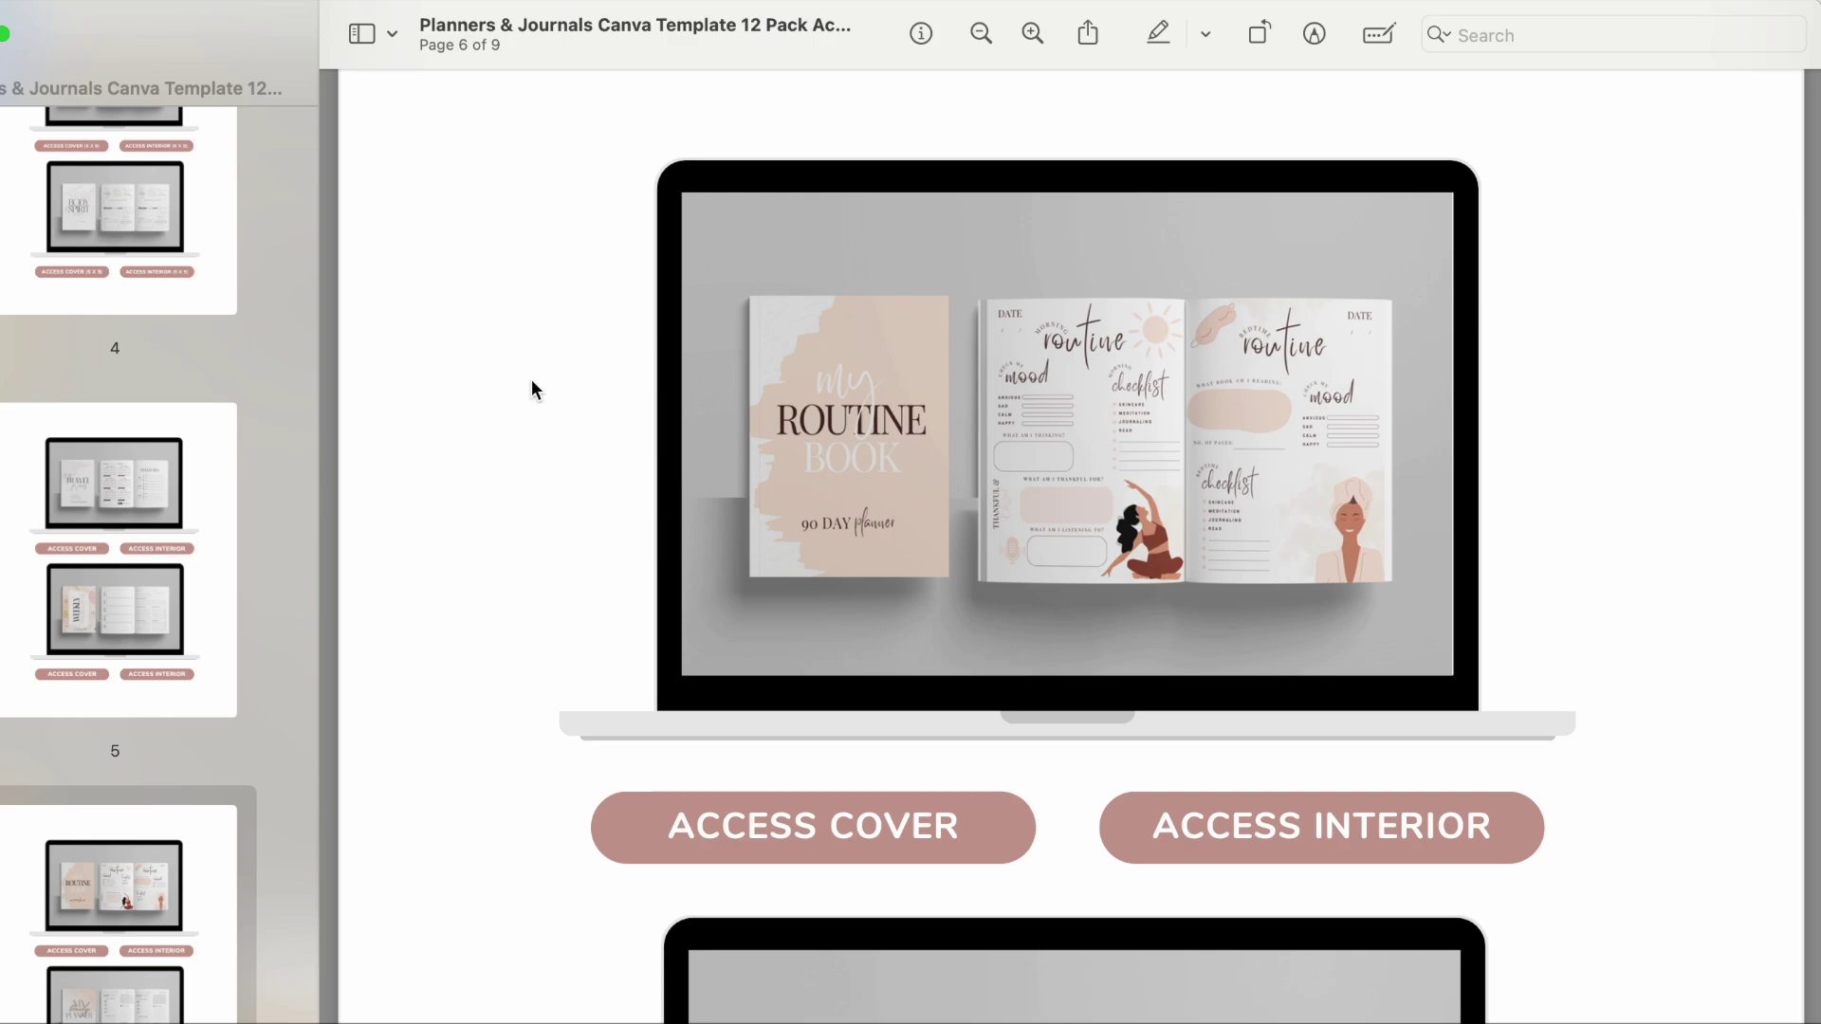
# Scroll the Planners & Journals PDF to page 6's My Routine Book mockup.
pyautogui.scroll(1, 539, 460)
pyautogui.scroll(-2, 538, 454)
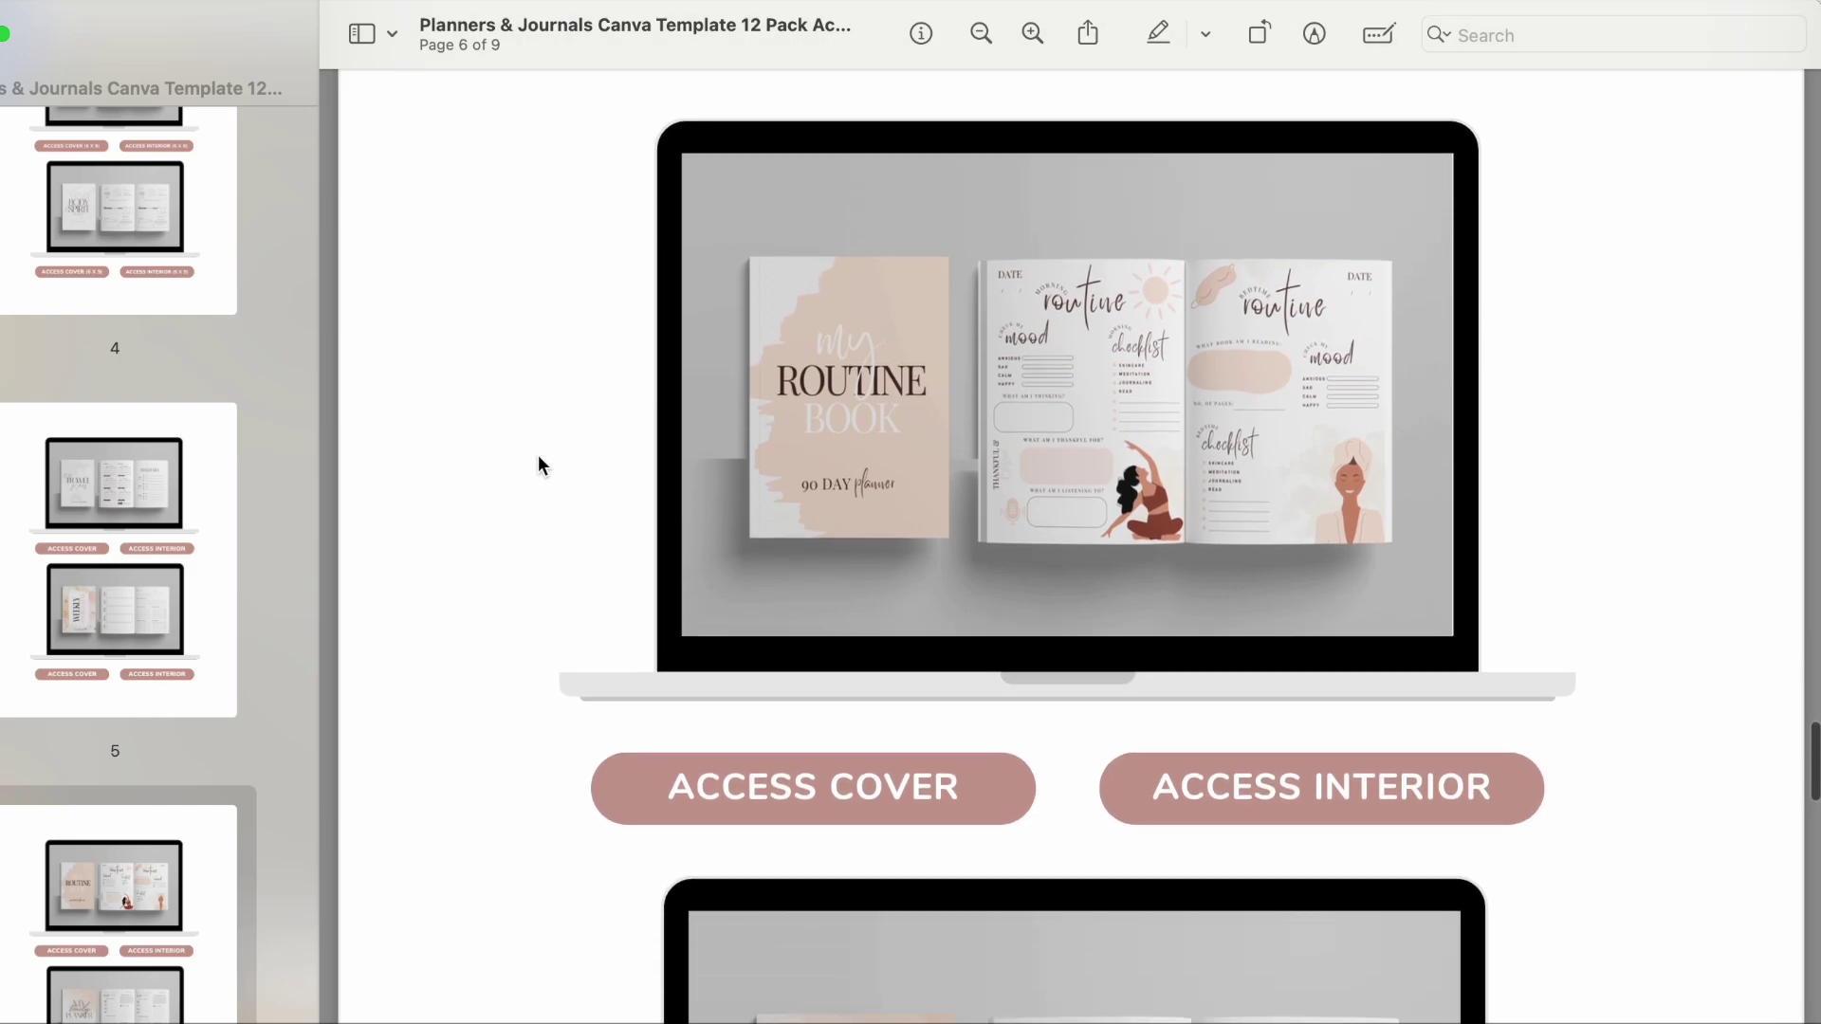
# Open the Morning & Night interior template in Chrome and make an editable 181-page Canva copy.
pyautogui.click(1220, 803)
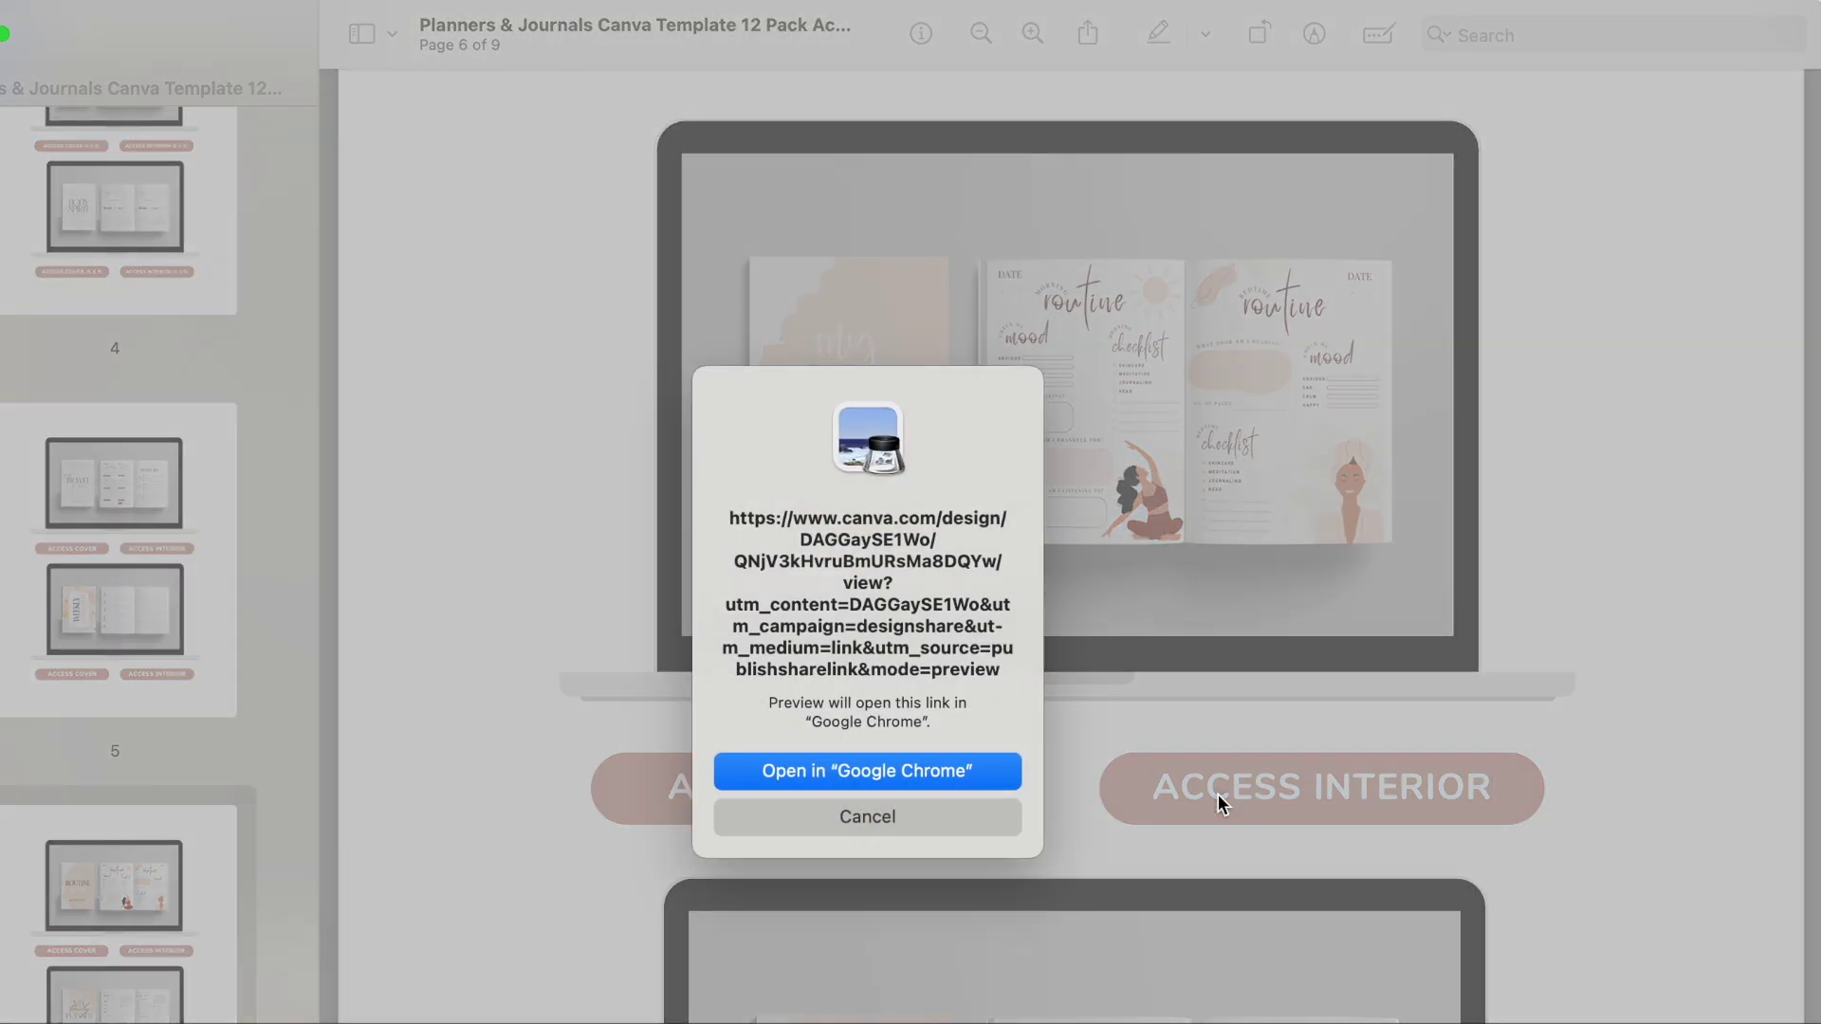
pyautogui.click(854, 774)
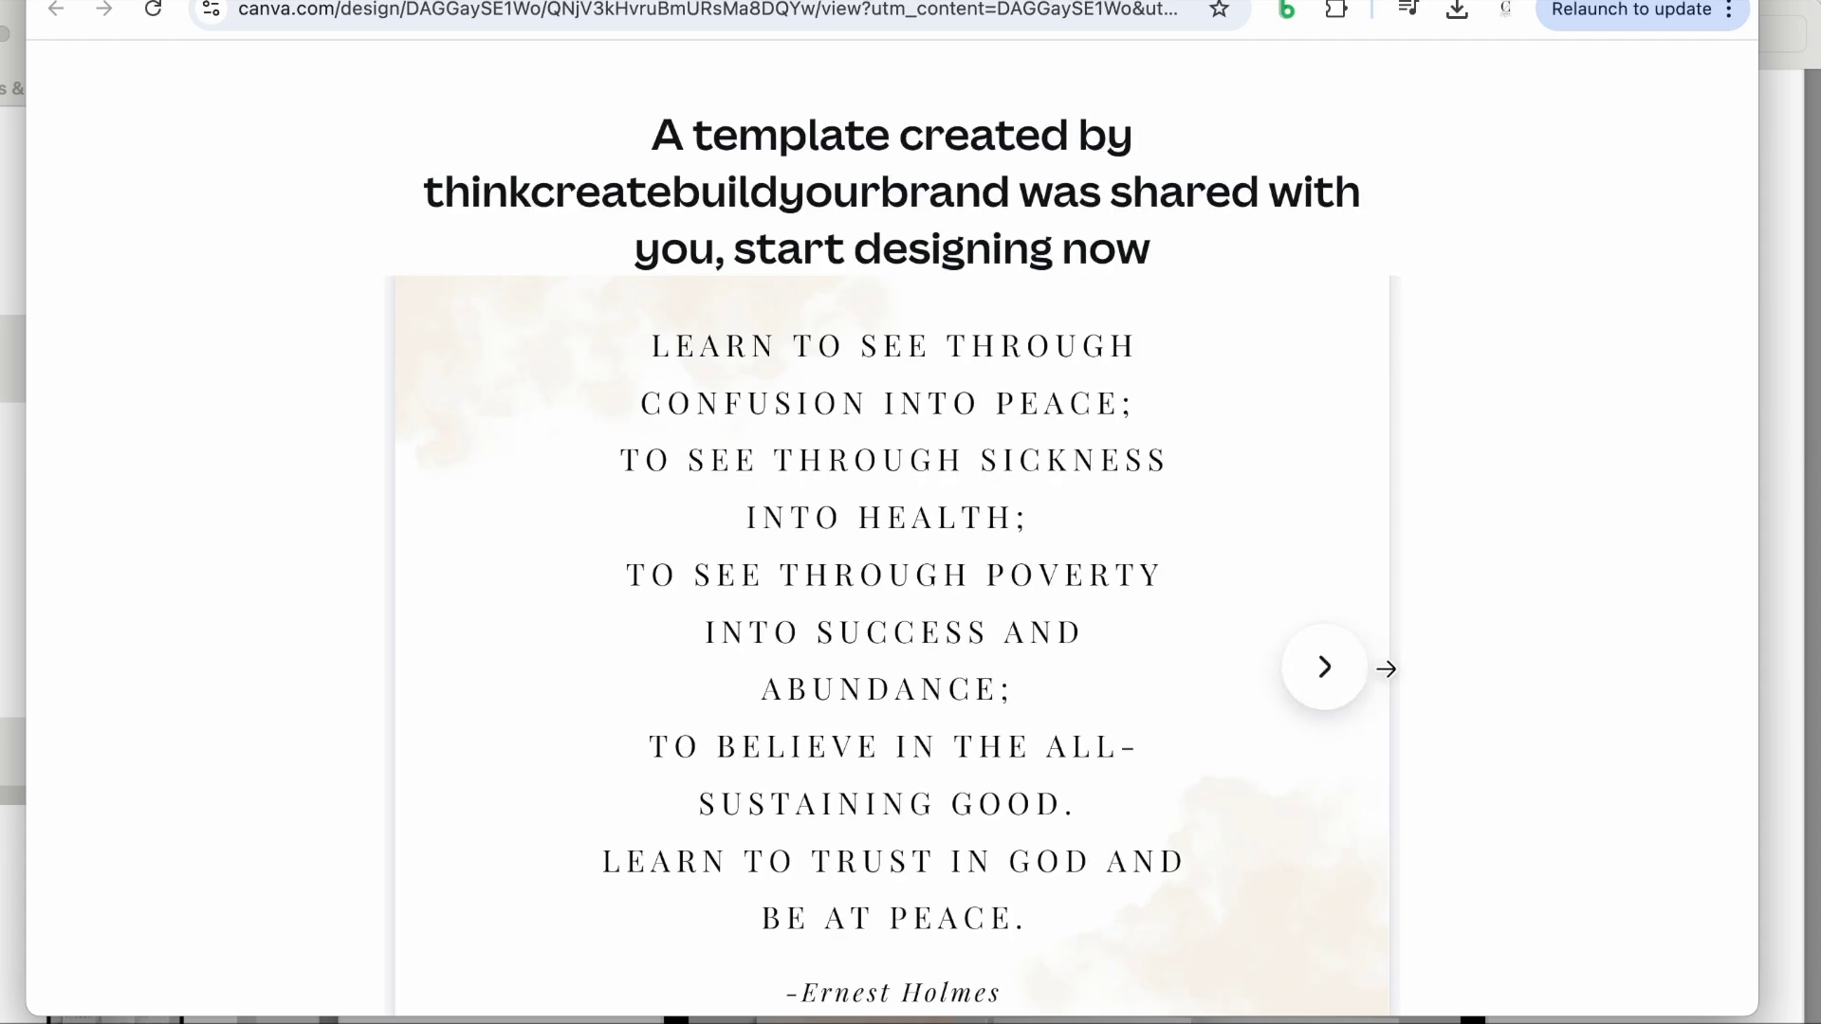
pyautogui.scroll(-5, 1300, 752)
pyautogui.click(880, 861)
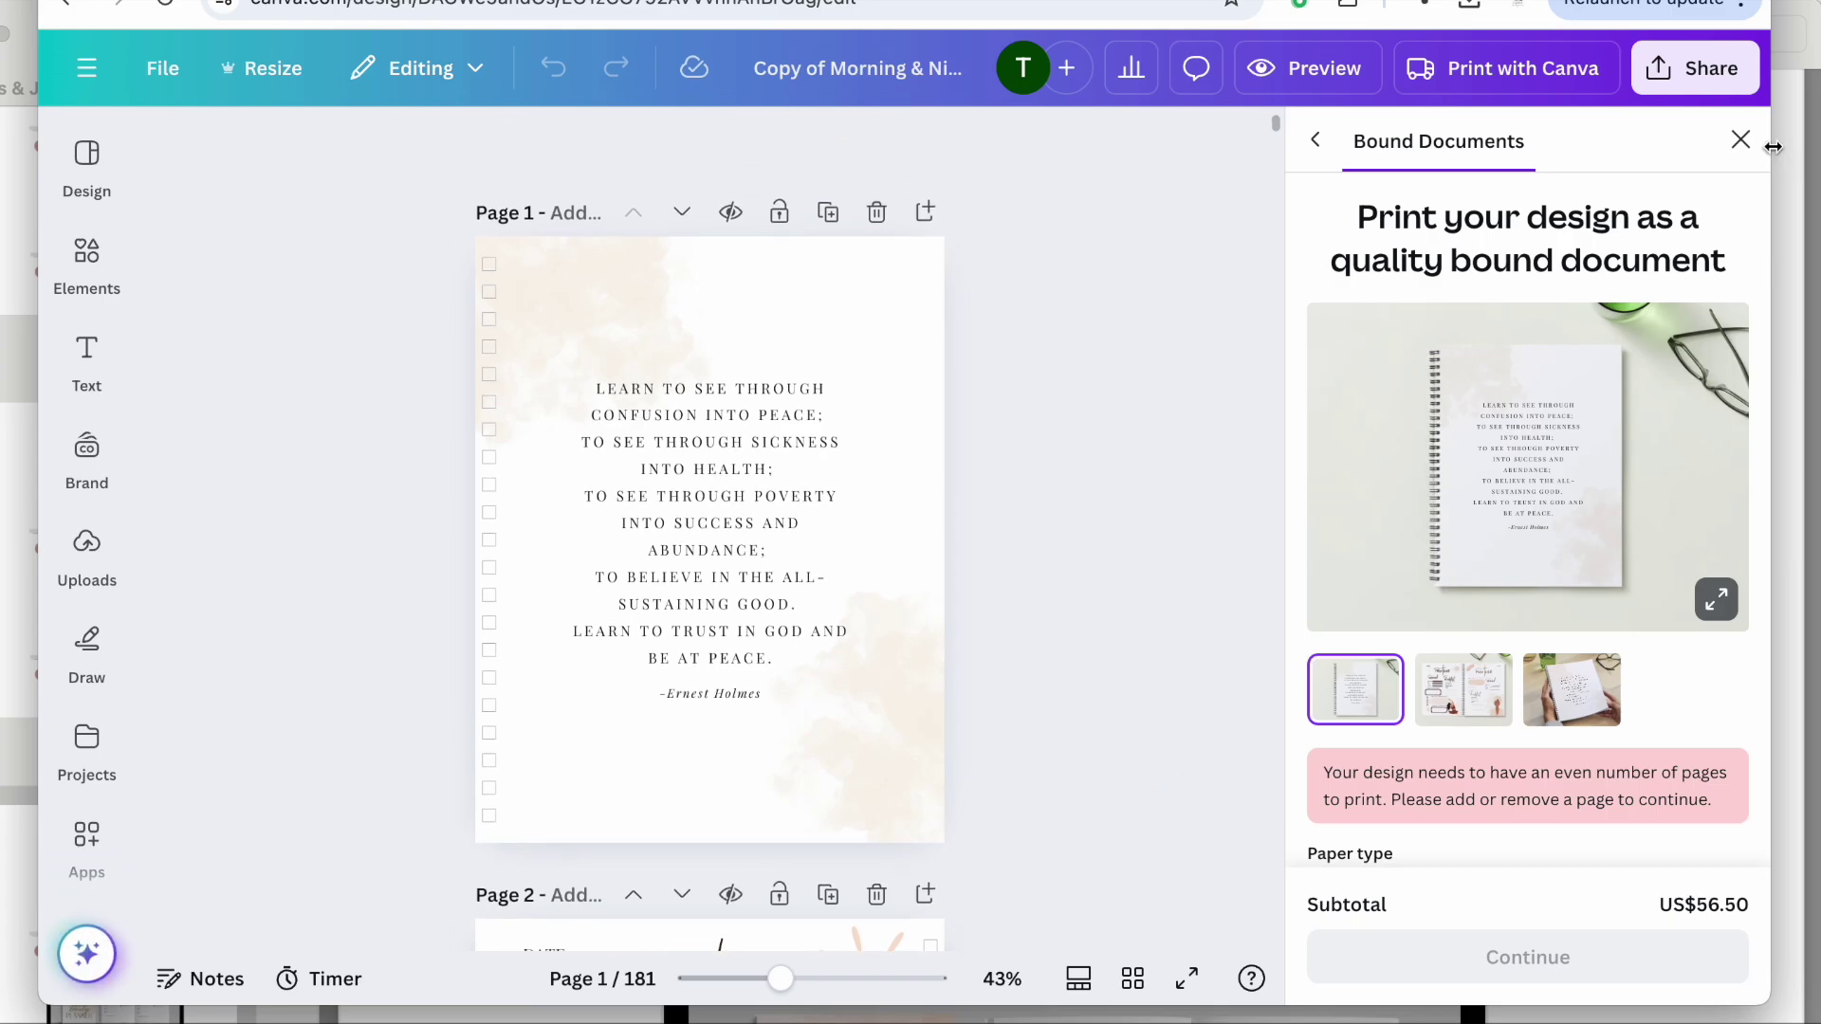
# Dismiss the Bound Documents offer and browse all 181 planner pages in grid view.
pyautogui.click(1744, 145)
pyautogui.scroll(-15, 1593, 375)
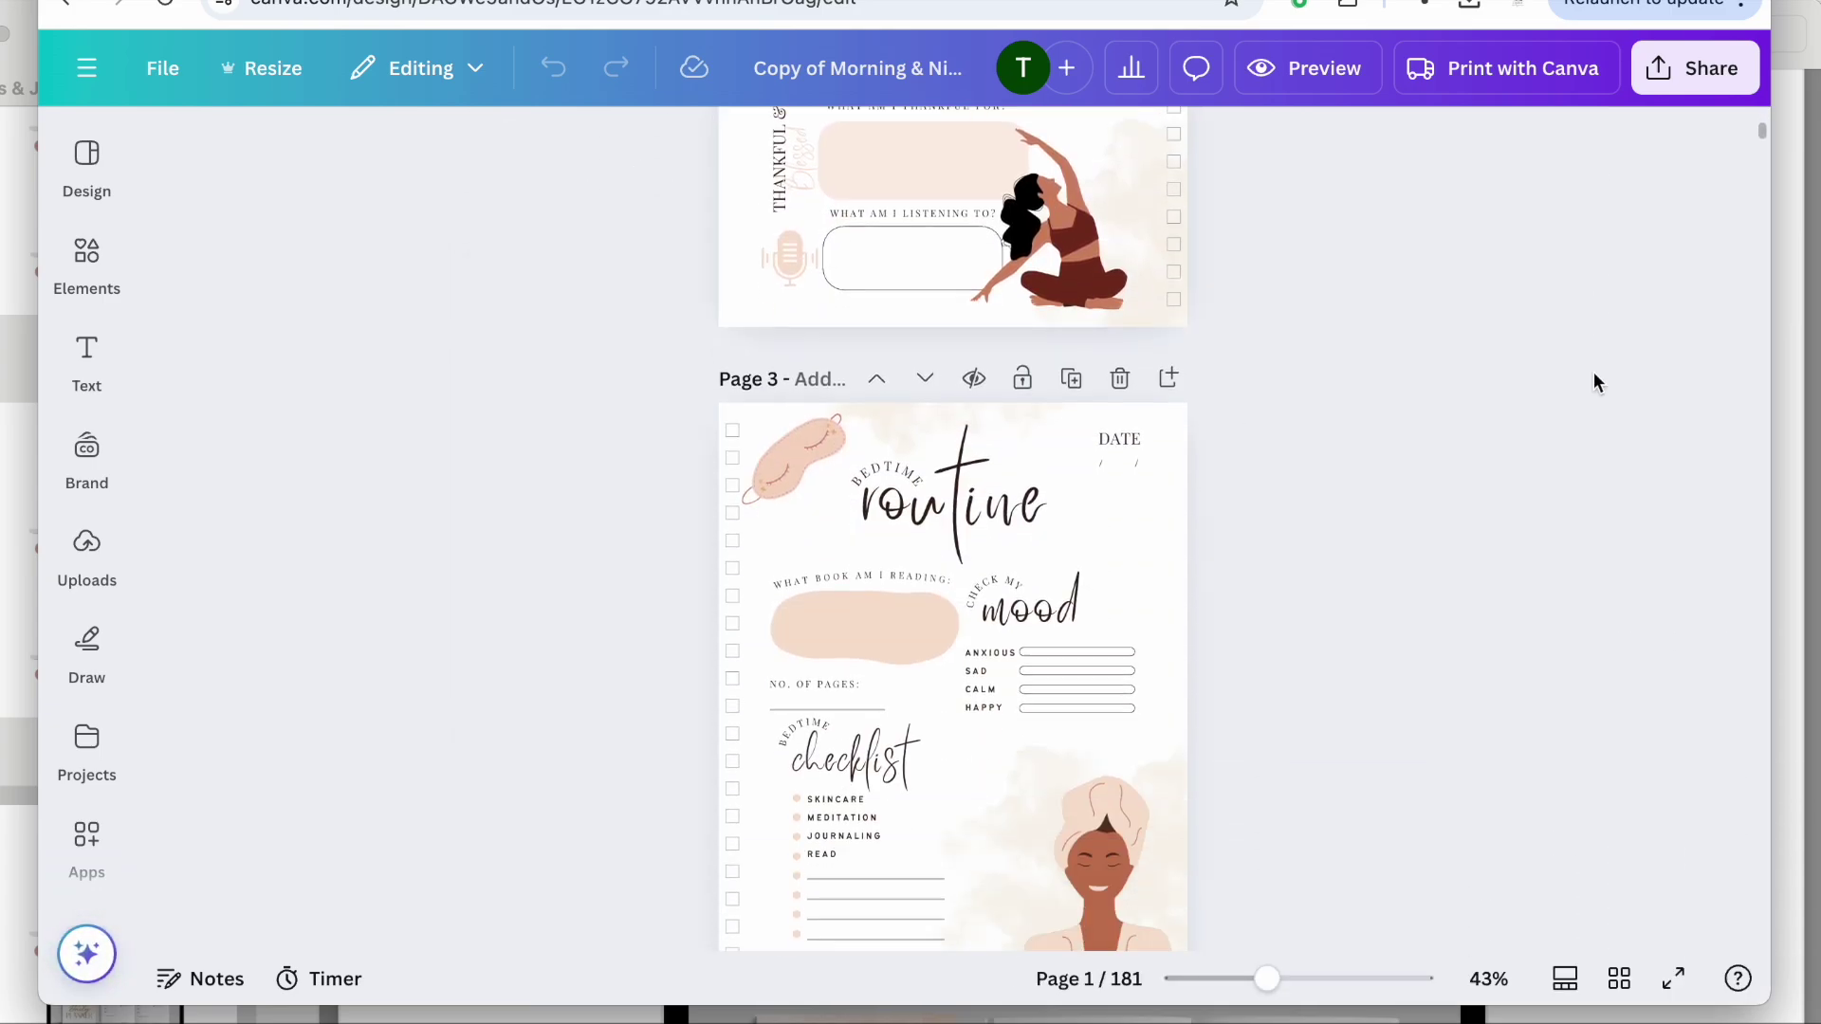
pyautogui.click(1617, 980)
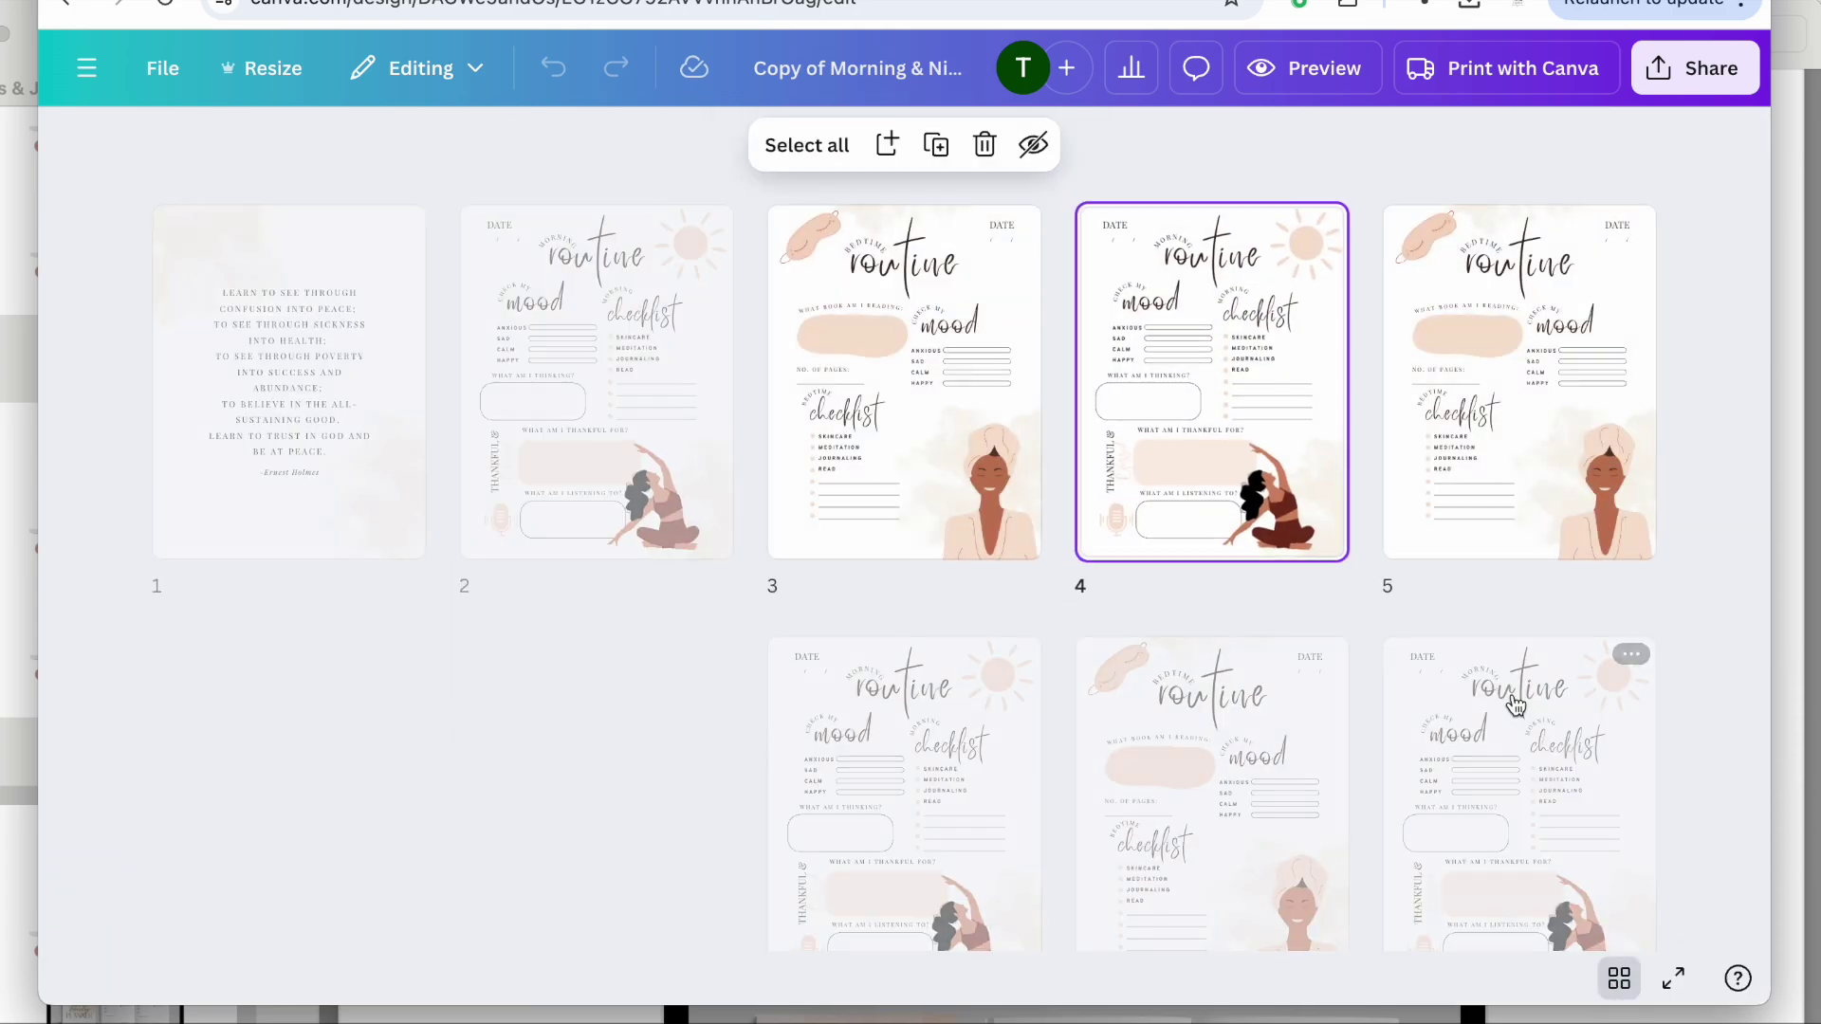
pyautogui.scroll(-20, 1332, 659)
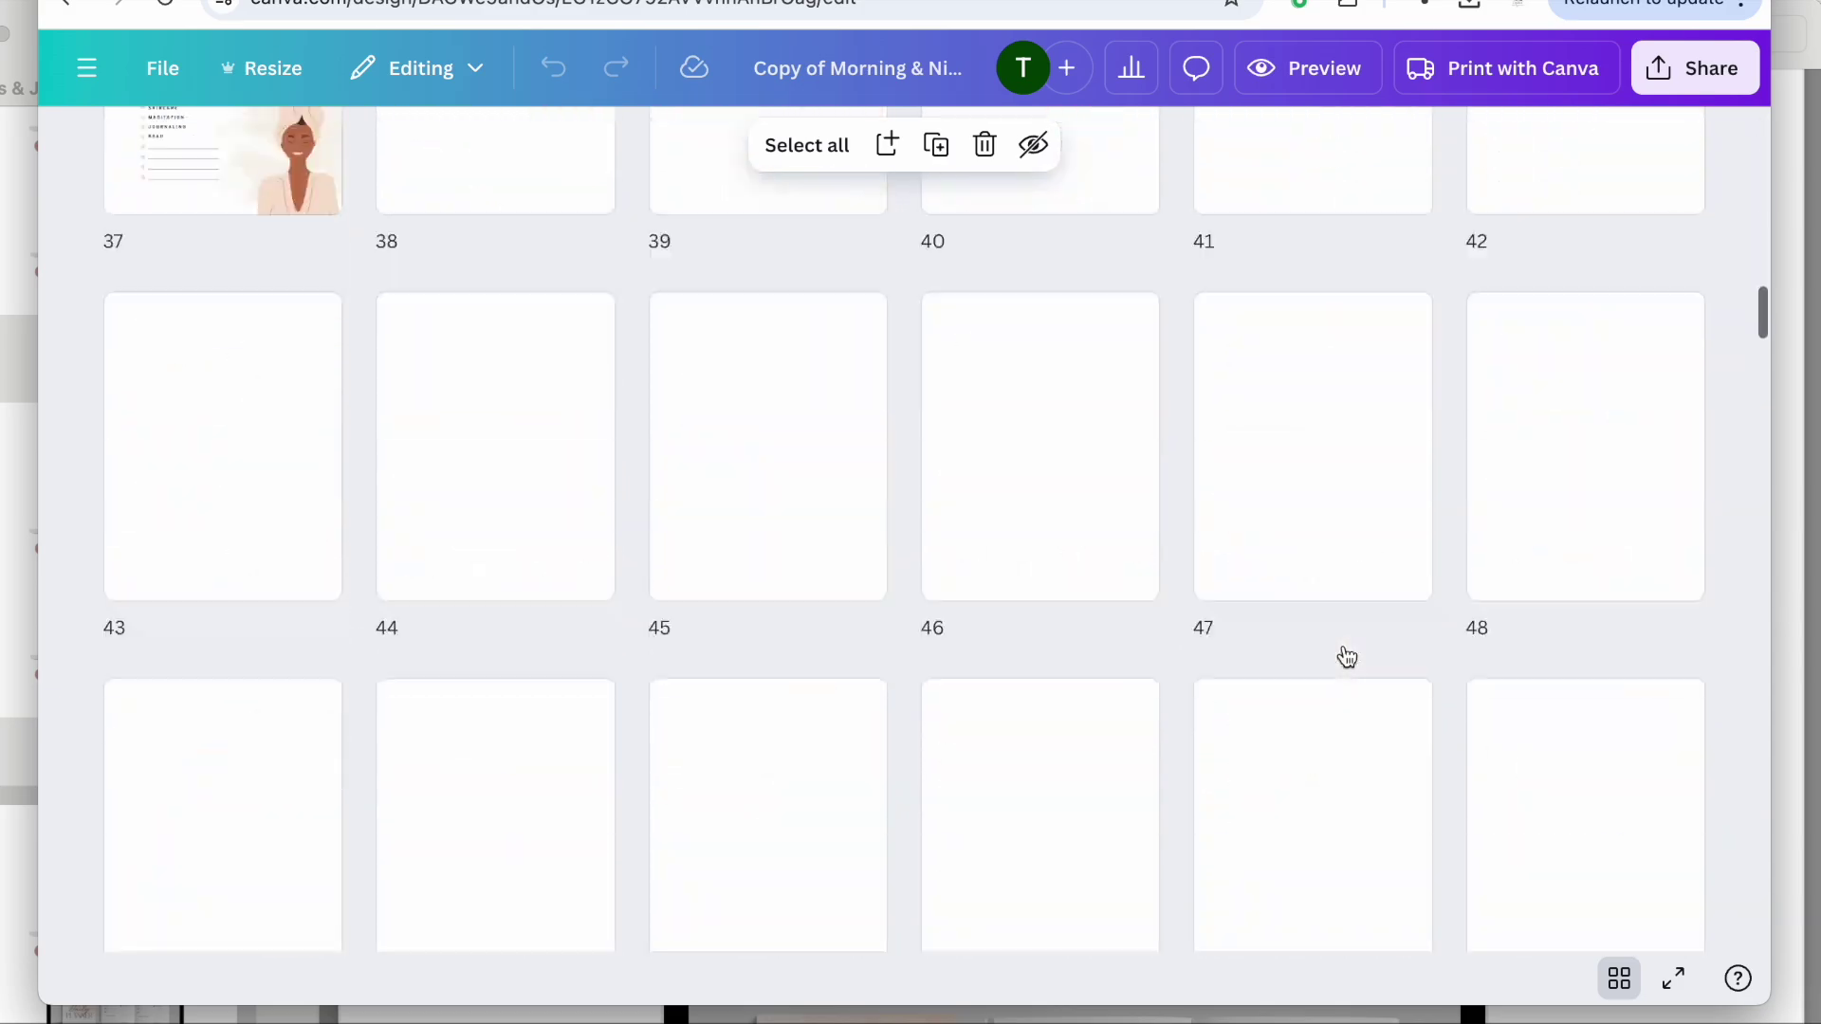
pyautogui.scroll(-20, 1342, 646)
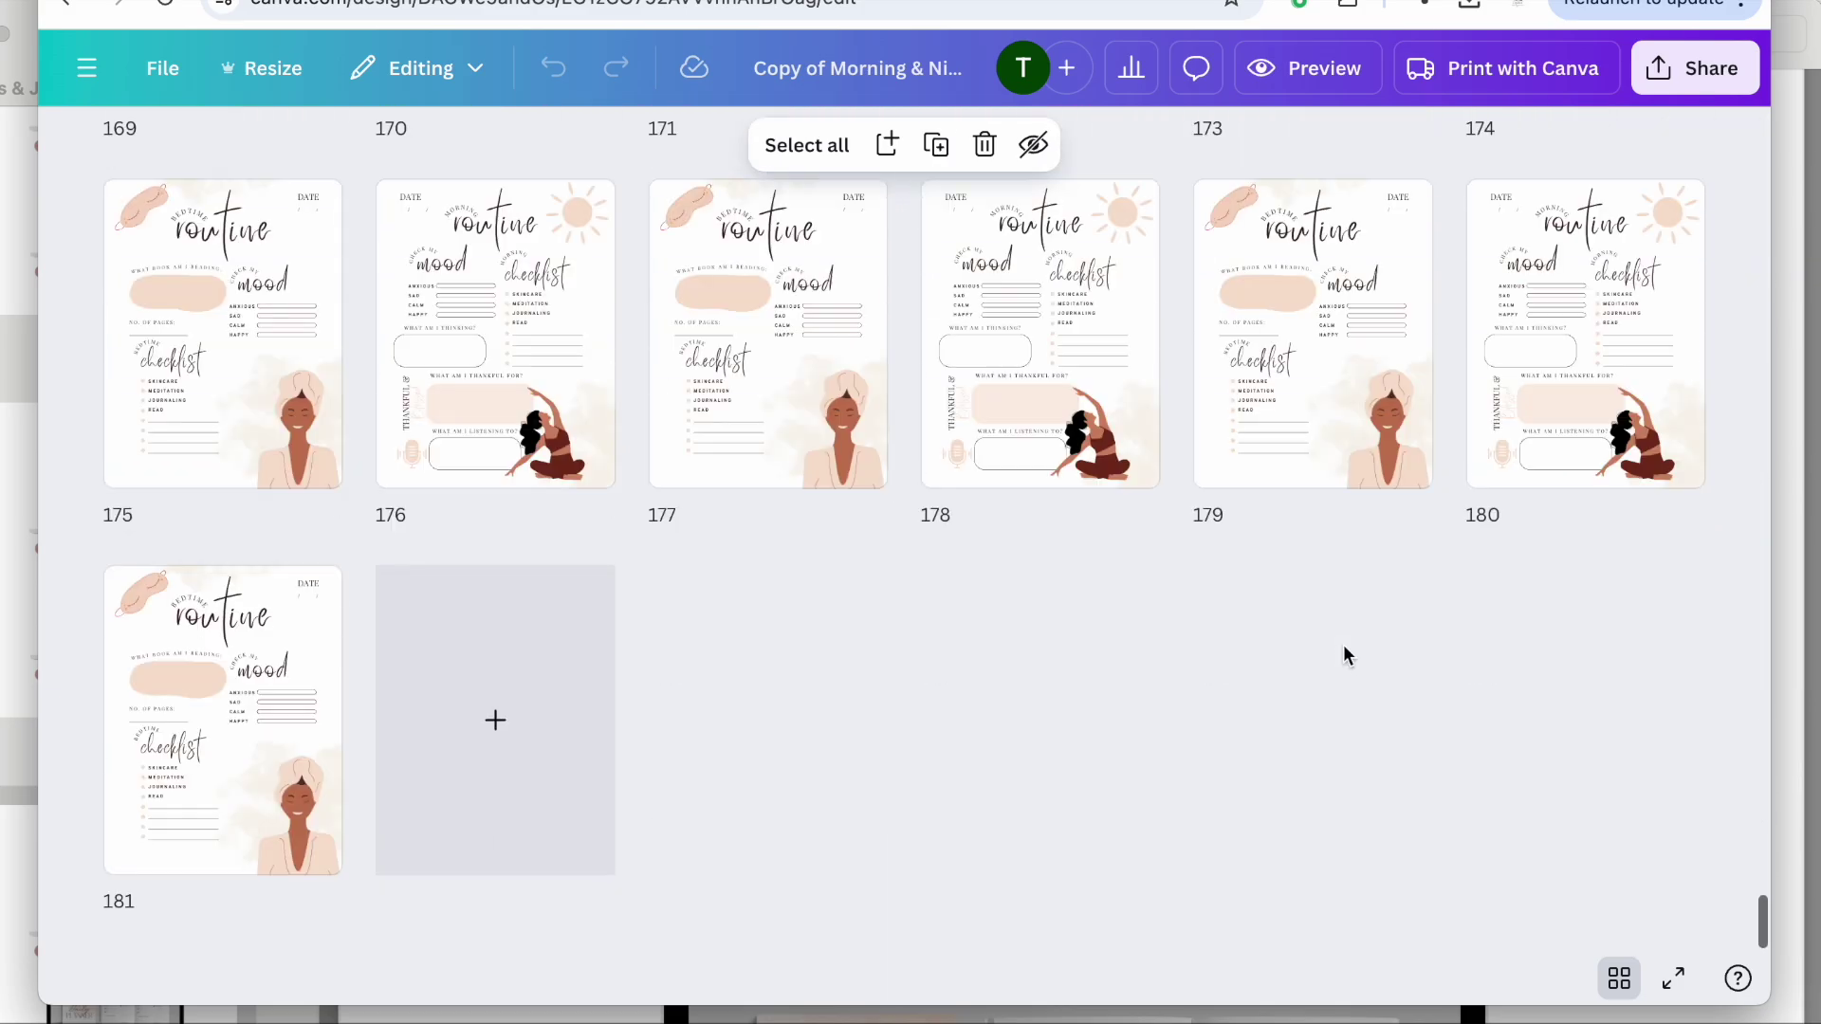
pyautogui.scroll(20, 1343, 647)
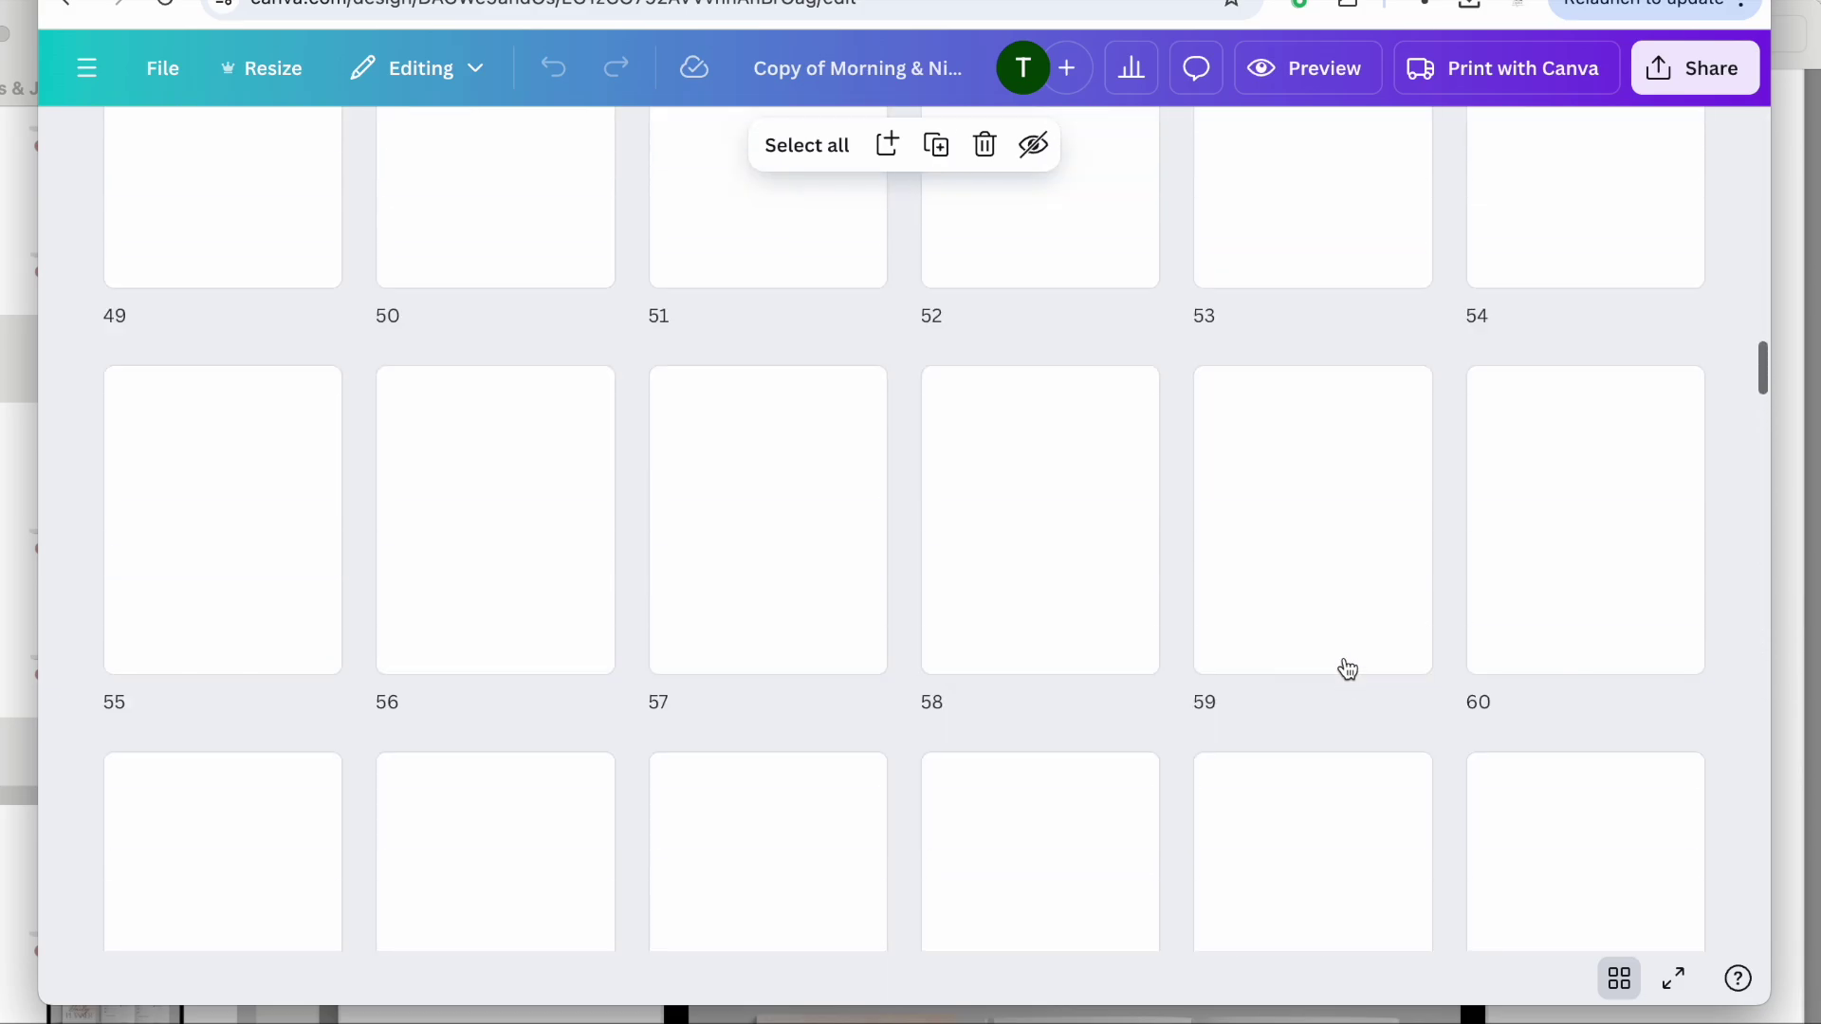
pyautogui.scroll(10, 1346, 677)
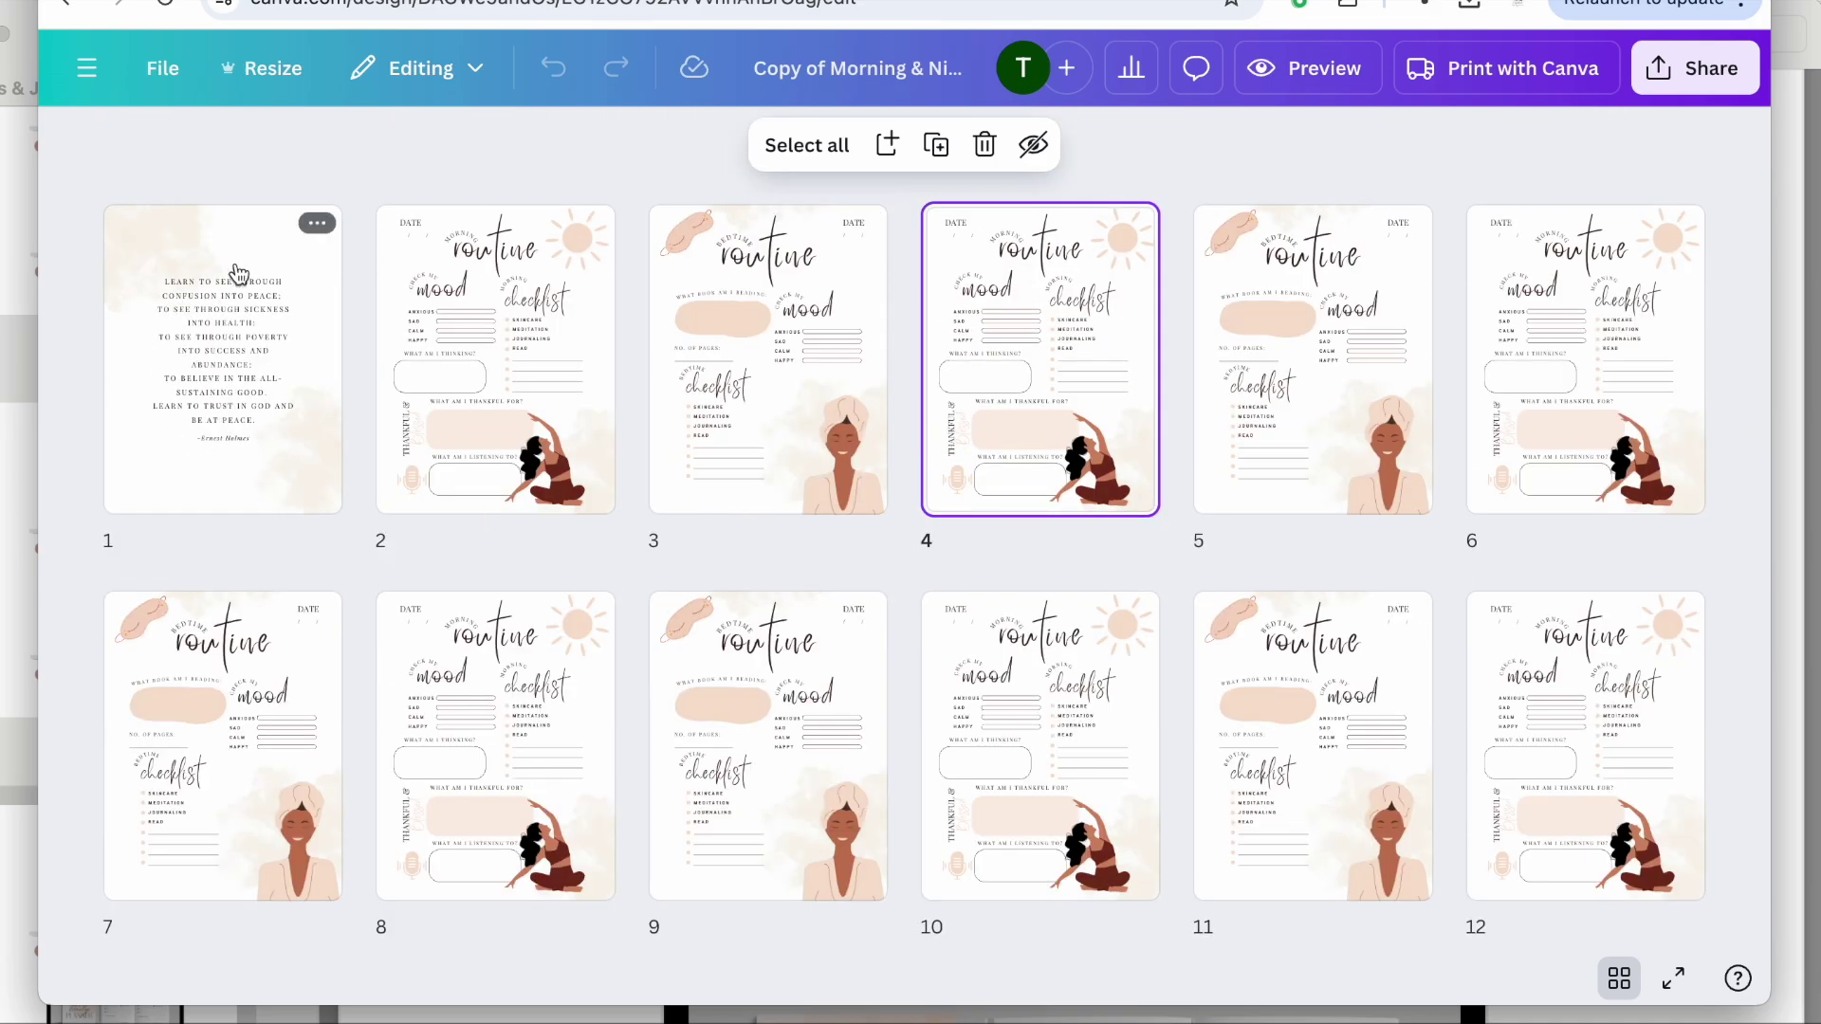
# Open page 2, the morning routine page, from the grid and scroll through it.
pyautogui.click(294, 343)
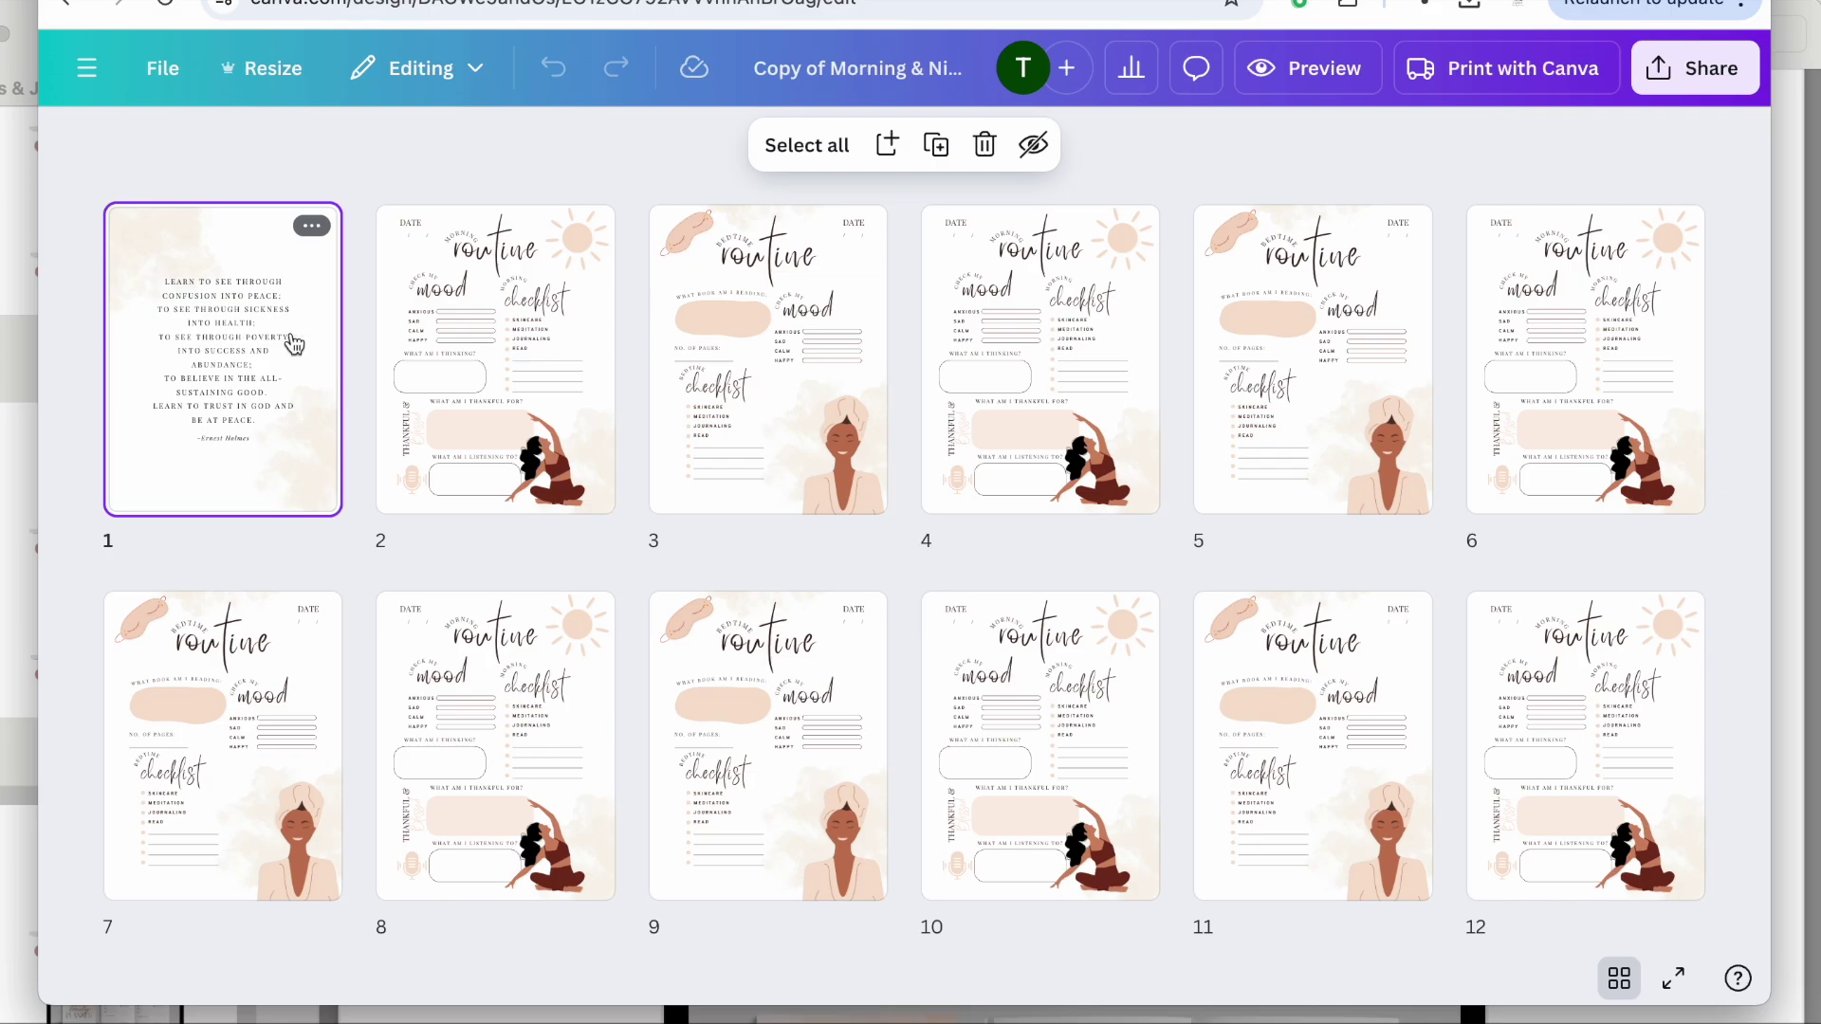
pyautogui.click(521, 346)
pyautogui.doubleClick(590, 339)
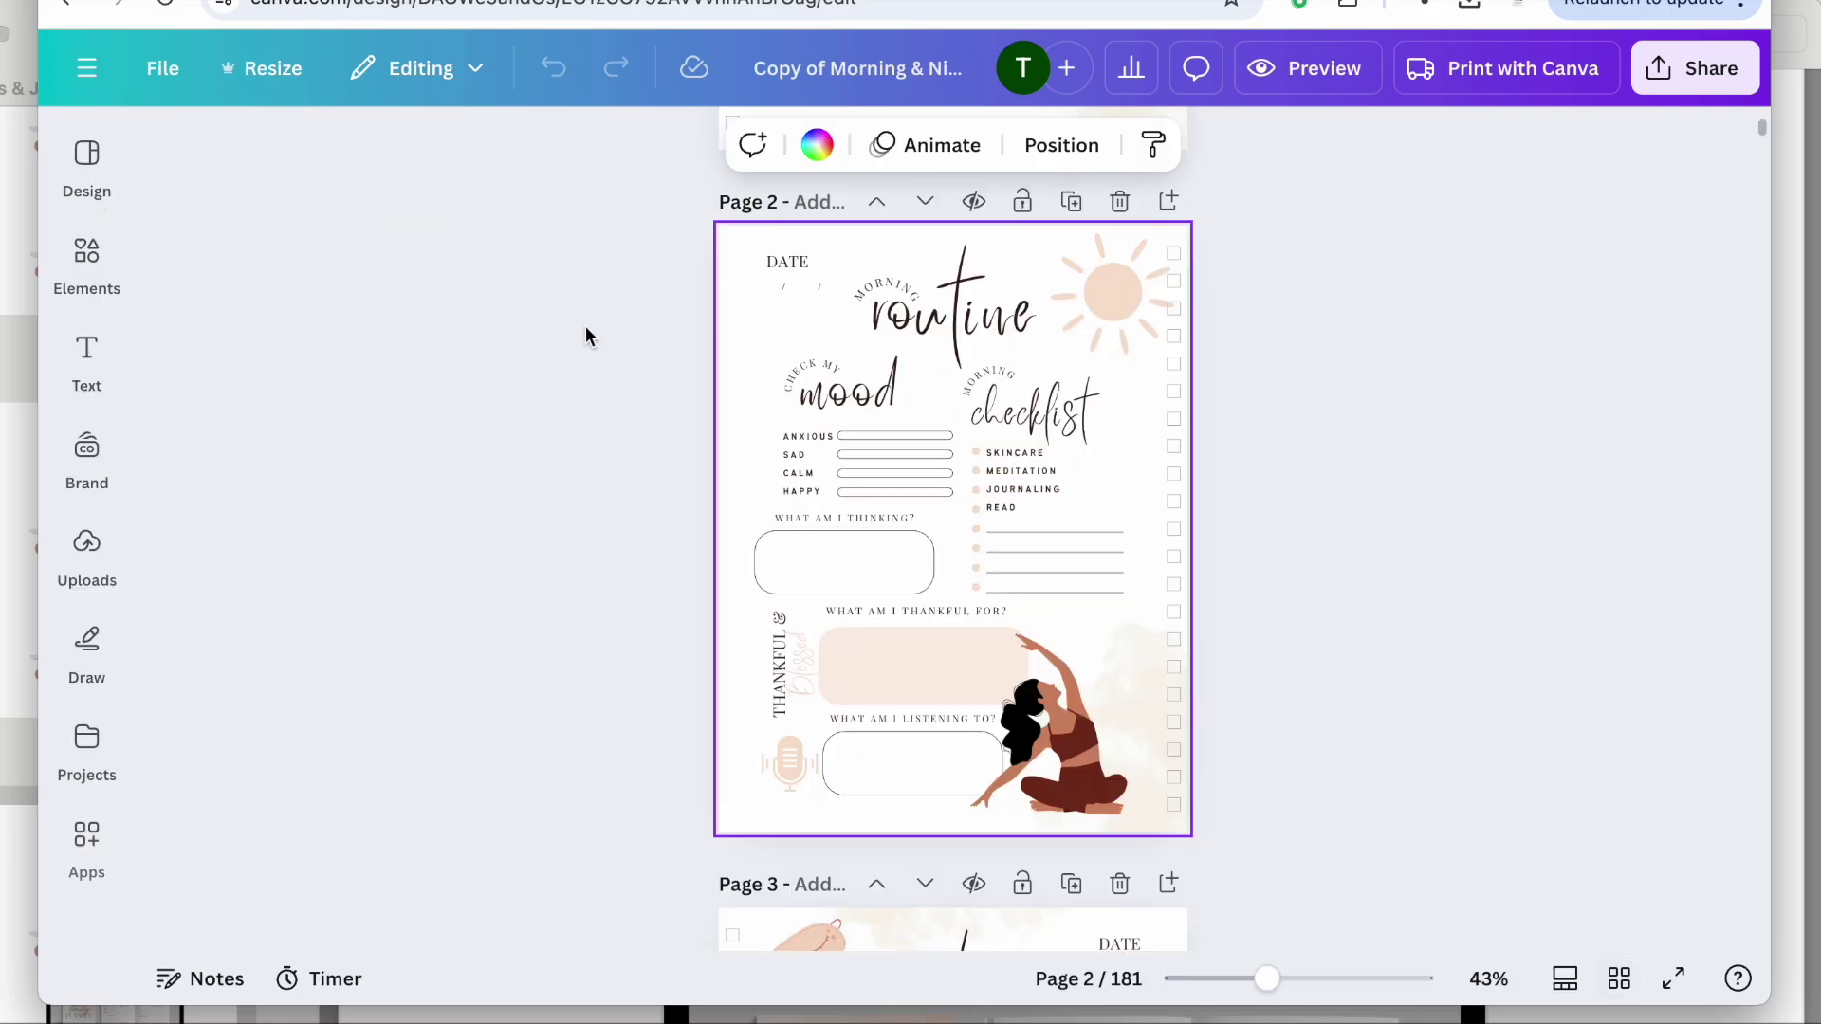
pyautogui.scroll(-7, 908, 436)
pyautogui.scroll(10, 909, 441)
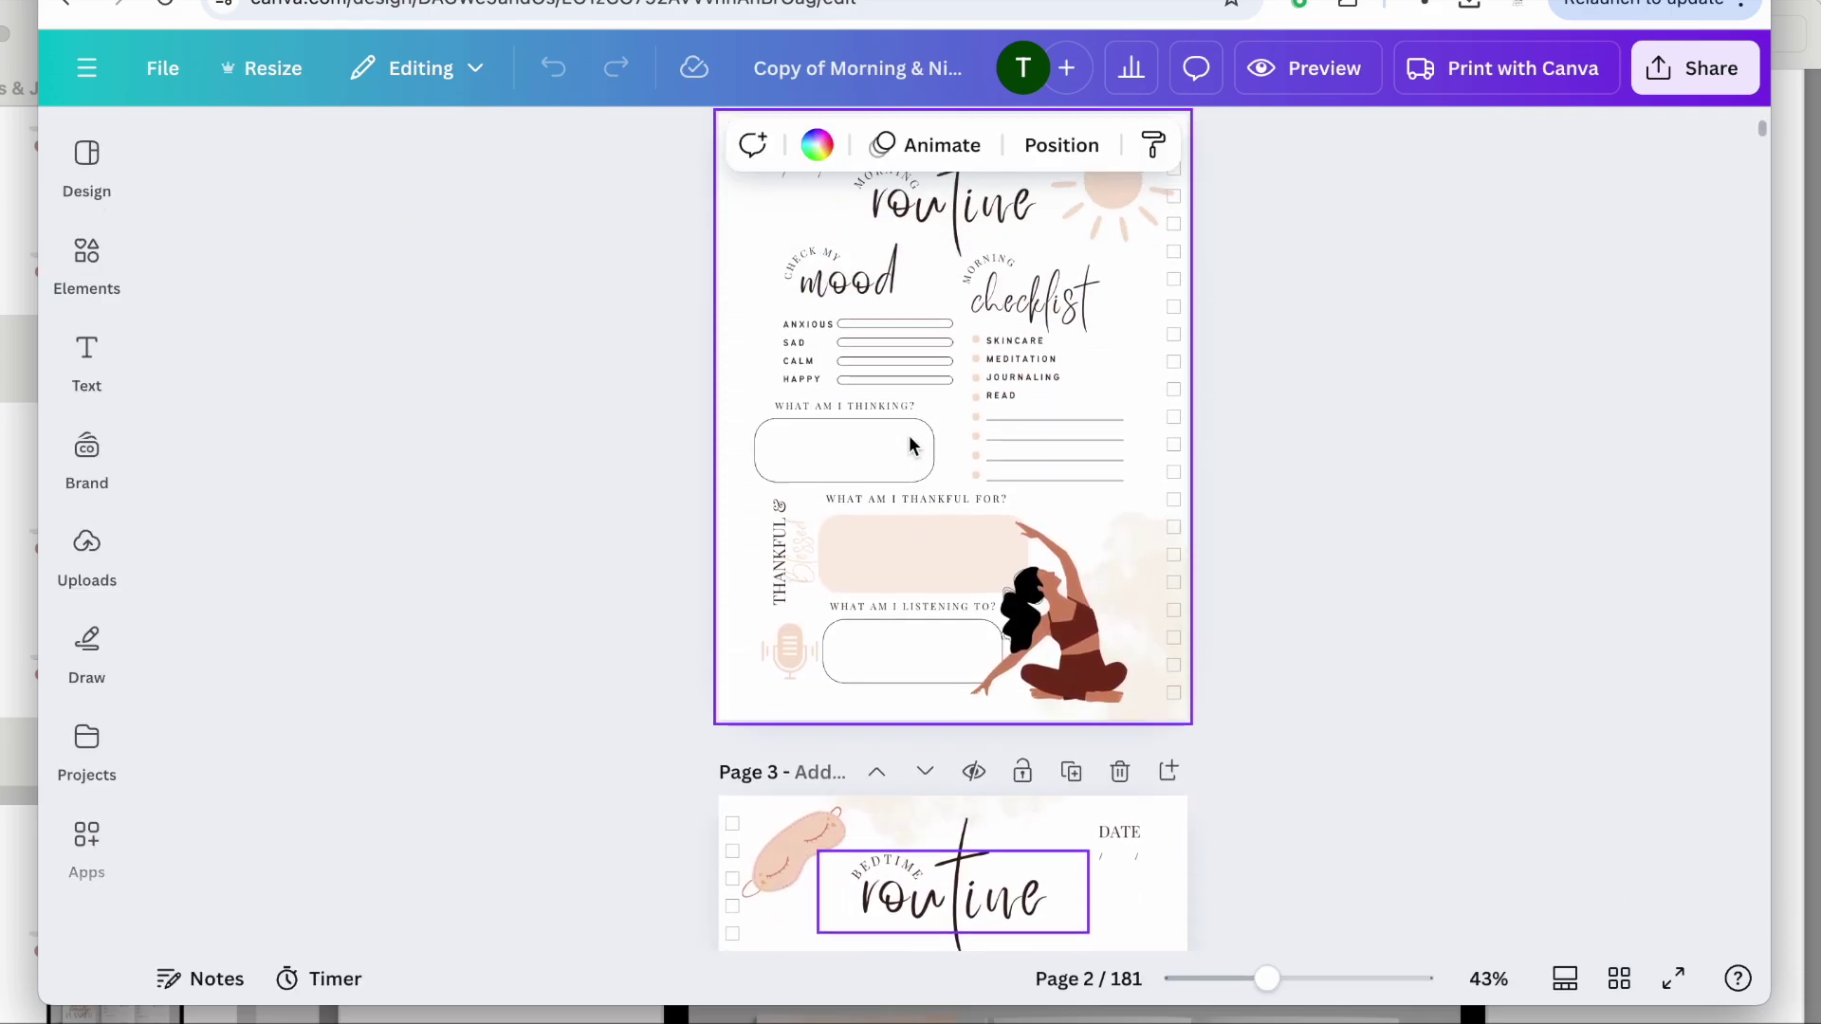
pyautogui.scroll(-3, 908, 441)
pyautogui.scroll(2, 909, 443)
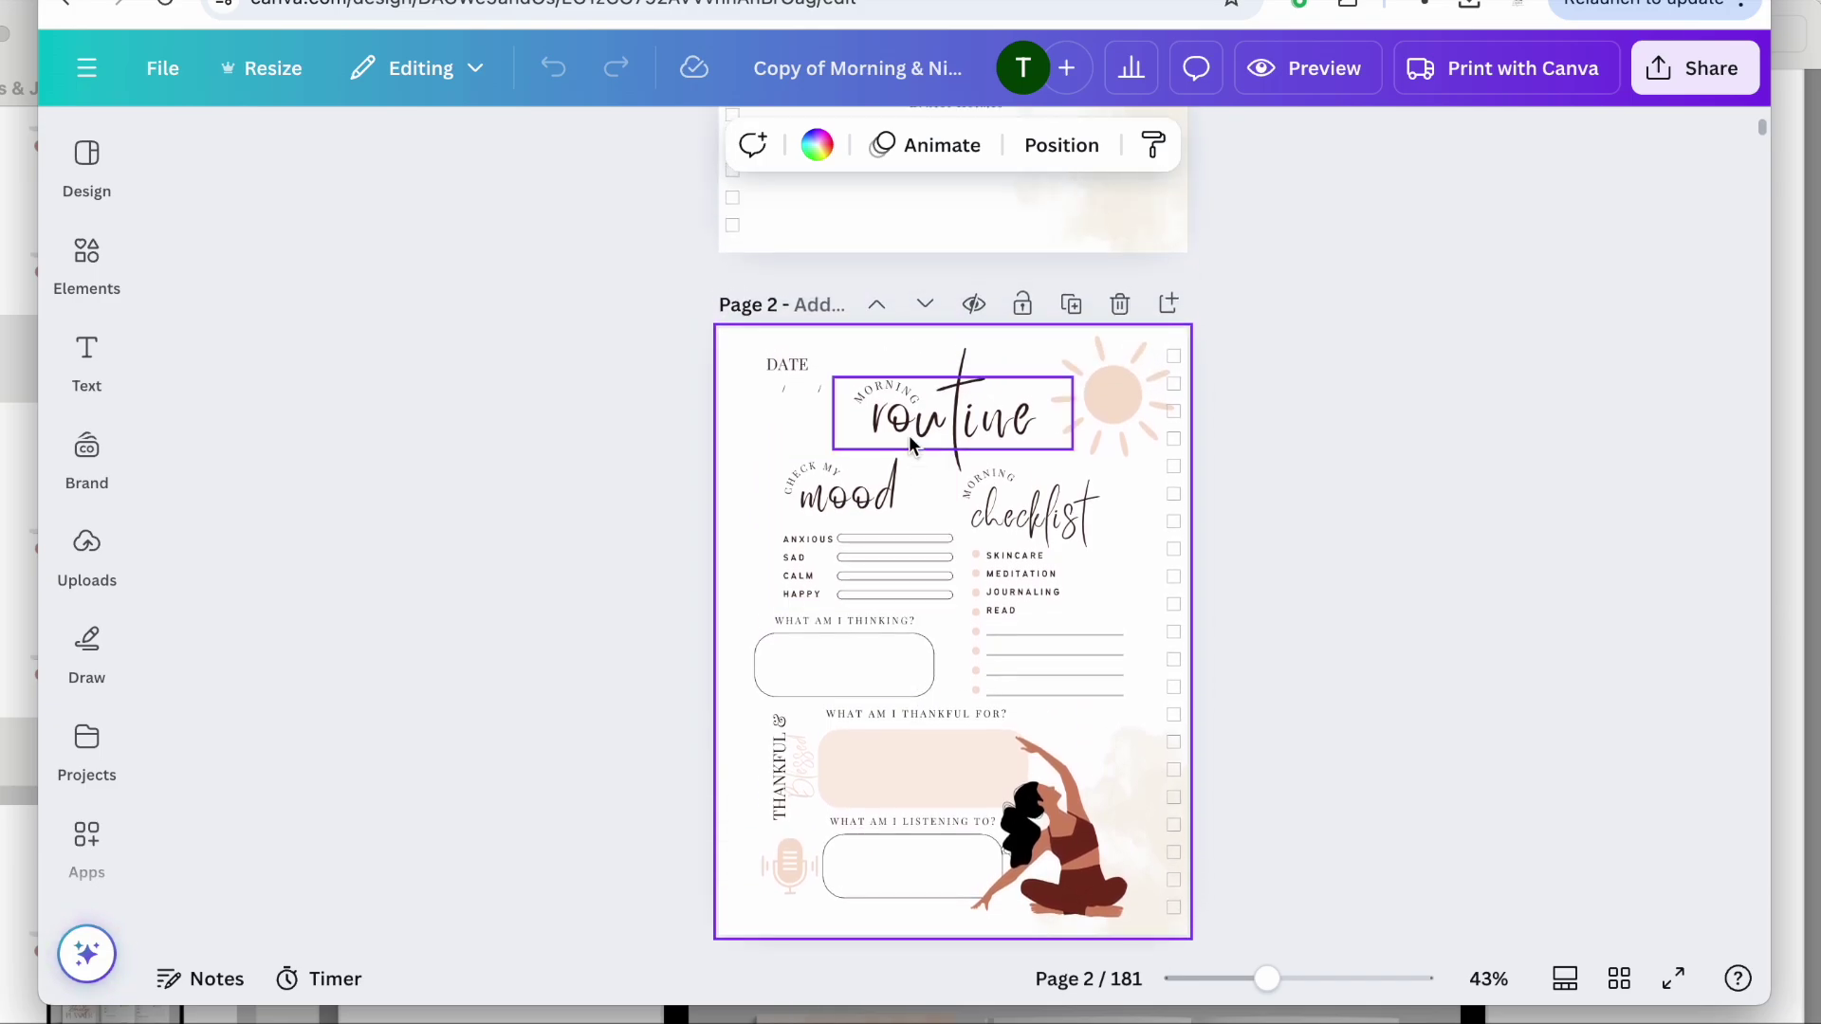
pyautogui.scroll(-6, 997, 490)
pyautogui.scroll(-2, 997, 490)
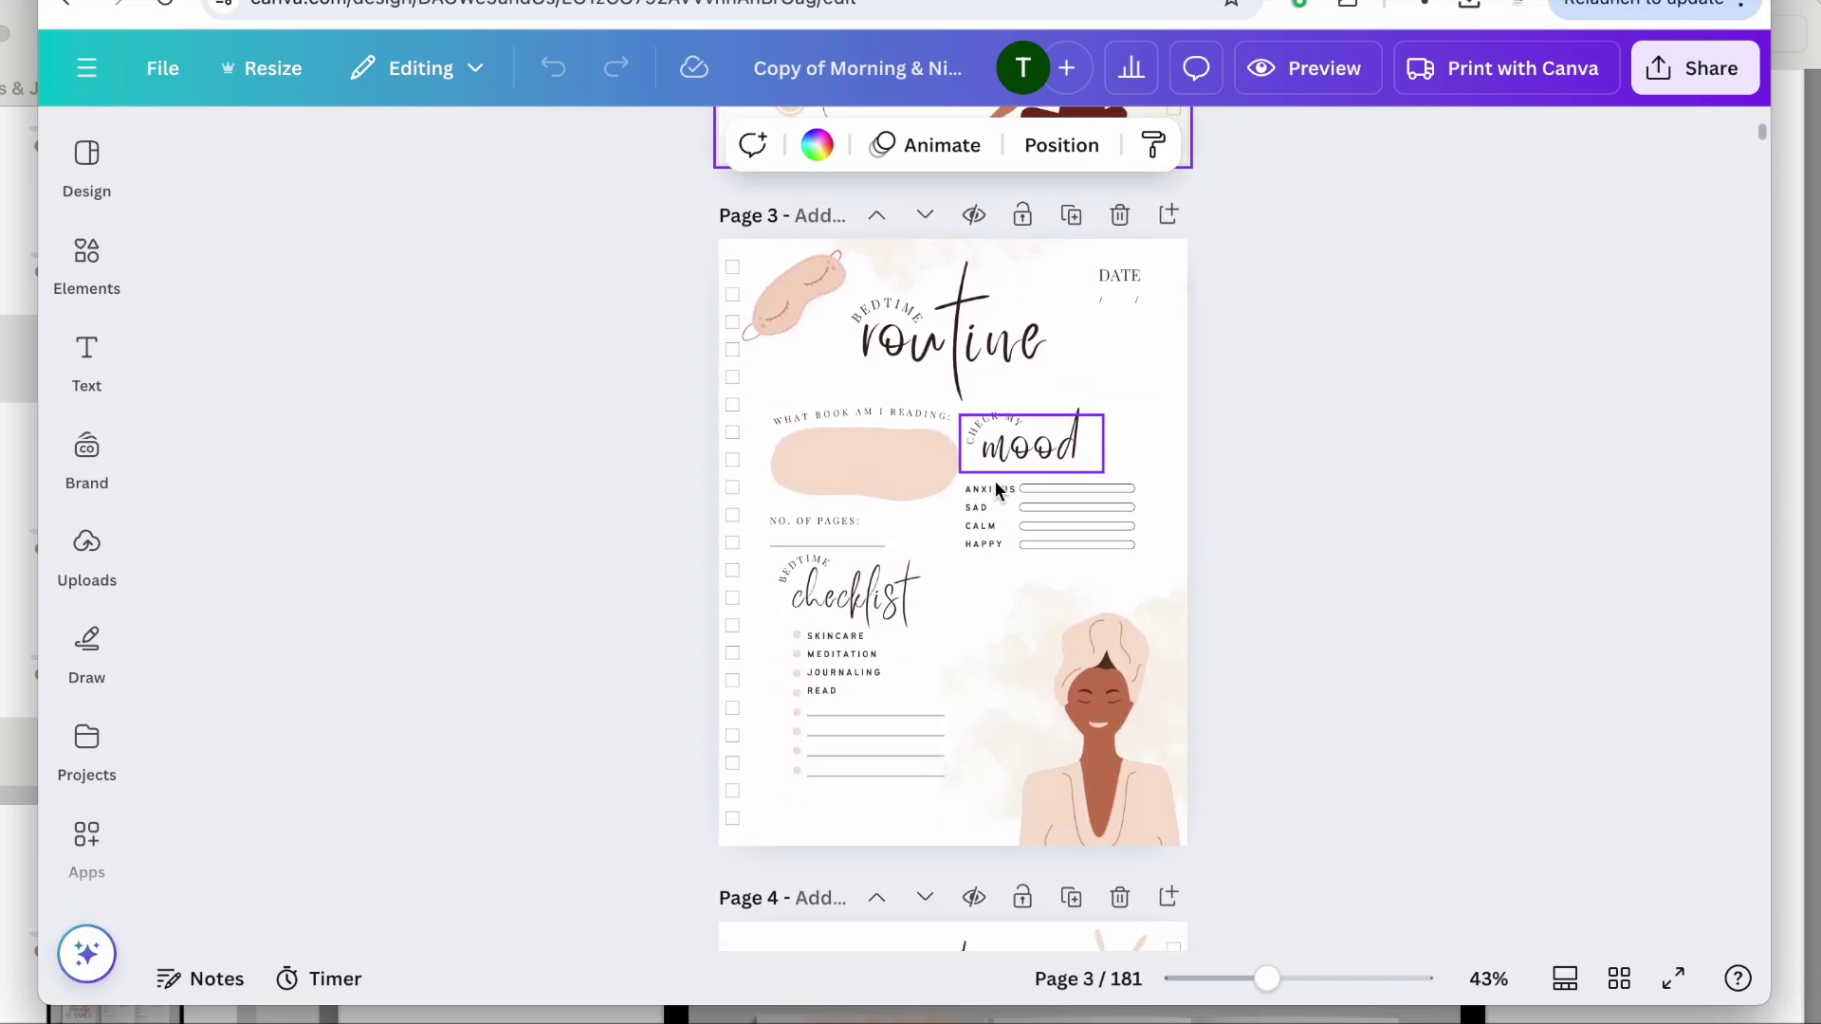
pyautogui.scroll(-15, 962, 529)
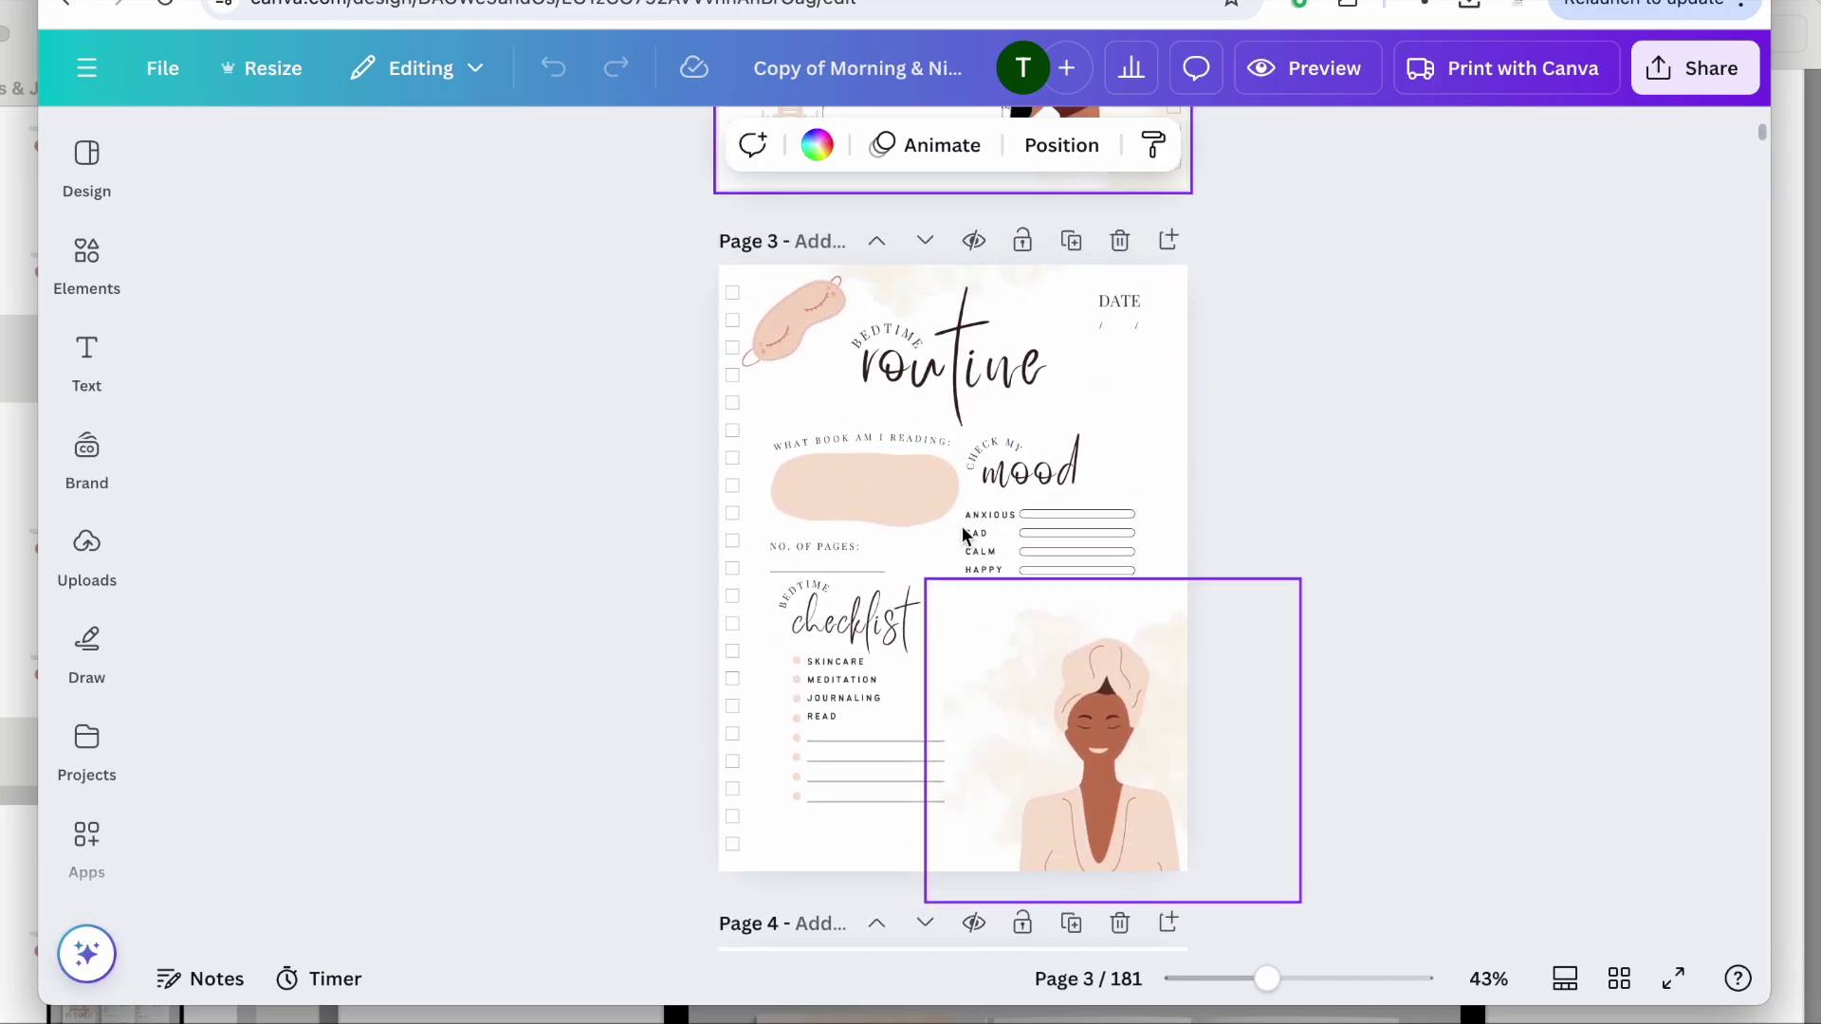
pyautogui.scroll(2, 962, 531)
pyautogui.scroll(-6, 962, 531)
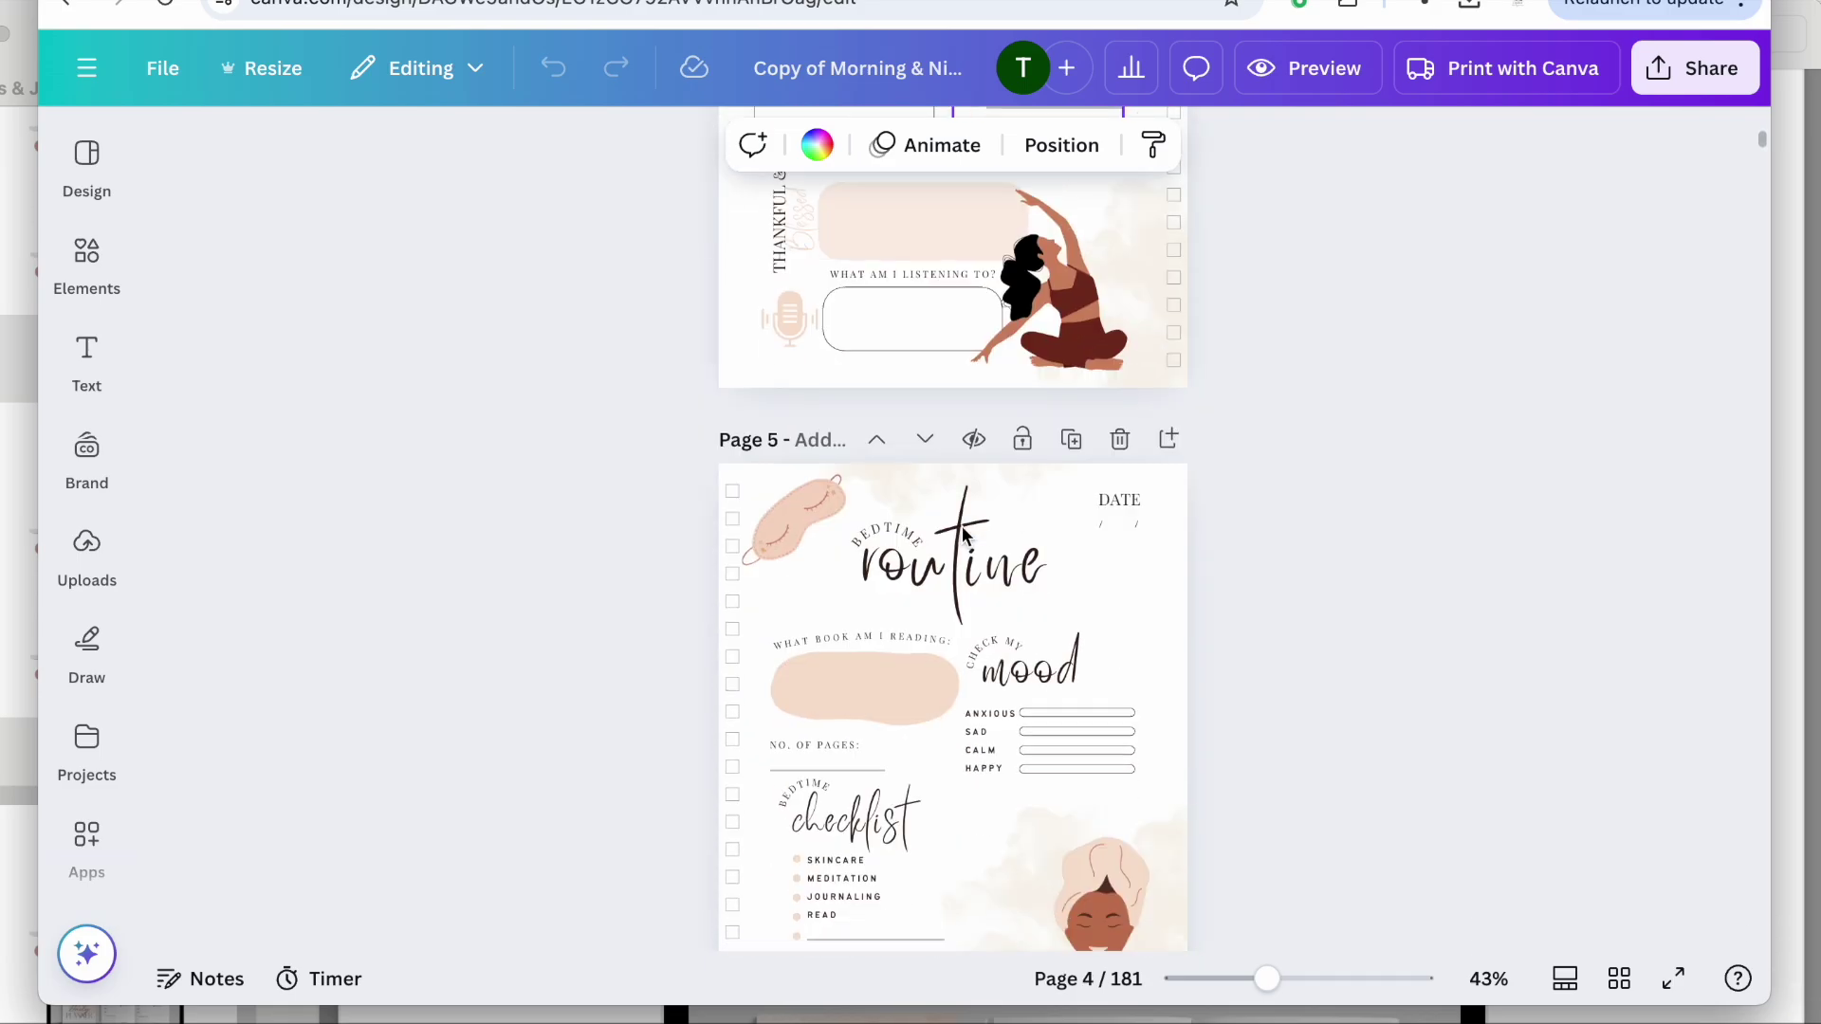
pyautogui.scroll(7, 962, 531)
pyautogui.scroll(-20, 961, 533)
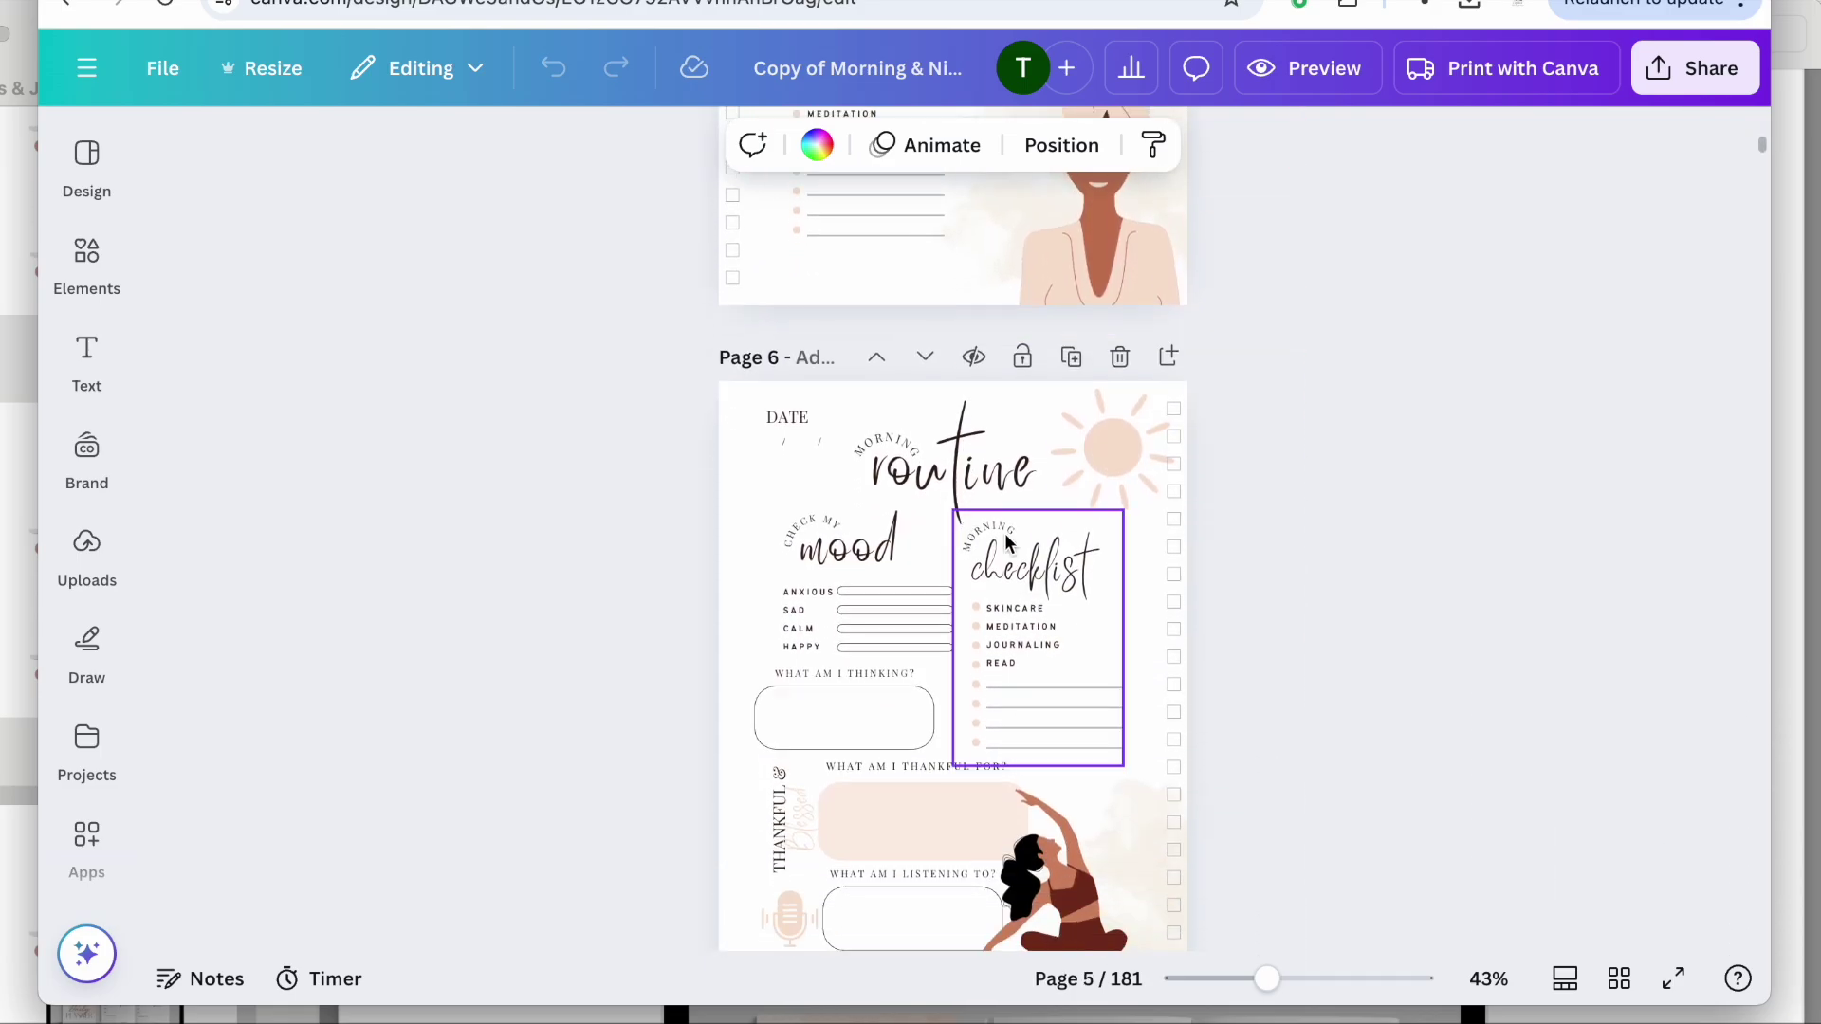
# Return to the grid, reopen page 2 and select its yoga-woman illustration.
pyautogui.click(1618, 979)
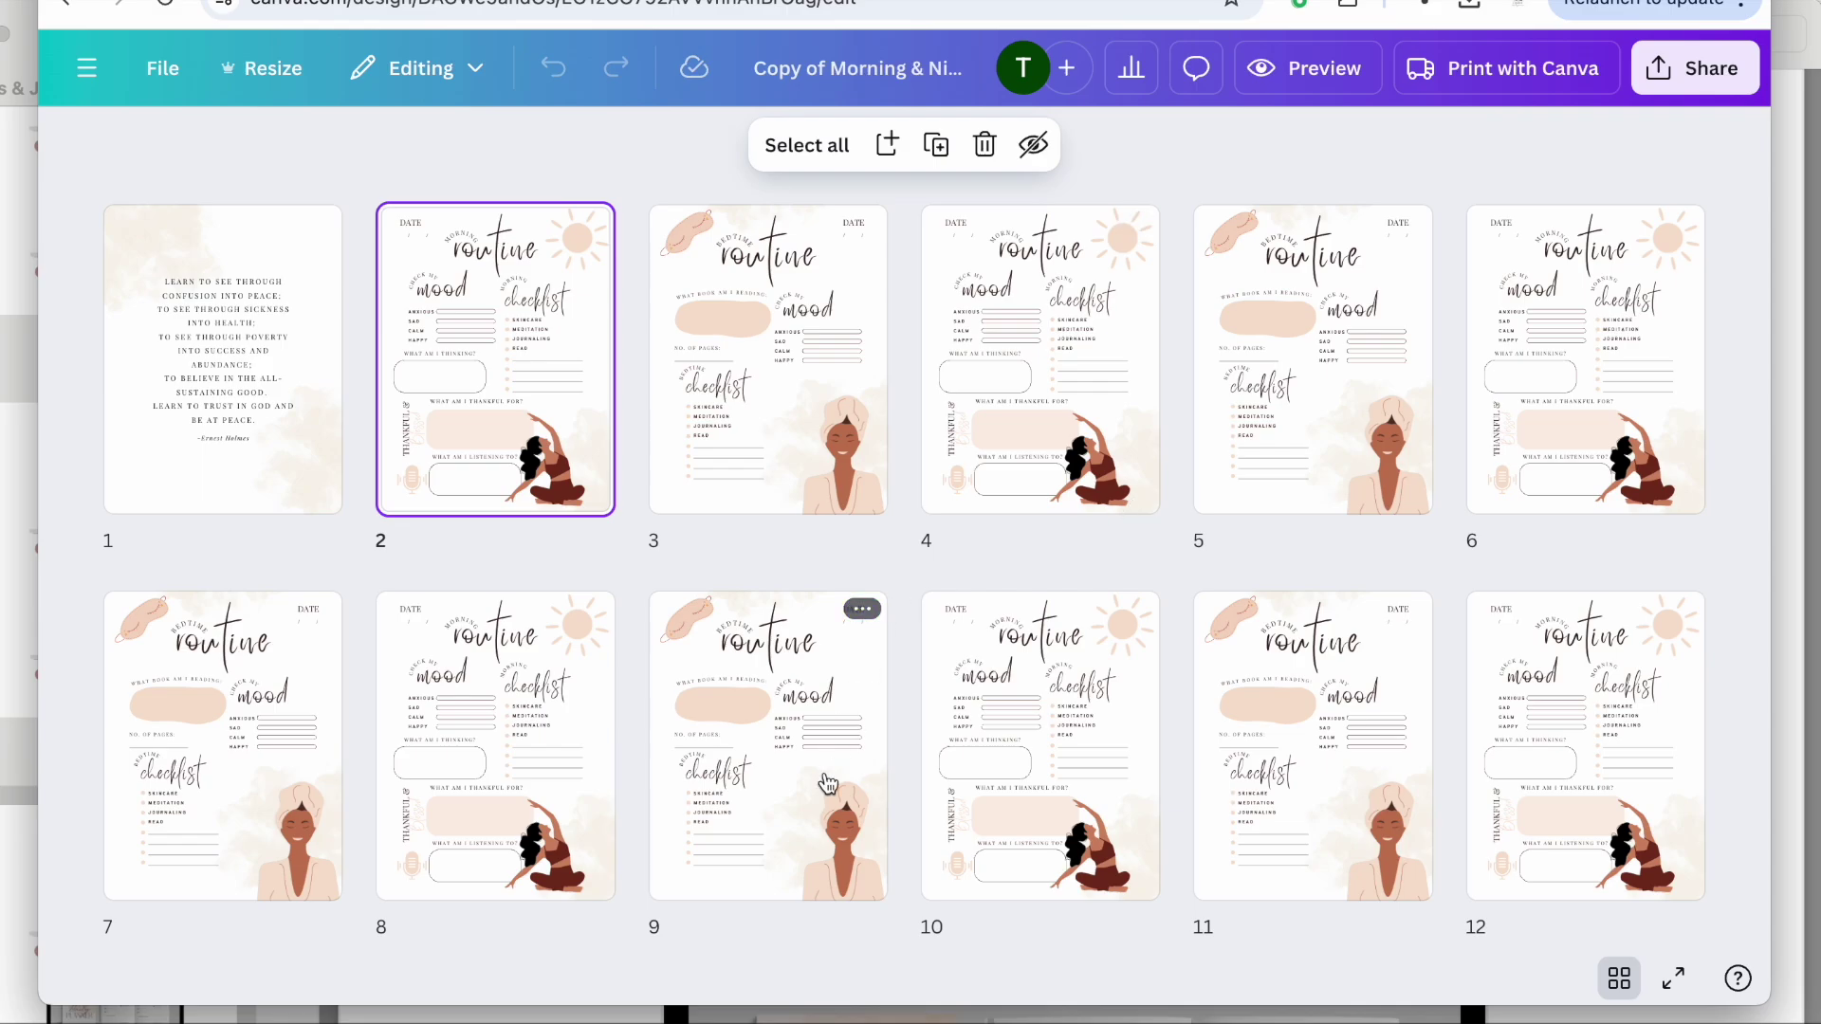
pyautogui.scroll(-1, 827, 782)
pyautogui.scroll(-3, 828, 783)
pyautogui.scroll(4, 828, 783)
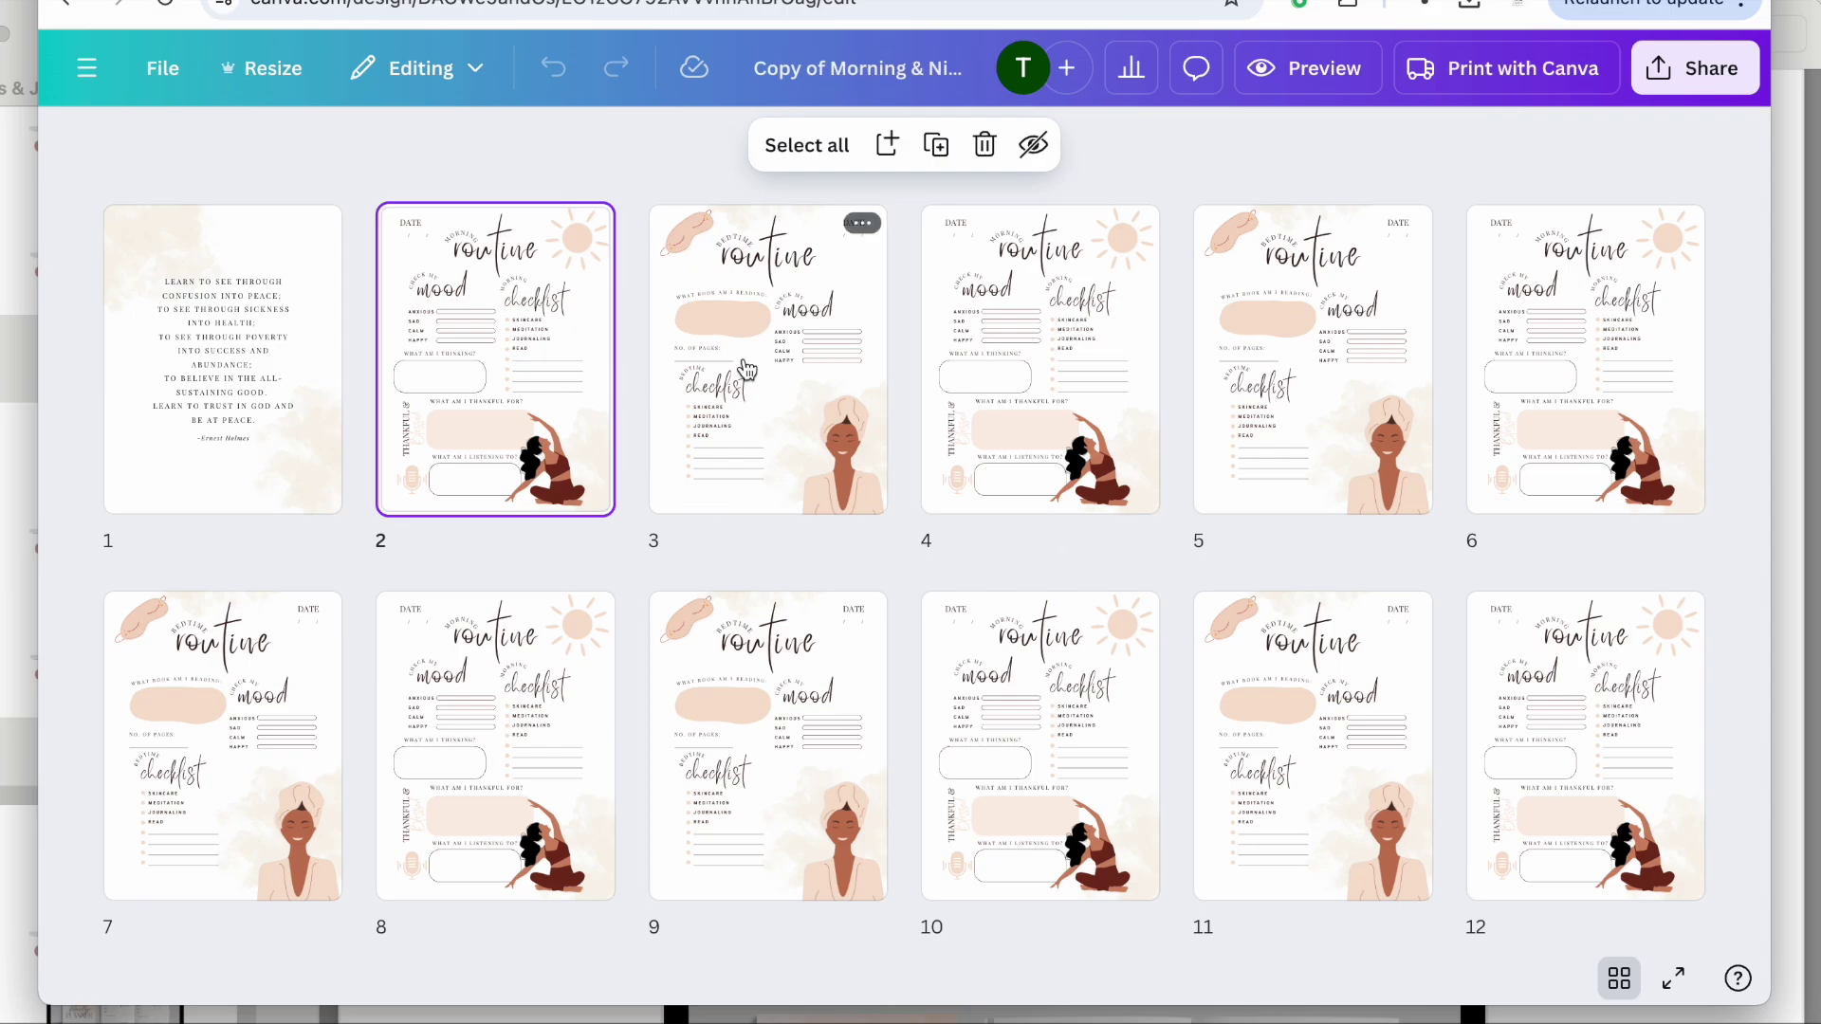
pyautogui.doubleClick(512, 337)
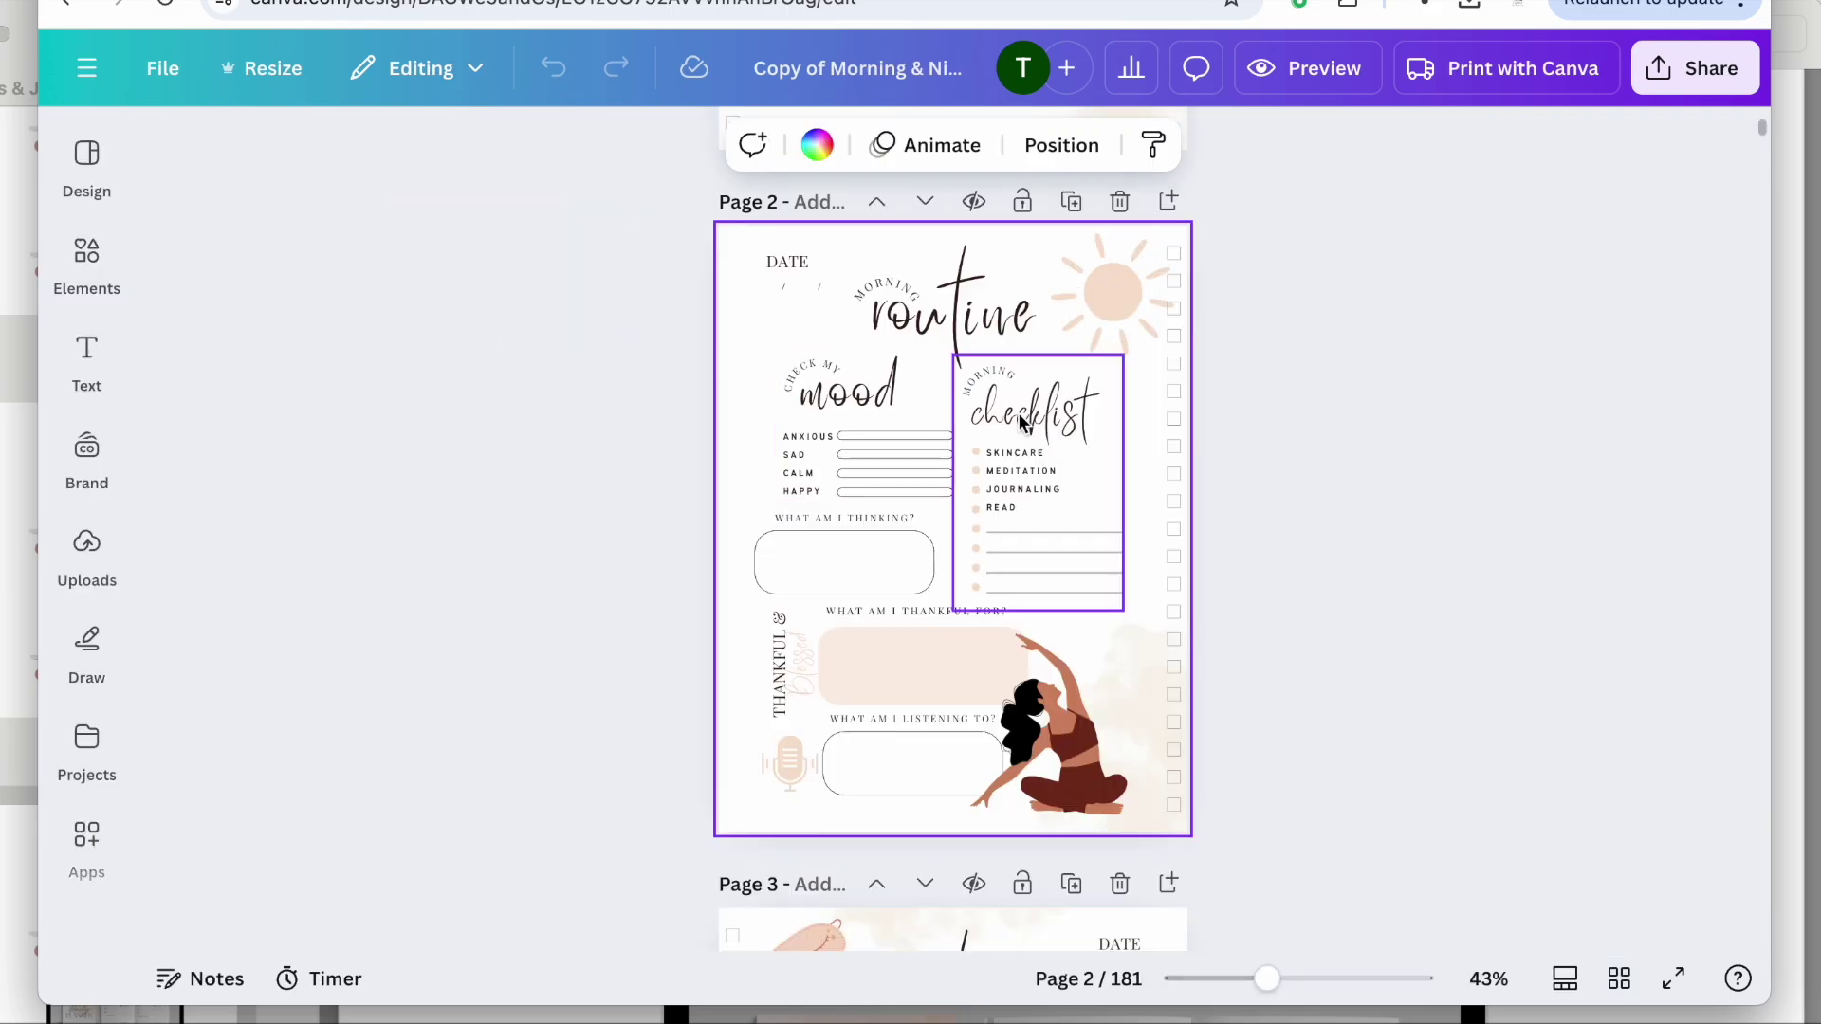
pyautogui.scroll(-1, 1017, 412)
pyautogui.scroll(1, 1017, 412)
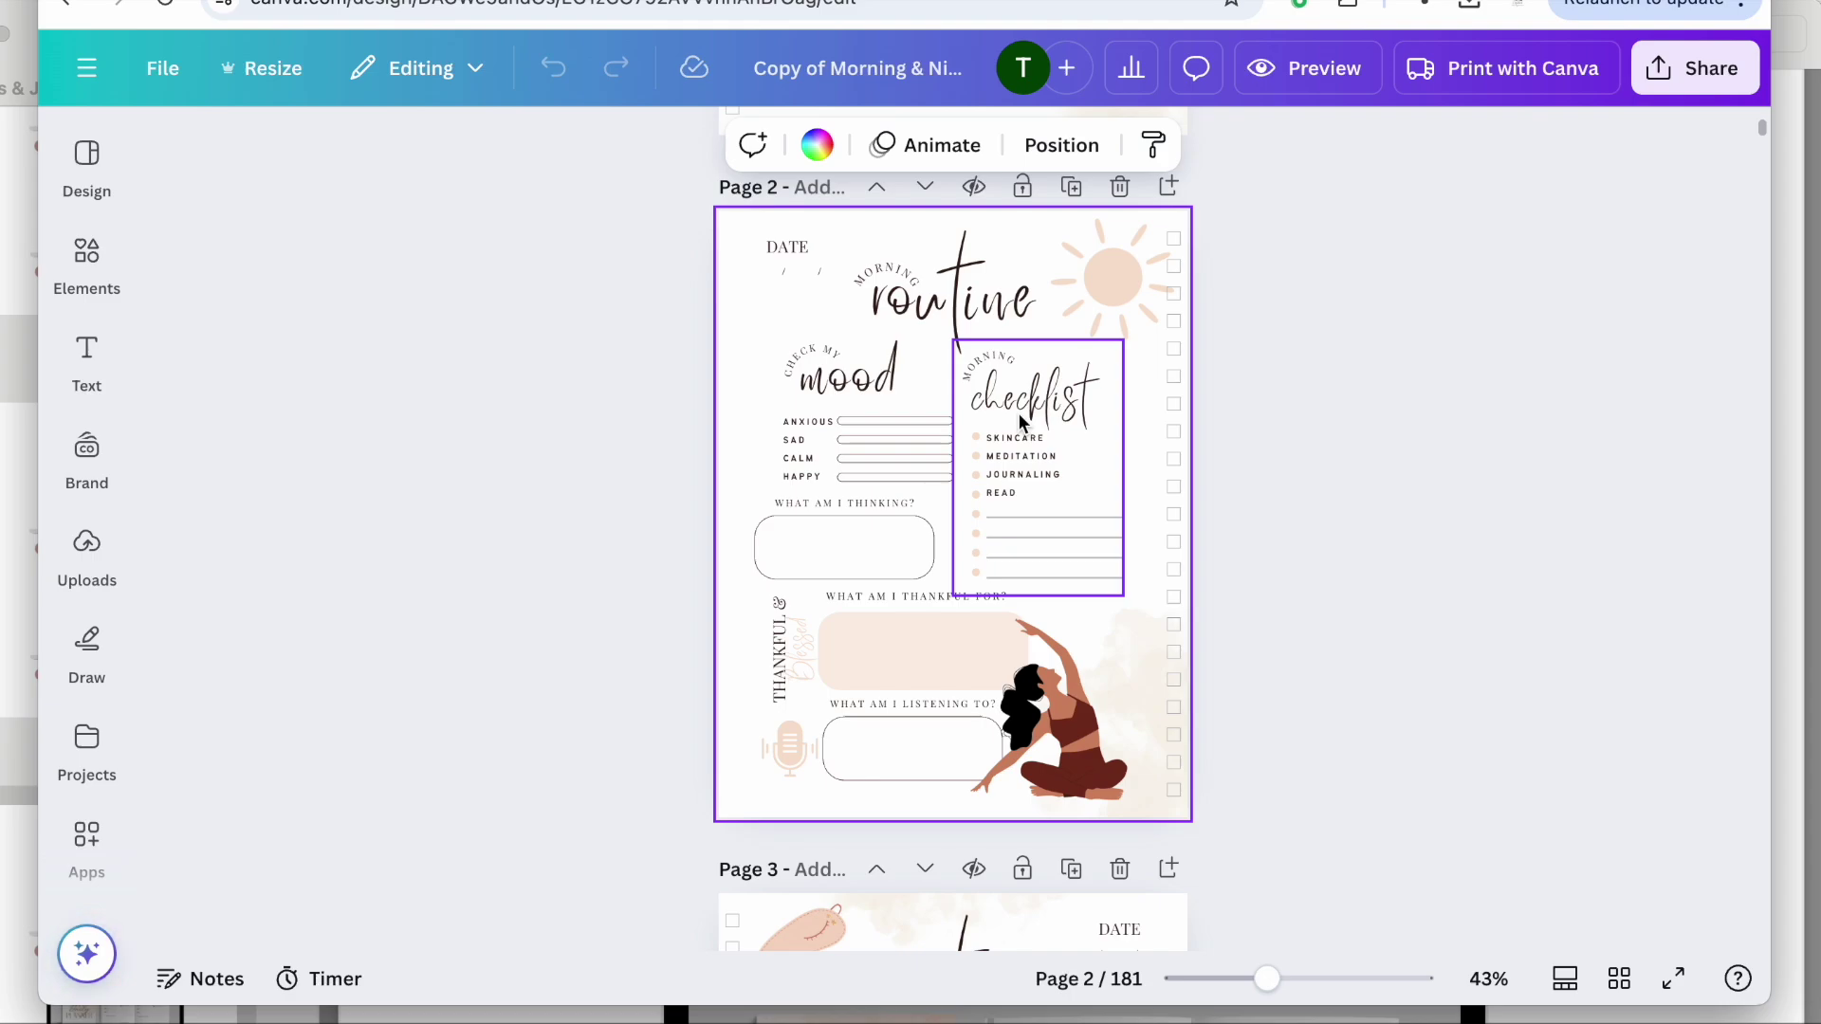
pyautogui.scroll(-1, 1020, 417)
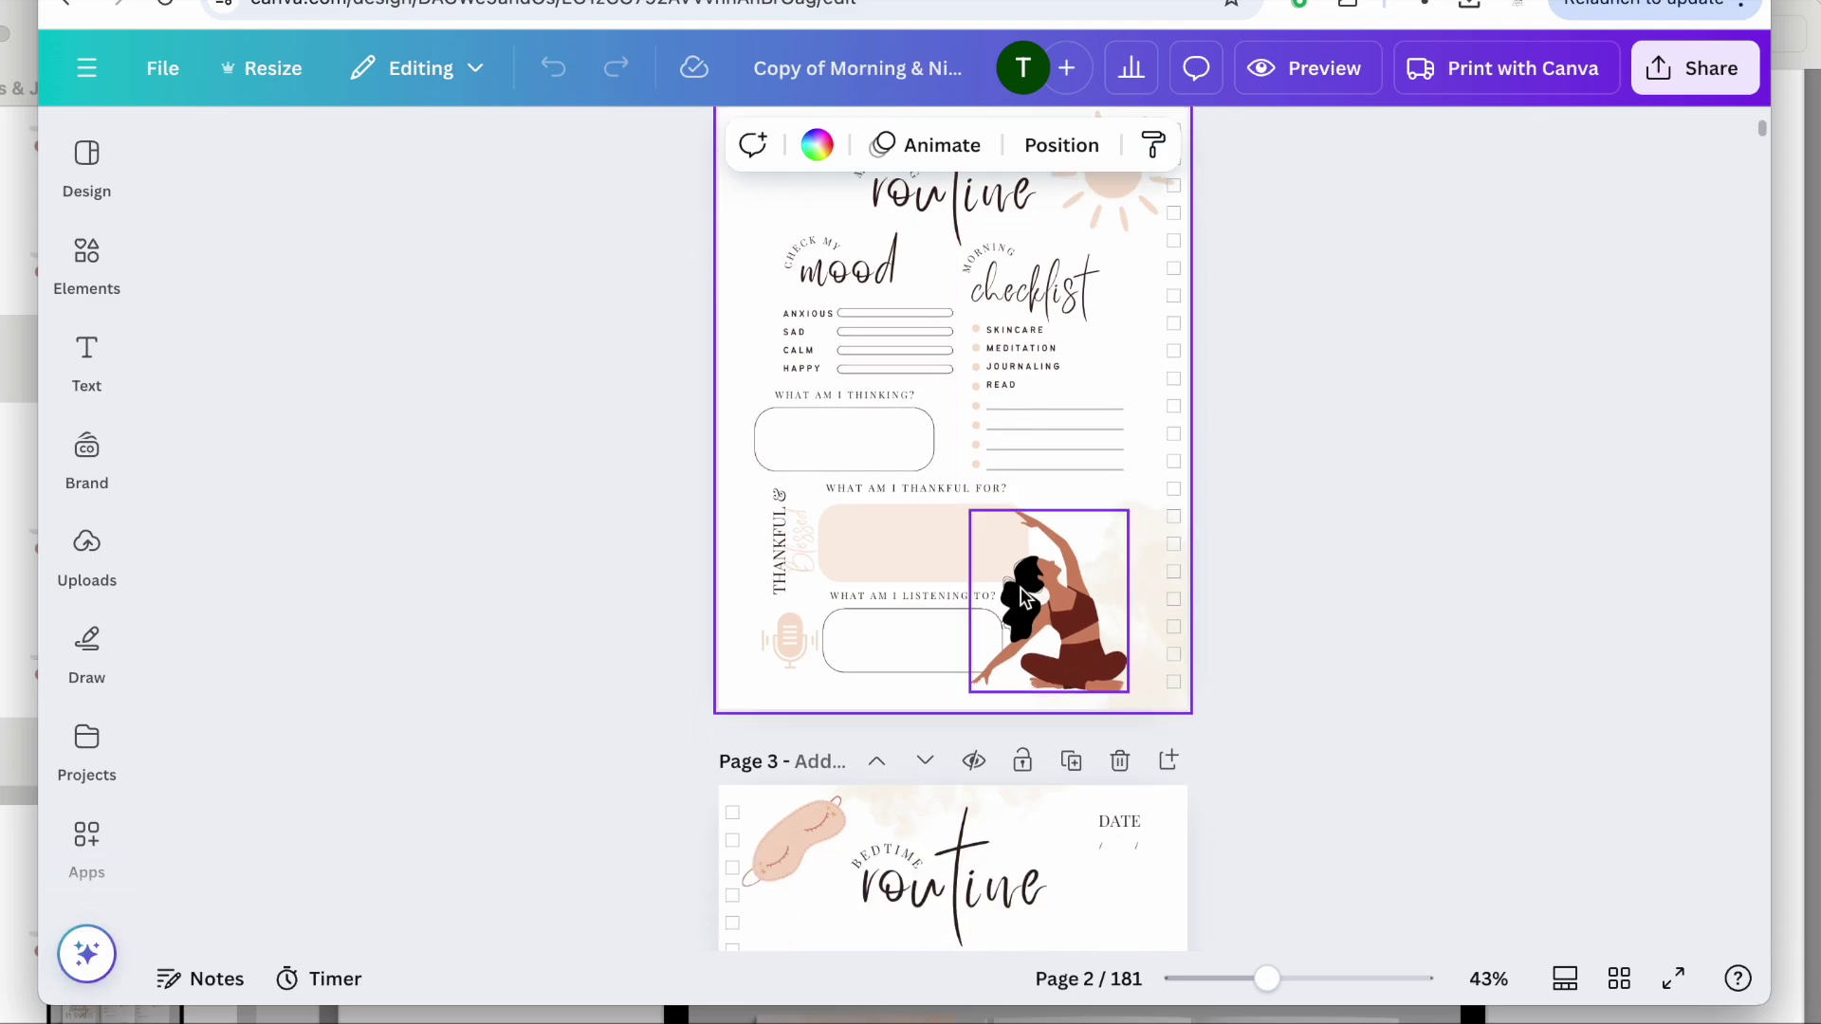
pyautogui.click(1087, 607)
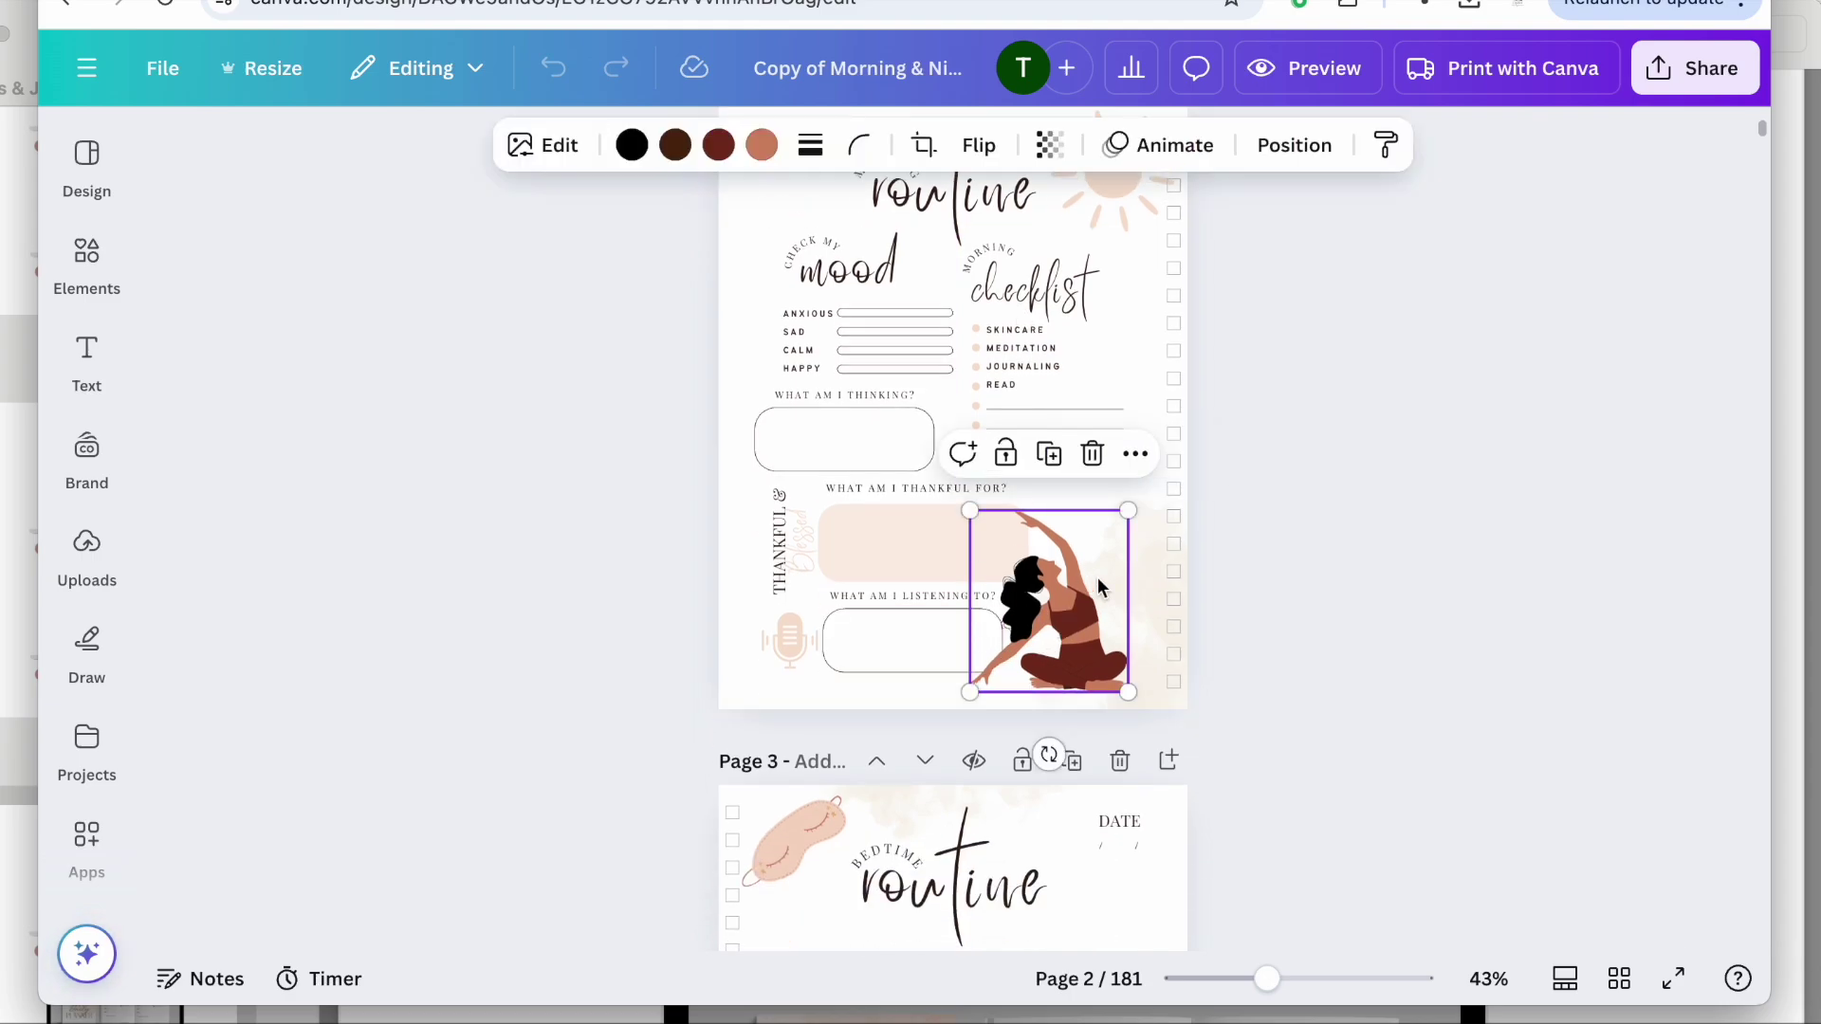
pyautogui.scroll(1, 1095, 581)
pyautogui.scroll(-1, 1100, 575)
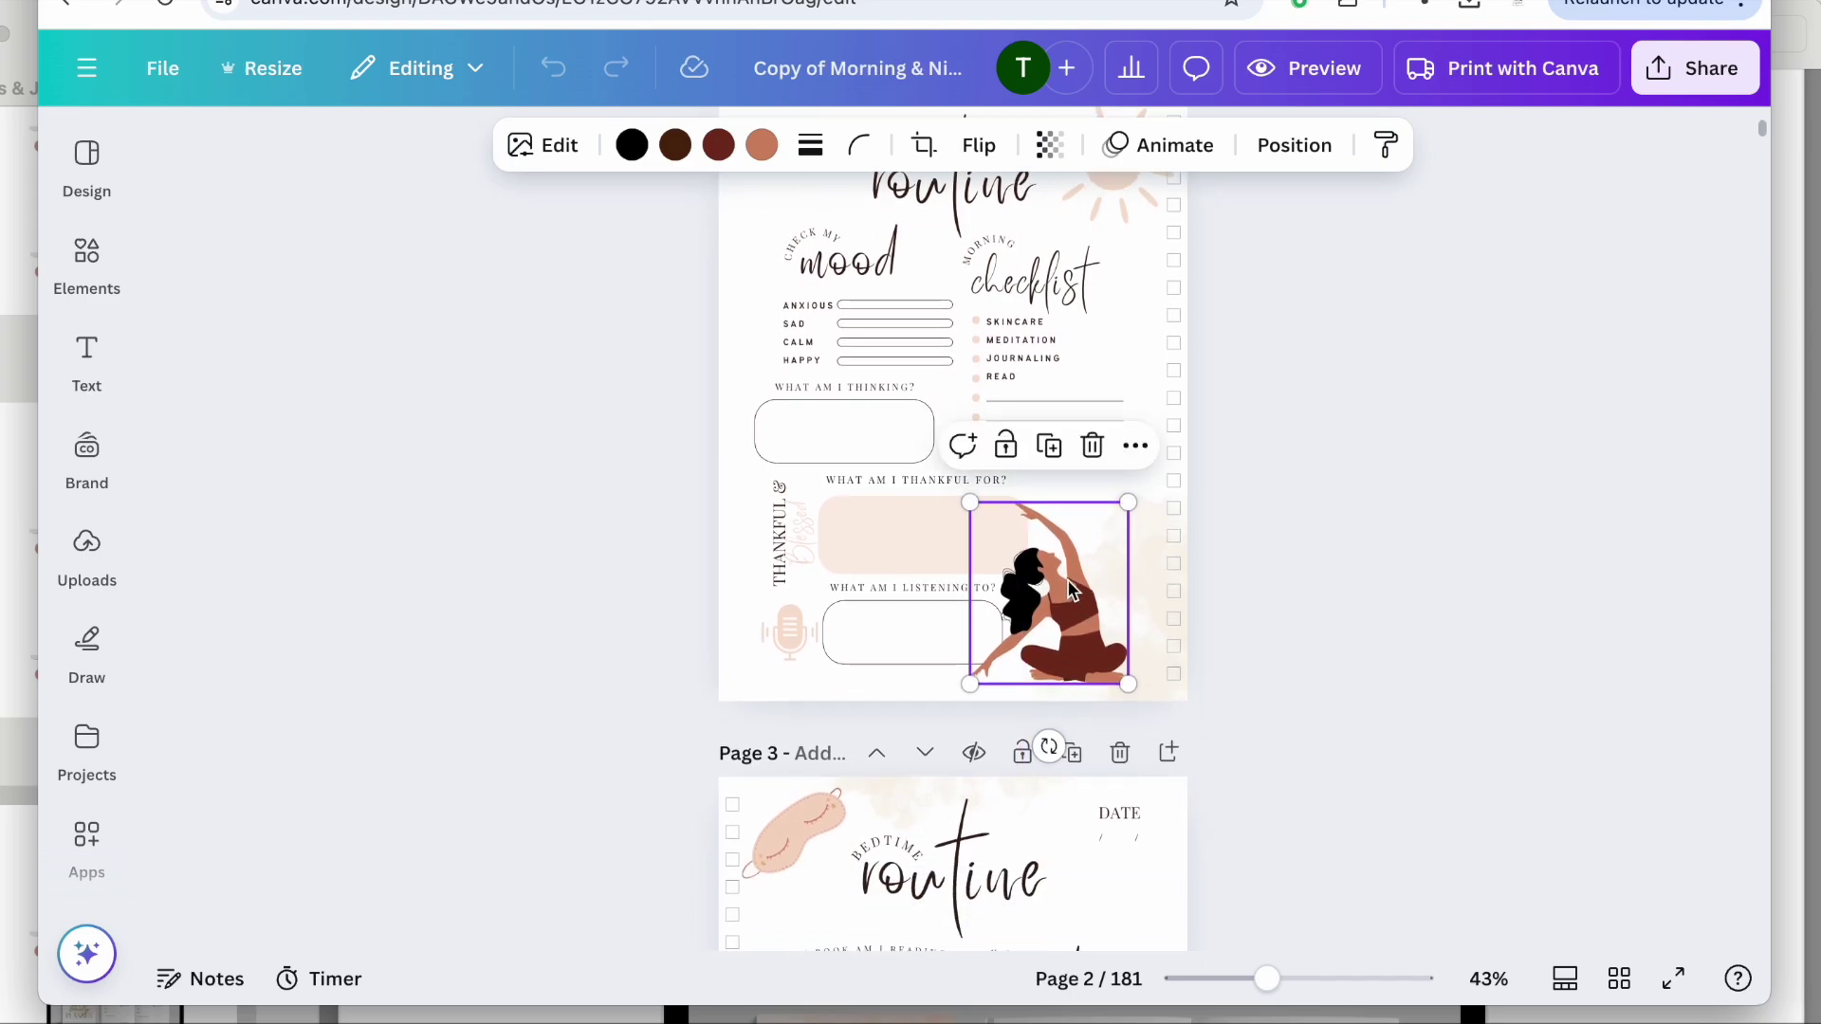
pyautogui.scroll(1, 1070, 598)
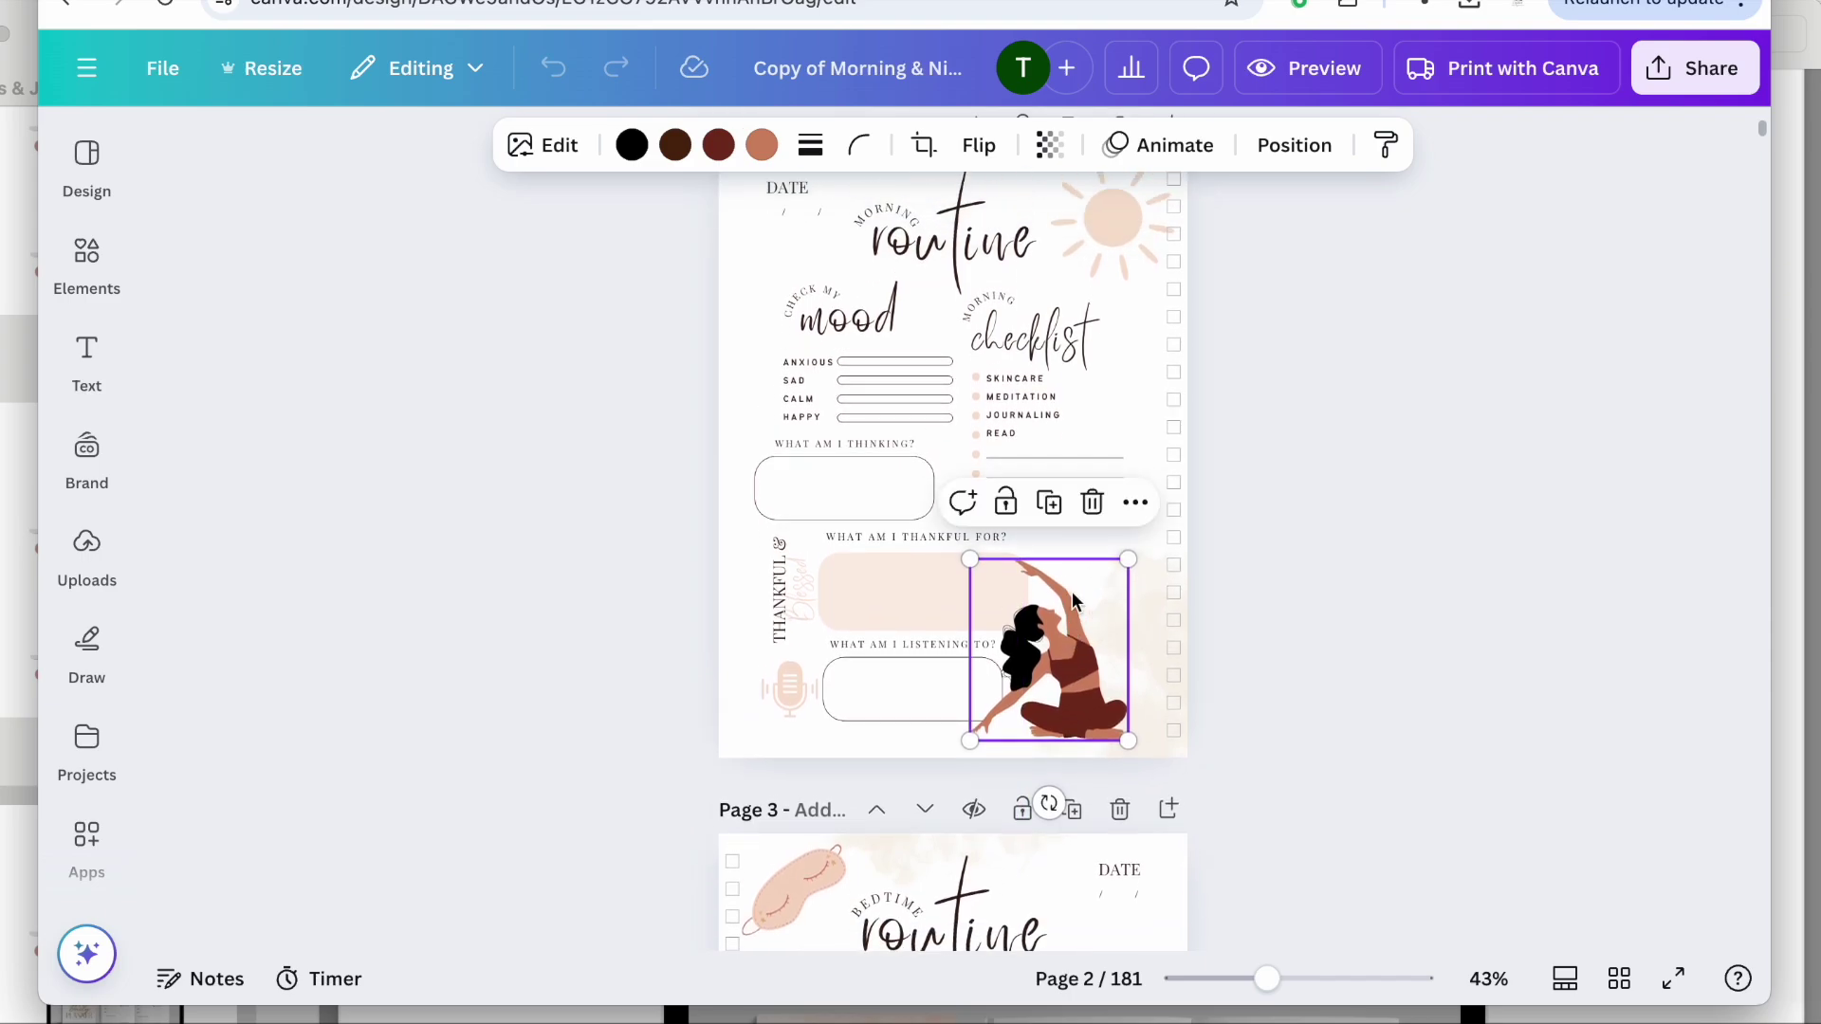
# Search Elements graphics for 'Teen' and insert the pink-beanie girl onto page 2.
pyautogui.click(87, 453)
pyautogui.click(88, 261)
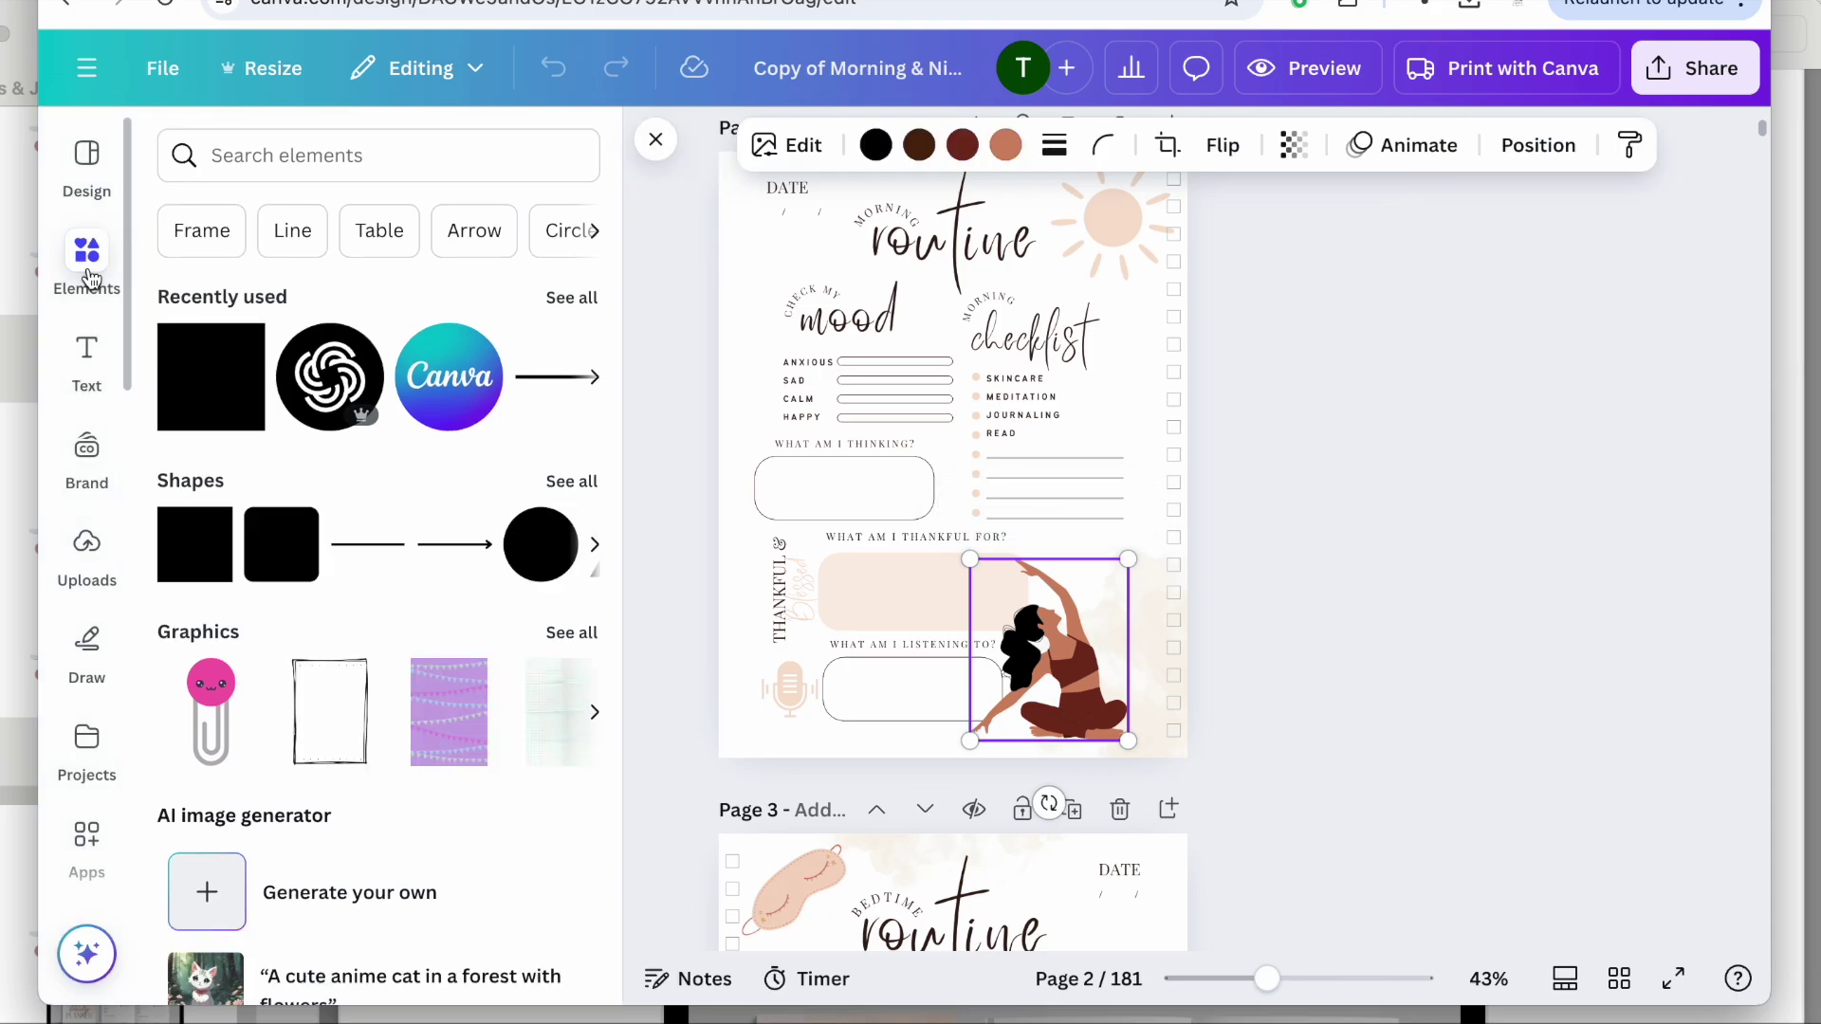
pyautogui.click(263, 153)
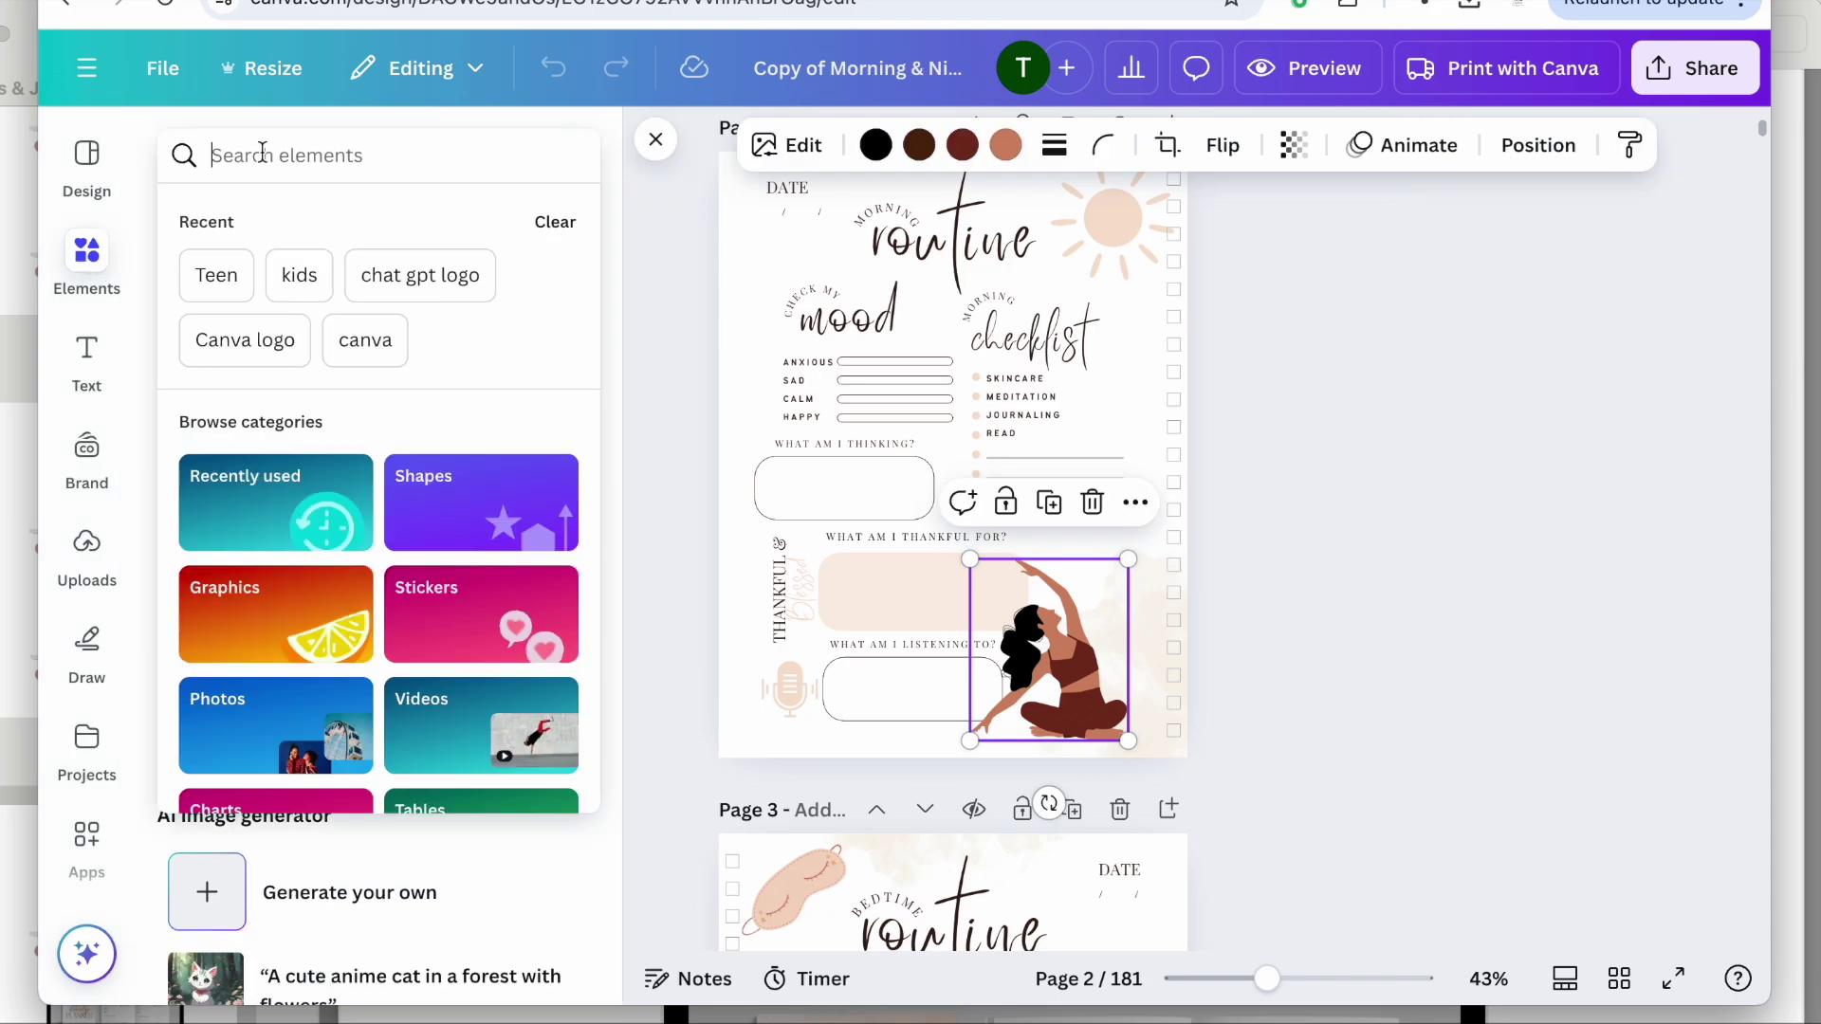
pyautogui.write('Teen')
pyautogui.press('Return')
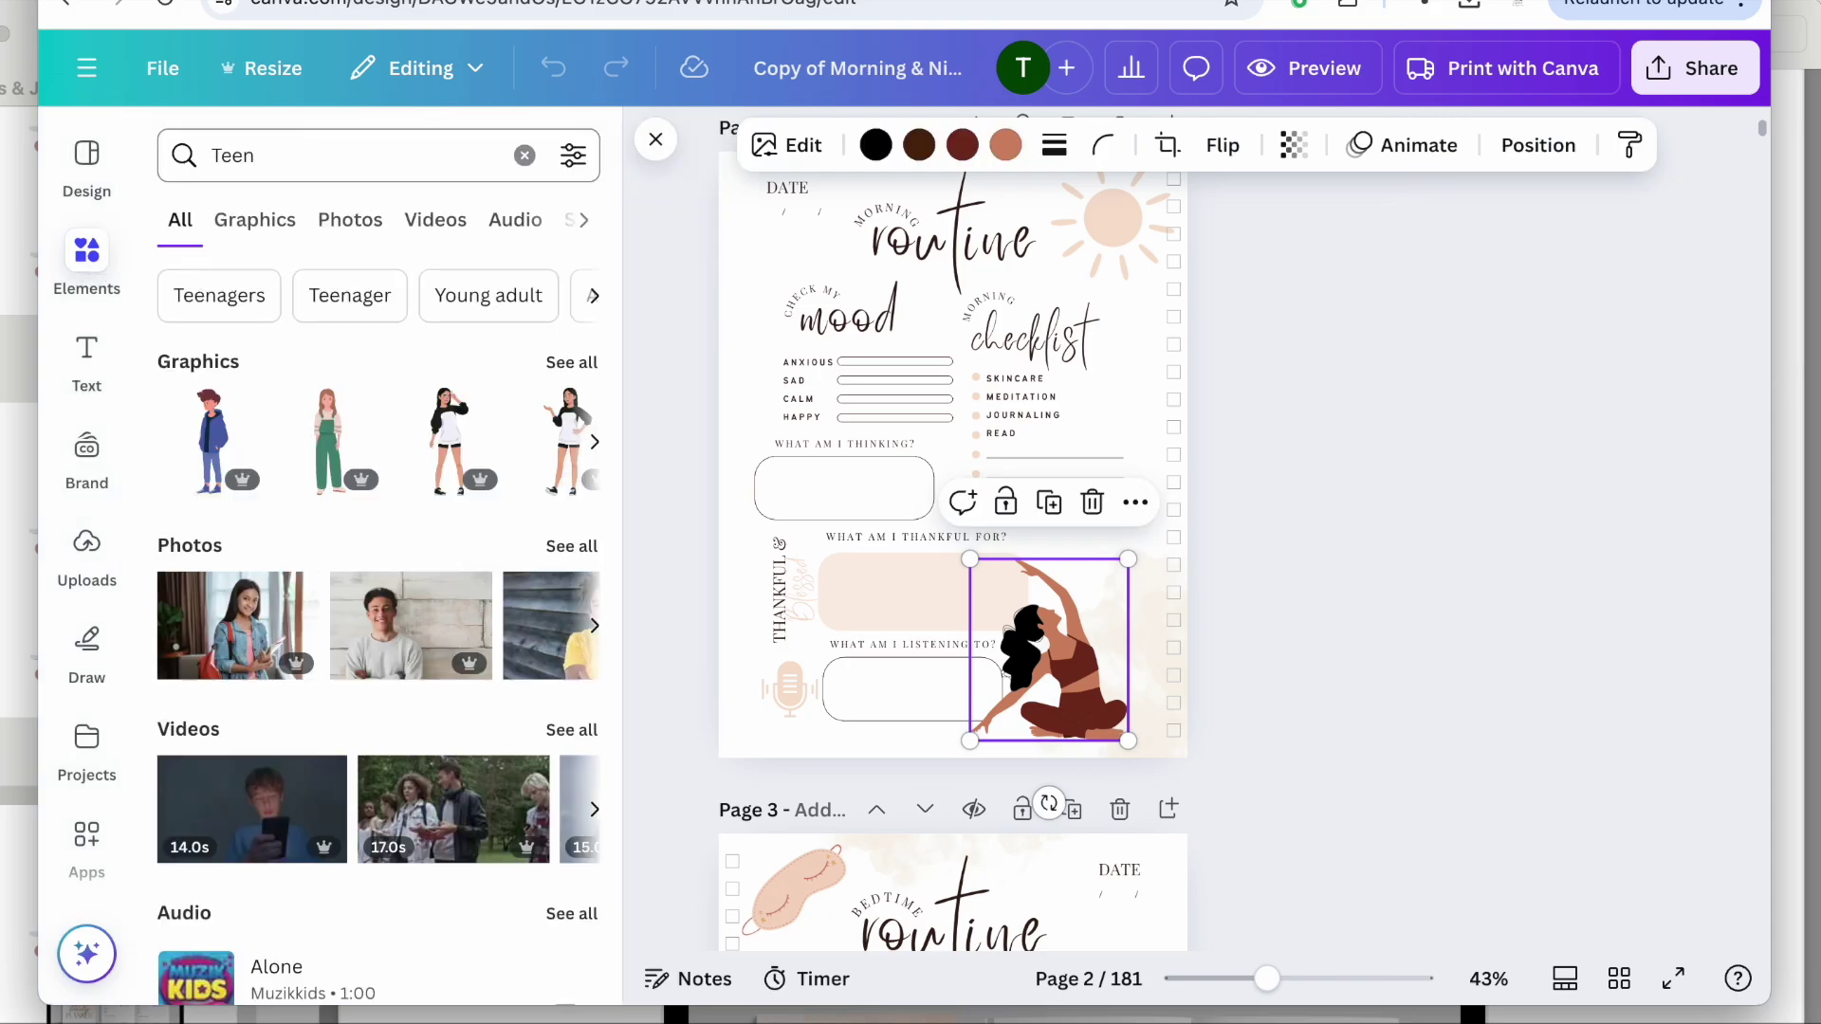
pyautogui.click(569, 374)
pyautogui.scroll(-5, 480, 684)
pyautogui.scroll(-5, 481, 686)
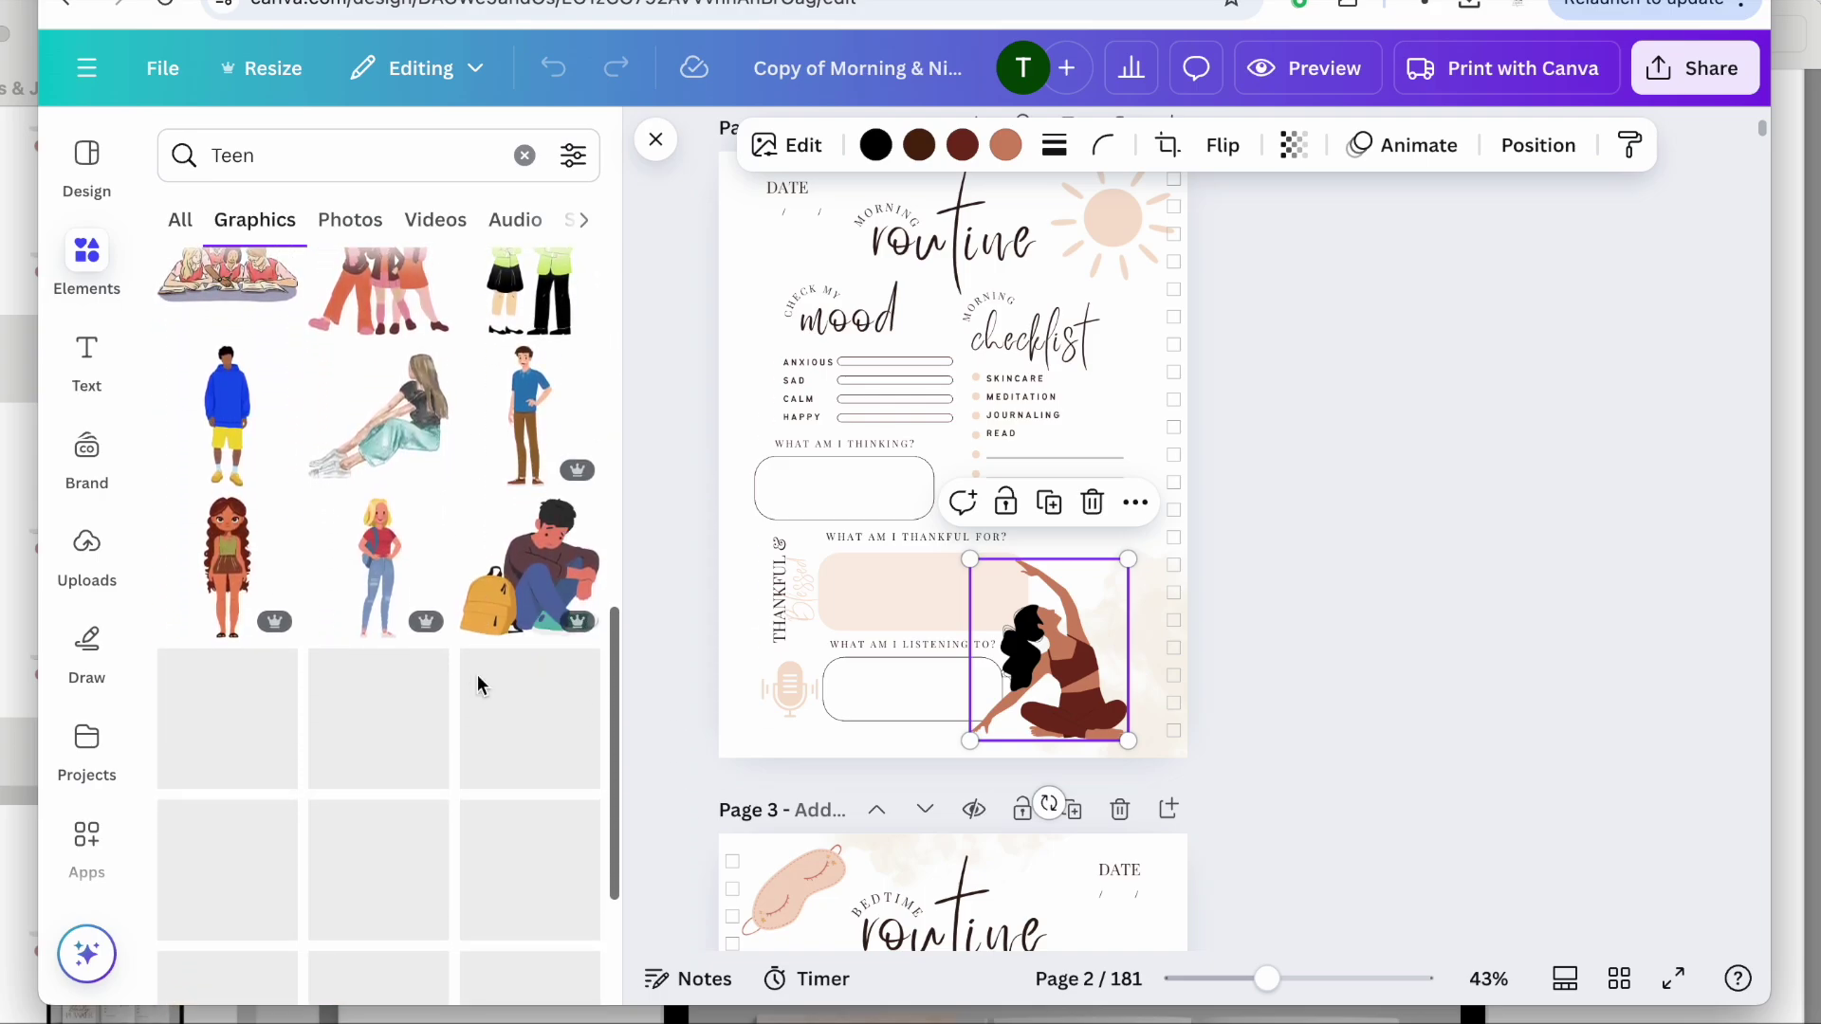
pyautogui.scroll(-10, 378, 734)
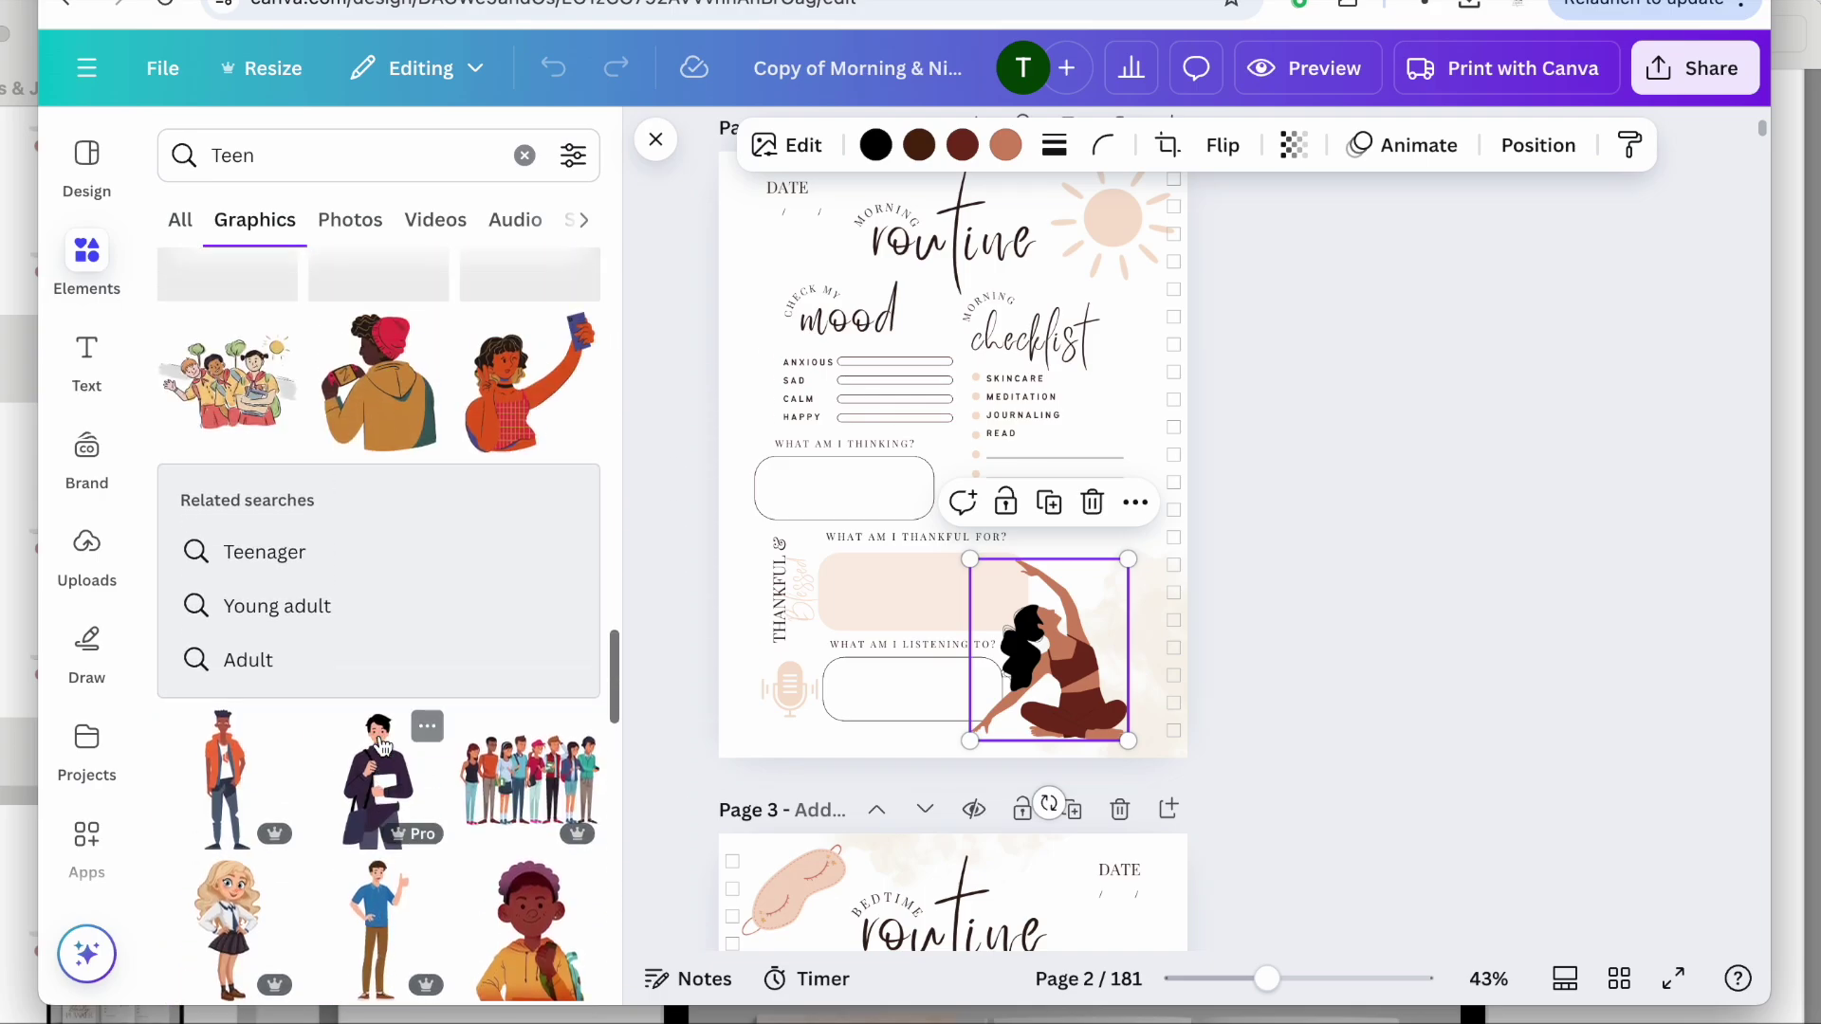
pyautogui.scroll(-2, 238, 749)
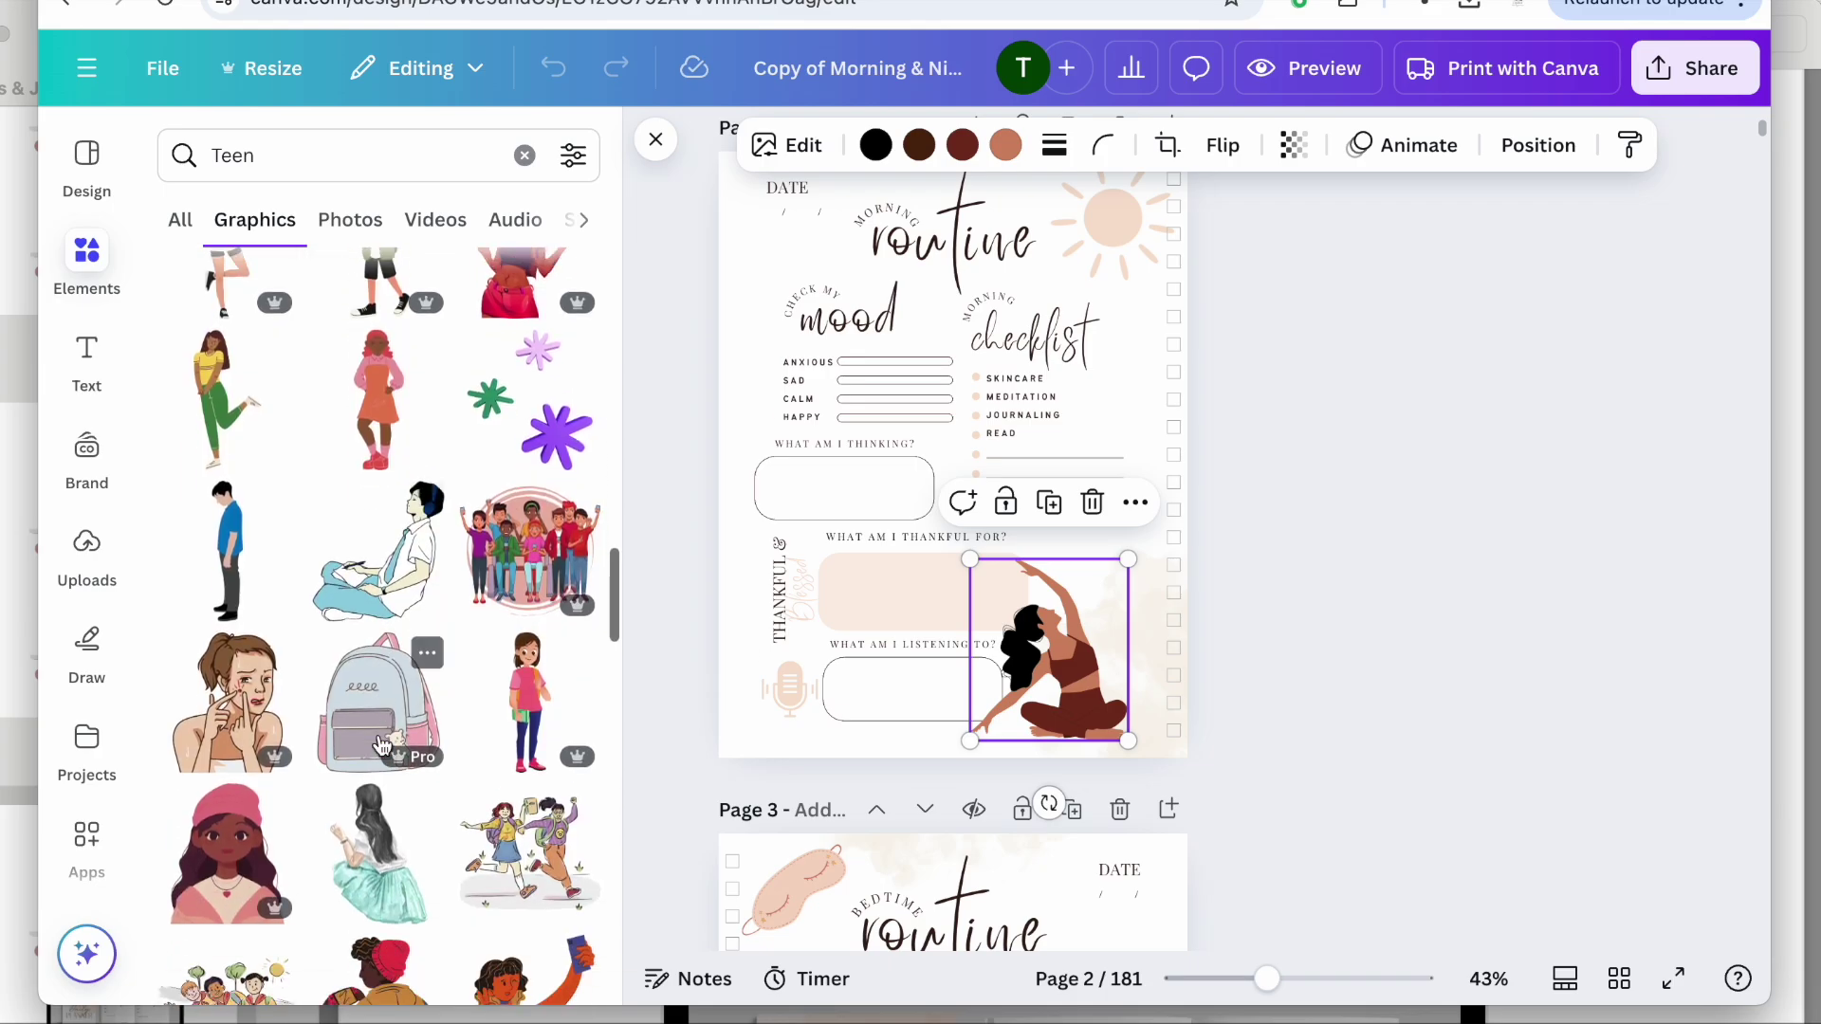
pyautogui.click(238, 750)
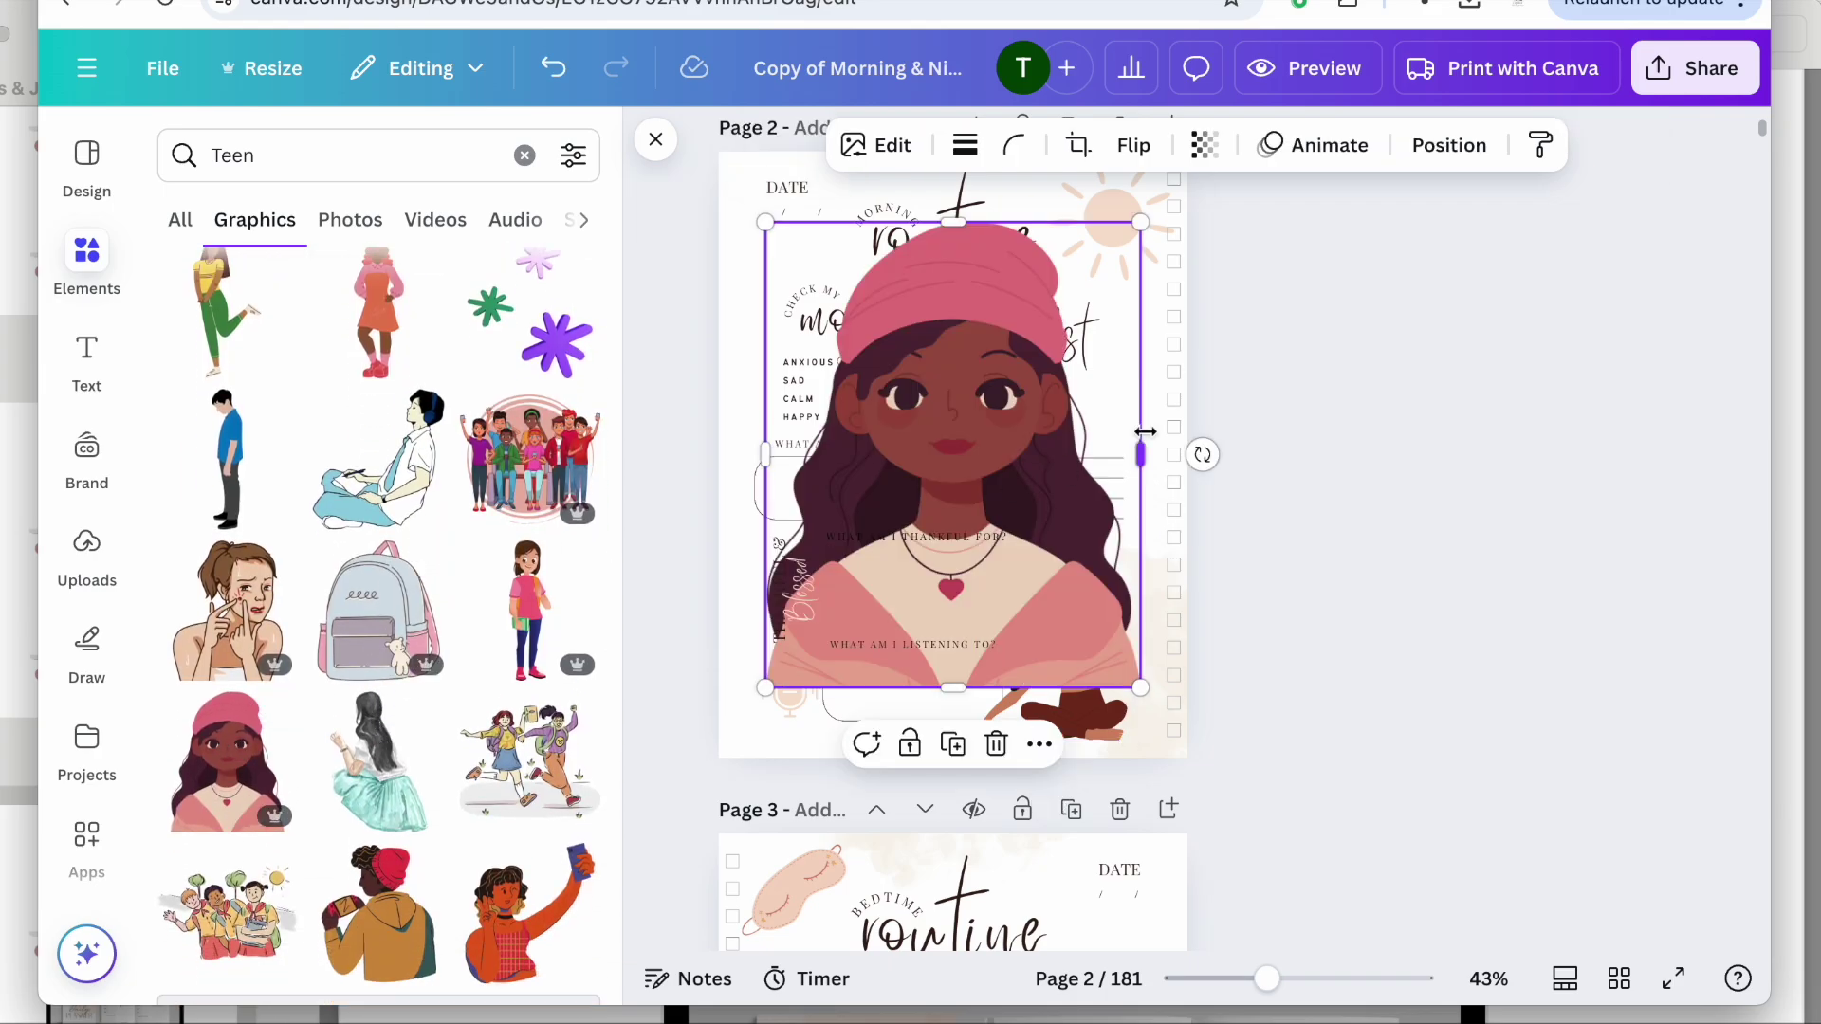
# Shrink the pink-beanie girl and move her toward the page's lower right.
pyautogui.moveTo(766, 685); pyautogui.dragTo(913, 504)
pyautogui.moveTo(1062, 303); pyautogui.dragTo(1097, 444)
pyautogui.moveTo(1264, 977); pyautogui.dragTo(1279, 977)
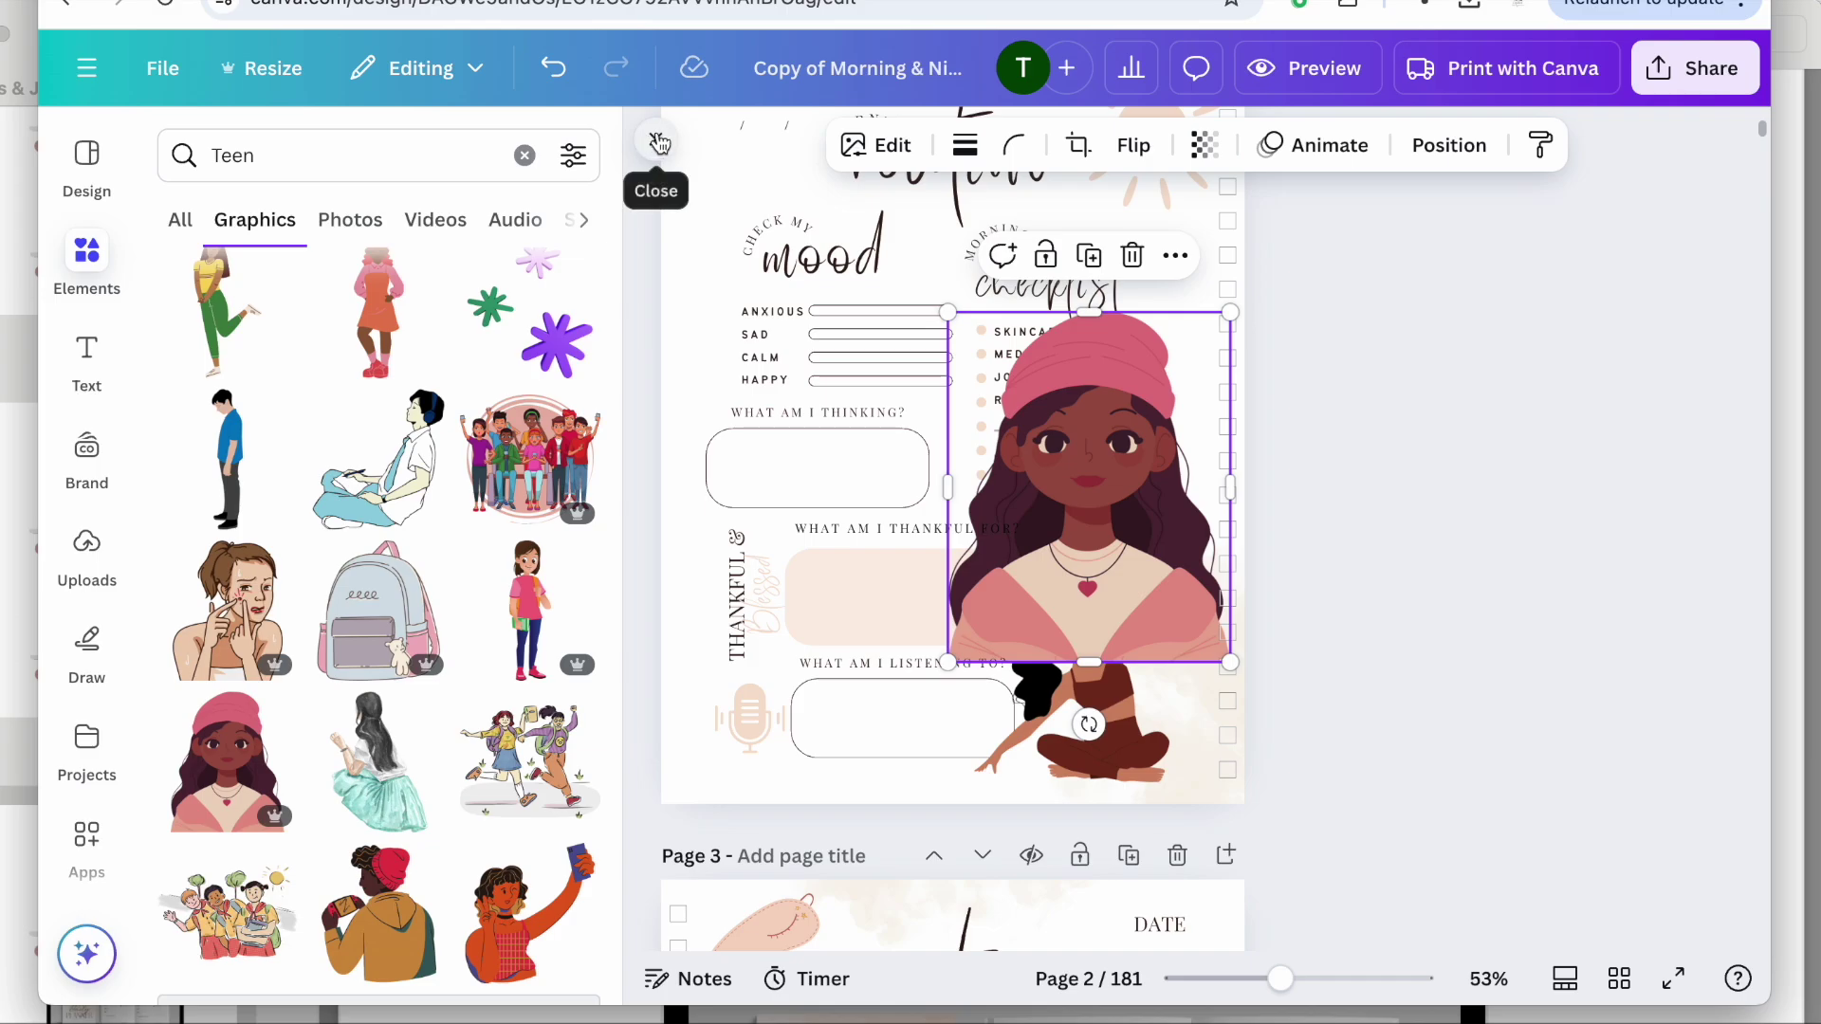
pyautogui.moveTo(1229, 312); pyautogui.dragTo(1128, 436)
pyautogui.moveTo(1030, 481); pyautogui.dragTo(1088, 610)
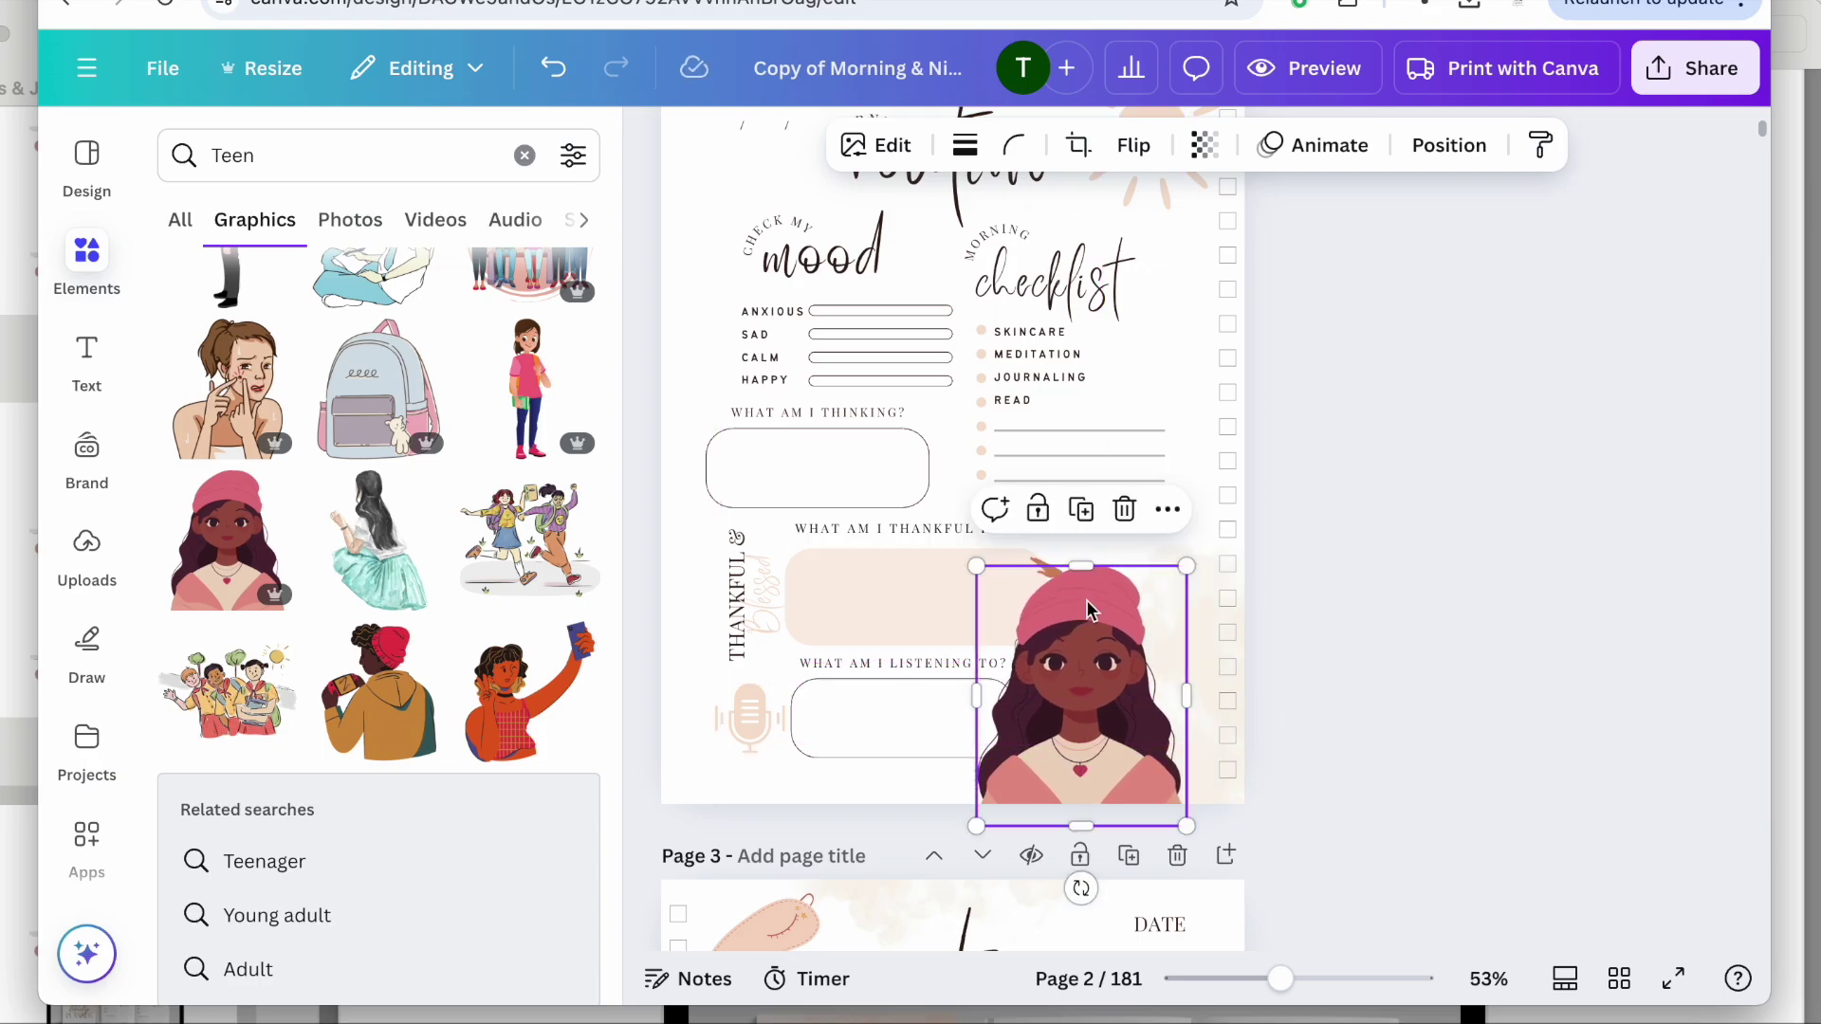
# Move the girl aside and delete the yoga-woman illustration beneath her.
pyautogui.click(1059, 562)
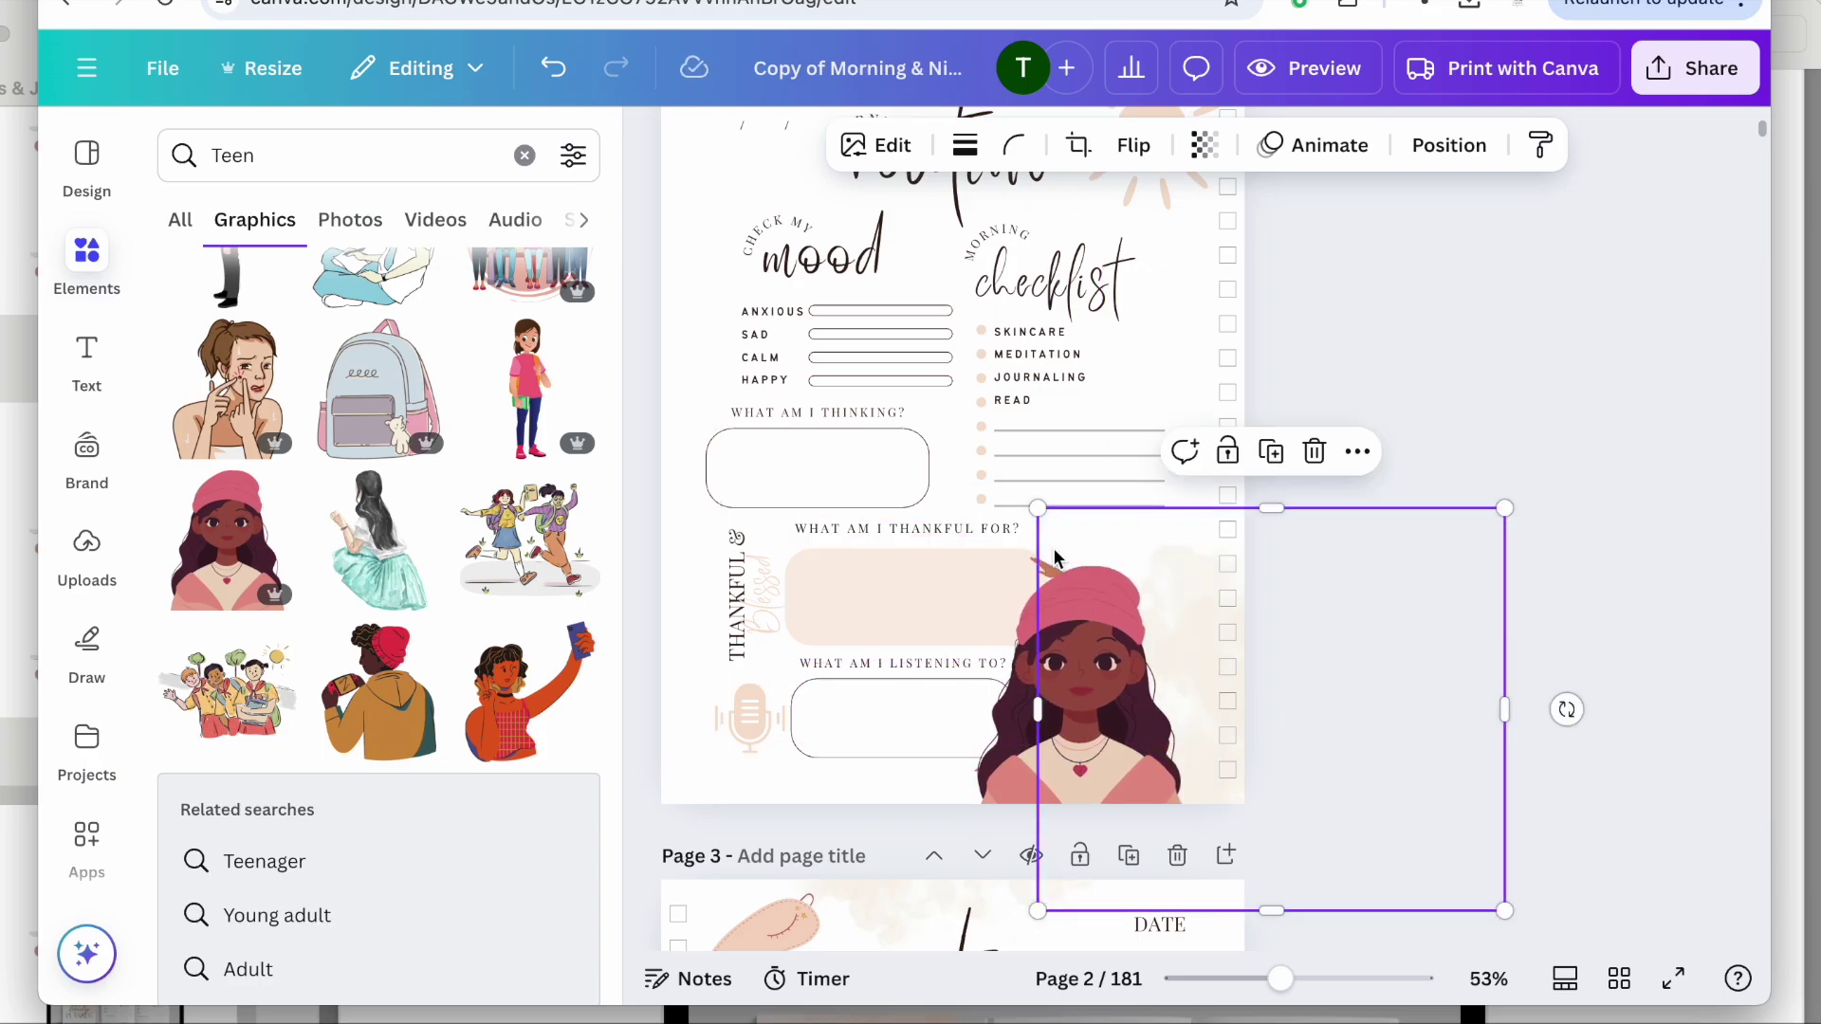
pyautogui.click(1078, 637)
pyautogui.moveTo(1078, 637); pyautogui.dragTo(892, 651)
pyautogui.click(1092, 667)
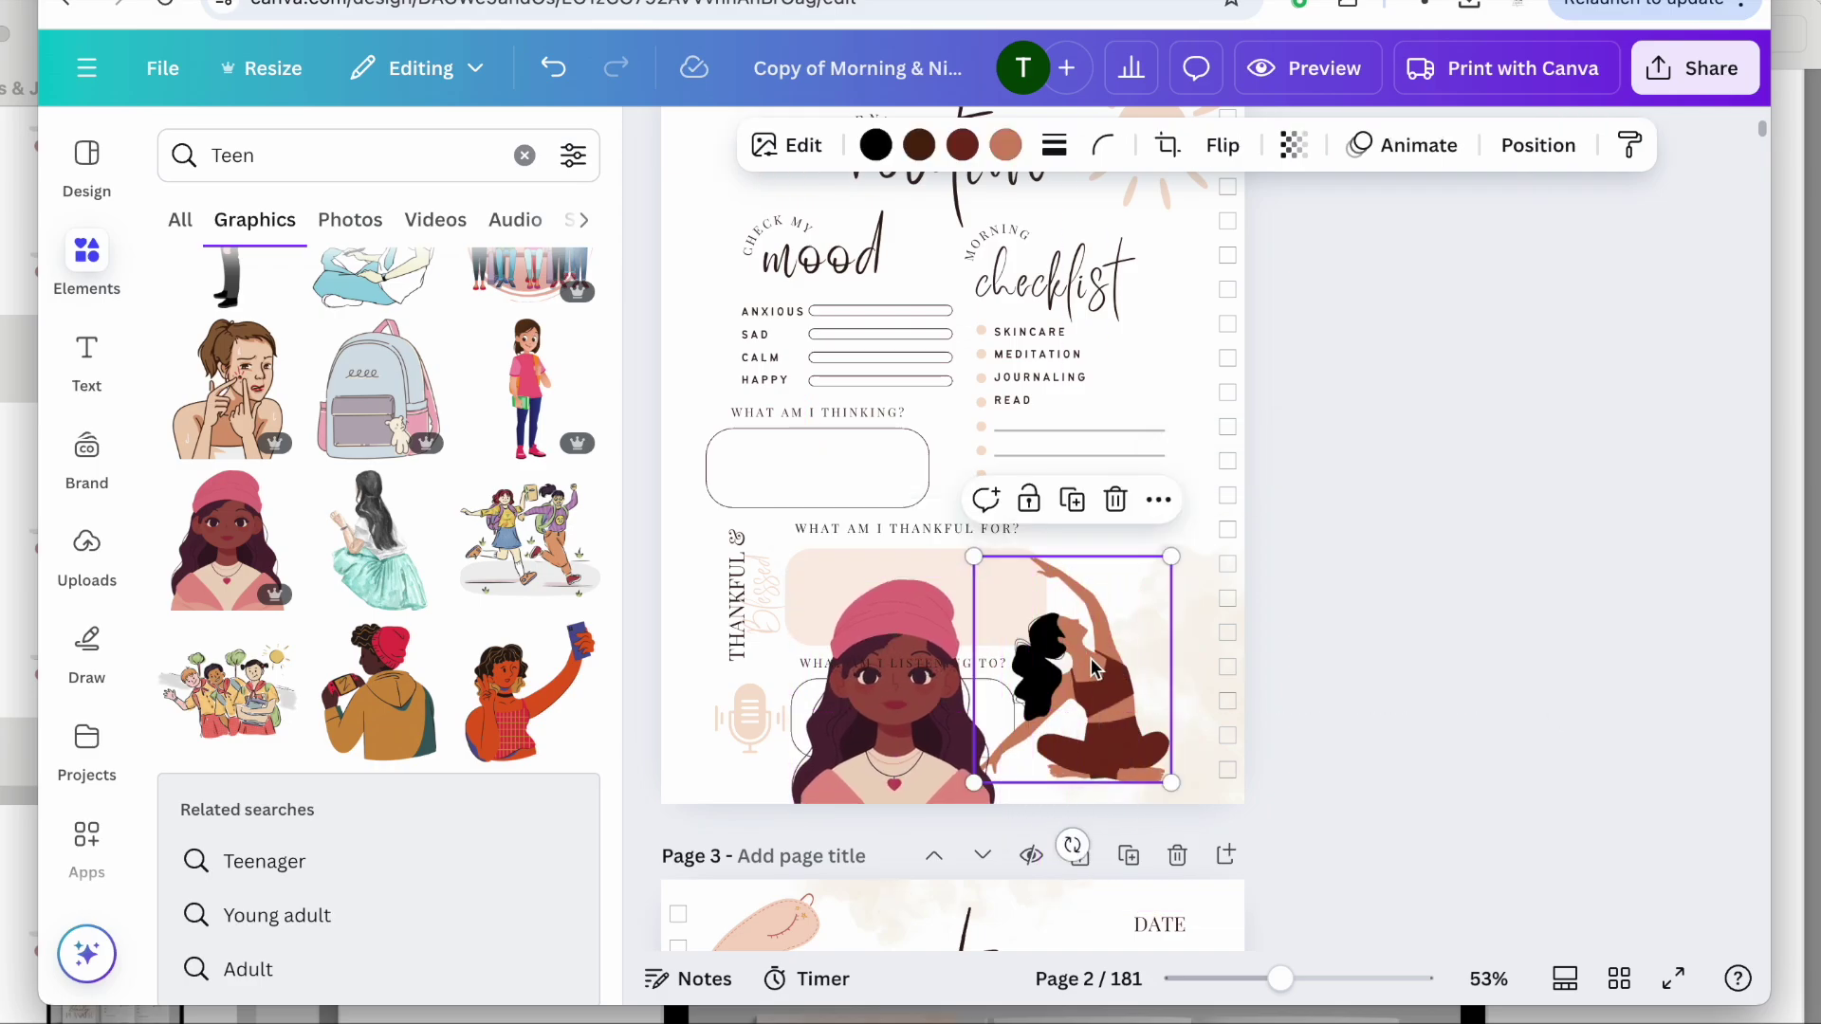
pyautogui.press('Delete')
# Fine-tune the girl's size and position in the bottom-right corner.
pyautogui.click(904, 758)
pyautogui.moveTo(904, 758); pyautogui.dragTo(1086, 739)
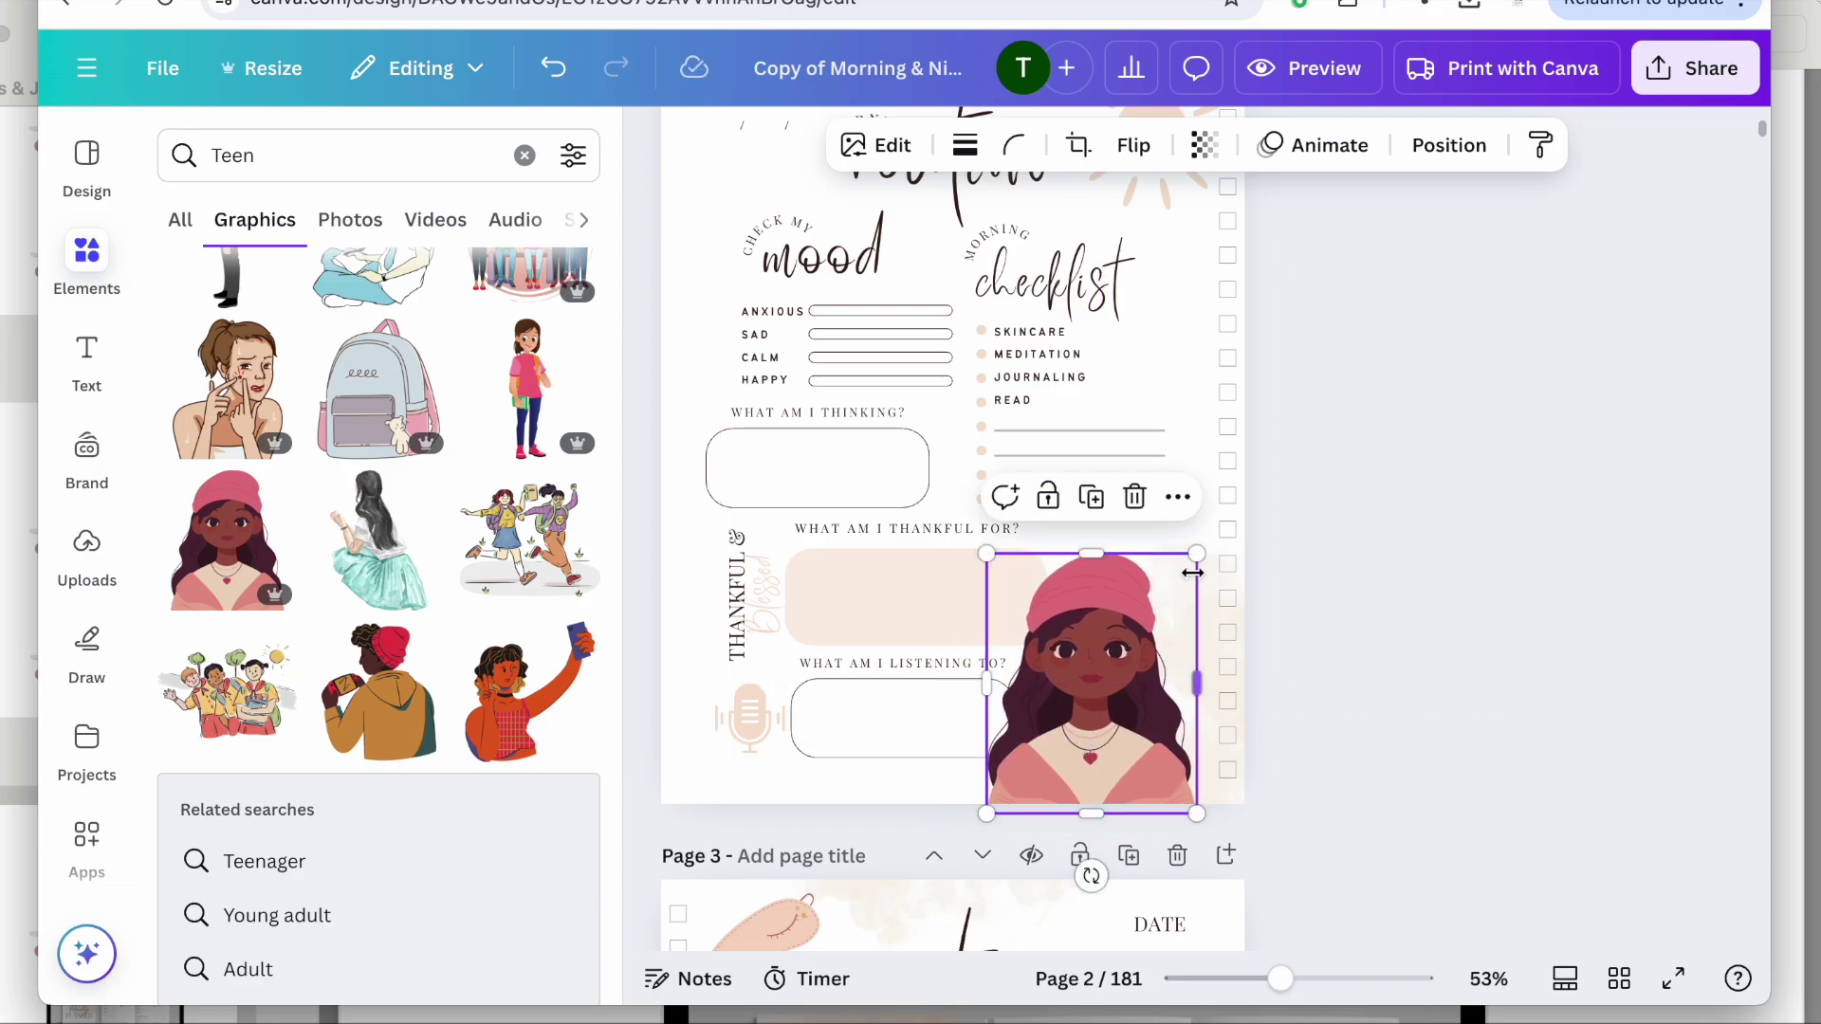
pyautogui.moveTo(1197, 554); pyautogui.dragTo(1186, 563)
pyautogui.moveTo(1116, 669); pyautogui.dragTo(1110, 673)
pyautogui.click(1358, 752)
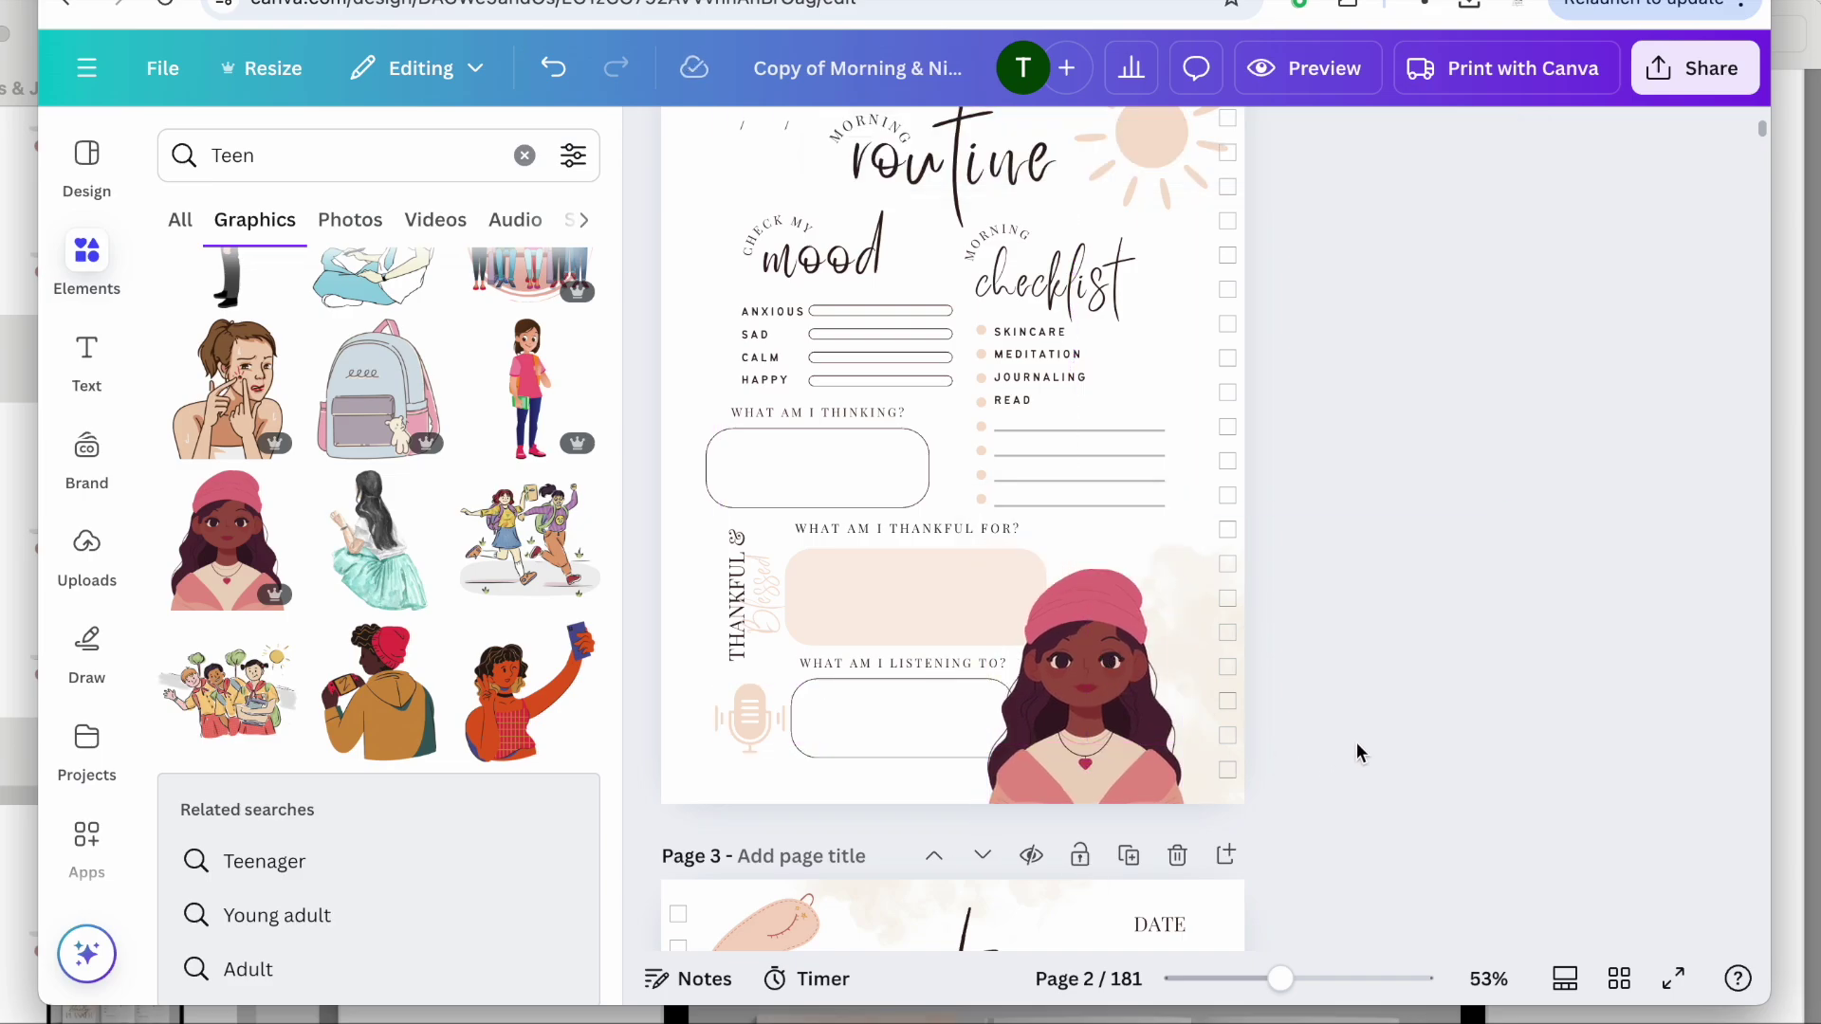
pyautogui.moveTo(1282, 981); pyautogui.dragTo(1295, 980)
pyautogui.scroll(1, 1443, 713)
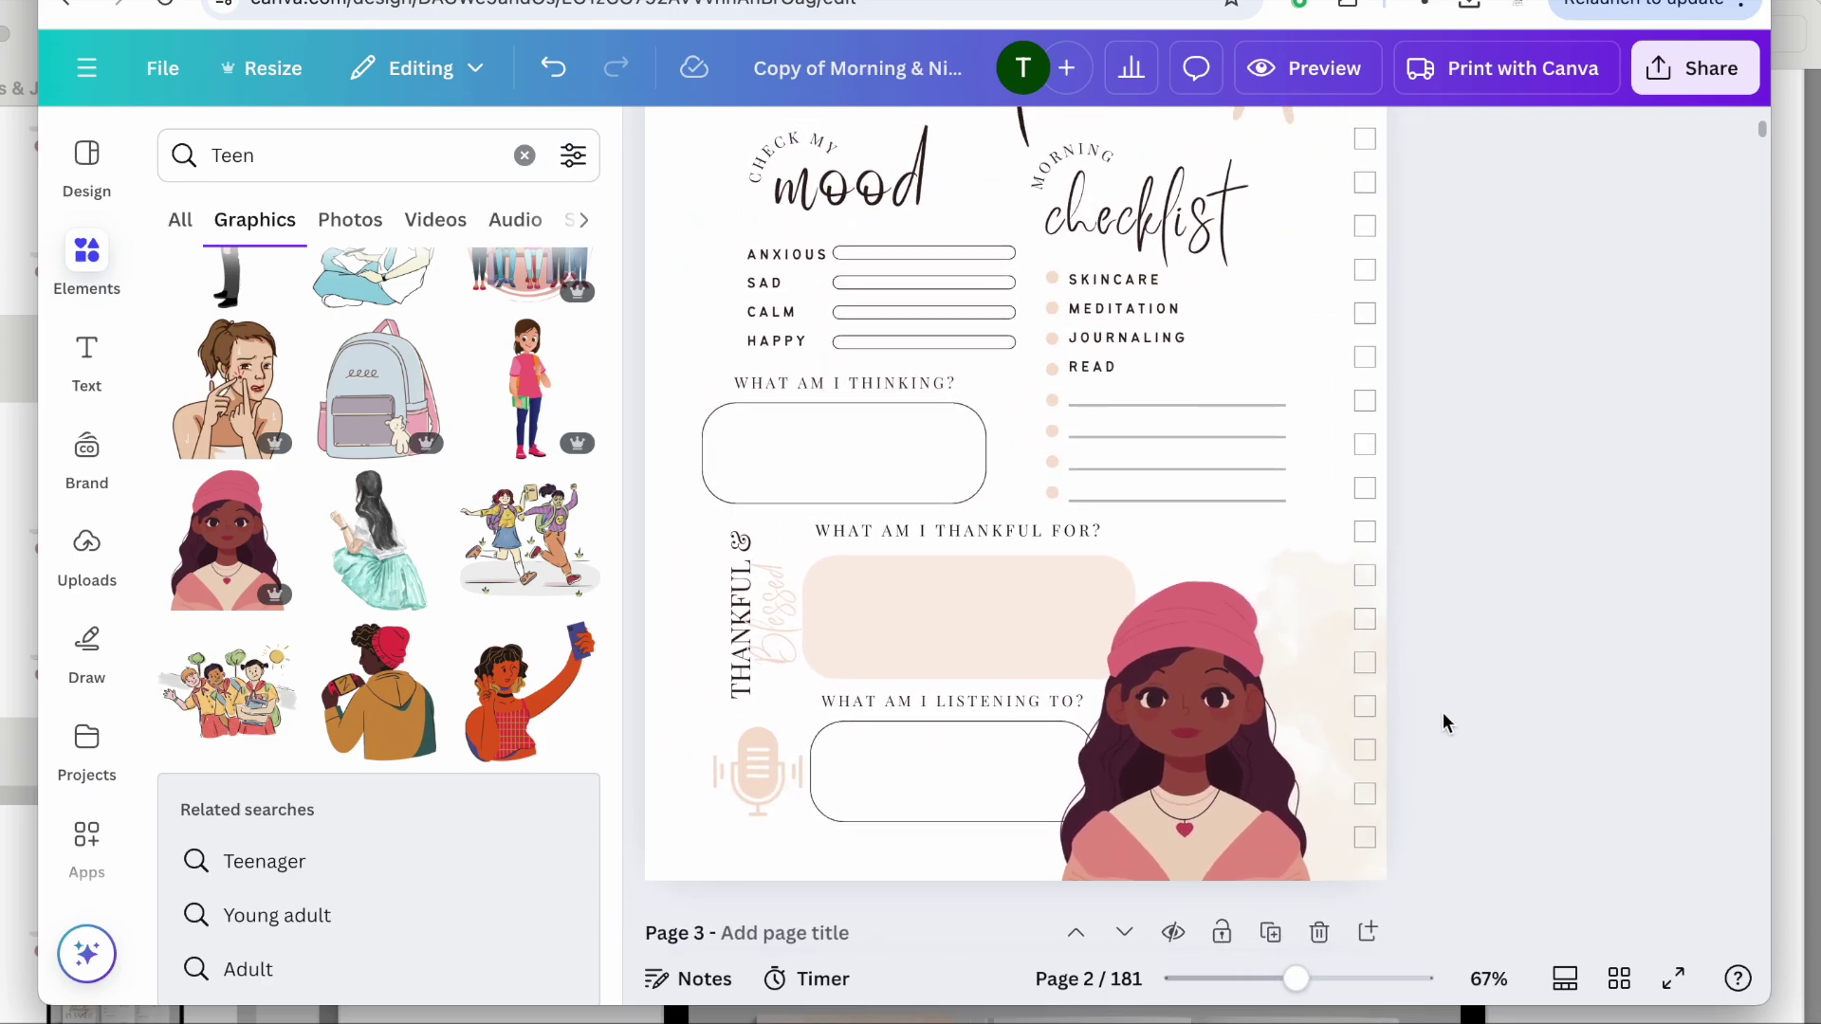
pyautogui.scroll(1, 1517, 704)
pyautogui.scroll(3, 1516, 705)
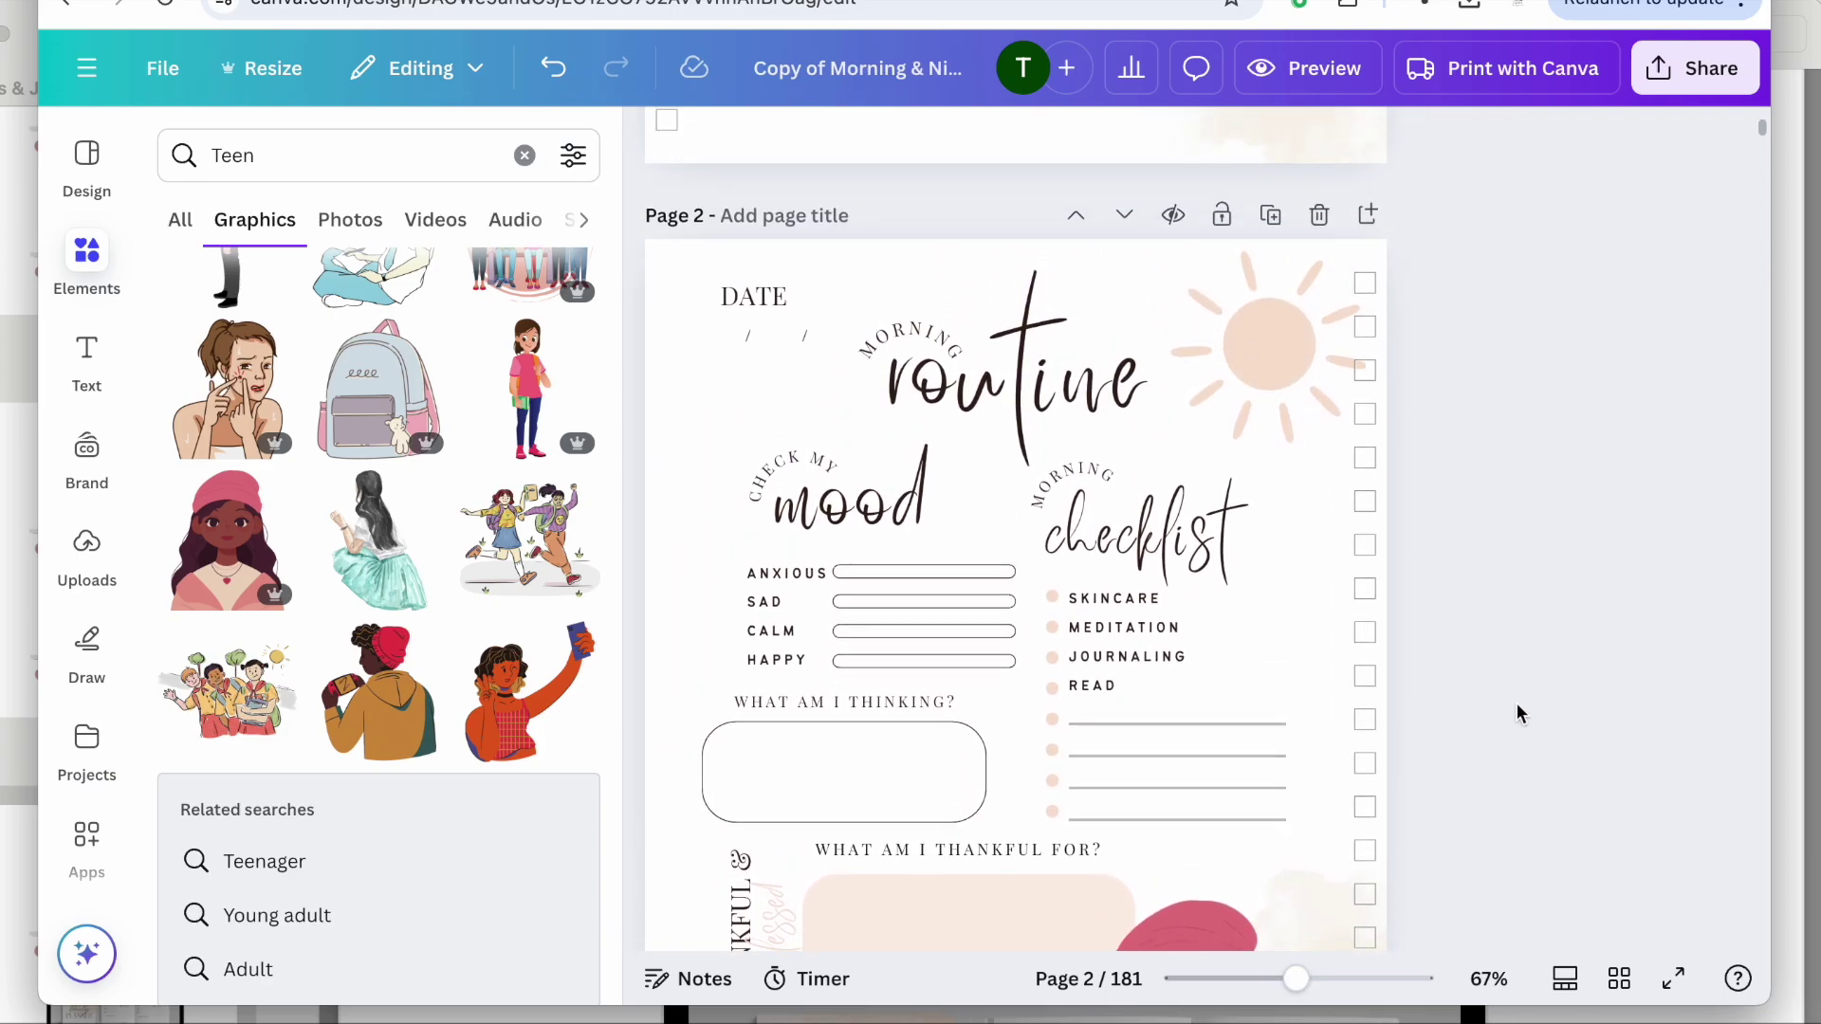
pyautogui.scroll(-3, 1516, 705)
pyautogui.scroll(5, 1517, 703)
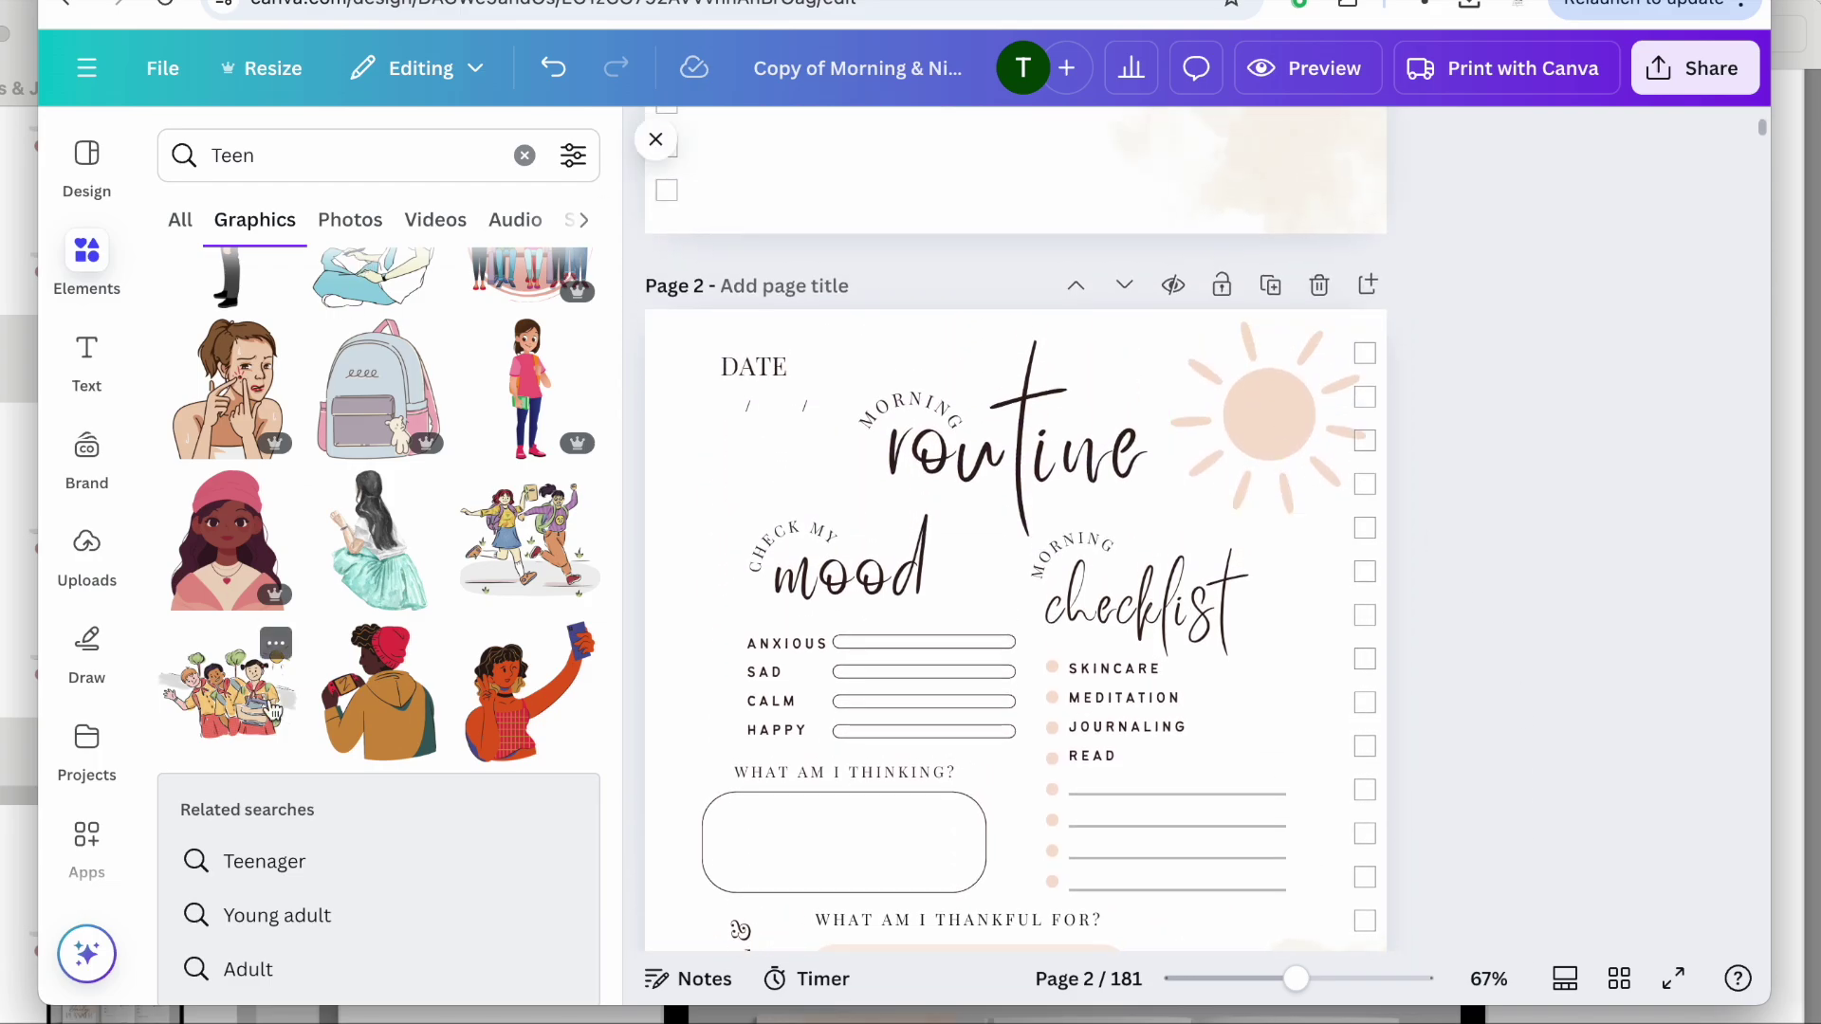
pyautogui.scroll(-10, 272, 711)
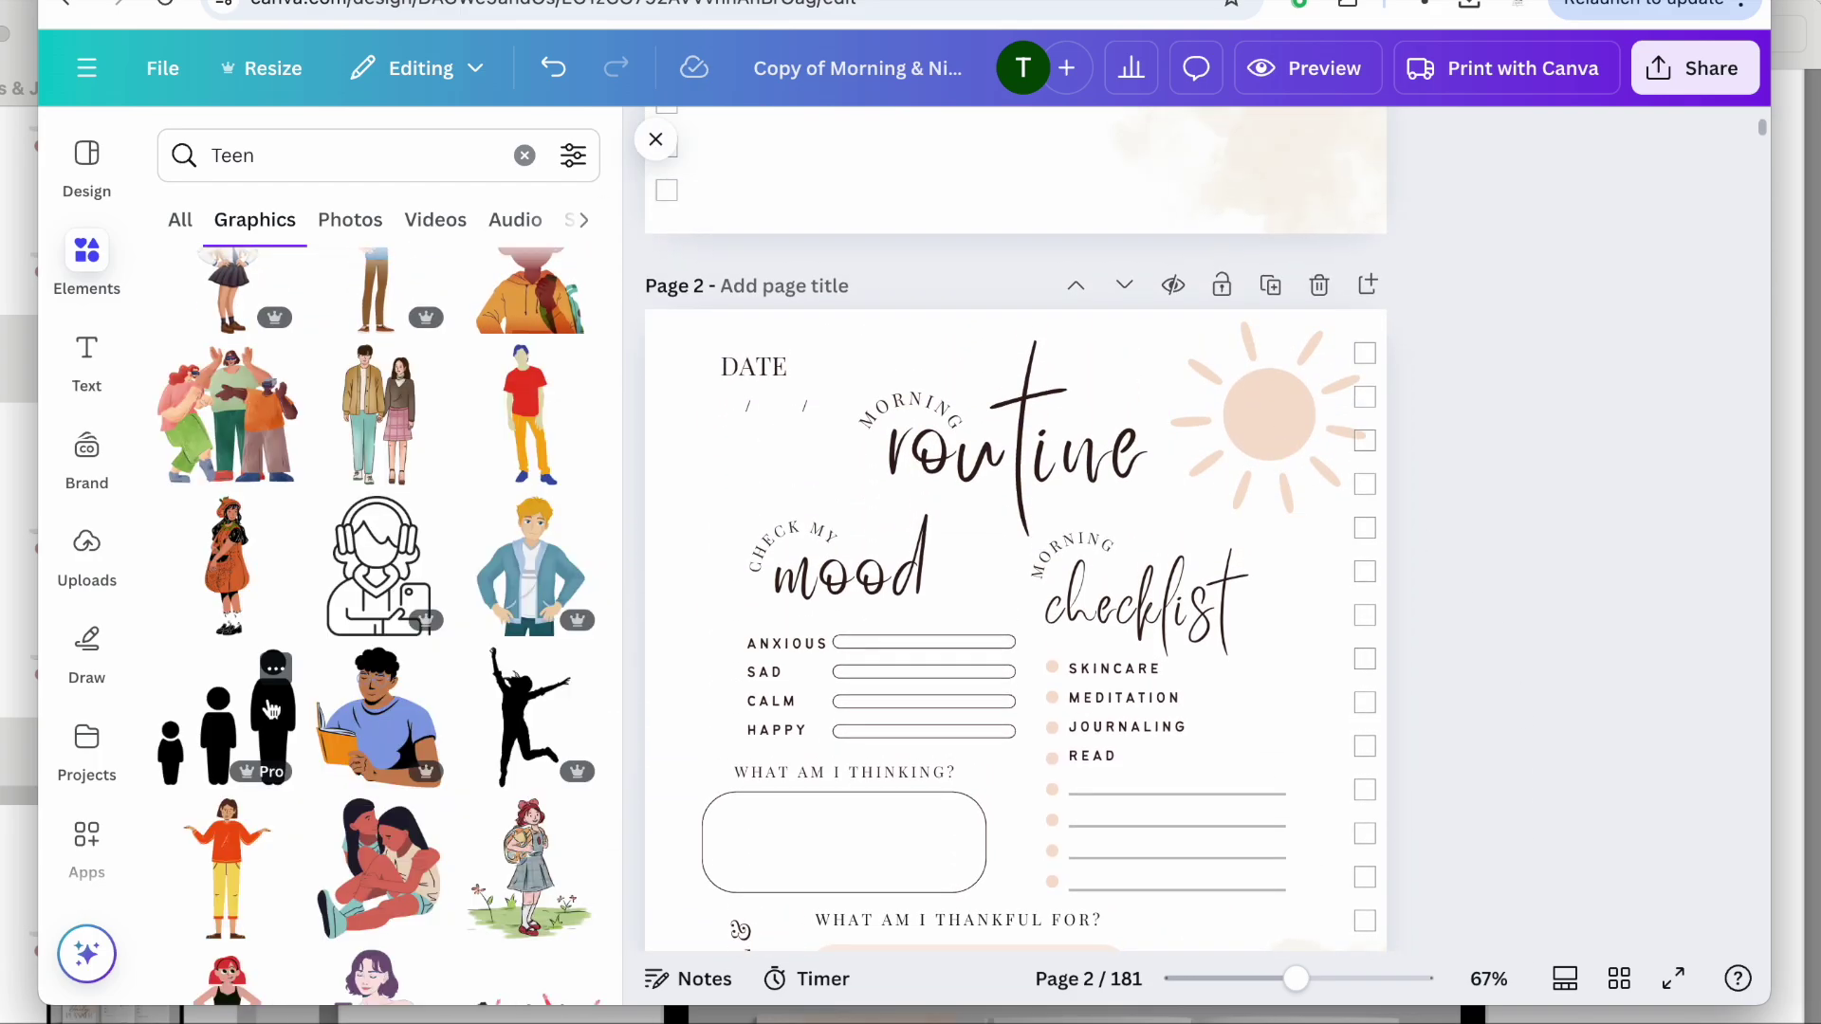
pyautogui.scroll(-10, 275, 721)
pyautogui.scroll(-10, 299, 735)
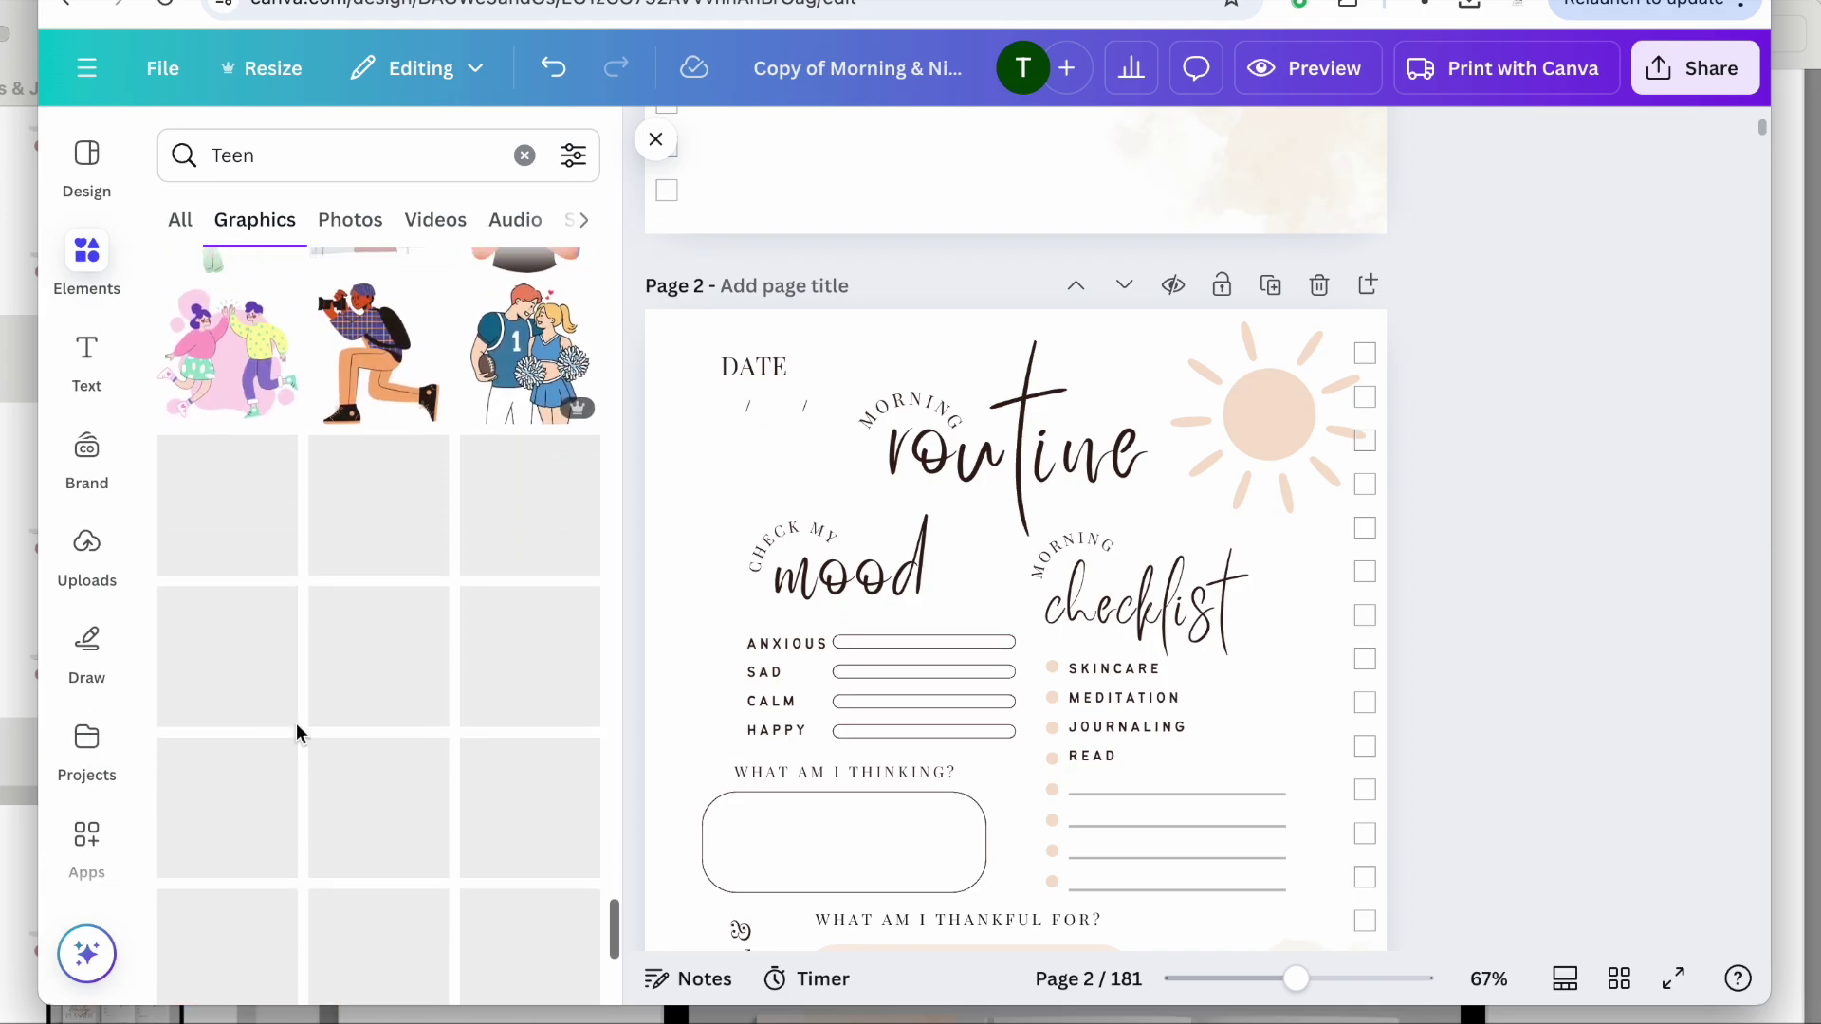
# Search graphics for 'music' and add the colourful music-notes graphic near the upper right.
pyautogui.click(183, 156)
pyautogui.write('music')
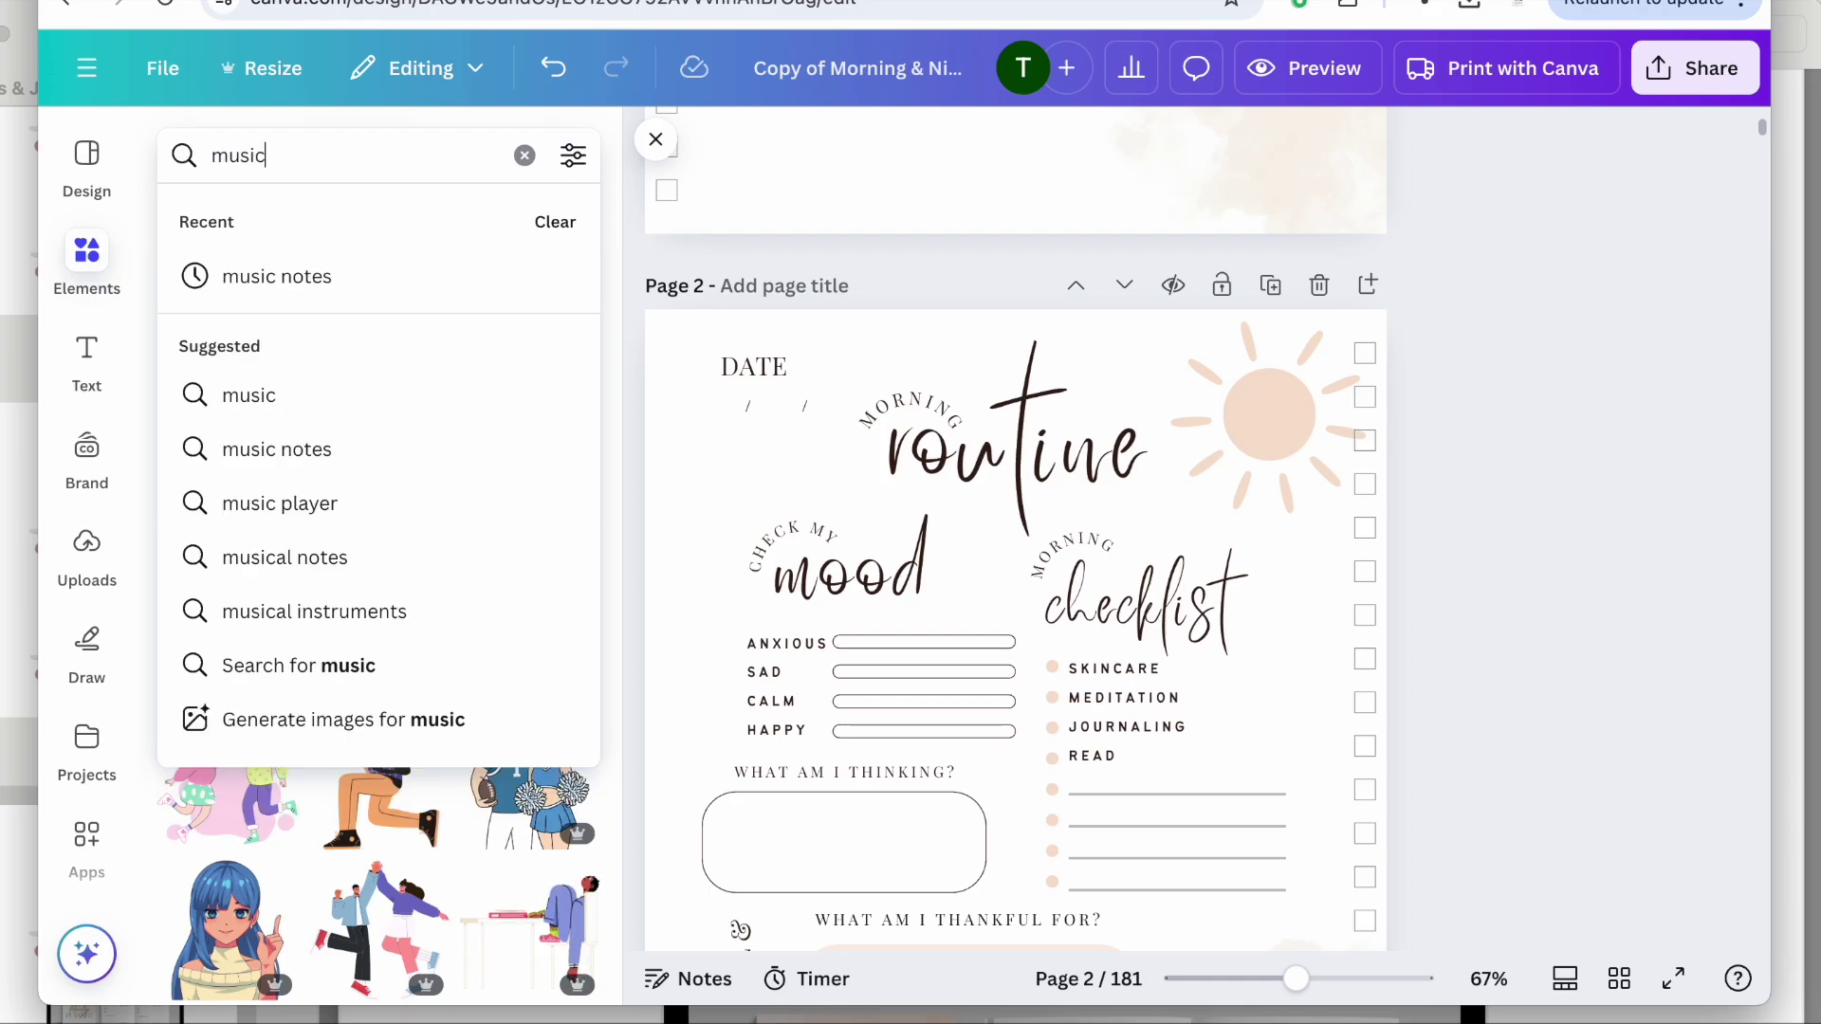
pyautogui.click(270, 276)
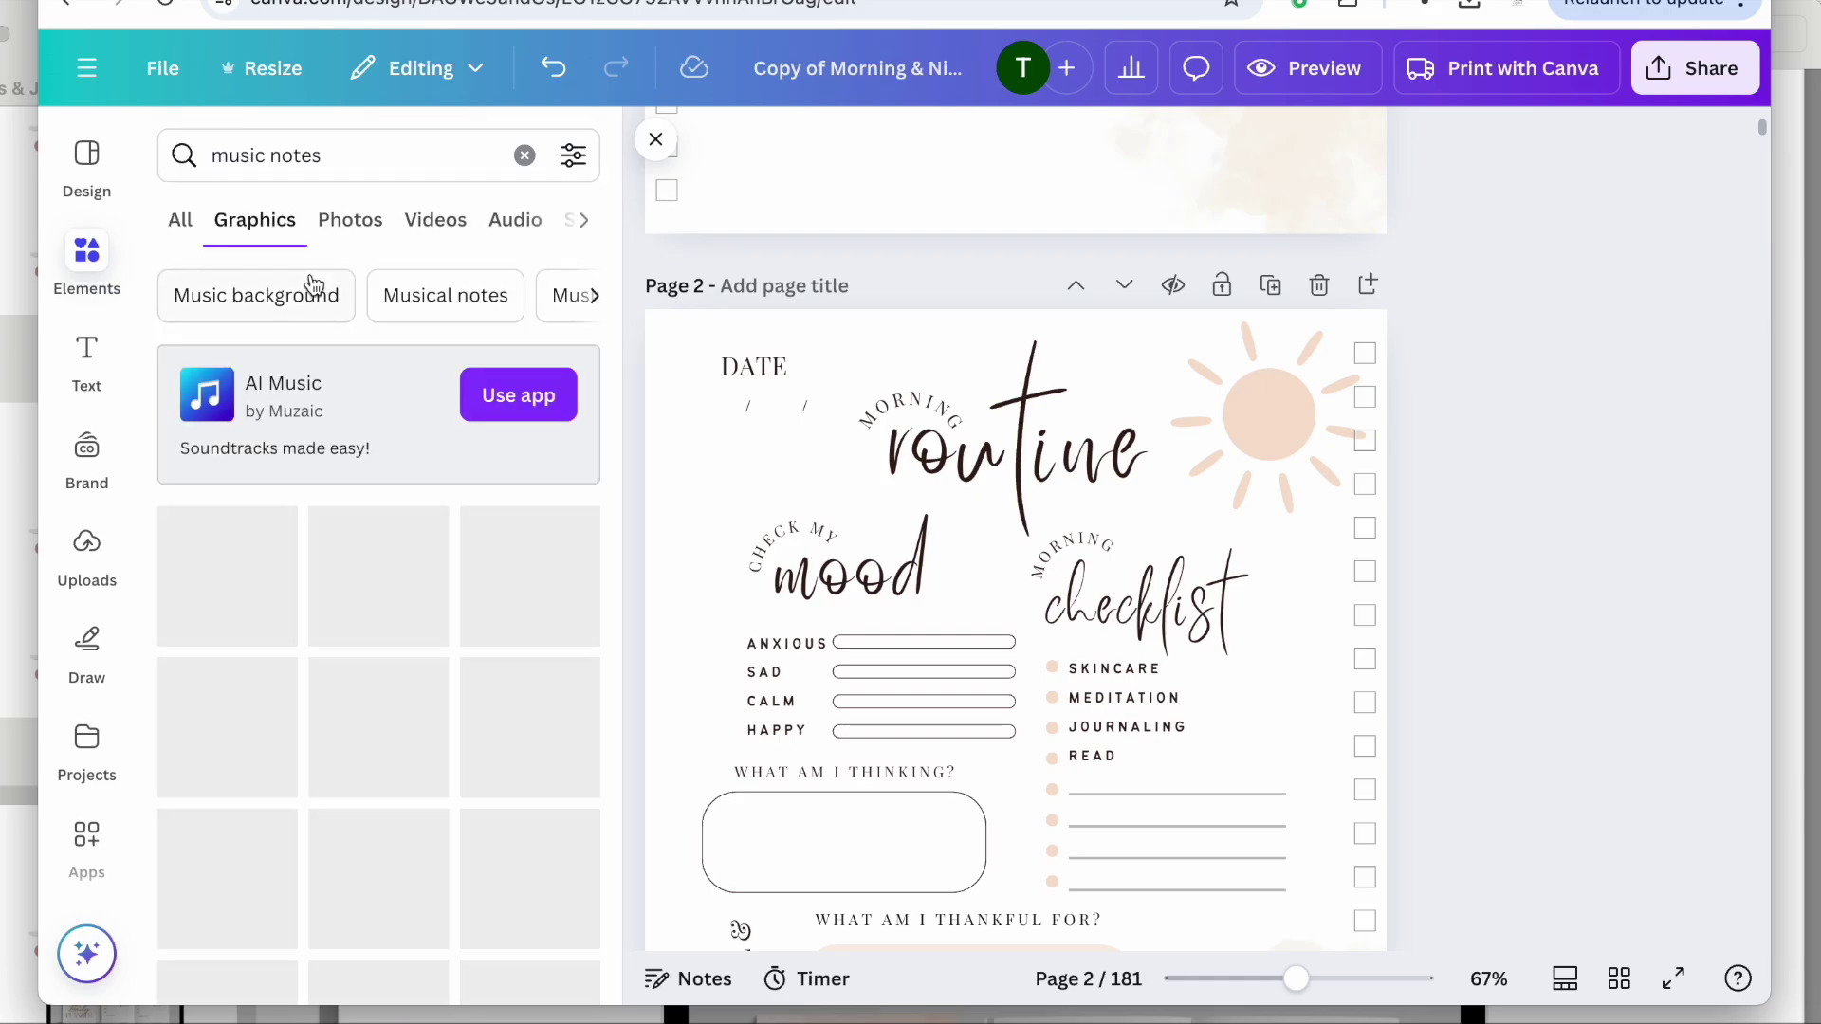
pyautogui.scroll(-2, 368, 558)
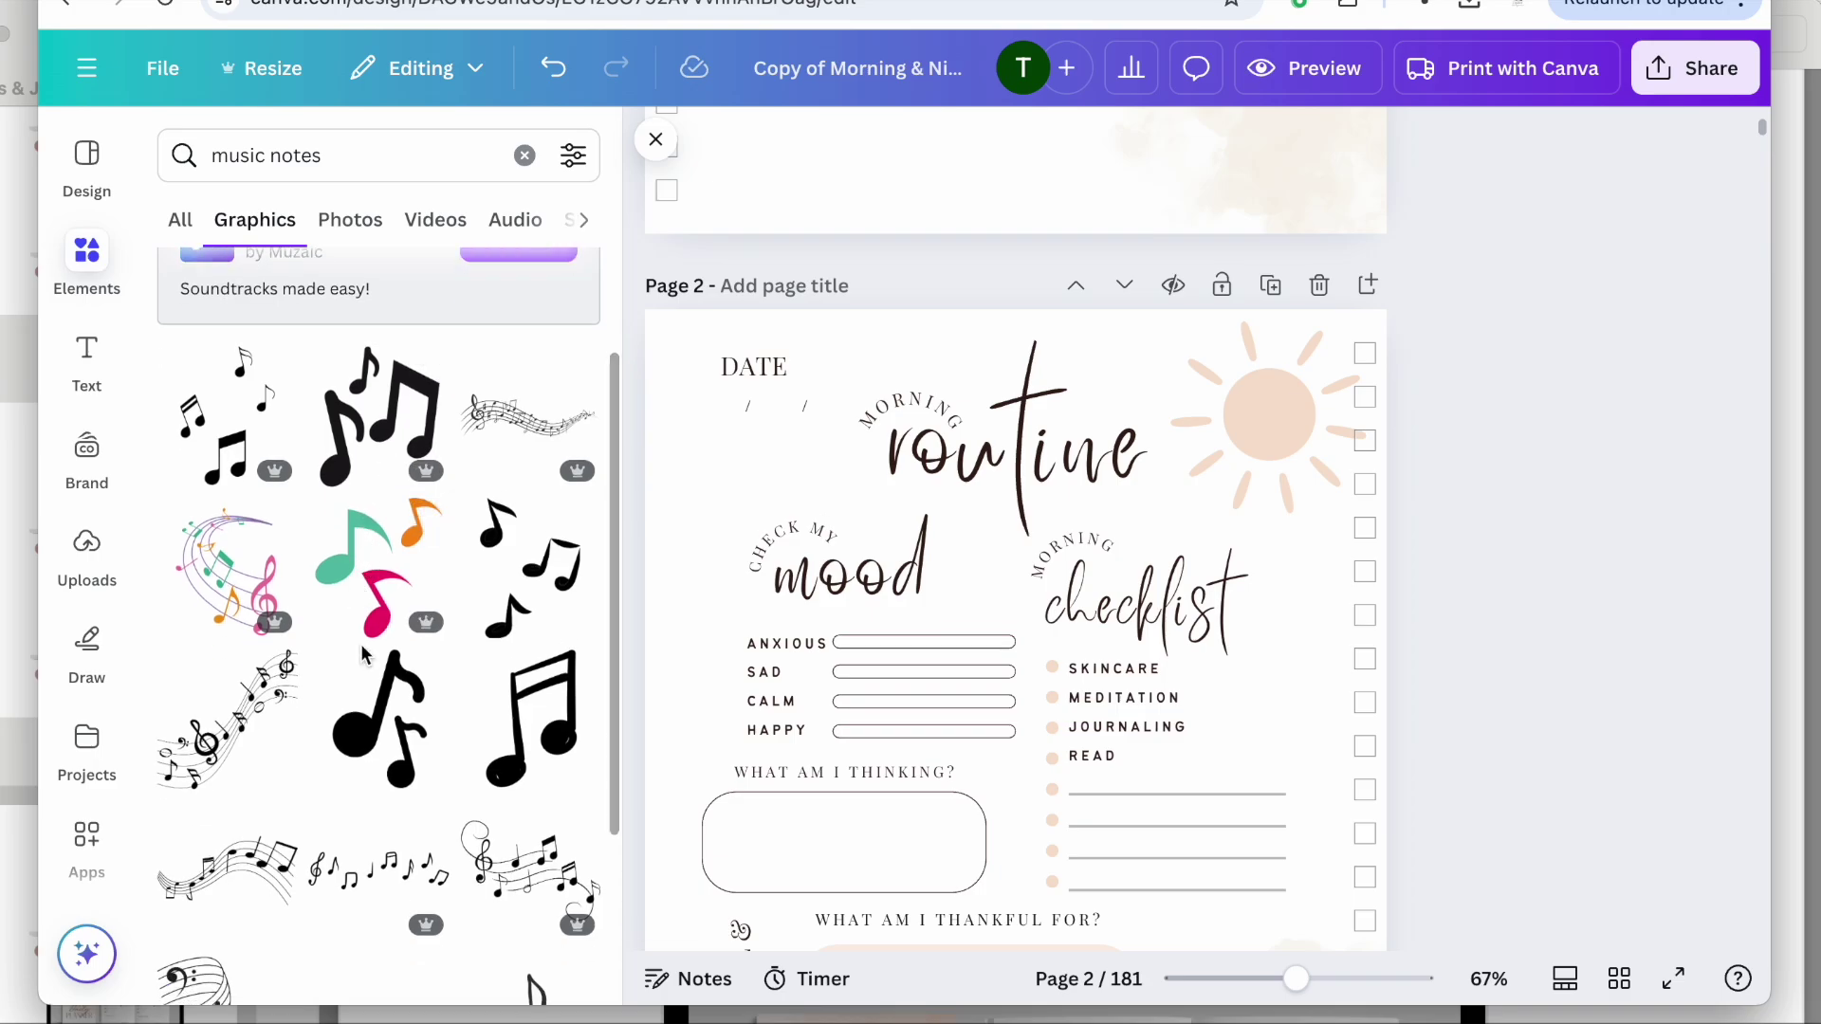
pyautogui.click(363, 579)
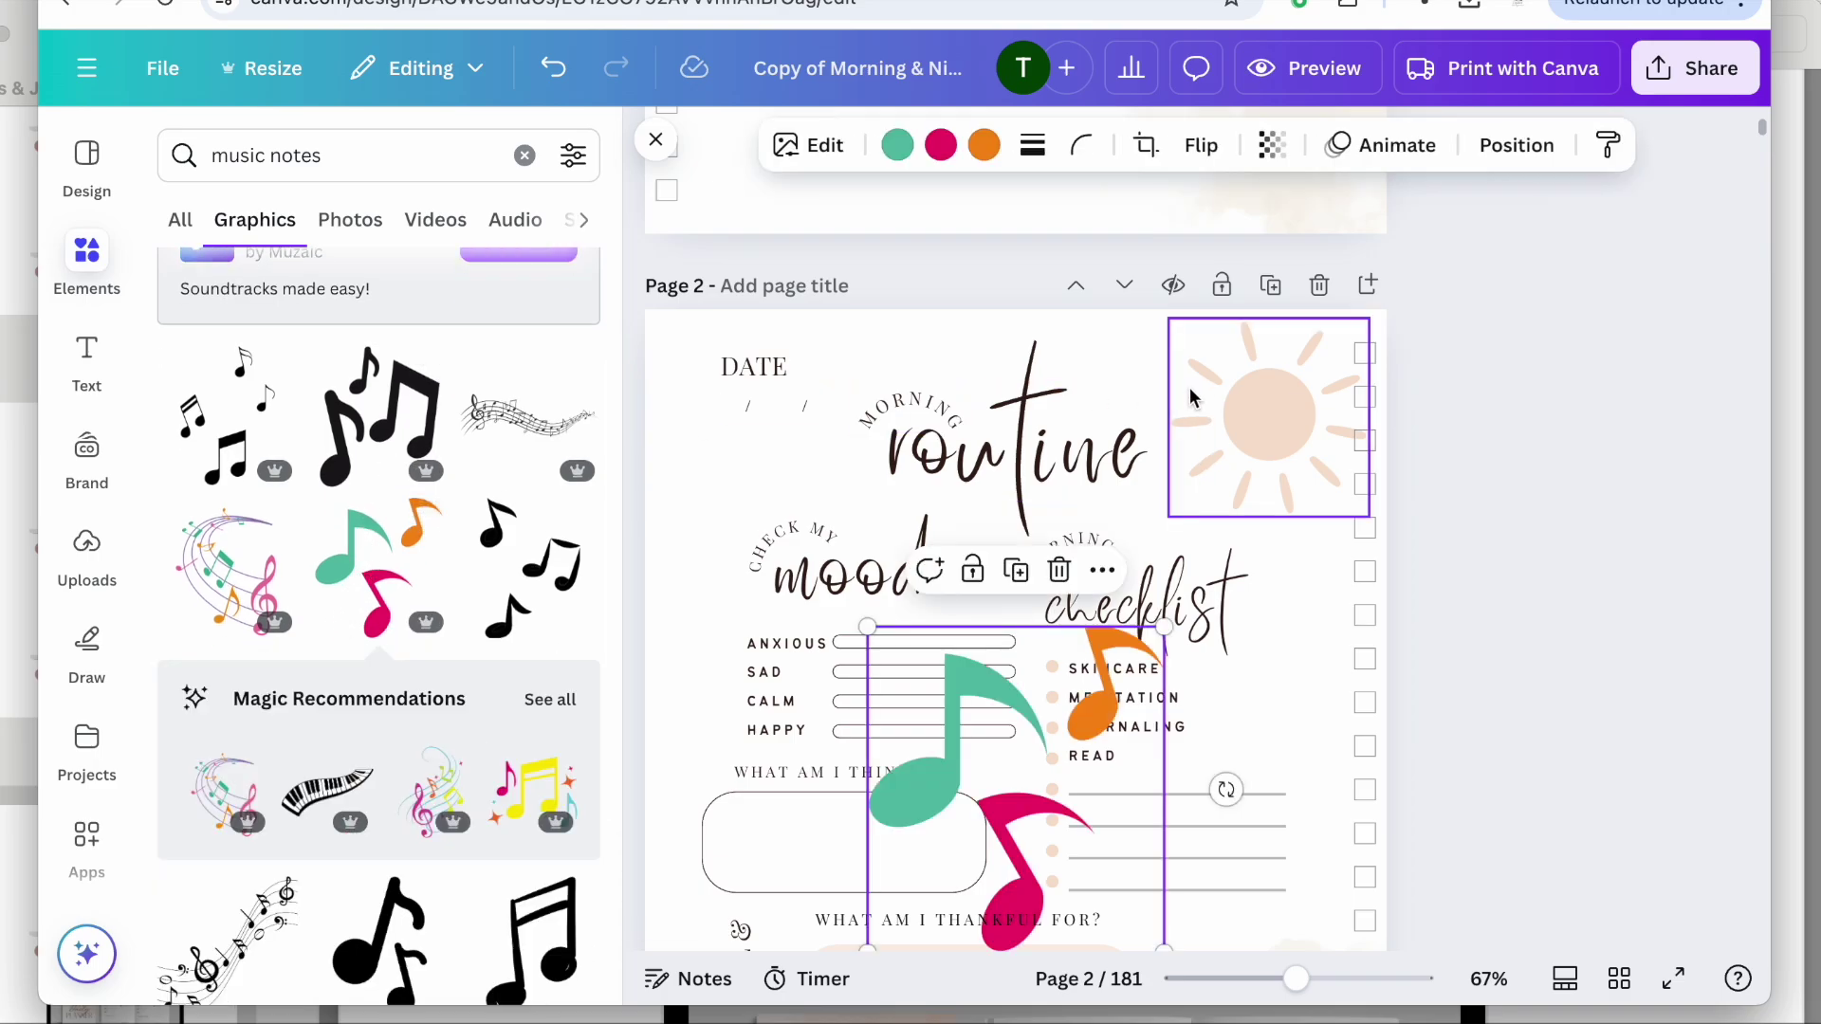
pyautogui.moveTo(996, 721); pyautogui.dragTo(1126, 413)
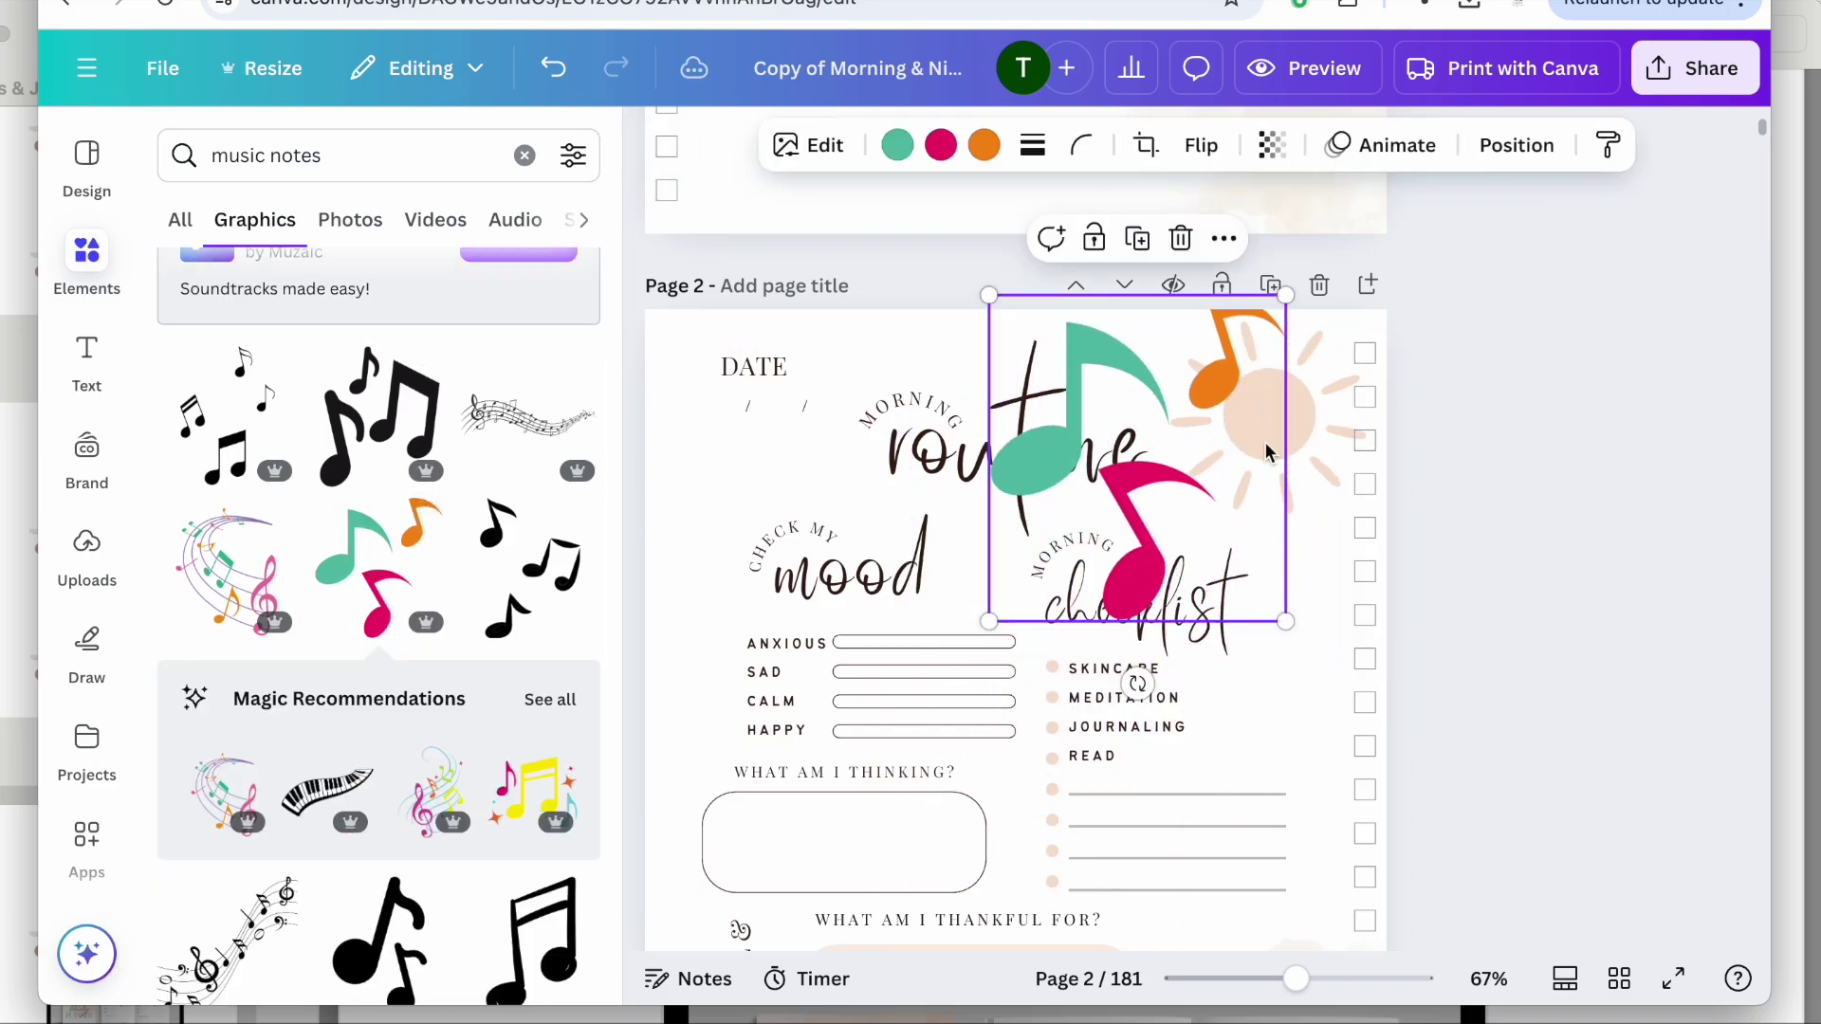
# Delete the sun, then shrink the music notes and place them in the top-right corner.
pyautogui.click(1328, 446)
pyautogui.press('Delete')
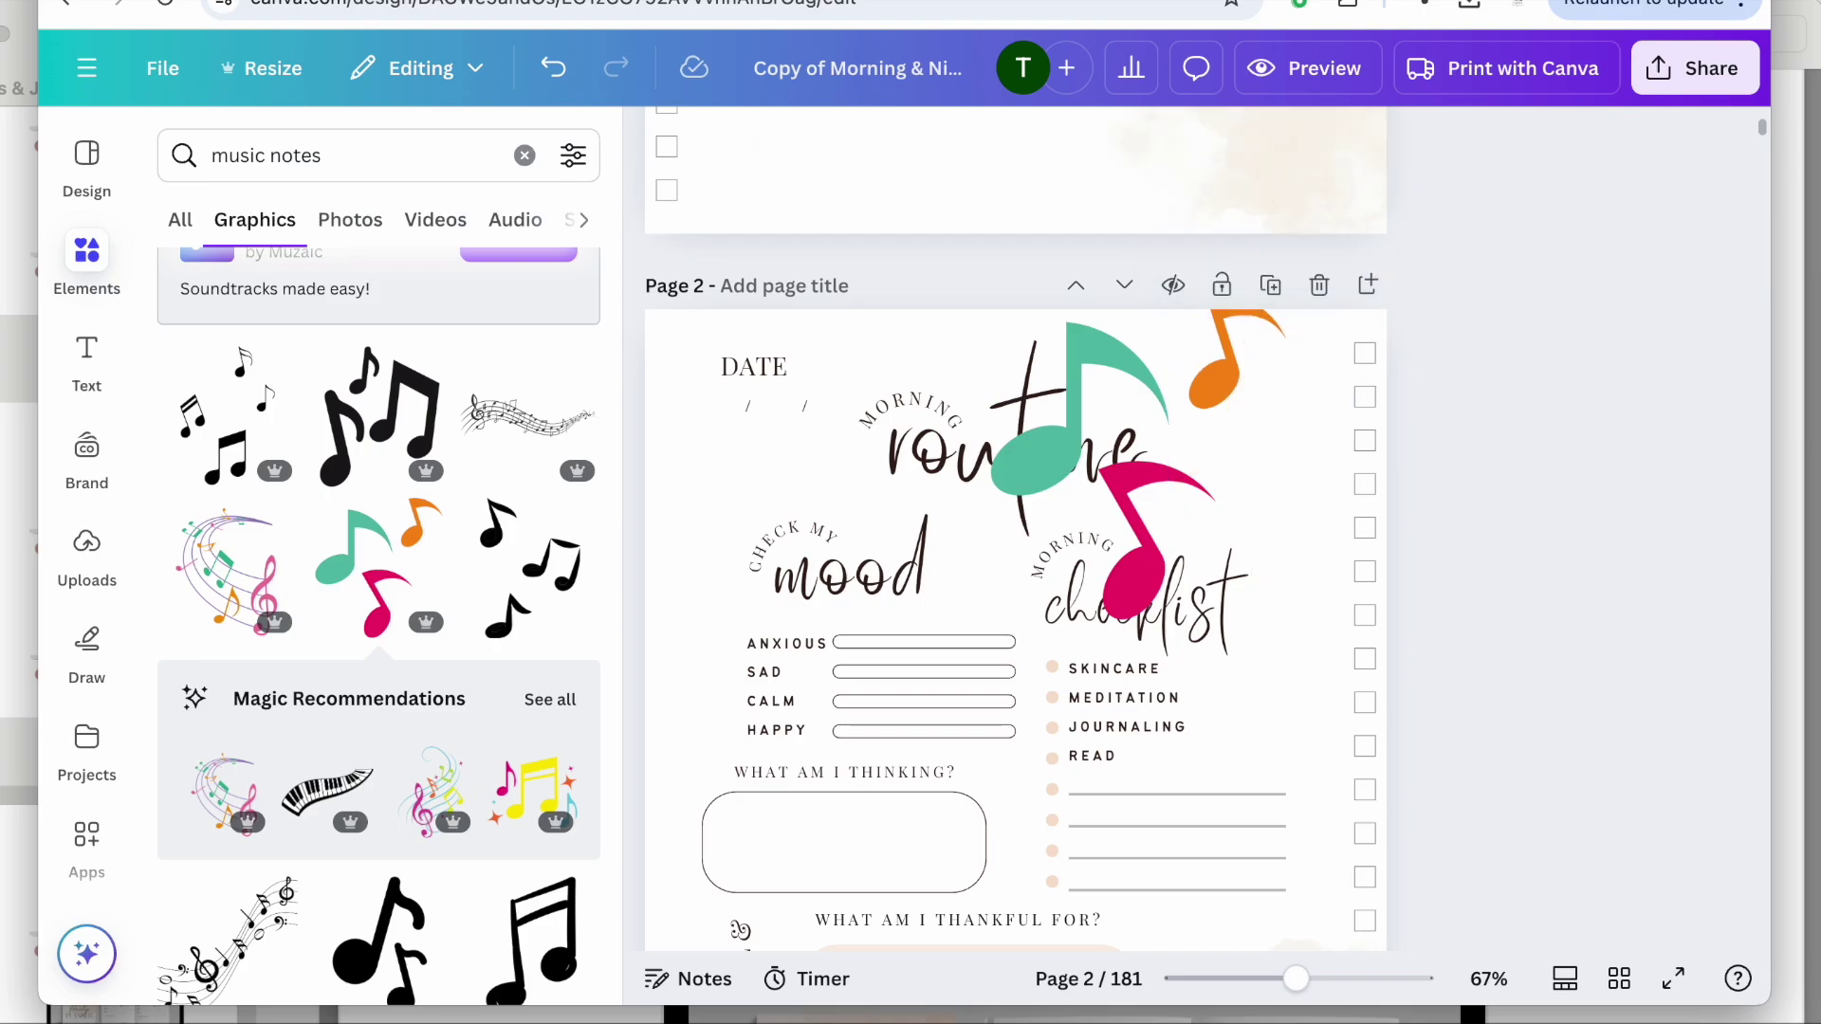
pyautogui.click(1142, 489)
pyautogui.moveTo(992, 621); pyautogui.dragTo(1093, 509)
pyautogui.moveTo(1212, 387); pyautogui.dragTo(1283, 393)
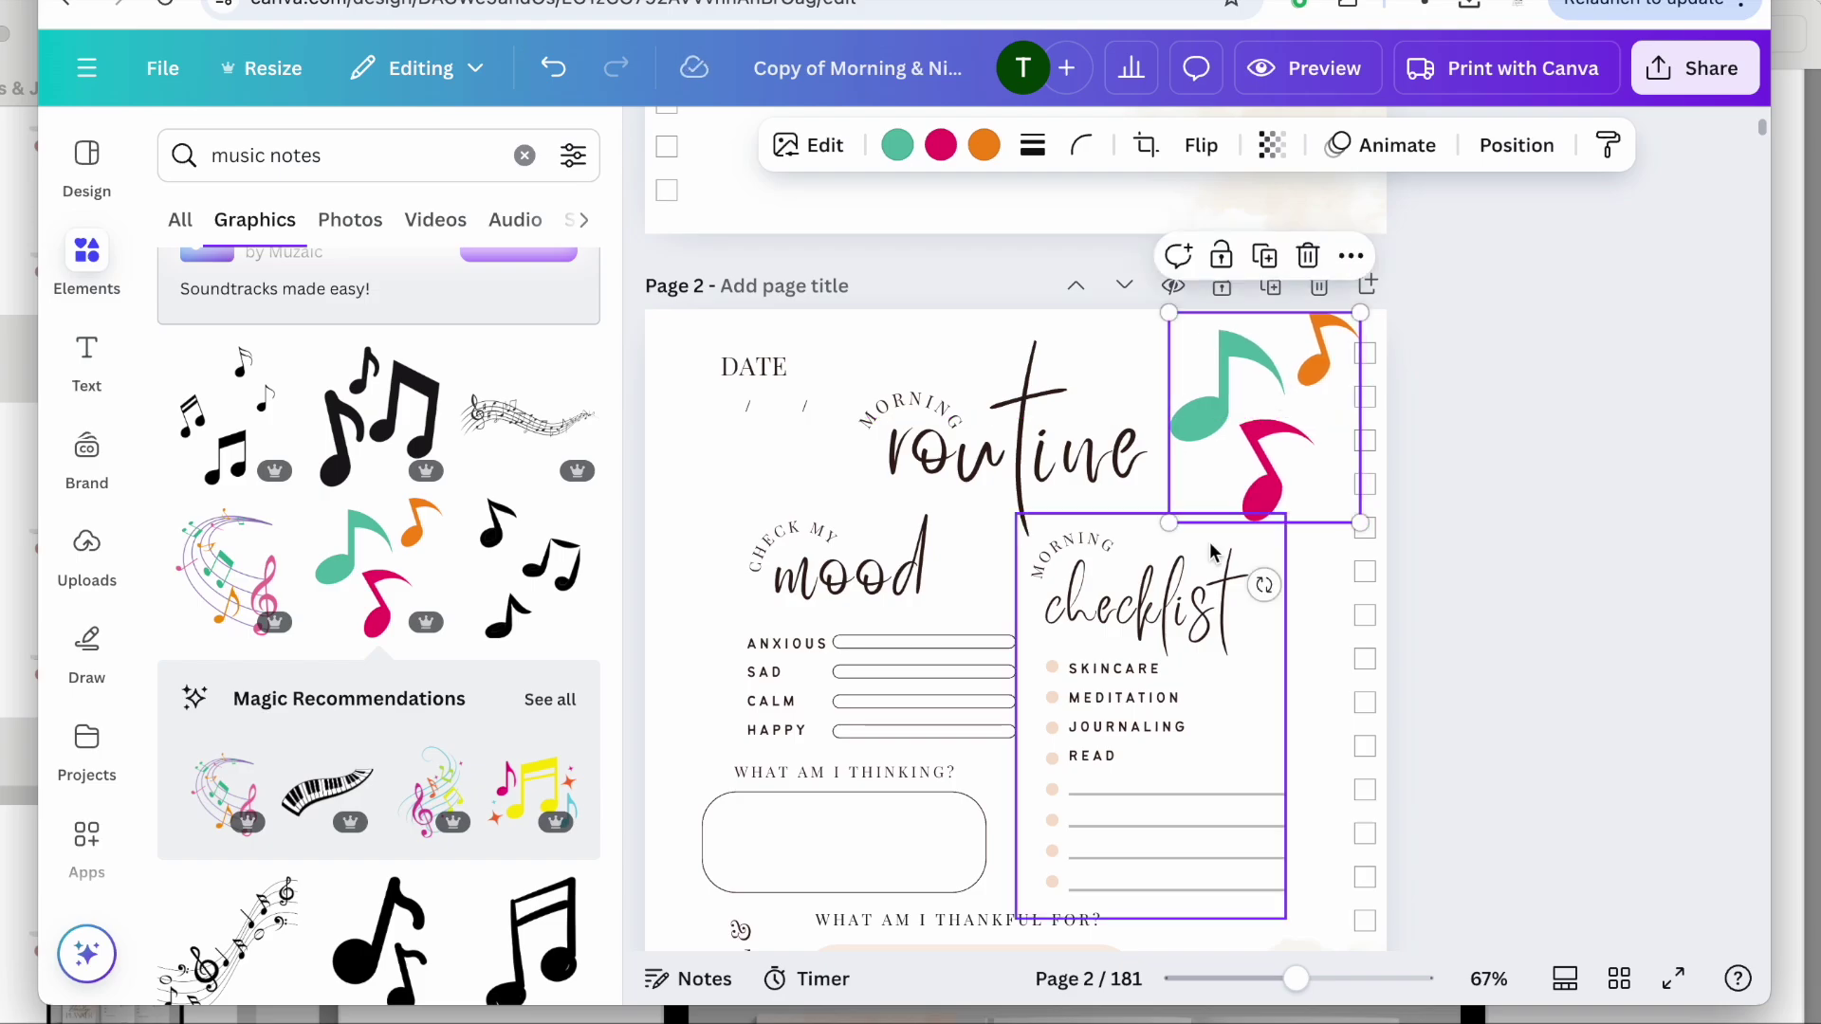
# Hide the side panel and try a slightly smaller size for the notes, then undo it.
pyautogui.scroll(-5, 1212, 550)
pyautogui.scroll(5, 1212, 550)
pyautogui.scroll(-3, 1212, 551)
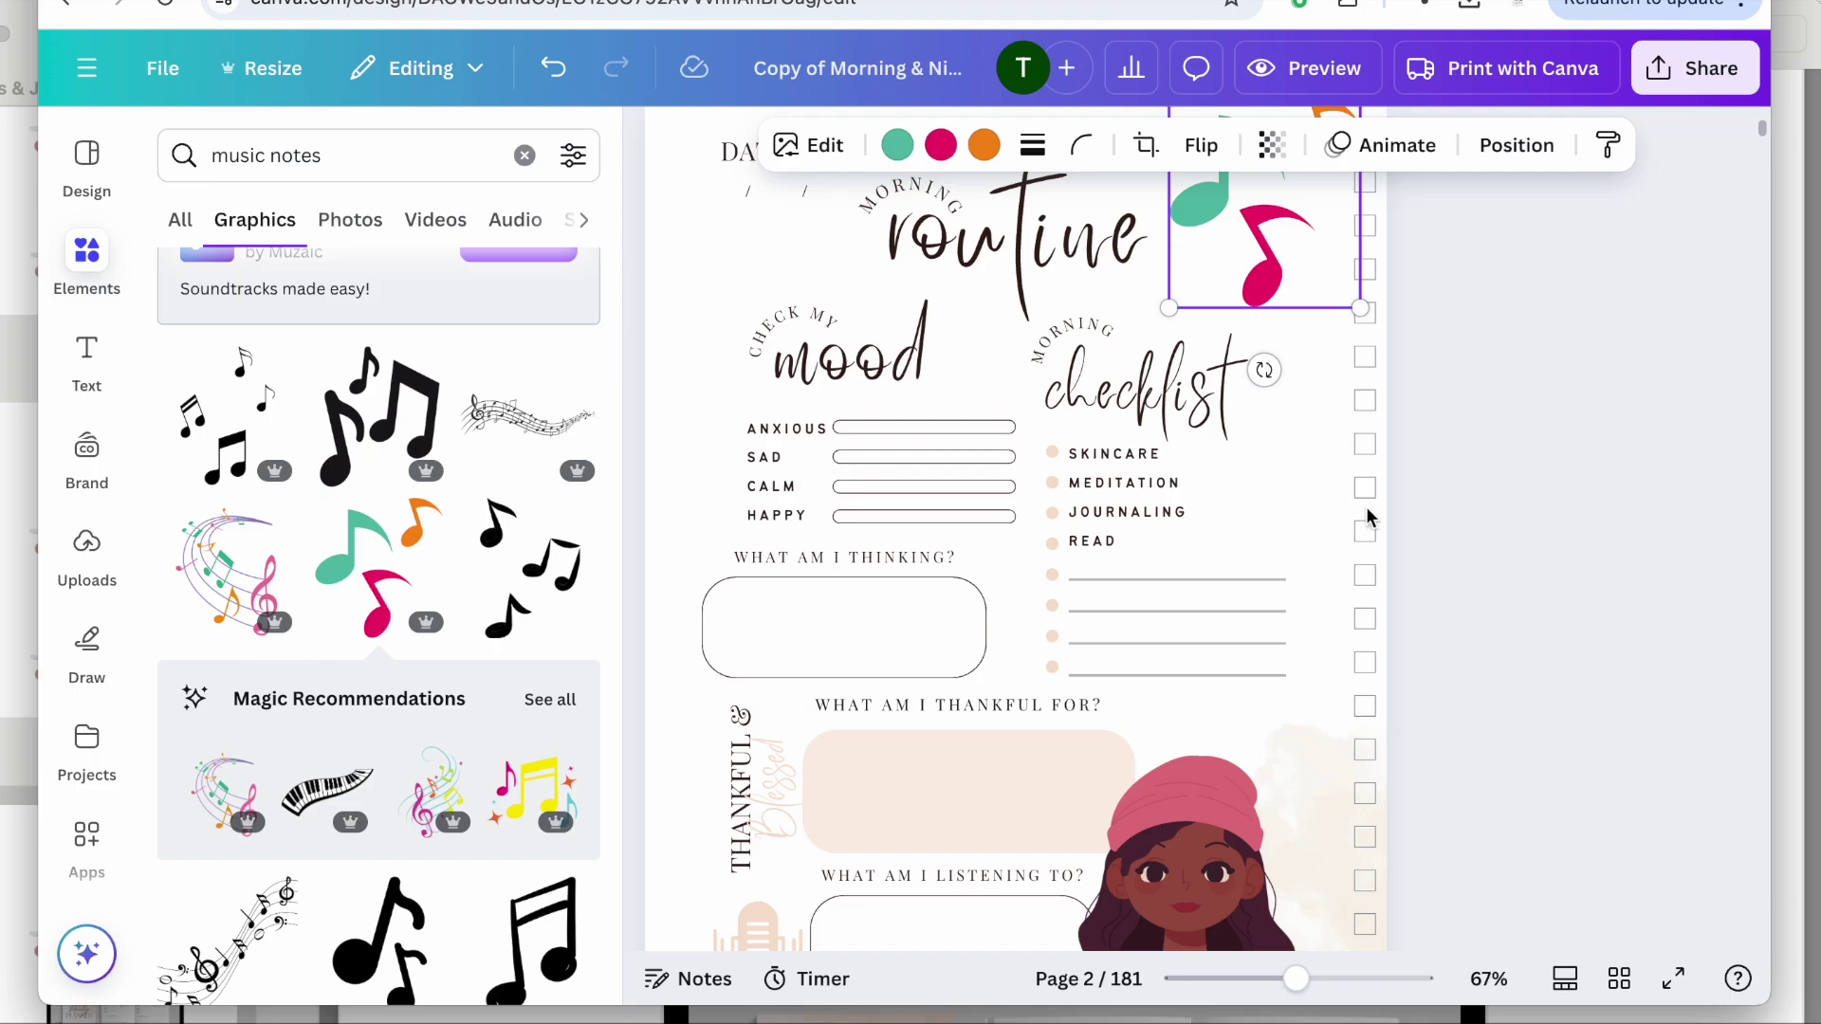
pyautogui.click(621, 626)
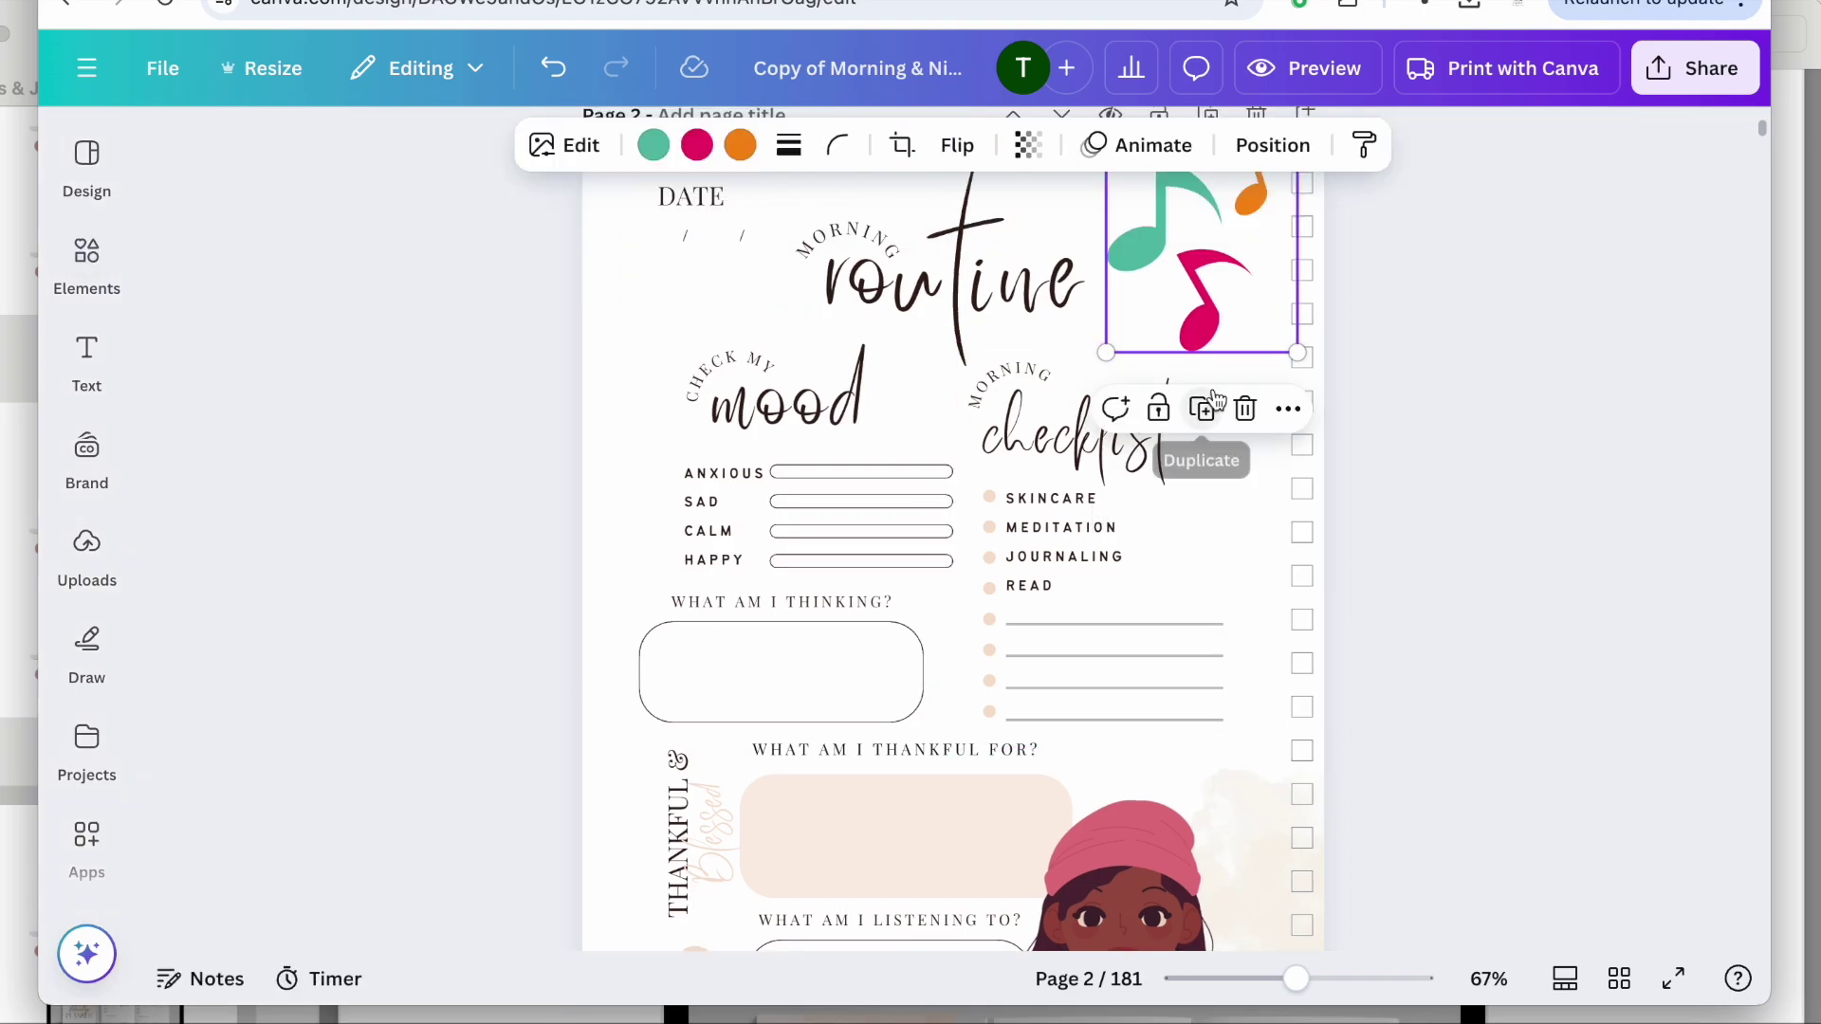
pyautogui.moveTo(1106, 353); pyautogui.dragTo(1122, 334)
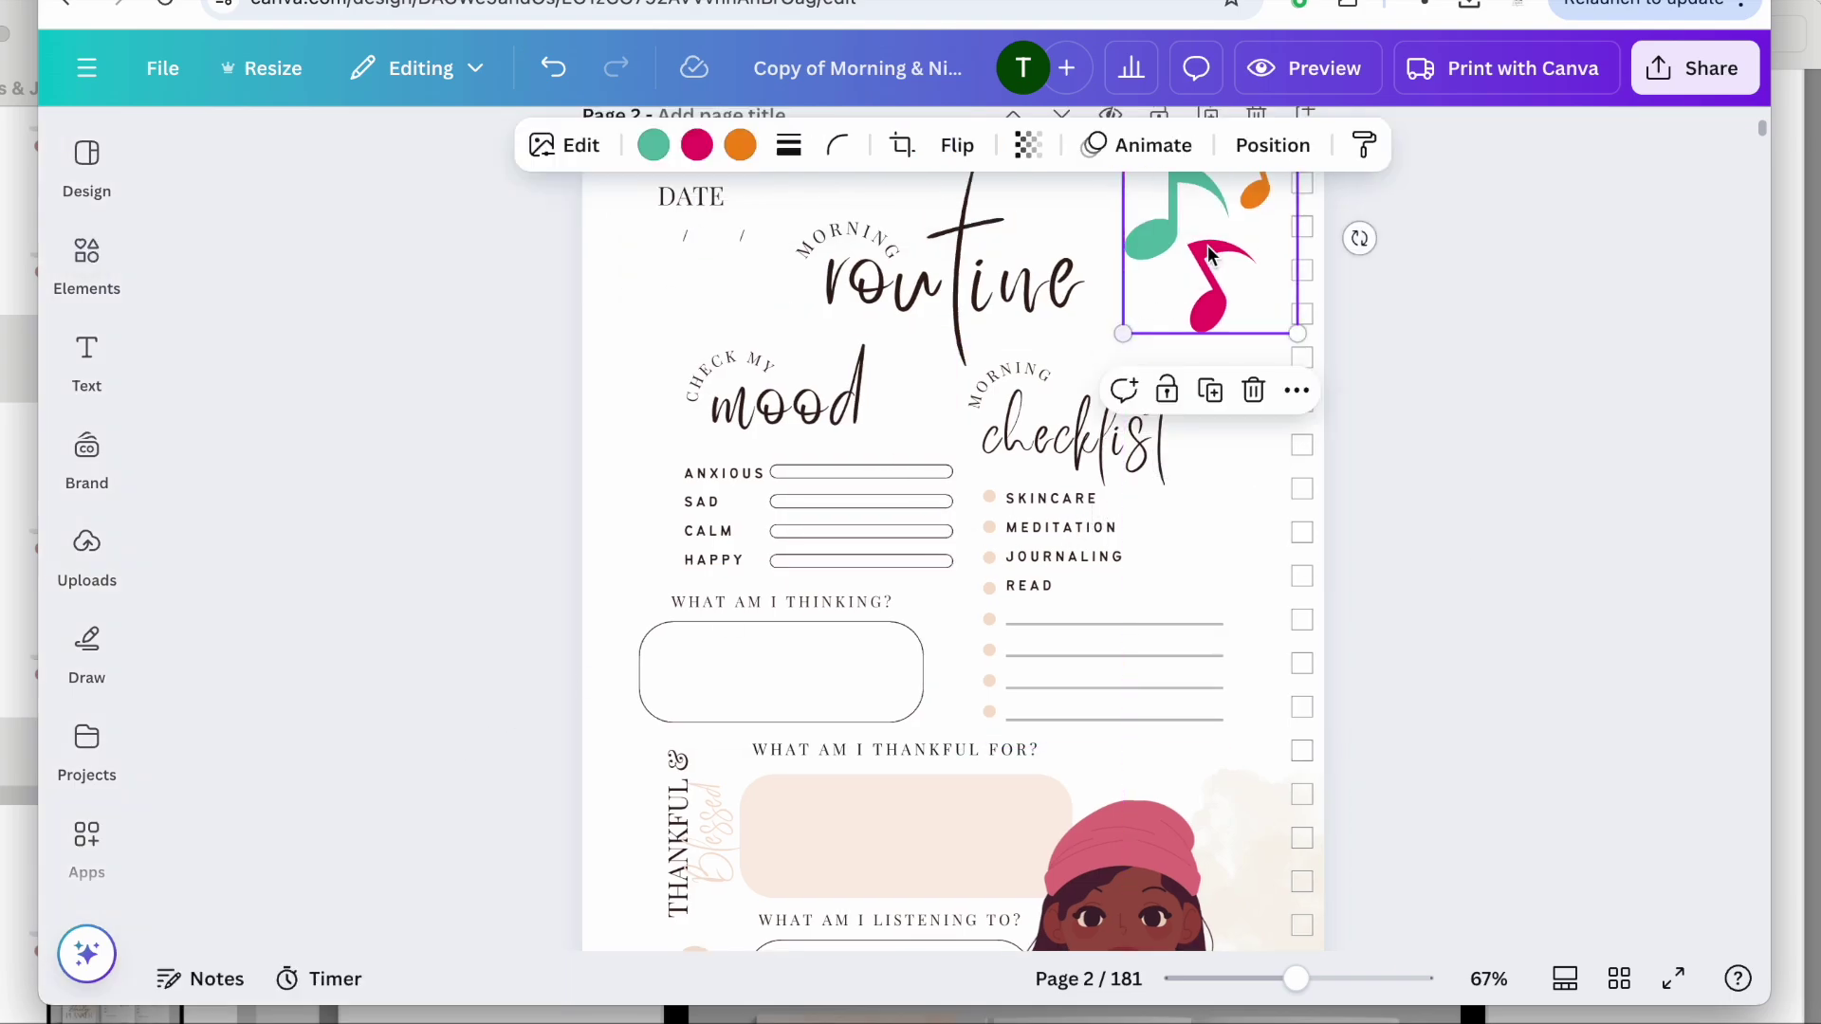
pyautogui.hotkey('ctrl', 'z')
pyautogui.scroll(1, 1201, 249)
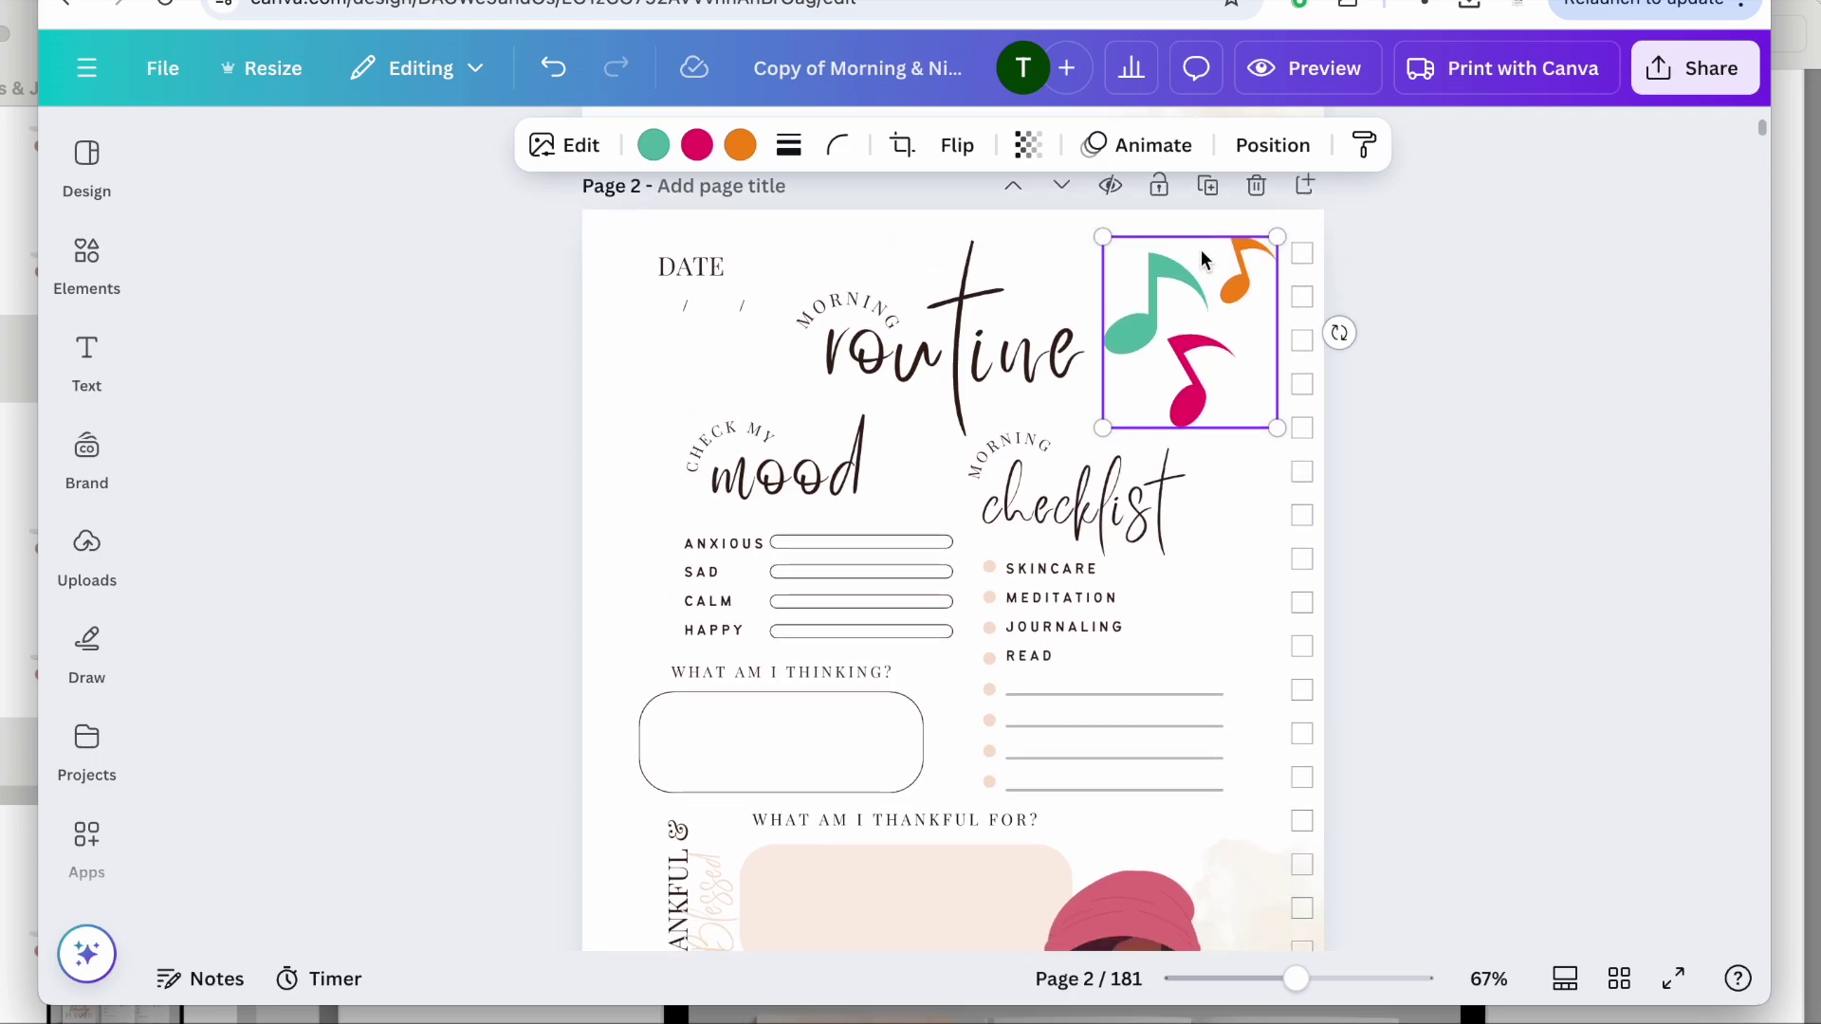
pyautogui.scroll(-5, 1201, 248)
pyautogui.scroll(4, 1201, 248)
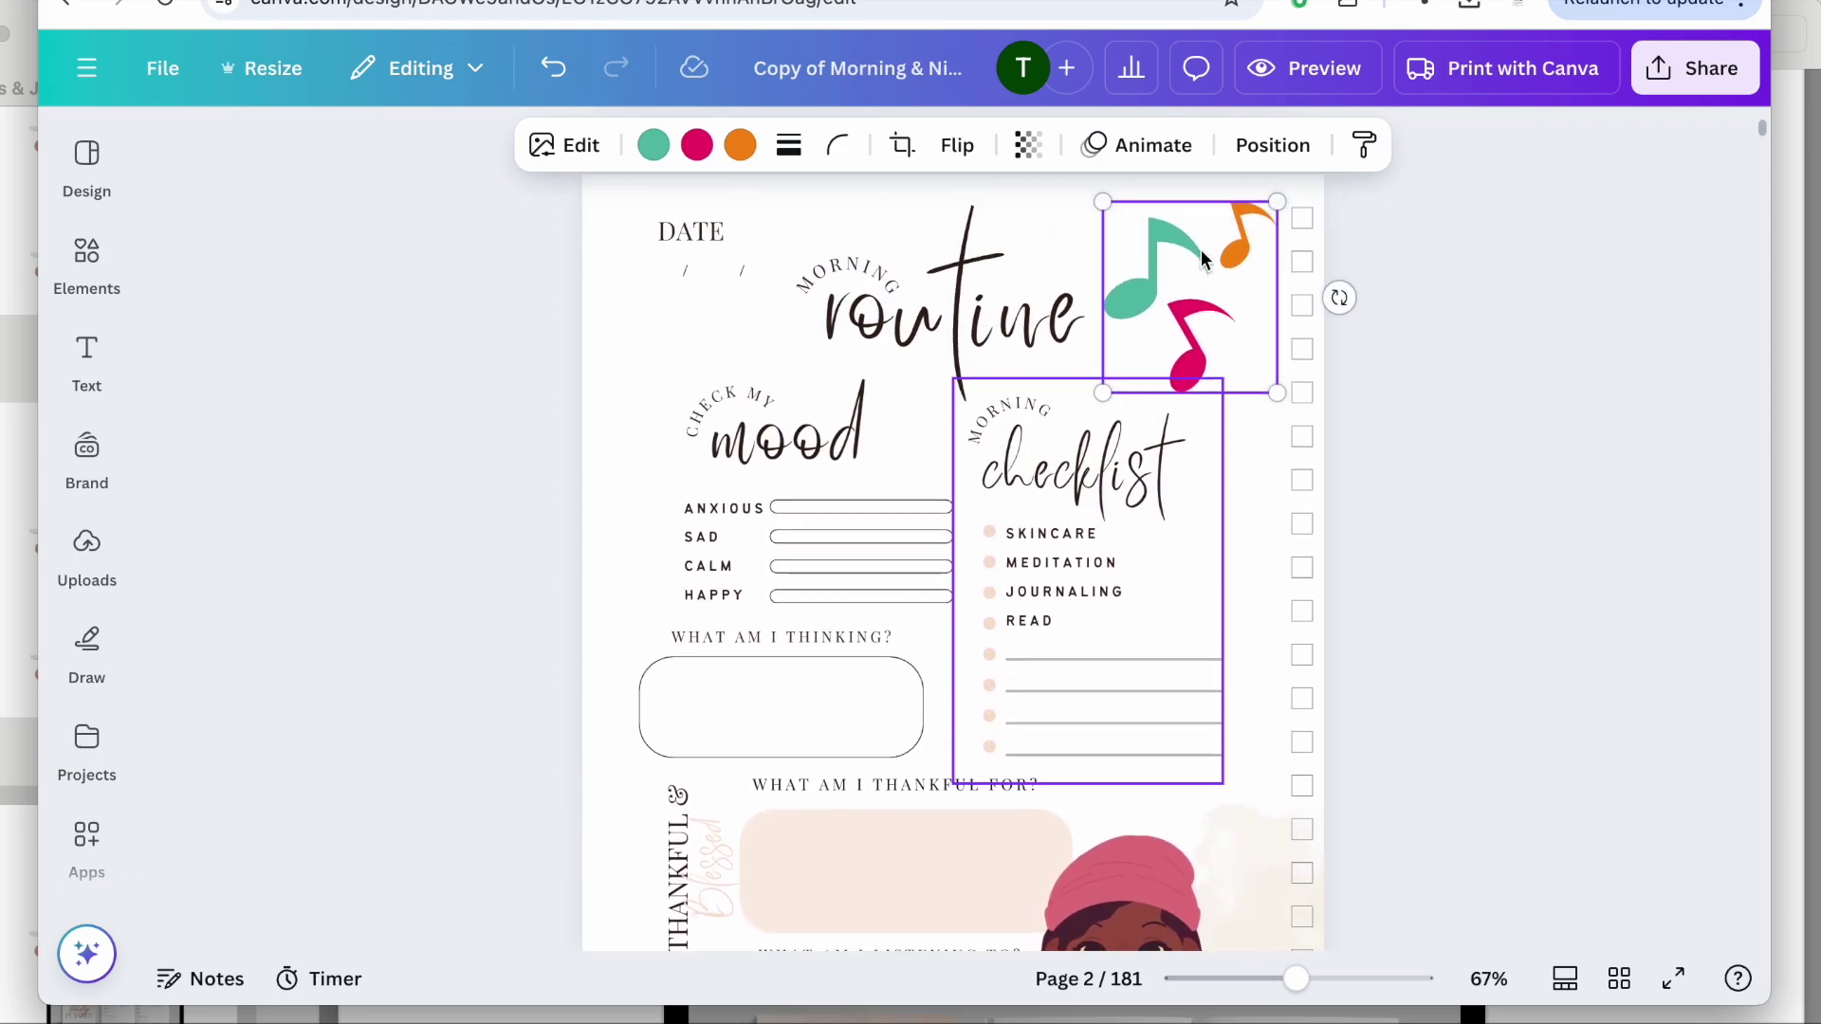
pyautogui.scroll(-1, 1200, 248)
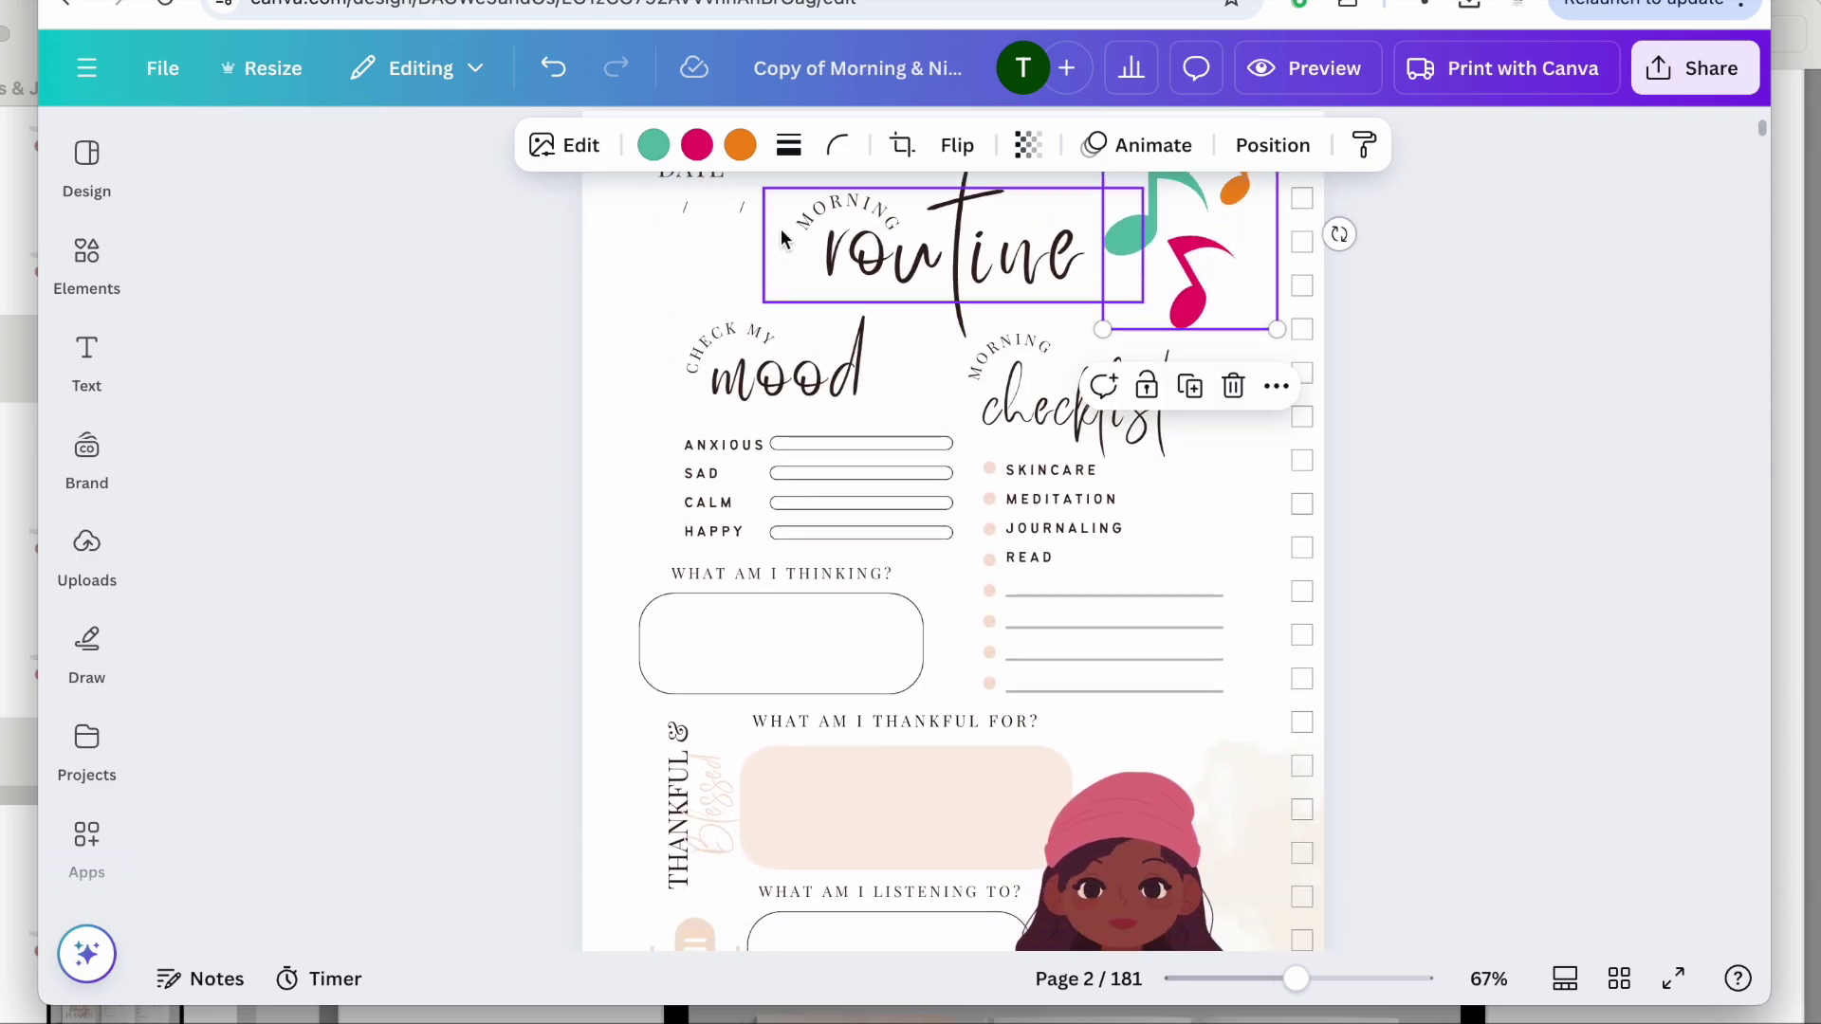
pyautogui.click(697, 145)
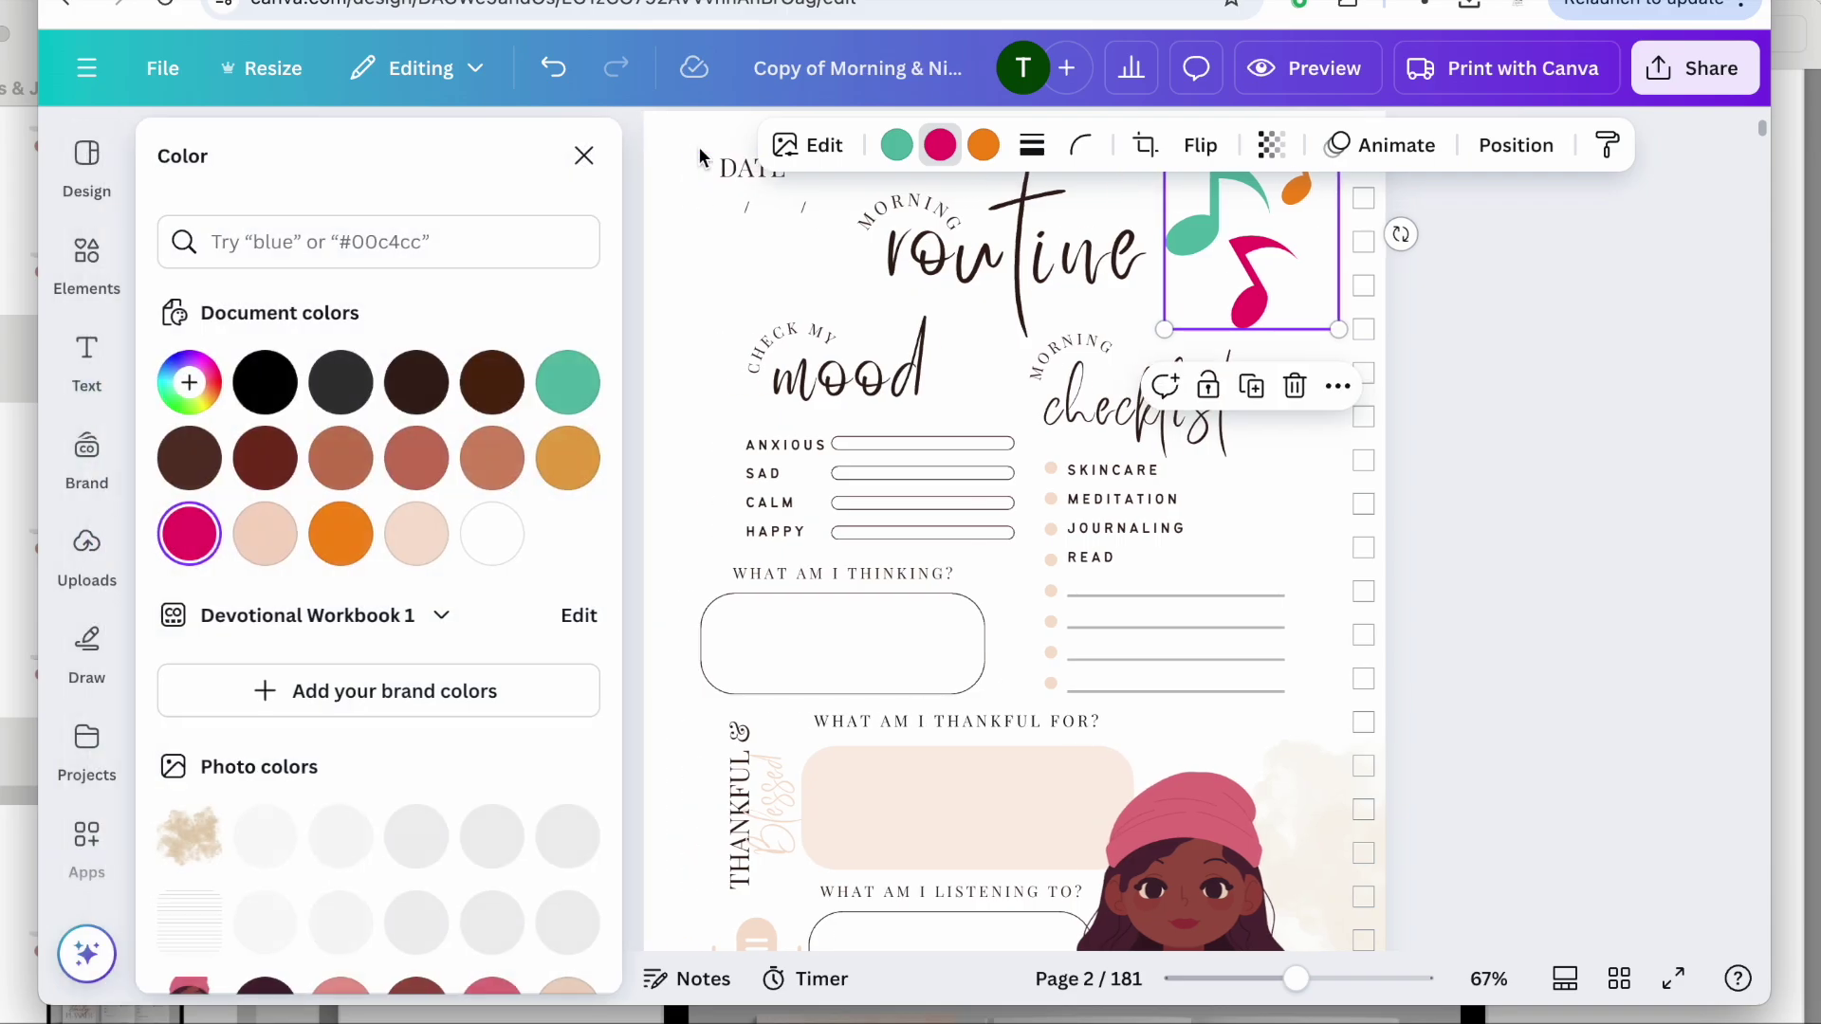
# Recolour the hot-pink note to #E07481 by sampling the girl's beanie with the eyedropper.
pyautogui.click(189, 383)
pyautogui.click(529, 666)
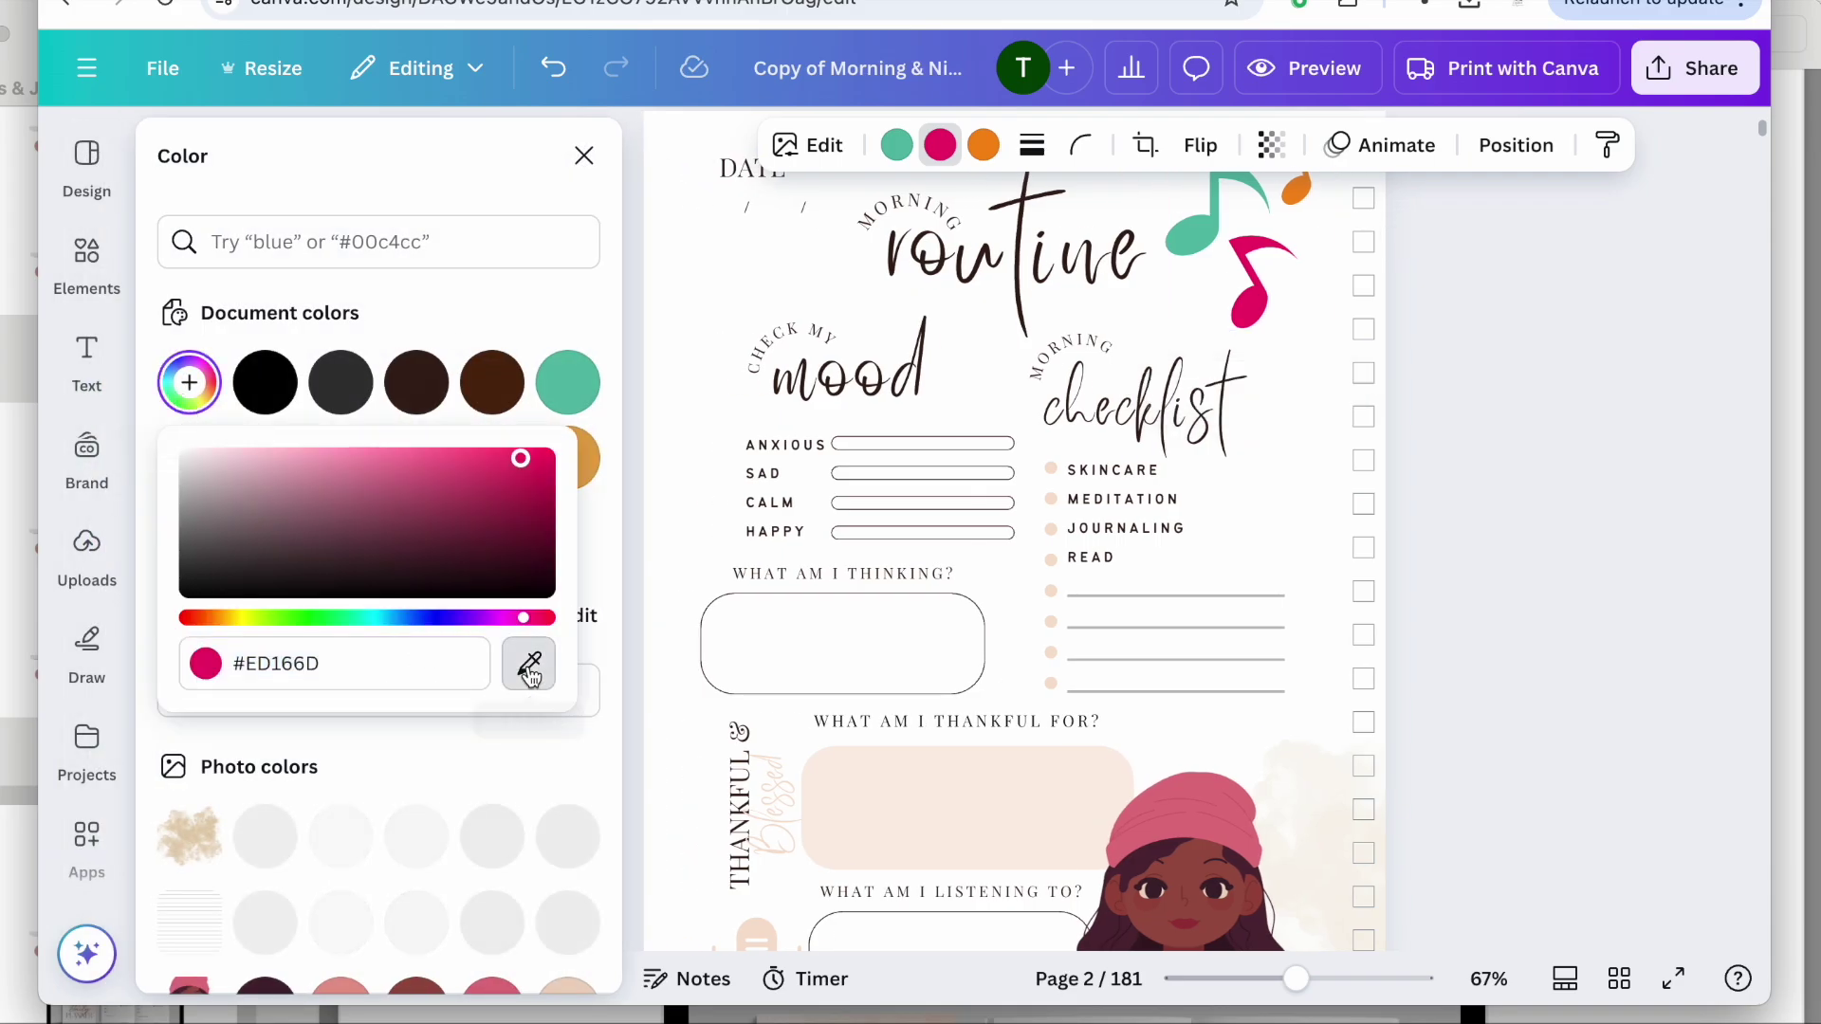
pyautogui.click(1189, 820)
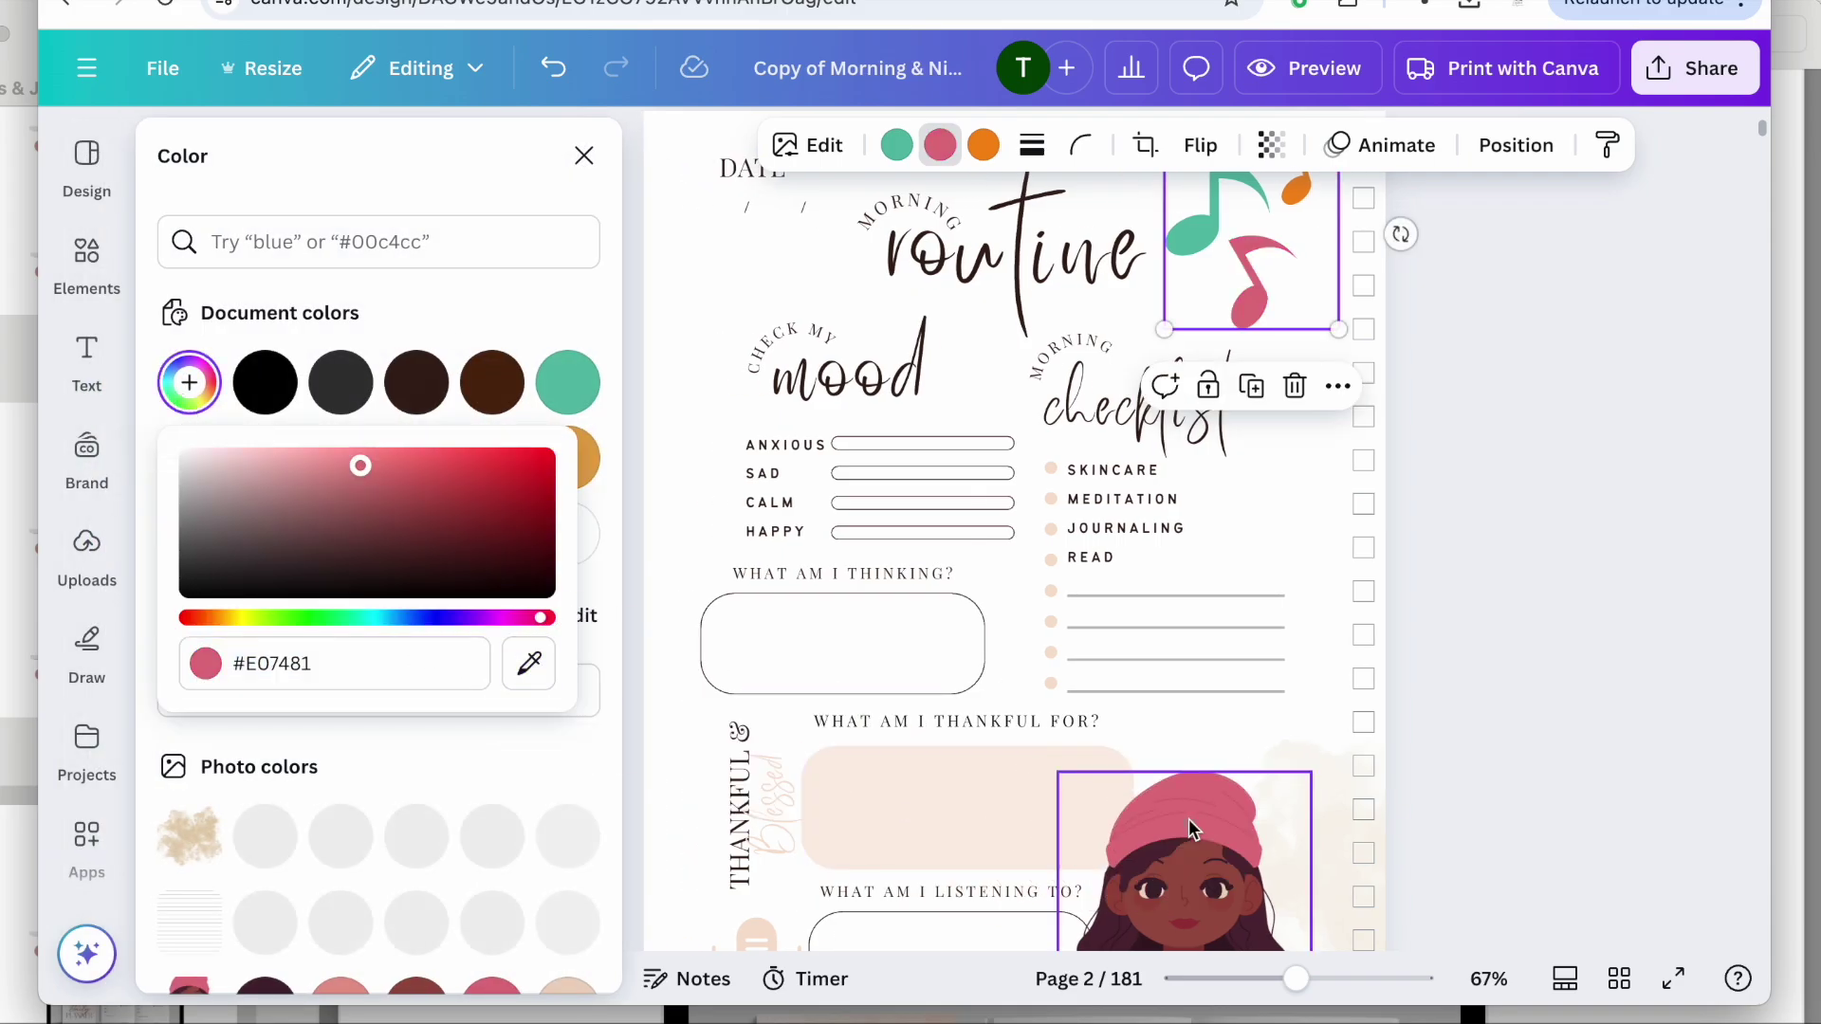
pyautogui.click(584, 156)
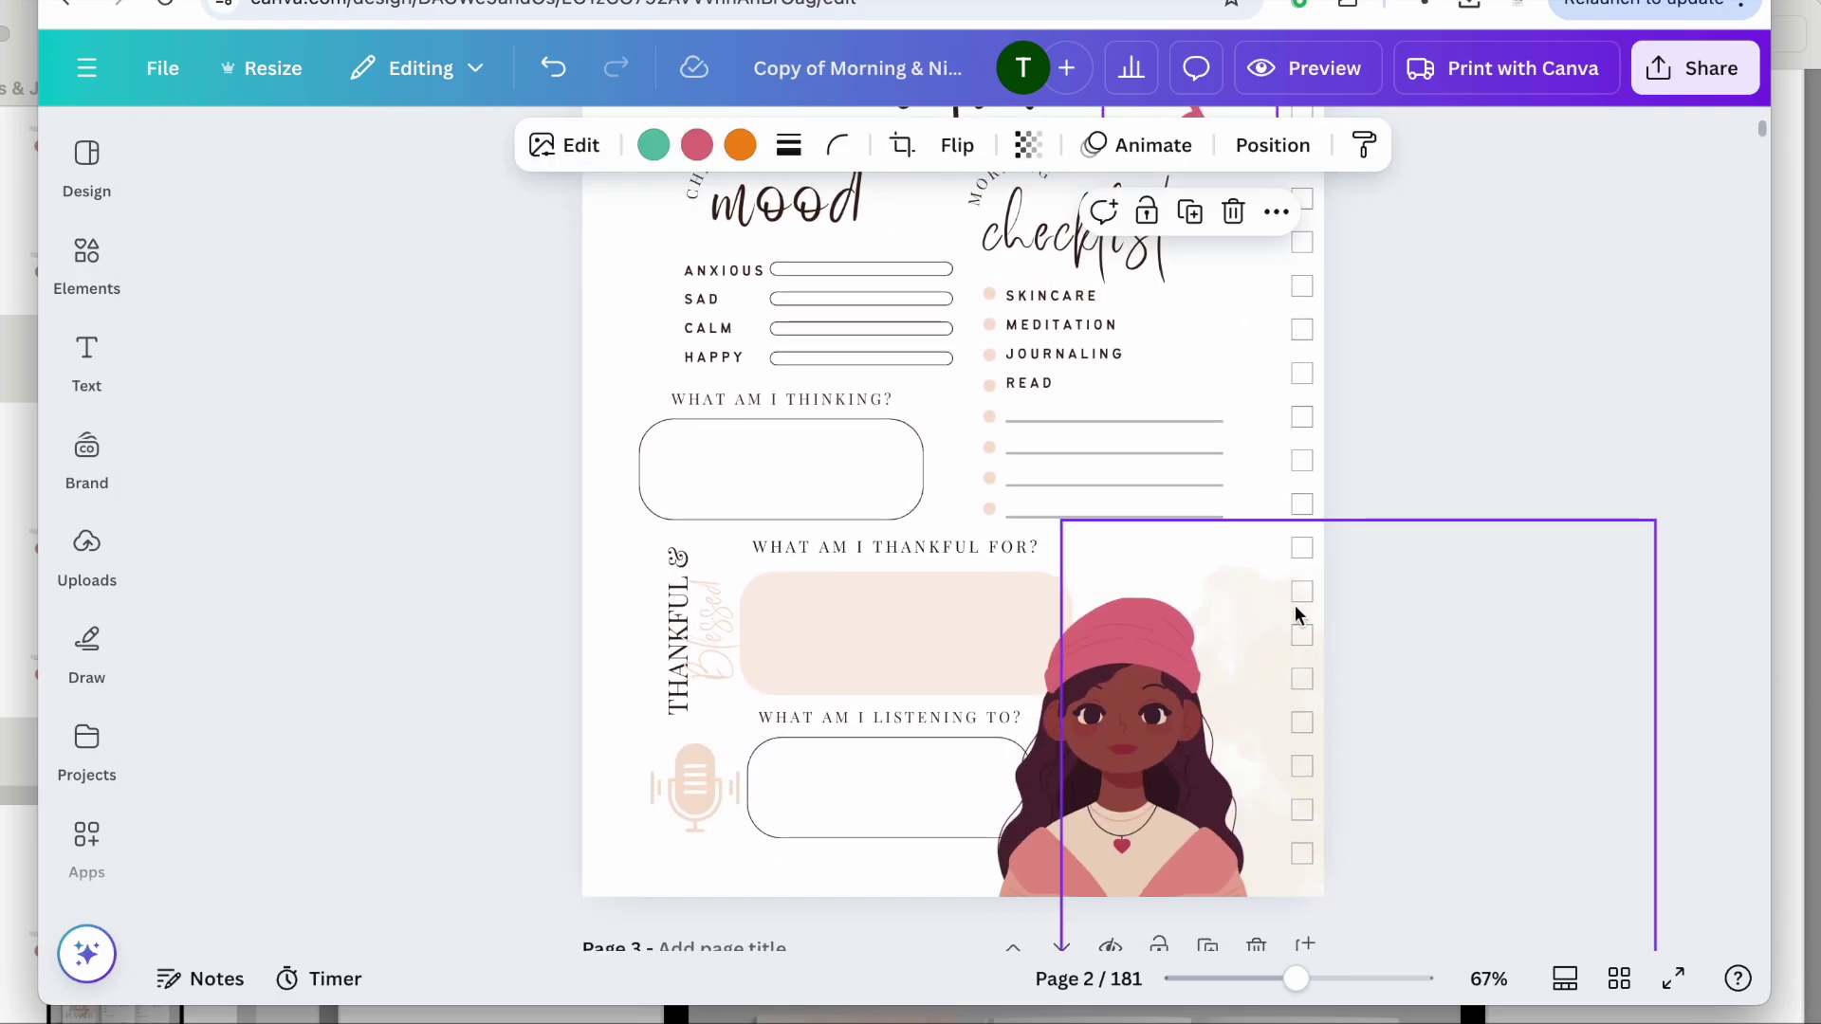
pyautogui.scroll(3, 1431, 503)
pyautogui.click(1431, 502)
pyautogui.scroll(-2, 1432, 501)
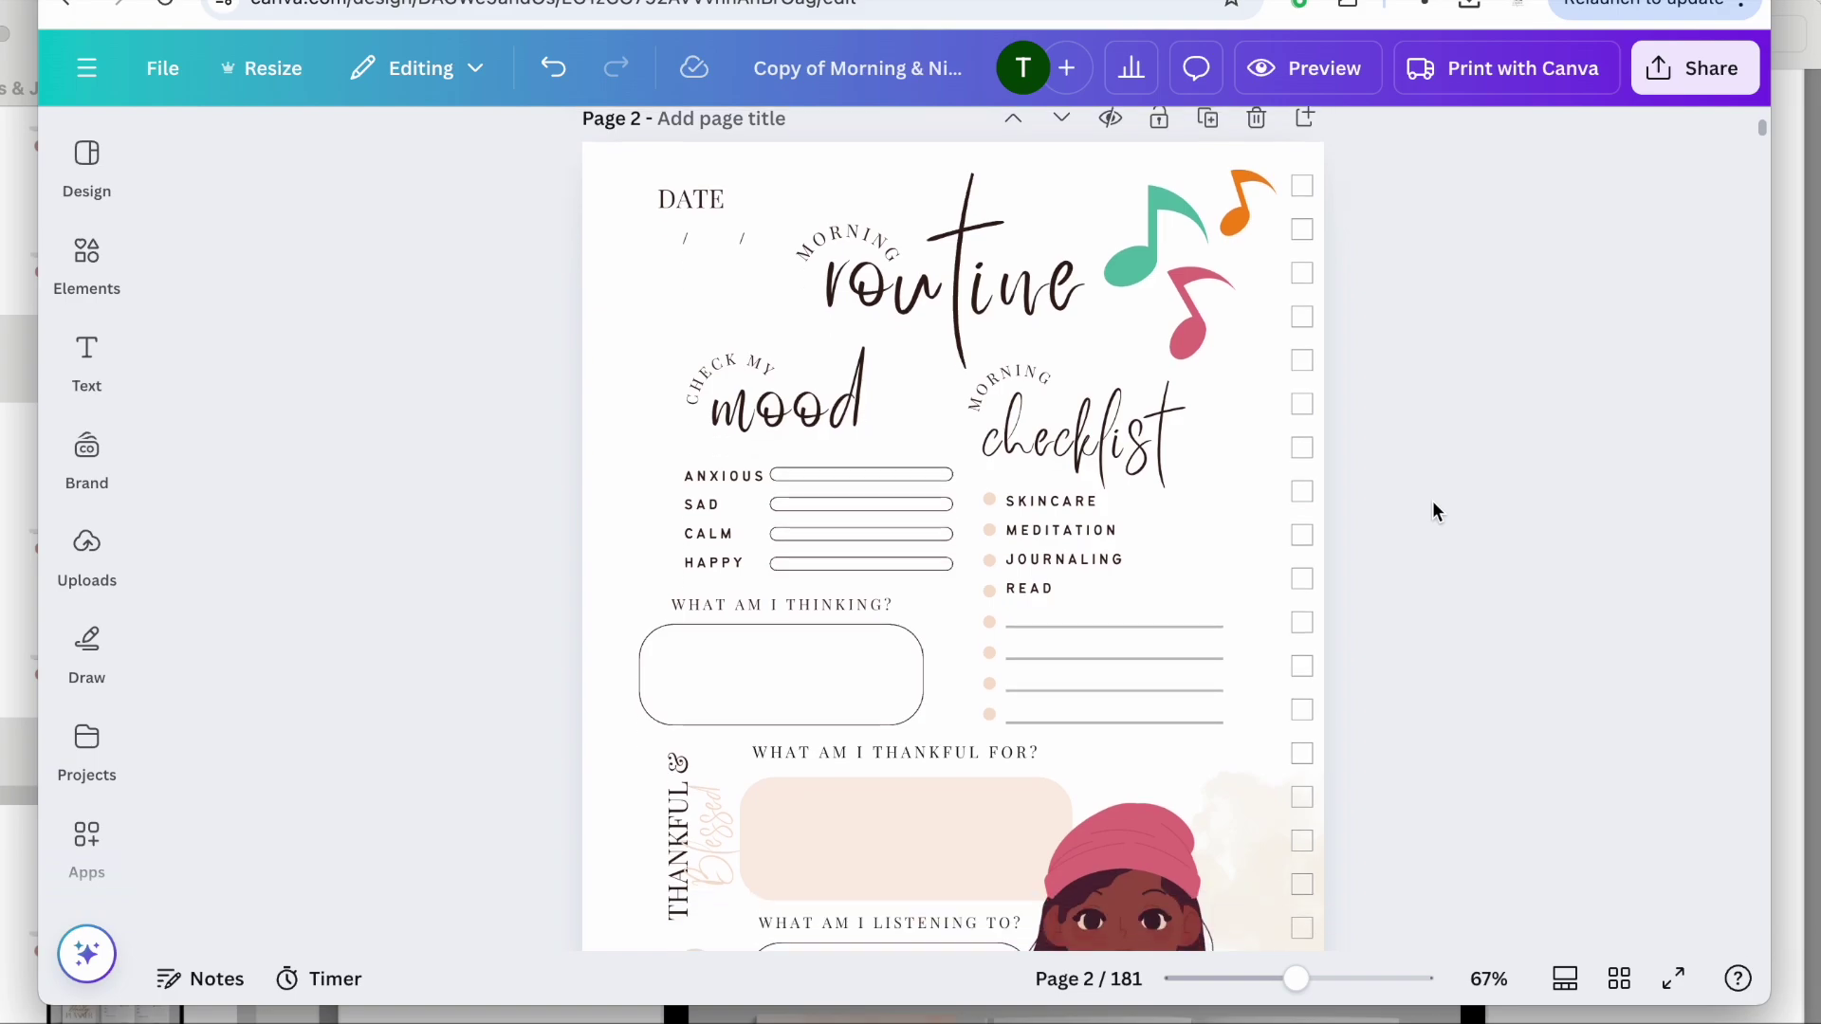
# Set the Routine title to the Apricots font, shrink it to size 64.2 and nudge it left.
pyautogui.scroll(-1, 698, 502)
pyautogui.scroll(3, 698, 502)
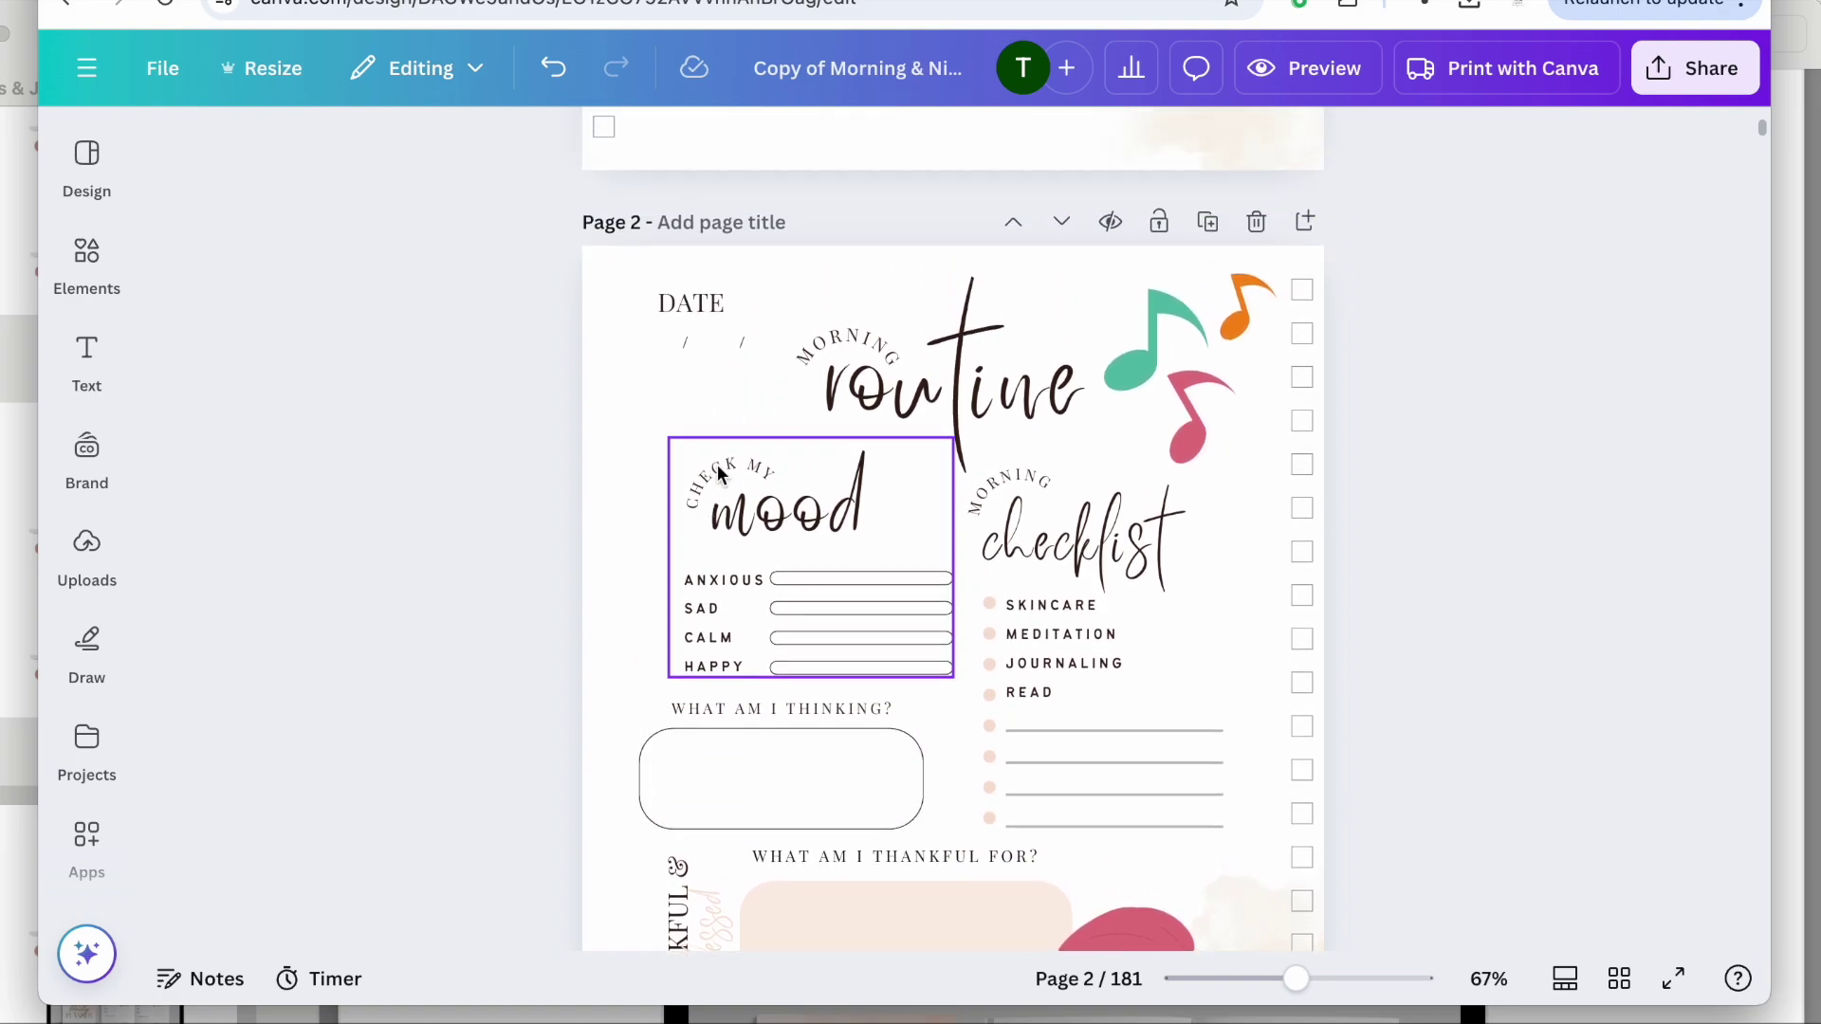
pyautogui.click(756, 517)
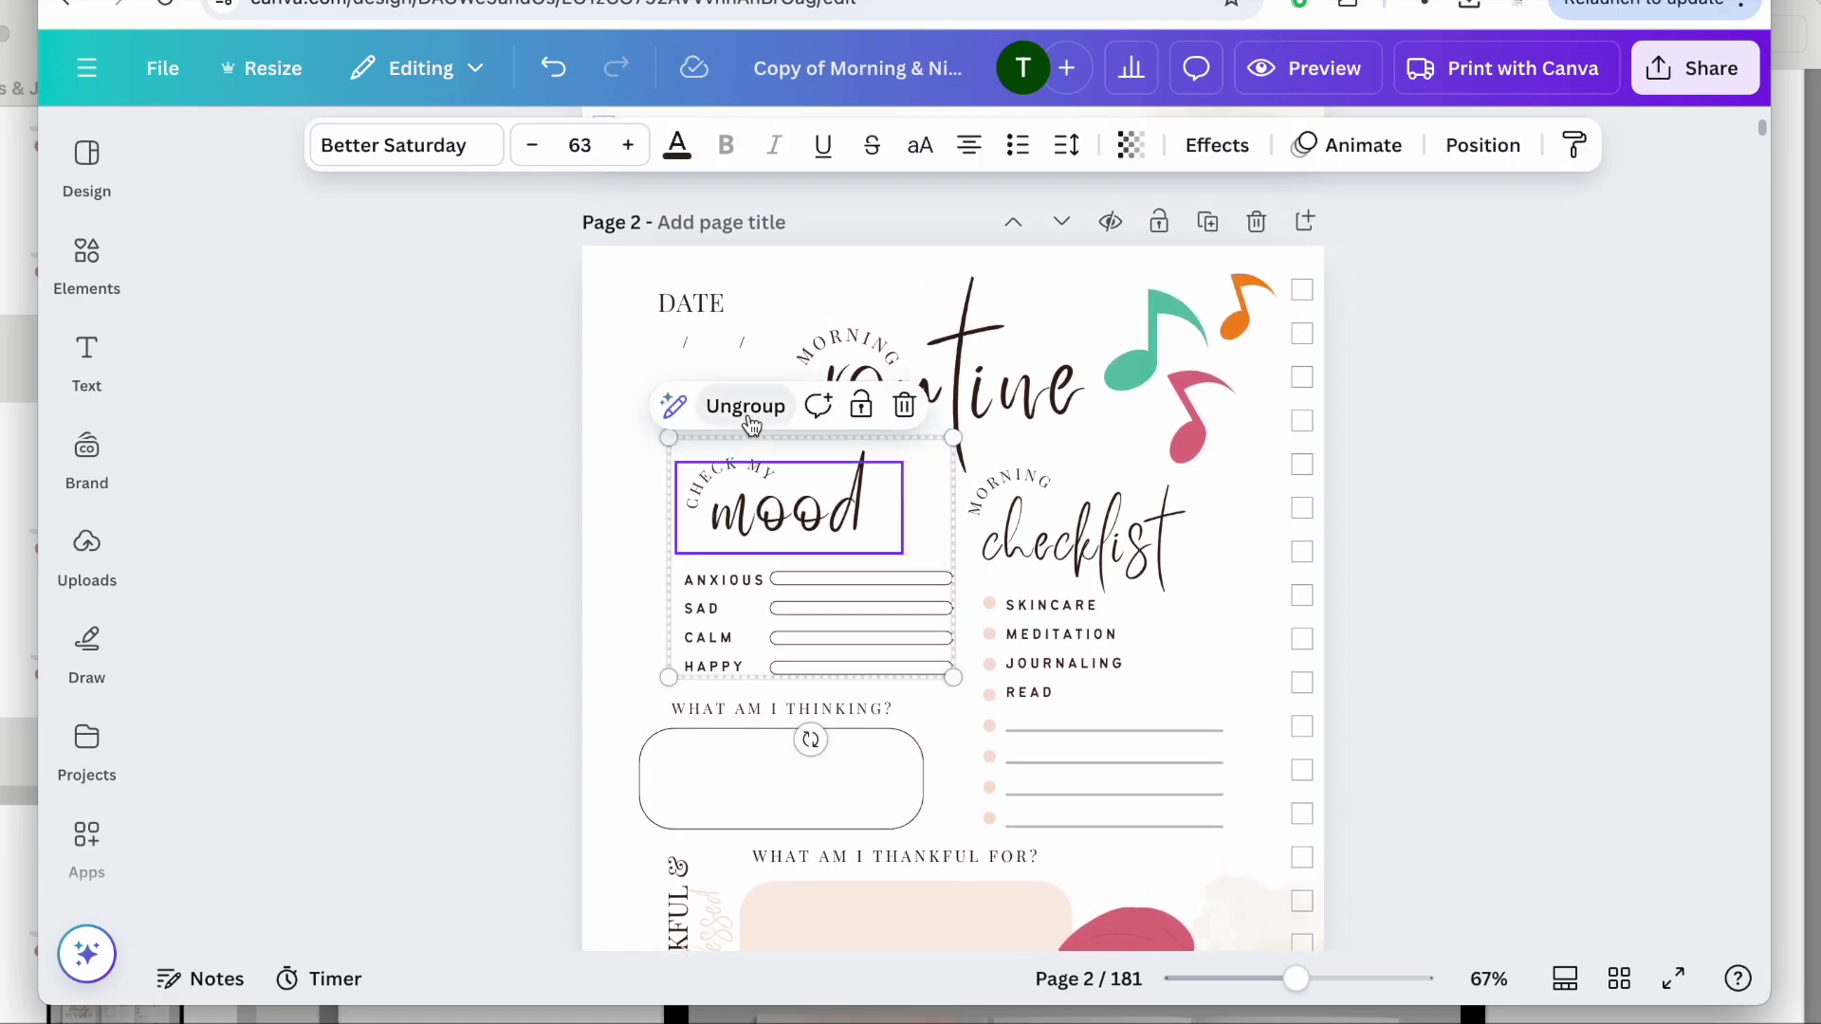
pyautogui.click(892, 356)
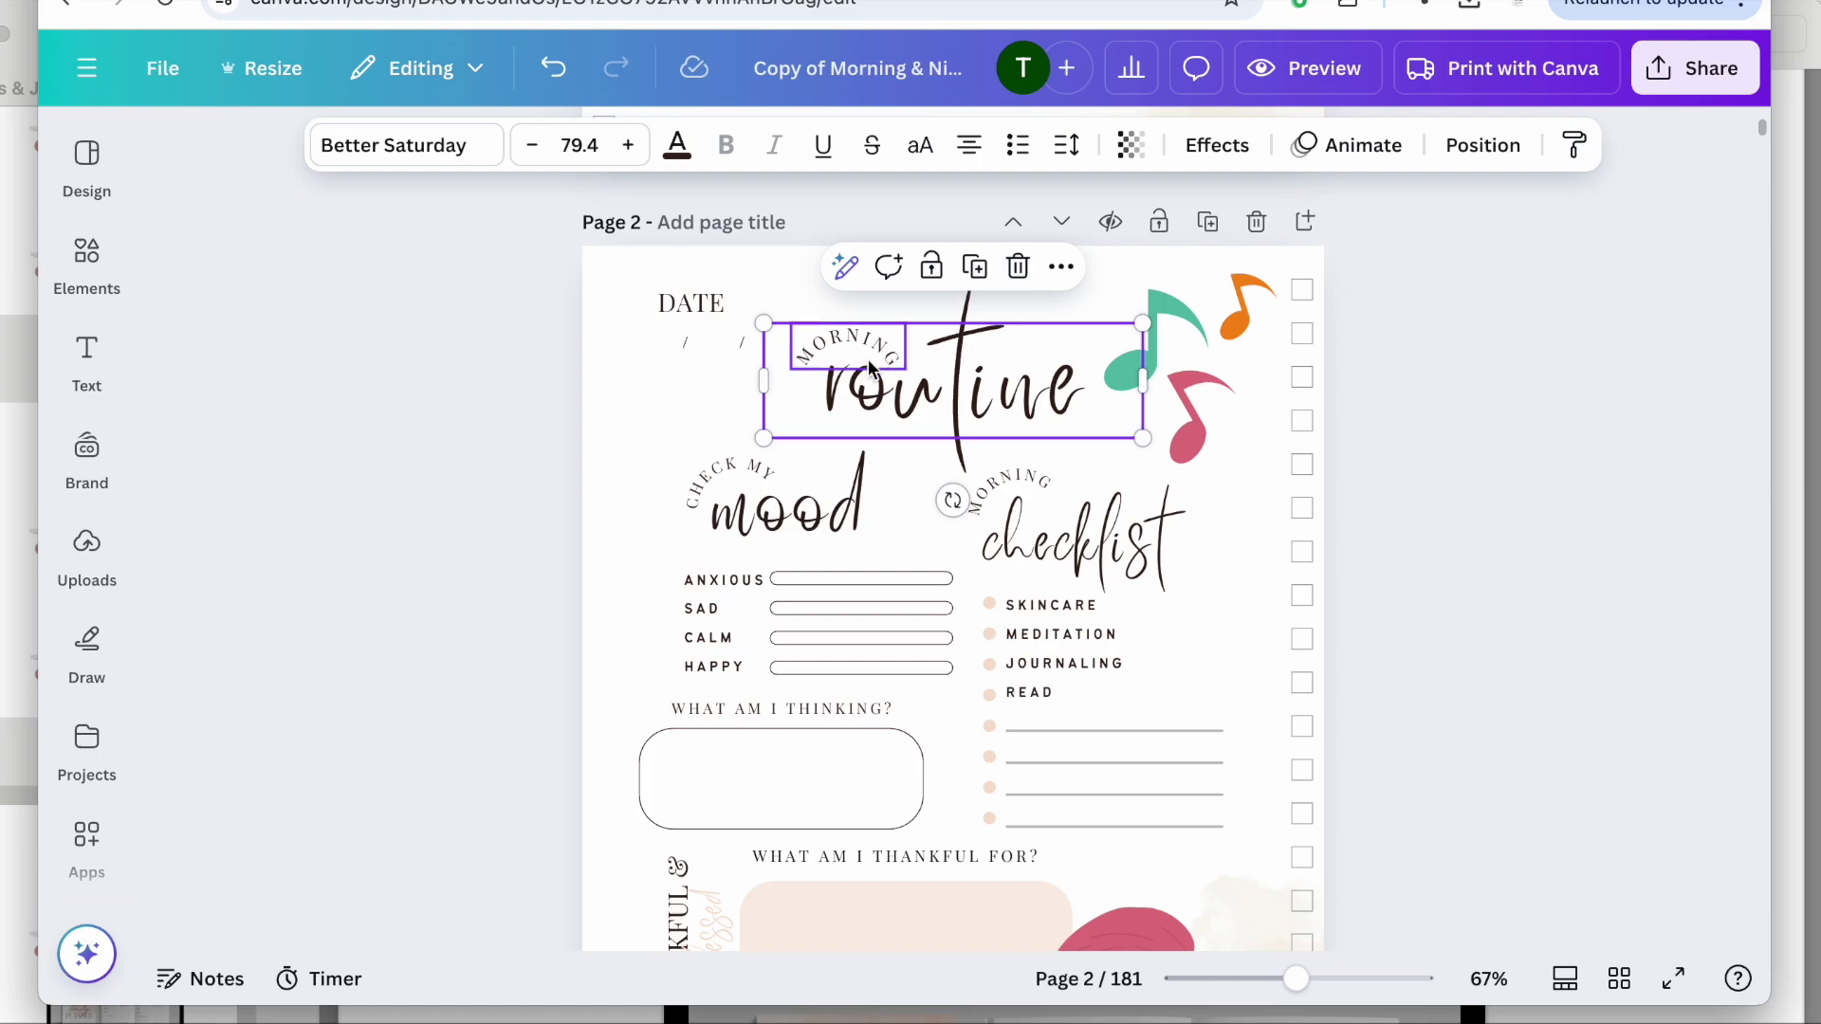
pyautogui.click(589, 457)
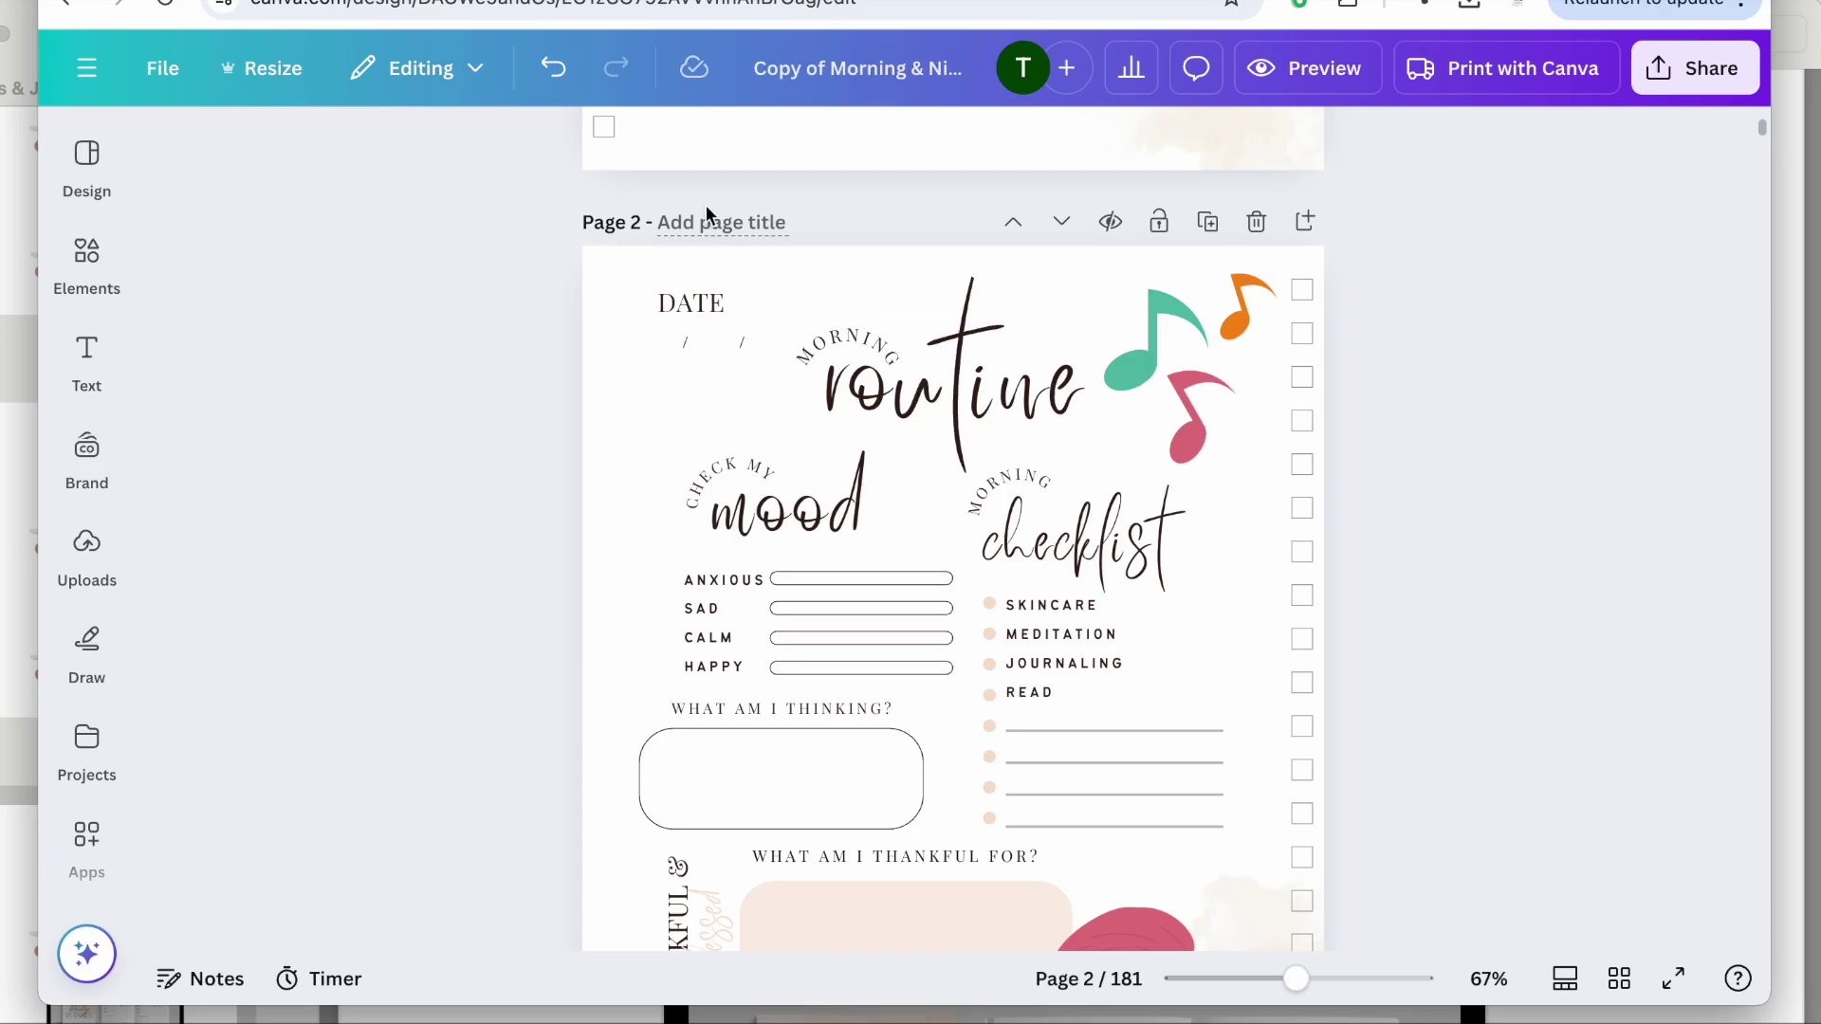
pyautogui.click(86, 645)
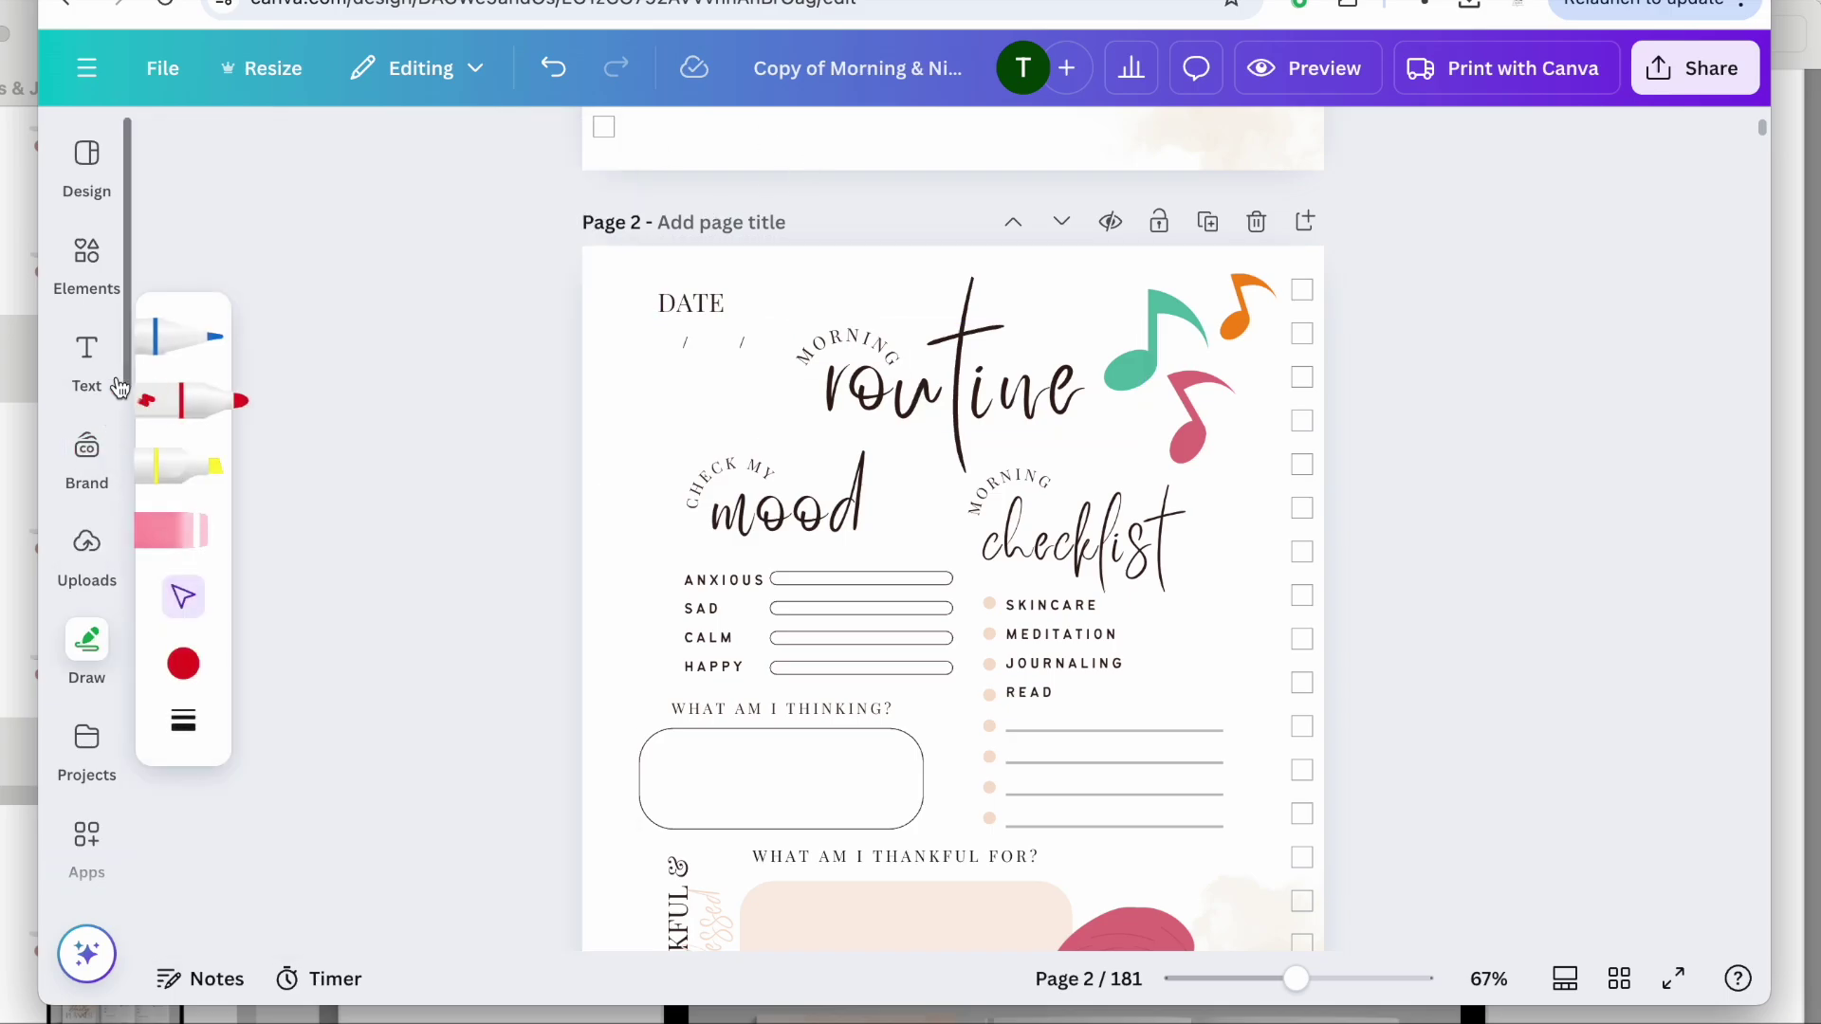
pyautogui.click(86, 356)
pyautogui.click(948, 384)
pyautogui.click(407, 142)
pyautogui.click(239, 525)
pyautogui.scroll(-2, 292, 642)
pyautogui.click(265, 663)
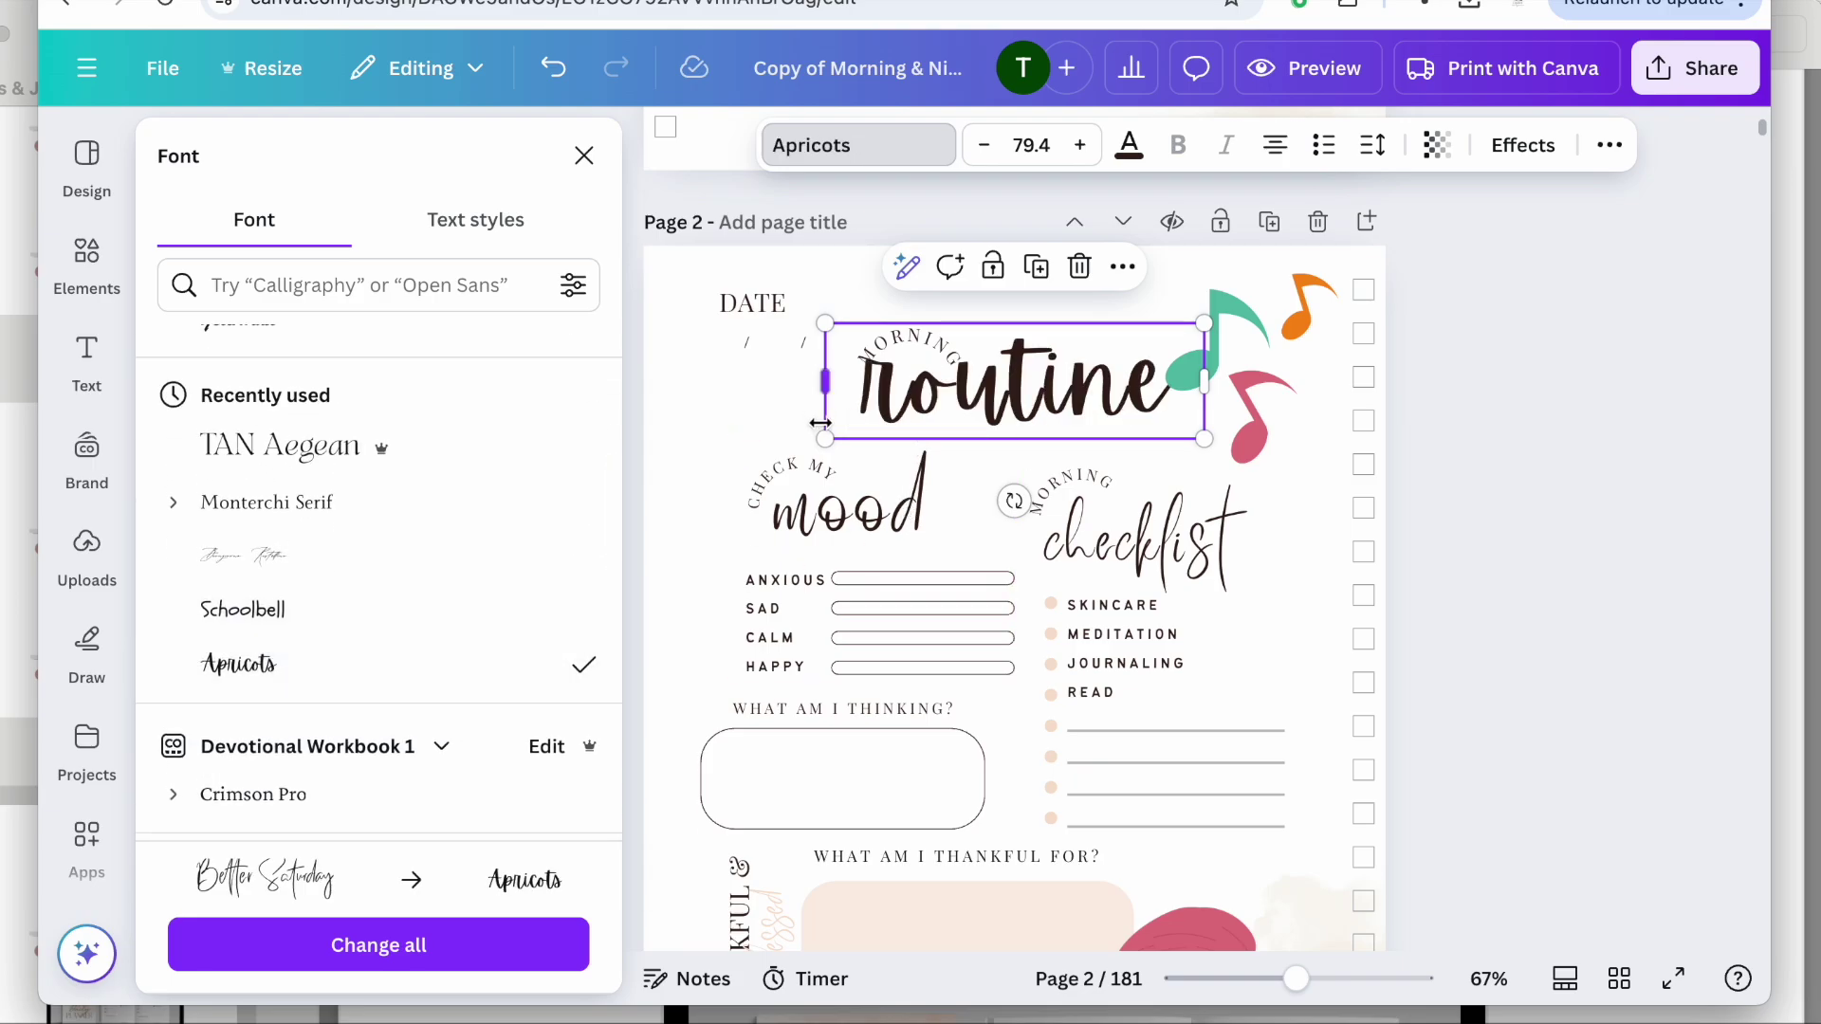
pyautogui.moveTo(825, 438); pyautogui.dragTo(896, 418)
pyautogui.moveTo(1037, 377); pyautogui.dragTo(1003, 395)
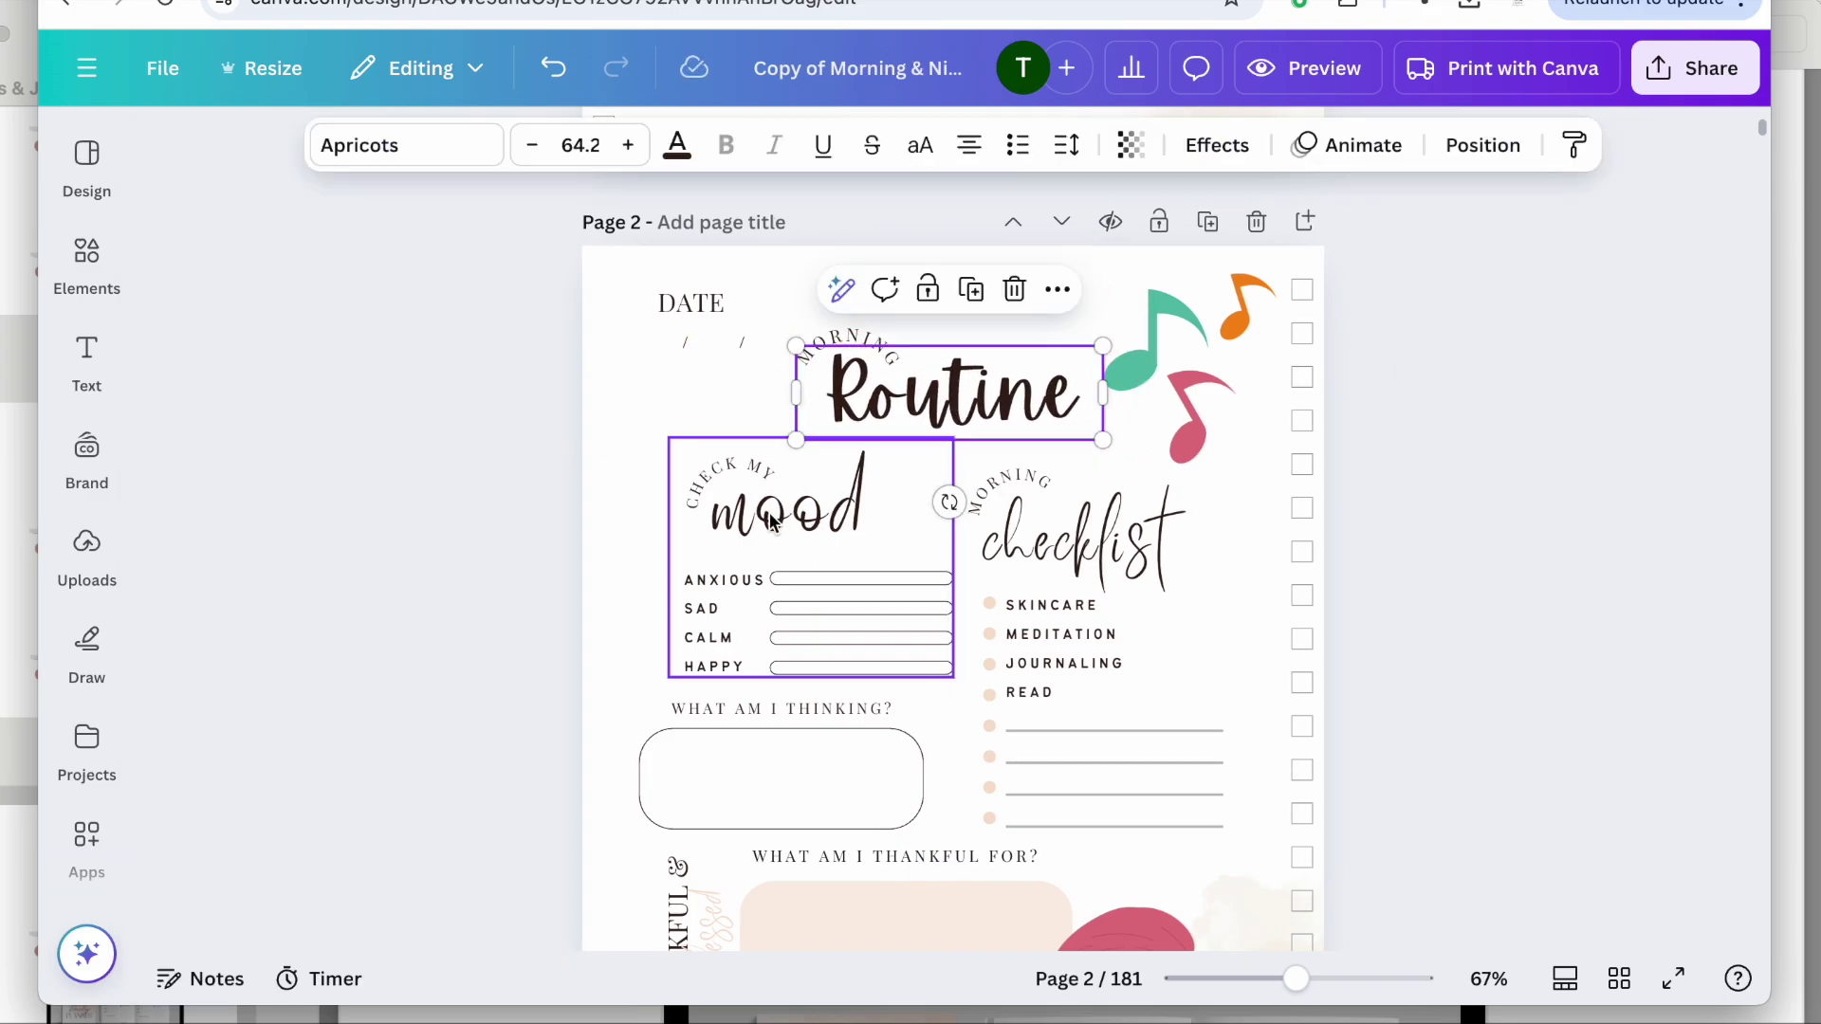
# Ungroup the mood heading, set it to Apricots and replace Better Saturday everywhere with Change all.
pyautogui.click(773, 520)
pyautogui.click(744, 406)
pyautogui.click(482, 481)
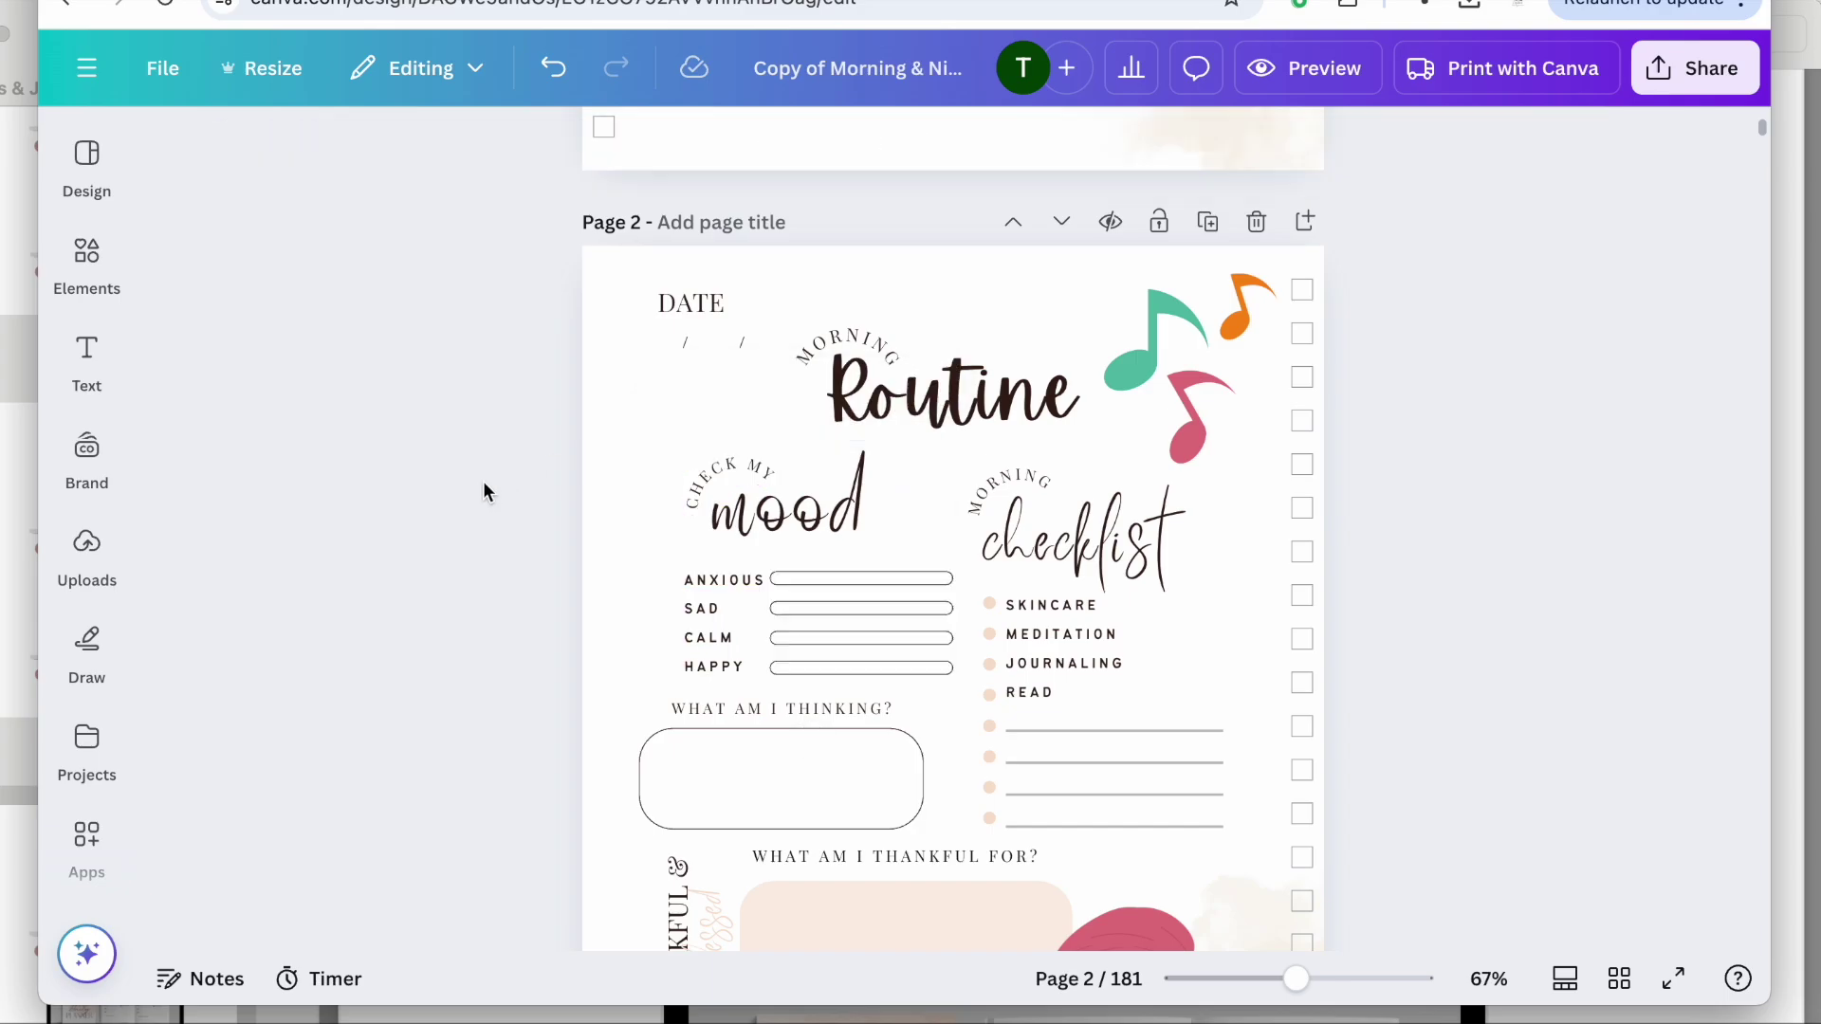
pyautogui.click(786, 520)
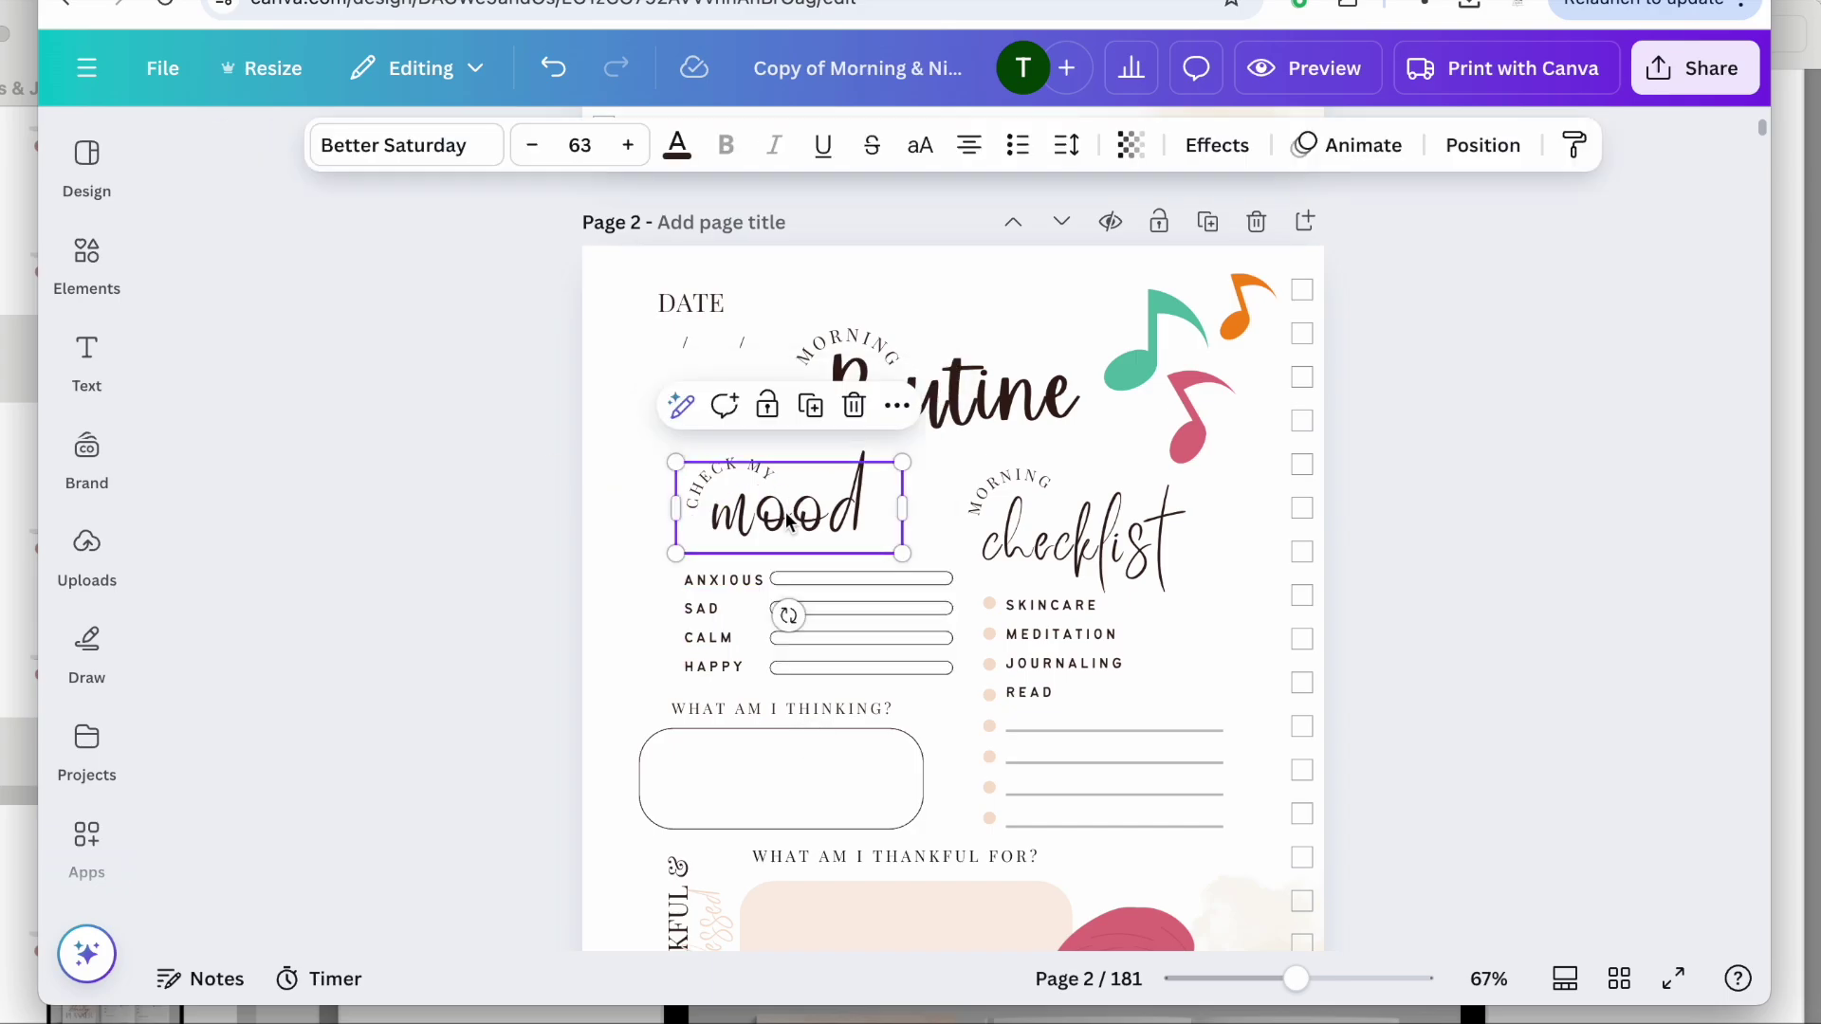
pyautogui.click(457, 155)
pyautogui.click(242, 474)
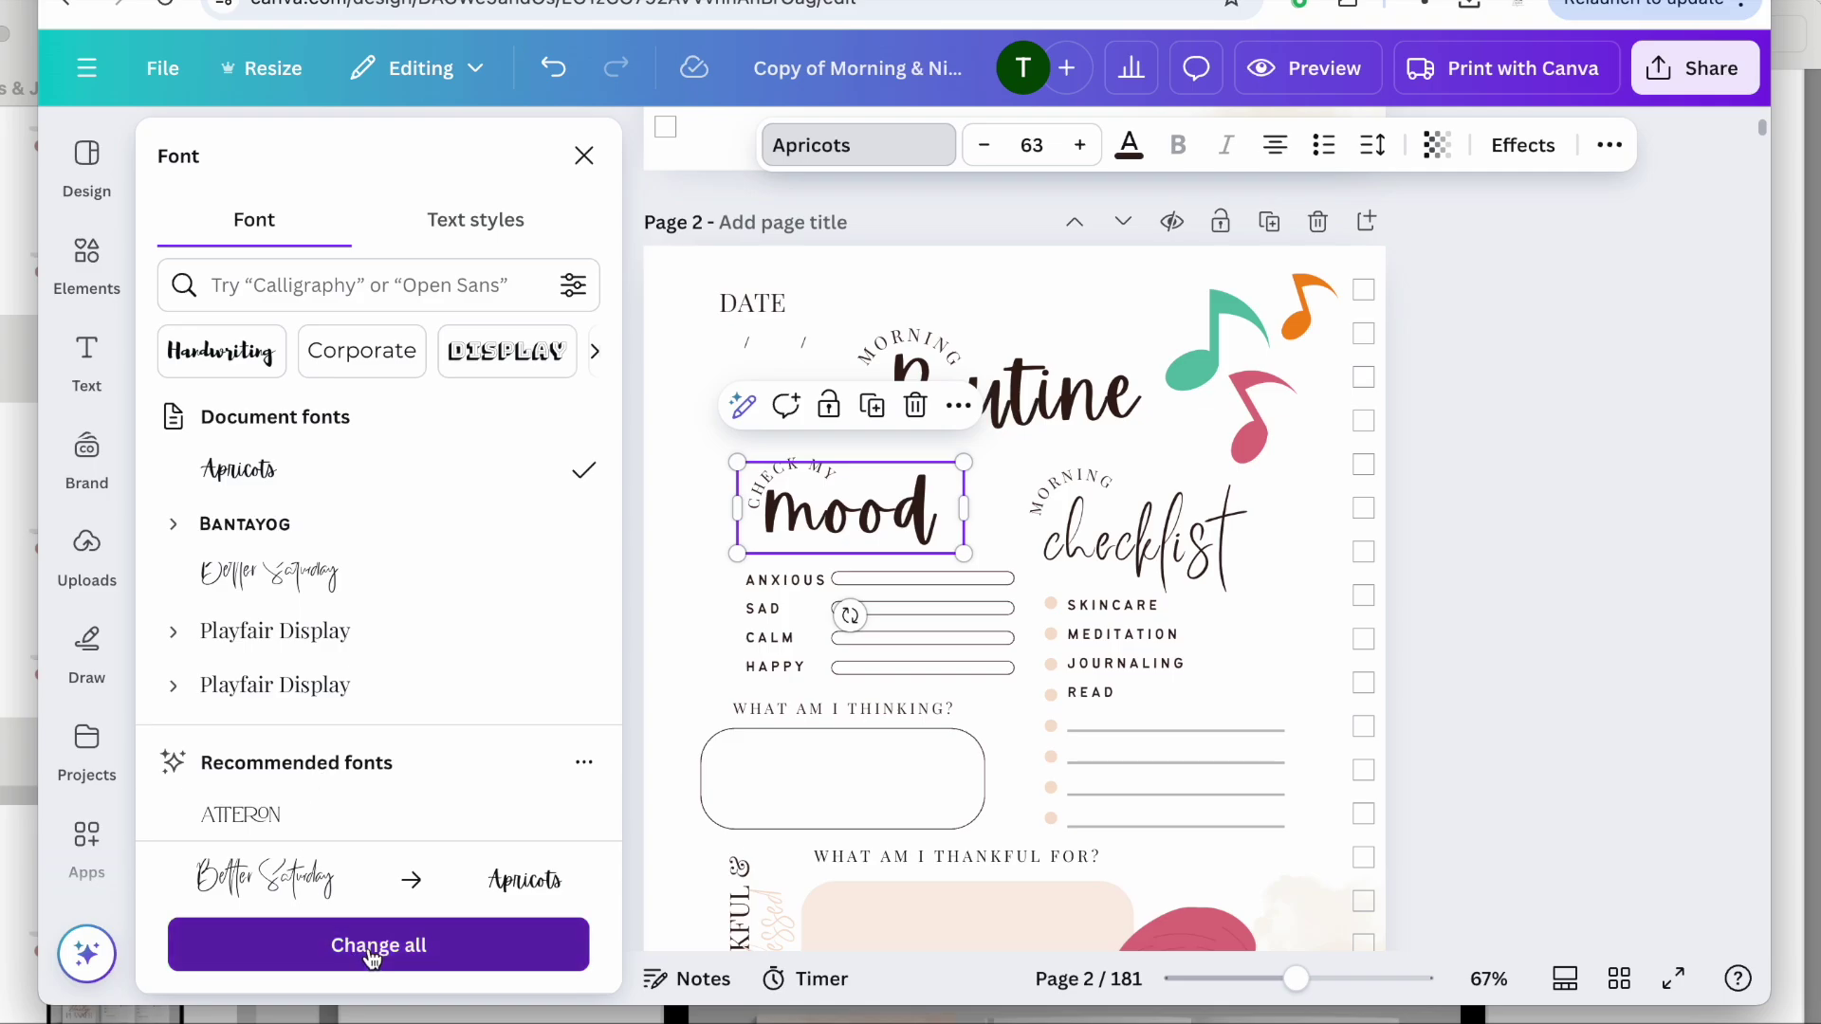
pyautogui.click(372, 960)
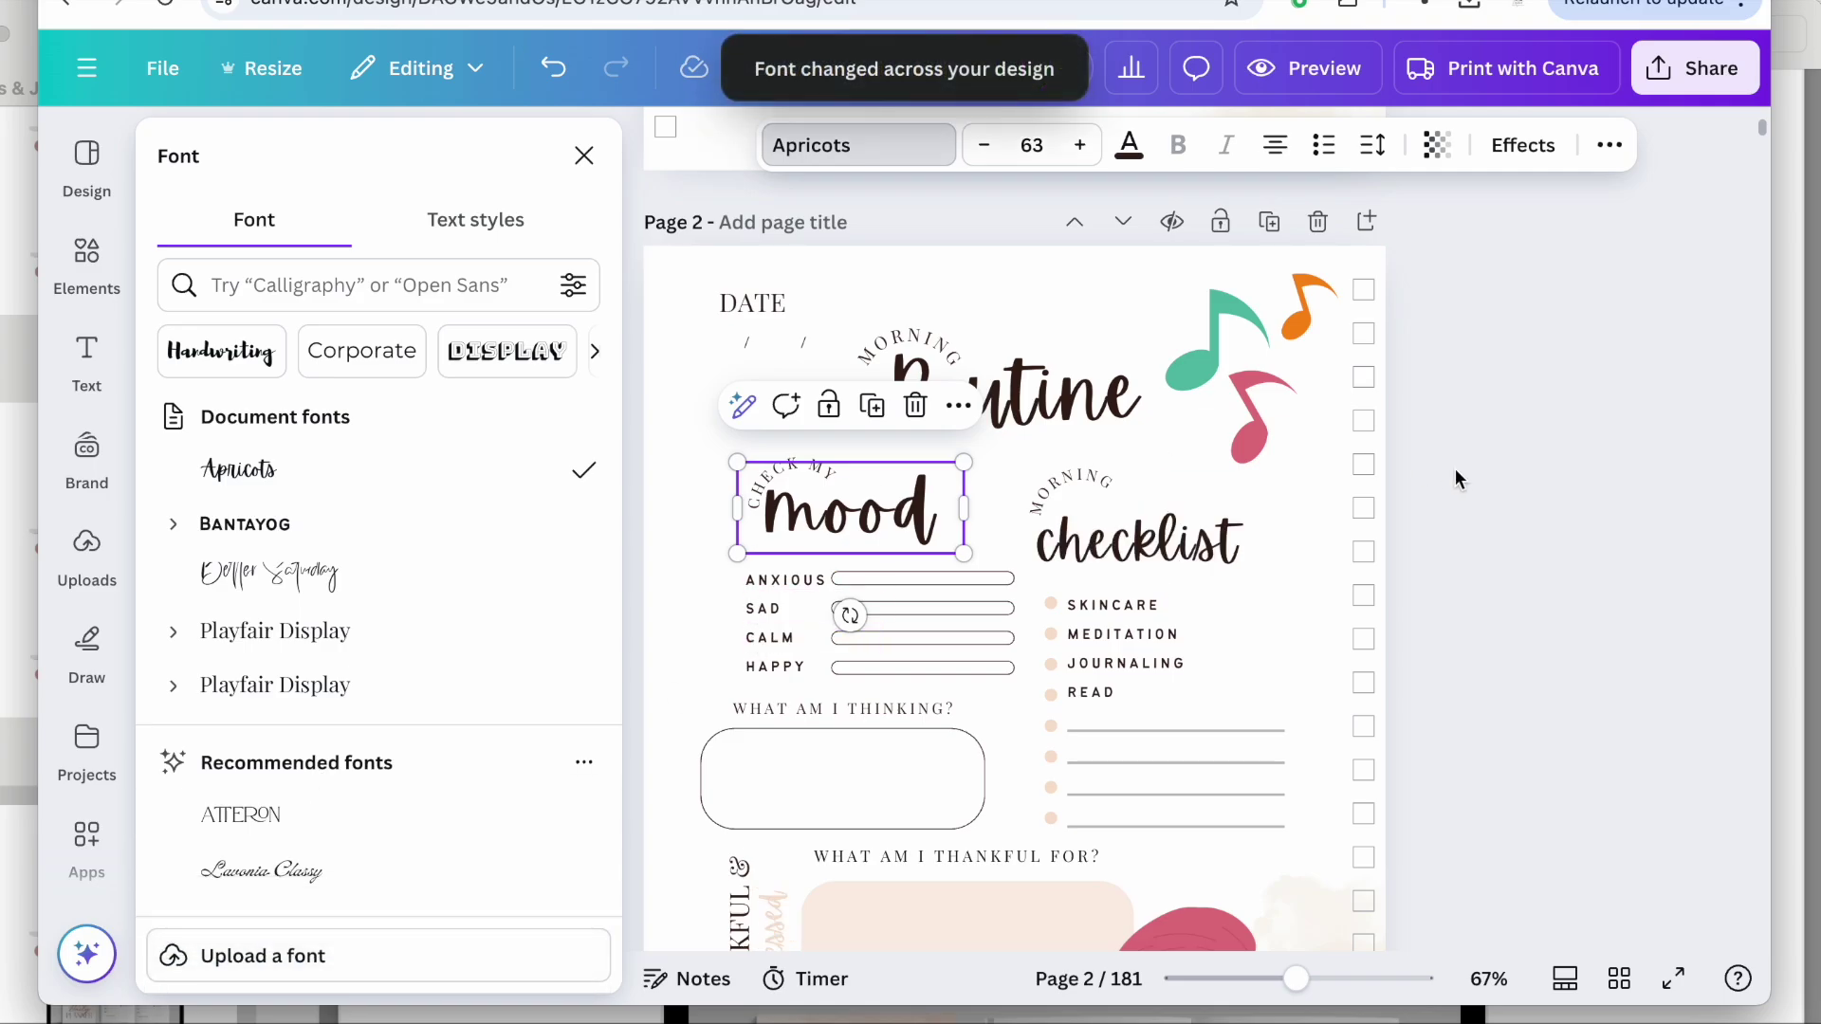
pyautogui.scroll(-3, 1538, 468)
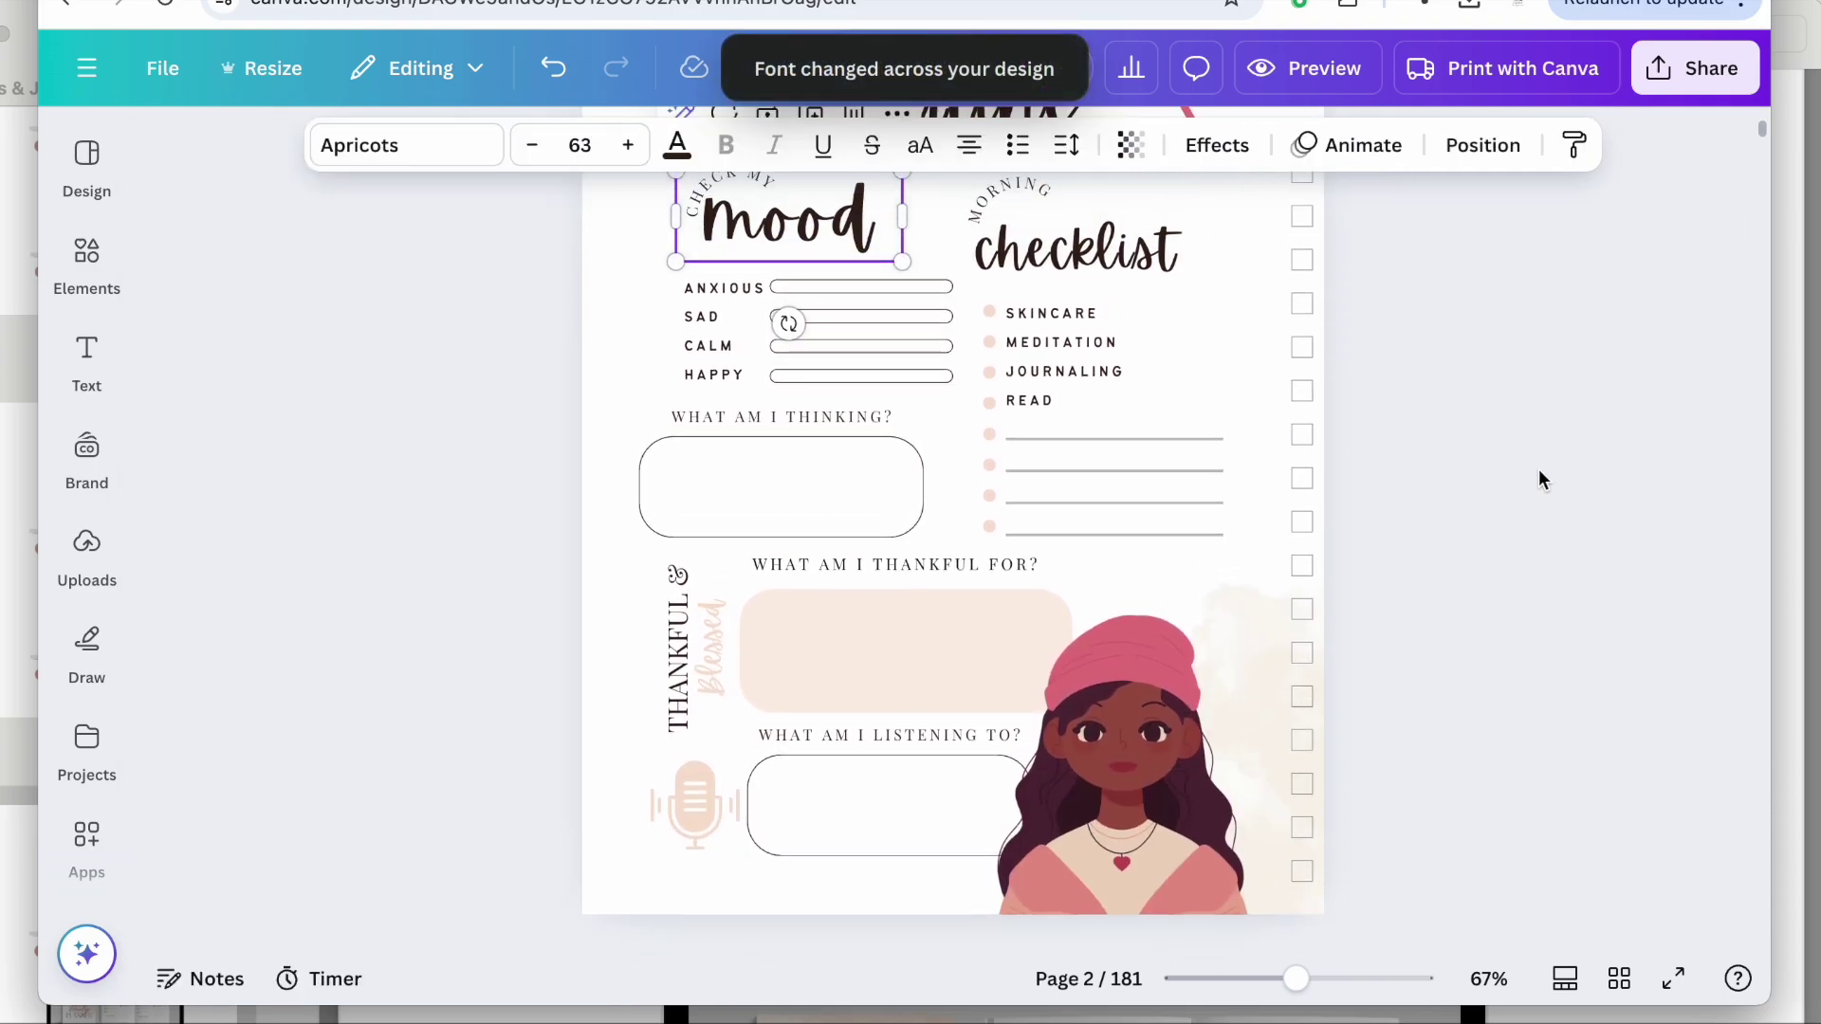
pyautogui.click(725, 649)
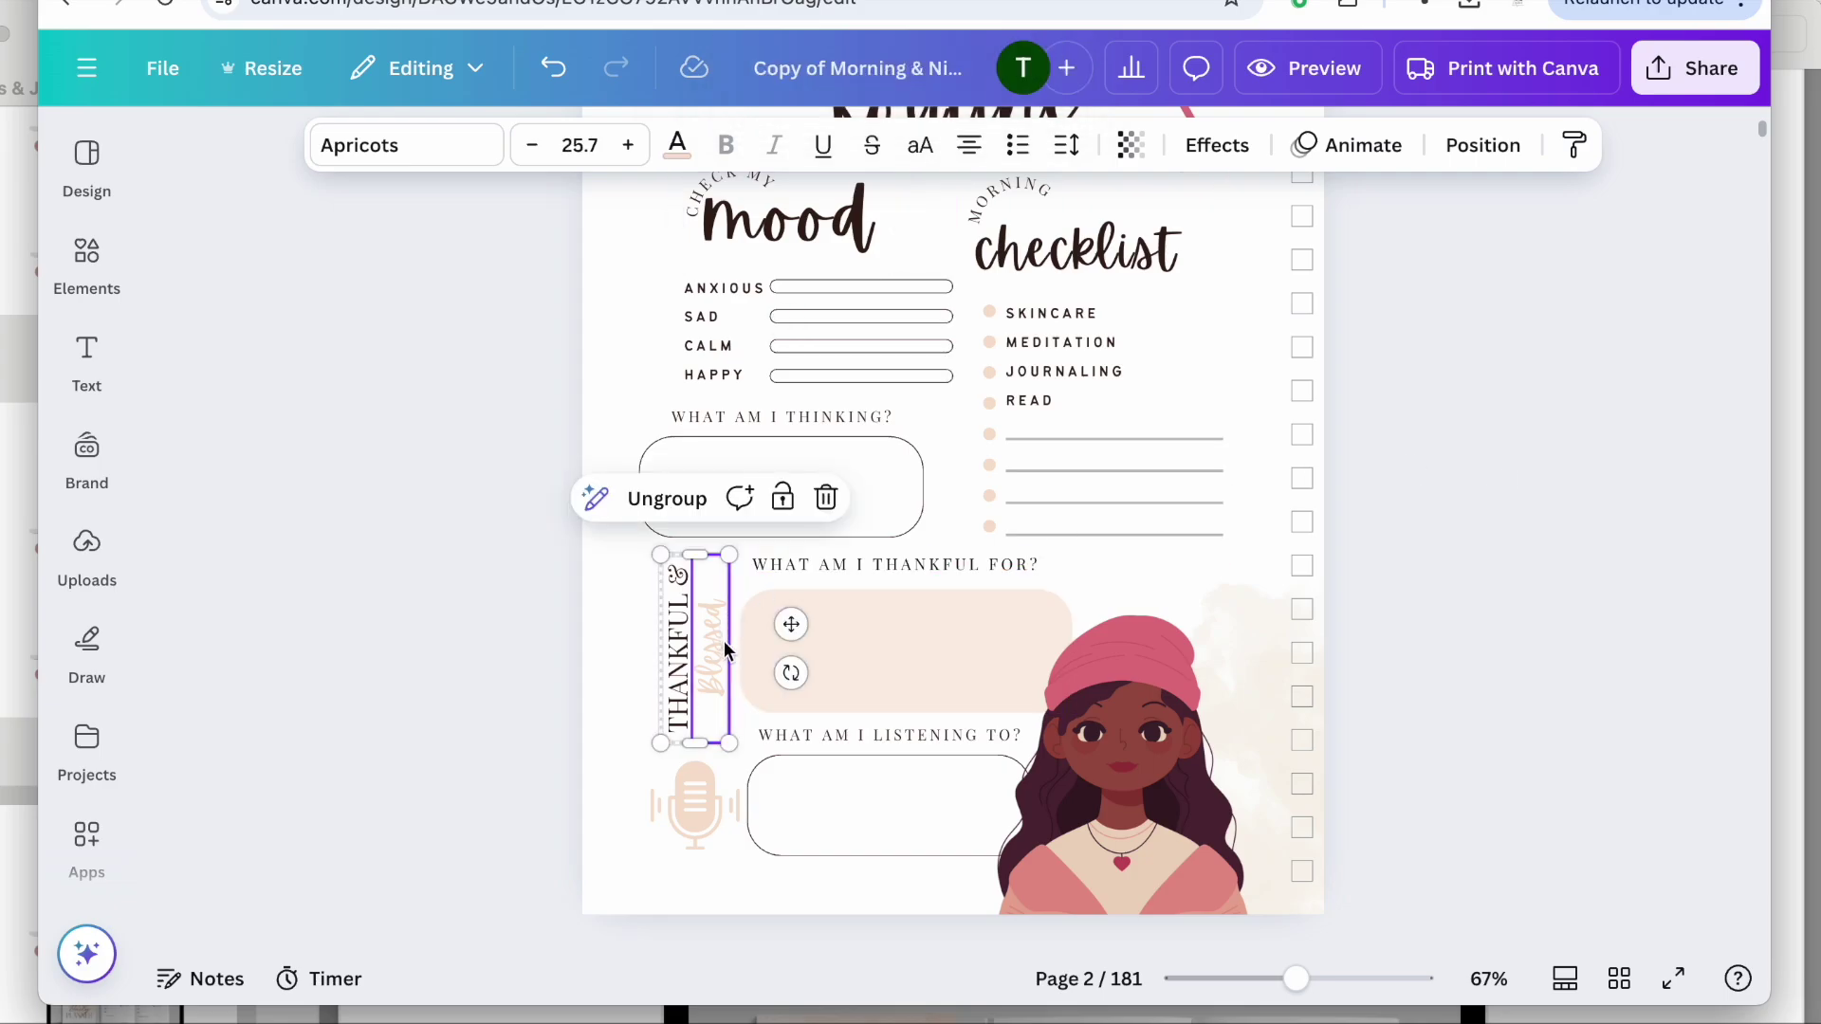
# Ungroup the morning checklist and move the 'checklist' heading up and right.
pyautogui.click(1573, 423)
pyautogui.scroll(3, 1573, 423)
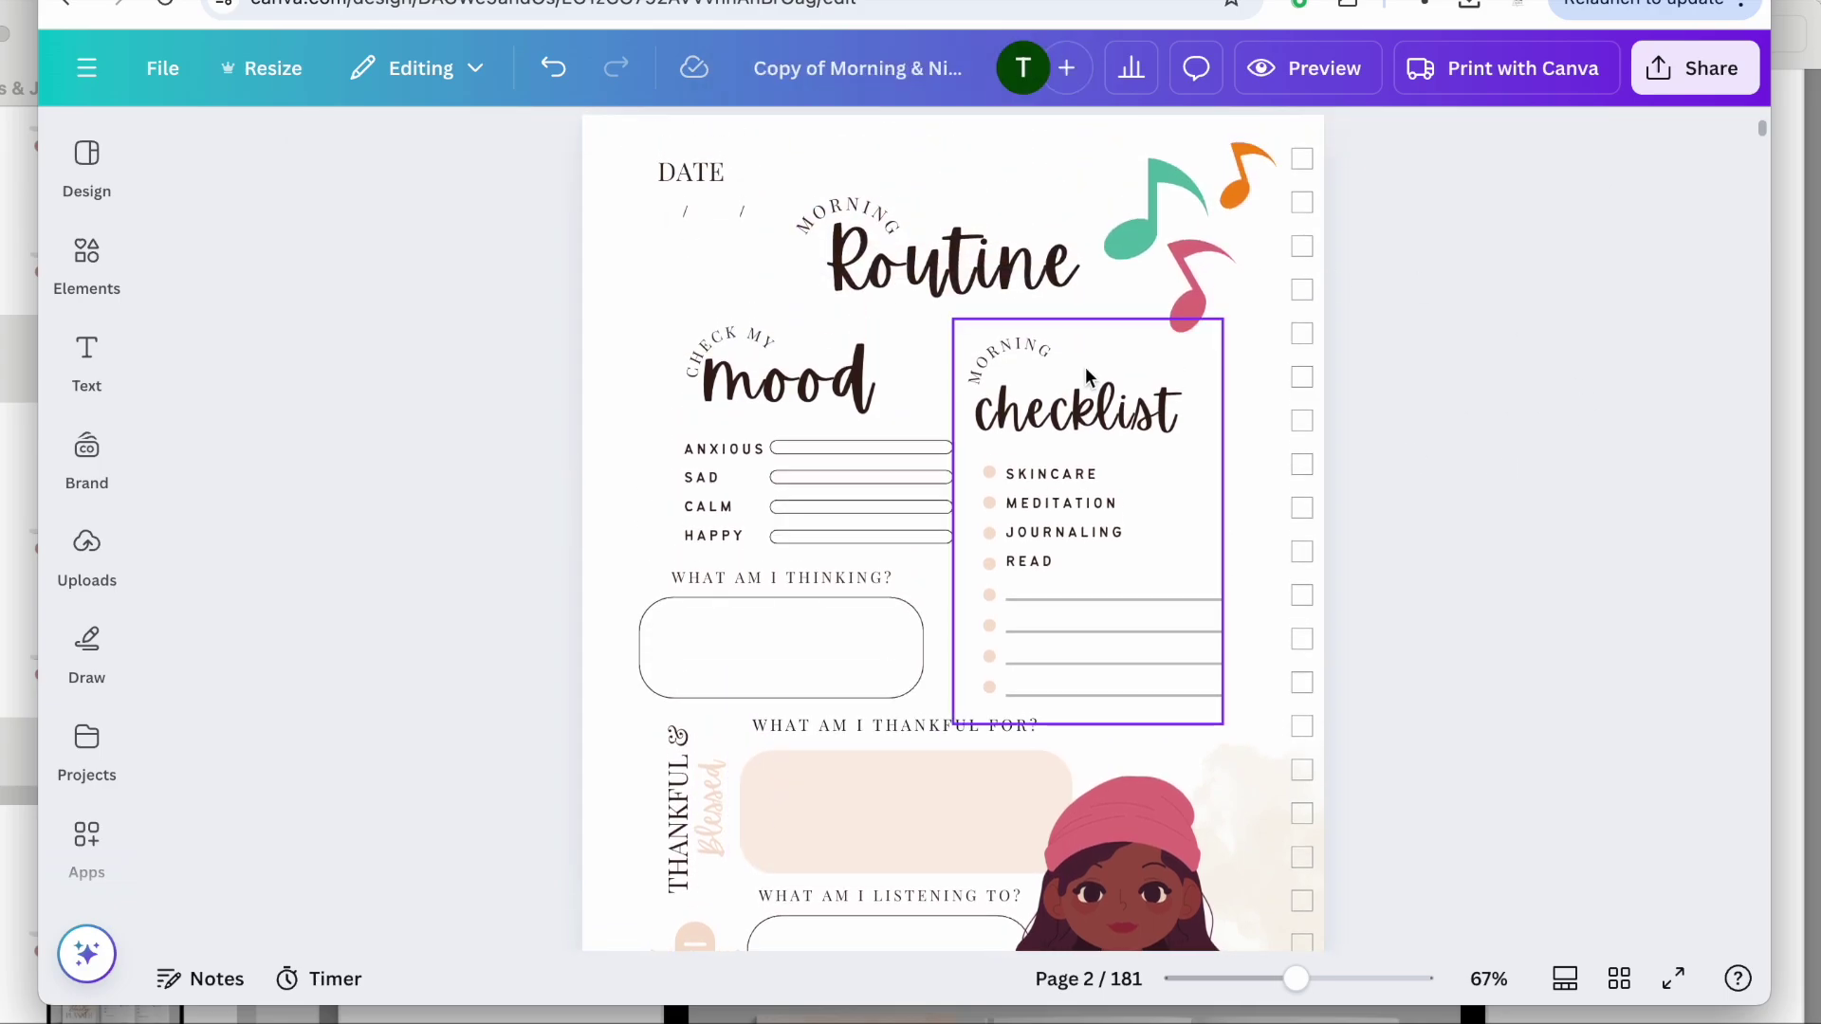
pyautogui.click(1059, 415)
pyautogui.click(1034, 327)
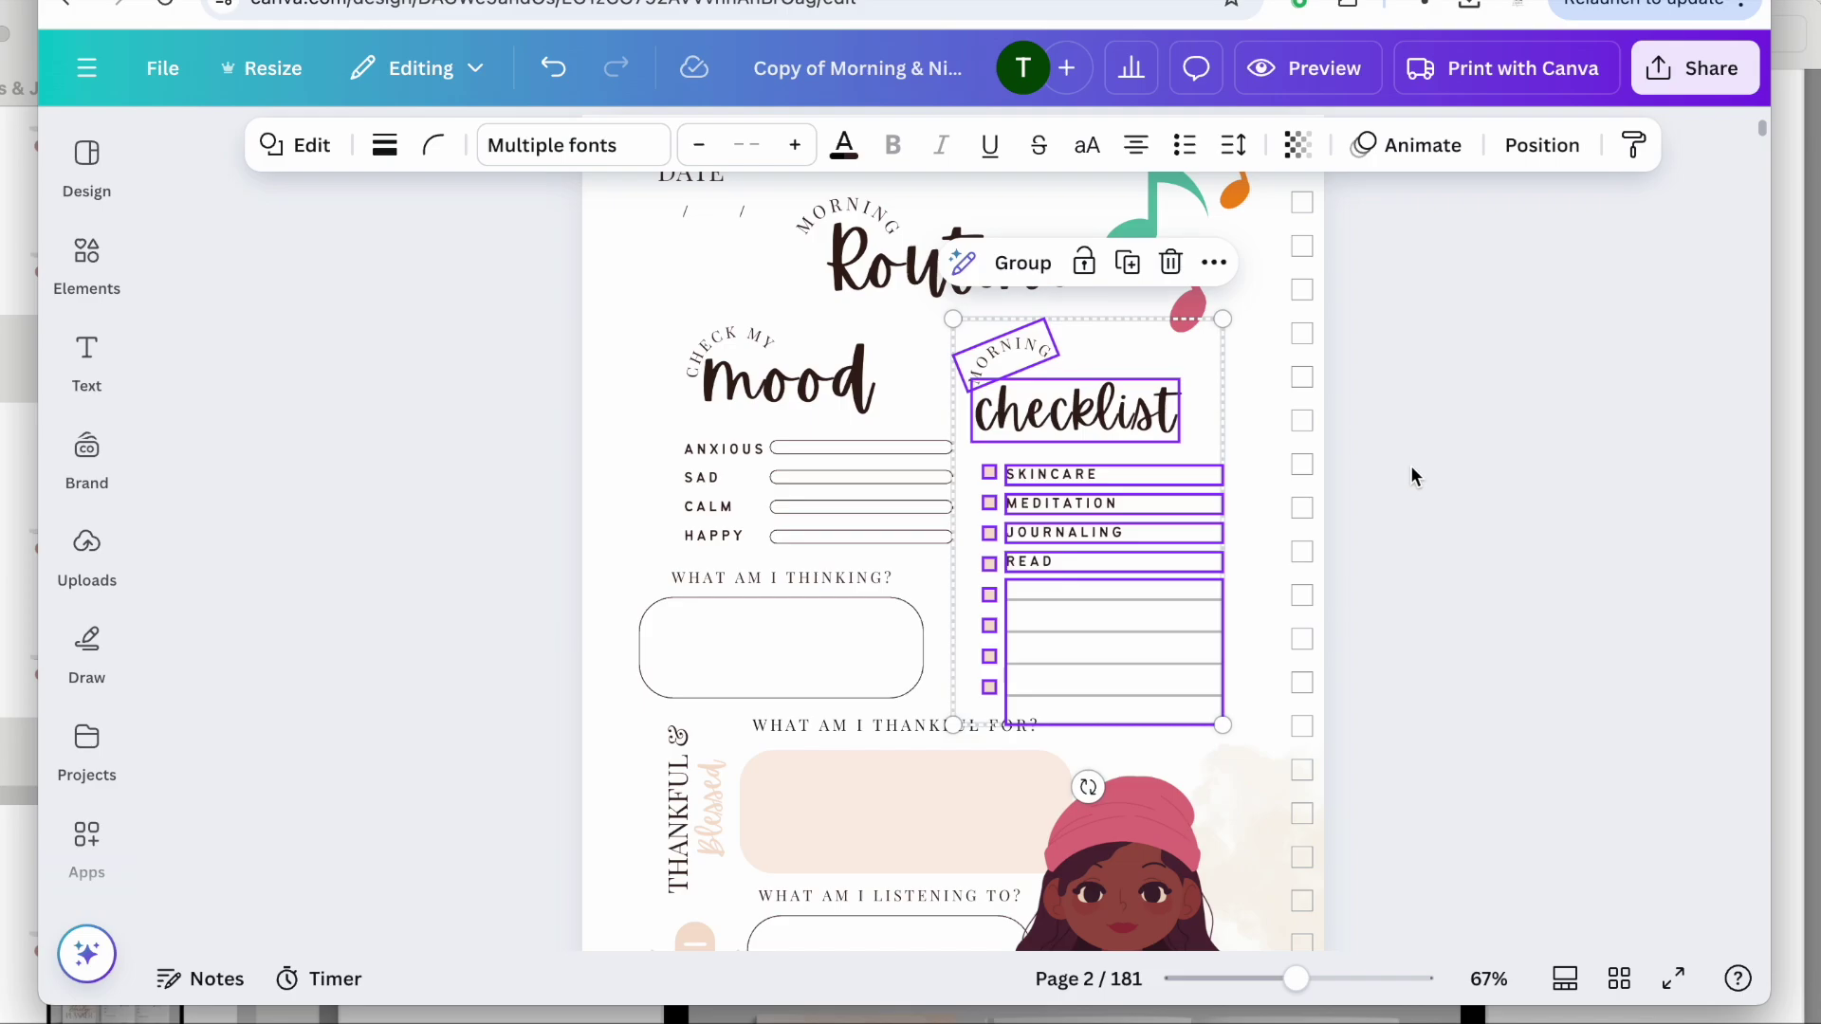
pyautogui.click(1409, 465)
pyautogui.moveTo(992, 426); pyautogui.dragTo(1015, 417)
# Shift the 'mood' heading slightly right and reposition the 'Routine' heading.
pyautogui.scroll(1, 755, 436)
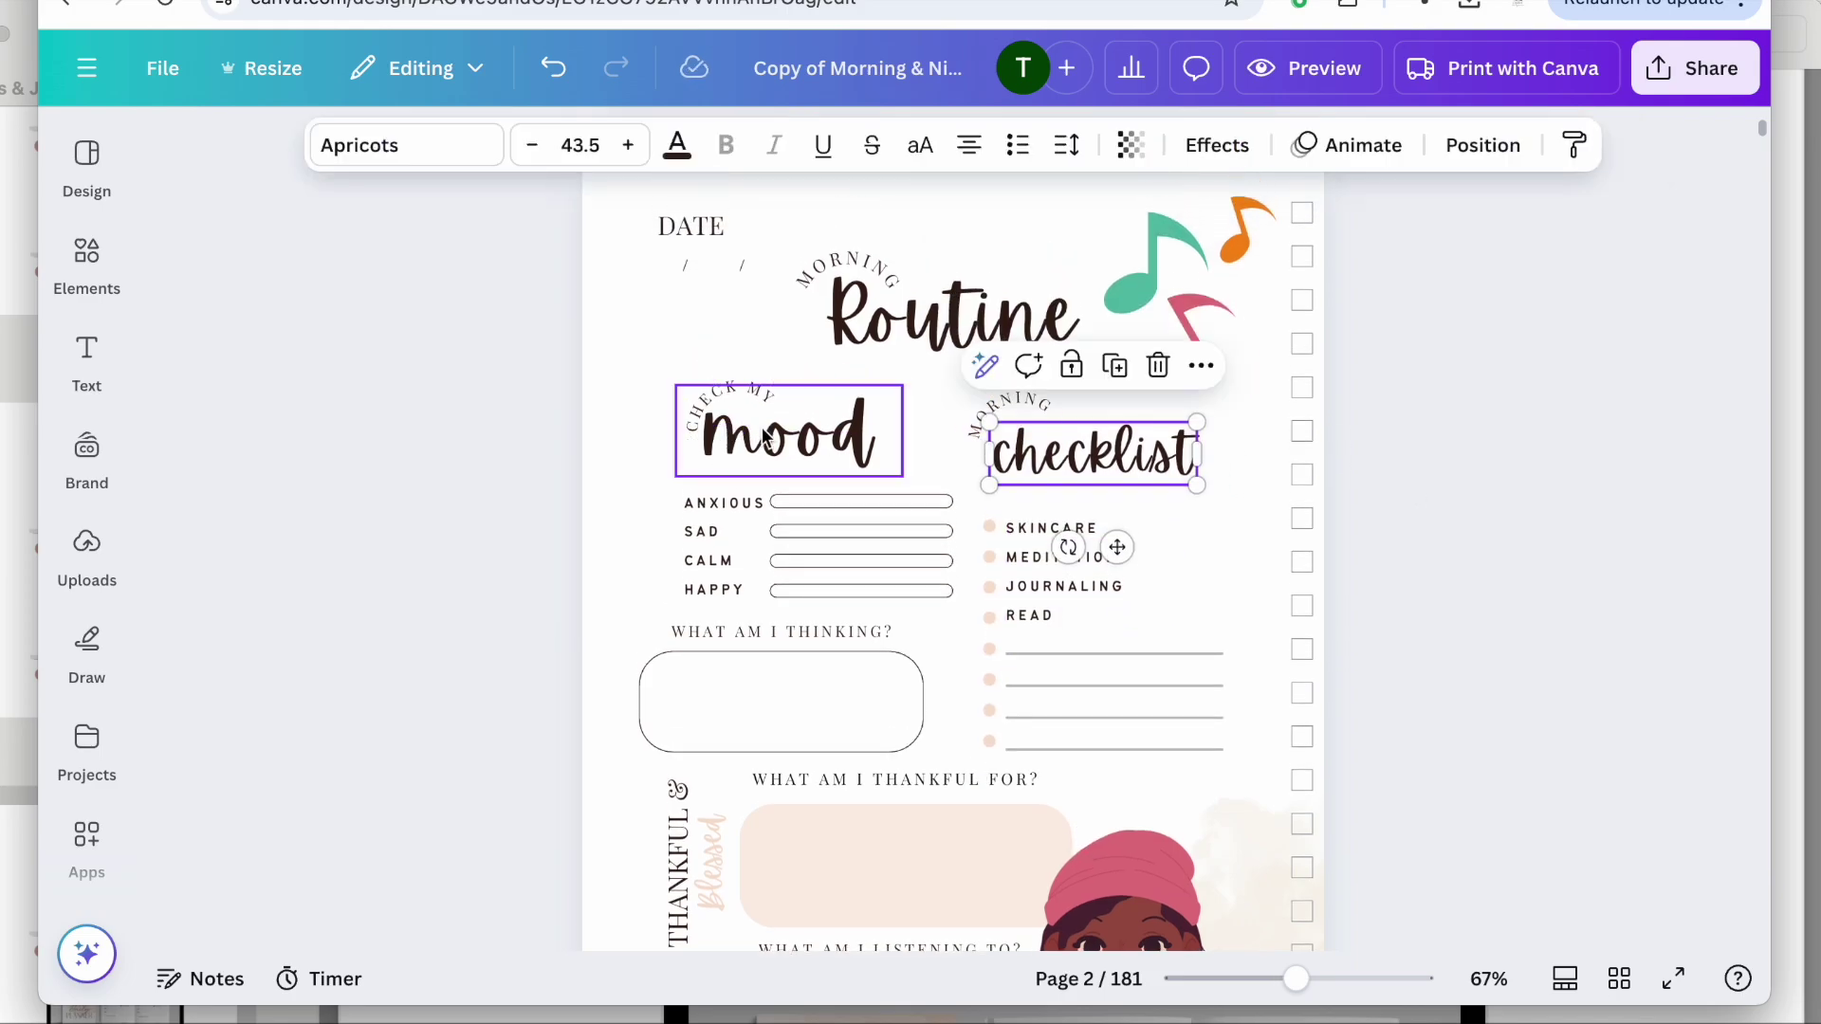
pyautogui.moveTo(776, 454); pyautogui.dragTo(778, 443)
pyautogui.click(532, 463)
pyautogui.scroll(1, 531, 464)
pyautogui.scroll(-1, 531, 464)
pyautogui.scroll(-1, 531, 464)
pyautogui.click(917, 290)
pyautogui.moveTo(917, 291); pyautogui.dragTo(917, 290)
pyautogui.scroll(3, 519, 360)
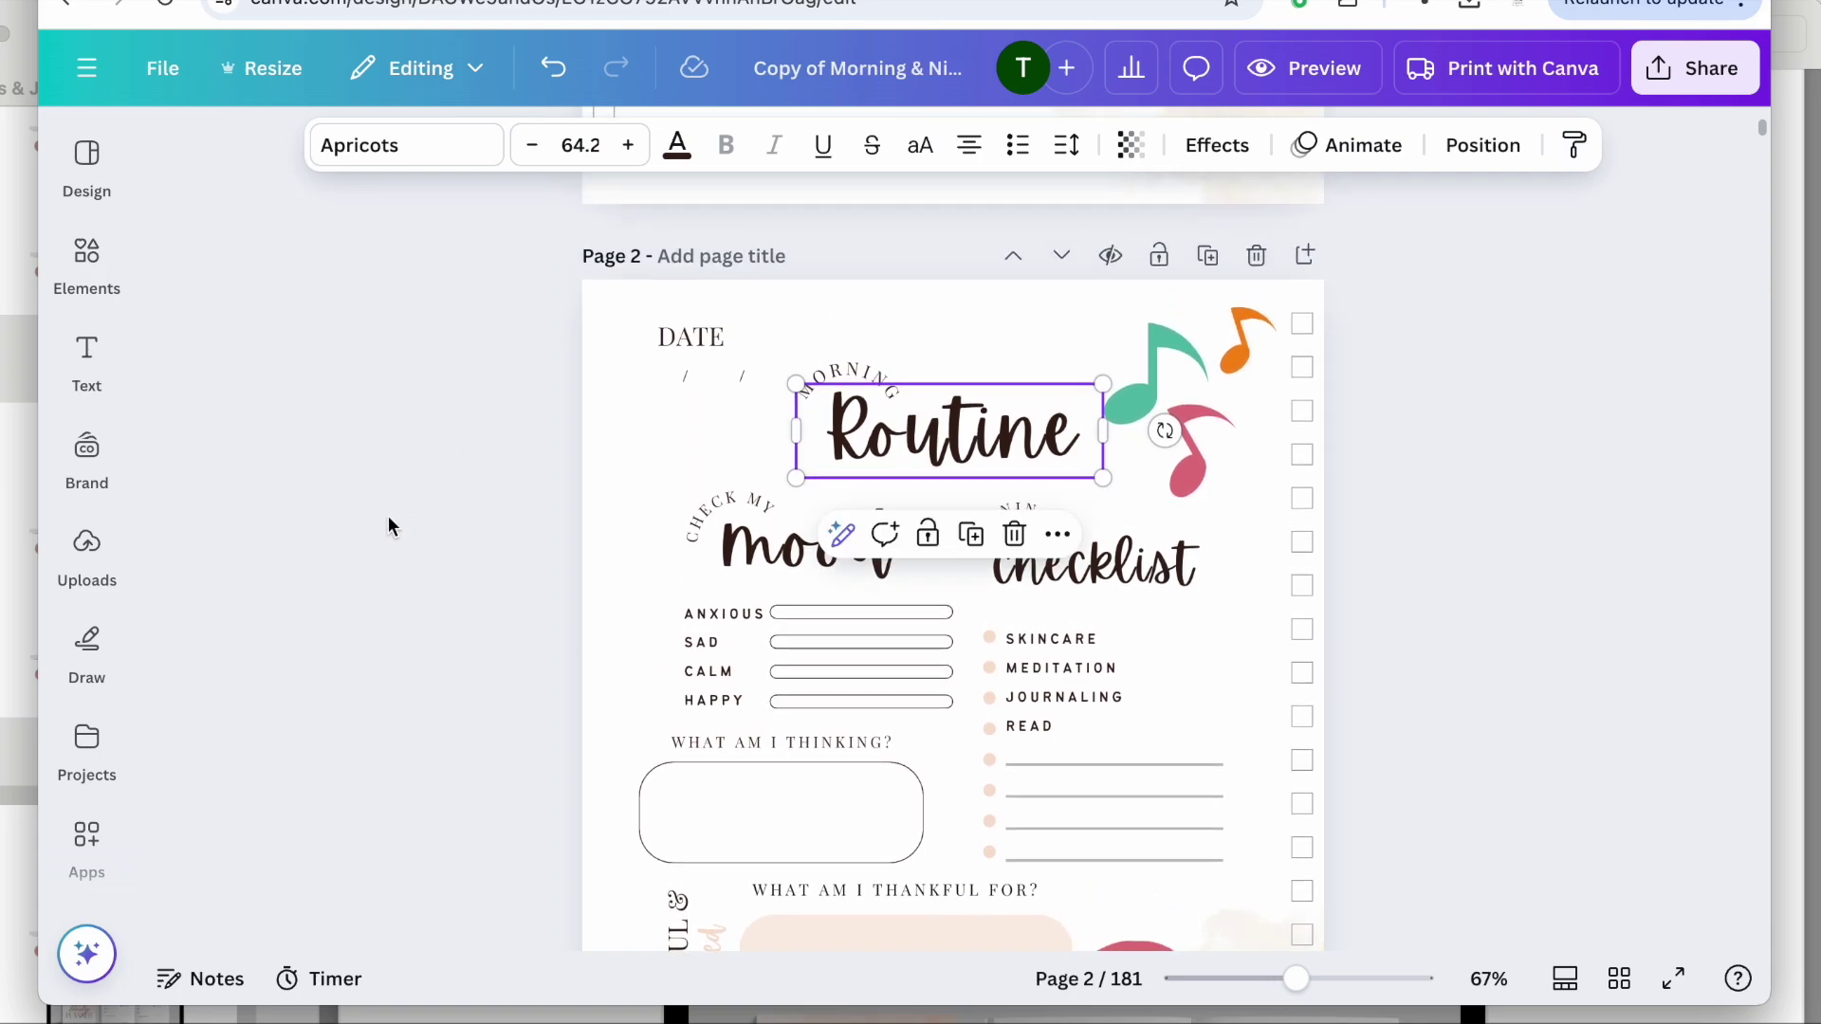
pyautogui.scroll(-7, 389, 520)
pyautogui.scroll(4, 389, 520)
pyautogui.scroll(3, 388, 518)
pyautogui.scroll(-1, 389, 518)
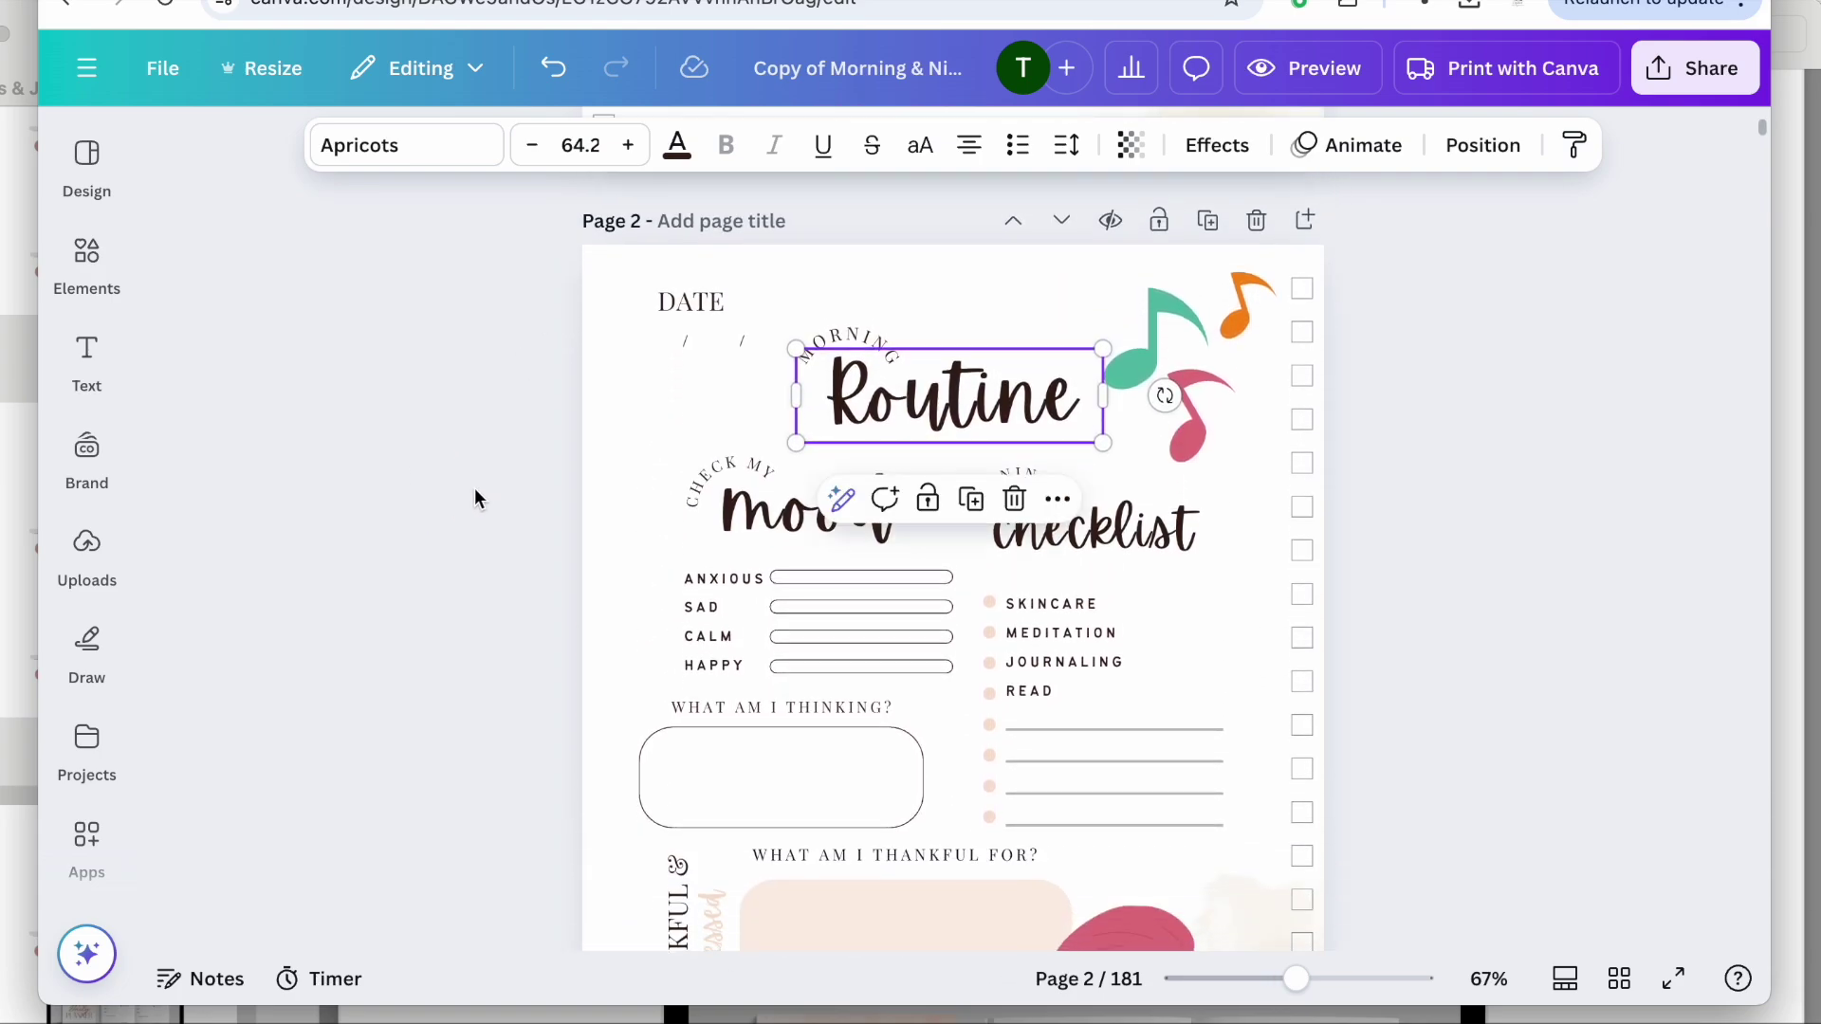
pyautogui.scroll(-3, 474, 489)
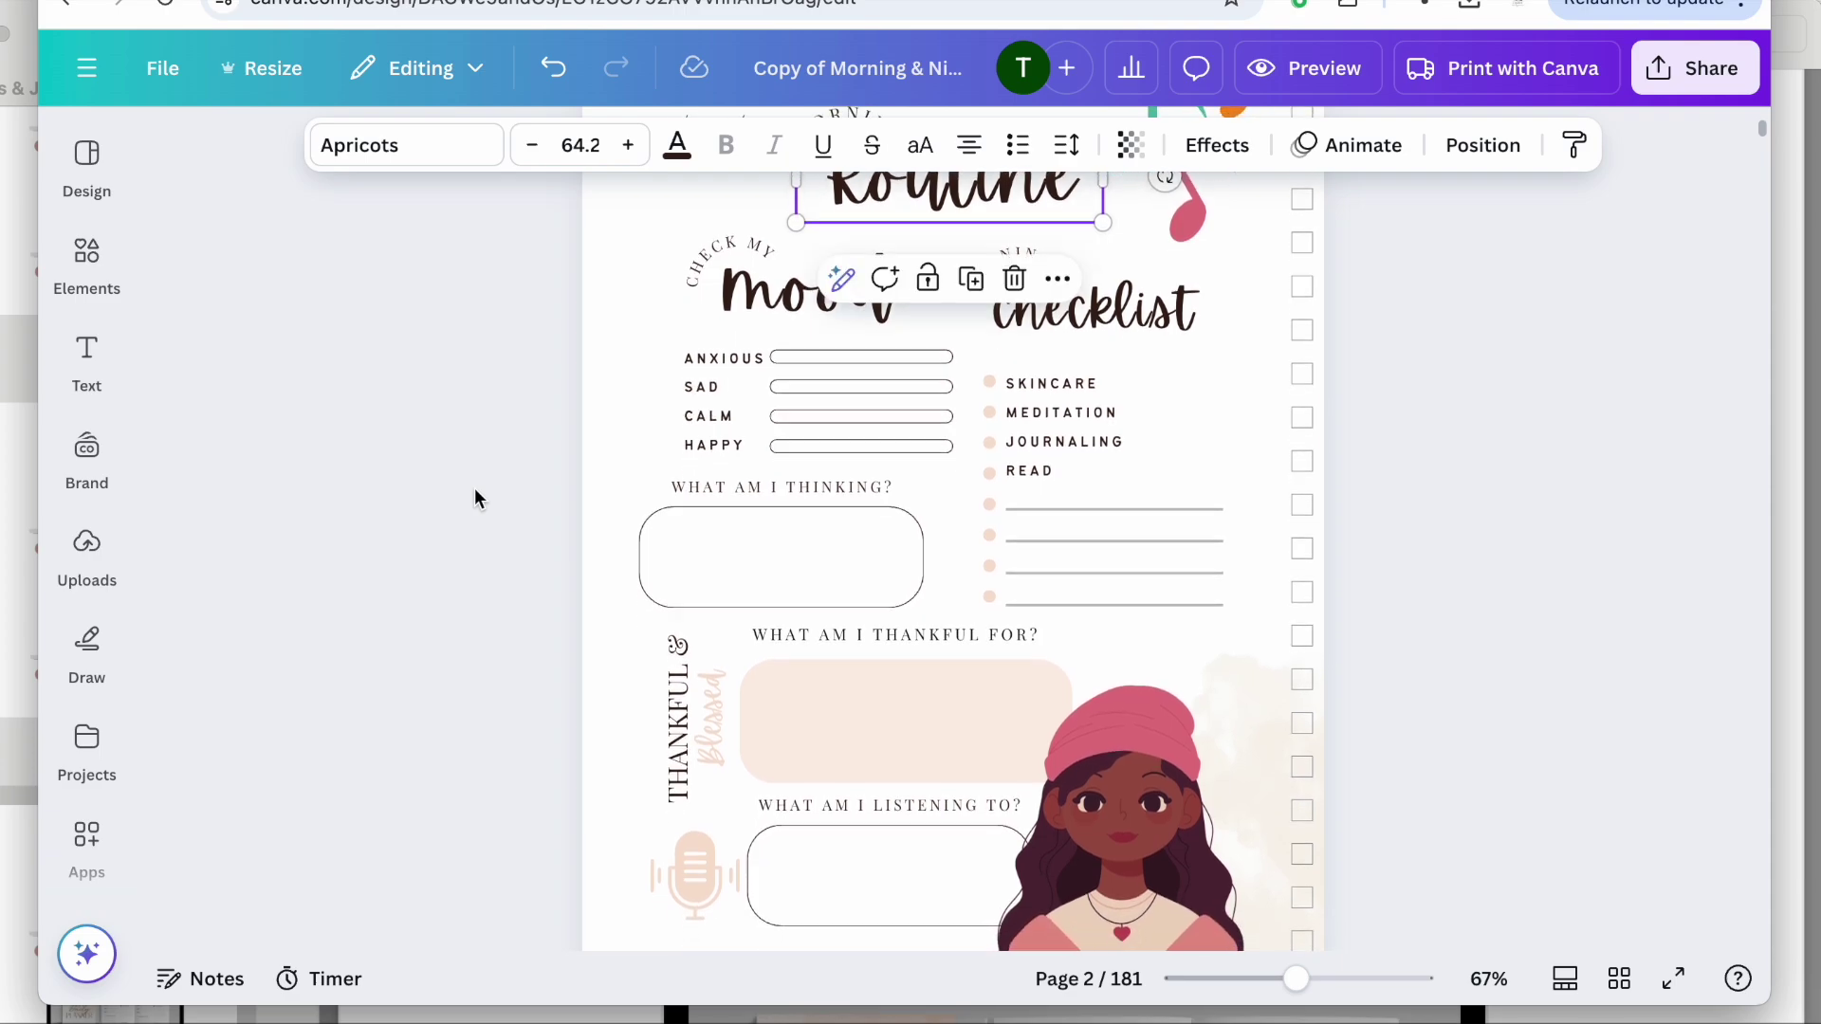
pyautogui.scroll(2, 474, 487)
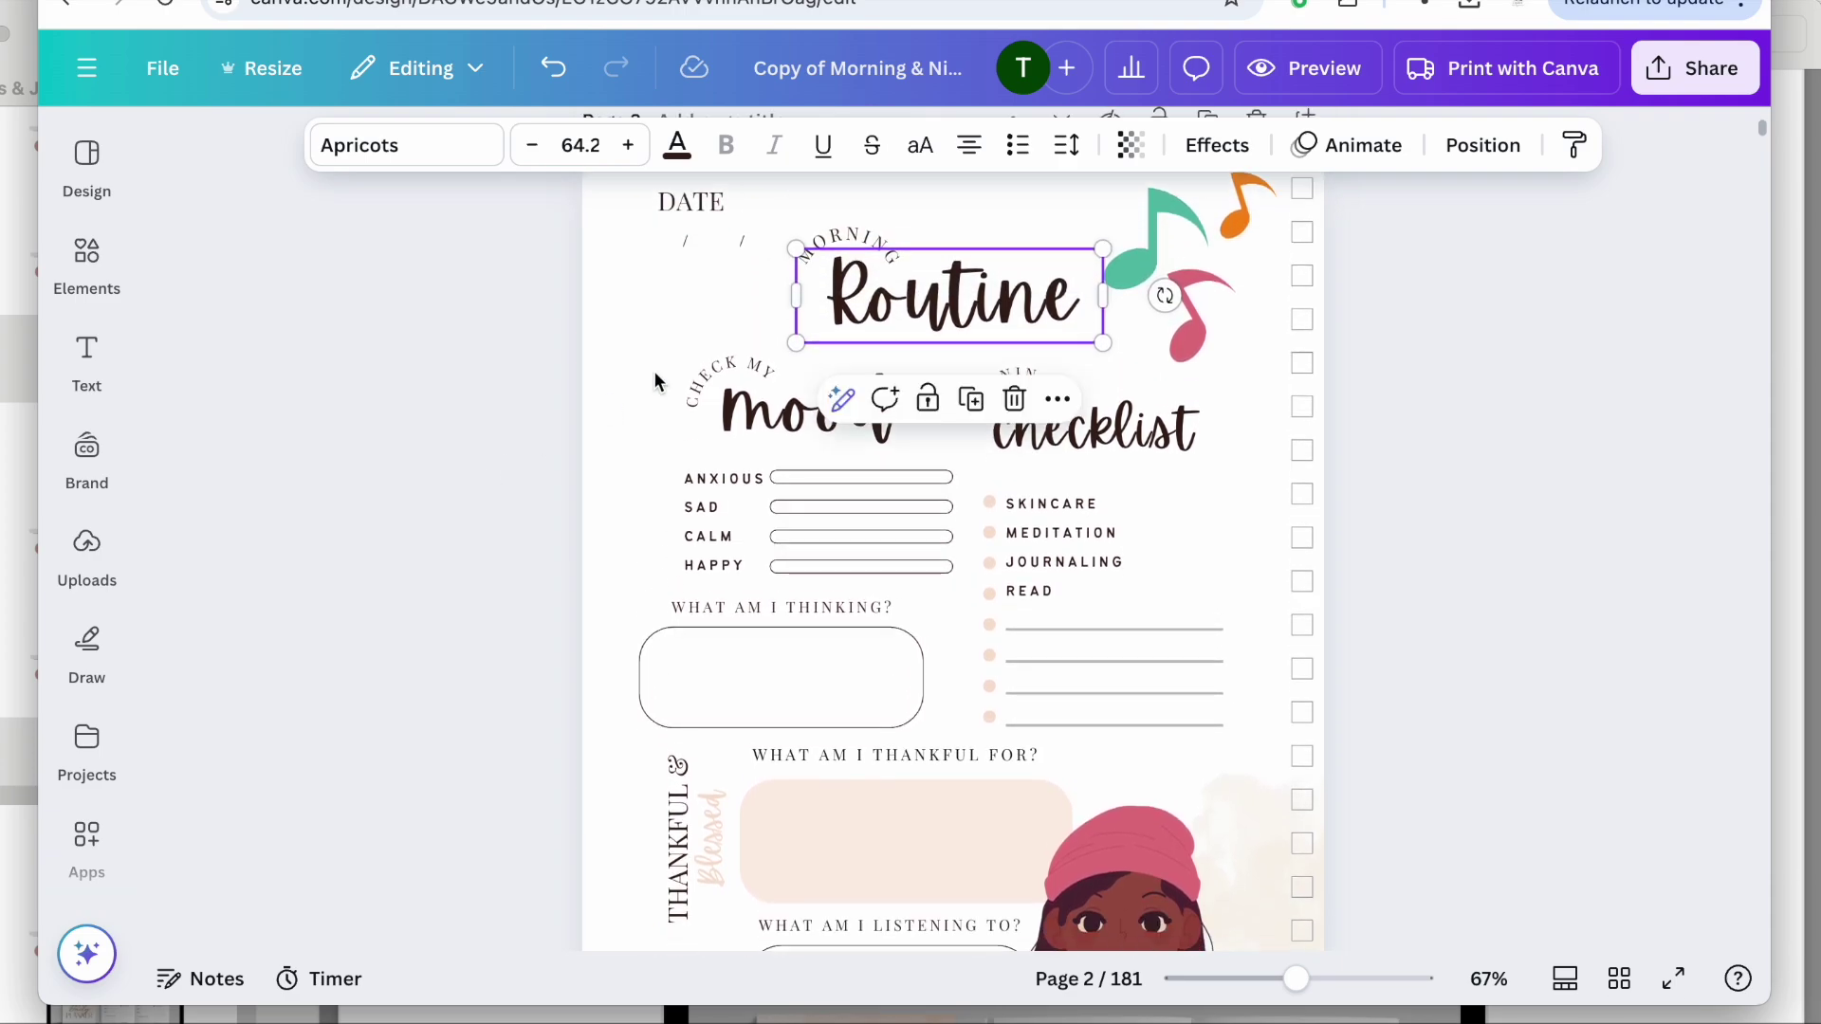
# Set MORNING in Schoolbell and replace Playfair Display with Schoolbell throughout the design.
pyautogui.click(858, 234)
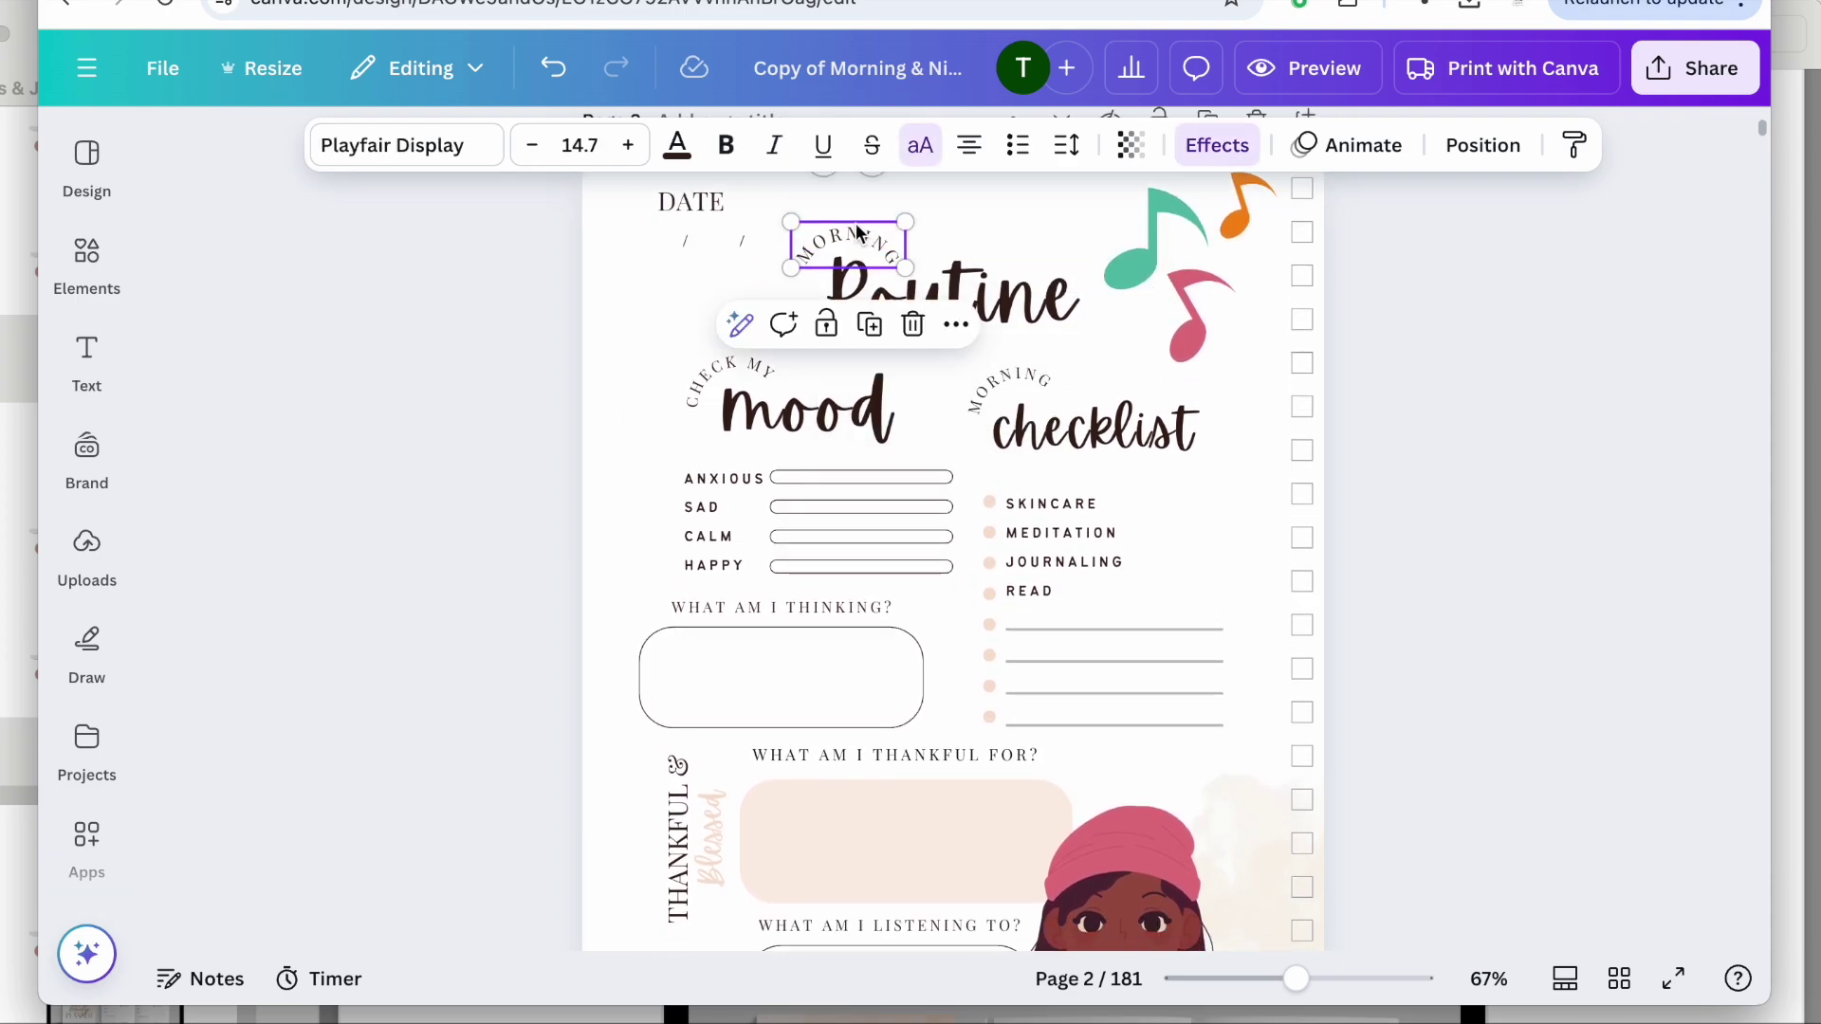
pyautogui.click(423, 145)
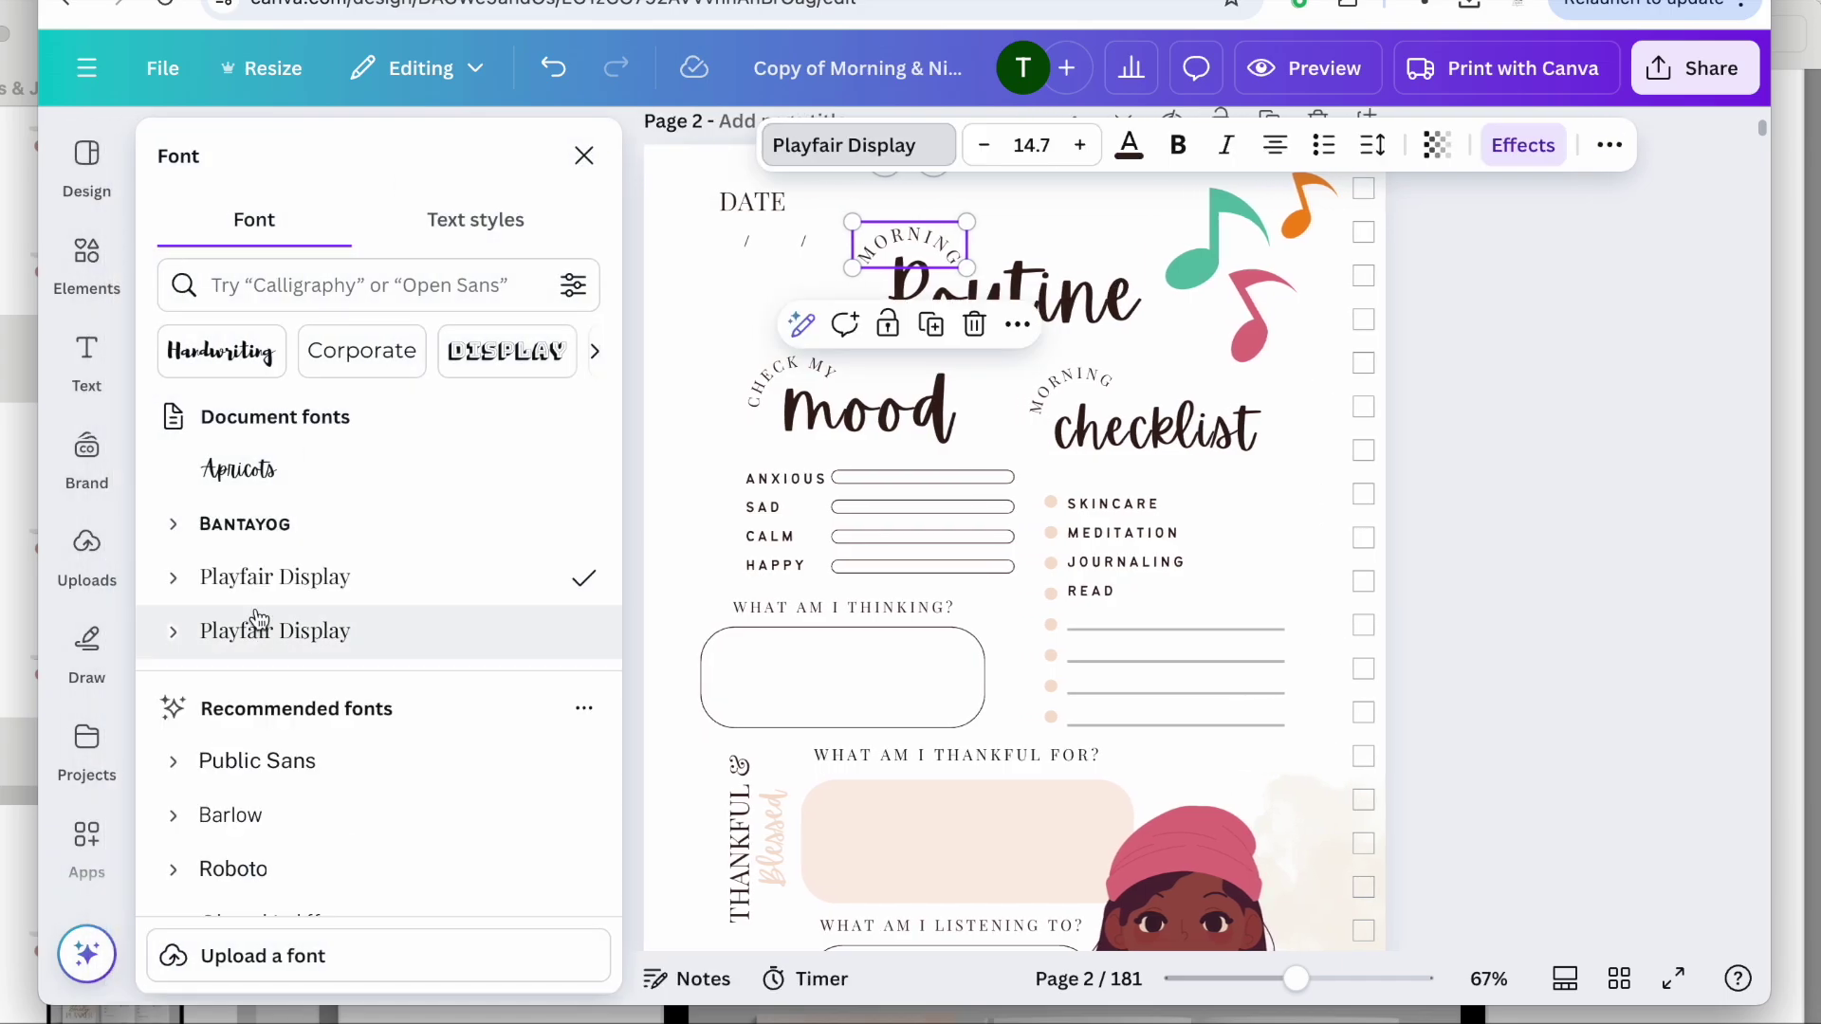
pyautogui.scroll(-5, 254, 623)
pyautogui.scroll(-2, 256, 626)
pyautogui.click(221, 701)
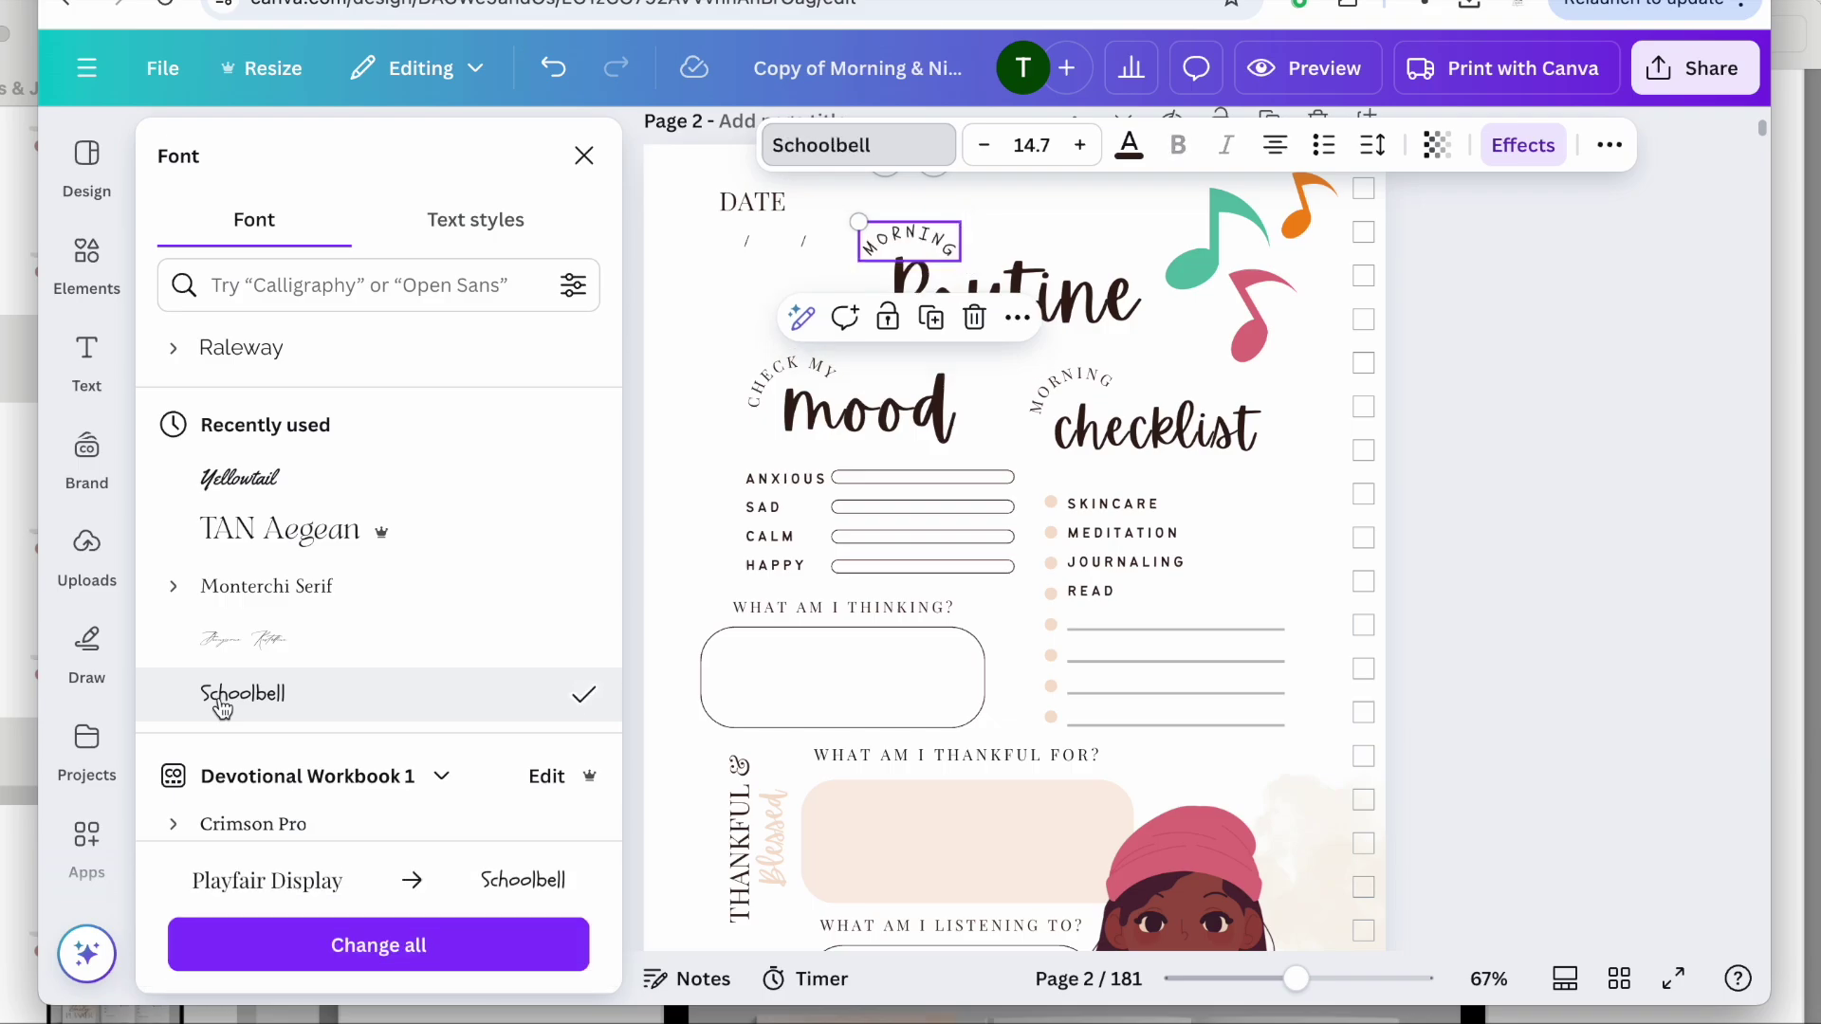
pyautogui.click(293, 949)
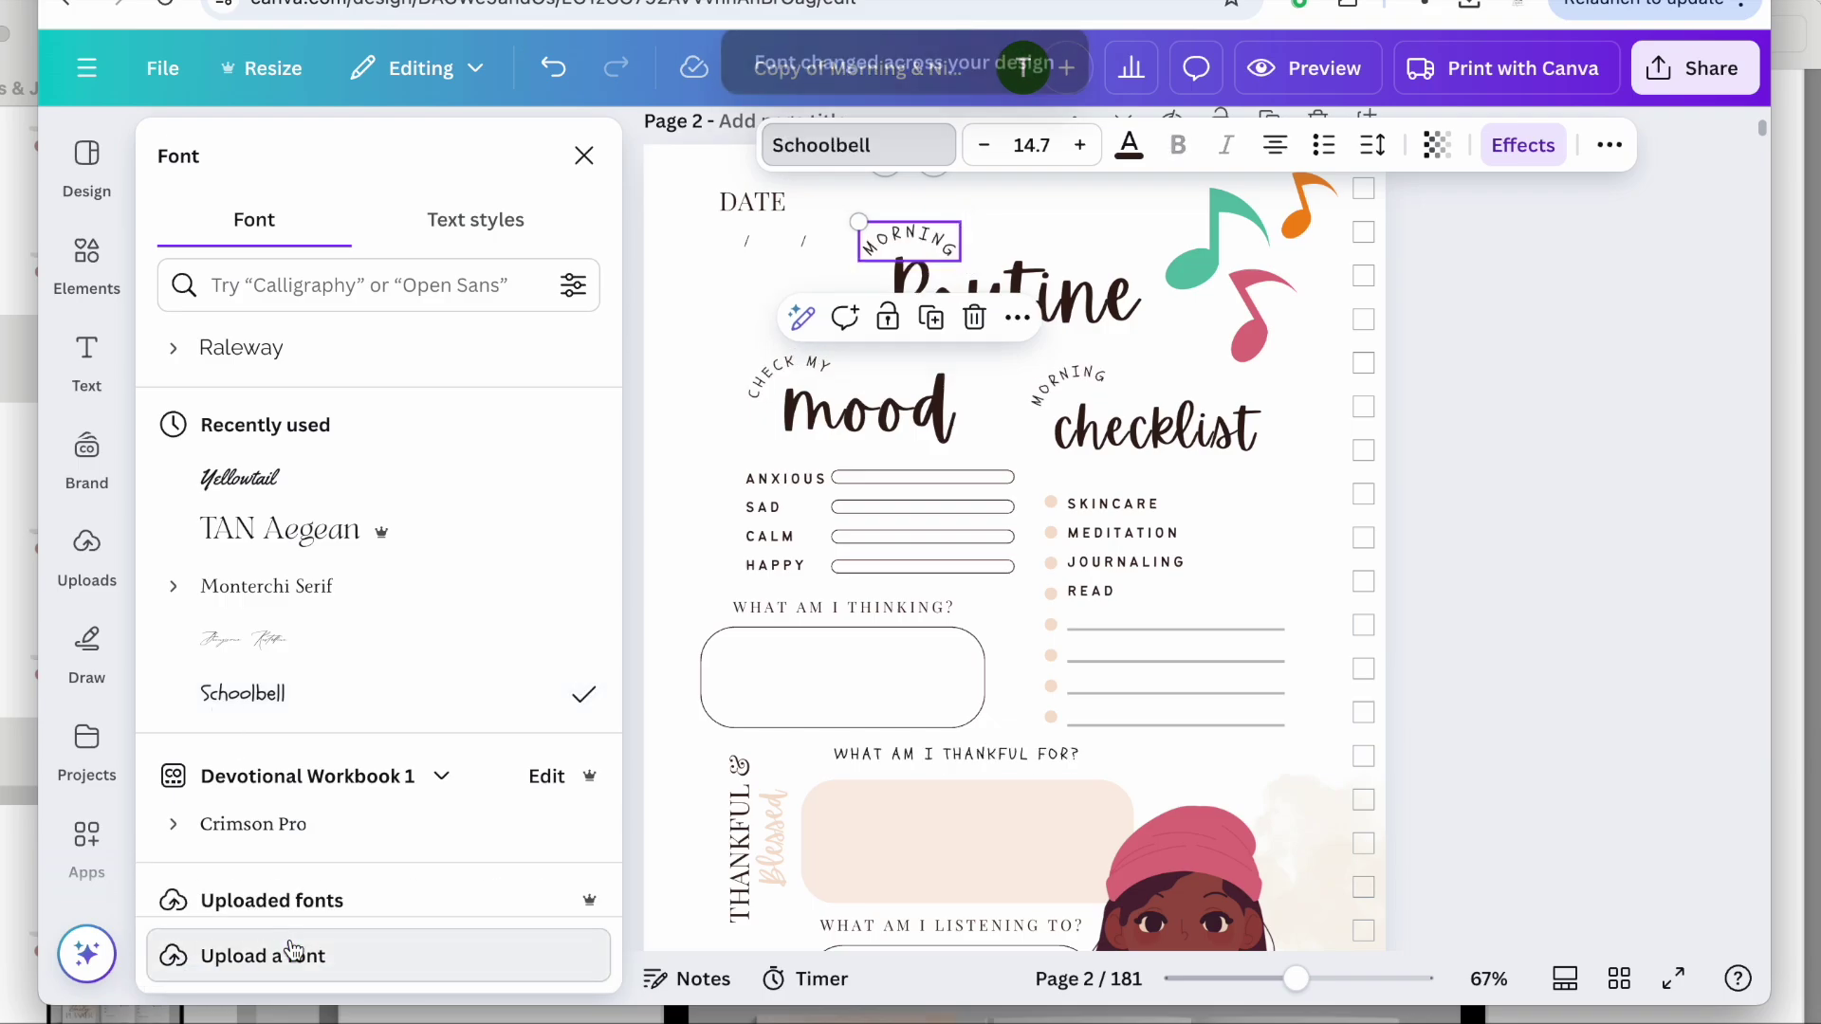
pyautogui.scroll(-2, 1492, 569)
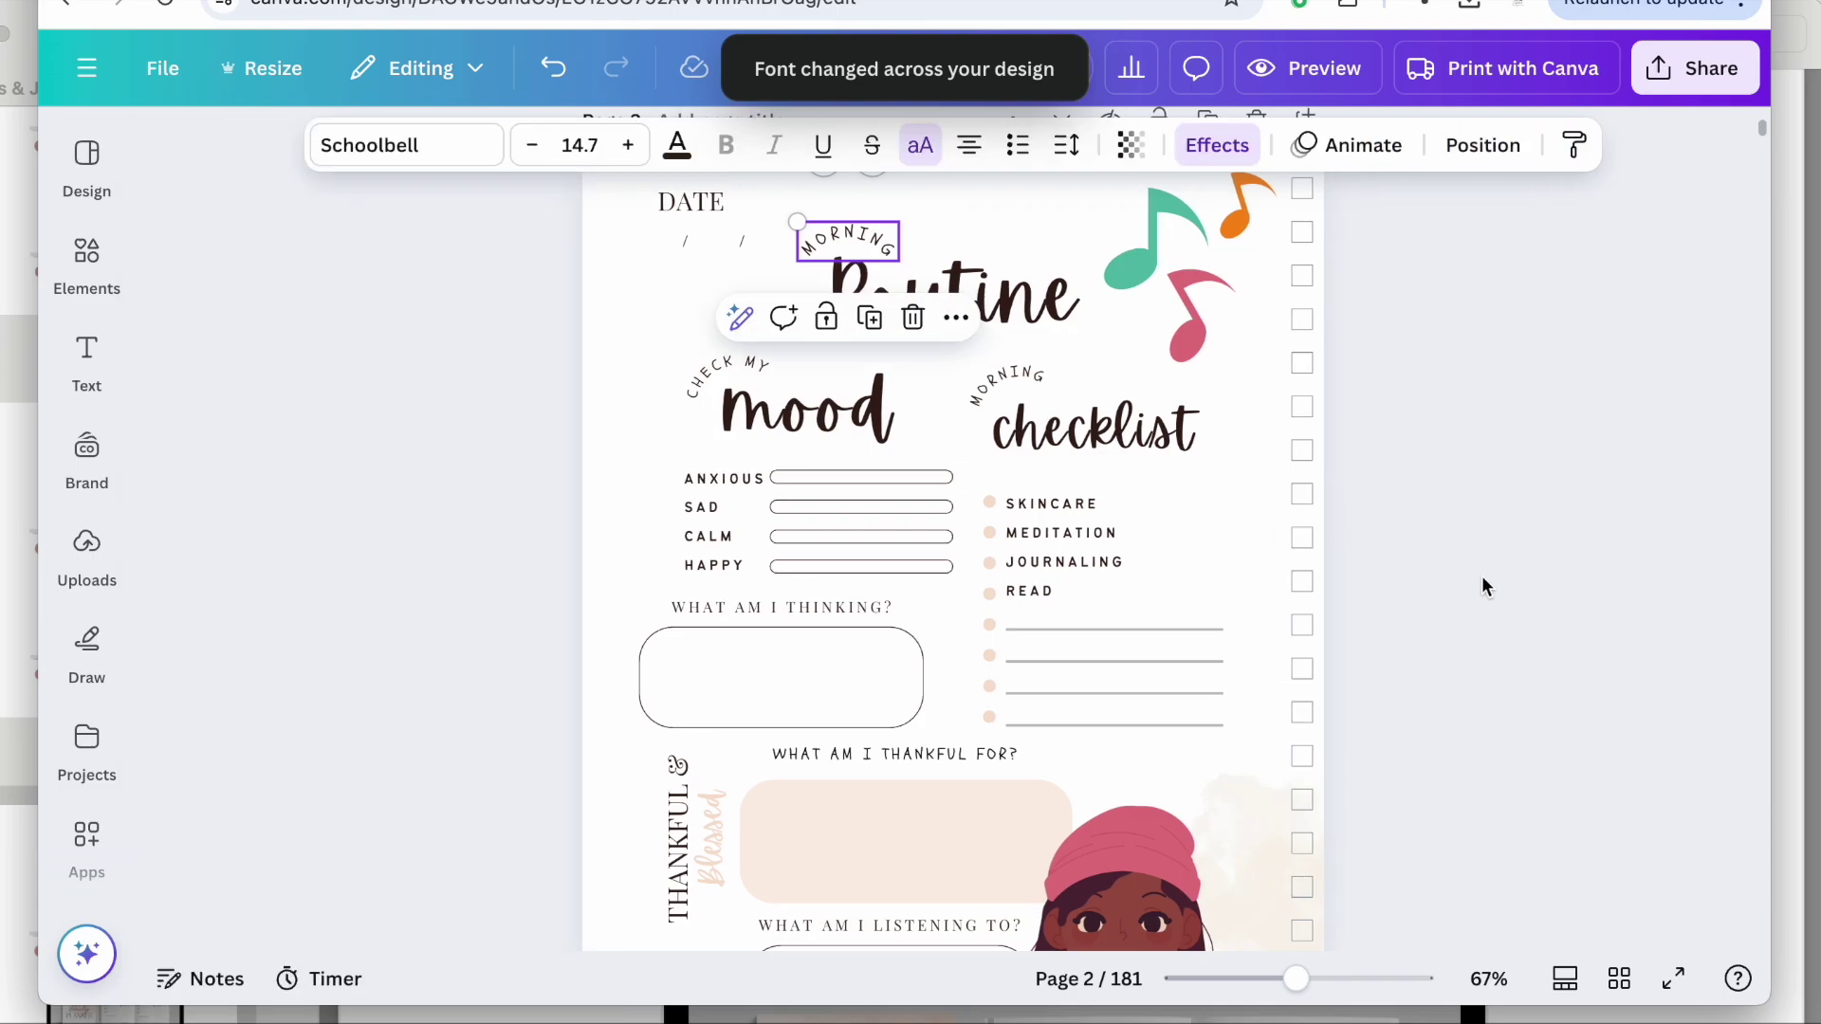
pyautogui.scroll(3, 1481, 577)
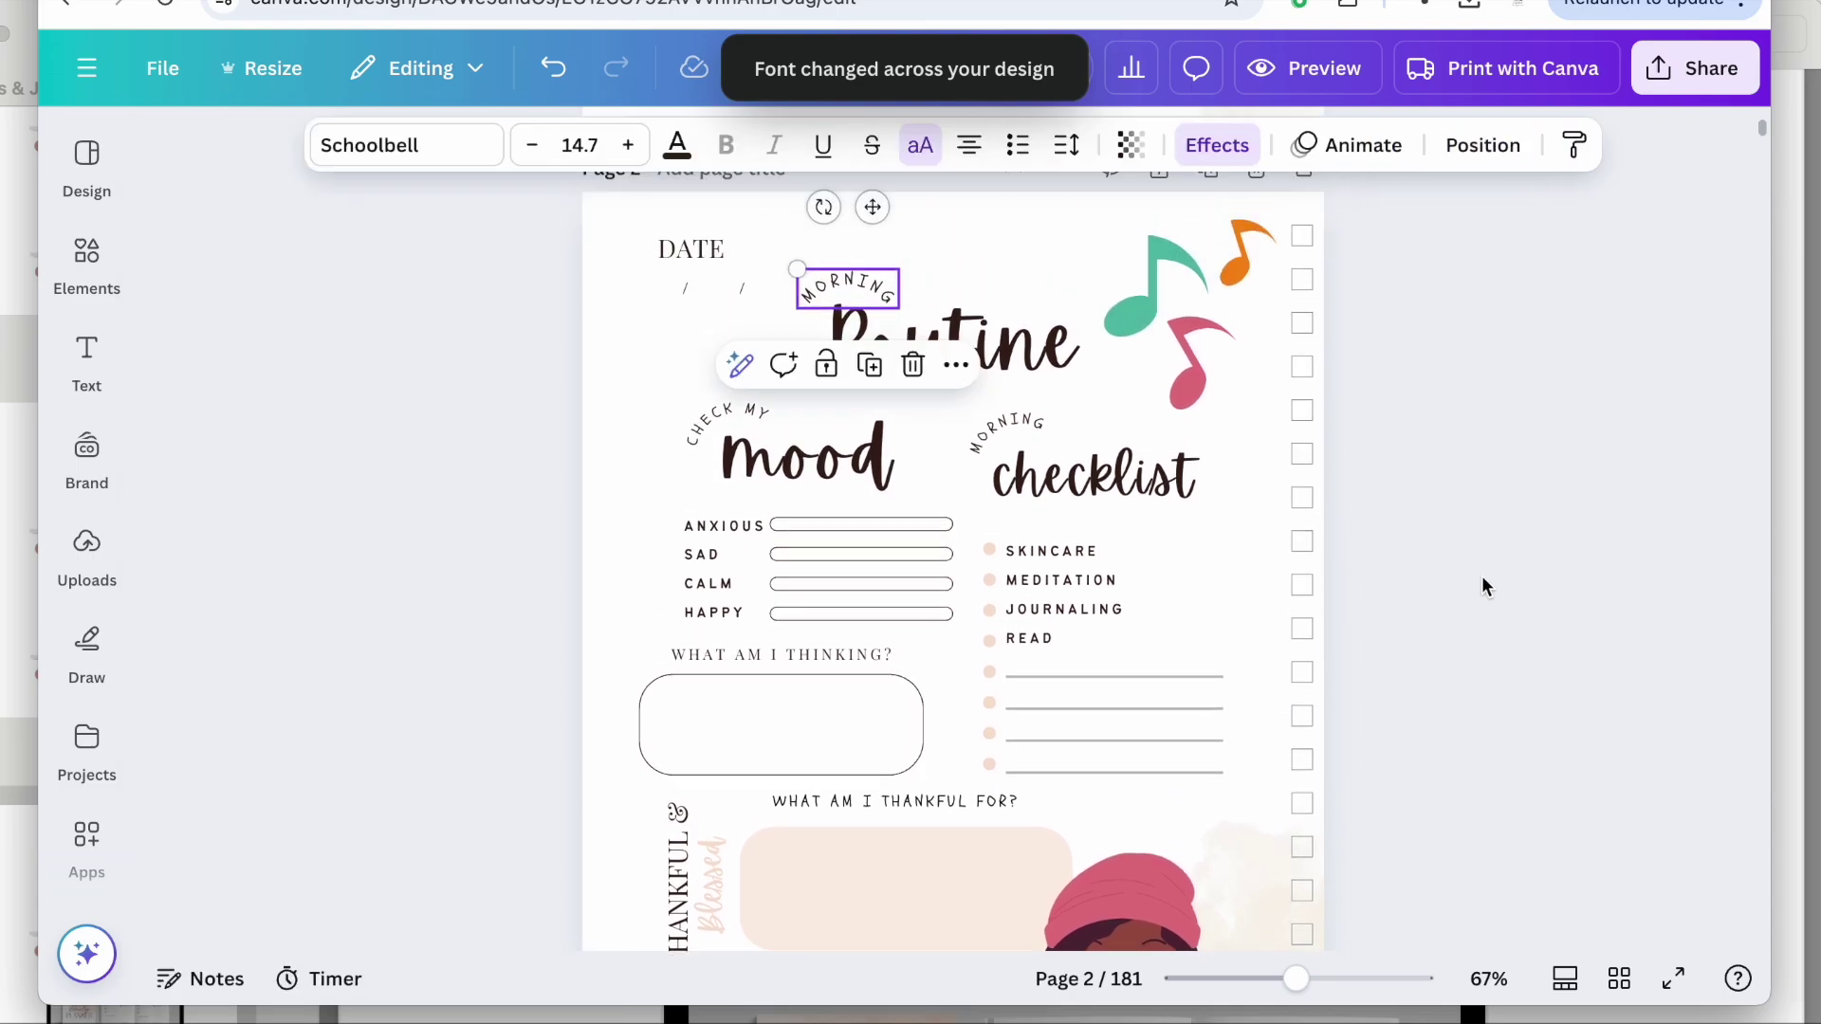
pyautogui.scroll(-2, 1481, 577)
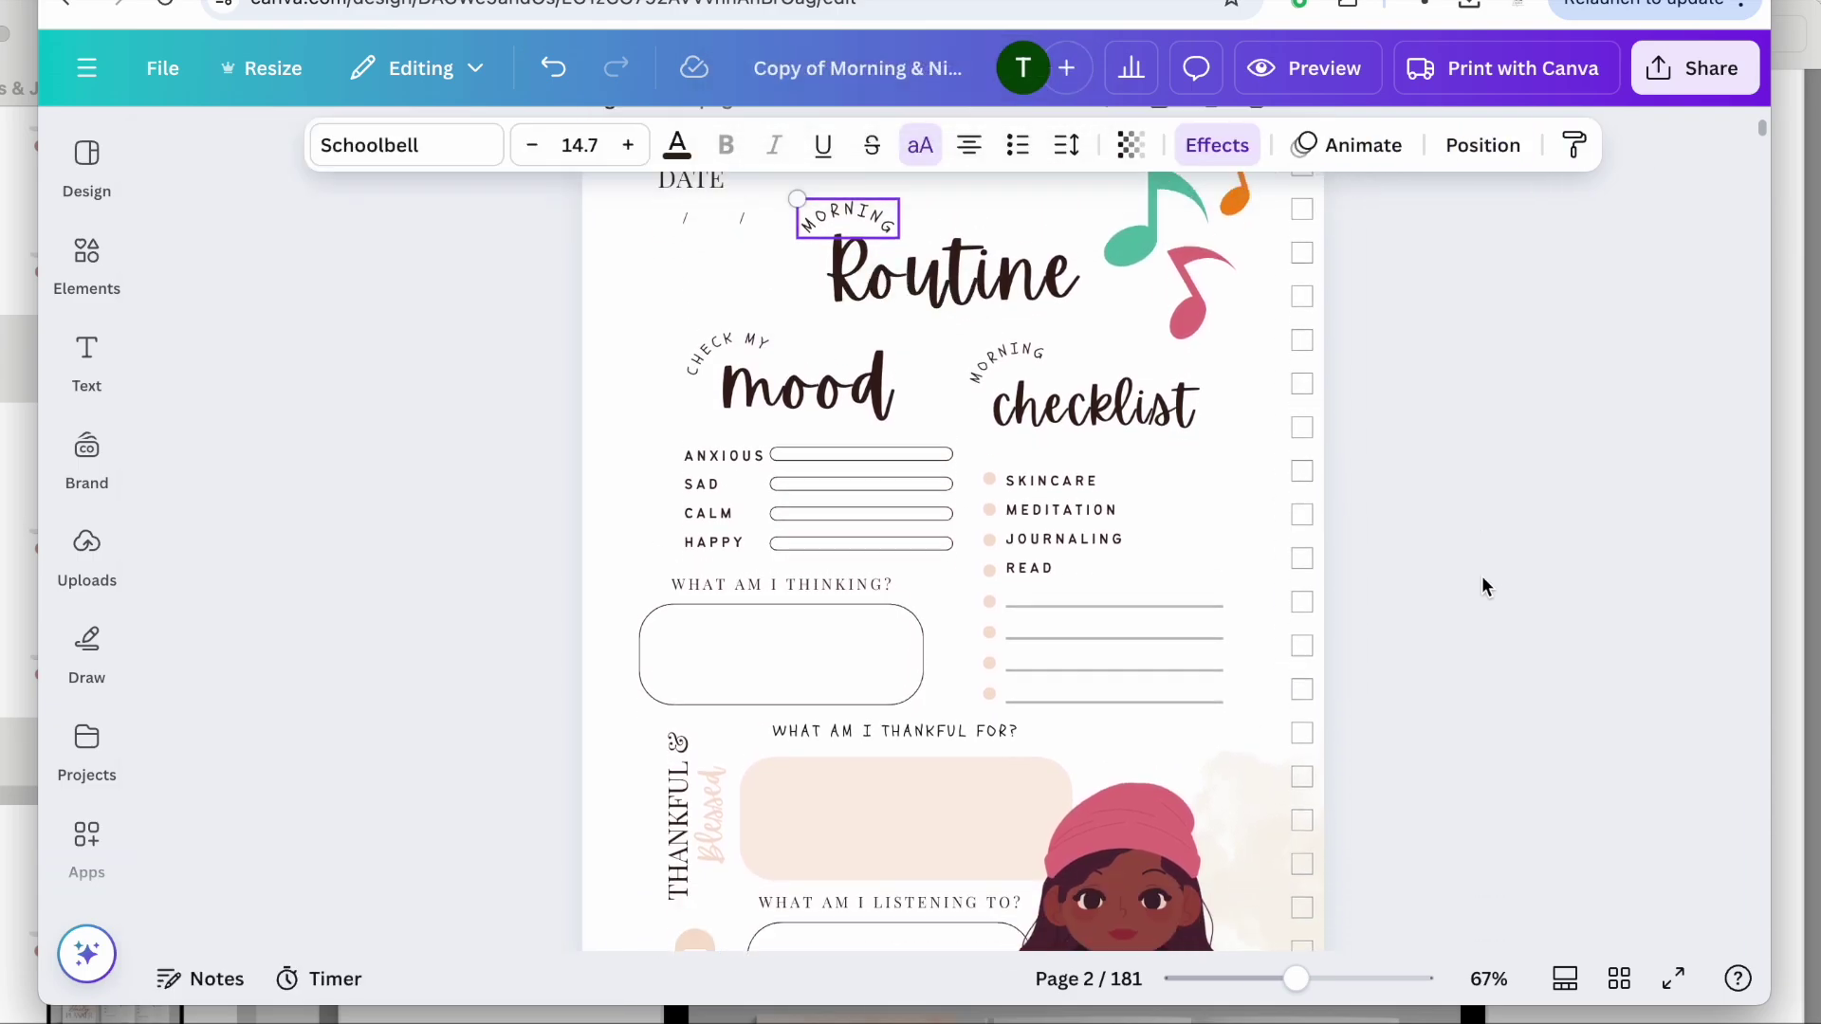
pyautogui.scroll(2, 1481, 577)
pyautogui.scroll(-4, 1481, 577)
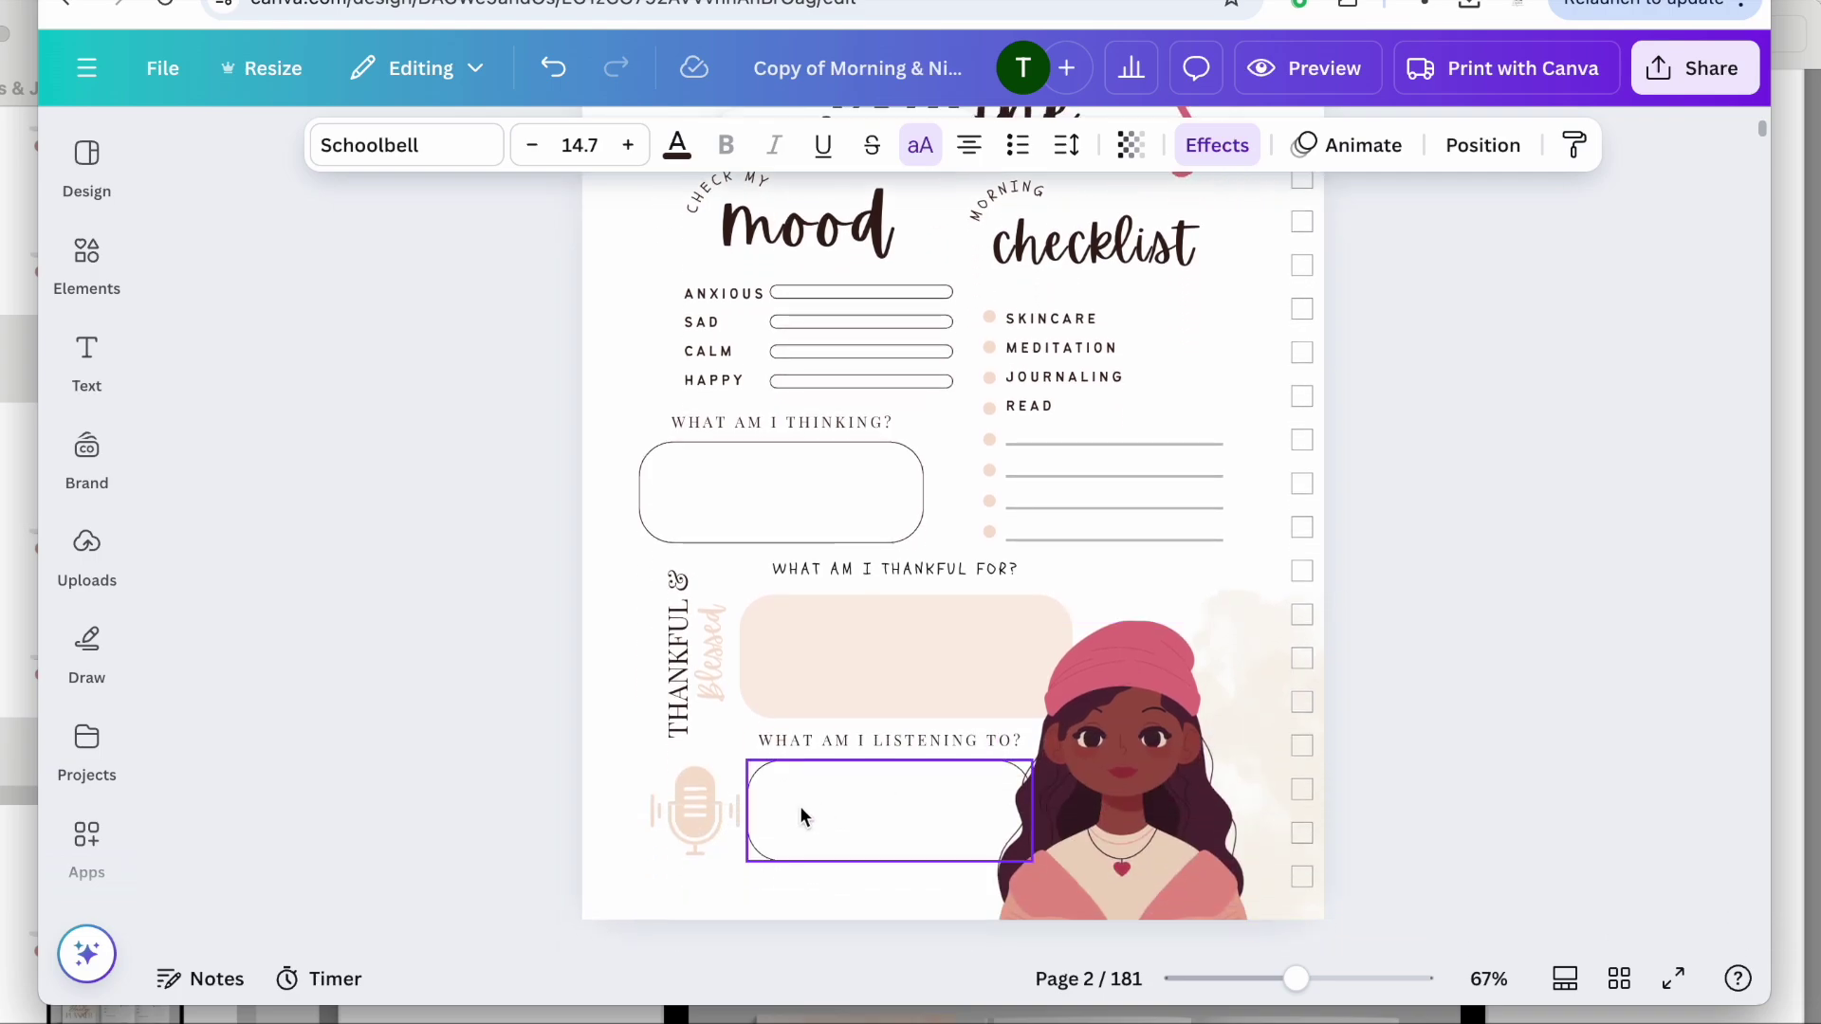
# Ungroup the vertical THANKFUL heading and set its text in Schoolbell.
pyautogui.click(672, 697)
pyautogui.click(626, 516)
pyautogui.click(543, 645)
pyautogui.click(676, 626)
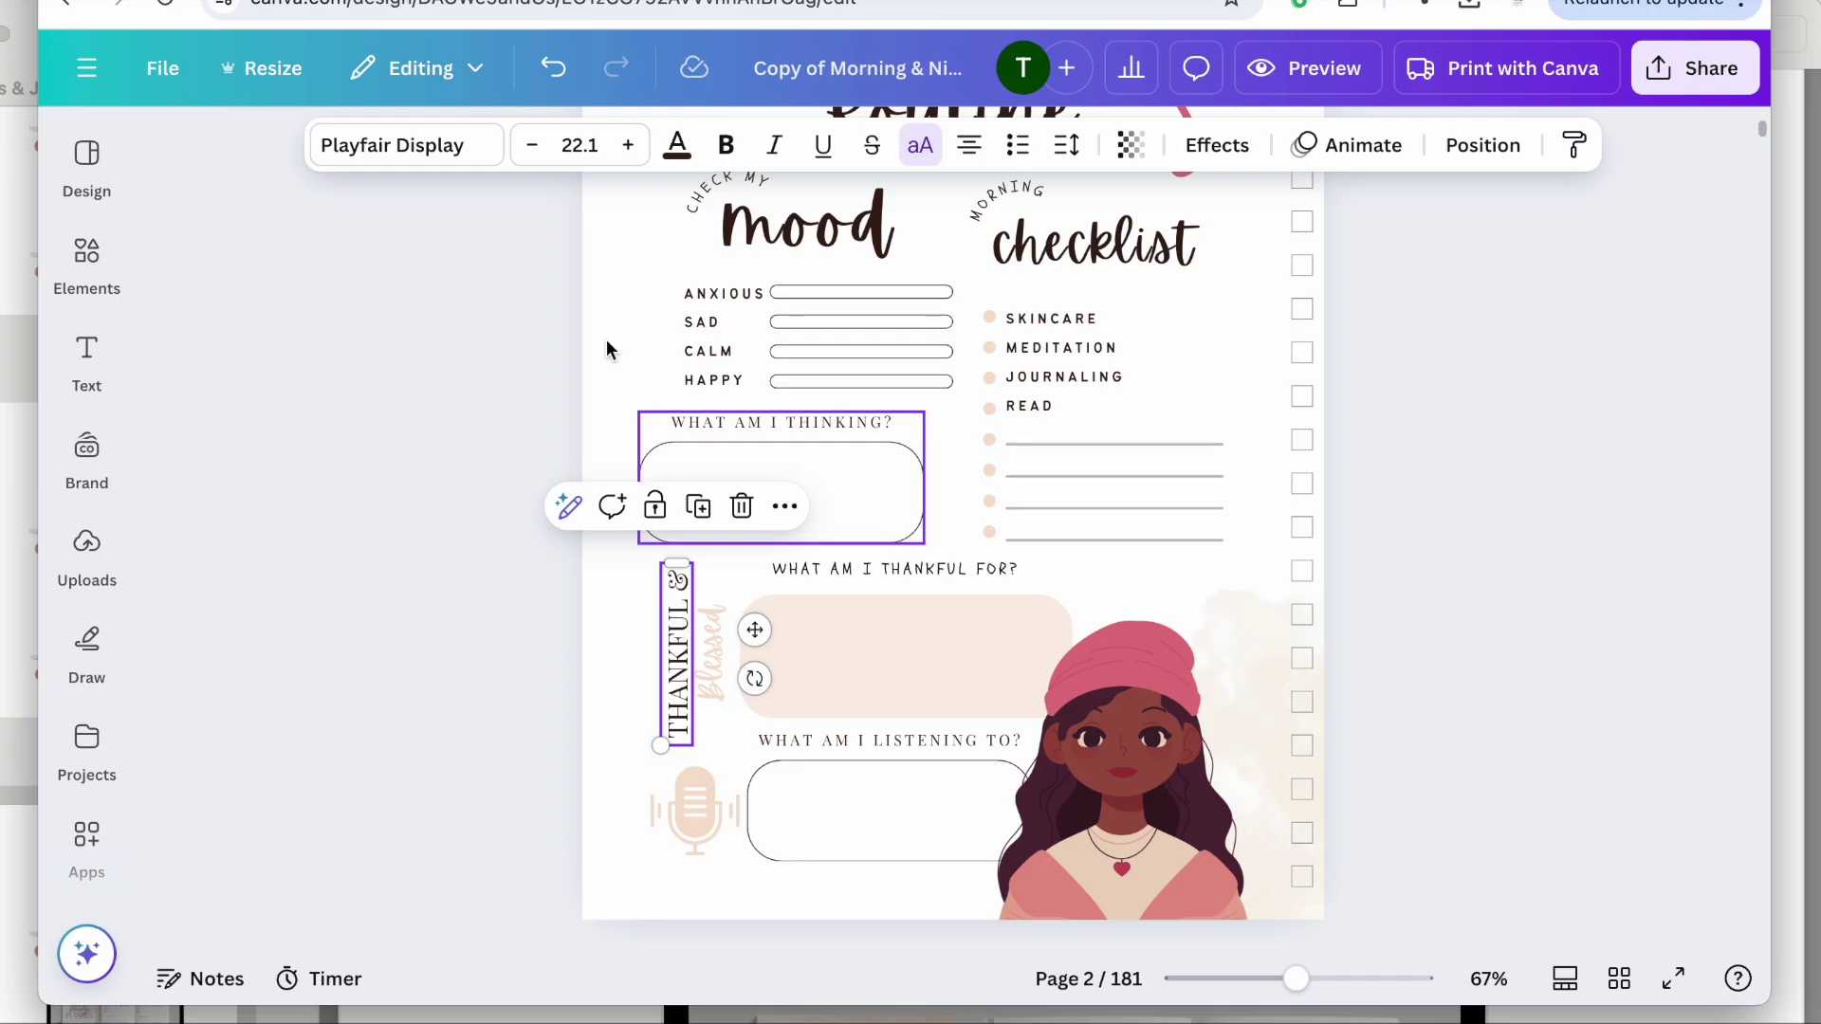
pyautogui.click(443, 152)
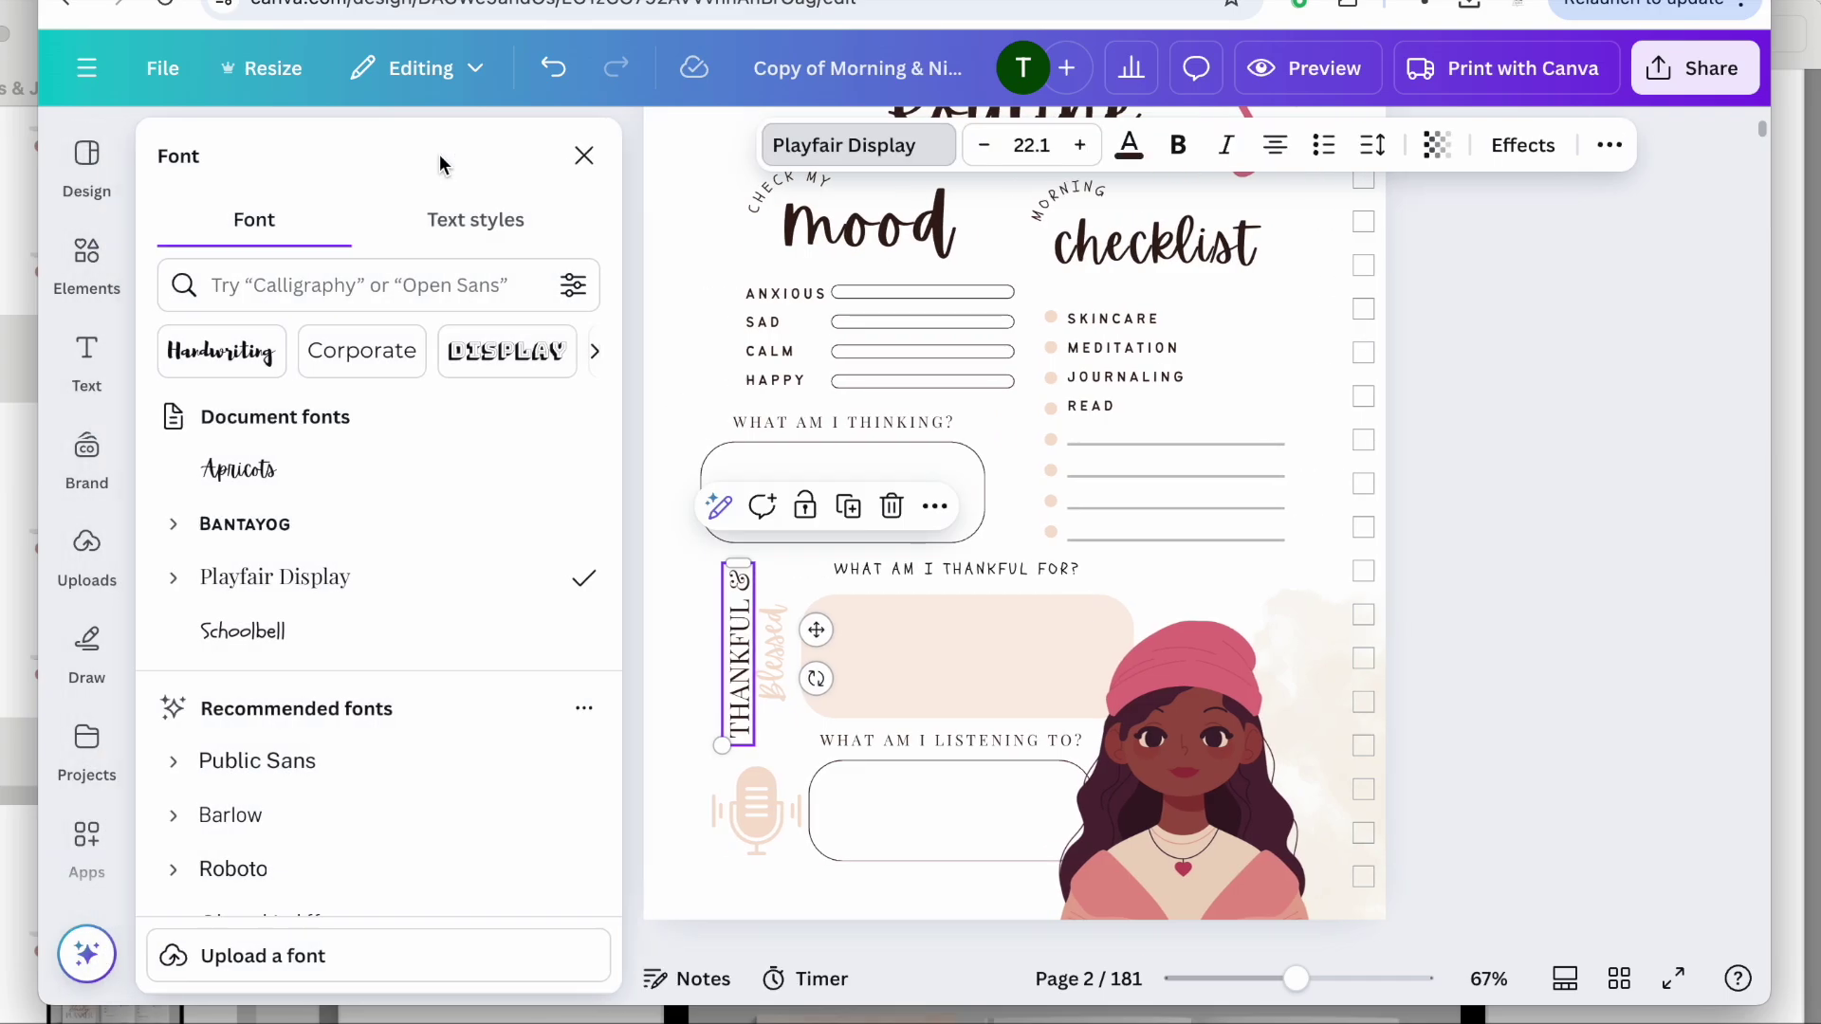
pyautogui.click(243, 635)
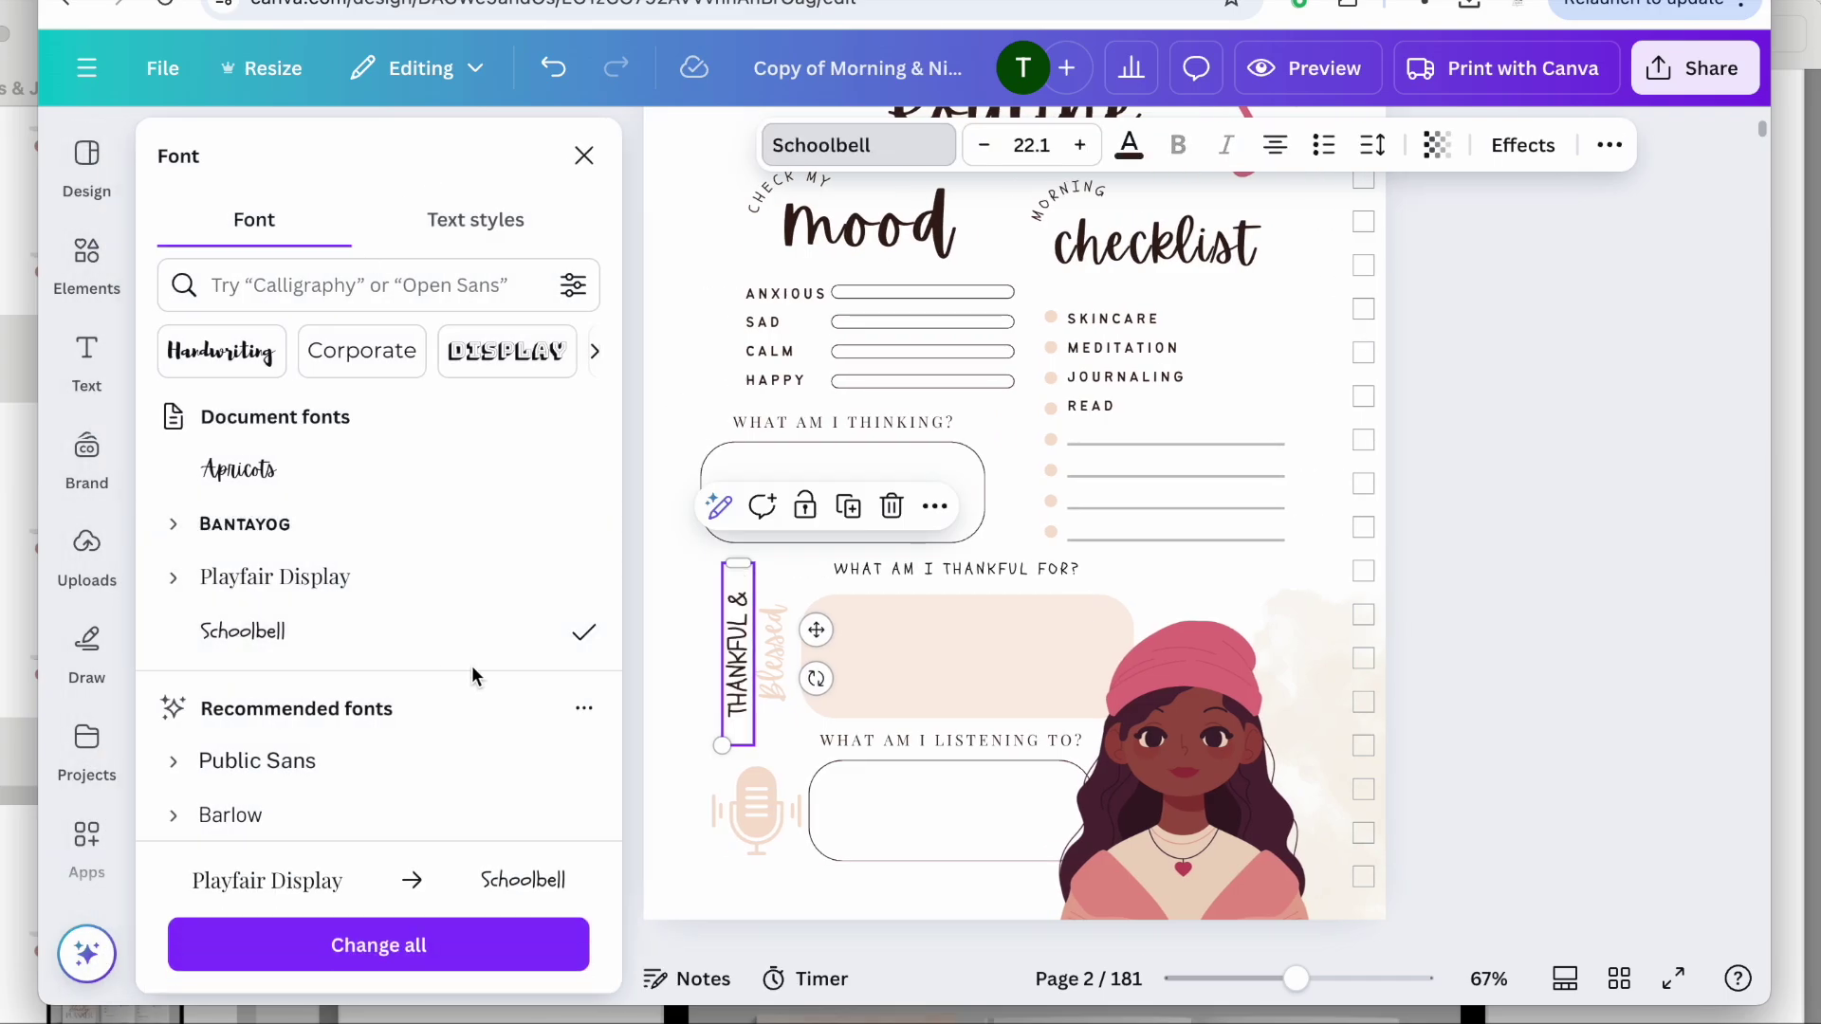
pyautogui.click(707, 711)
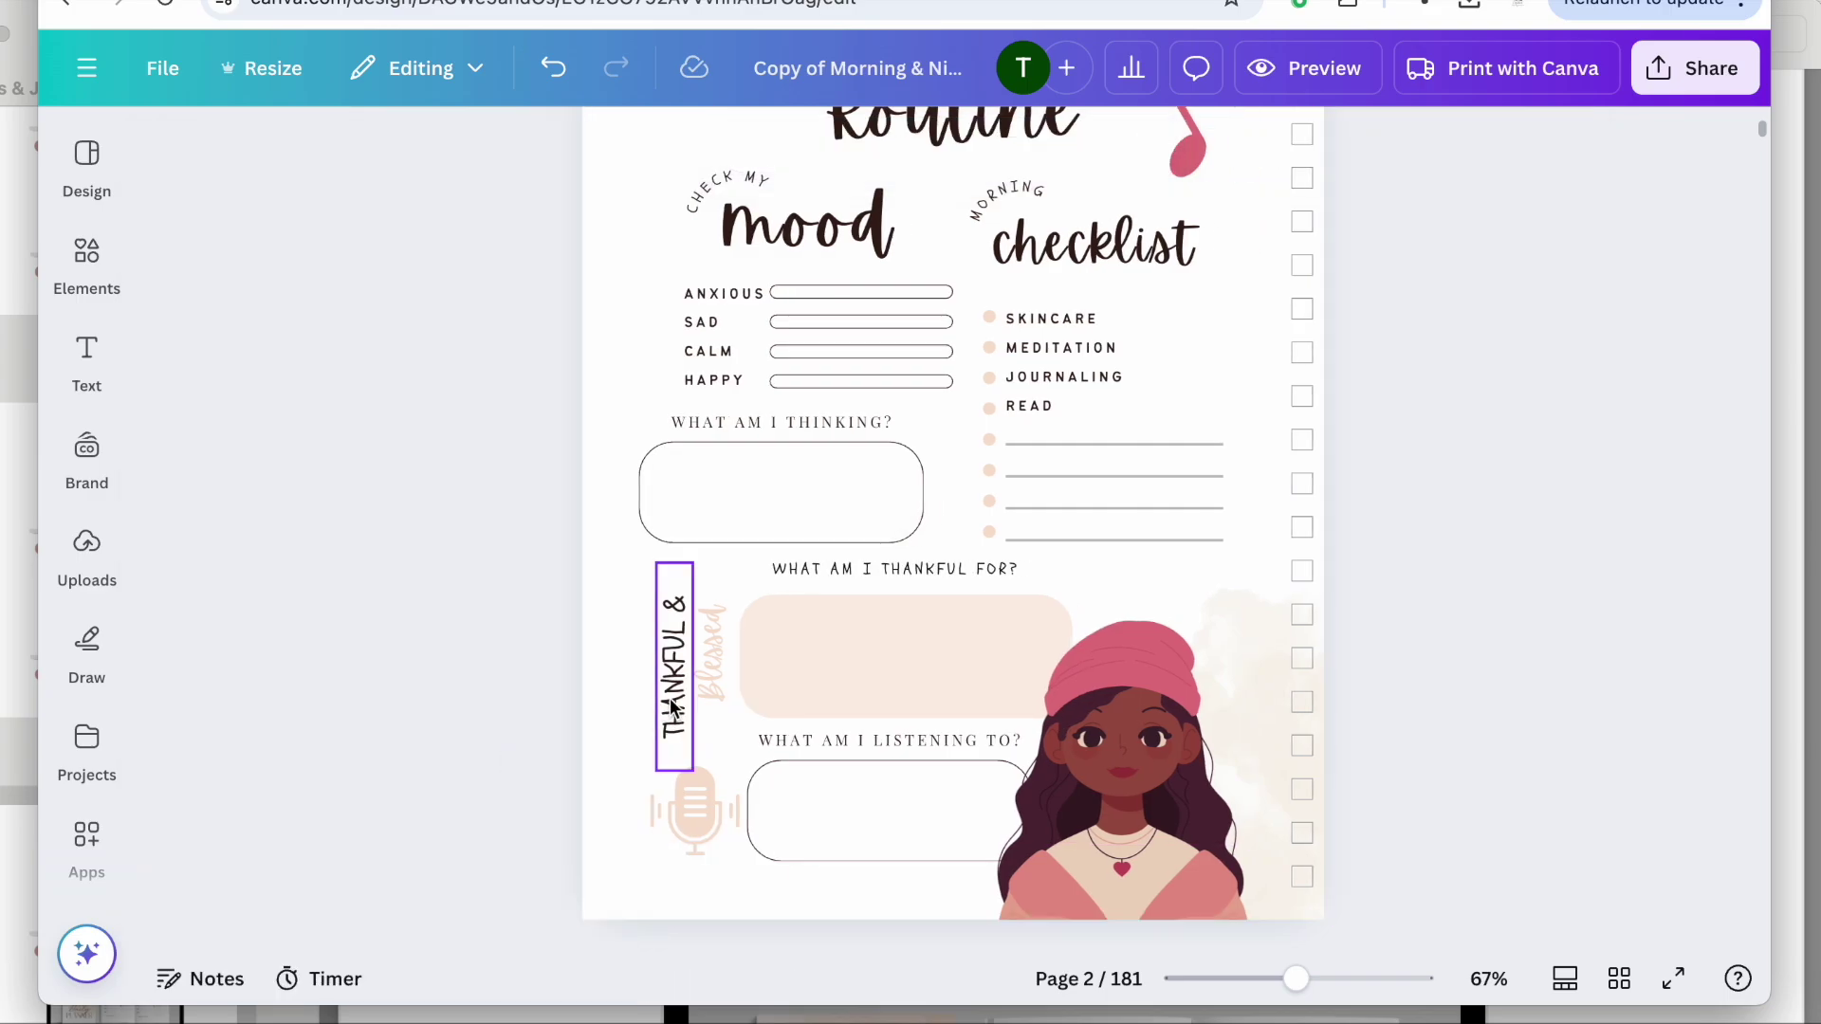
pyautogui.scroll(-1, 431, 722)
pyautogui.click(697, 808)
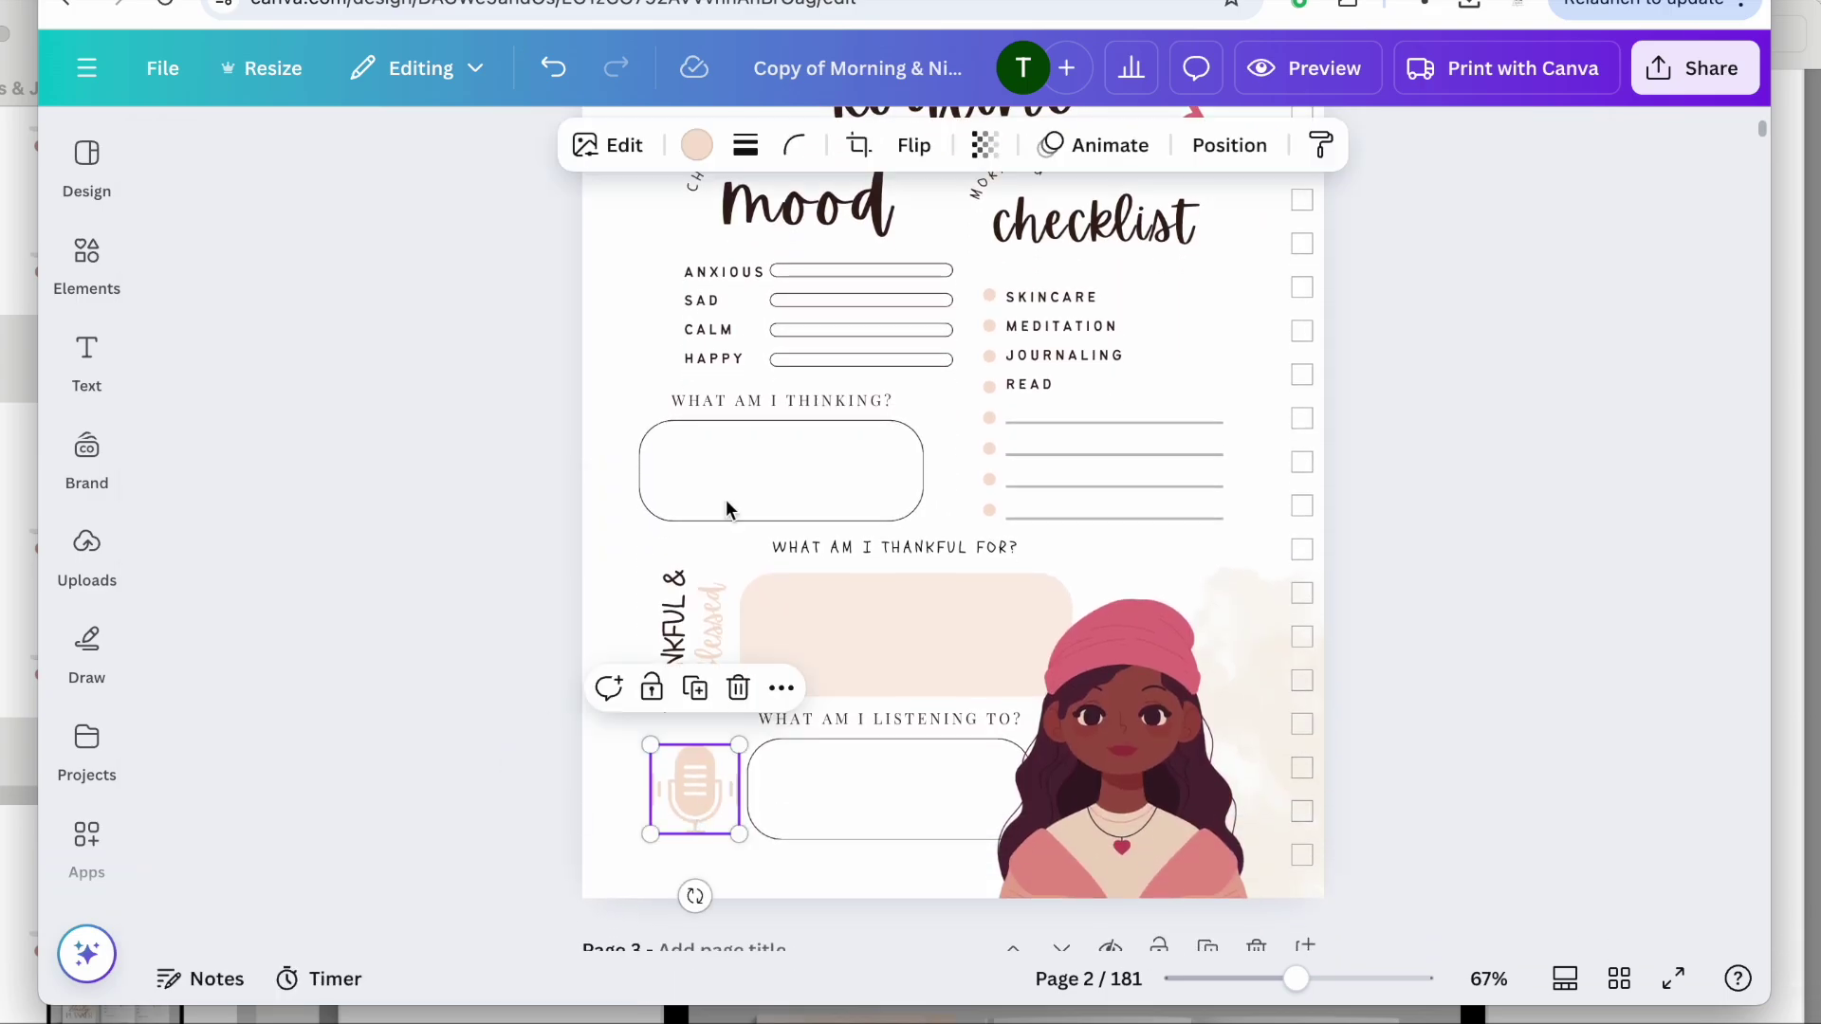
# Search Elements for 'cell phone' and add the vibrating phone graphic to the page.
pyautogui.scroll(4, 525, 326)
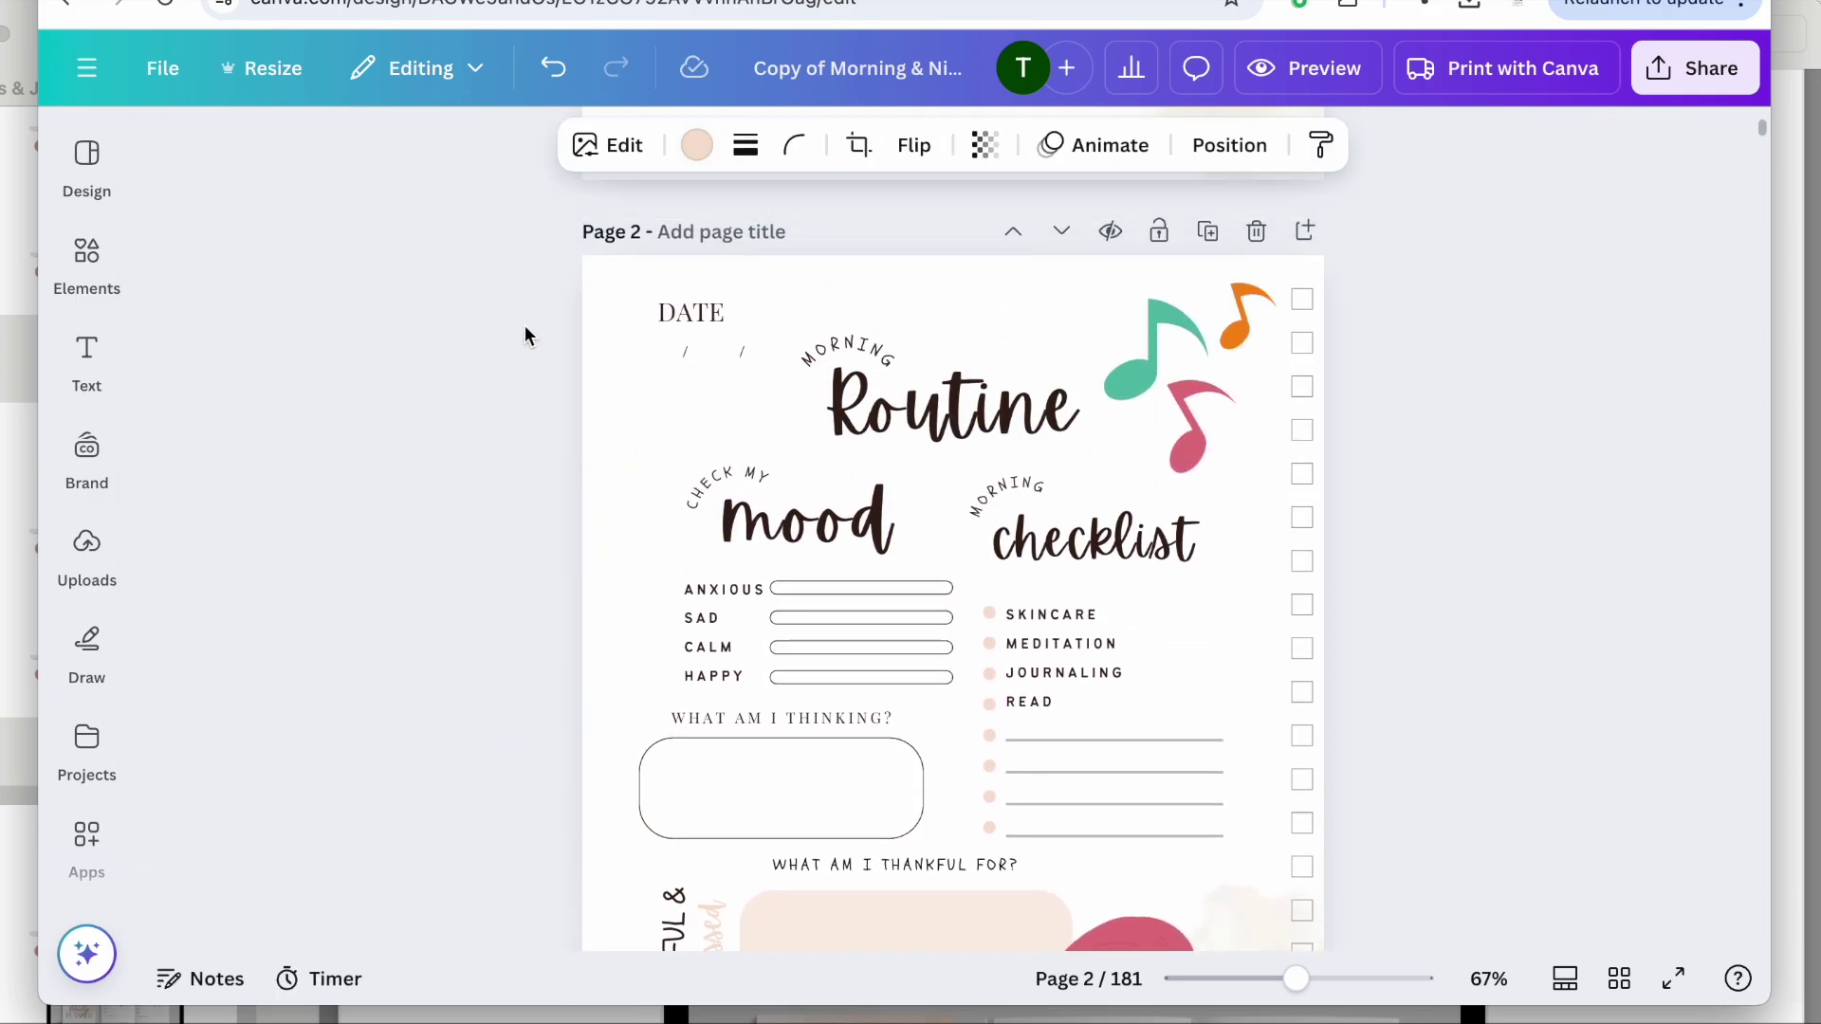
pyautogui.scroll(-6, 526, 325)
pyautogui.scroll(6, 526, 326)
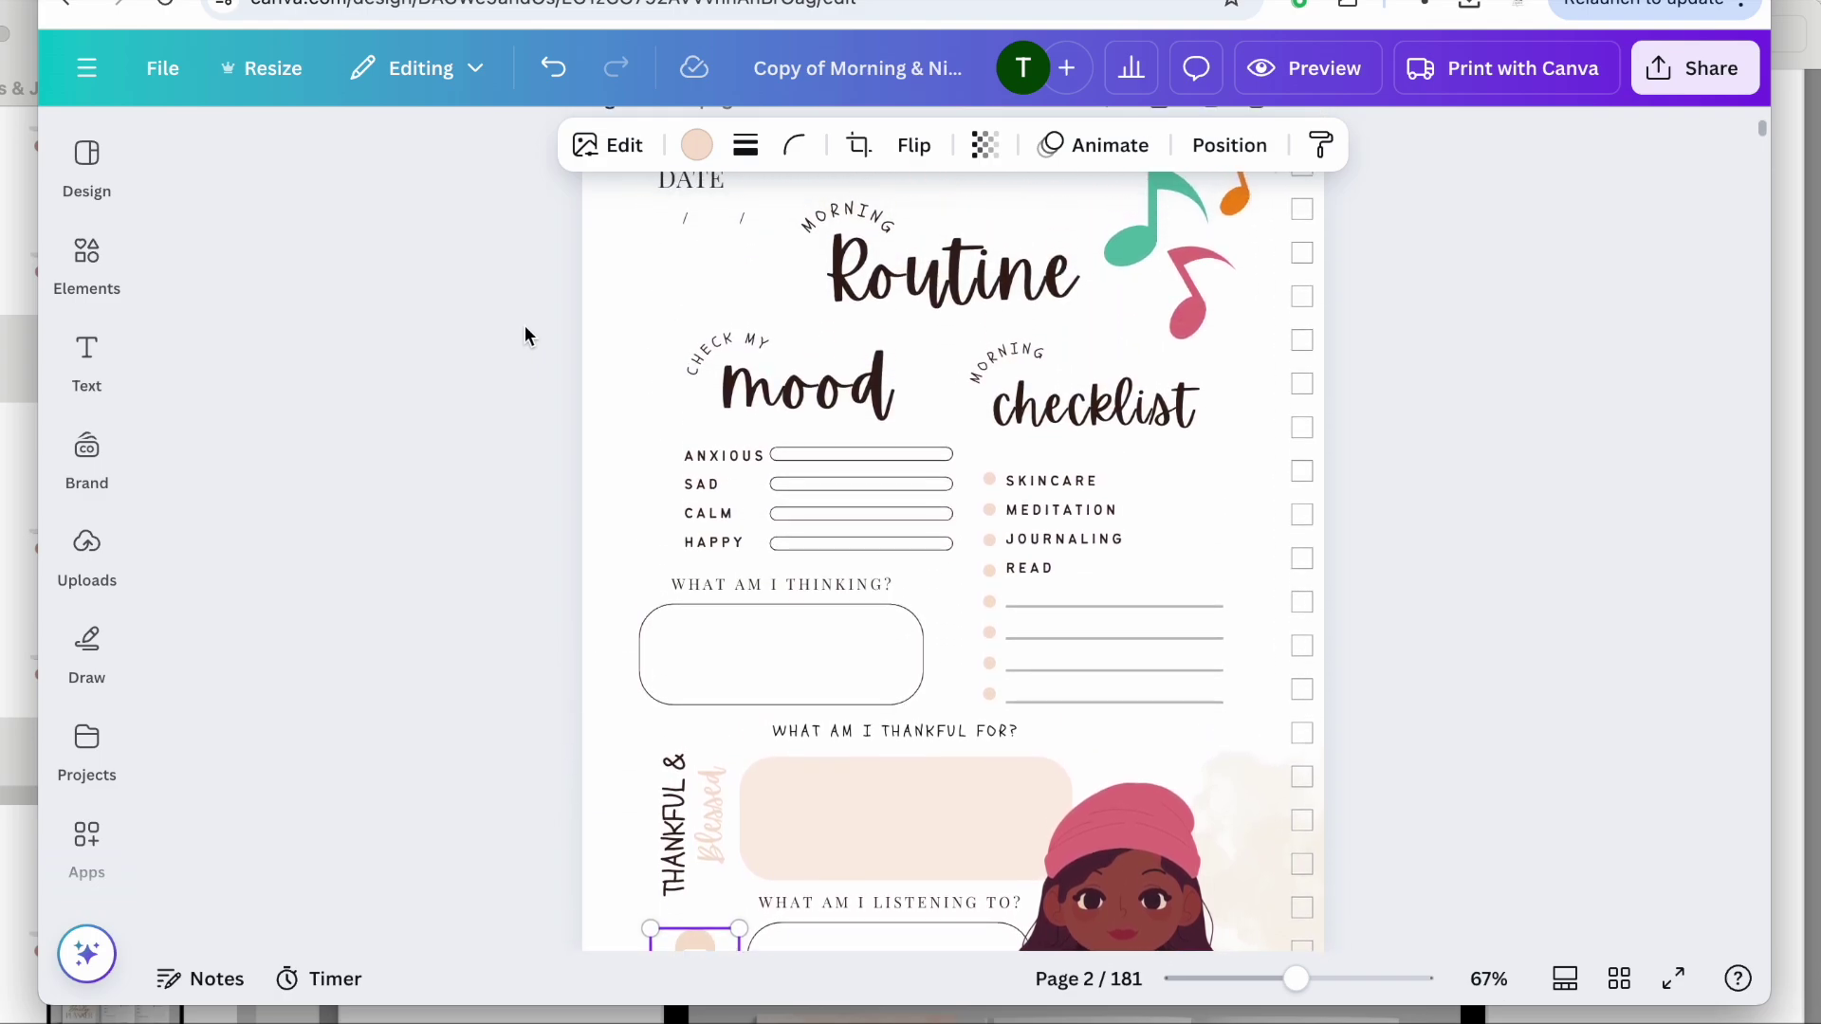
pyautogui.scroll(-5, 526, 327)
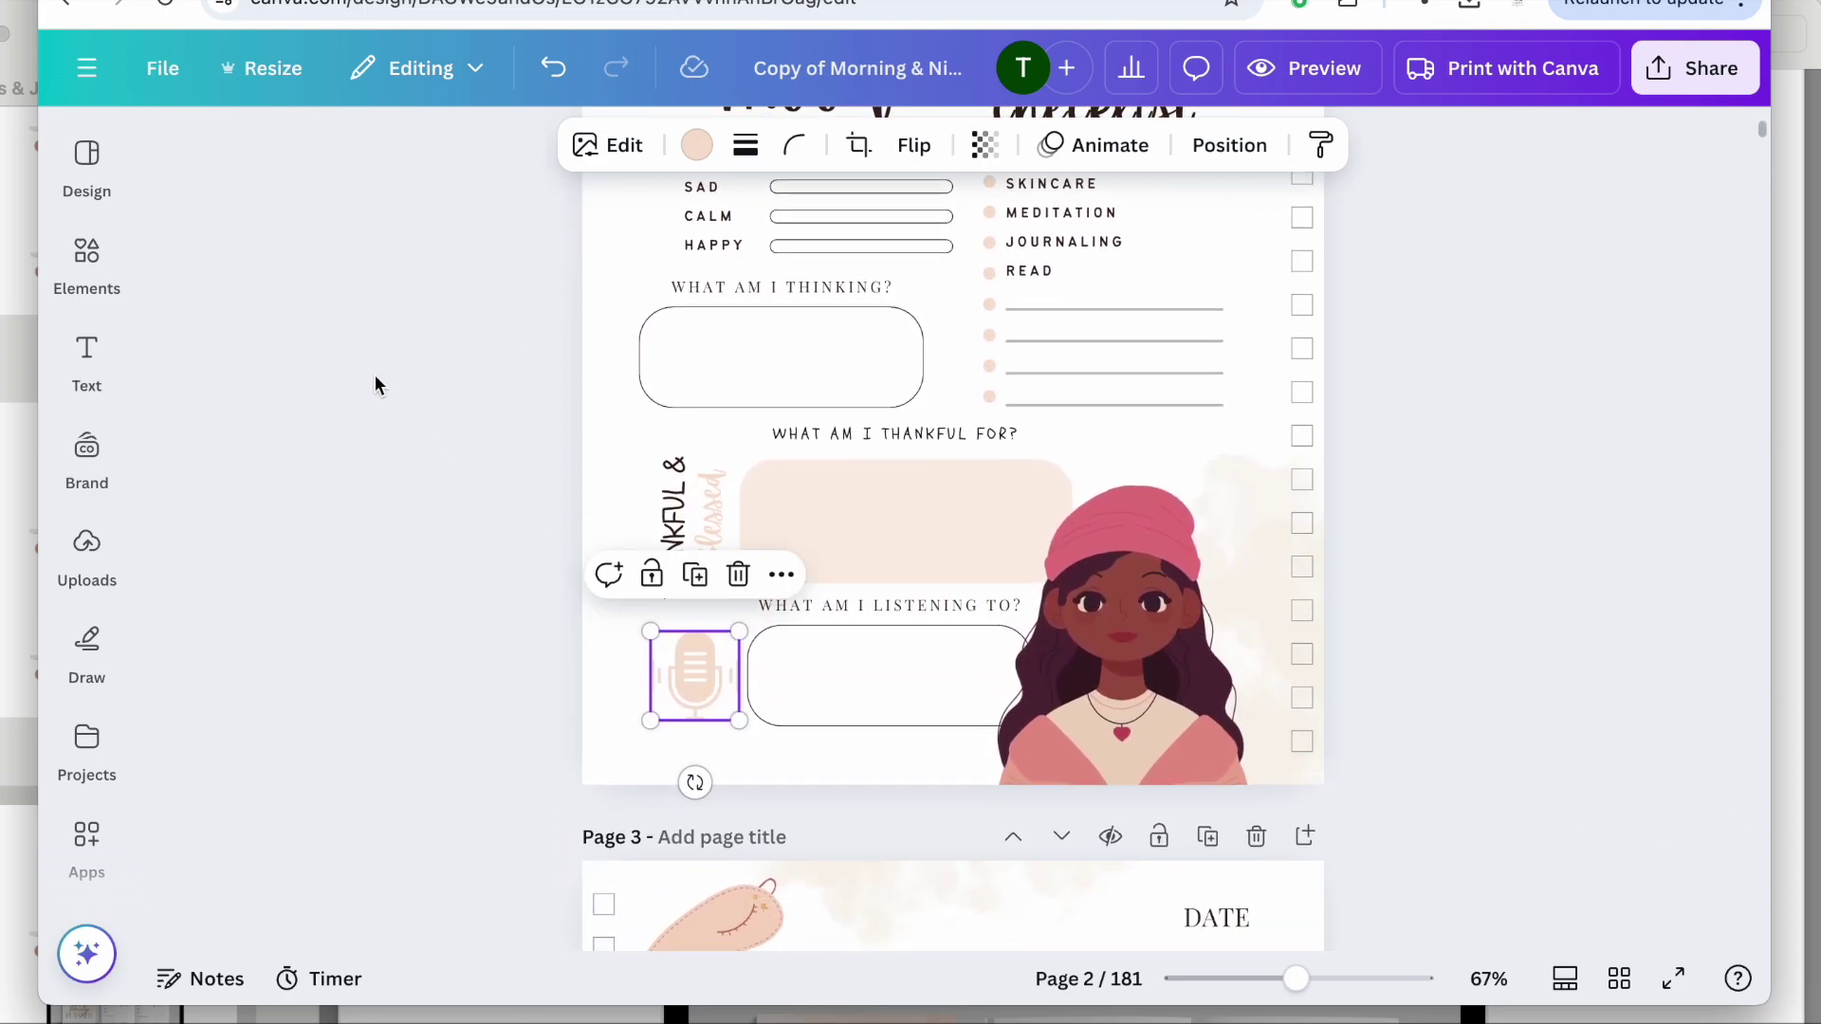
pyautogui.click(86, 258)
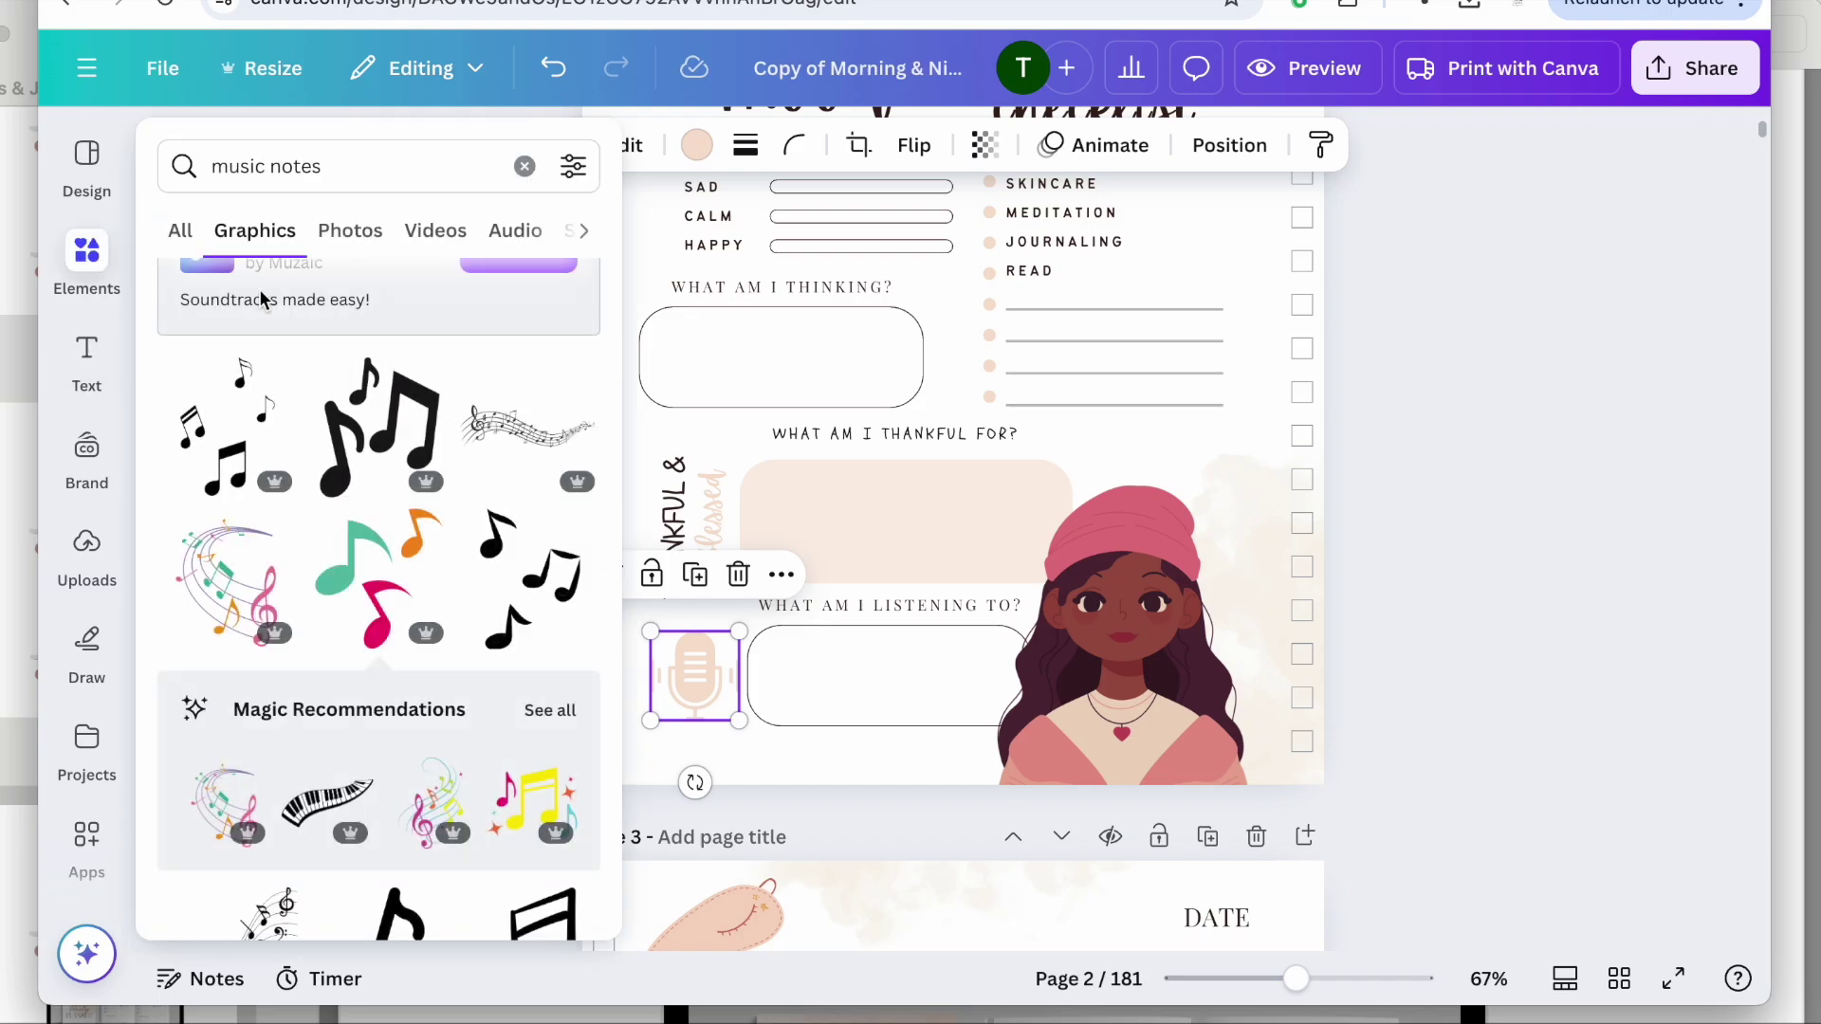
pyautogui.scroll(3, 313, 470)
pyautogui.click(357, 147)
pyautogui.moveTo(336, 163); pyautogui.dragTo(189, 169)
pyautogui.write('c')
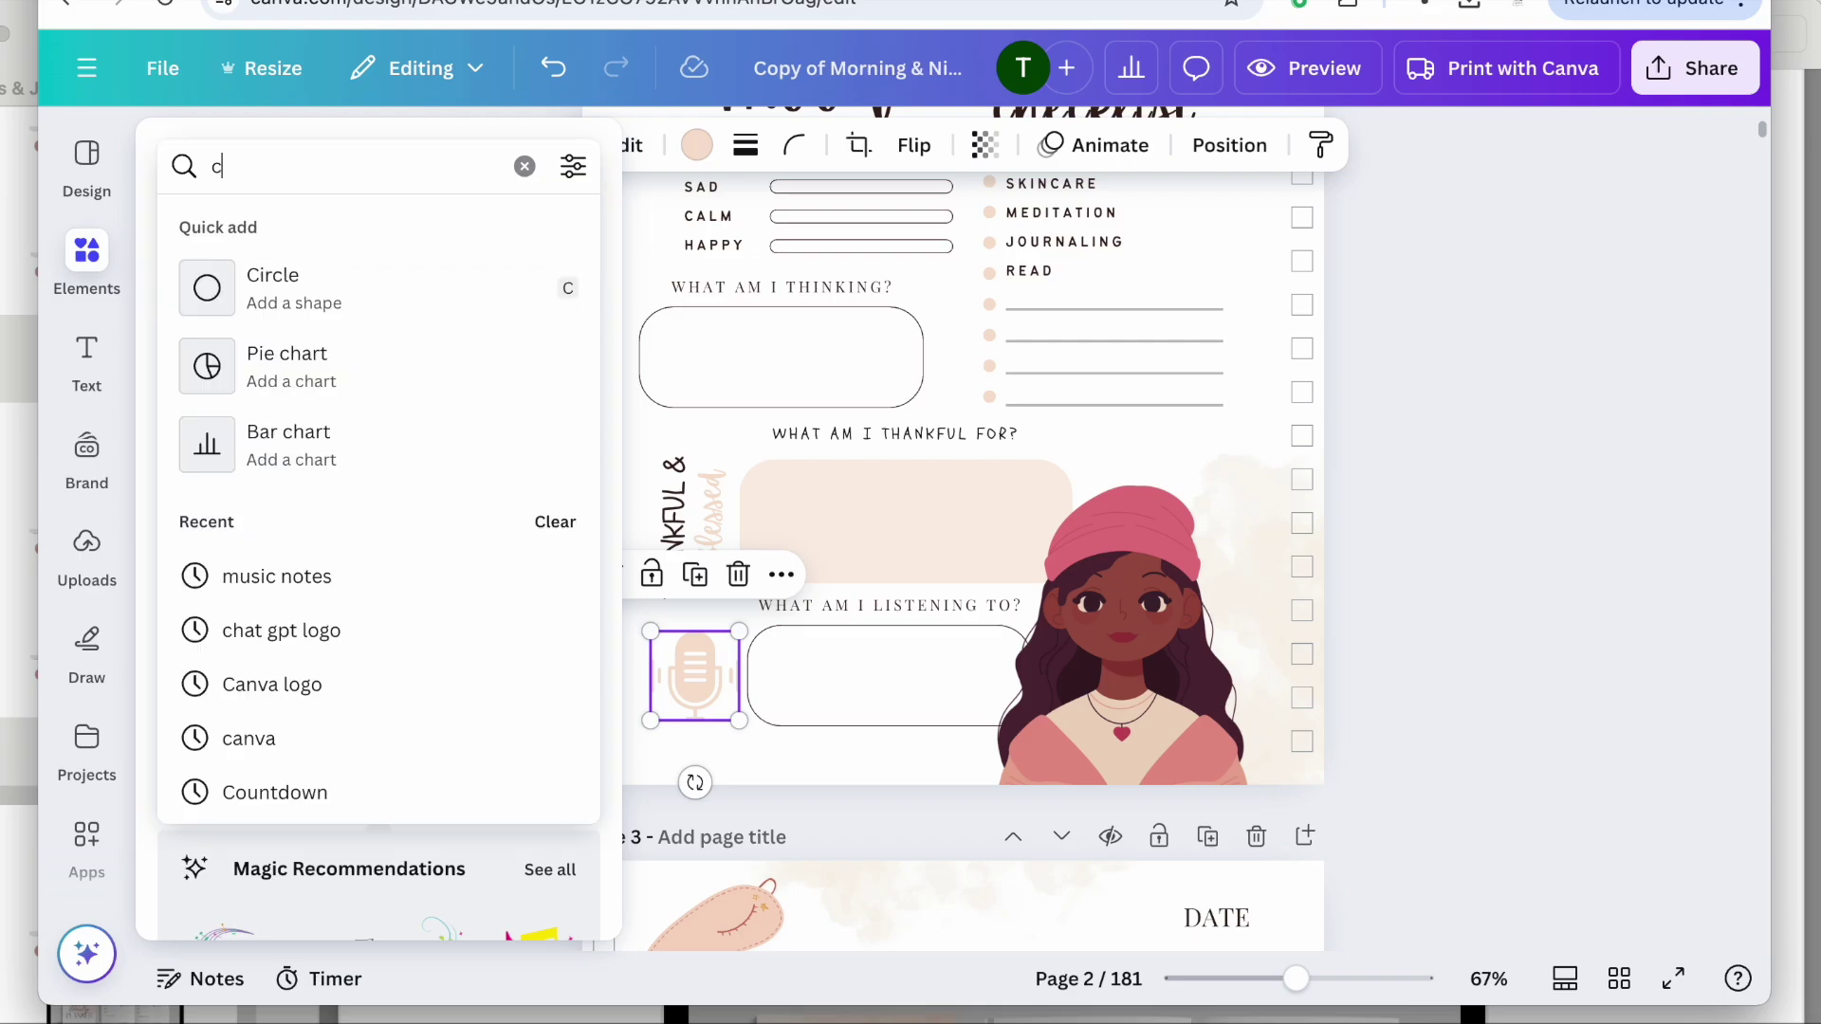
pyautogui.write('ell  phone')
pyautogui.press('Return')
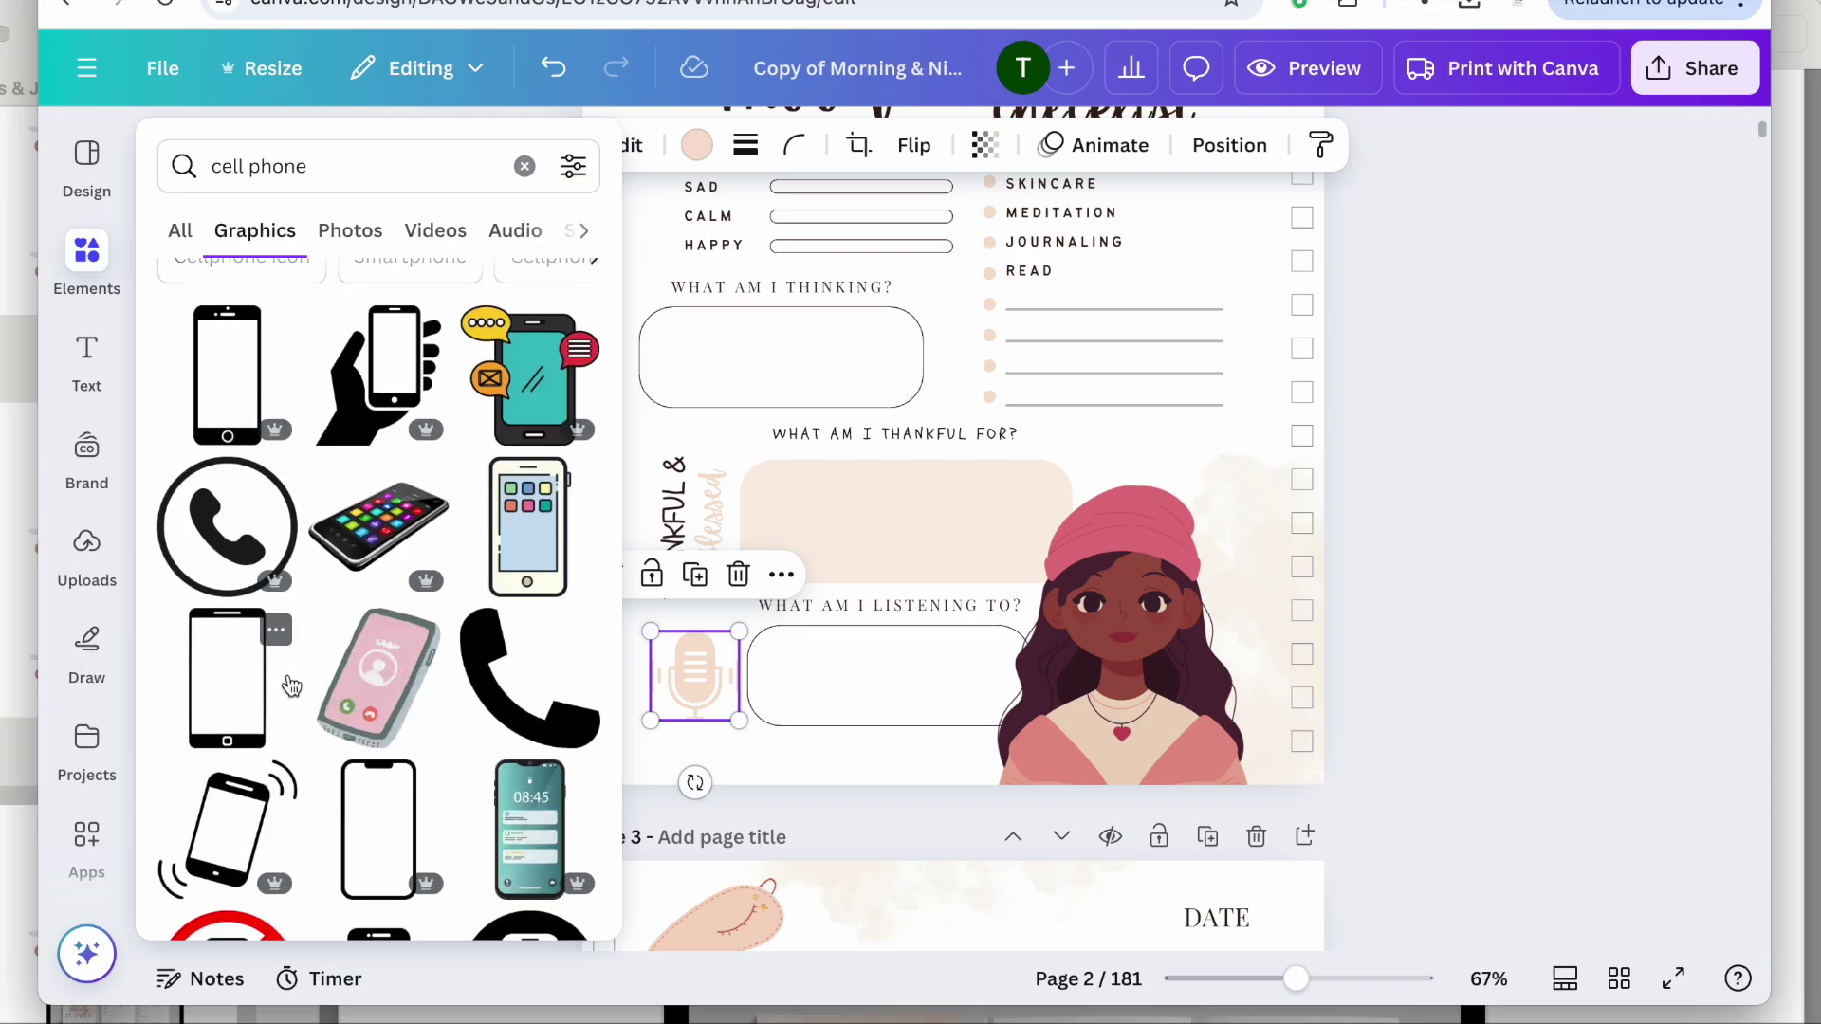
pyautogui.scroll(-3, 236, 618)
pyautogui.click(236, 618)
# Shrink the phone, place it beside WHAT AM I LISTENING TO?, delete the microphone, and tilt the phone.
pyautogui.moveTo(903, 374); pyautogui.dragTo(624, 727)
pyautogui.moveTo(526, 806); pyautogui.dragTo(663, 675)
pyautogui.moveTo(769, 645); pyautogui.dragTo(631, 724)
pyautogui.click(698, 685)
pyautogui.press('Delete')
pyautogui.moveTo(707, 666); pyautogui.dragTo(690, 686)
pyautogui.moveTo(686, 804); pyautogui.dragTo(781, 866)
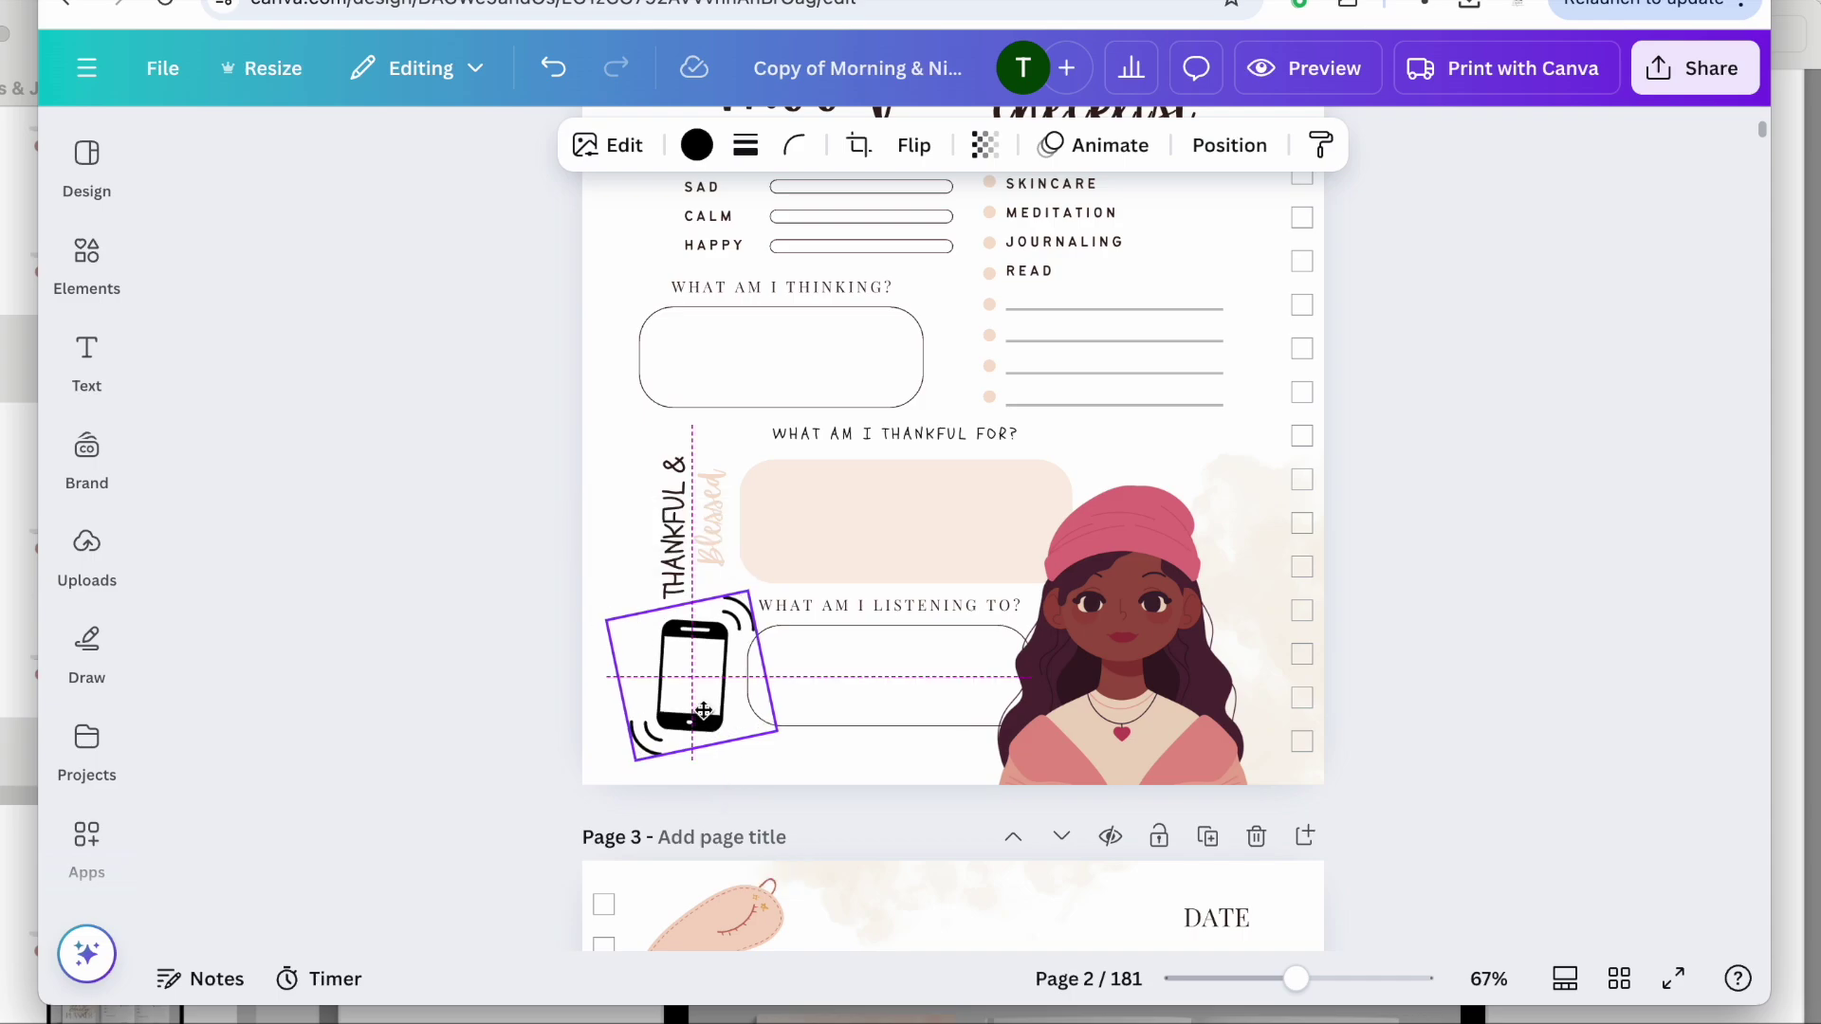
pyautogui.scroll(5, 703, 715)
pyautogui.scroll(-3, 703, 715)
pyautogui.scroll(-1, 701, 716)
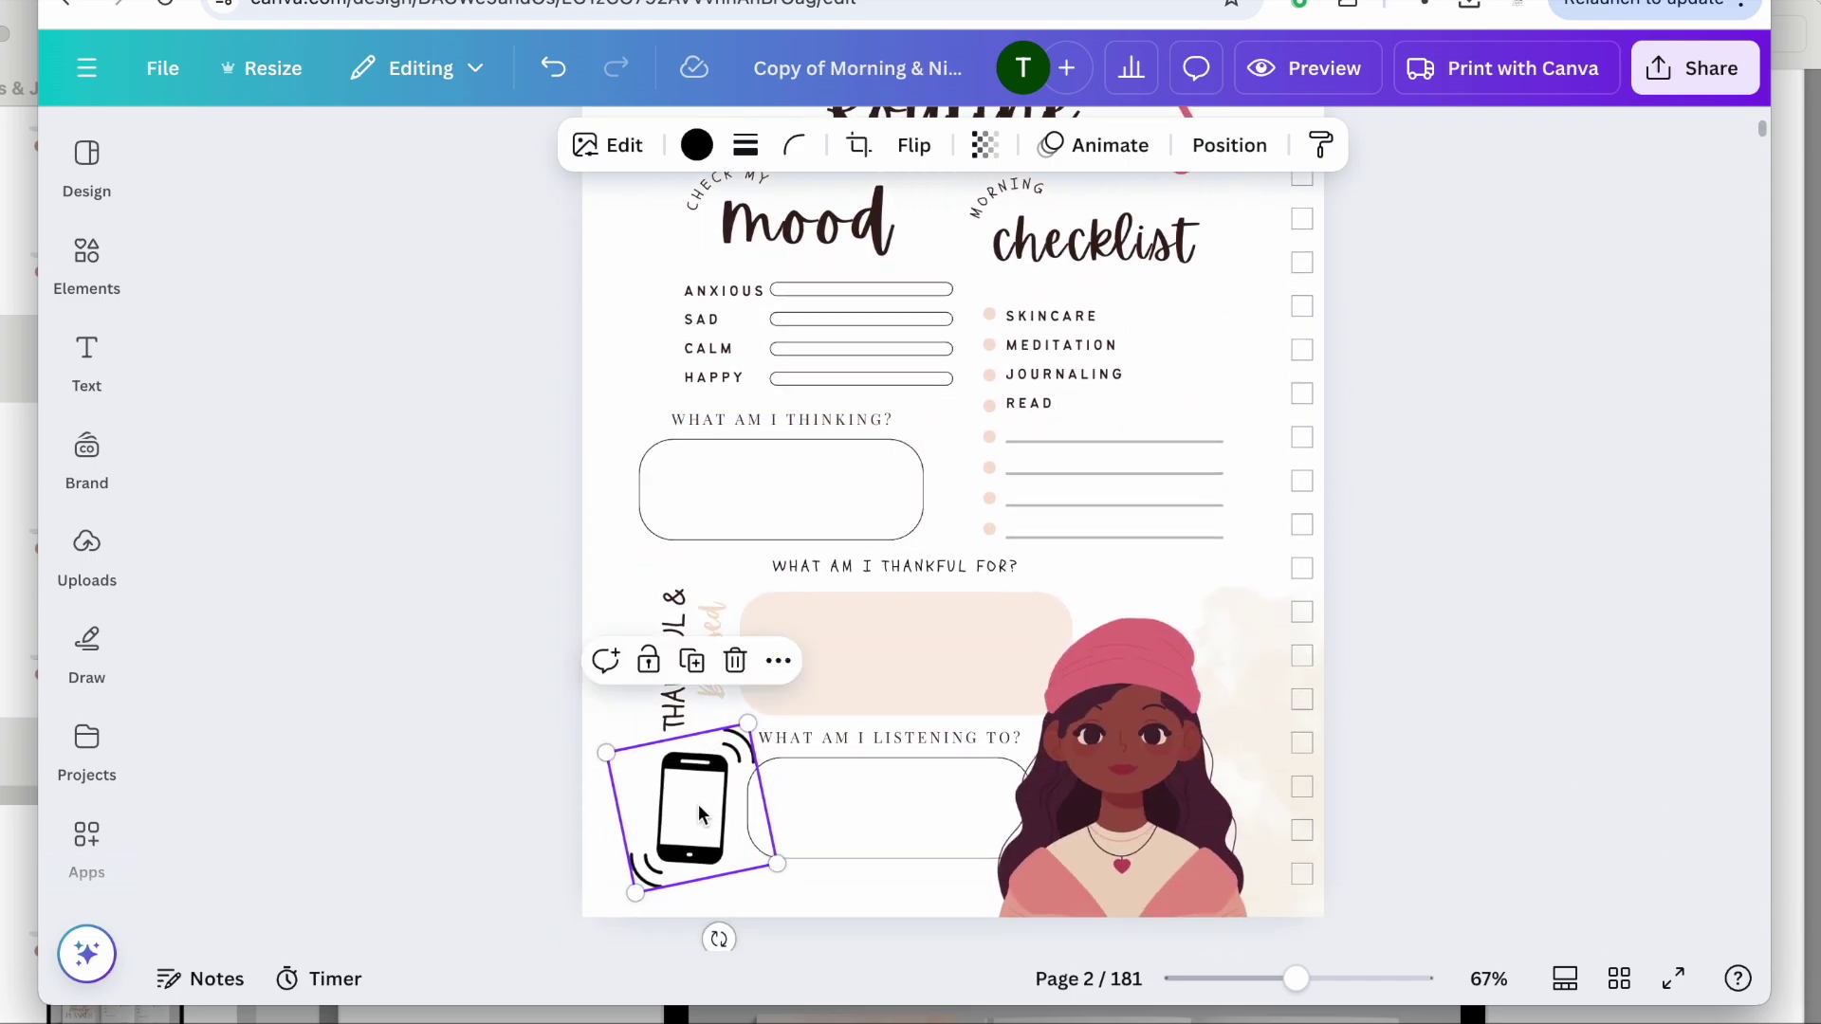
# Recolour the phone graphic teal.
pyautogui.scroll(1, 702, 254)
pyautogui.click(702, 146)
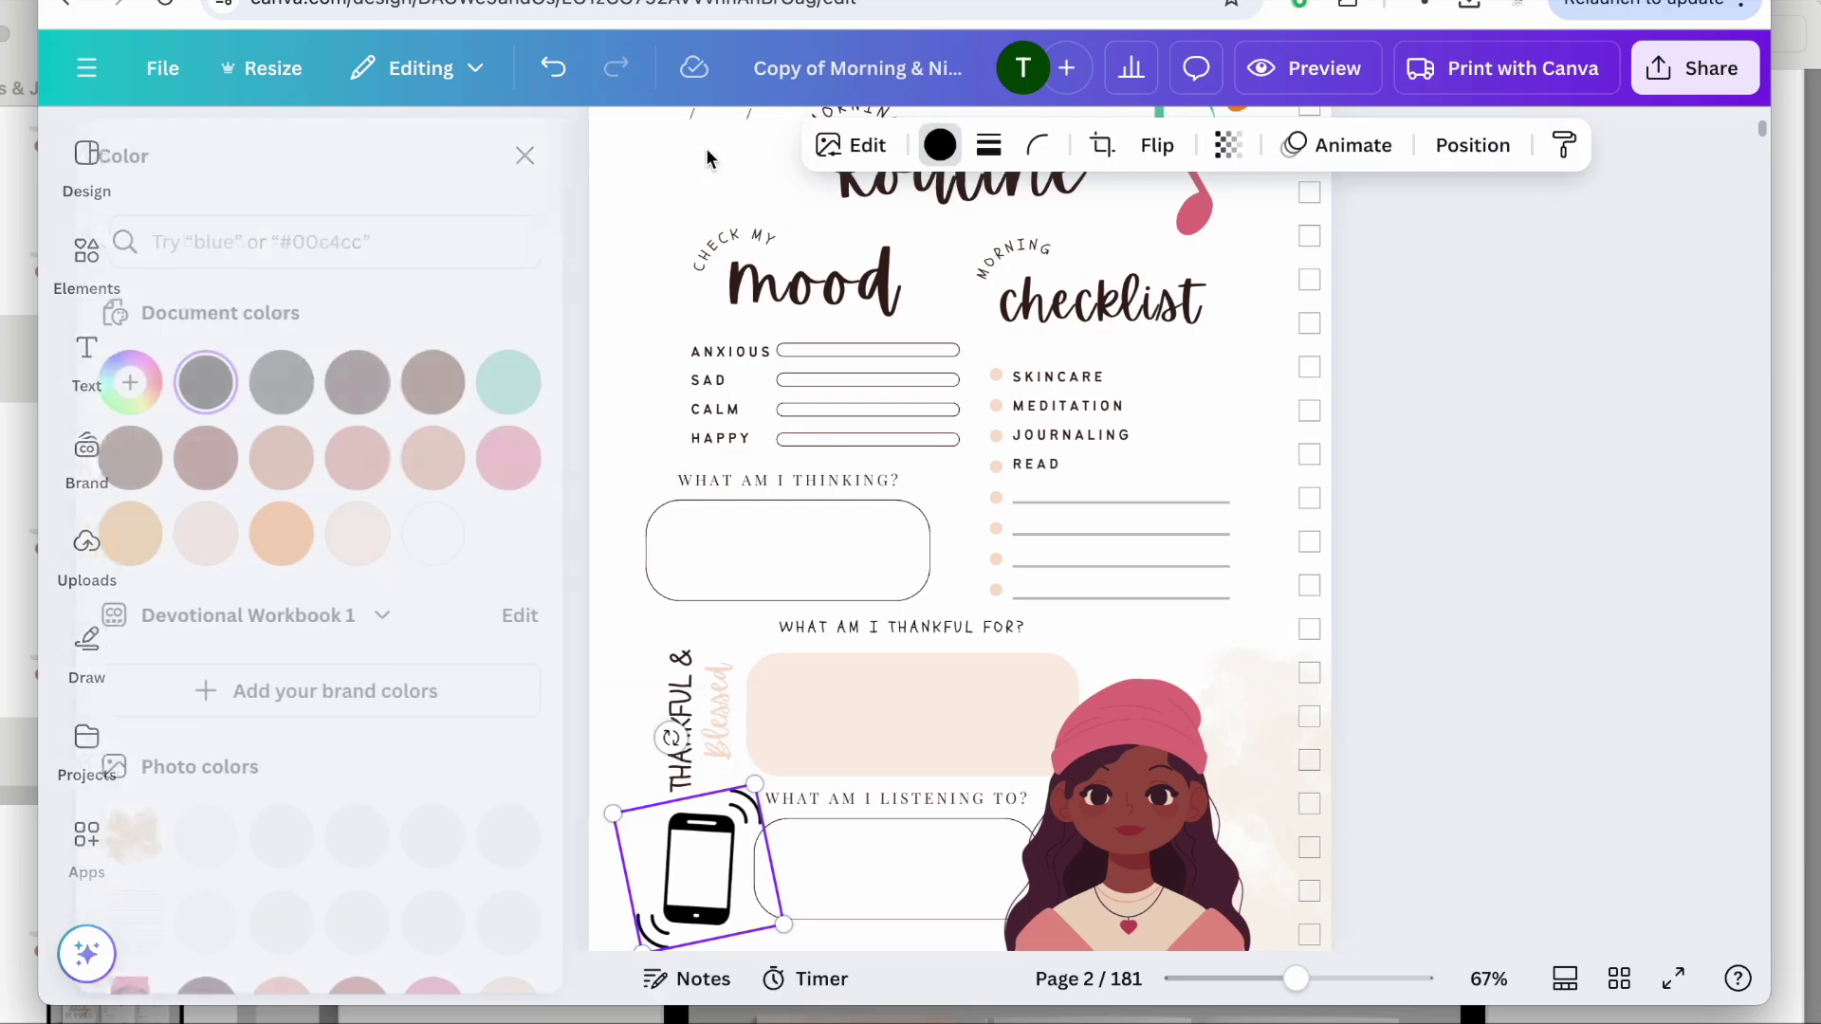
pyautogui.click(564, 380)
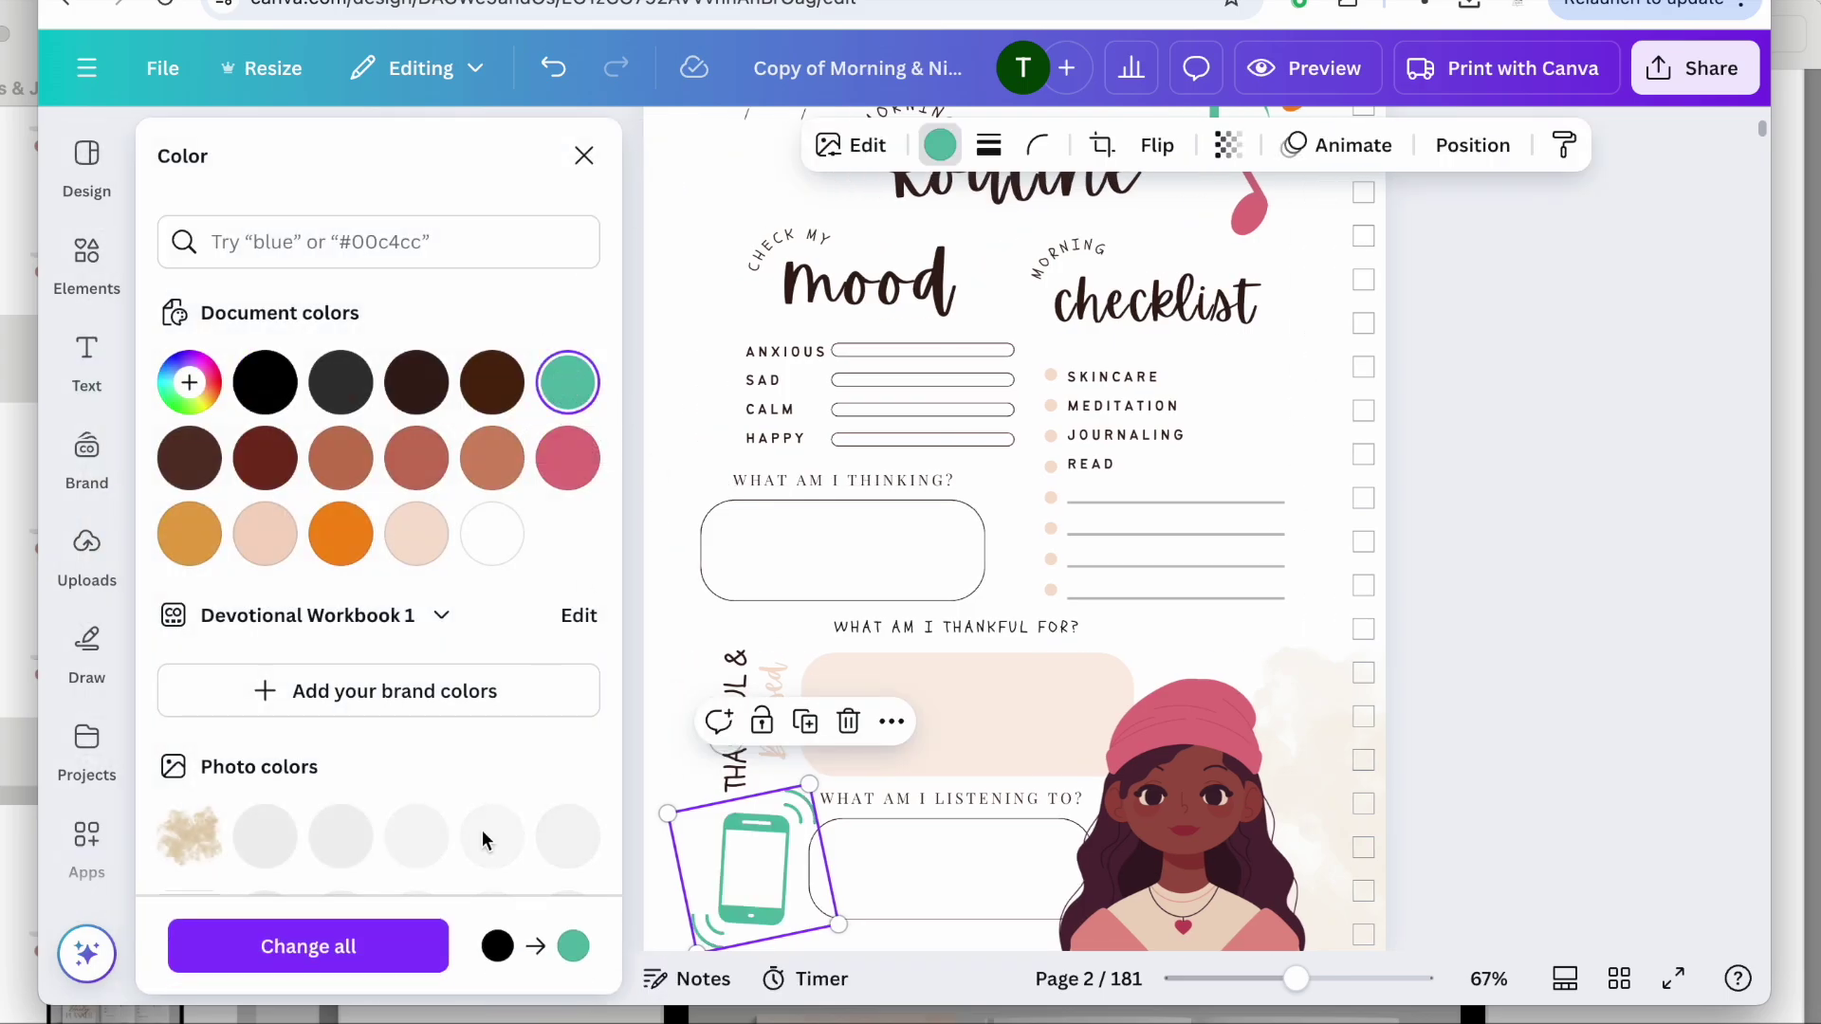
pyautogui.click(1504, 523)
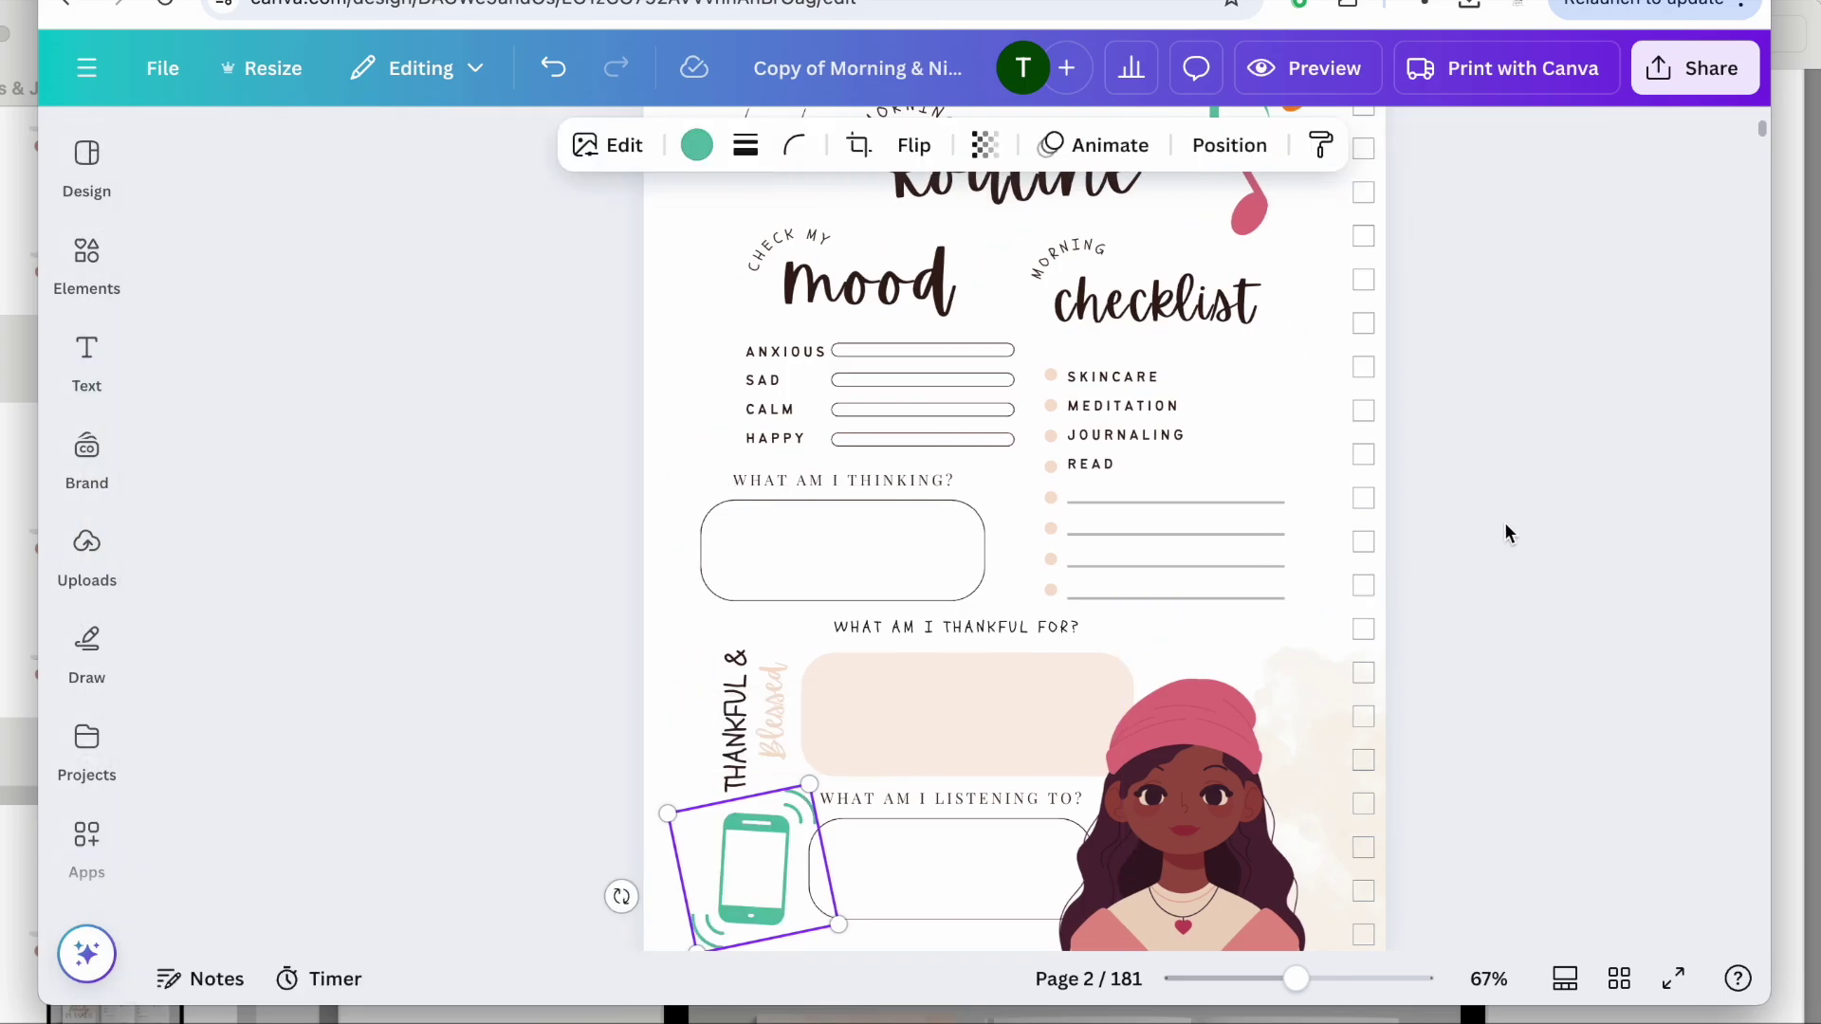
# Change the vertical Blessed lettering to the orange document colour.
pyautogui.scroll(-2, 1505, 524)
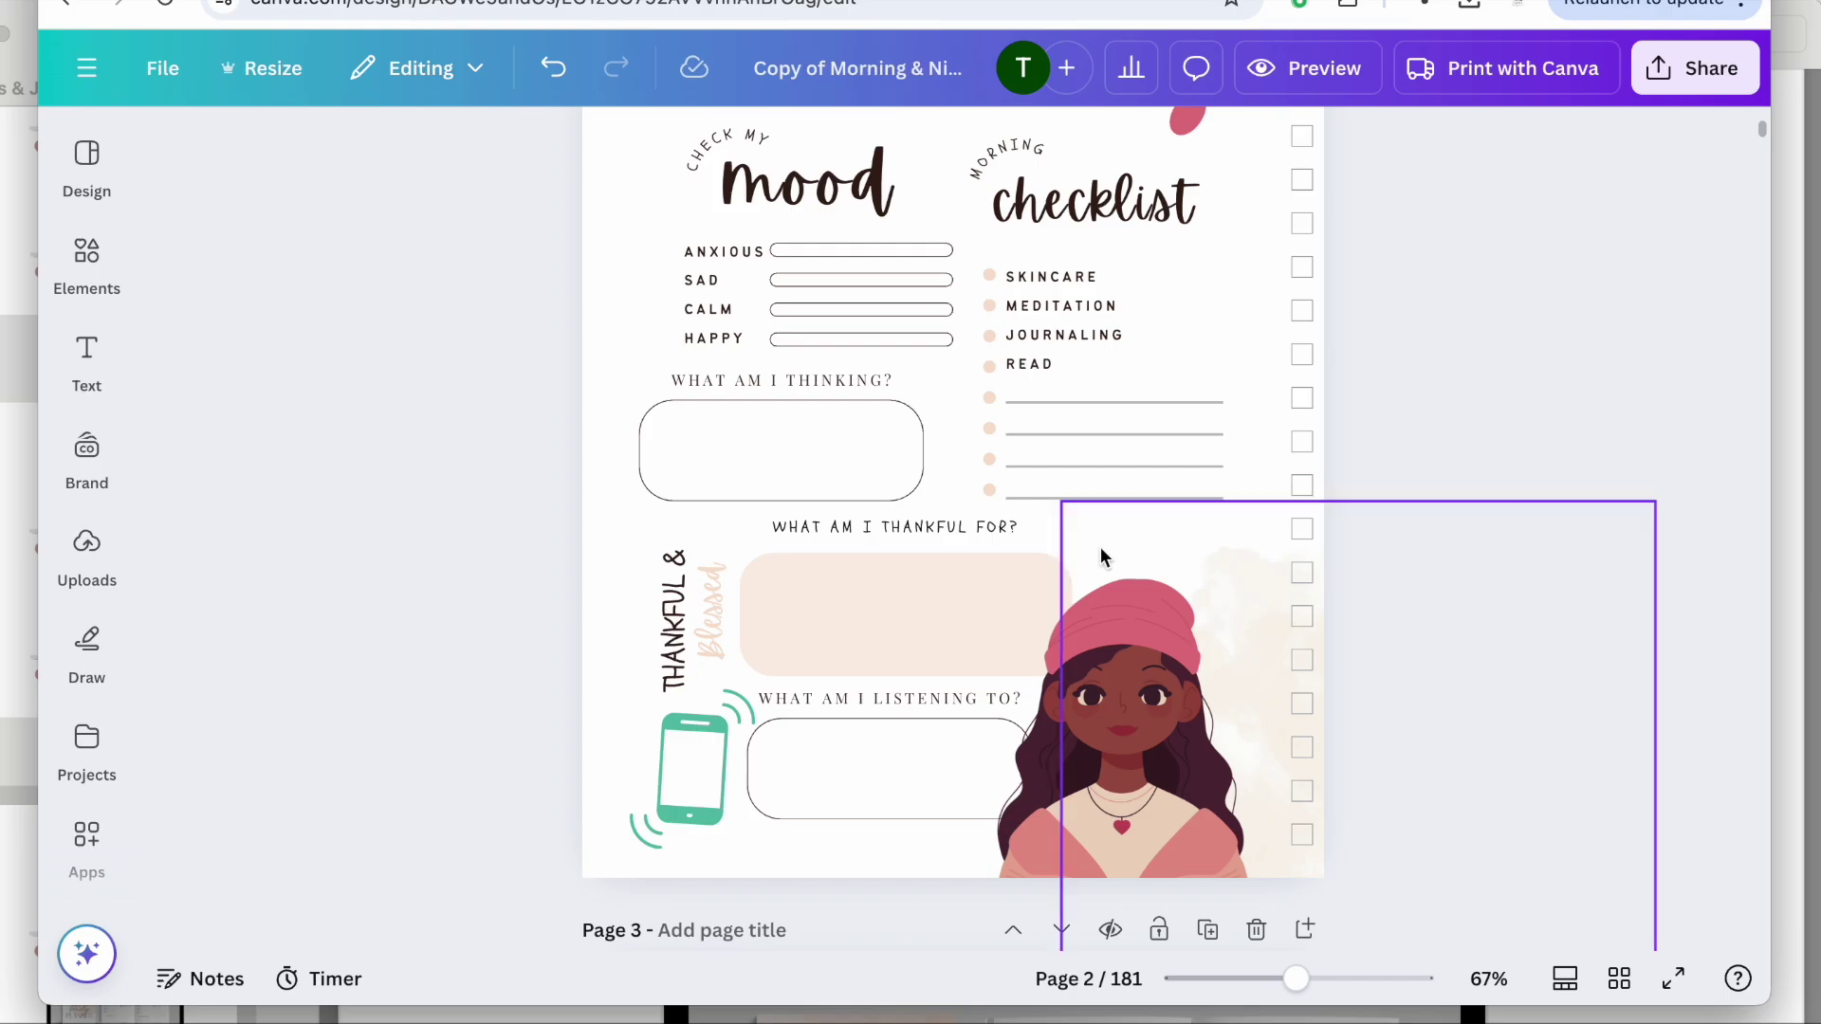
pyautogui.scroll(3, 1036, 569)
pyautogui.scroll(-5, 1034, 562)
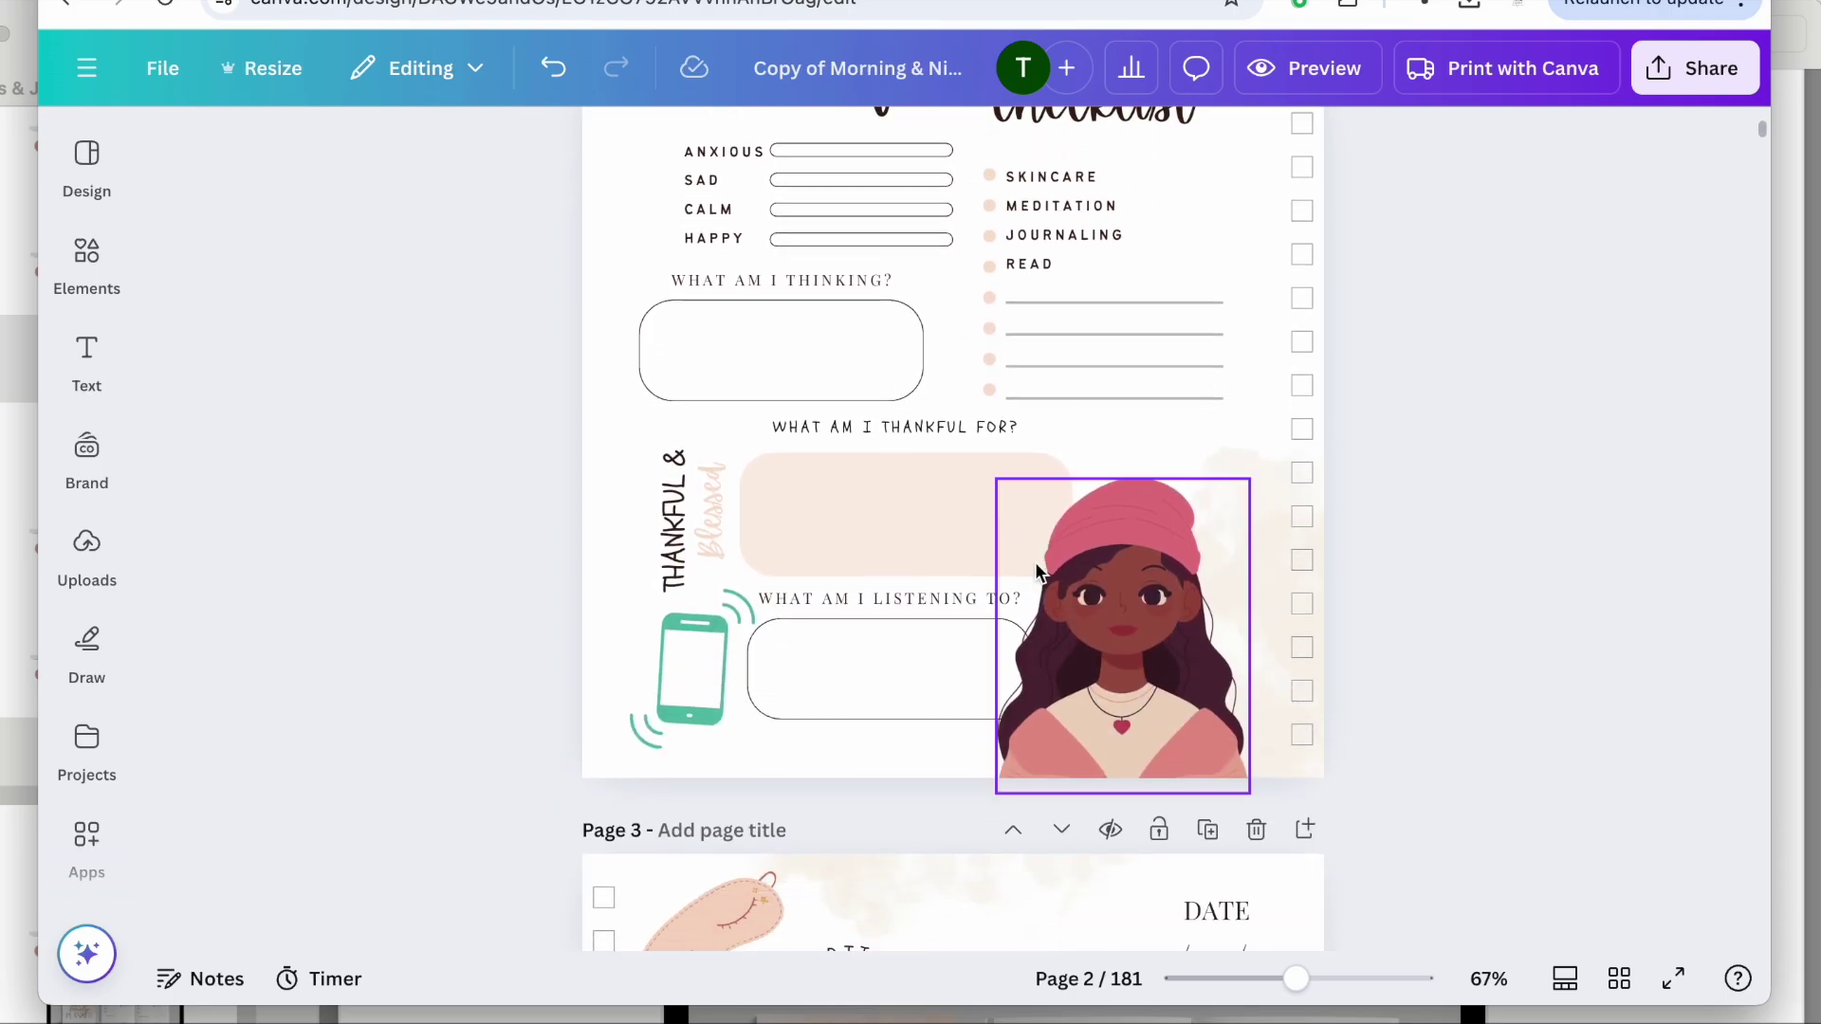
pyautogui.click(712, 510)
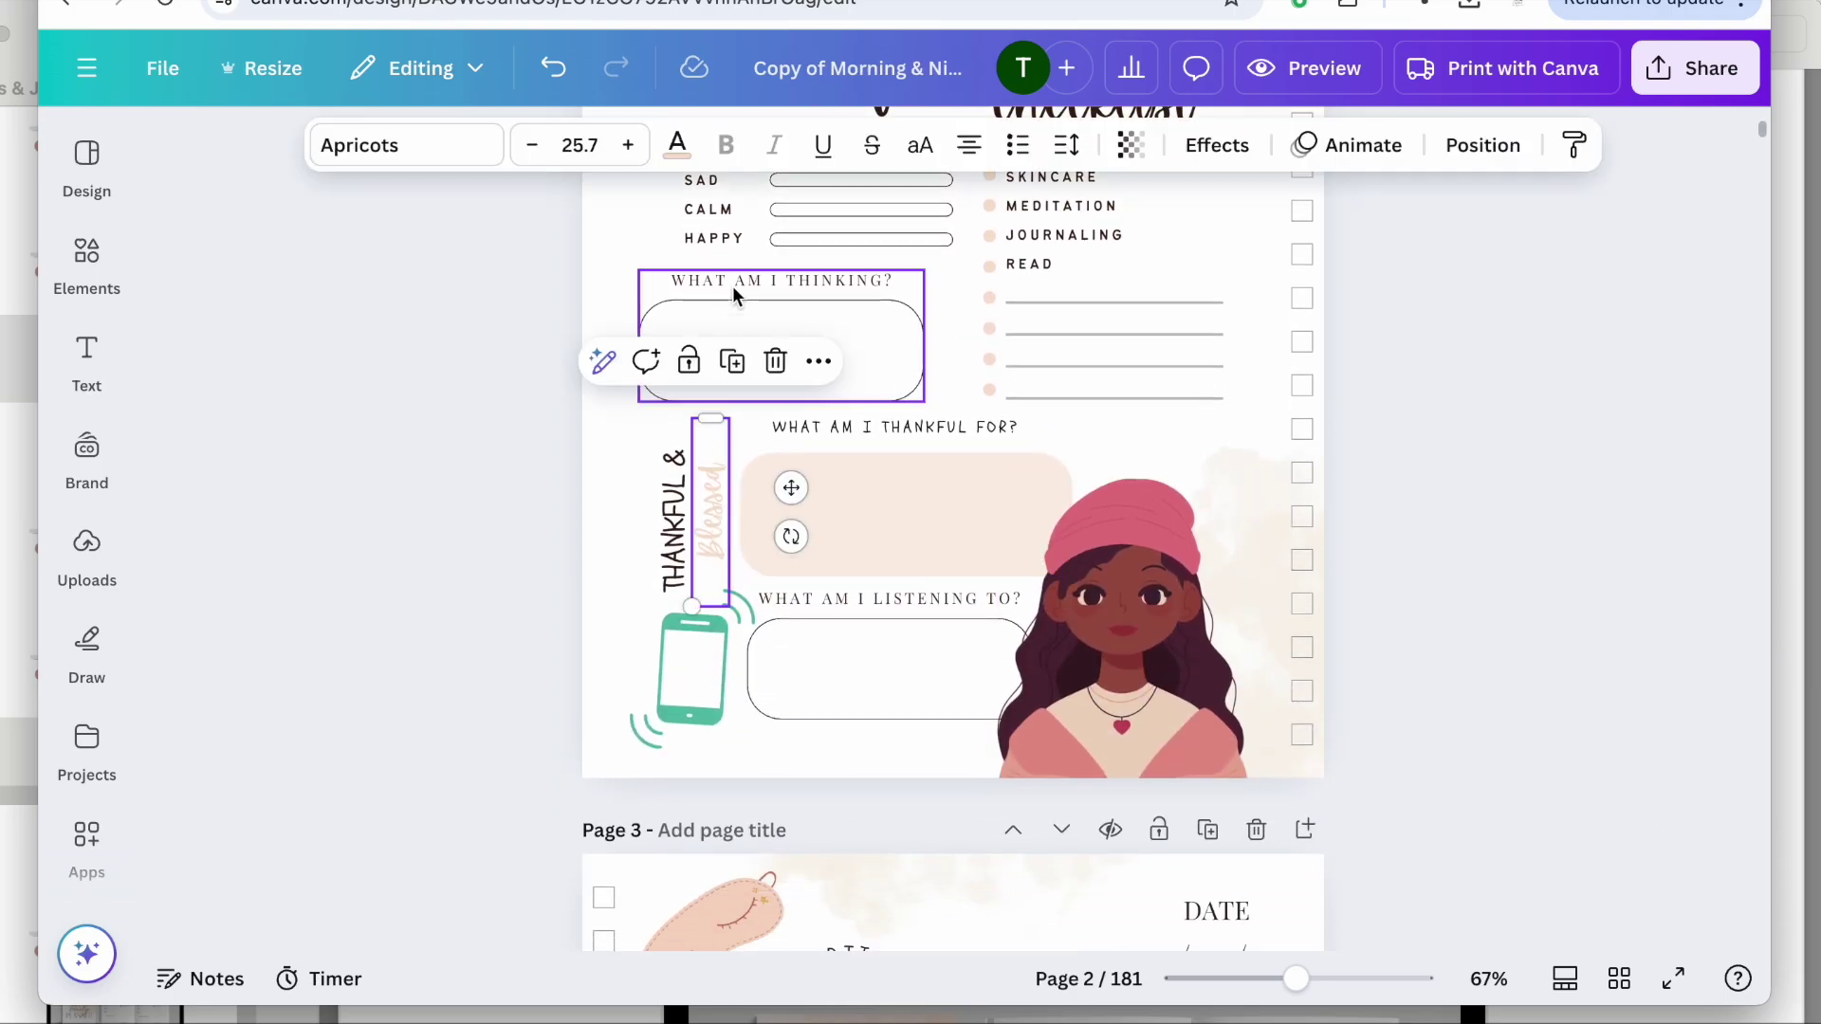
pyautogui.click(678, 142)
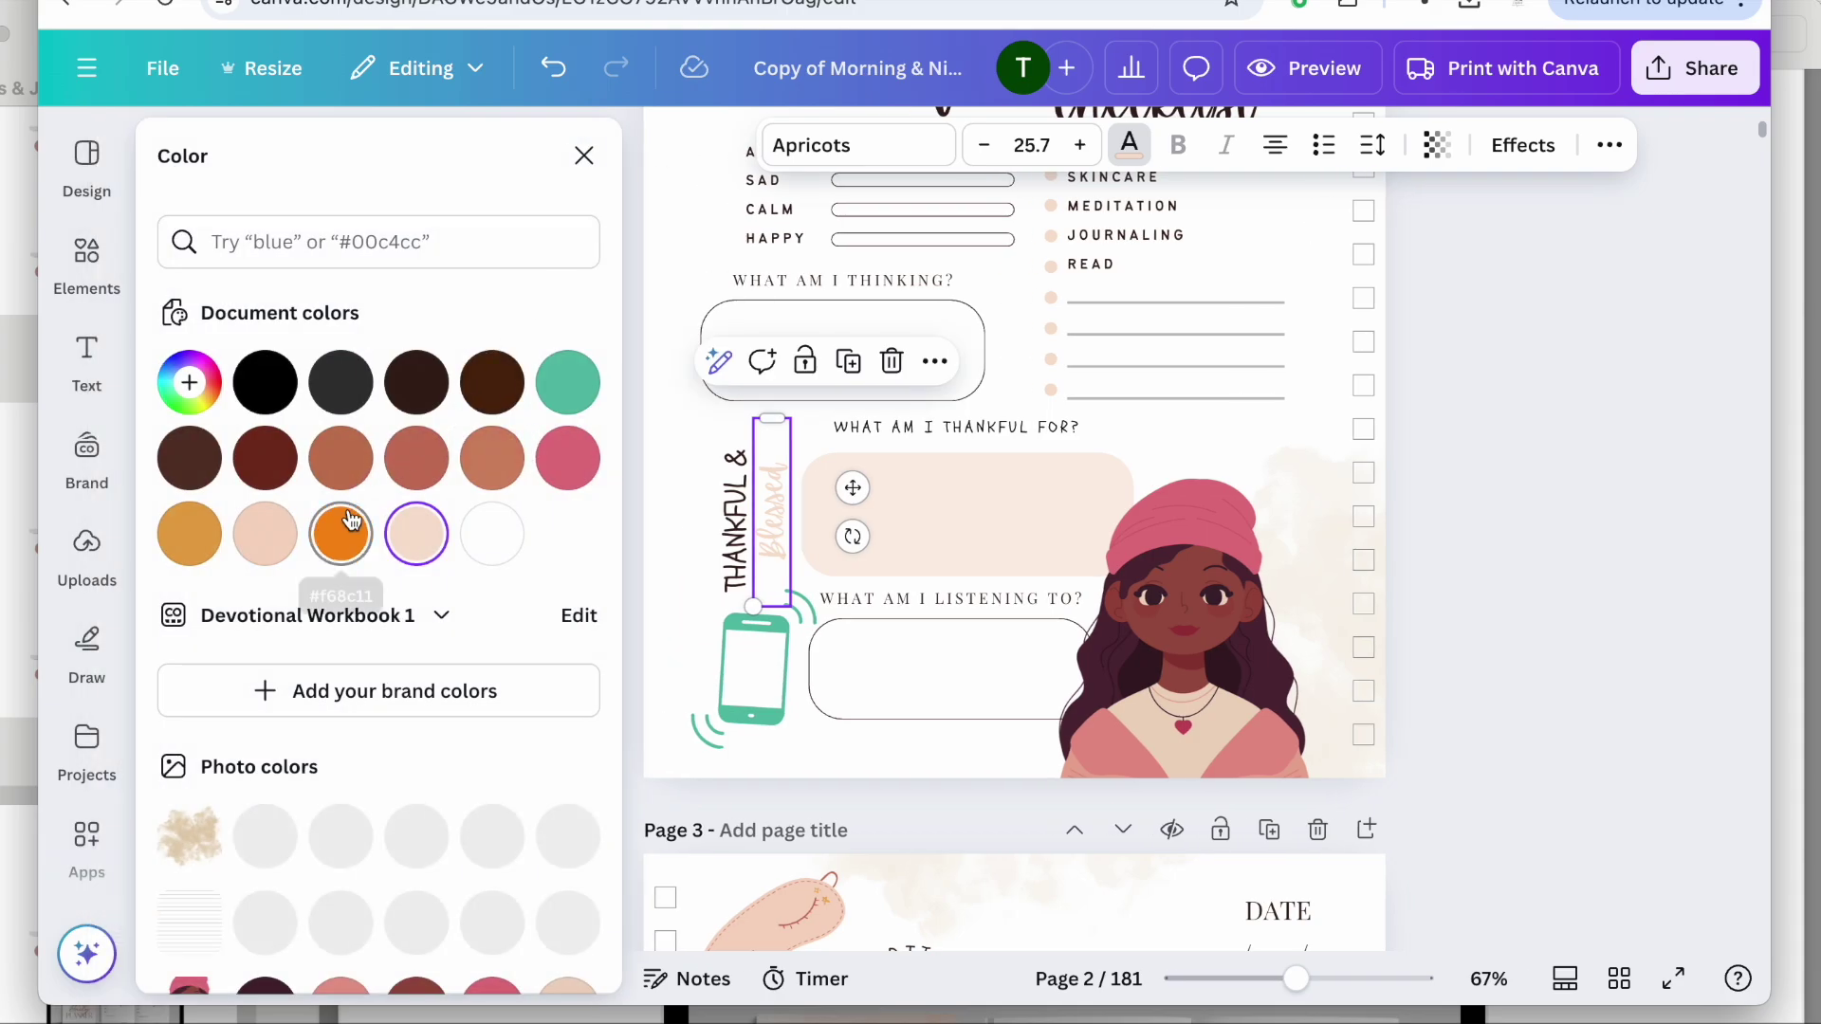
pyautogui.scroll(8, 901, 465)
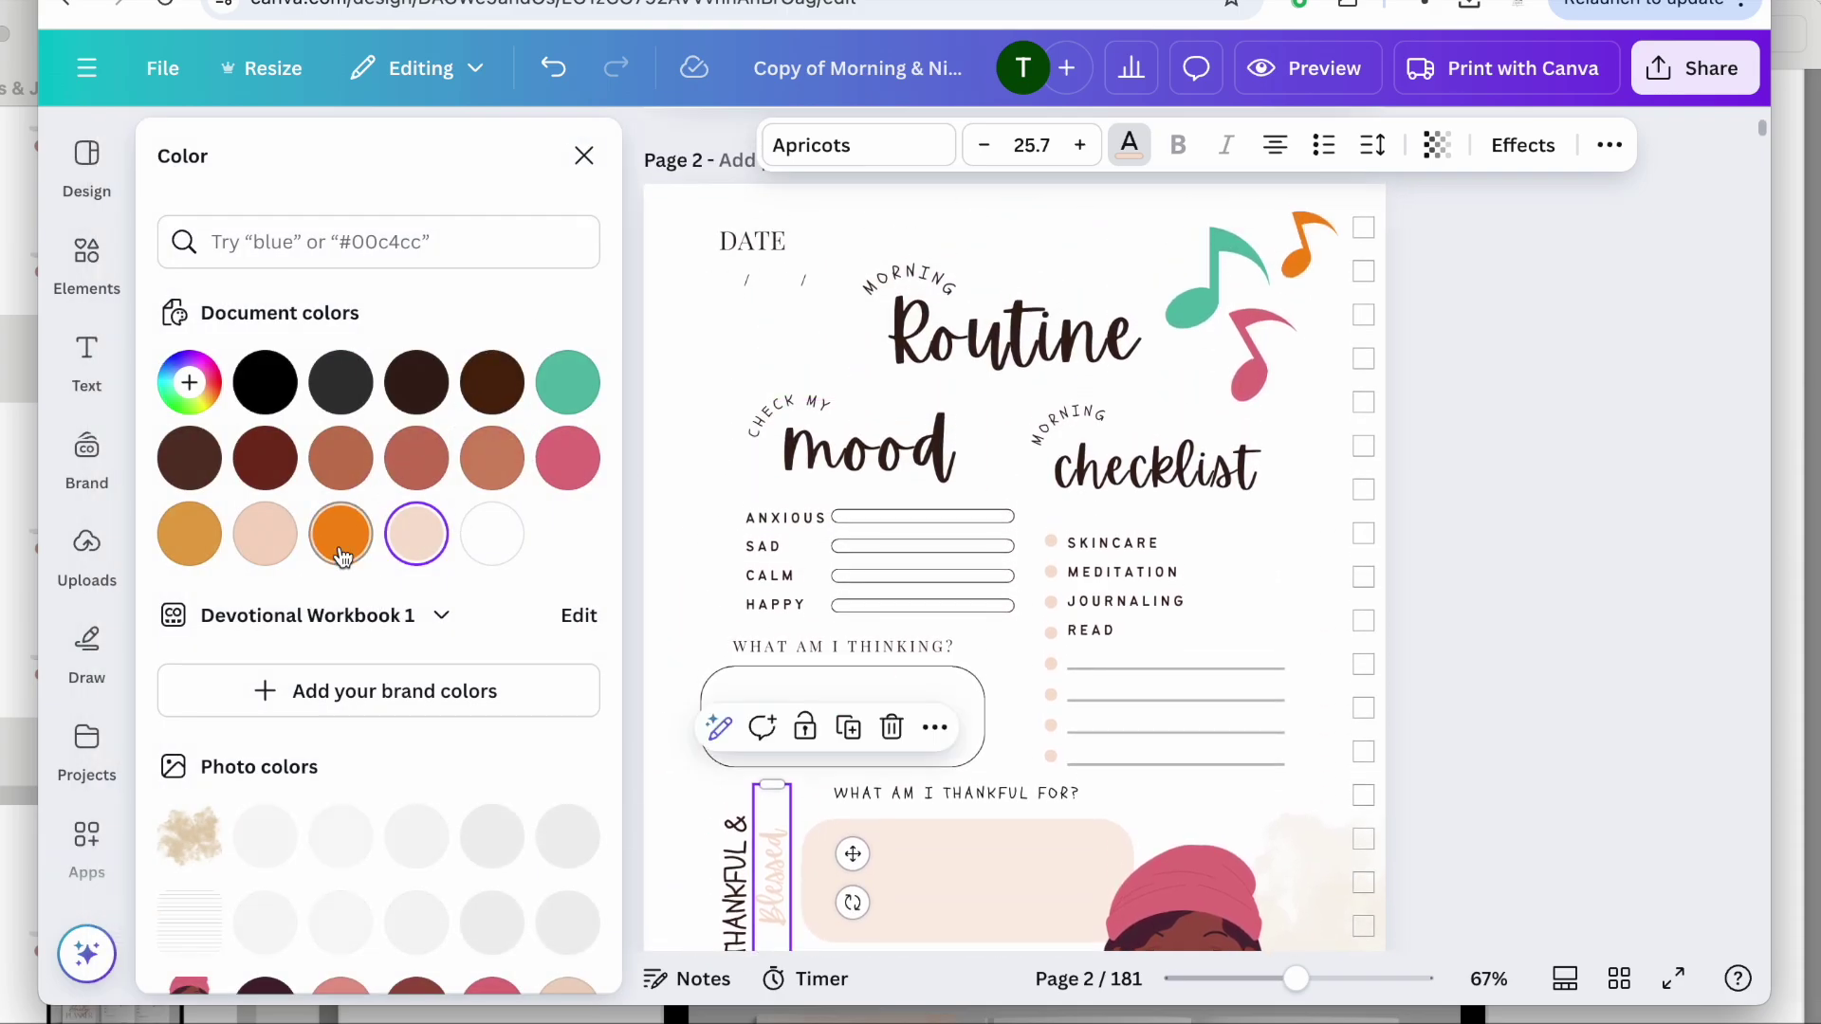
pyautogui.click(341, 534)
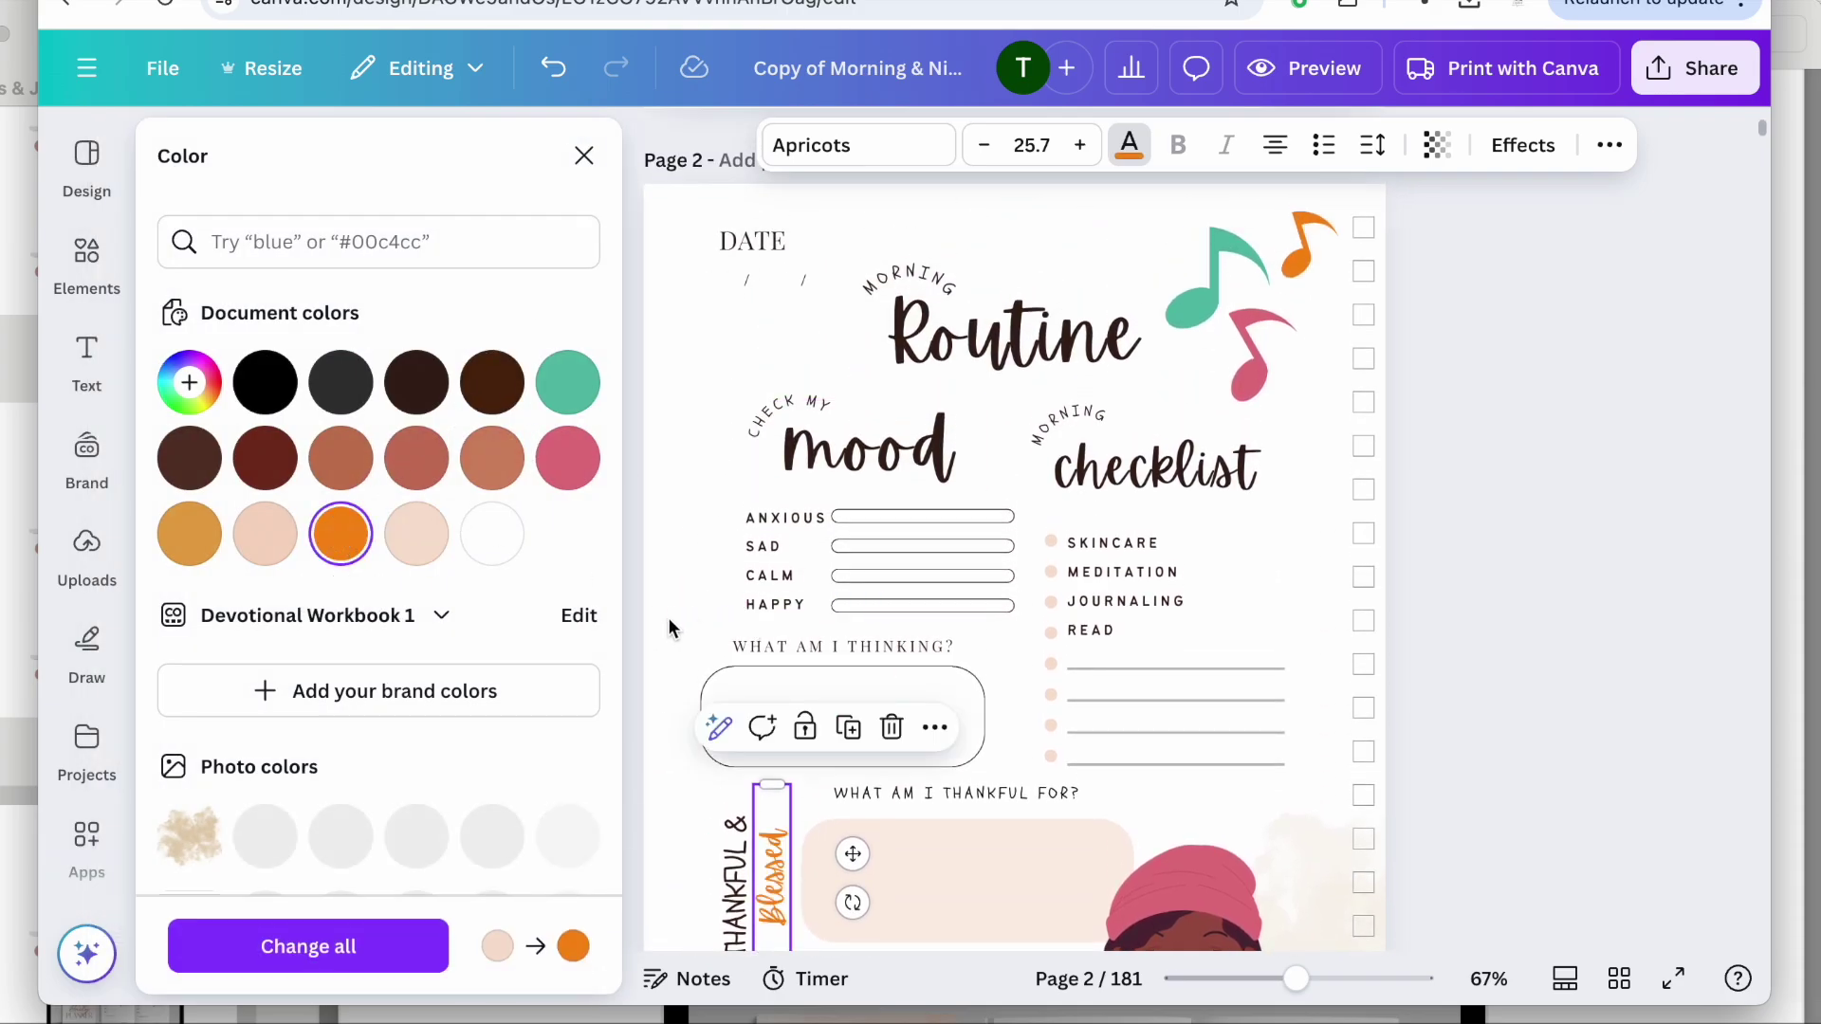
pyautogui.click(584, 155)
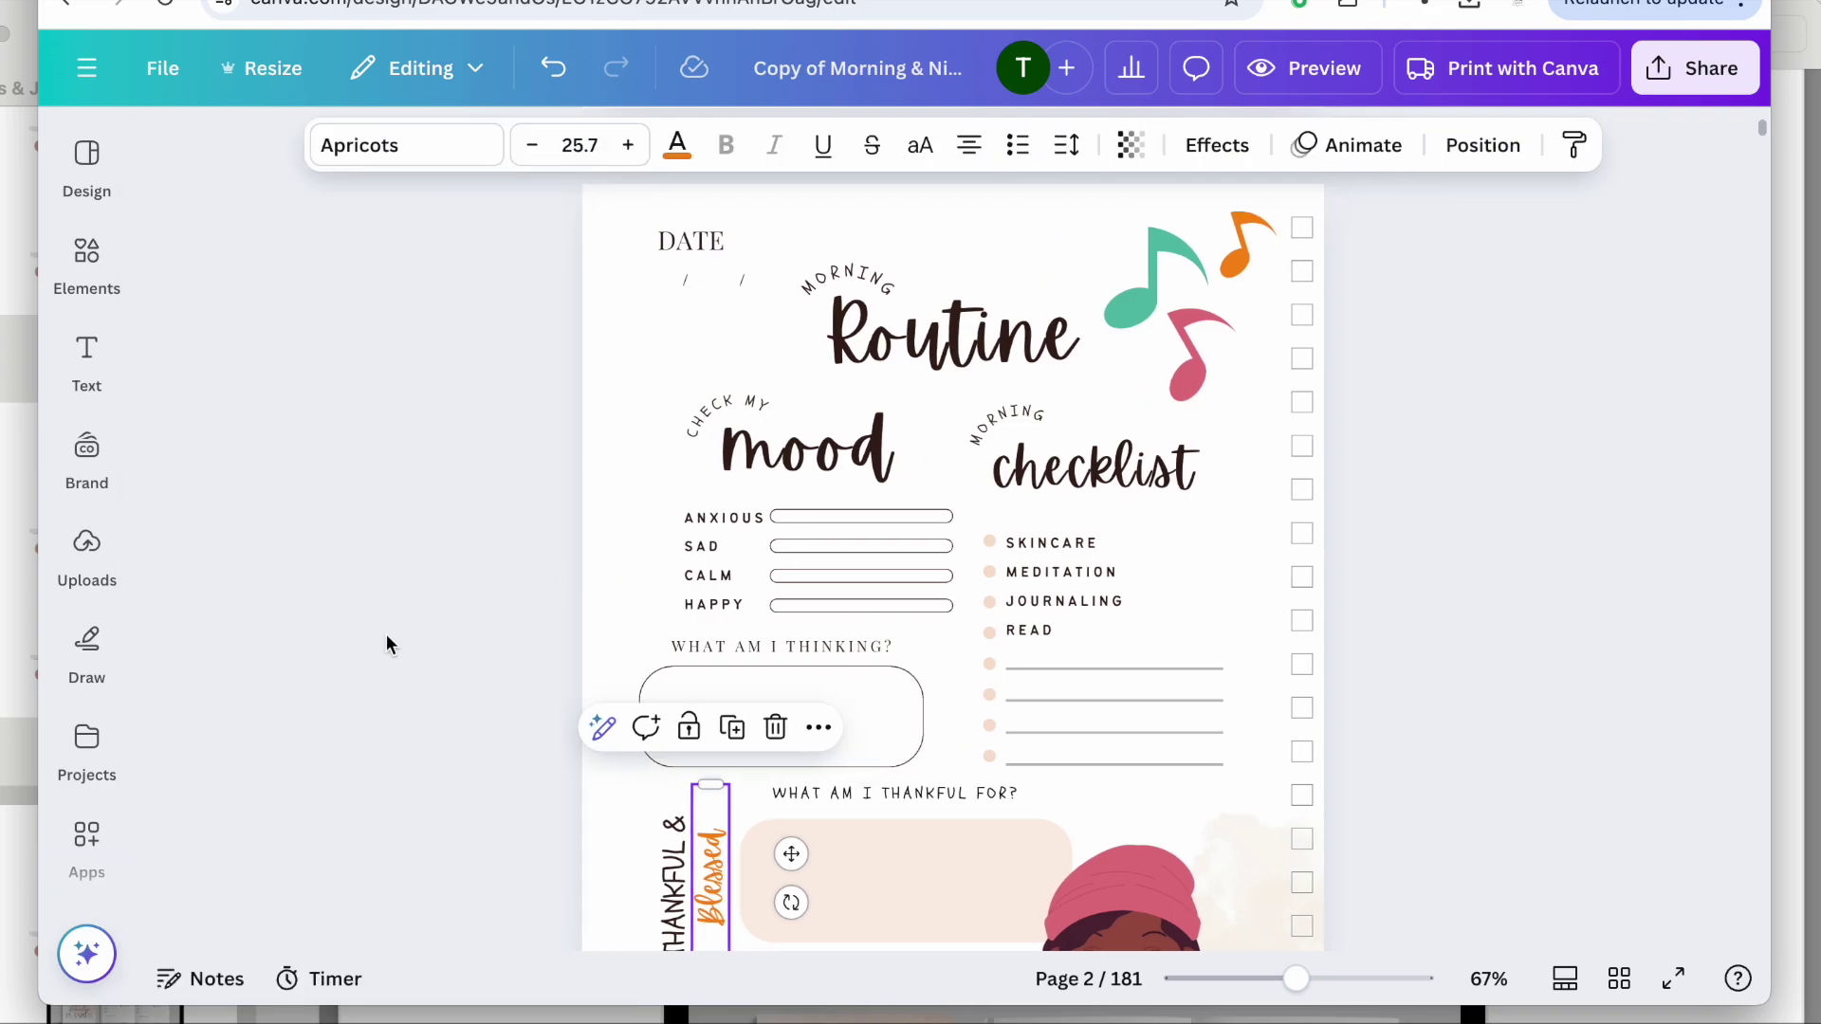
pyautogui.click(385, 633)
pyautogui.scroll(-5, 788, 578)
pyautogui.click(720, 611)
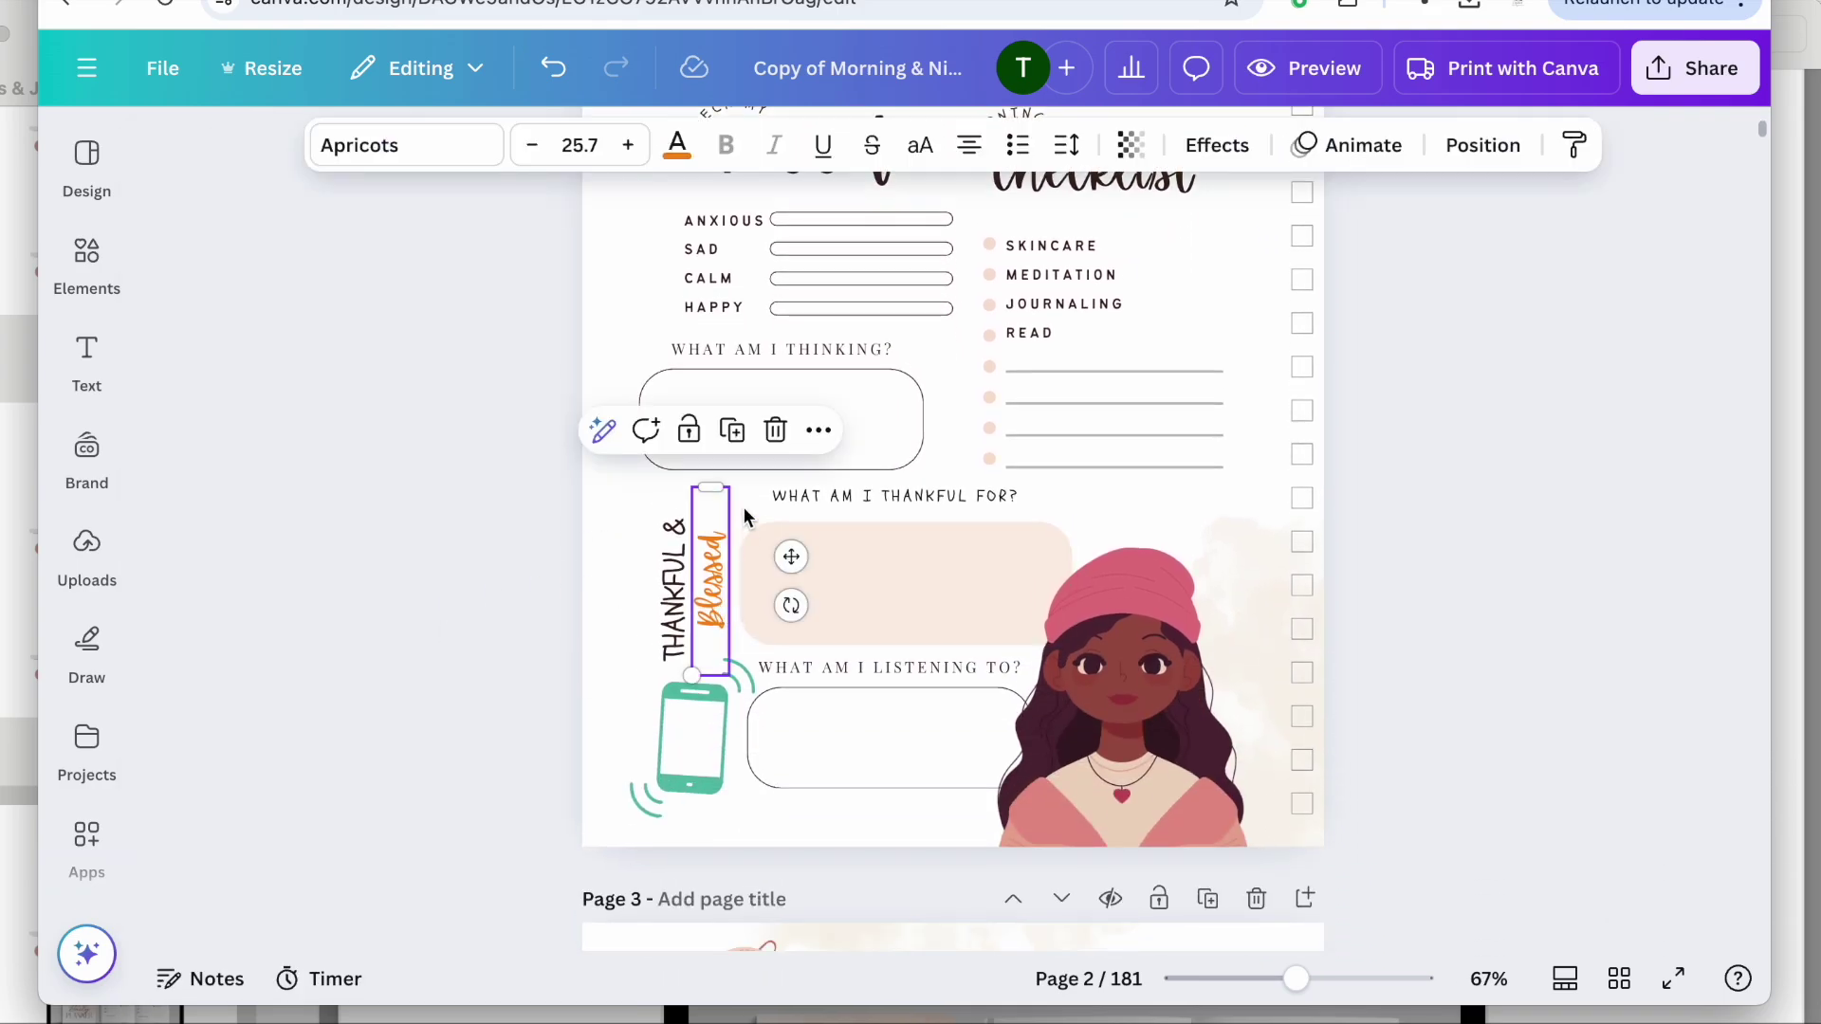
# Enlarge the Blessed lettering, nudge it up, and shift WHAT AM I THANKFUL FOR? slightly down.
pyautogui.moveTo(688, 676); pyautogui.dragTo(658, 714)
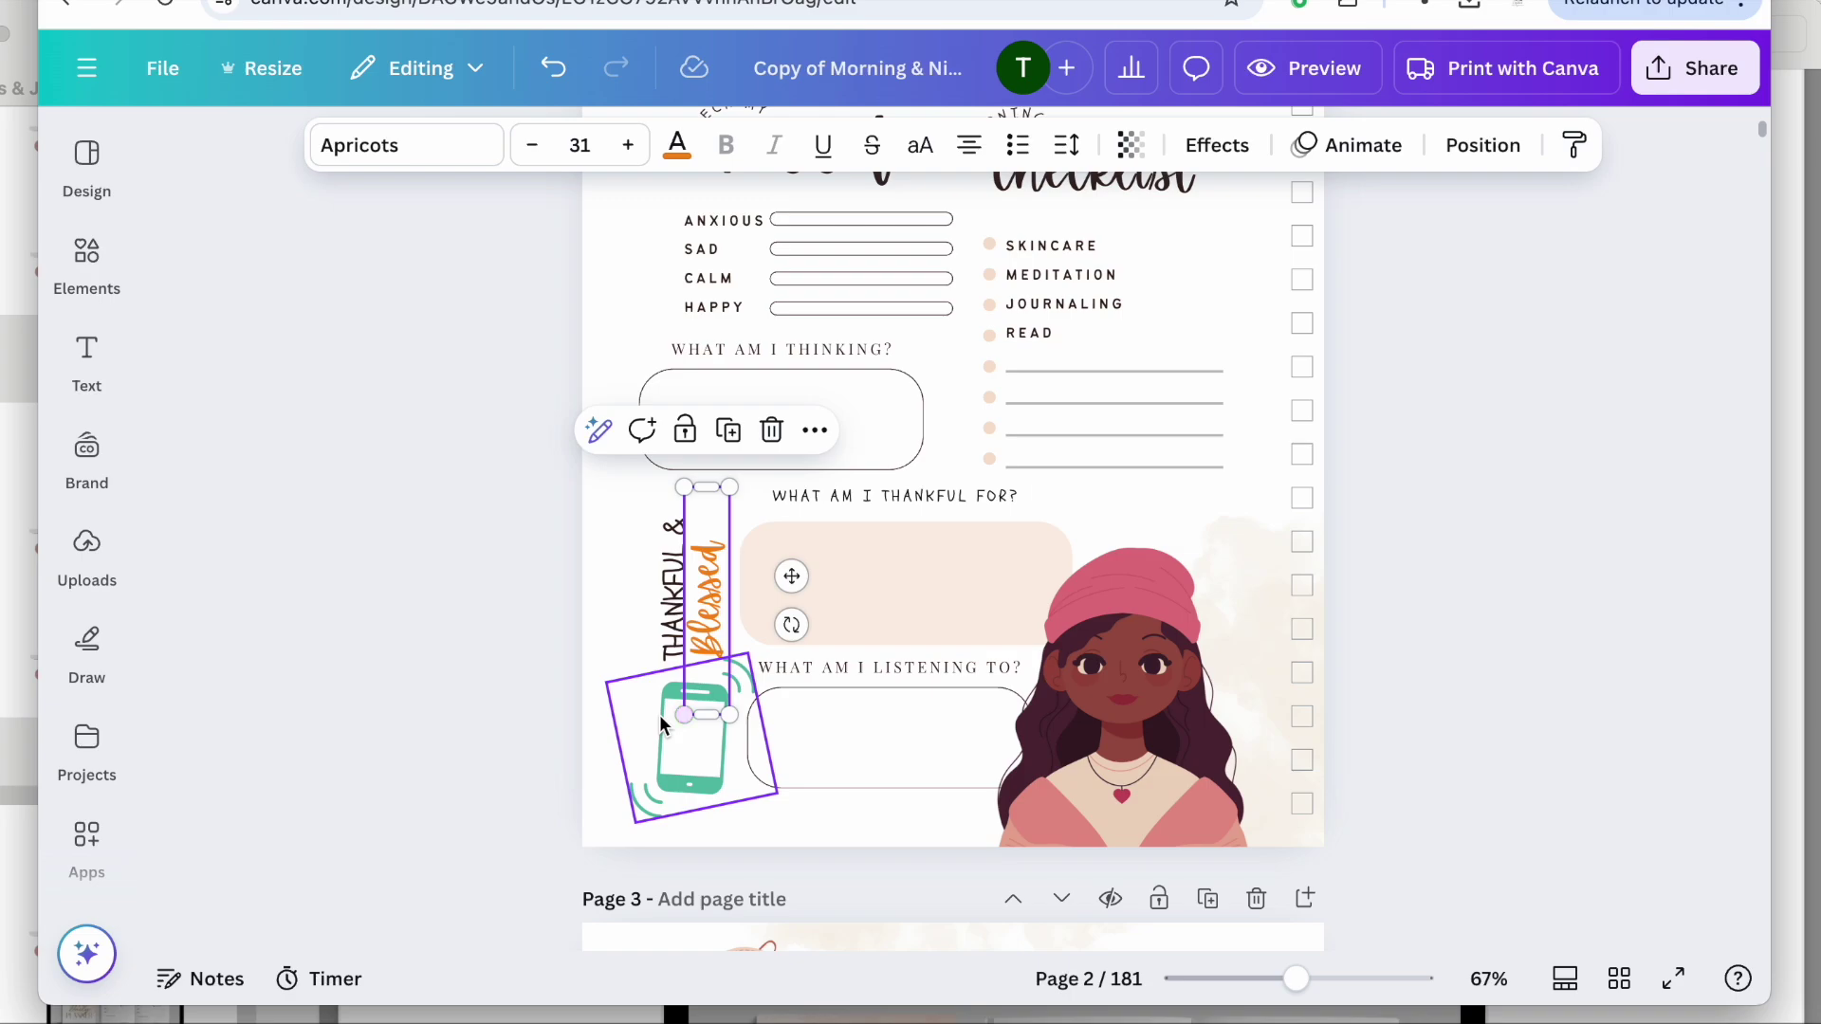
pyautogui.moveTo(721, 588); pyautogui.dragTo(679, 595)
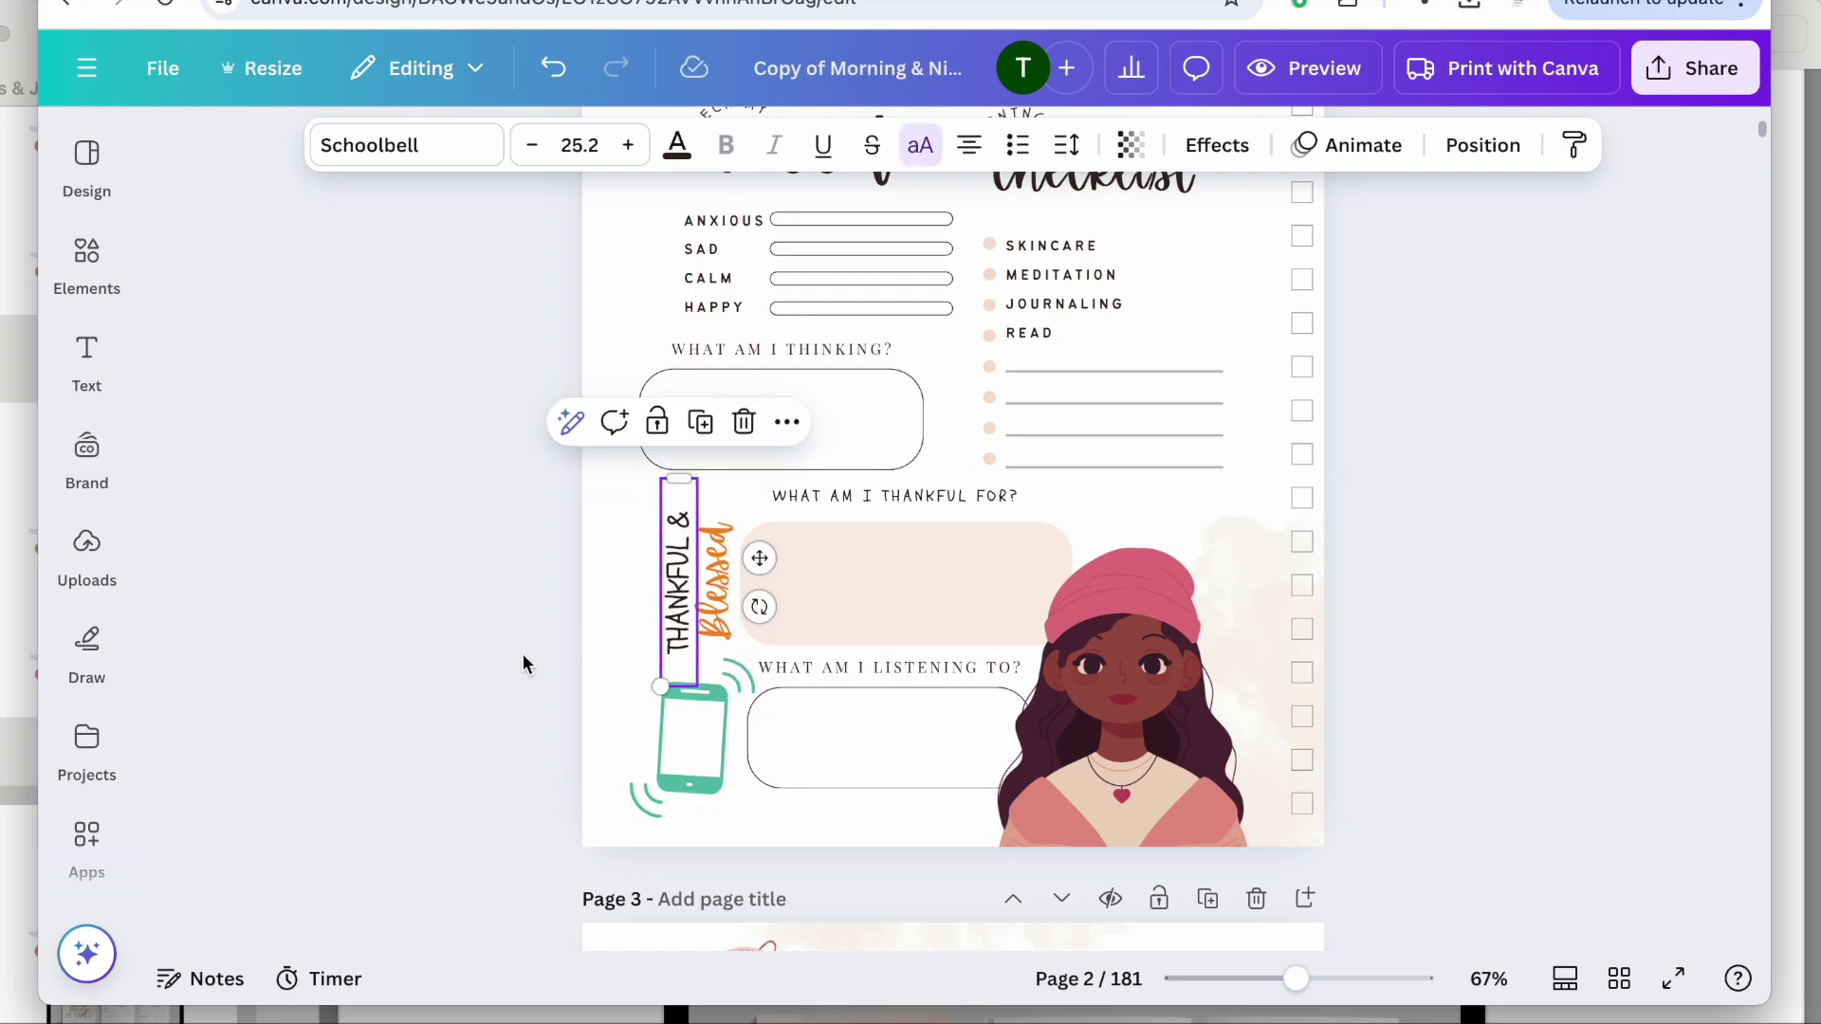
pyautogui.click(521, 663)
pyautogui.scroll(3, 521, 663)
pyautogui.scroll(-2, 897, 546)
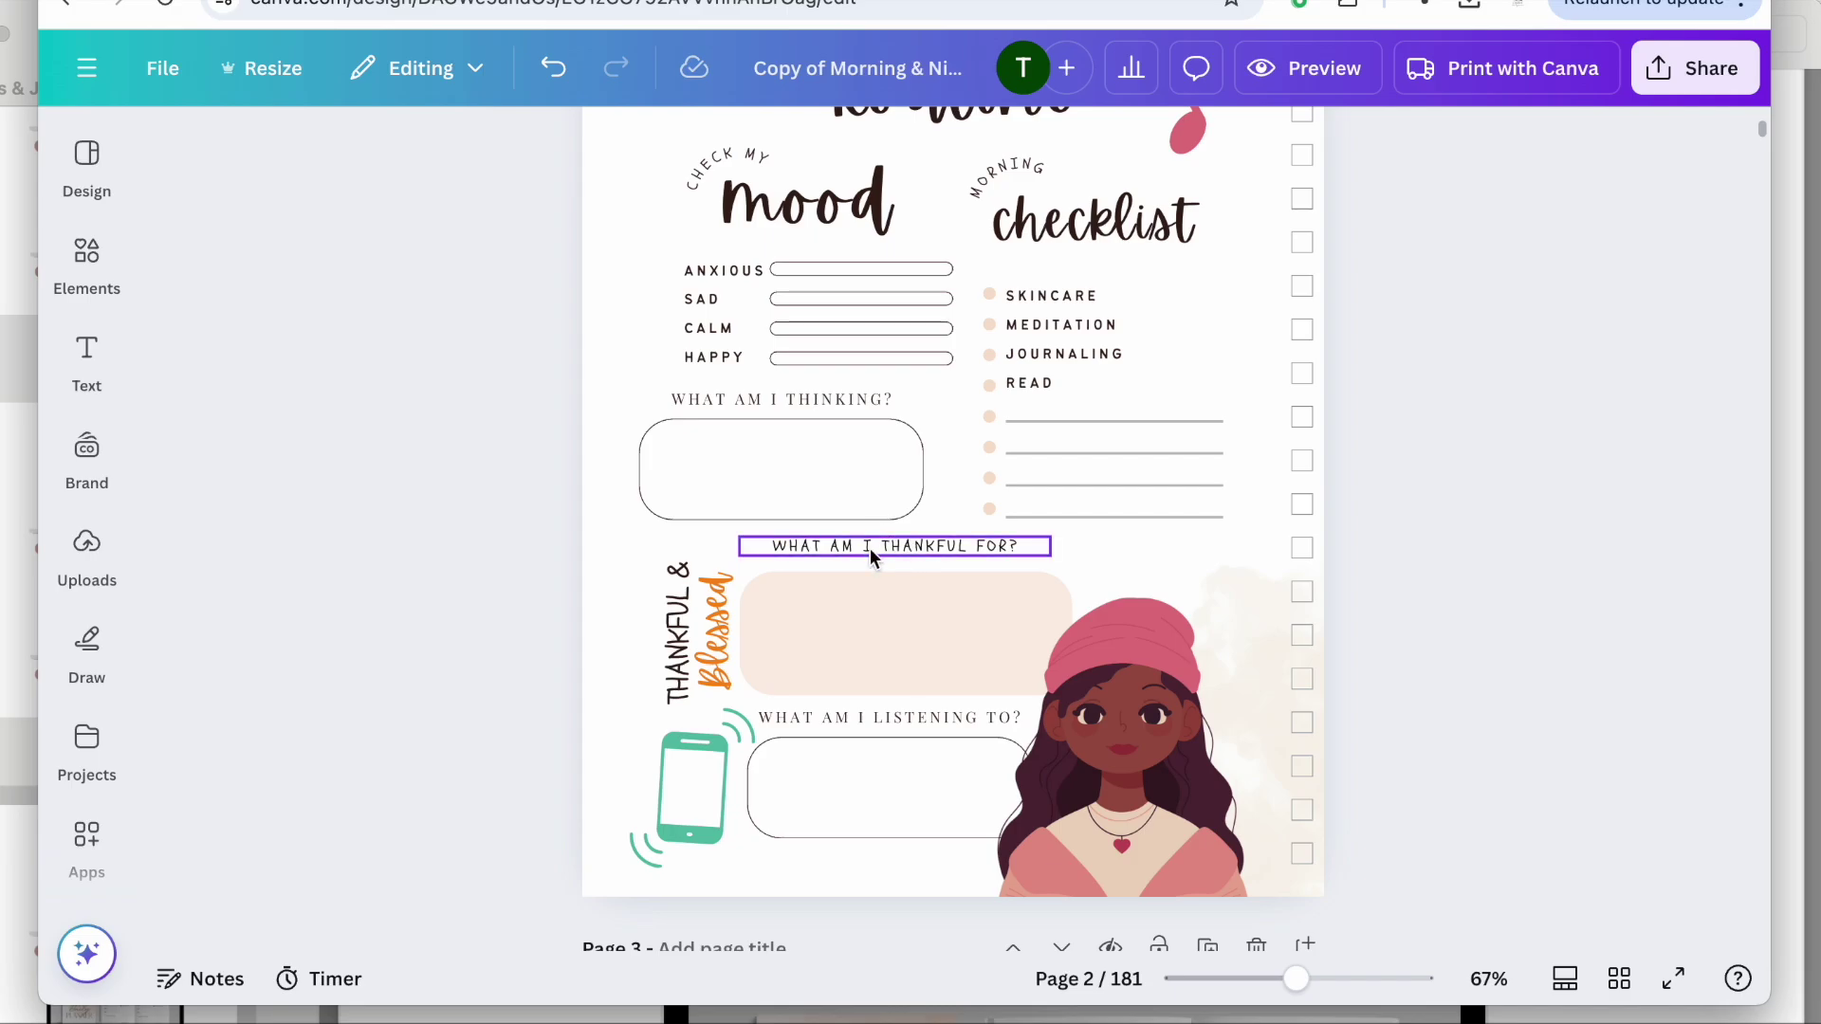
pyautogui.moveTo(869, 548); pyautogui.dragTo(869, 556)
# Set the WHAT AM I LISTENING TO? heading in Schoolbell.
pyautogui.click(863, 719)
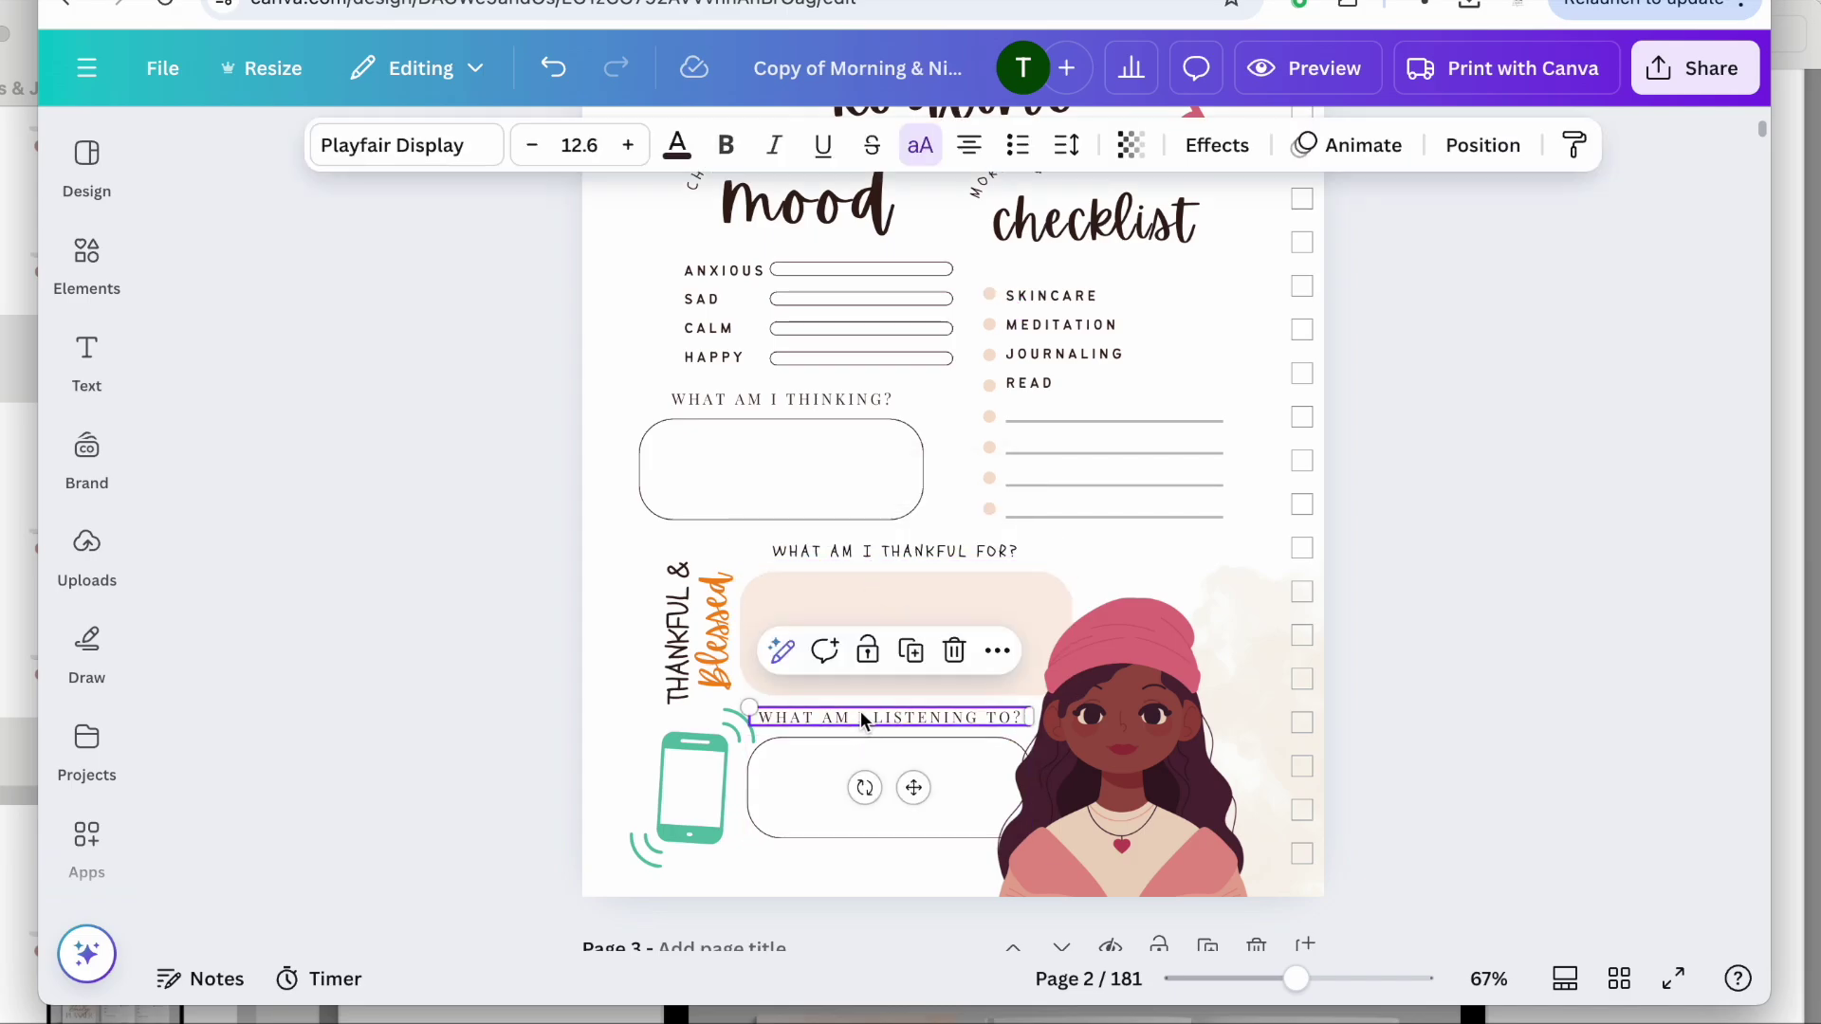
pyautogui.click(406, 145)
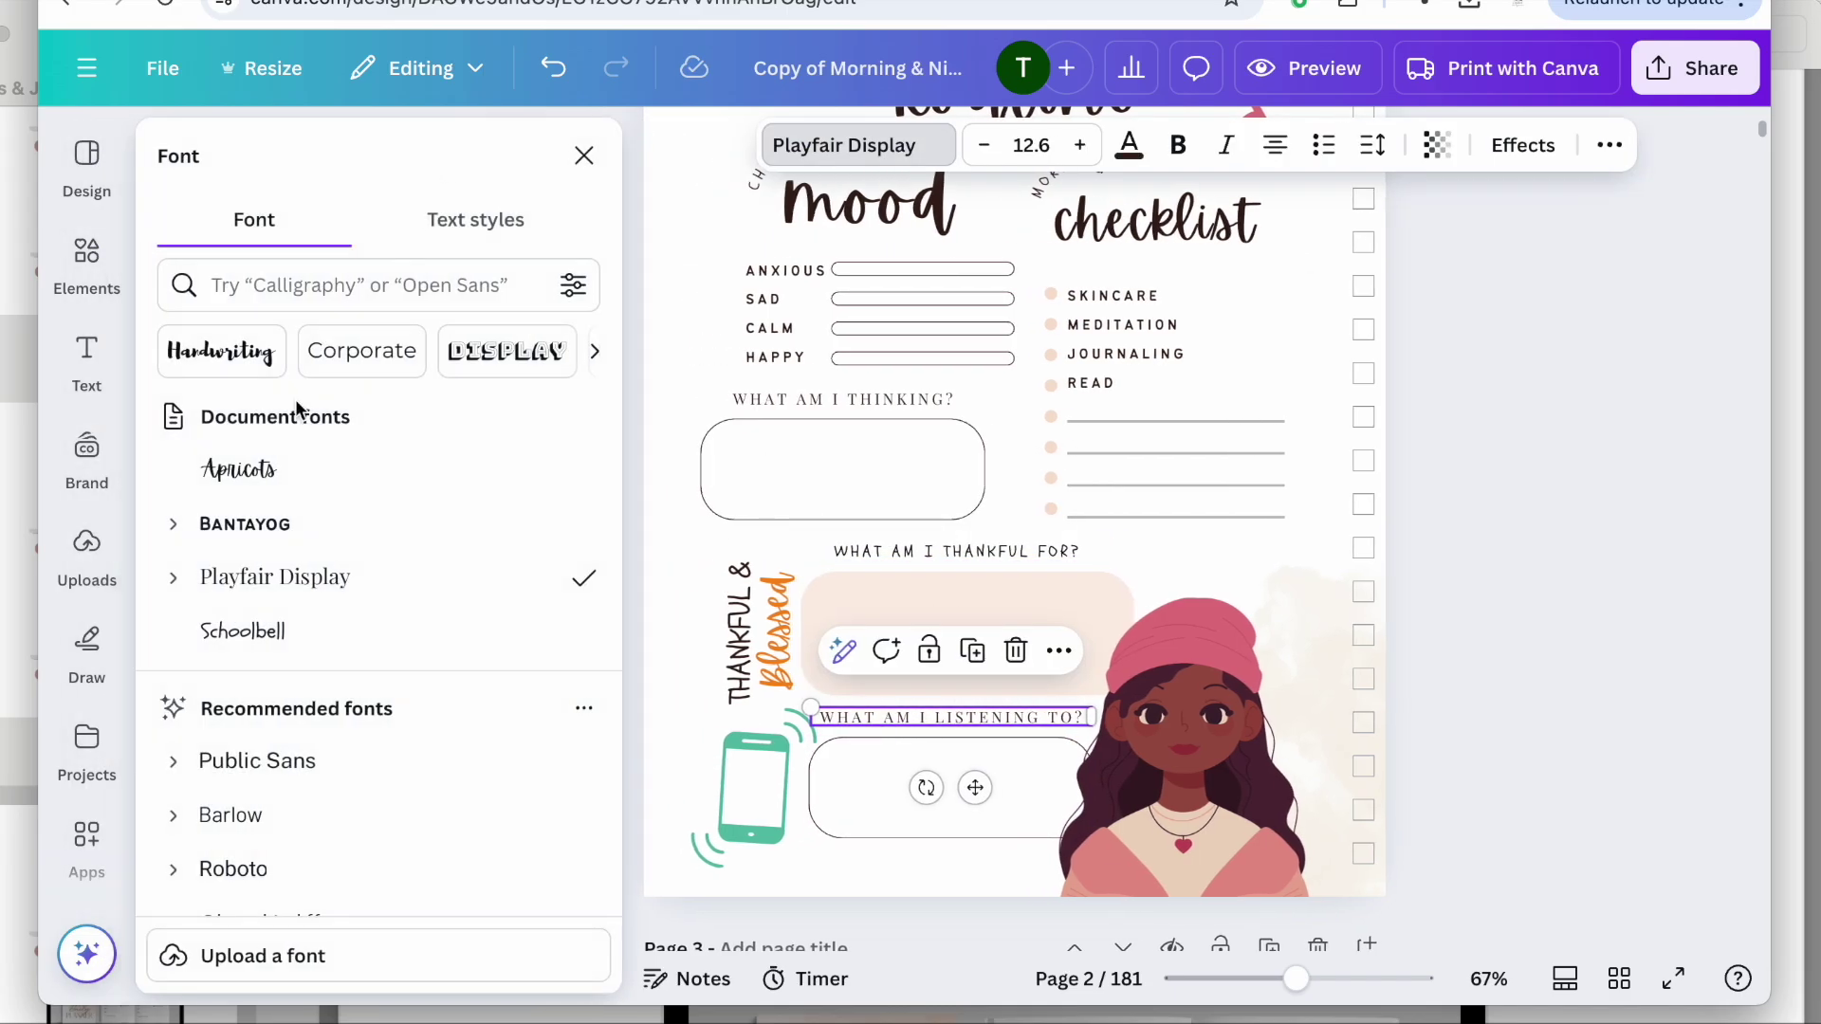
pyautogui.click(270, 632)
pyautogui.click(1549, 543)
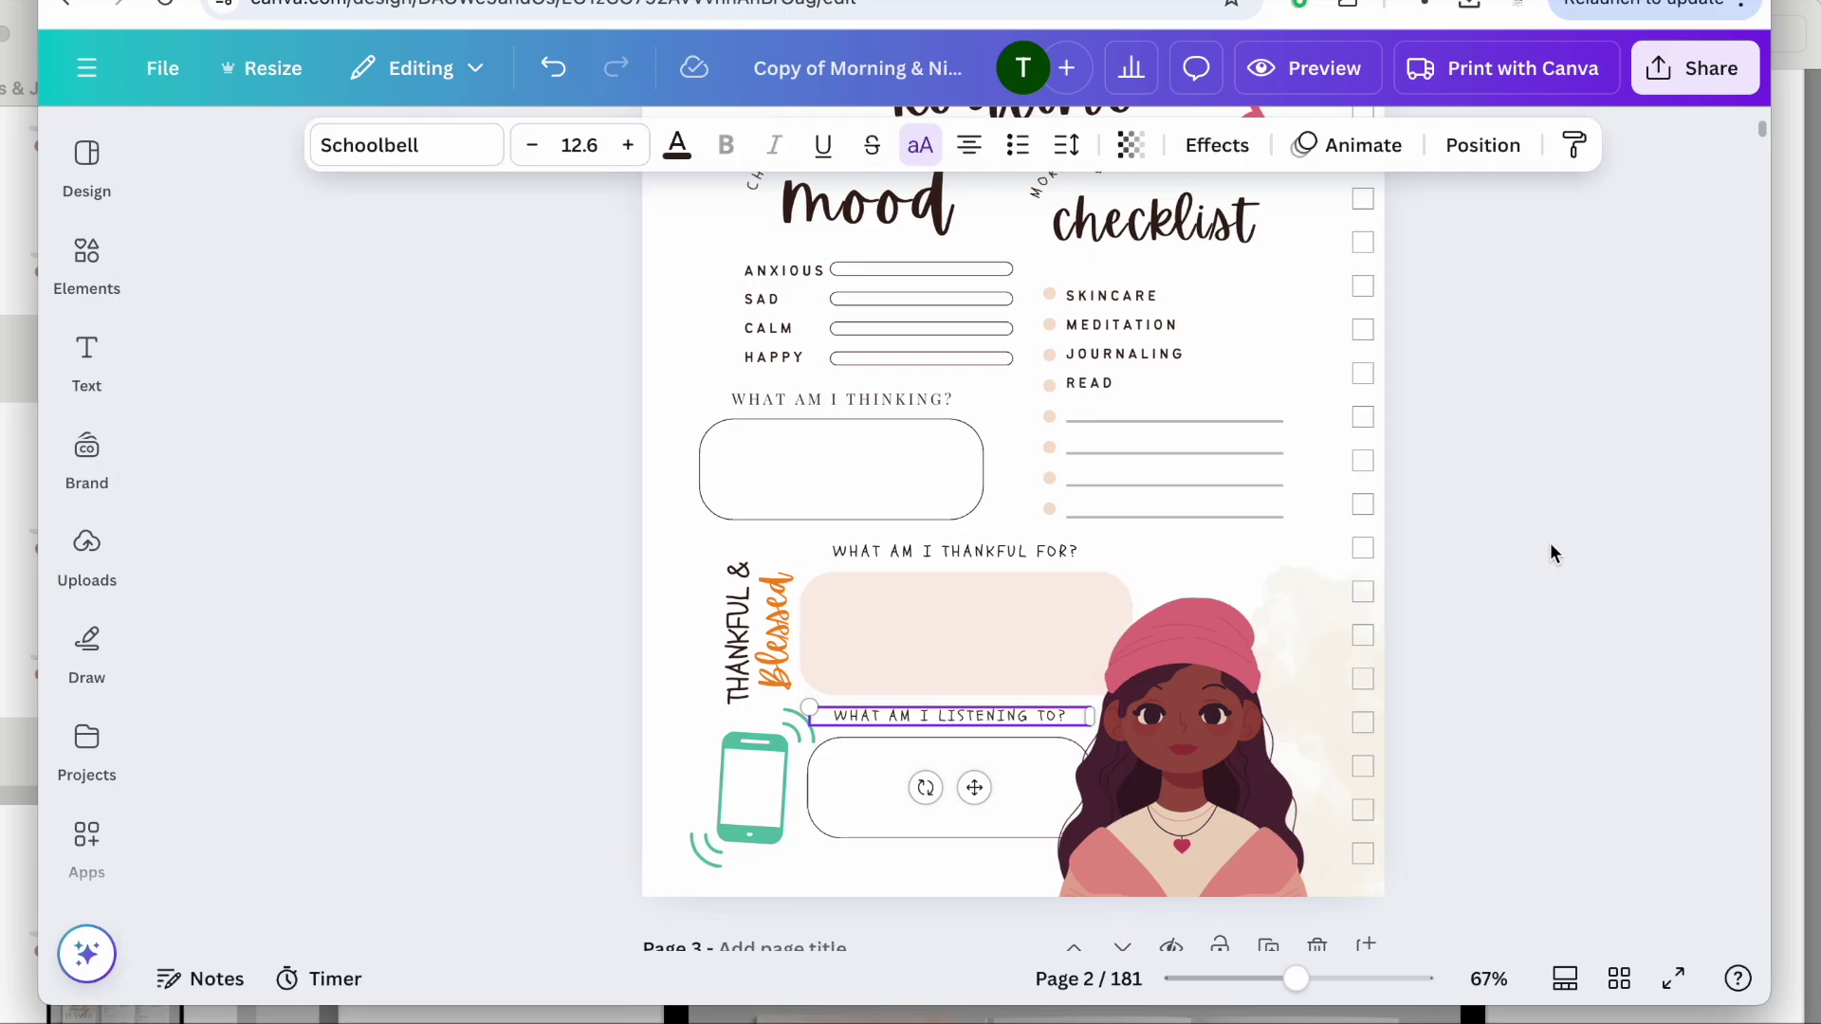
pyautogui.scroll(3, 1550, 538)
pyautogui.scroll(-2, 1550, 538)
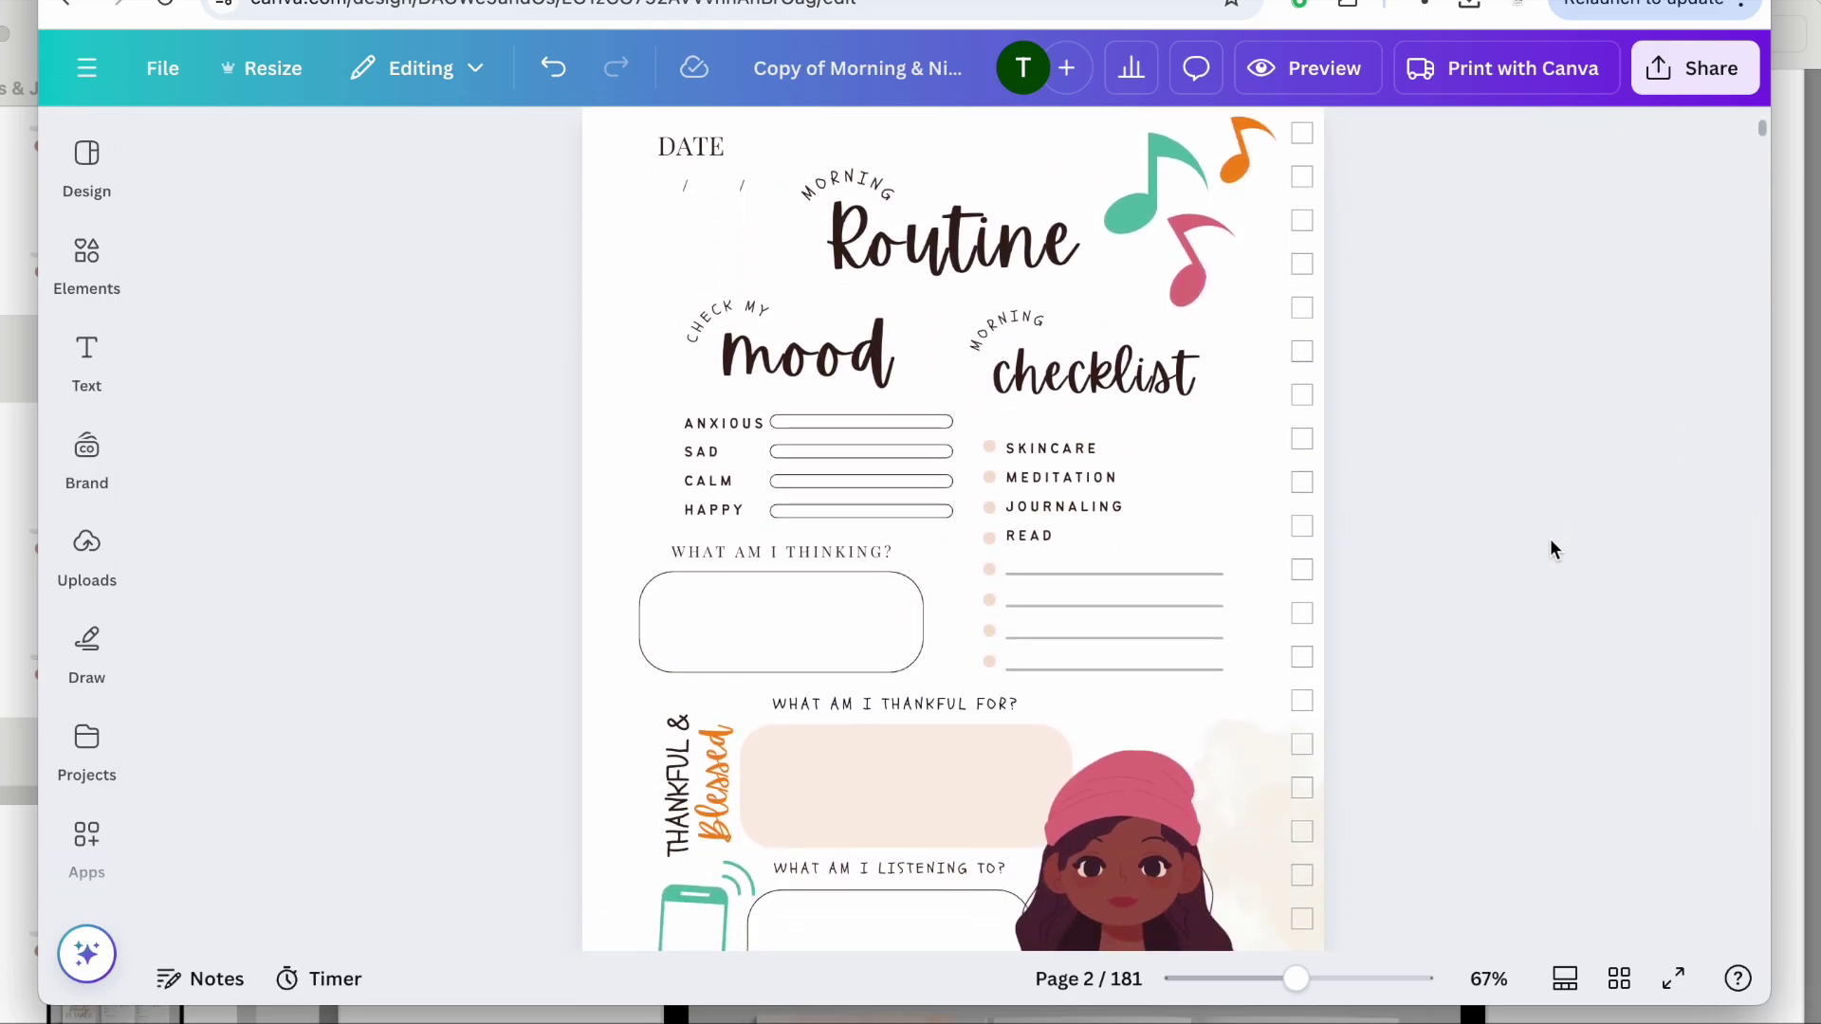
pyautogui.scroll(-3, 1549, 538)
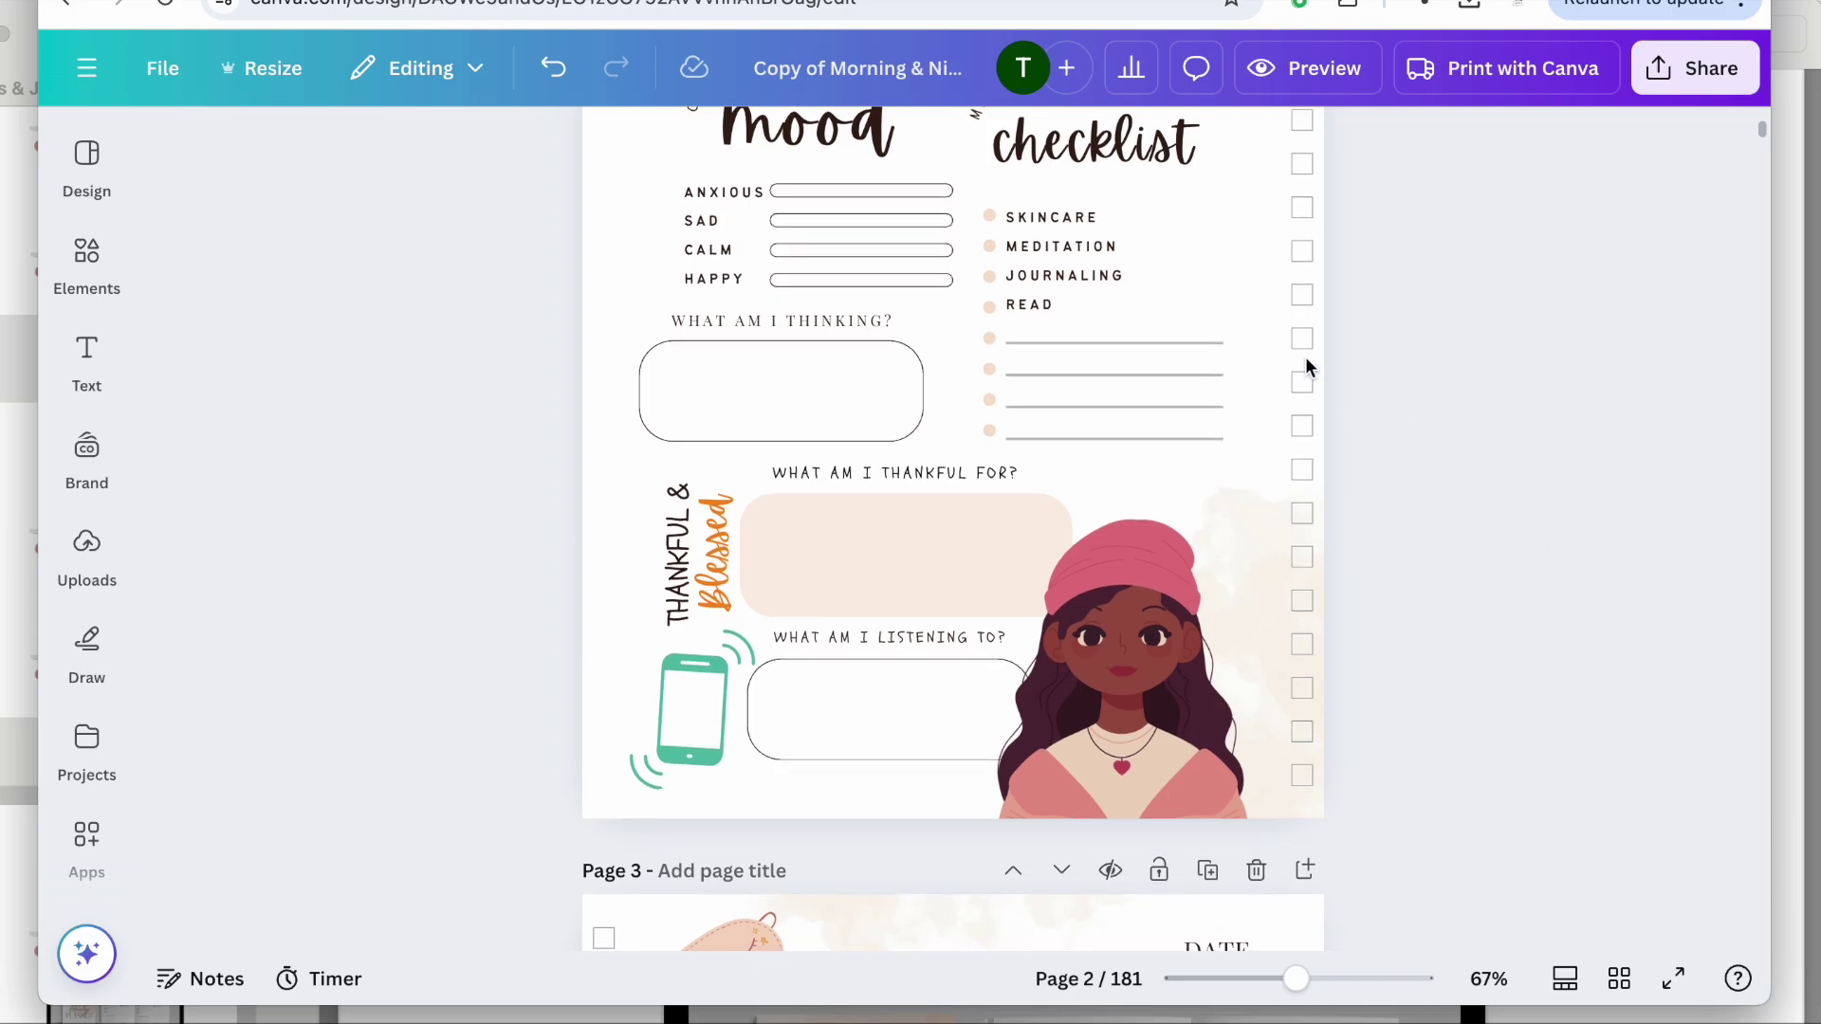
# Ungroup WHAT AM I THINKING? from its box and set the heading in Schoolbell.
pyautogui.click(735, 320)
pyautogui.click(723, 256)
pyautogui.click(443, 376)
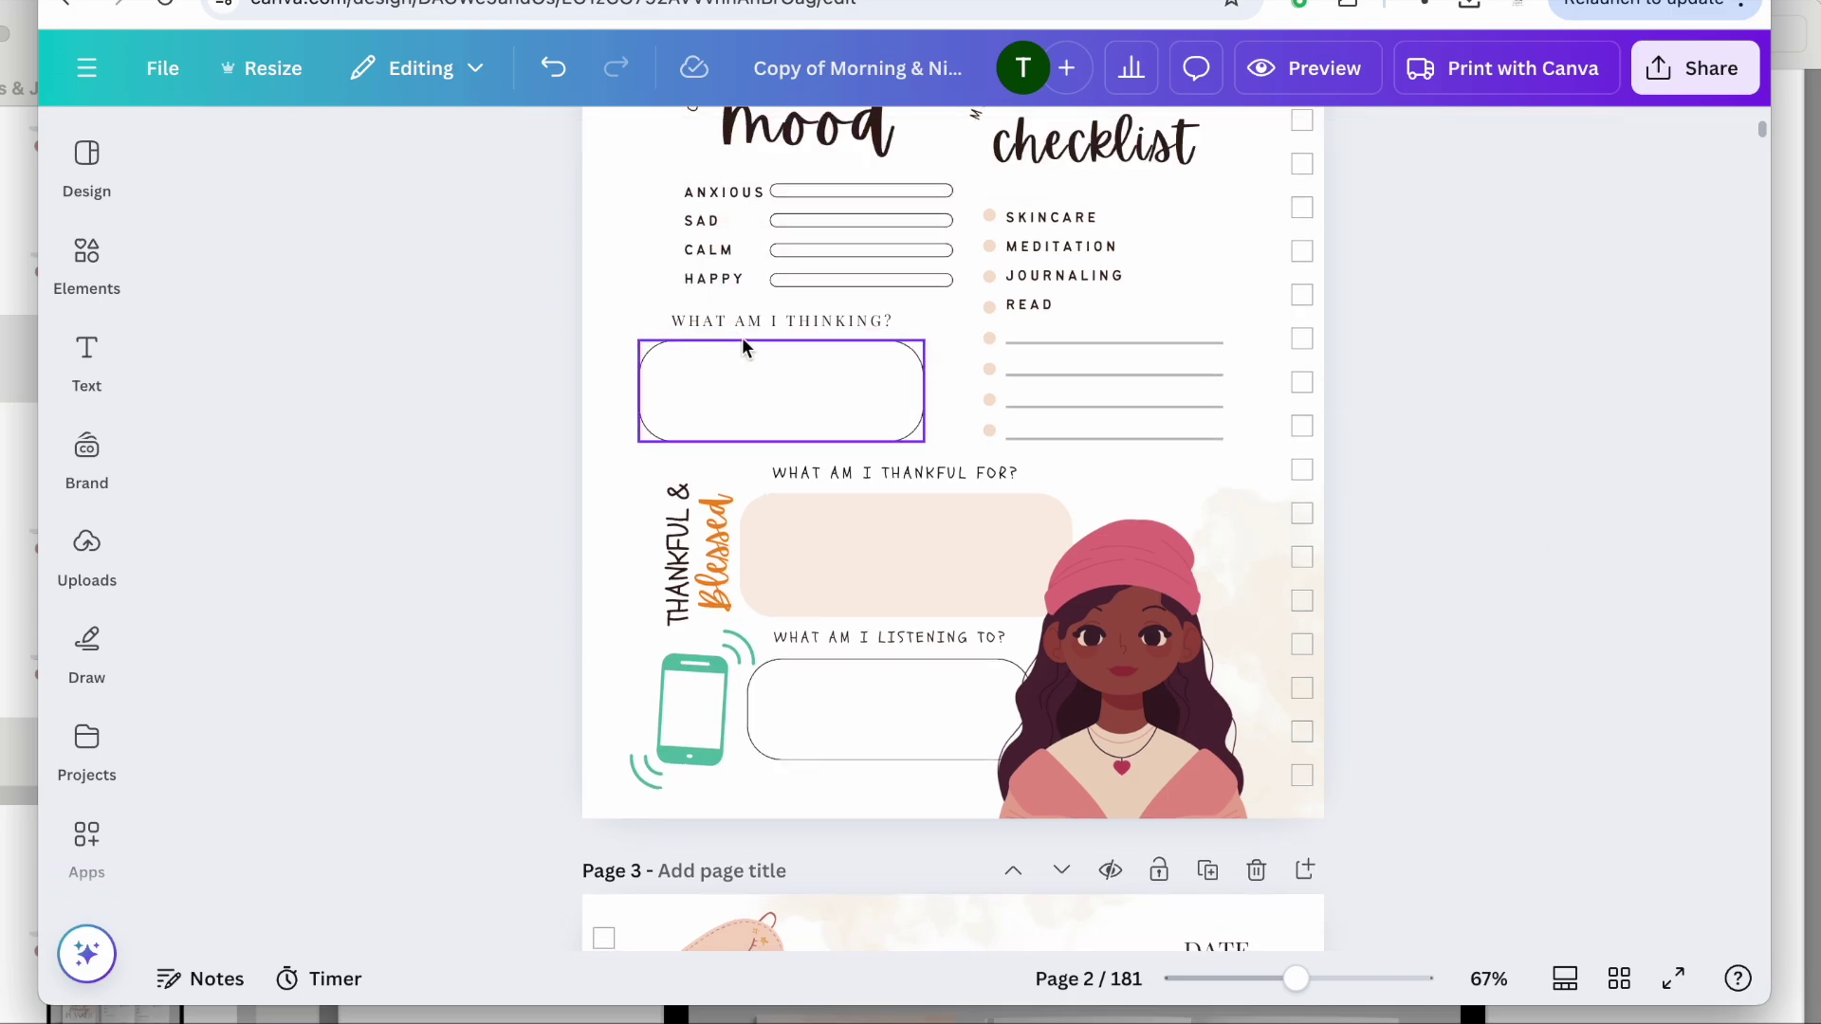
pyautogui.click(745, 322)
pyautogui.scroll(2, 797, 605)
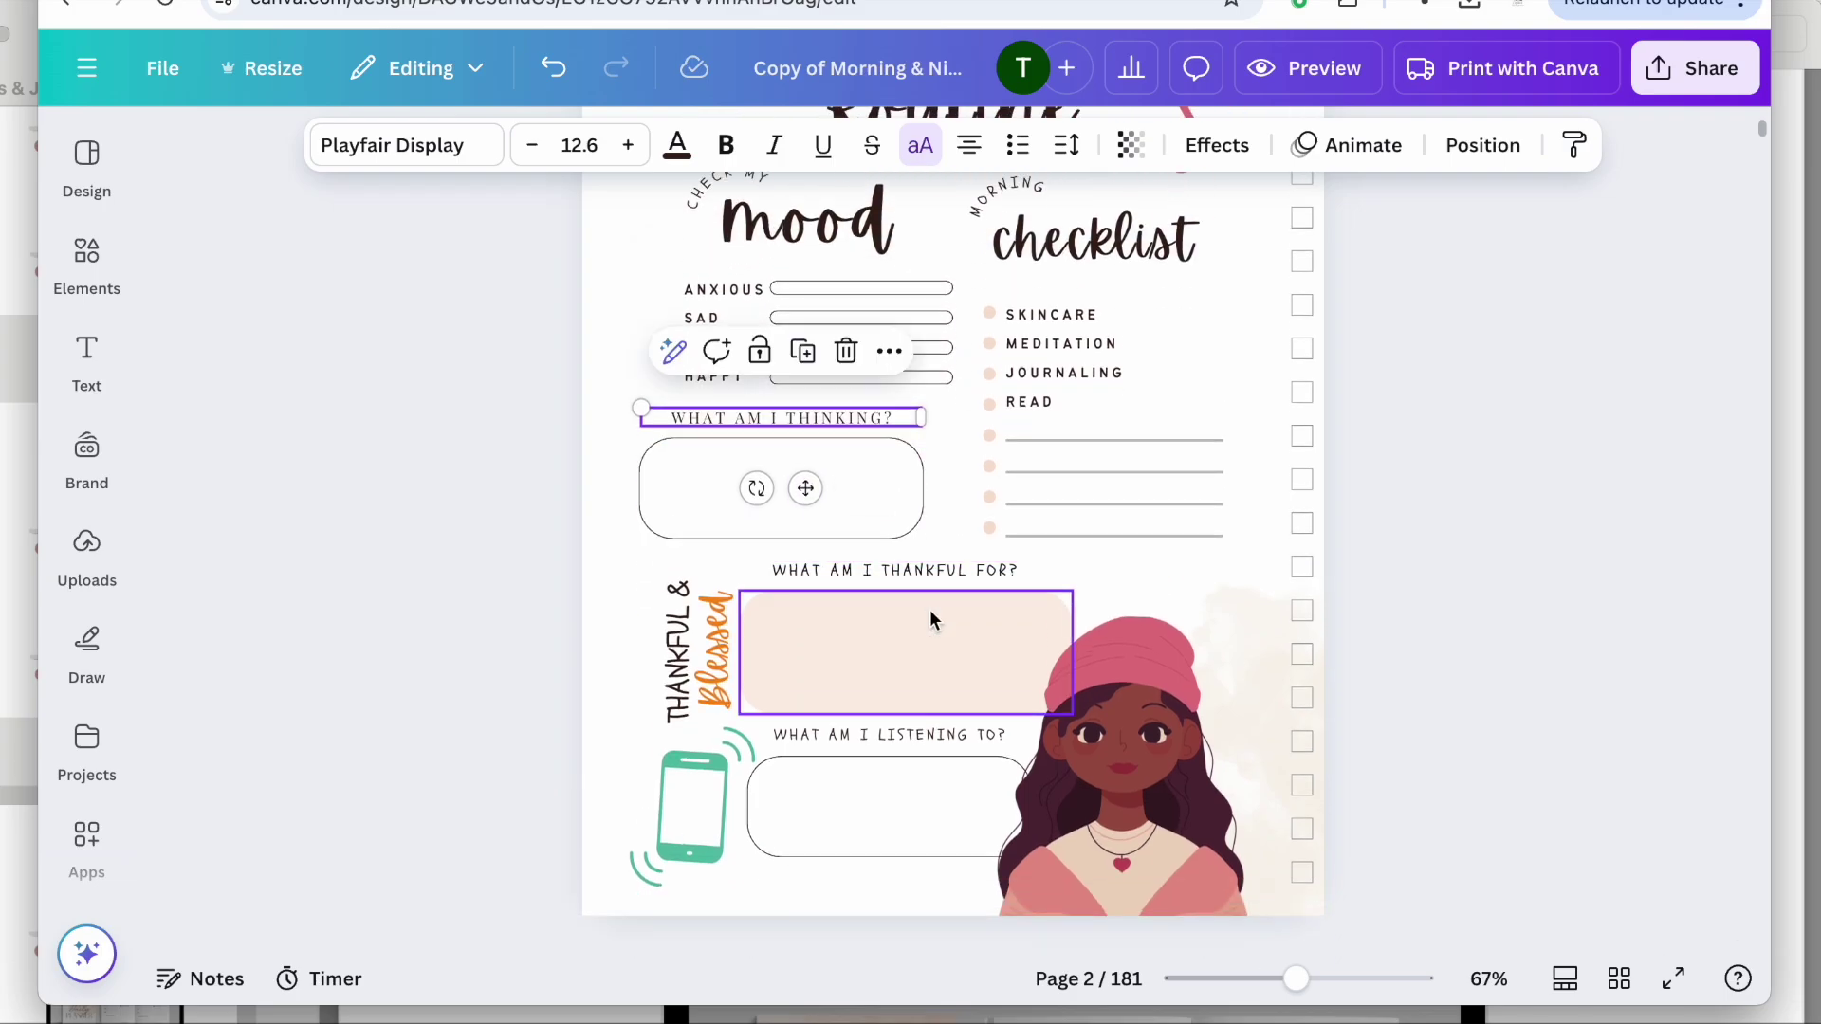
pyautogui.click(436, 152)
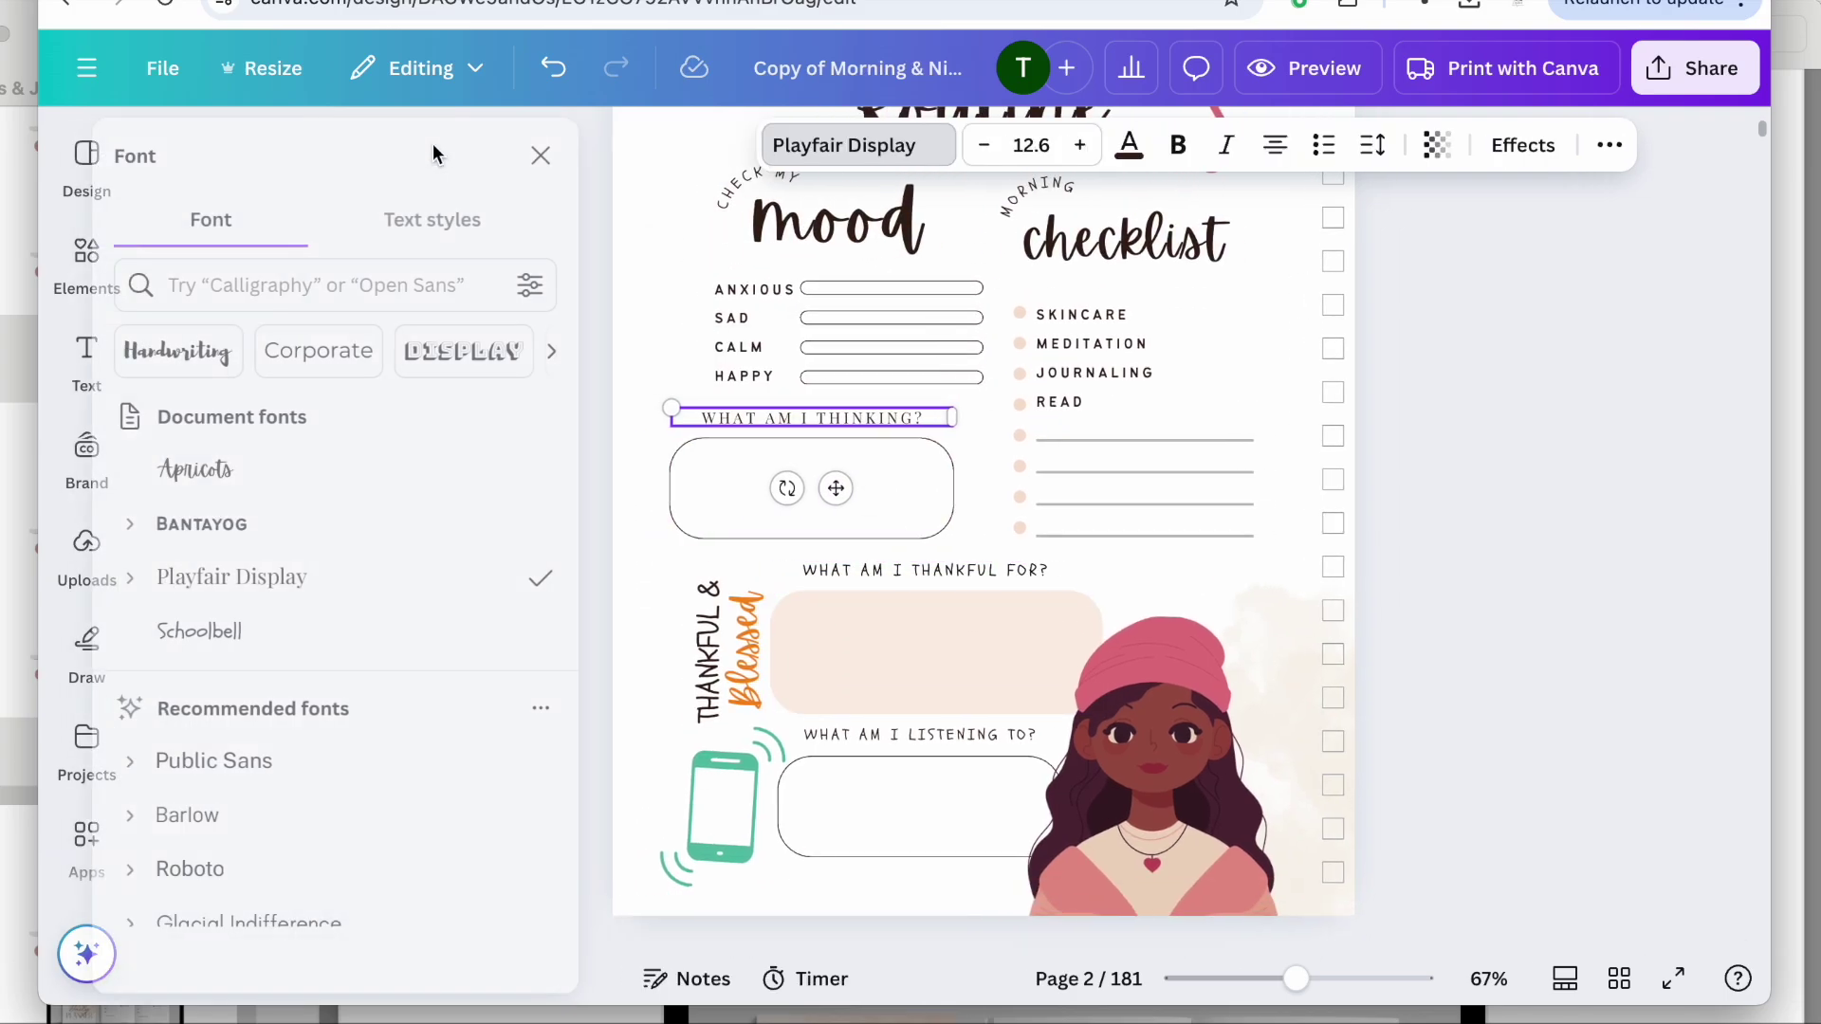
pyautogui.click(285, 637)
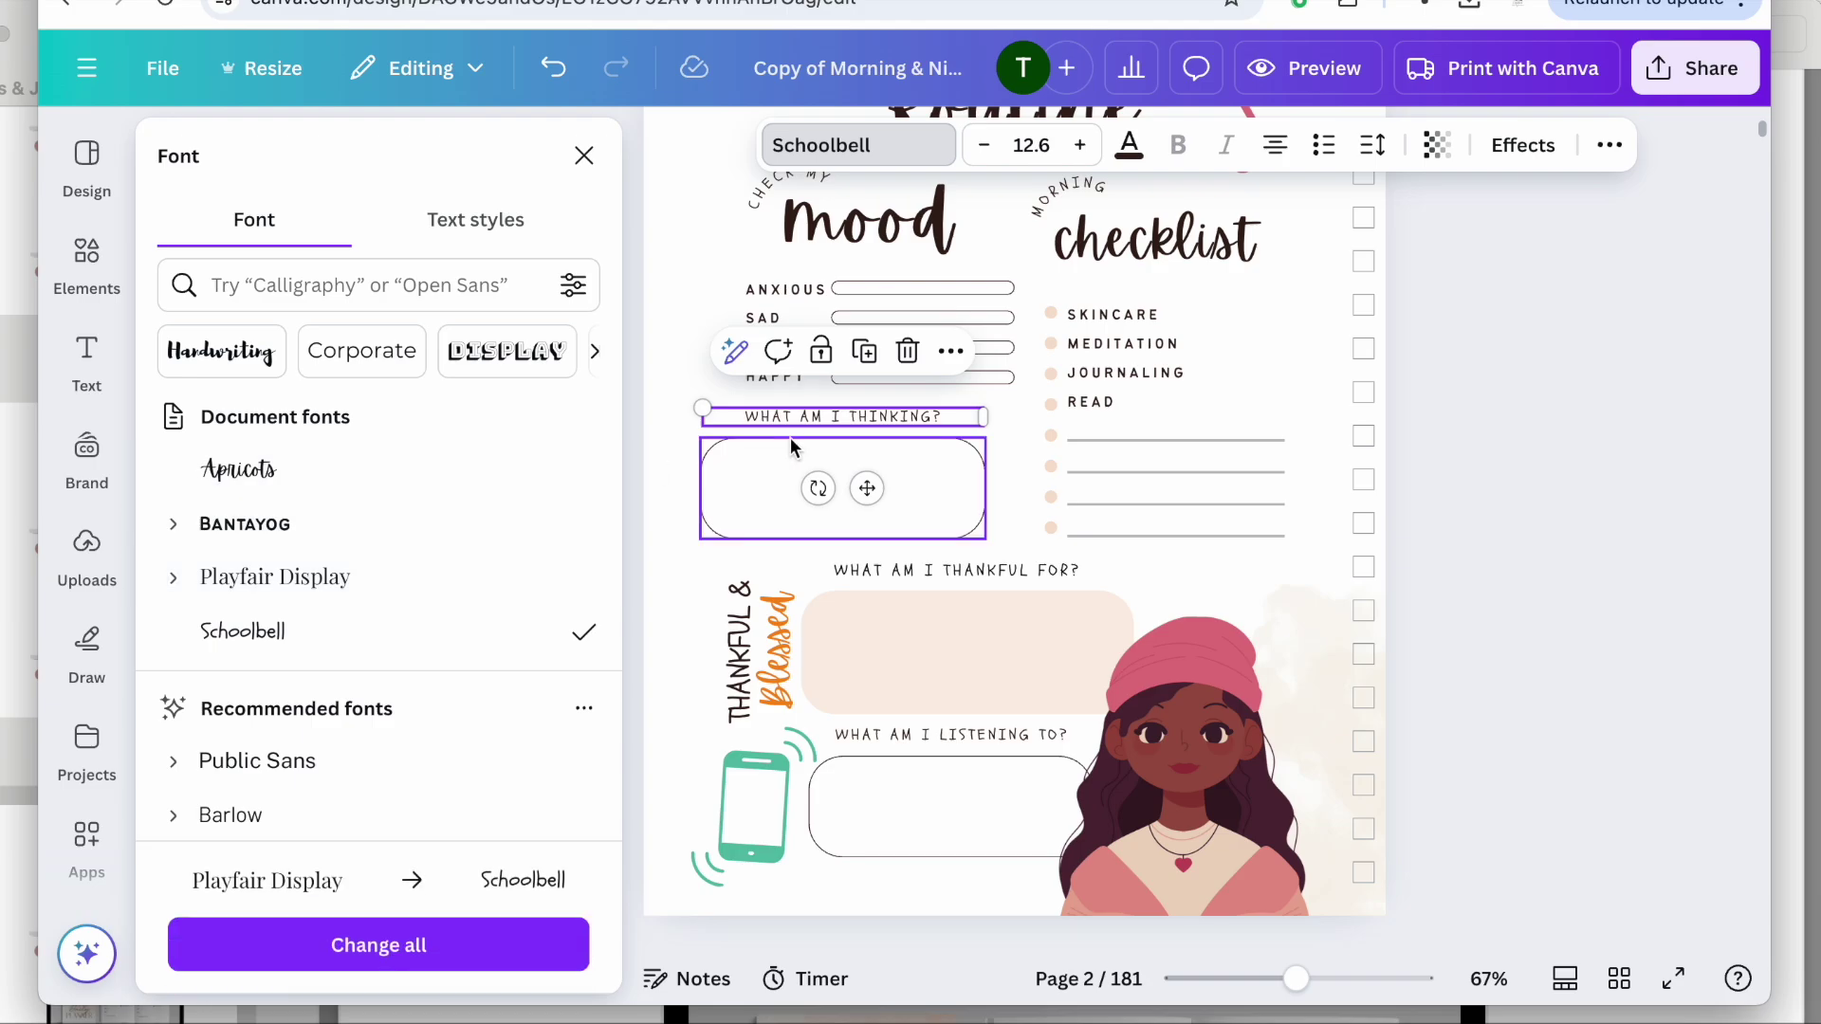
pyautogui.click(583, 154)
pyautogui.click(259, 480)
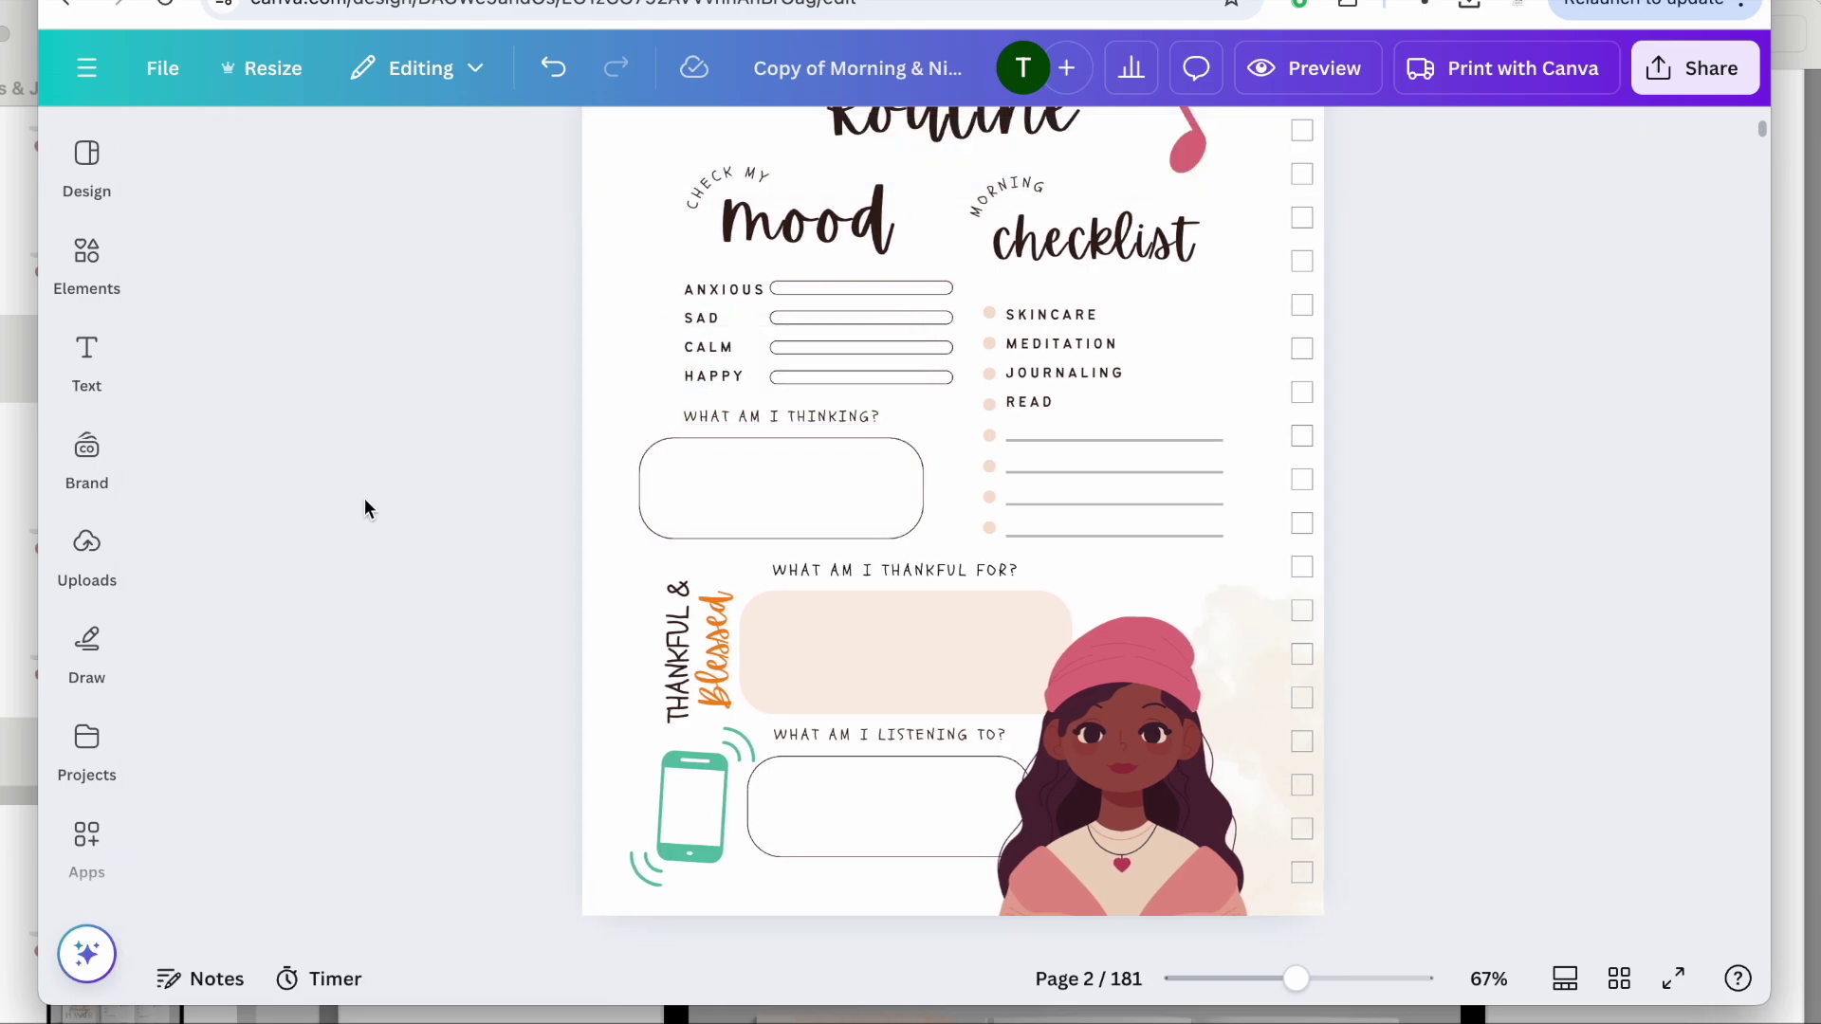
pyautogui.scroll(2, 364, 498)
pyautogui.scroll(1, 364, 497)
pyautogui.scroll(-4, 364, 498)
pyautogui.scroll(5, 364, 498)
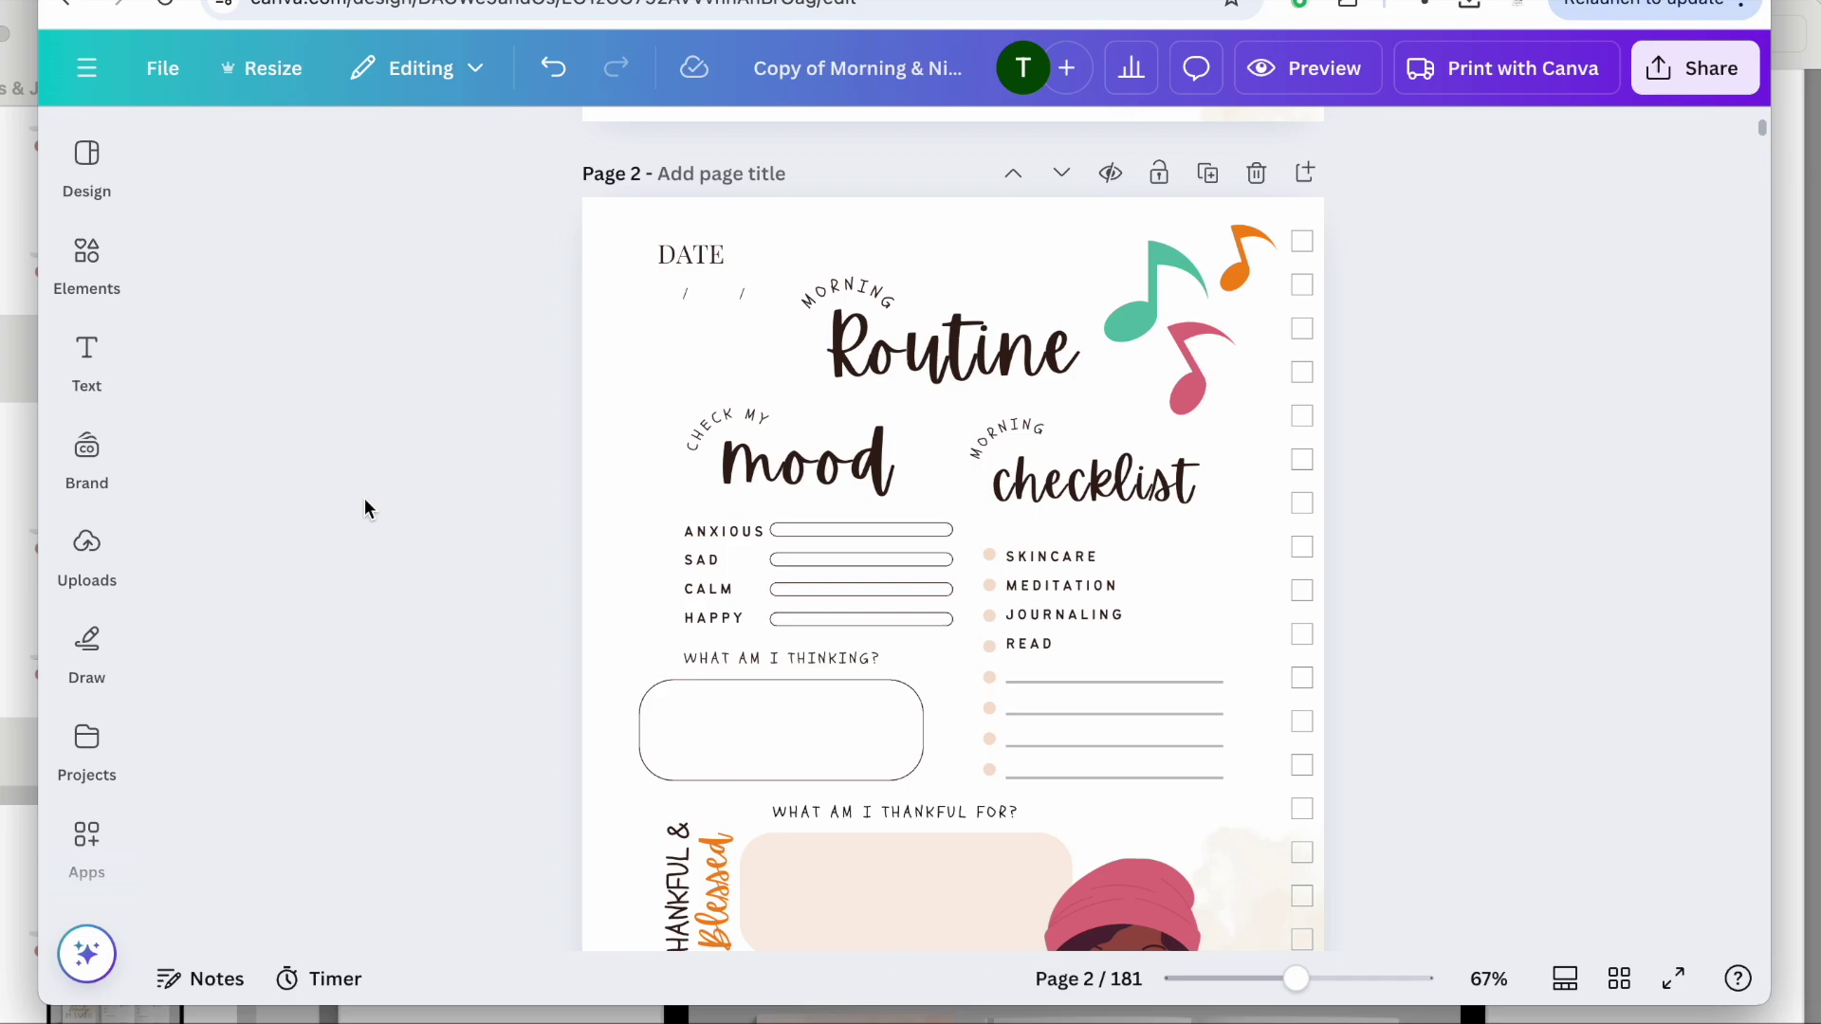
# Set the page 2 DATE label in Schoolbell, enlarge it to 24.4 and nudge it left.
pyautogui.click(697, 254)
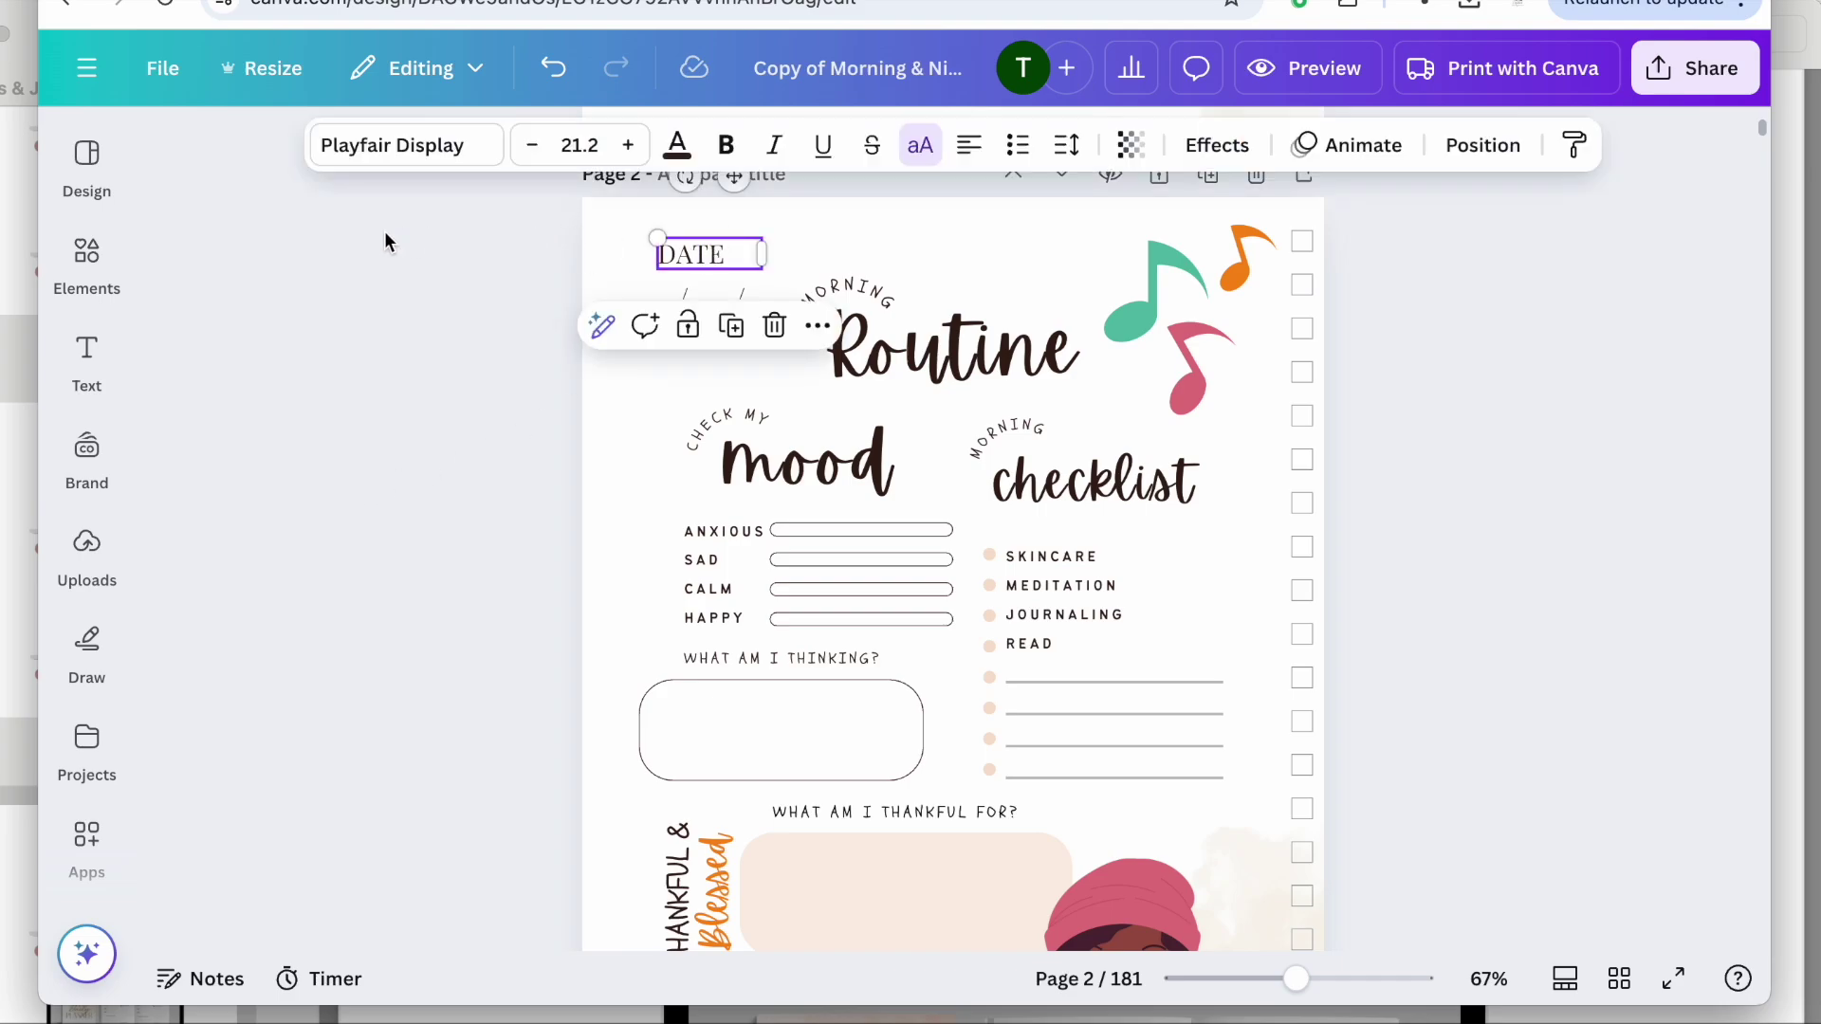
pyautogui.click(410, 148)
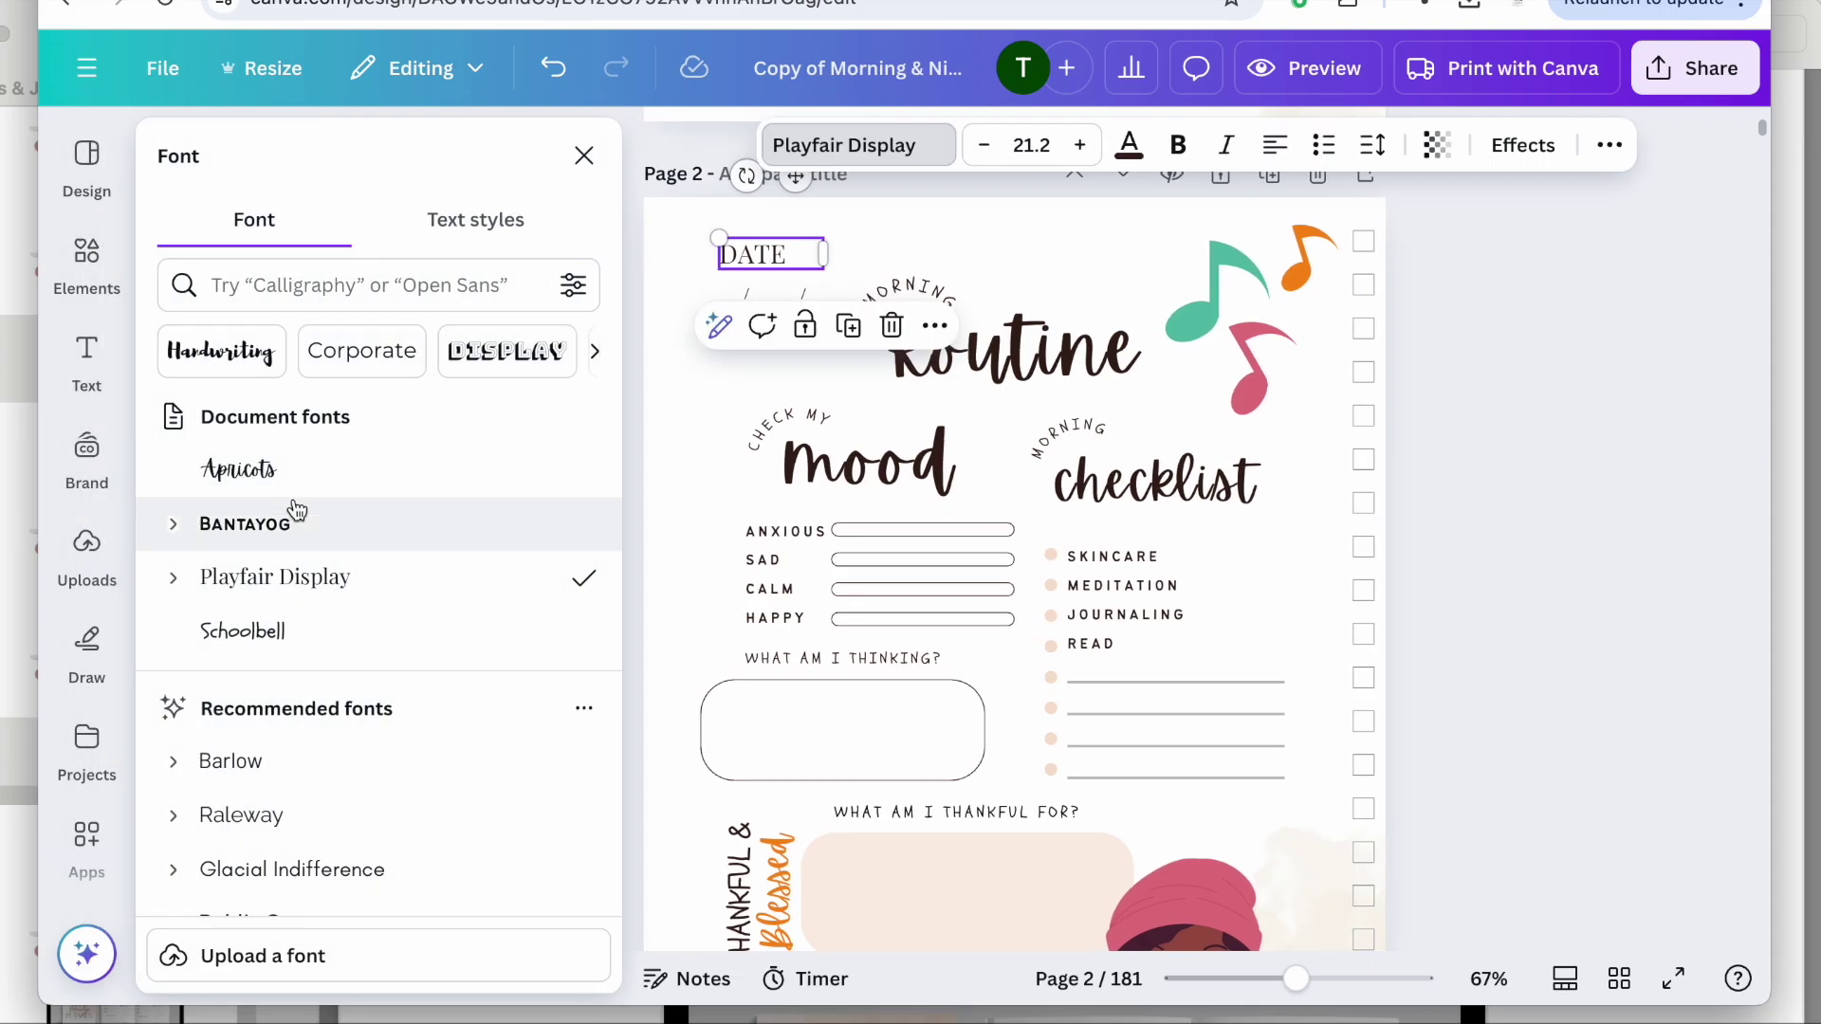
pyautogui.click(235, 632)
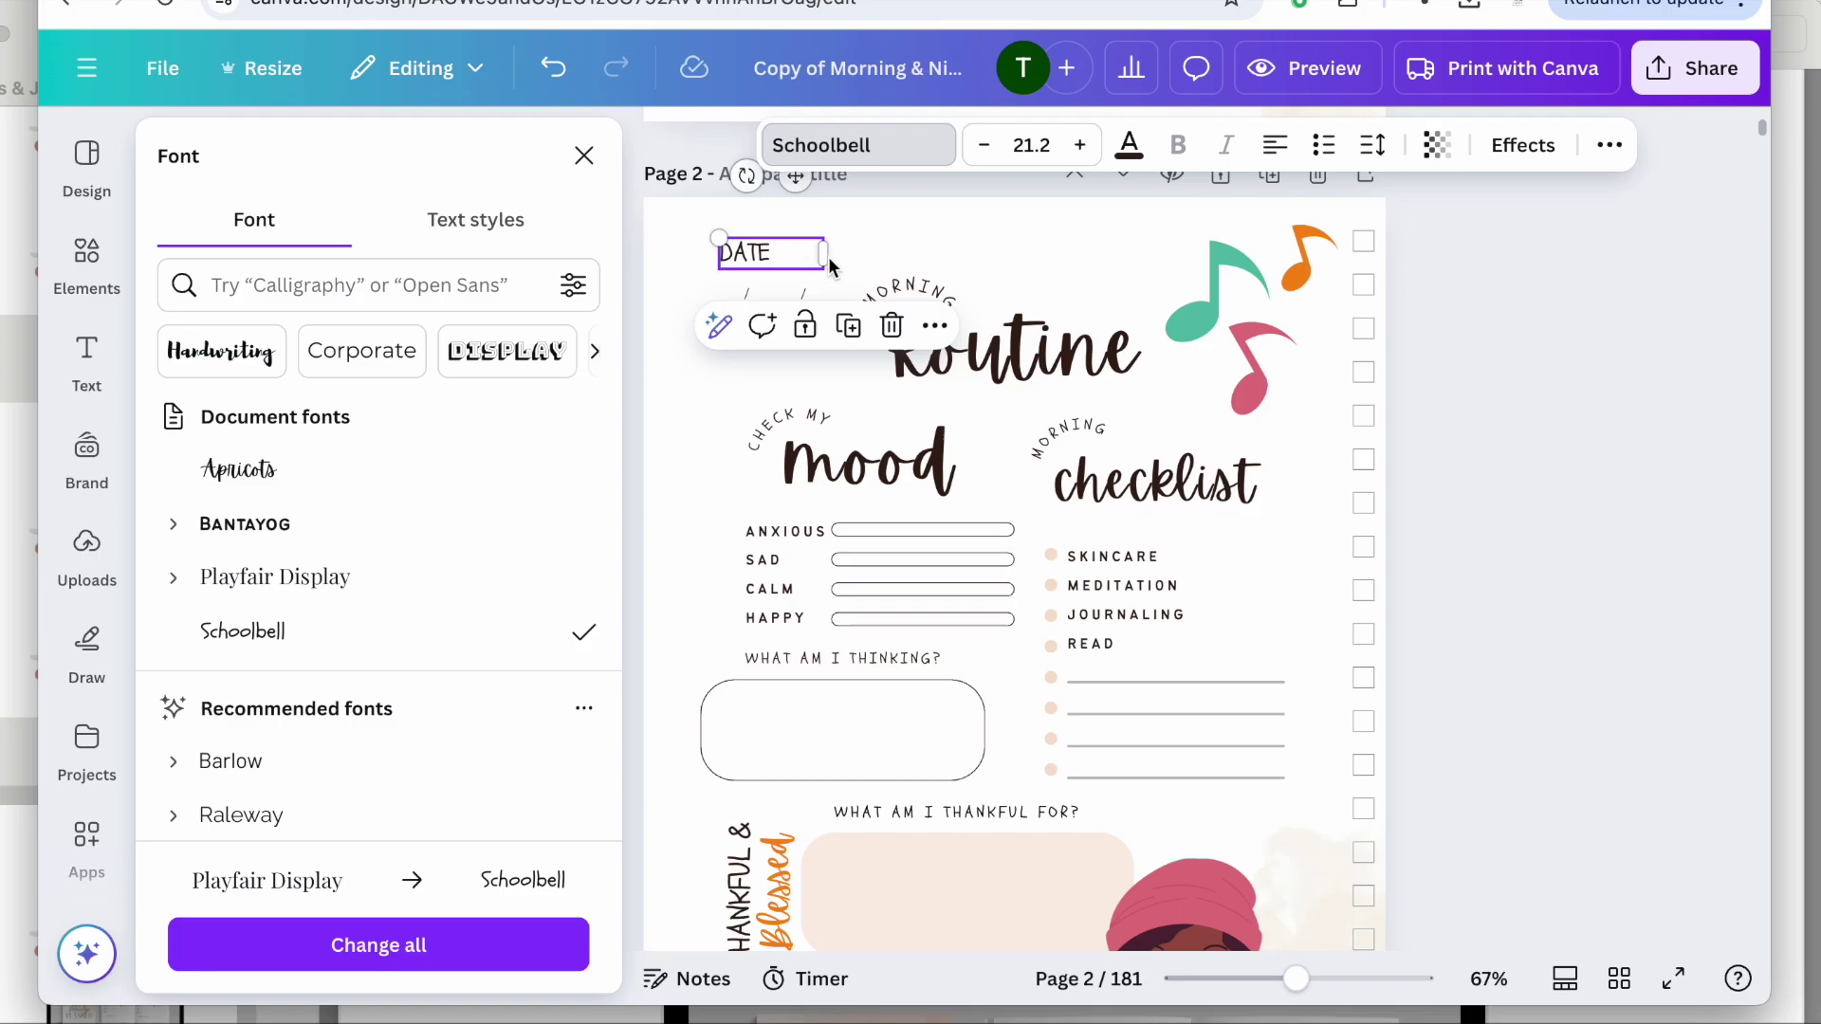
pyautogui.moveTo(824, 273)
pyautogui.mouseDown()
pyautogui.moveTo(870, 301)
pyautogui.moveTo(839, 274)
pyautogui.mouseUp()
pyautogui.click(583, 155)
pyautogui.click(380, 423)
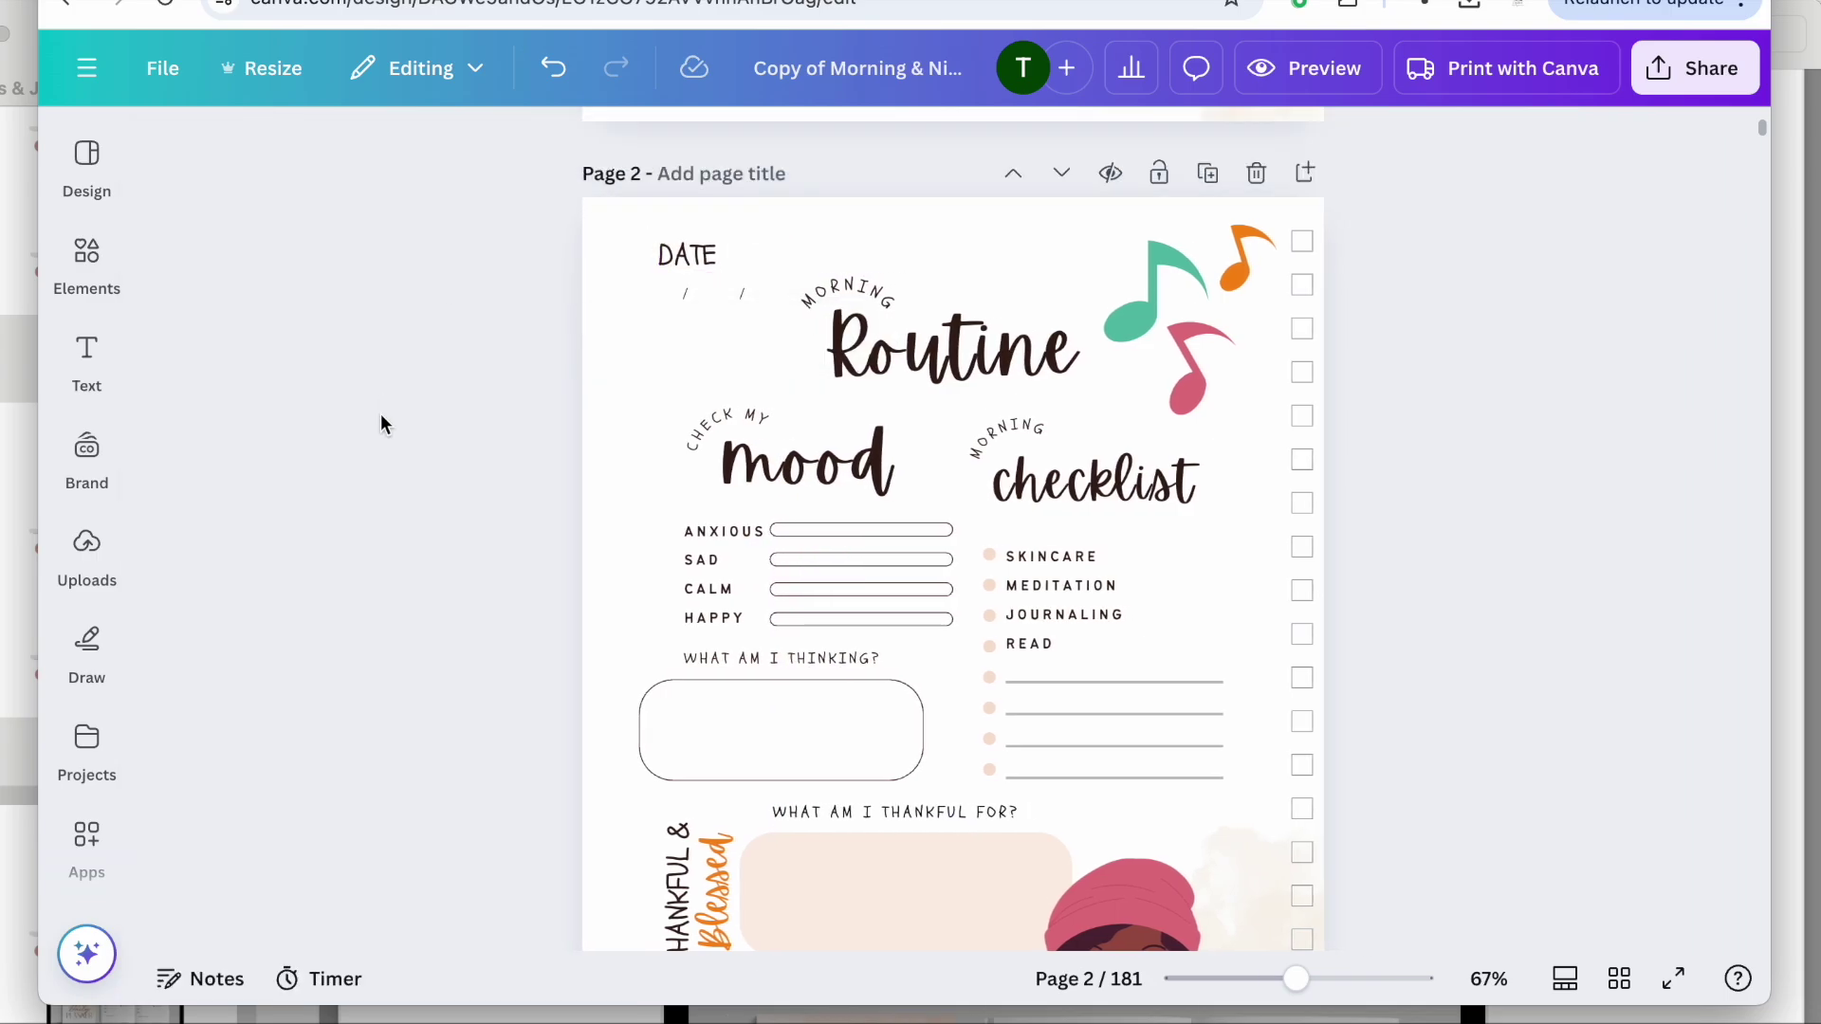
pyautogui.moveTo(690, 267); pyautogui.dragTo(685, 262)
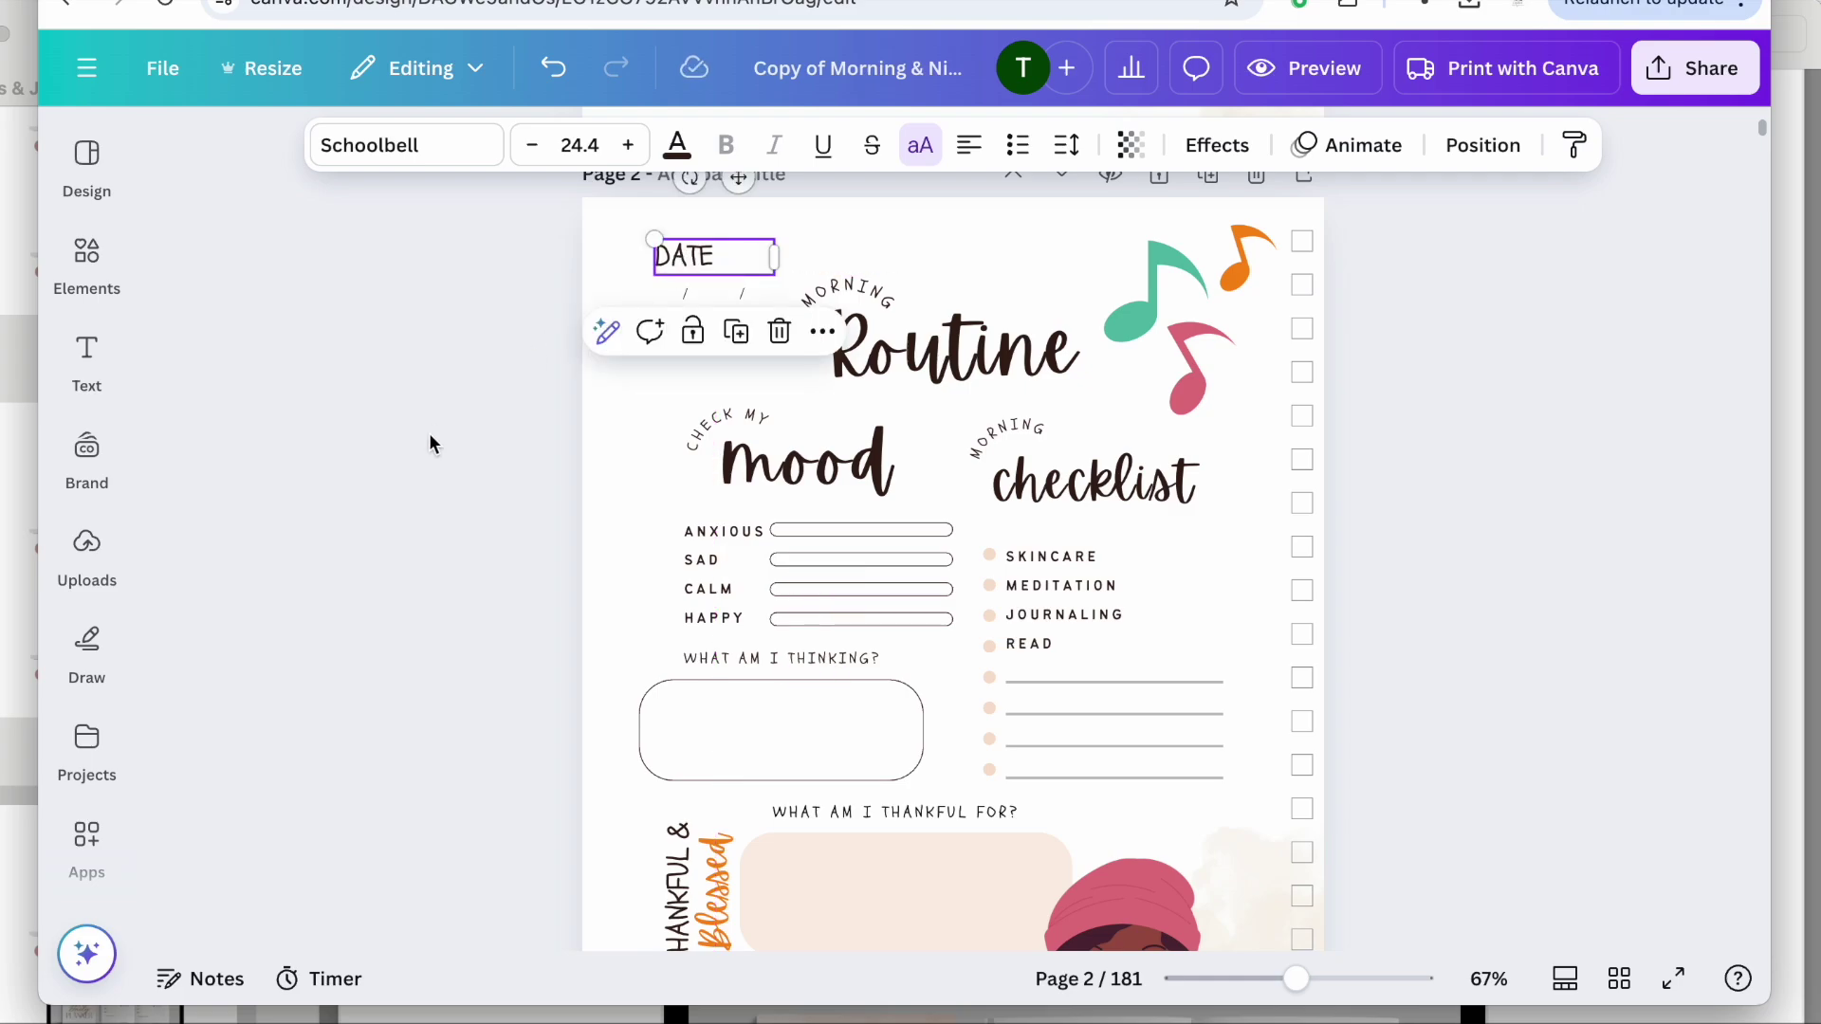
pyautogui.click(389, 484)
pyautogui.scroll(1, 390, 484)
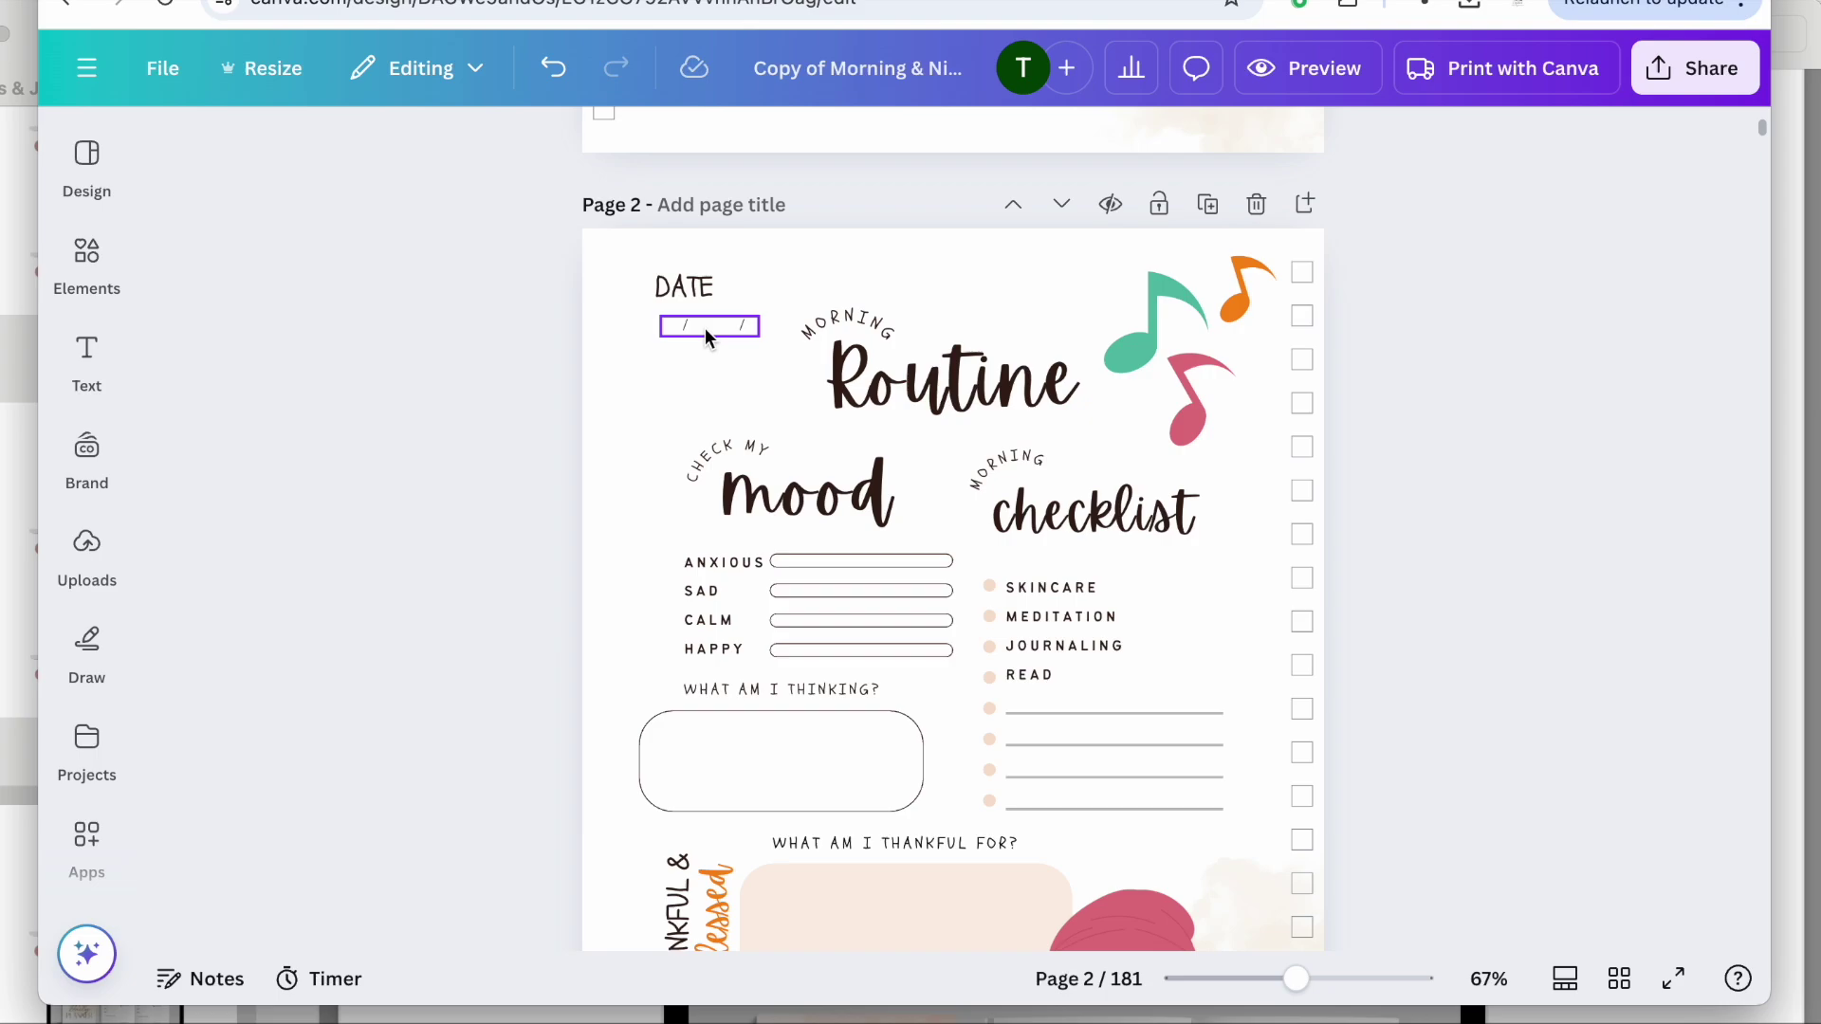
# Scroll from page 2 down to the bedtime layout on page 3.
pyautogui.scroll(-5, 538, 474)
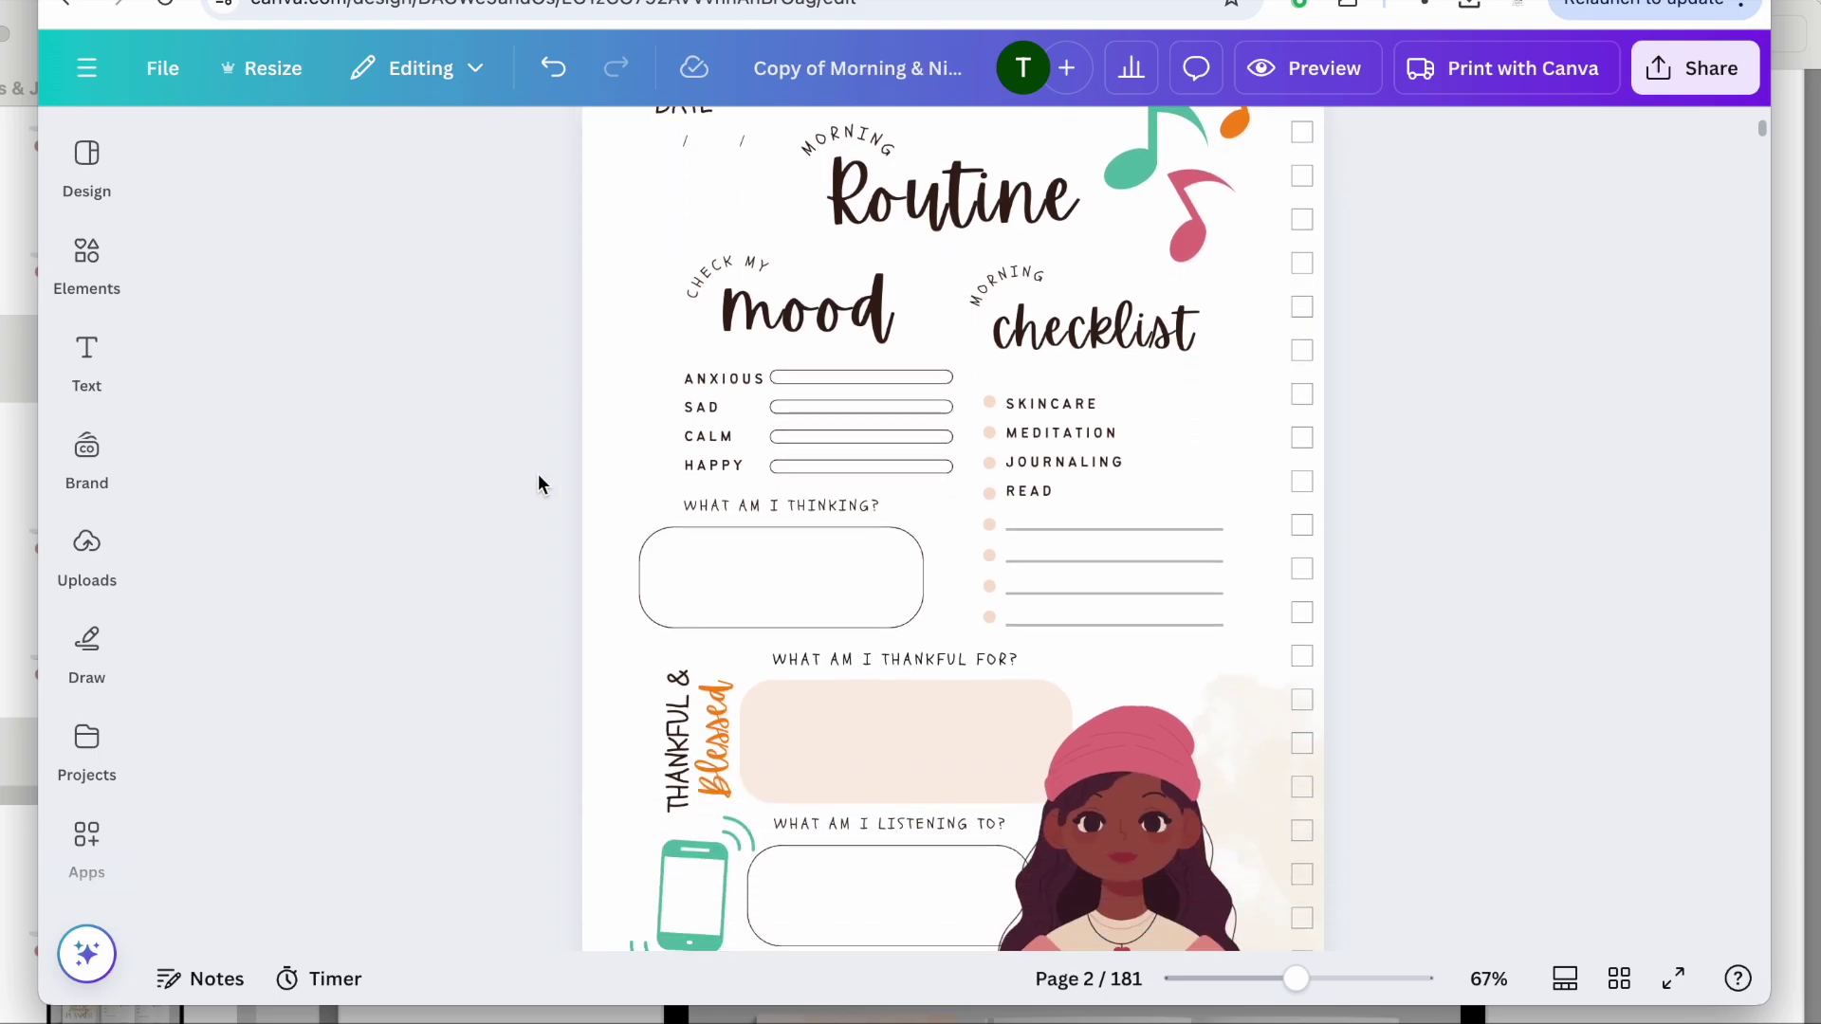
pyautogui.scroll(-3, 537, 474)
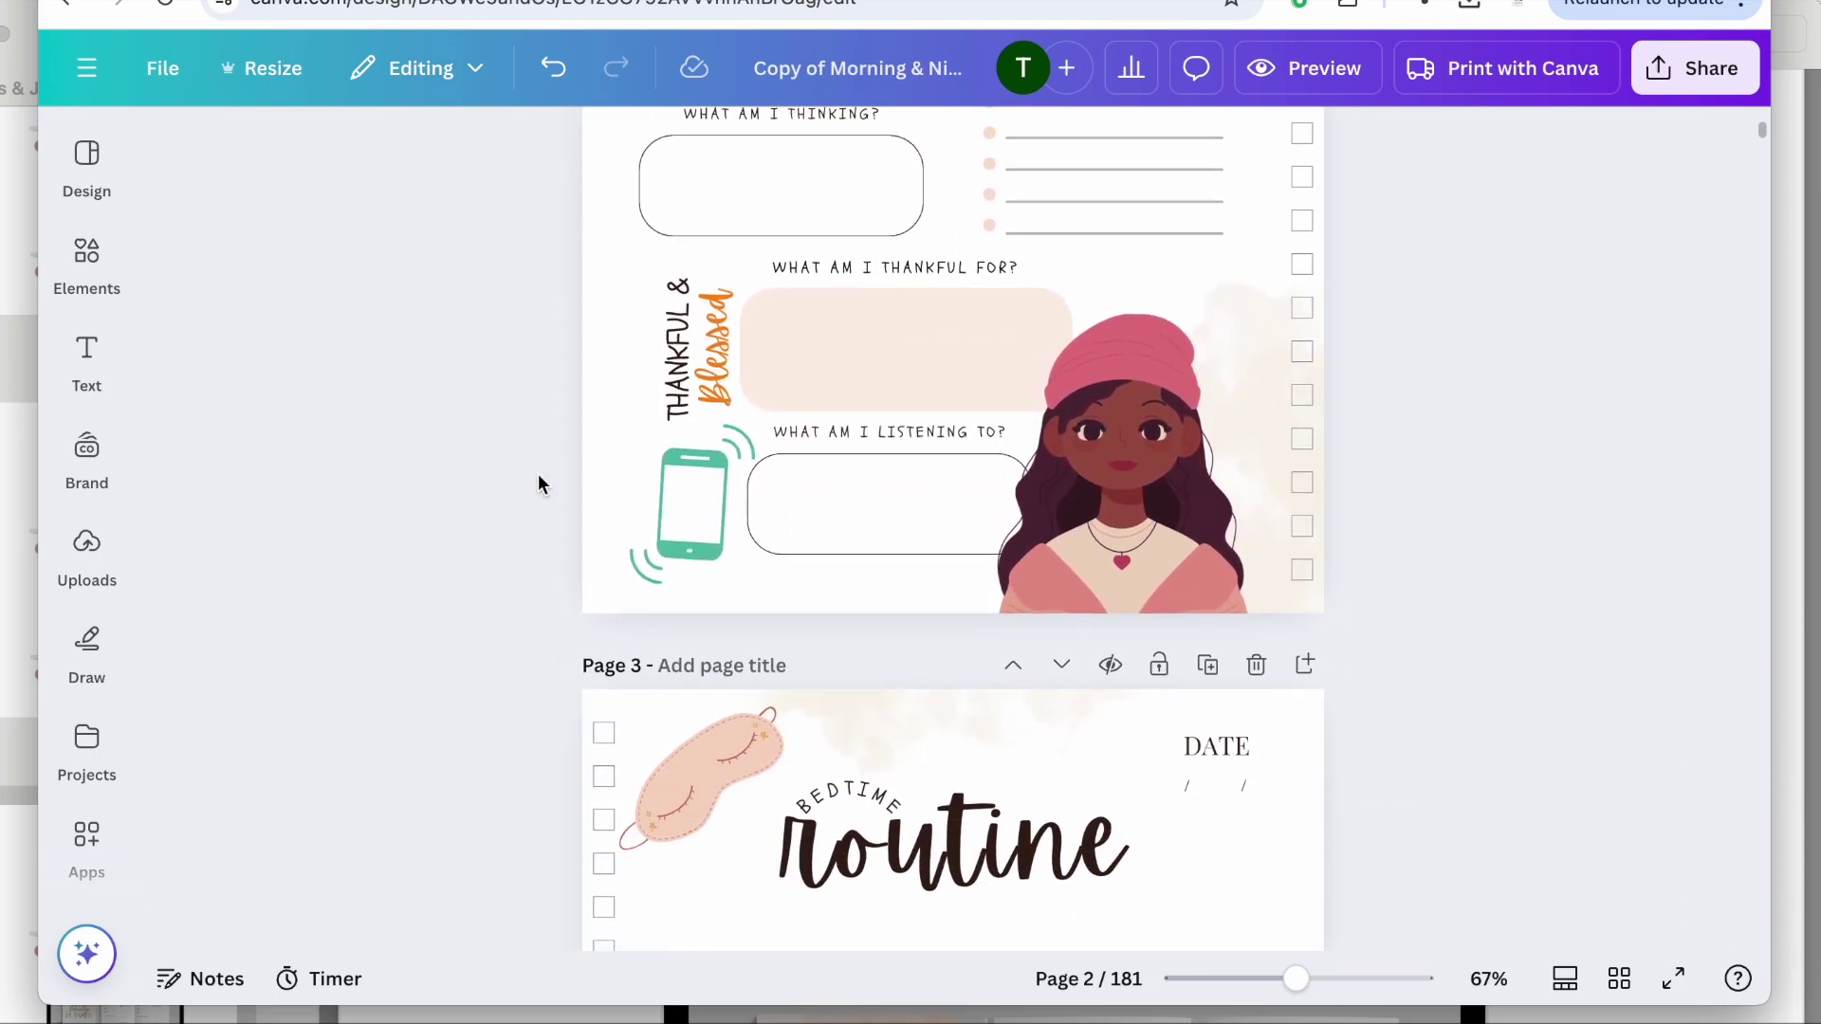
pyautogui.scroll(7, 538, 475)
pyautogui.scroll(-3, 538, 474)
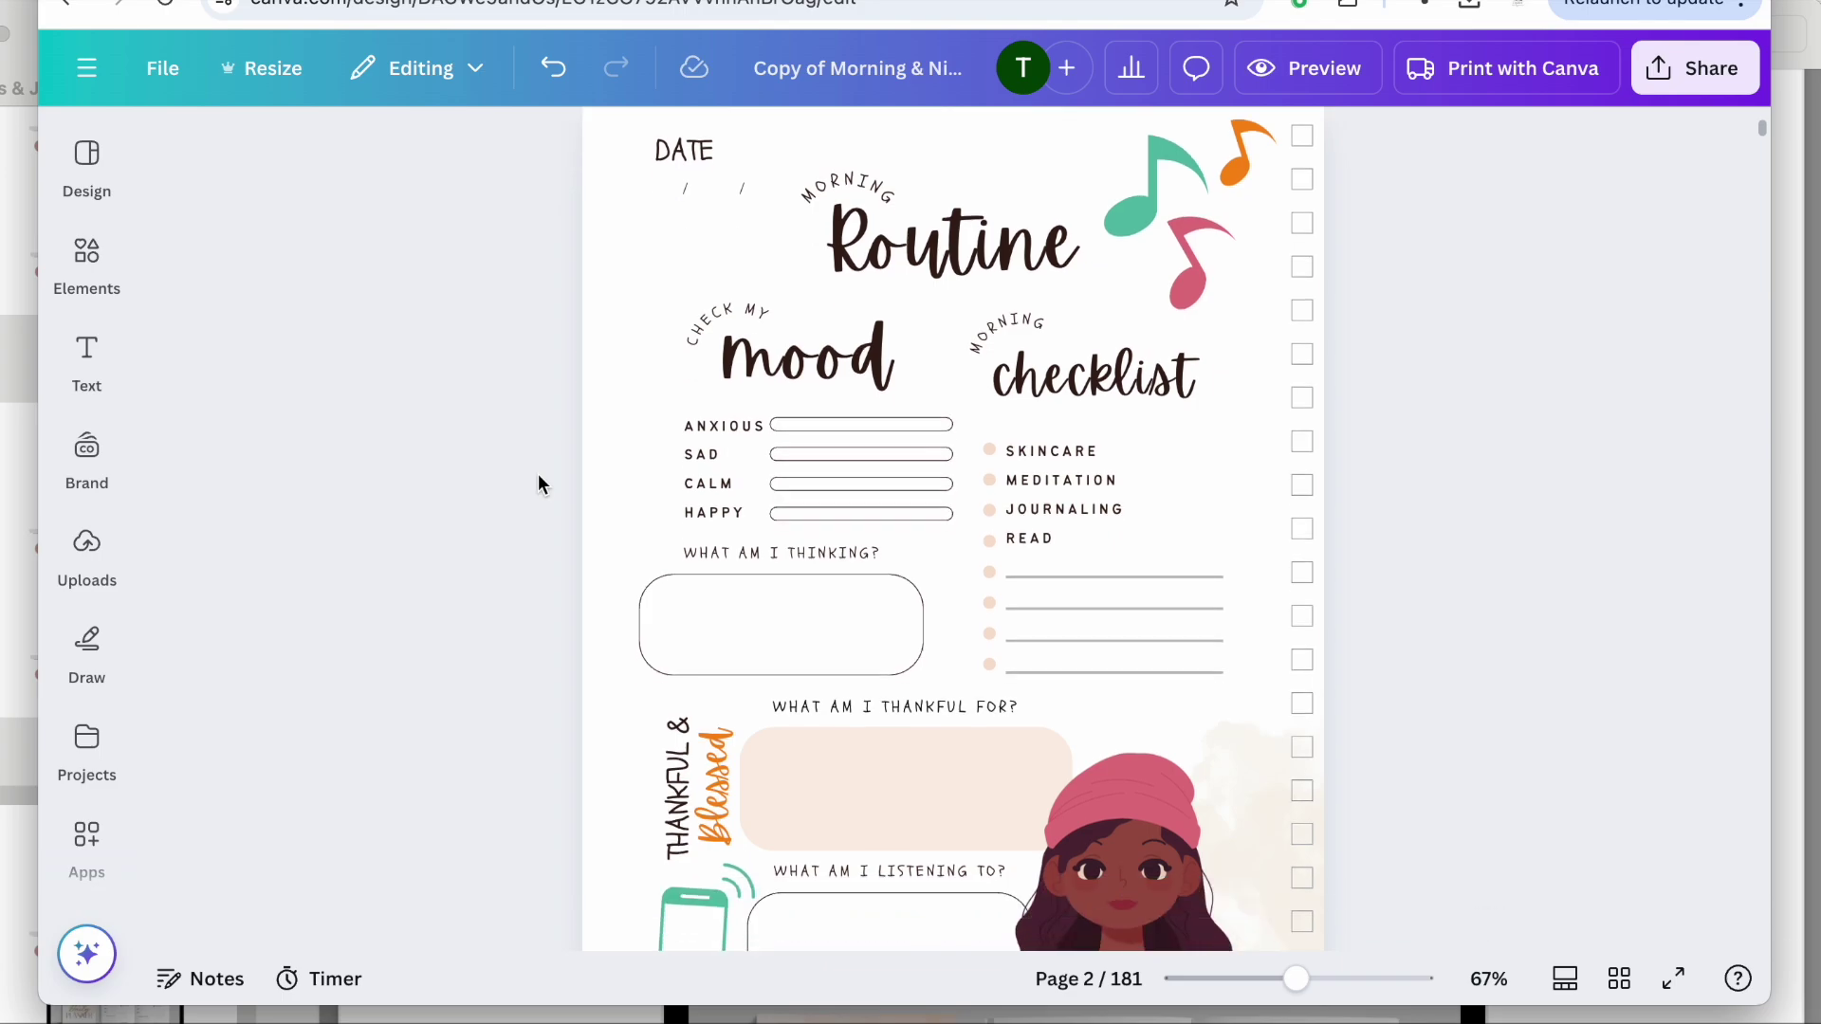
pyautogui.scroll(-1, 538, 474)
pyautogui.scroll(-1, 538, 474)
pyautogui.scroll(3, 538, 474)
pyautogui.scroll(-1, 538, 474)
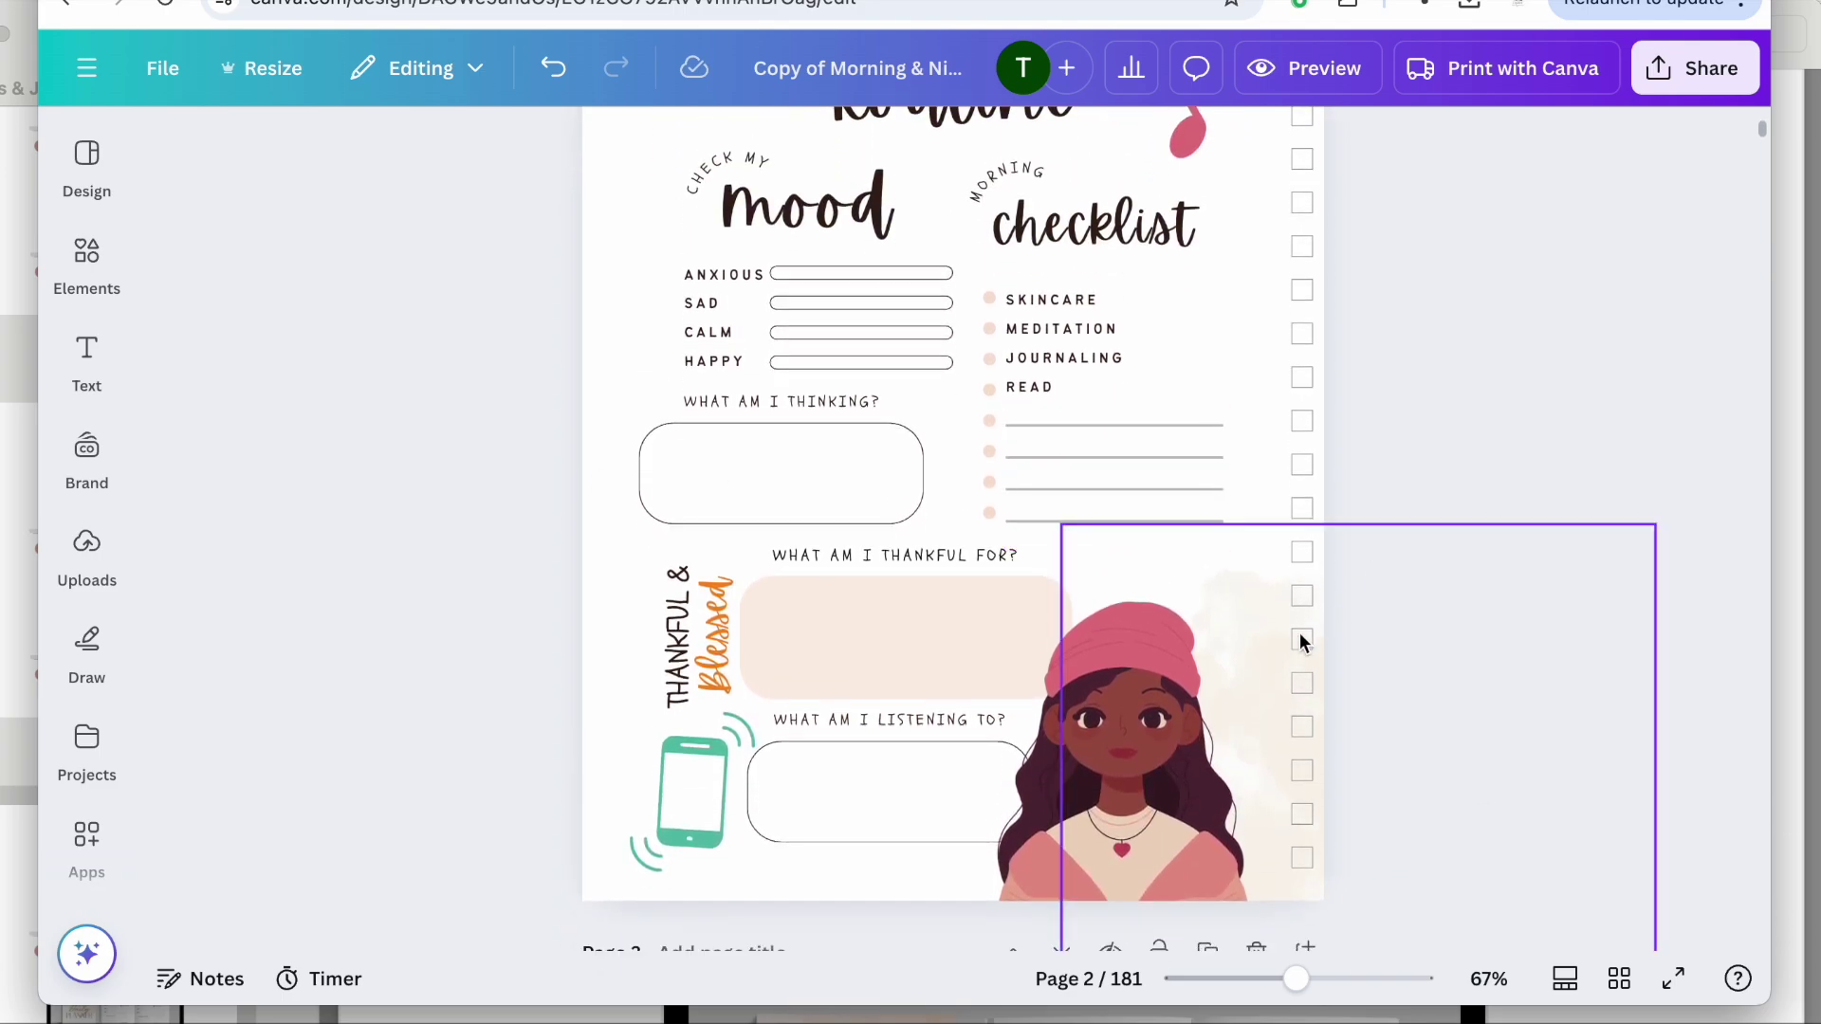
pyautogui.click(1282, 615)
pyautogui.scroll(-8, 1282, 614)
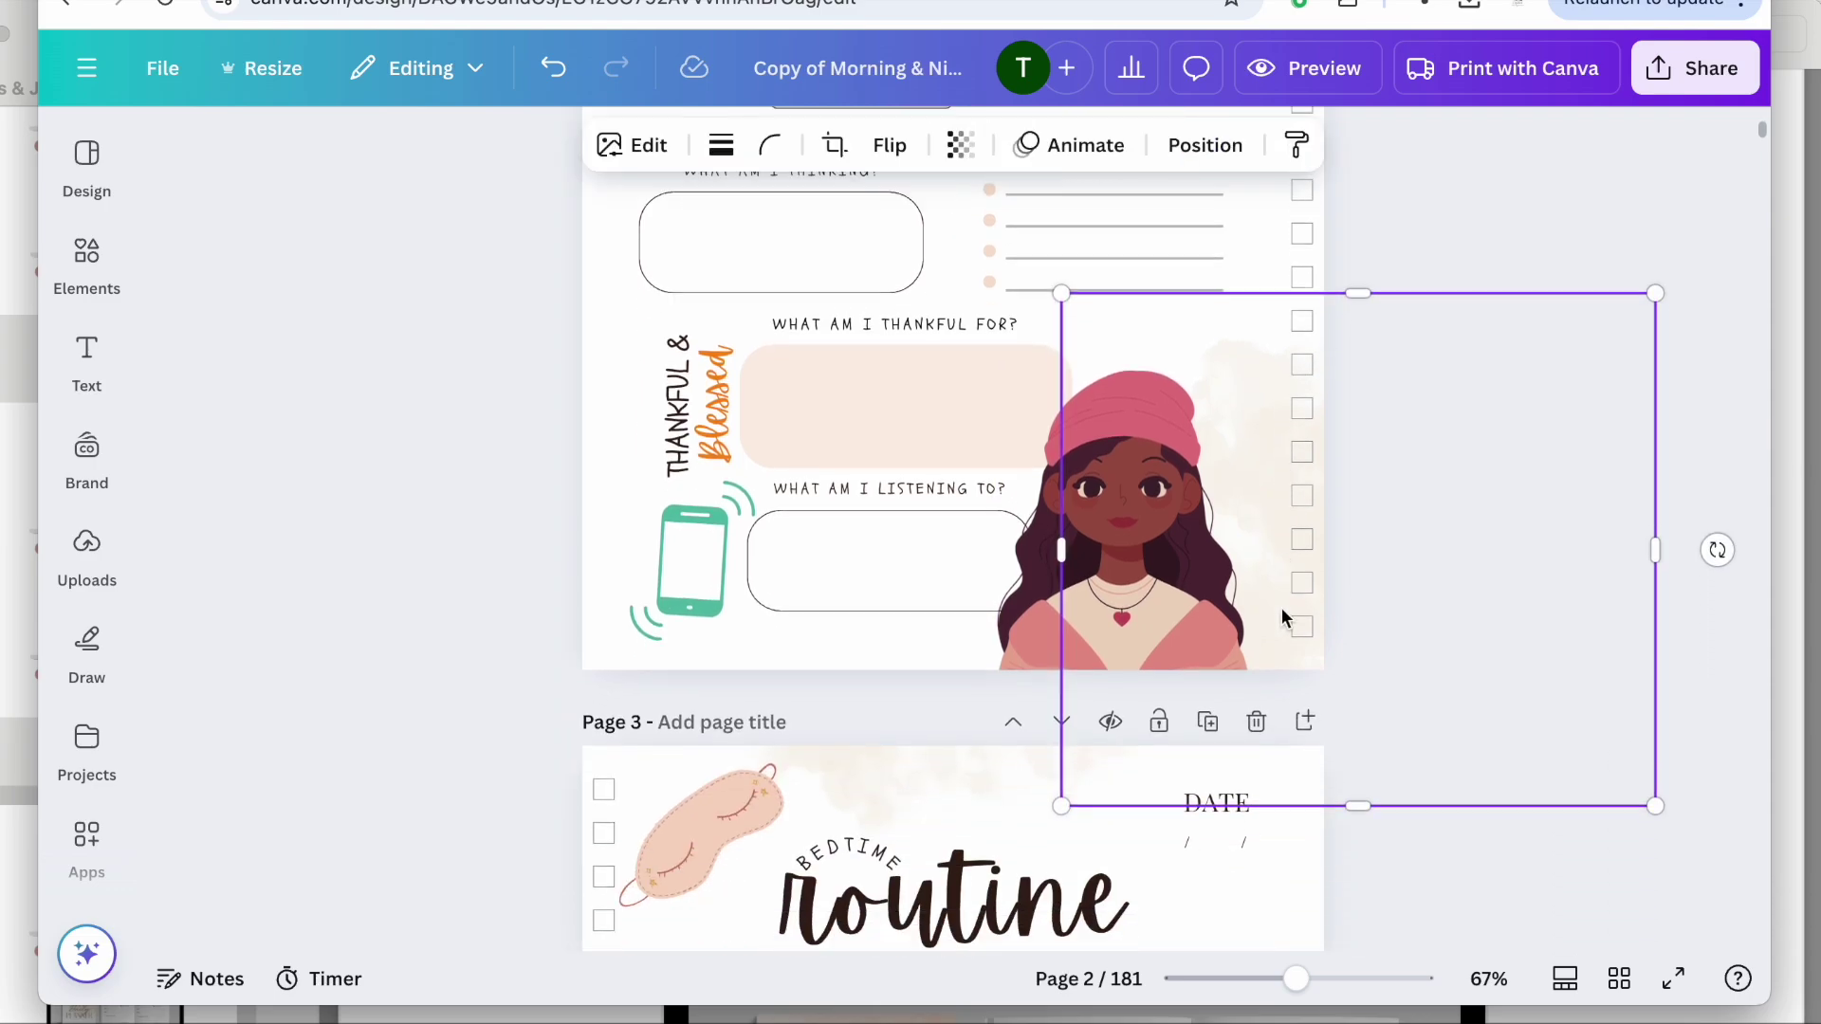
pyautogui.scroll(-5, 457, 556)
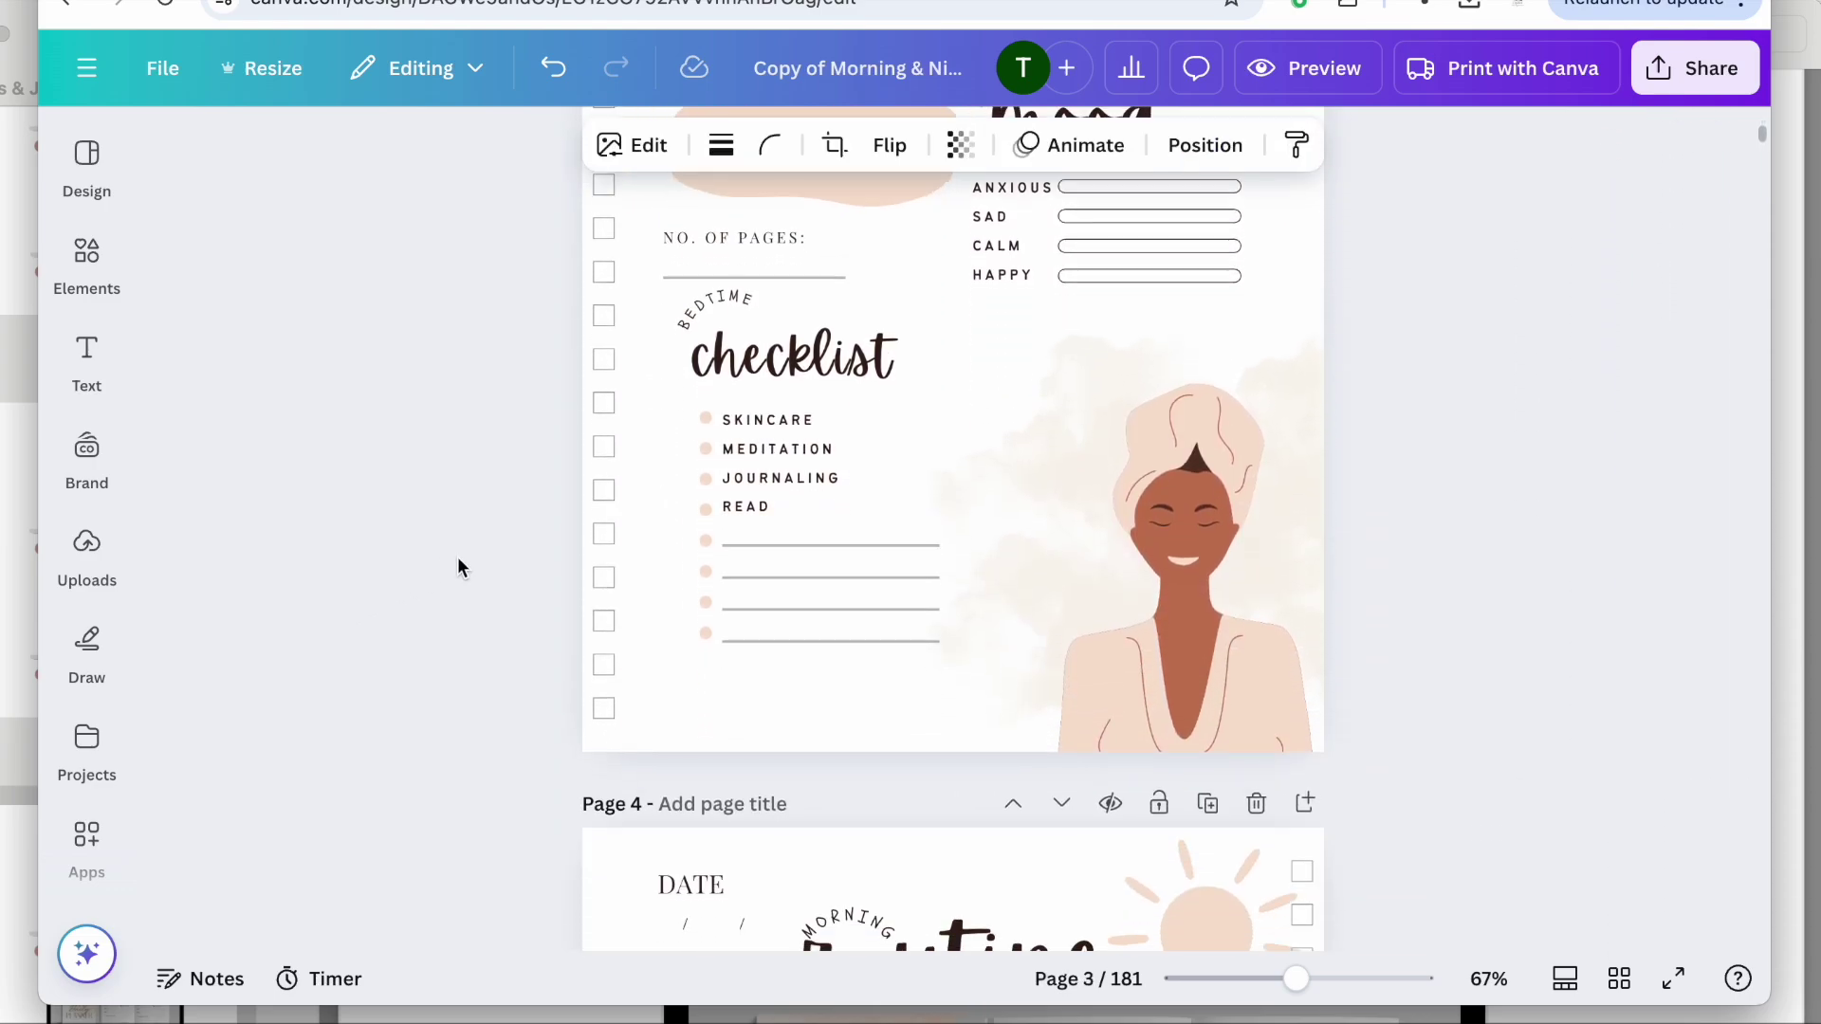
pyautogui.scroll(3, 457, 556)
pyautogui.scroll(-3, 458, 558)
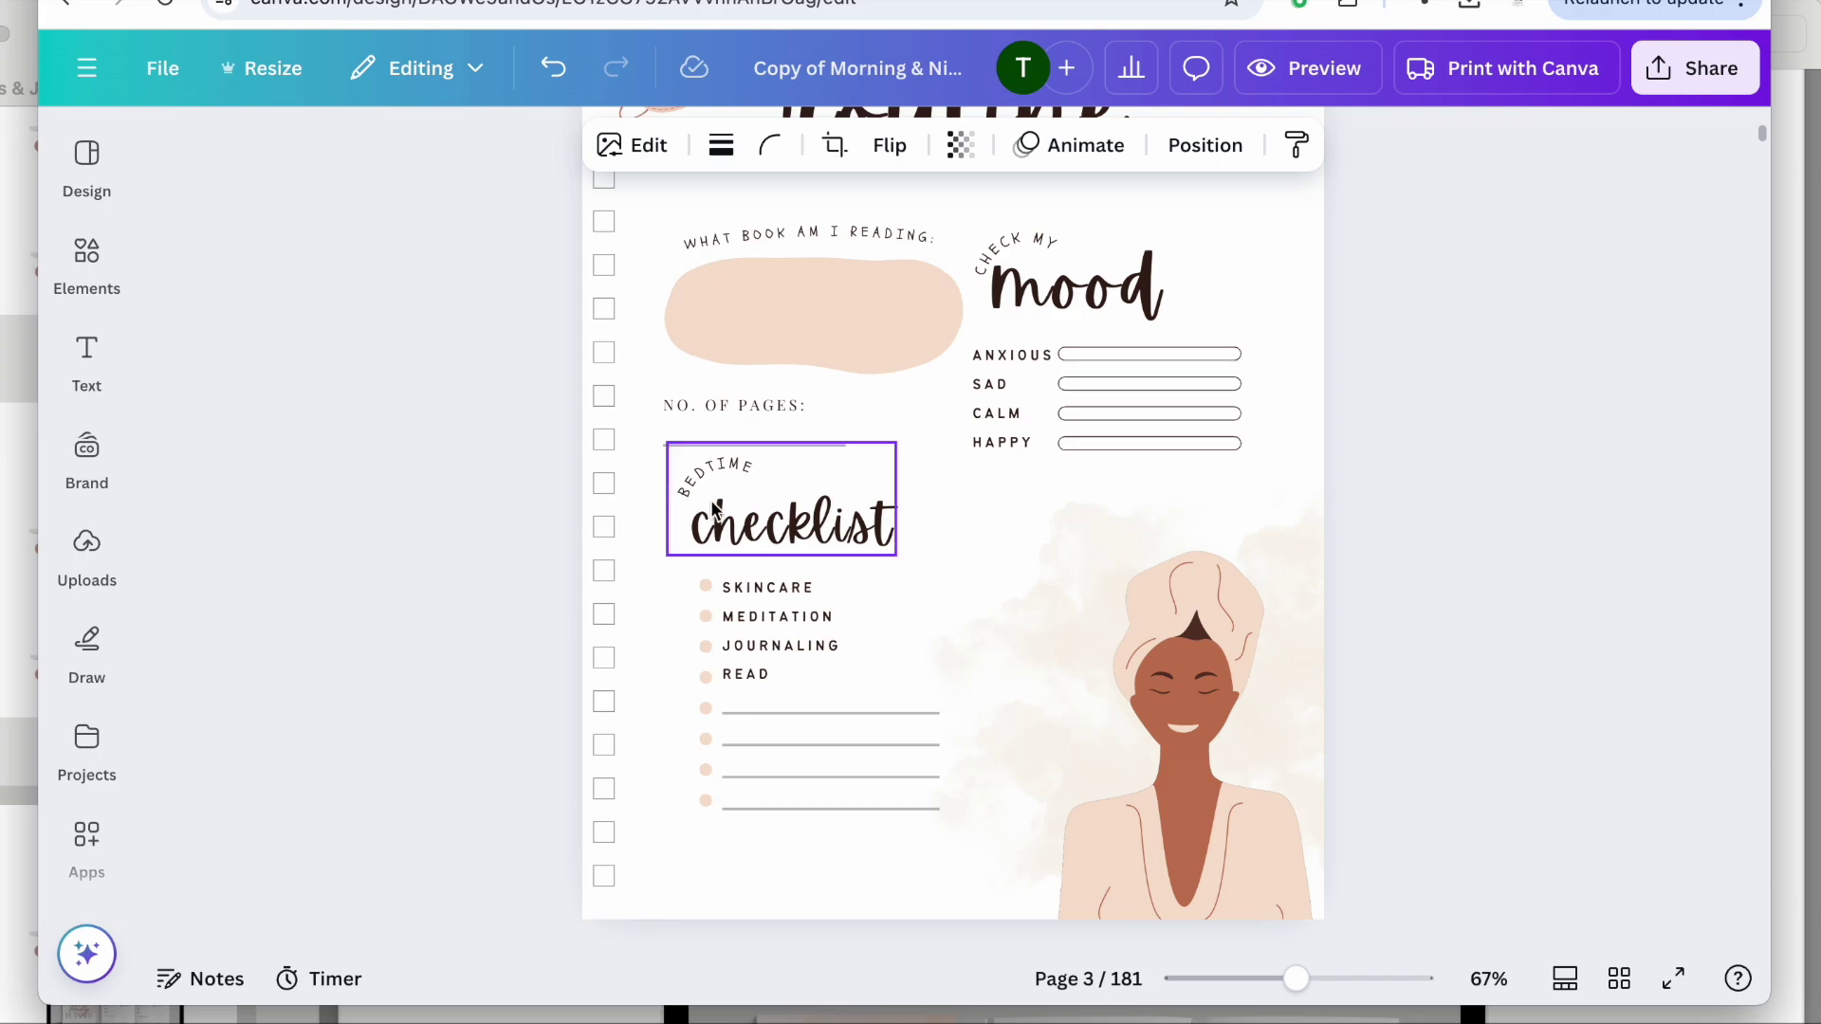
# Ungroup the BEDTIME title, capitalise it to 'Routine', shrink it to 79.1 and centre it.
pyautogui.click(721, 467)
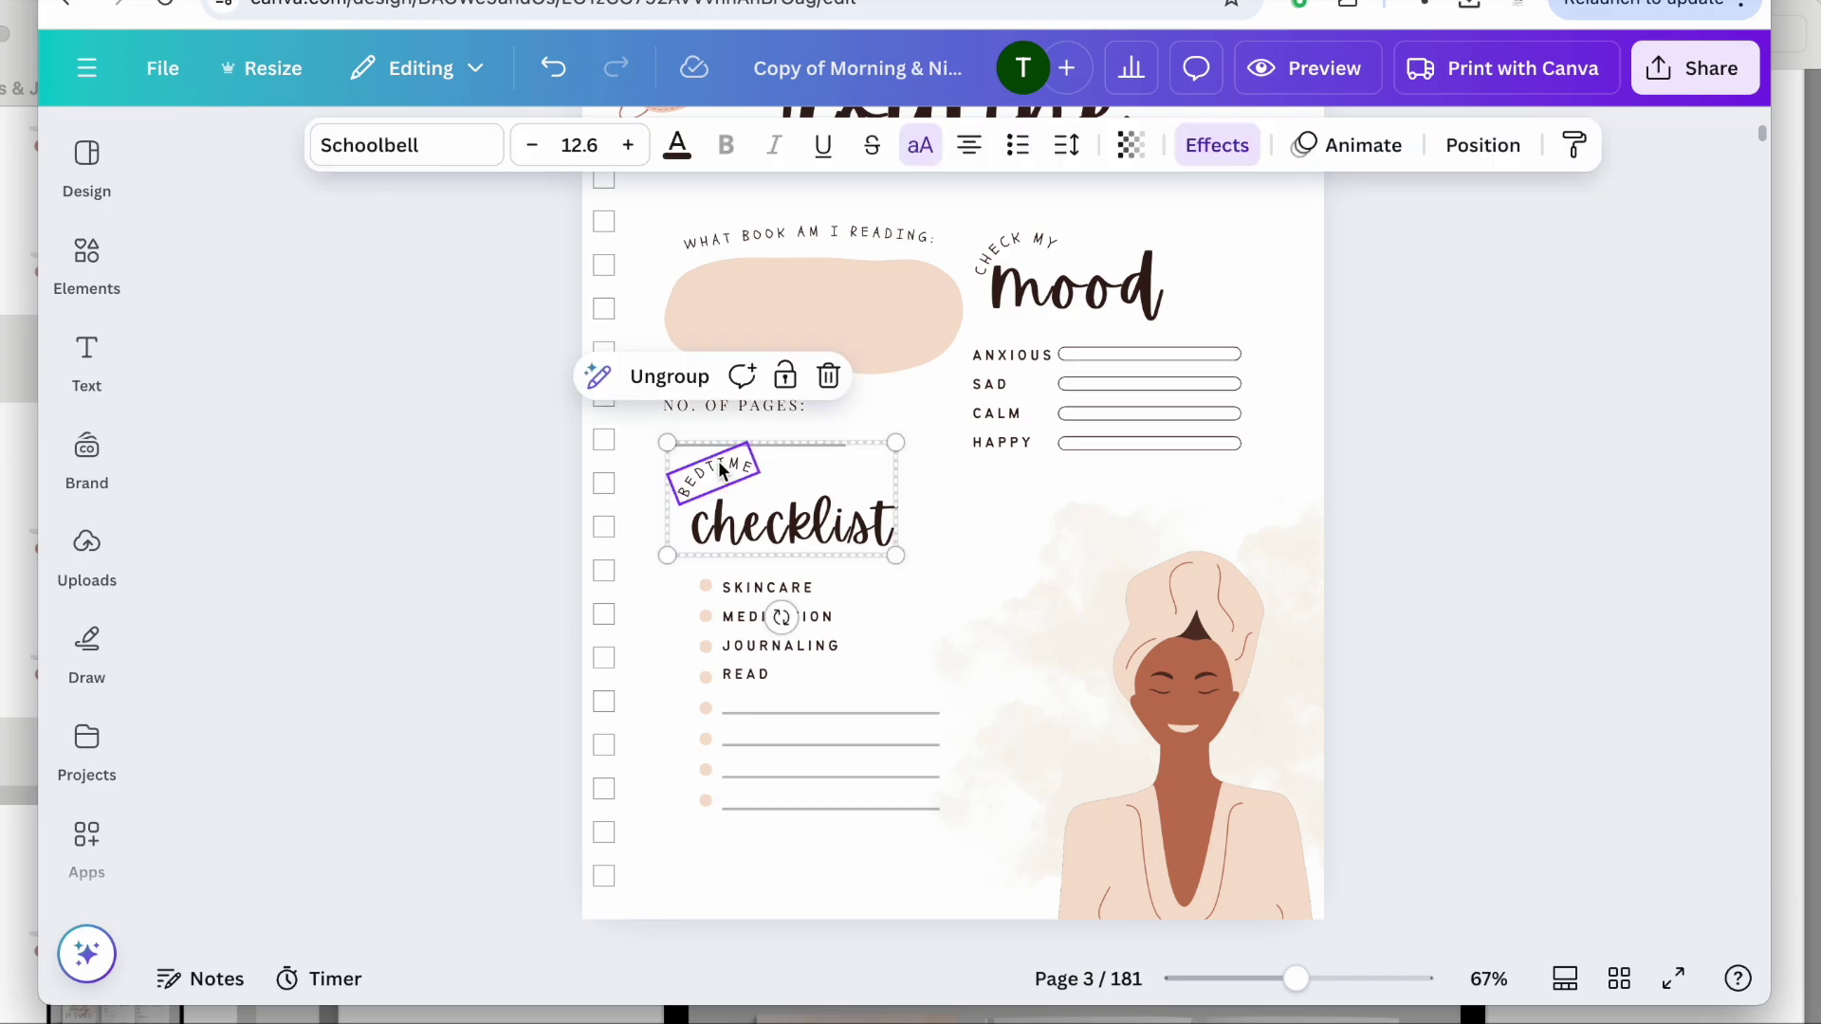
pyautogui.click(287, 468)
pyautogui.scroll(2, 287, 468)
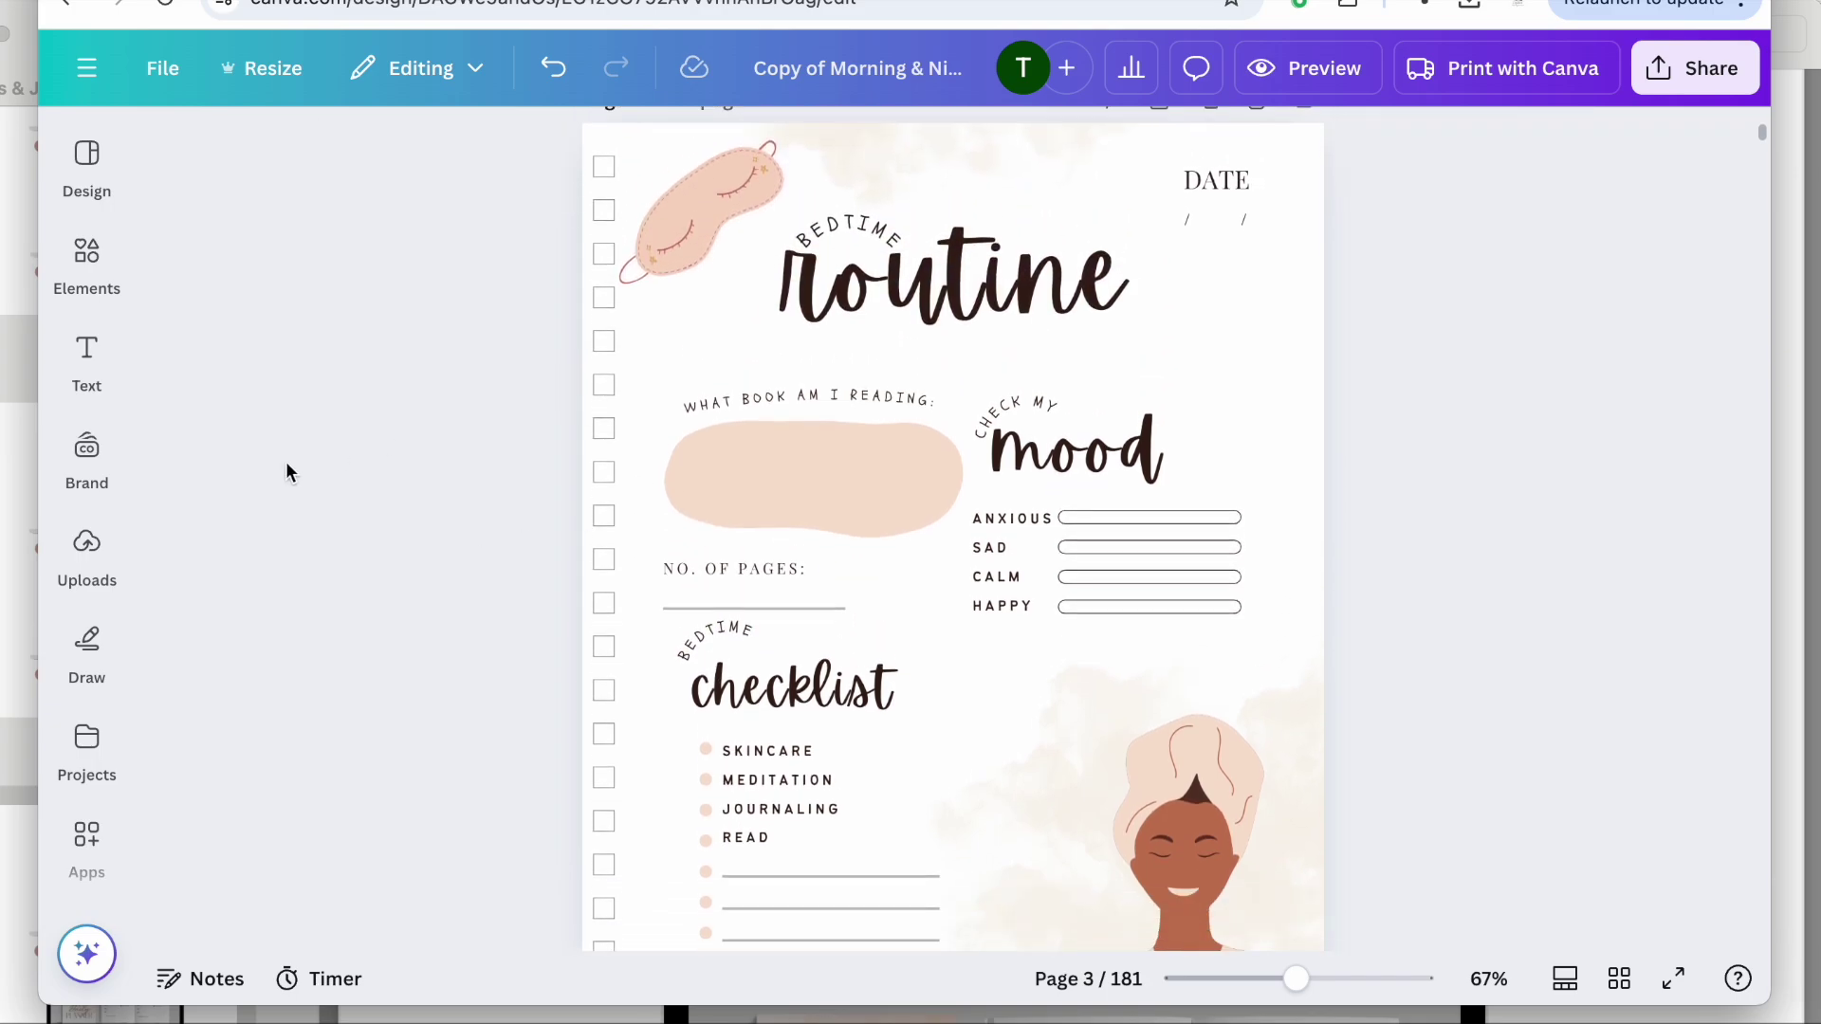
pyautogui.click(795, 273)
pyautogui.click(901, 397)
pyautogui.moveTo(867, 280); pyautogui.dragTo(899, 280)
pyautogui.write('R')
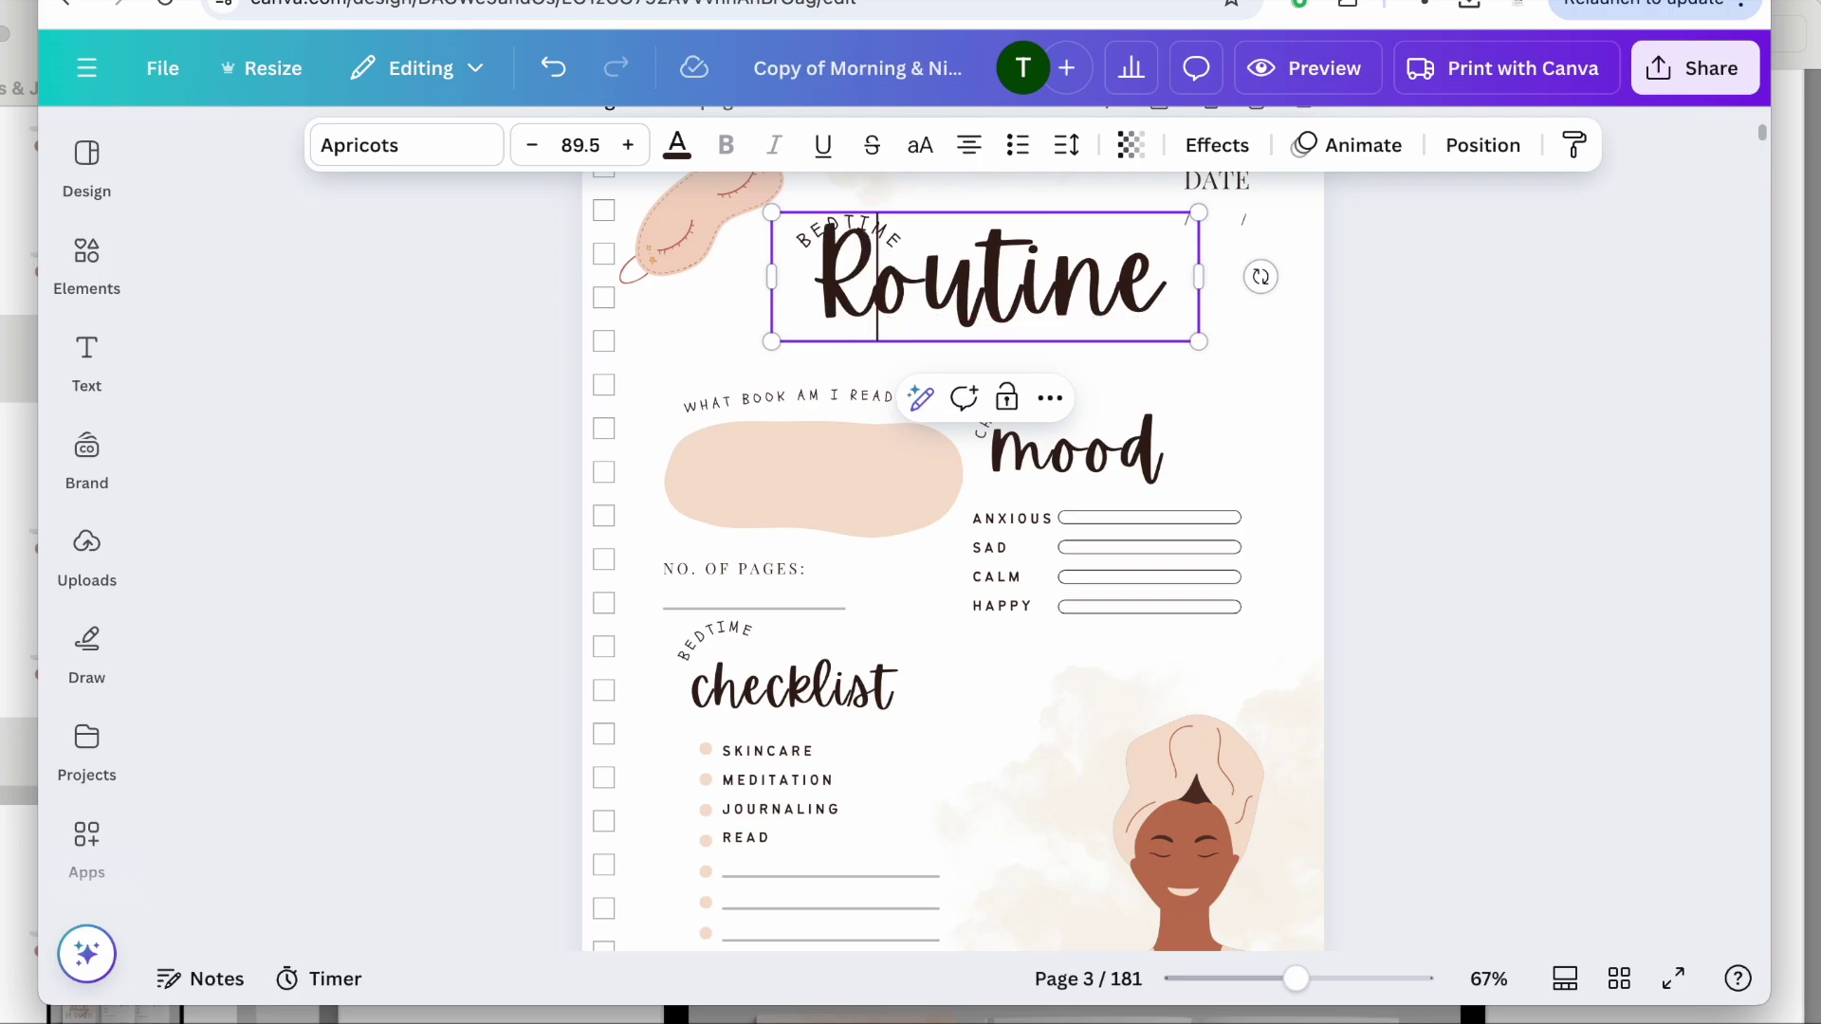
pyautogui.click(1532, 442)
pyautogui.click(1164, 275)
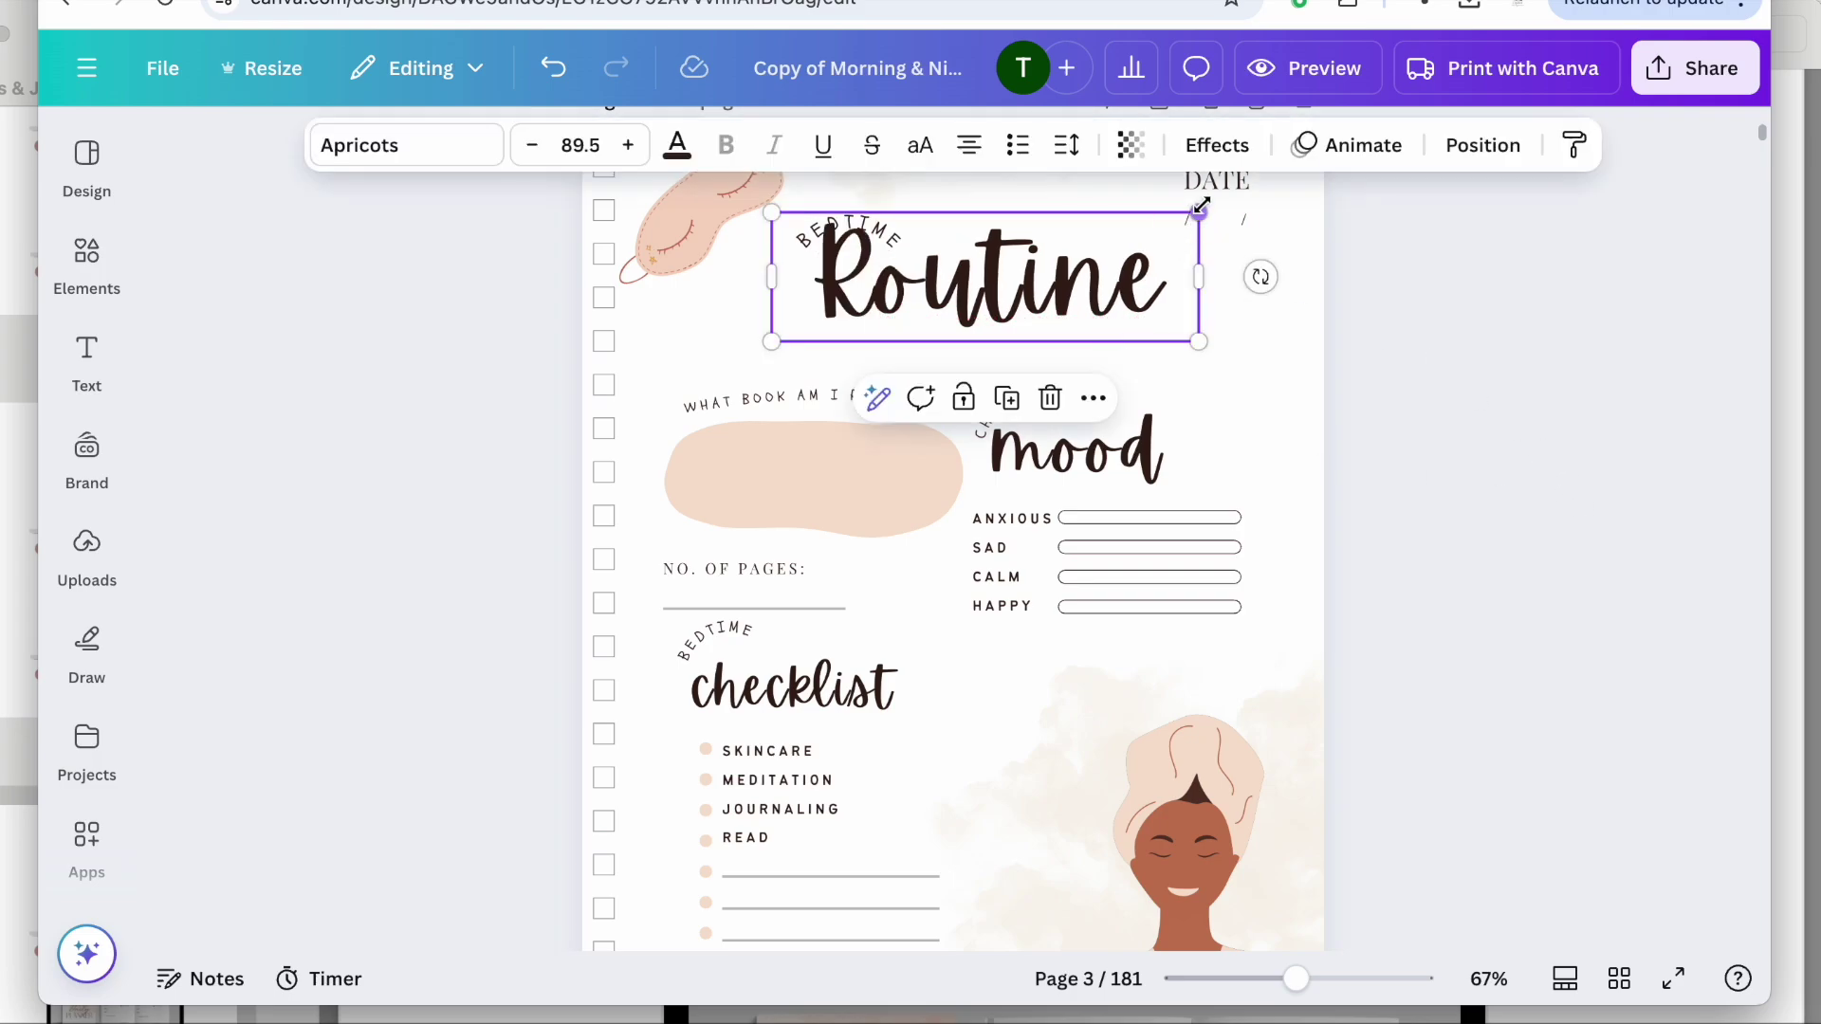
pyautogui.moveTo(1200, 212); pyautogui.dragTo(1148, 225)
pyautogui.moveTo(1064, 317); pyautogui.dragTo(1073, 318)
# Set the NO. OF PAGES: label in Schoolbell.
pyautogui.scroll(-2, 1081, 341)
pyautogui.click(1117, 351)
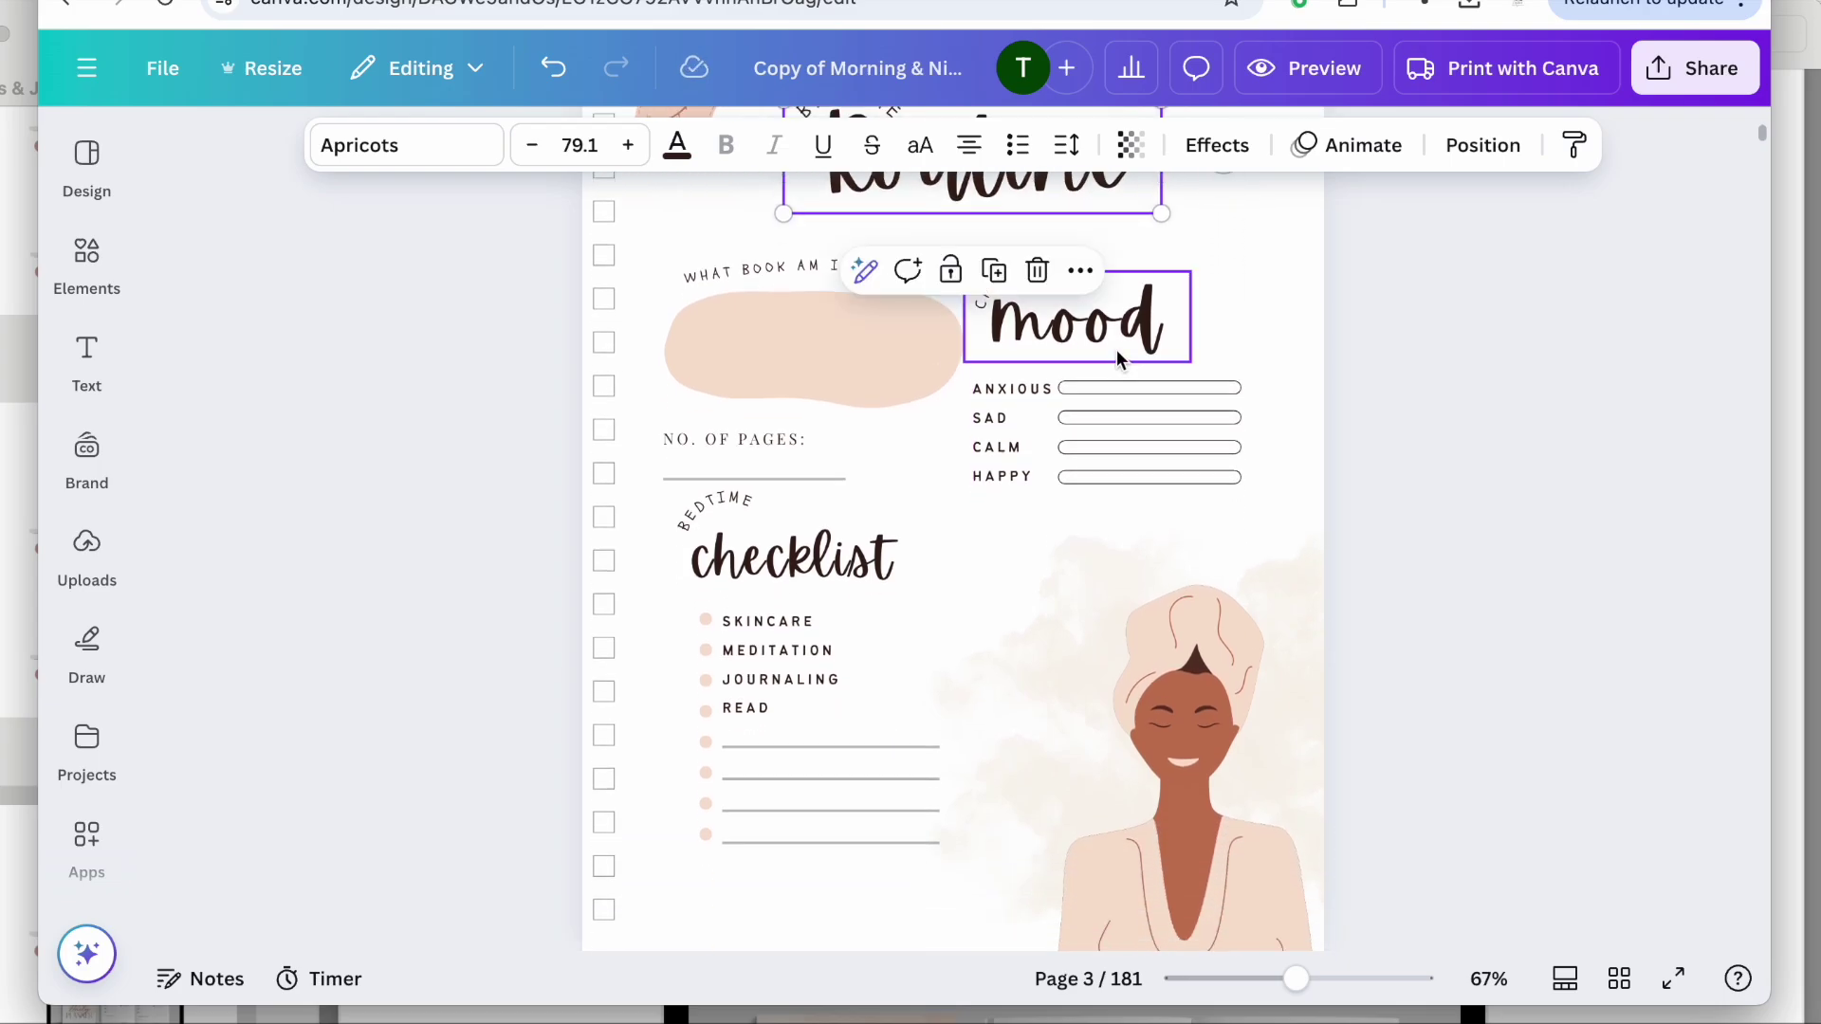
pyautogui.click(792, 558)
pyautogui.scroll(1, 496, 675)
pyautogui.click(744, 520)
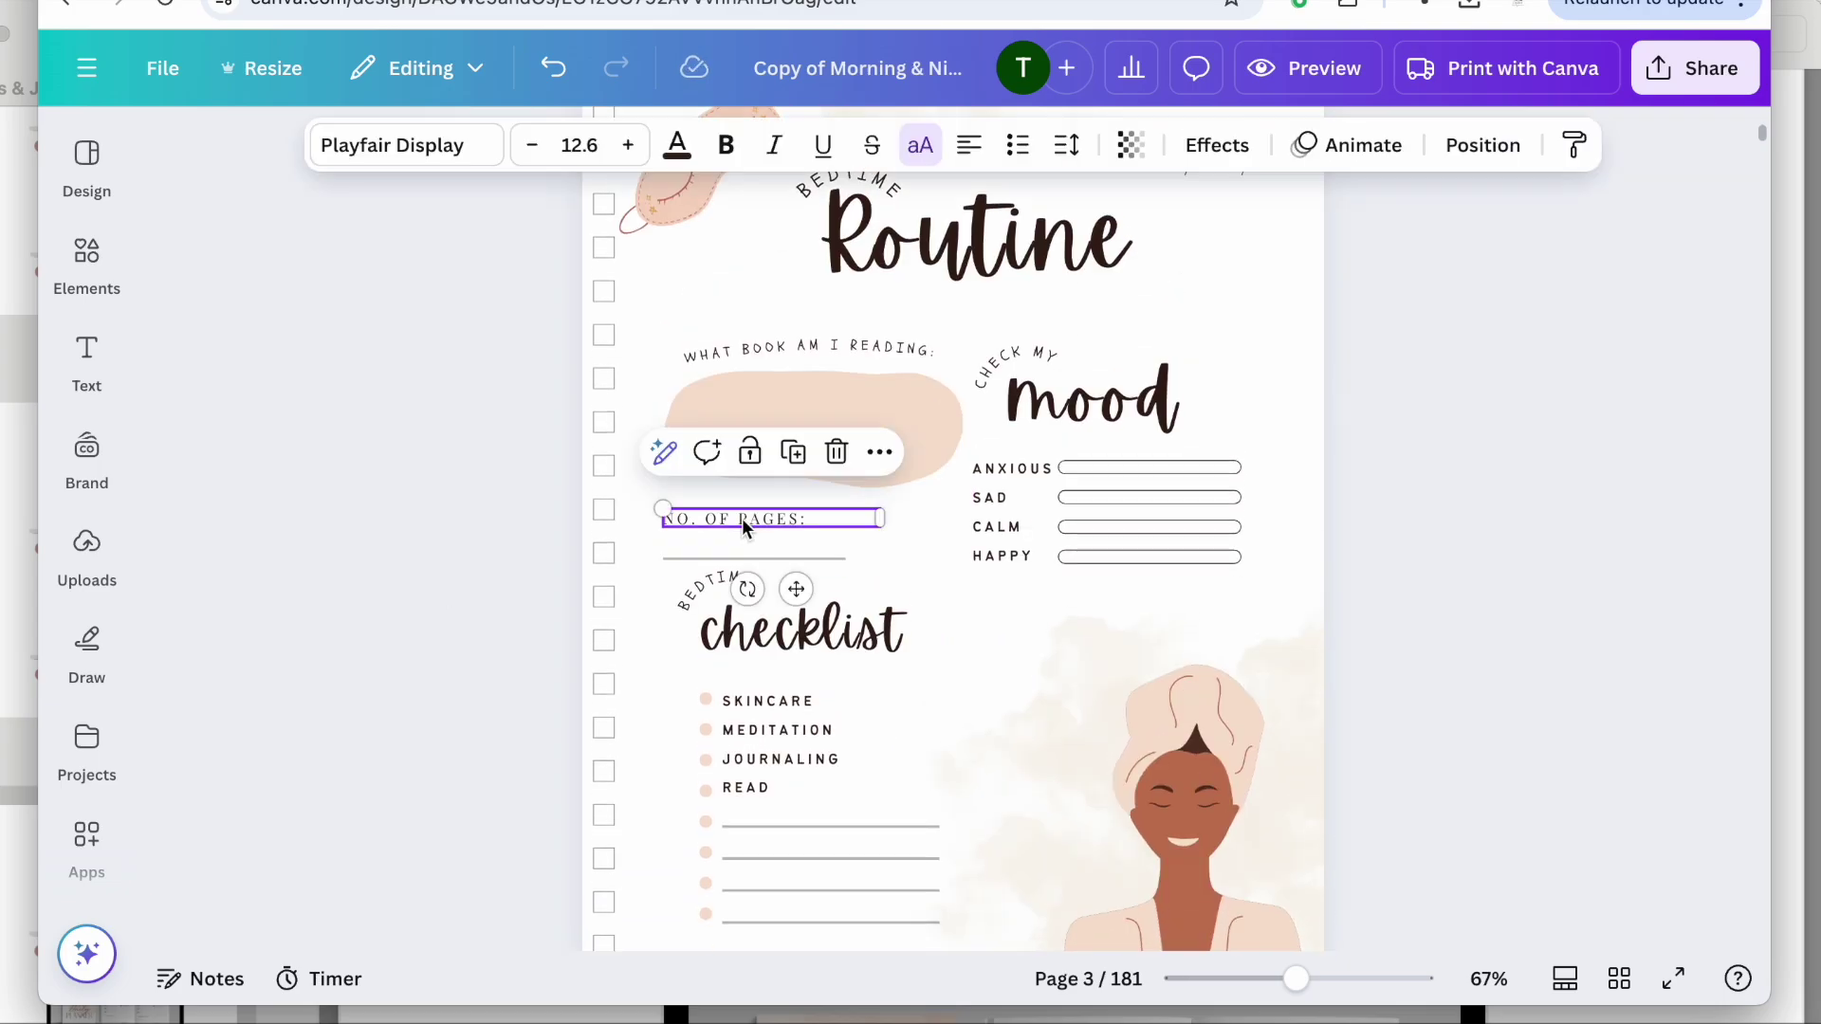
pyautogui.click(351, 144)
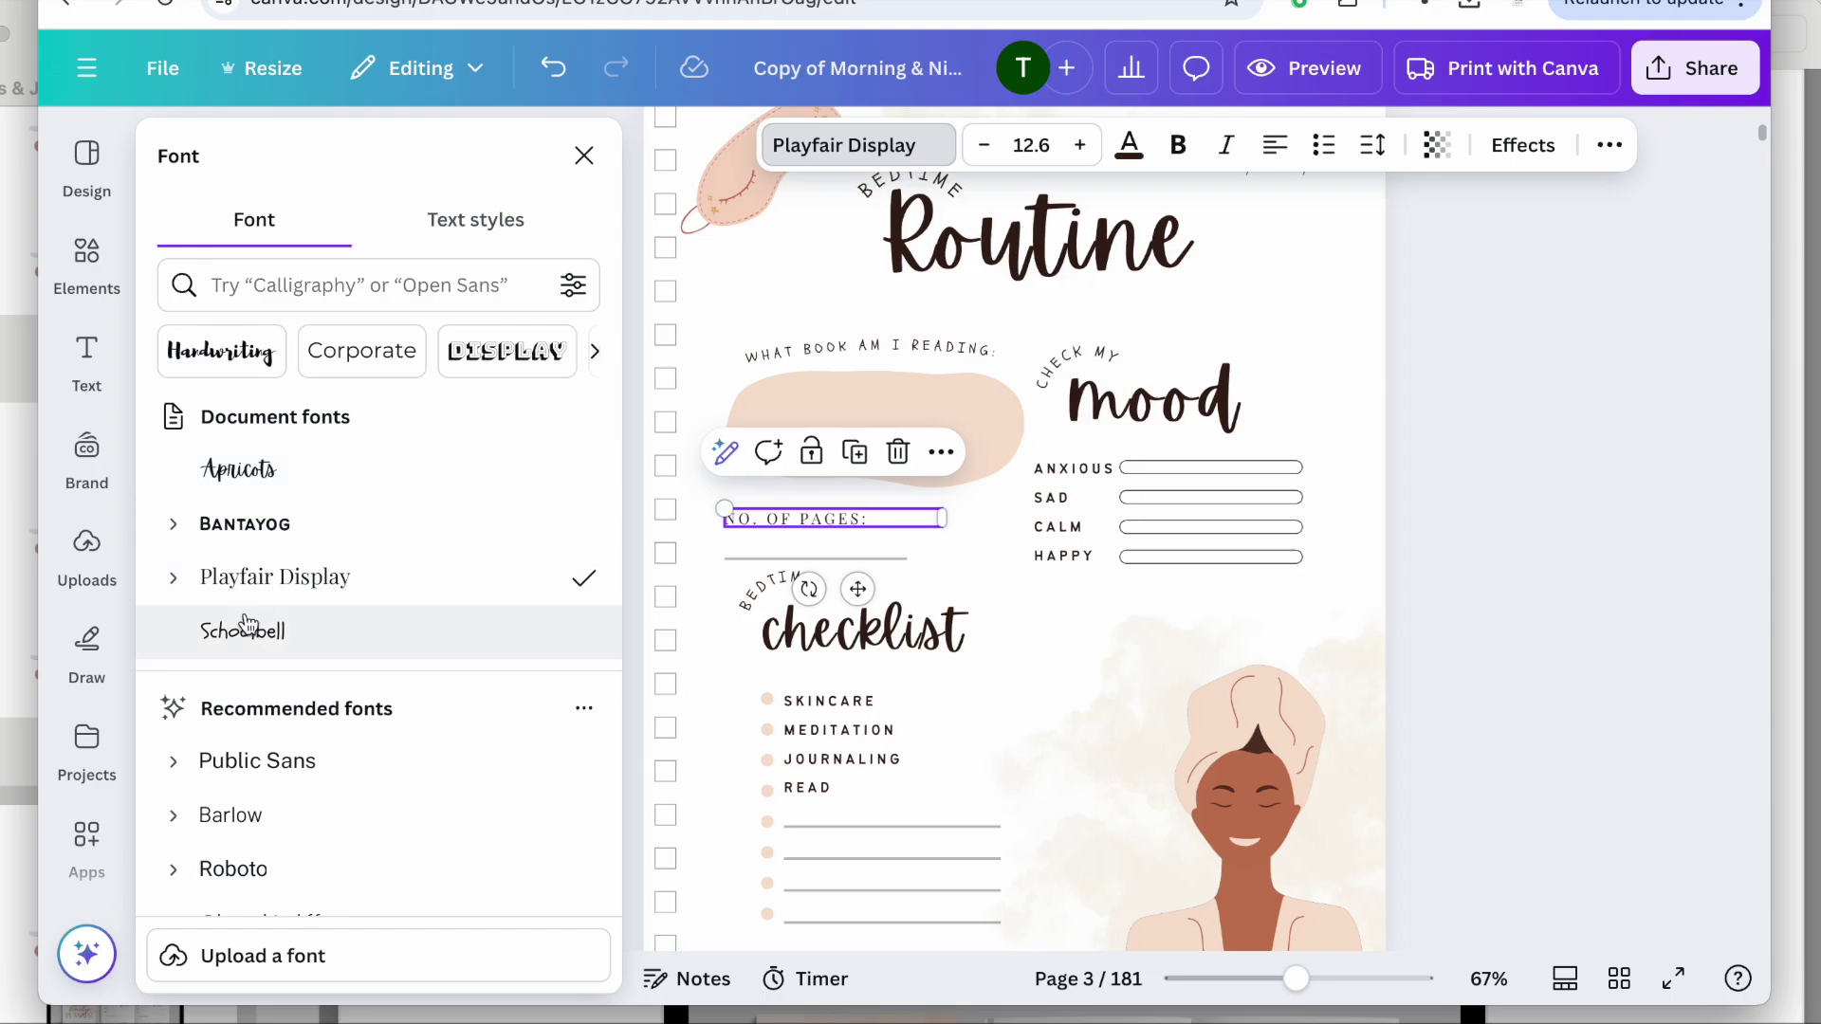
pyautogui.click(300, 626)
pyautogui.click(1523, 472)
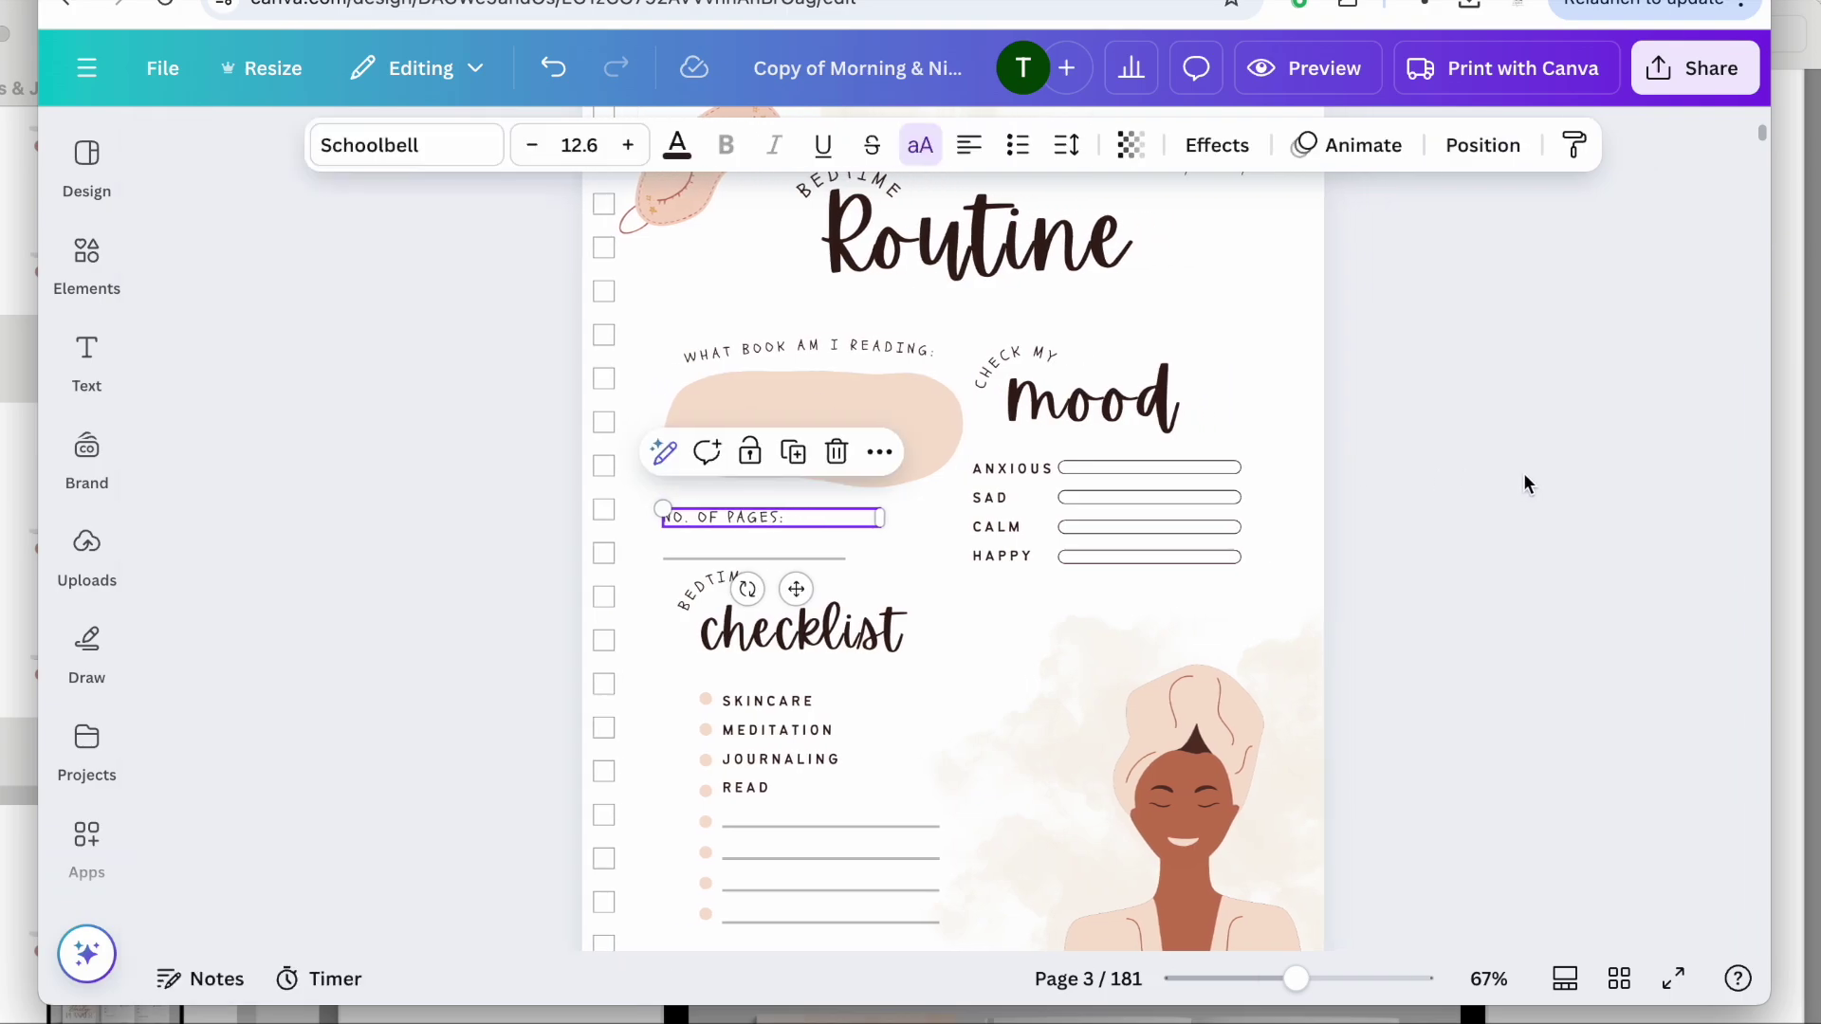
pyautogui.scroll(4, 1523, 472)
pyautogui.scroll(-6, 1523, 472)
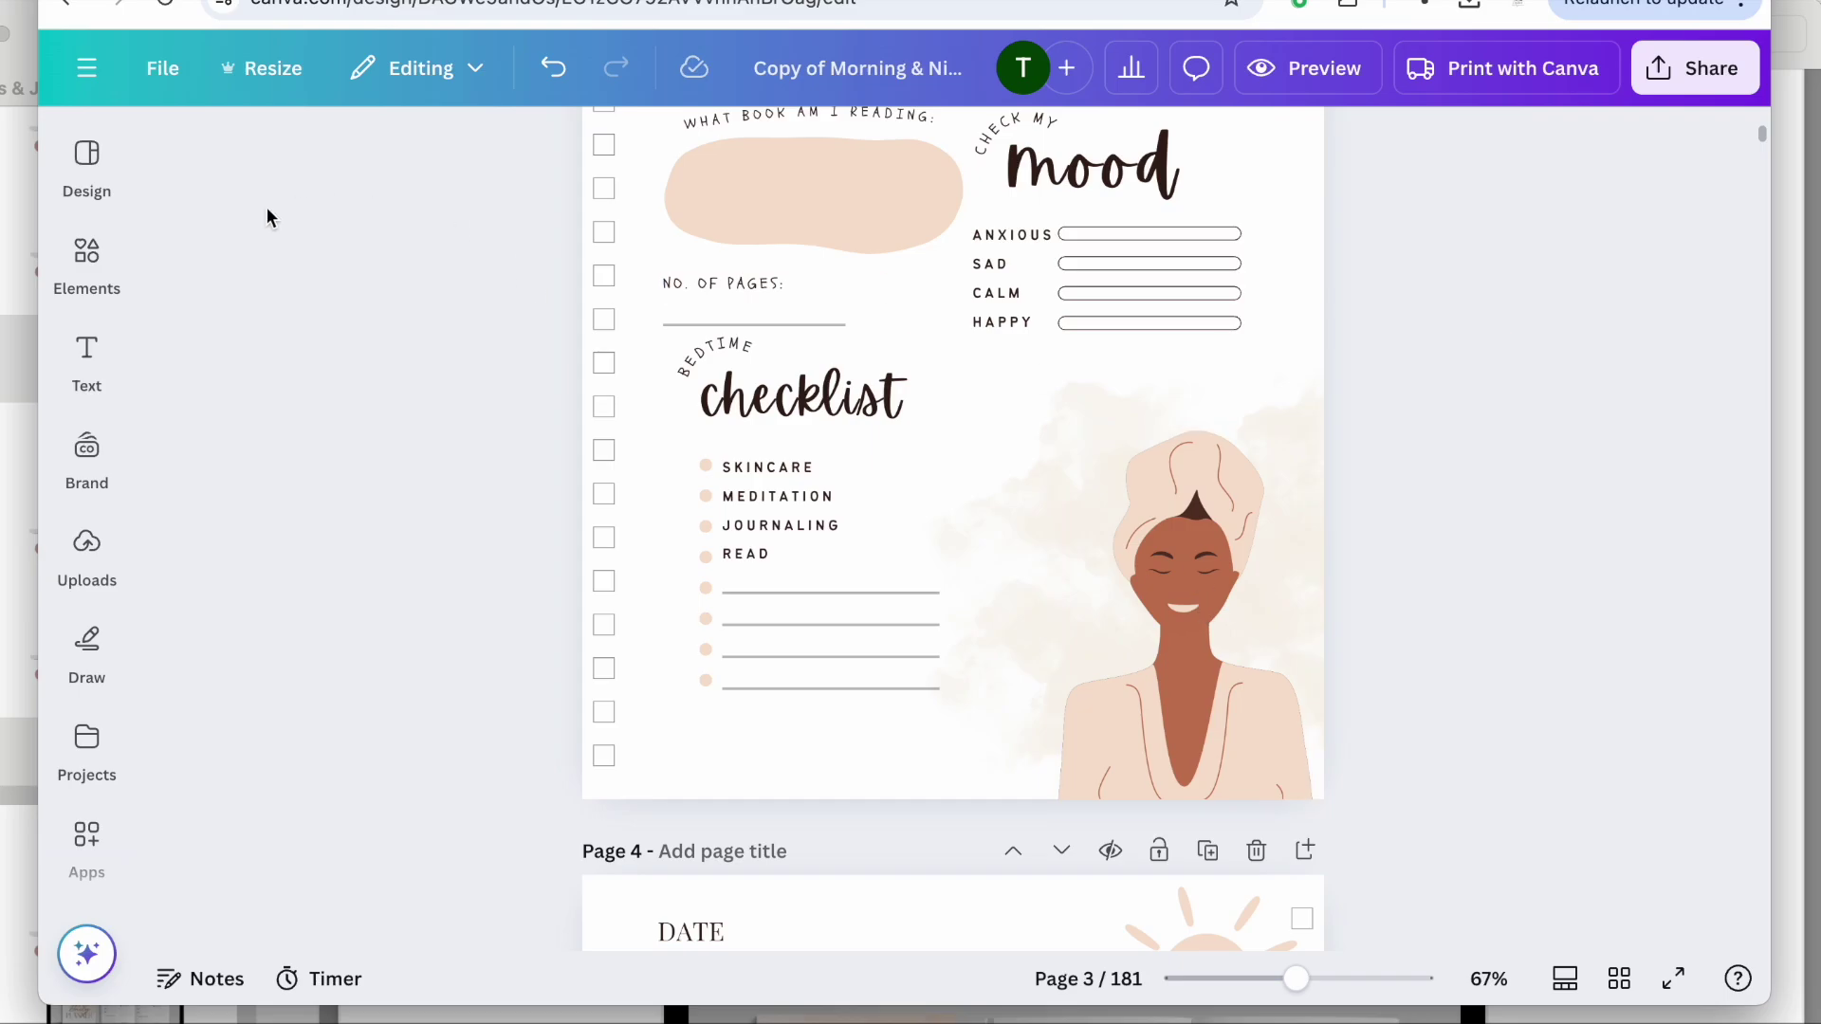
# Search Elements for 'Teen bedtime' and add the sleepy girl-with-pillow graphic to page 3.
pyautogui.click(110, 286)
pyautogui.click(321, 156)
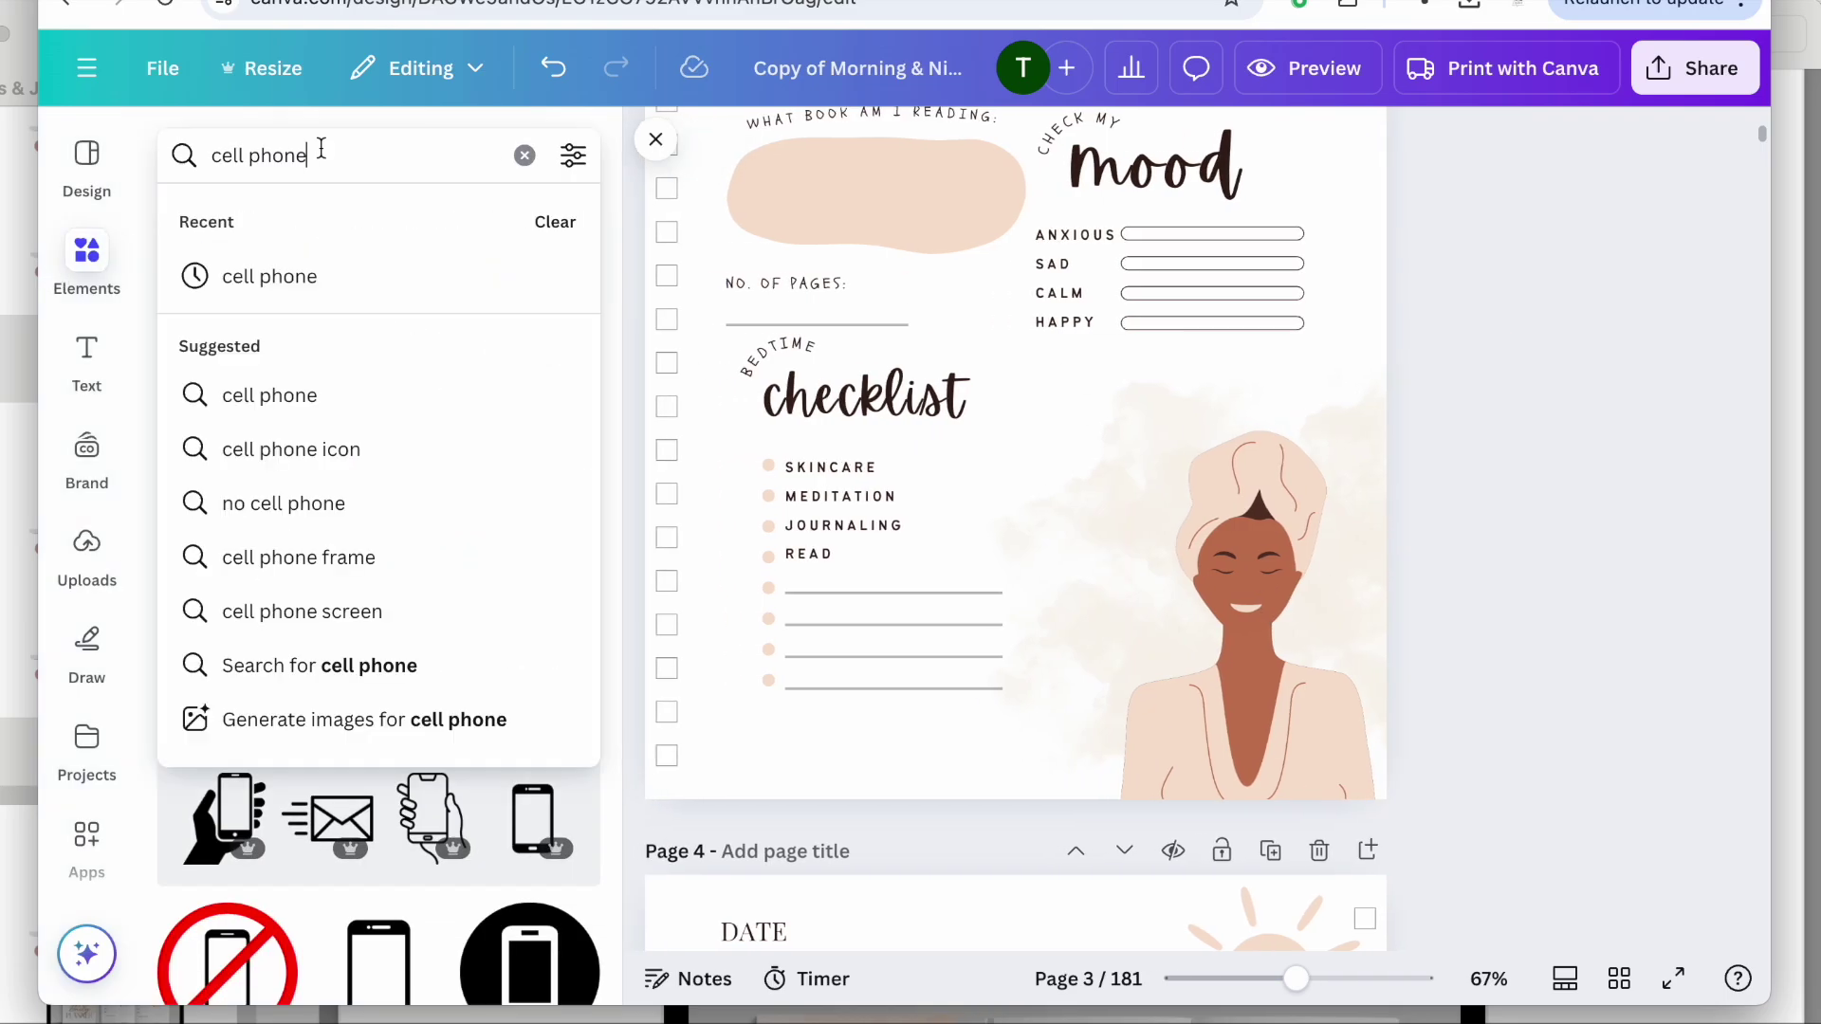
pyautogui.moveTo(322, 156); pyautogui.dragTo(188, 157)
pyautogui.write('Teen')
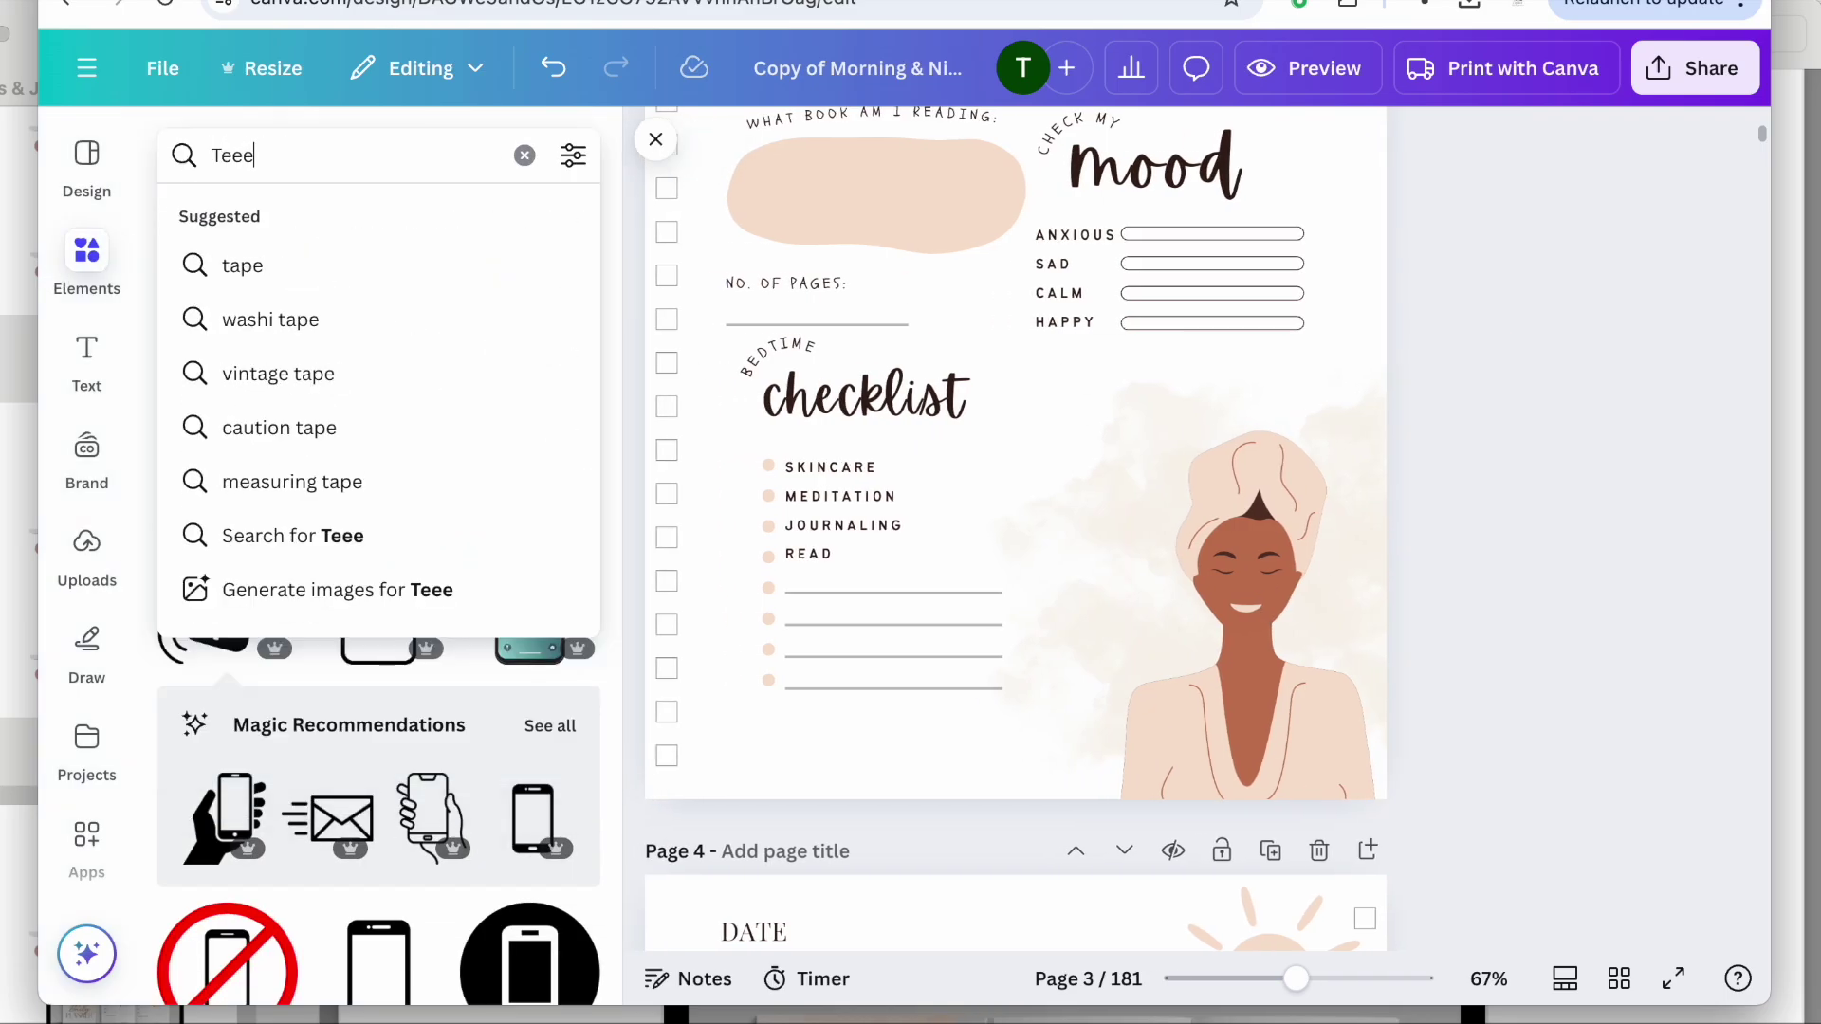
pyautogui.press('BackSpace')
pyautogui.write('n b')
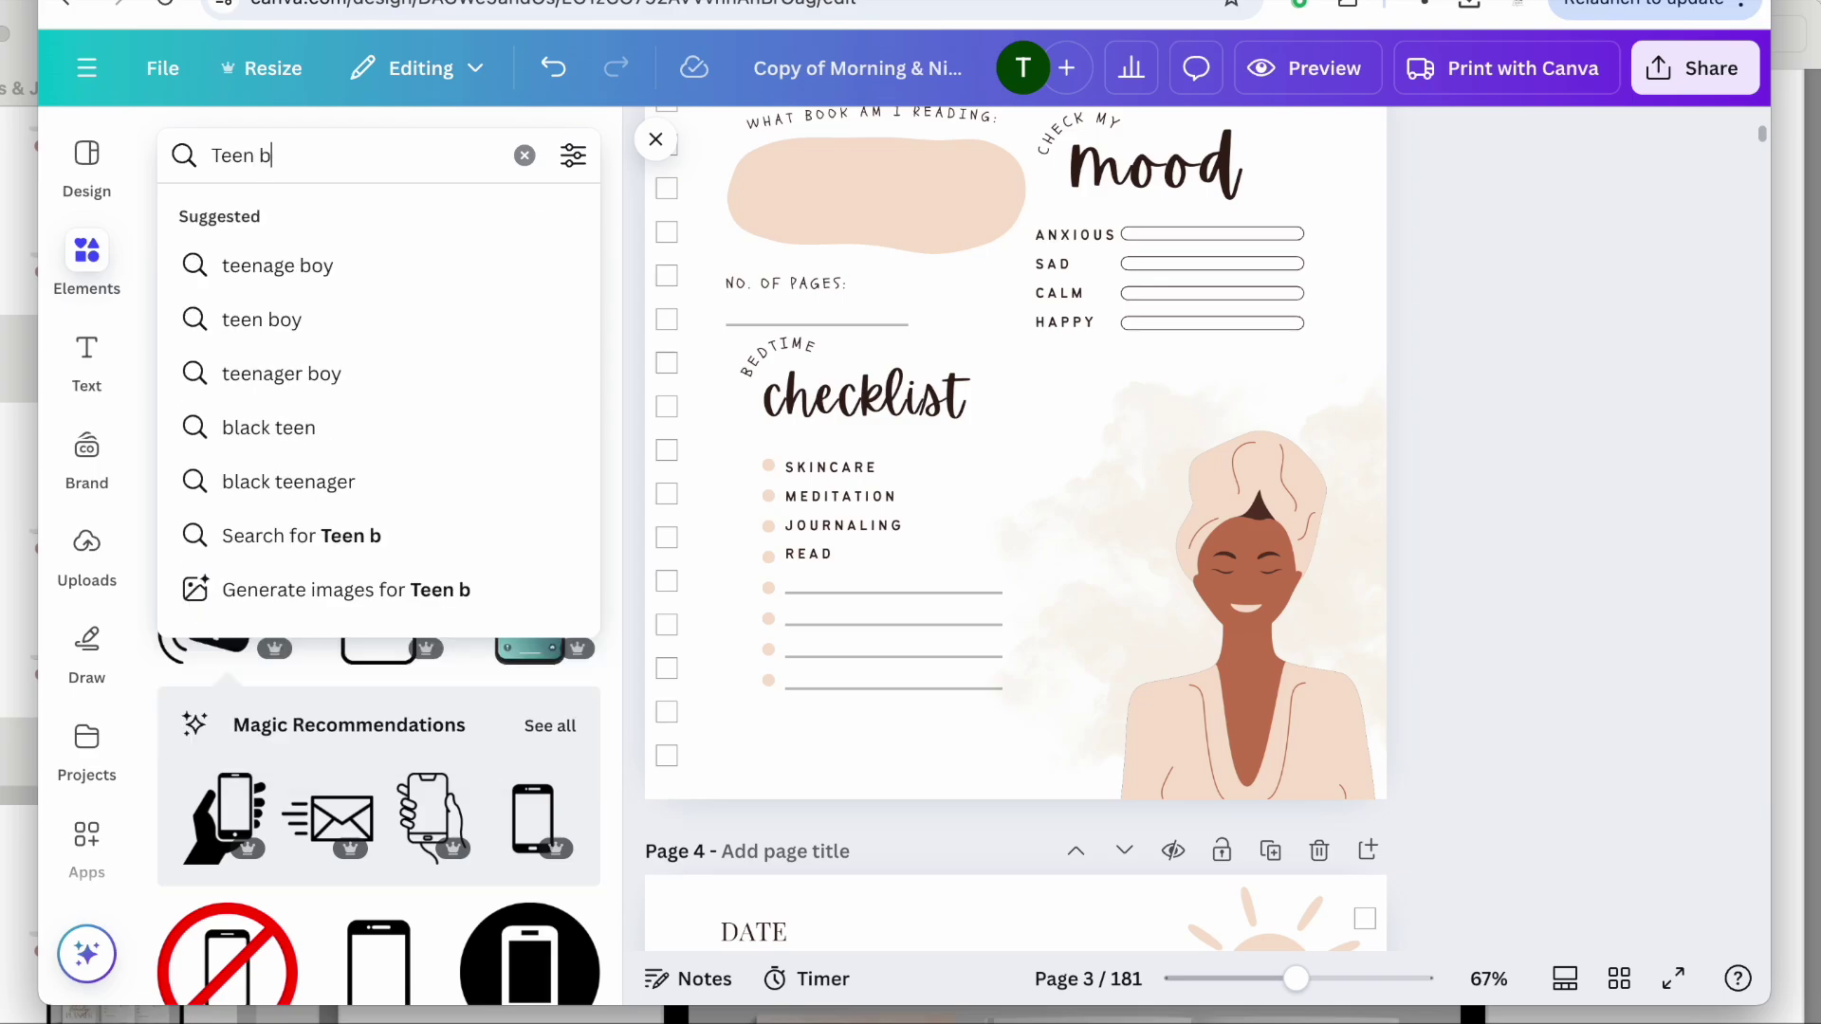
pyautogui.write('edtime')
pyautogui.press('Return')
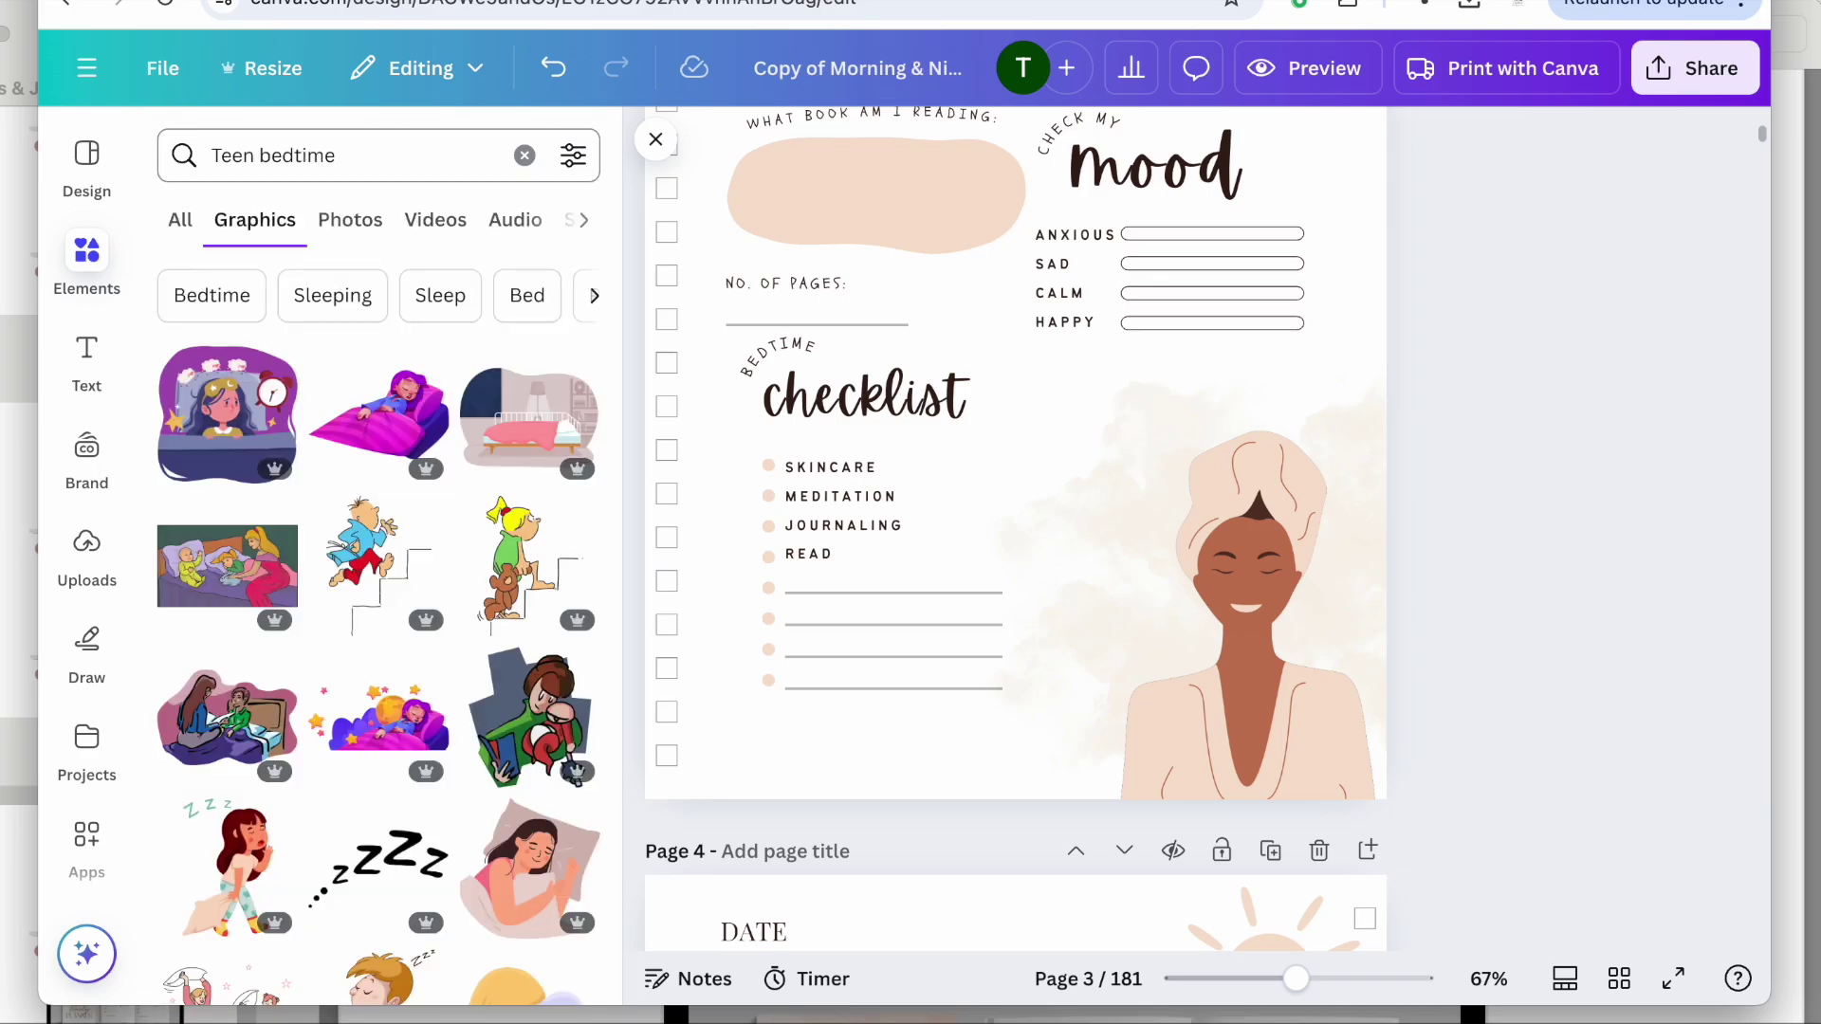
pyautogui.scroll(-3, 379, 569)
pyautogui.click(227, 655)
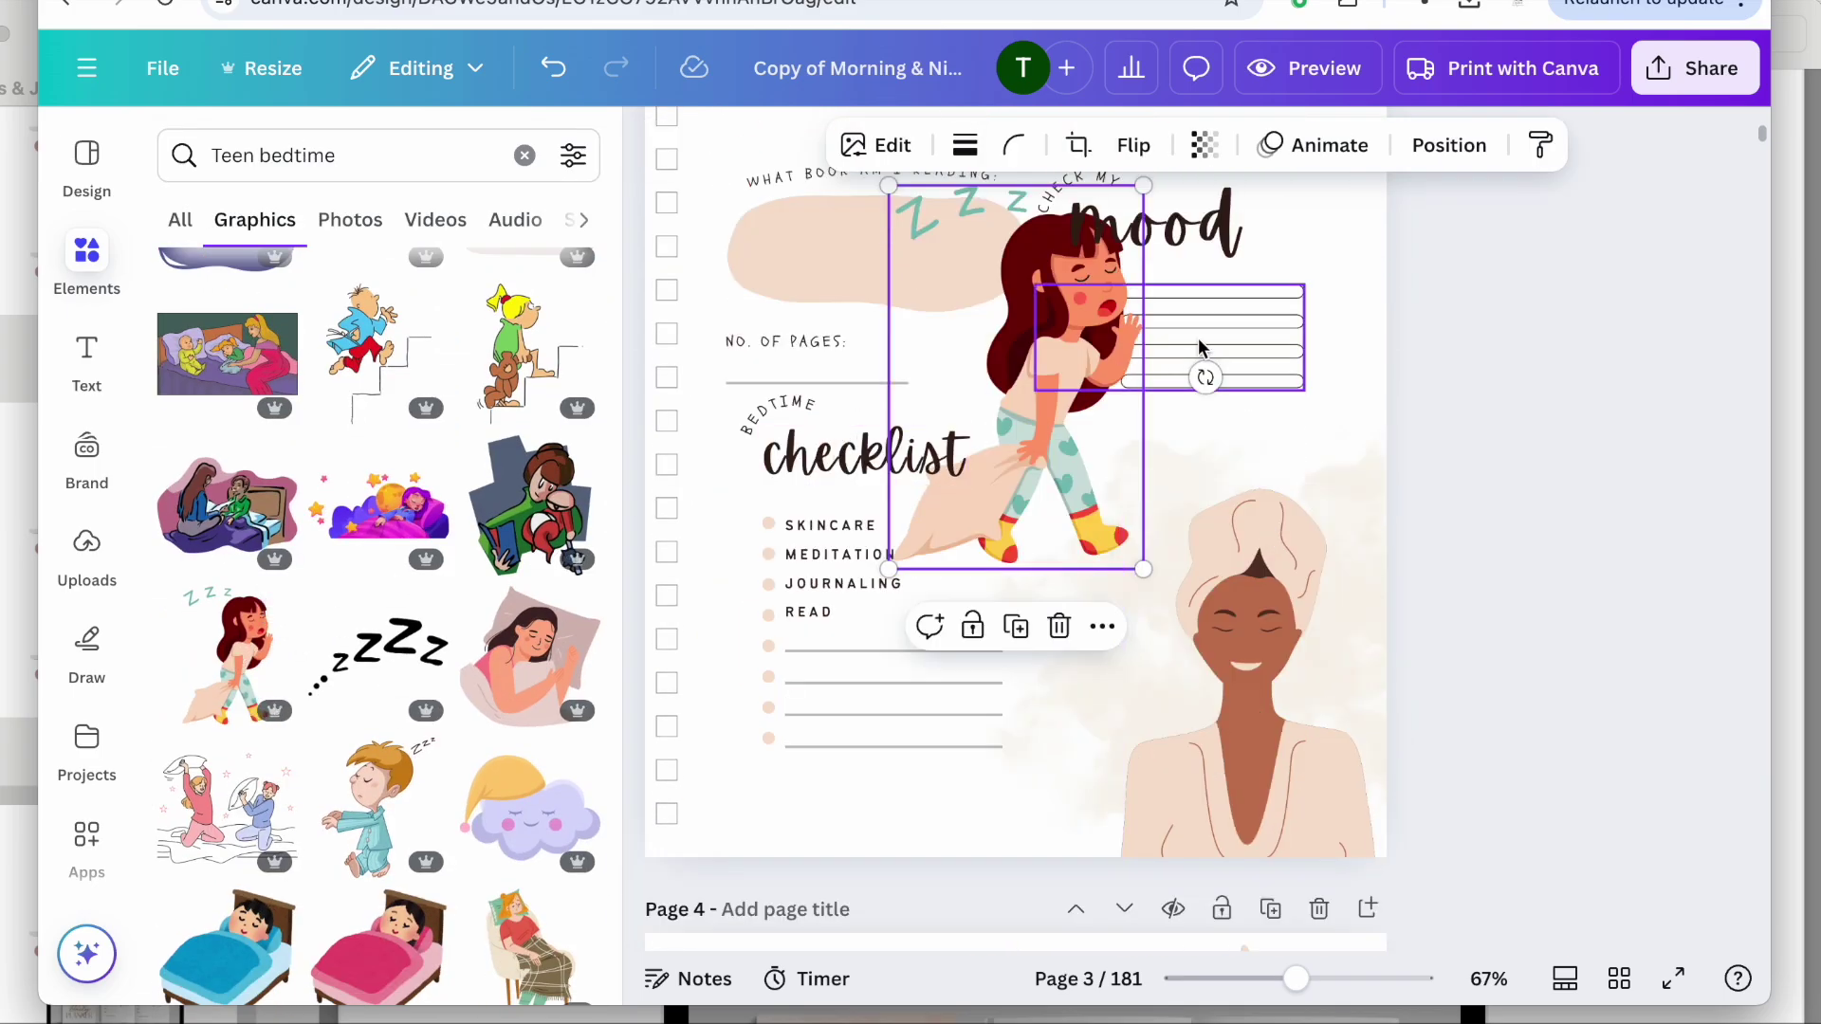
# Delete the towel-wrapped woman and fit the sleepy girl into the lower-right spot.
pyautogui.scroll(6, 1205, 370)
pyautogui.scroll(-6, 1200, 349)
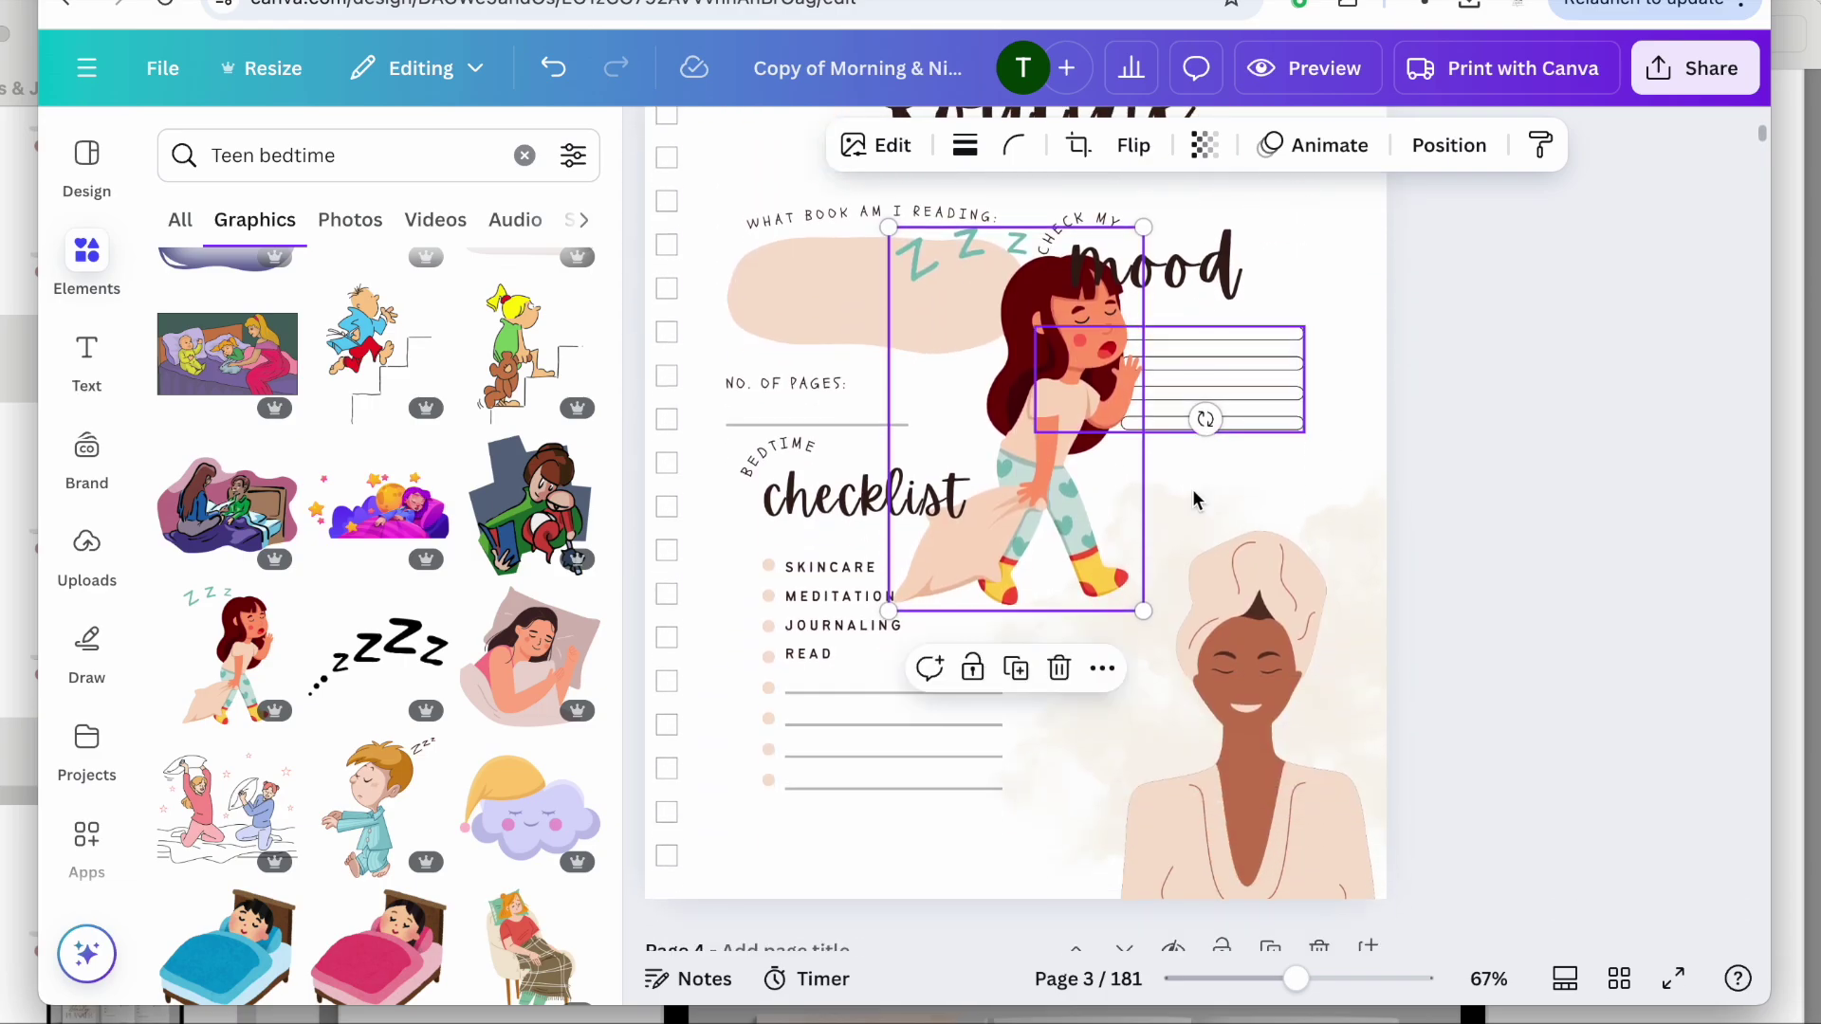
pyautogui.click(1252, 702)
pyautogui.press('Delete')
pyautogui.moveTo(1079, 403); pyautogui.dragTo(1173, 693)
pyautogui.moveTo(1242, 517); pyautogui.dragTo(1292, 439)
pyautogui.scroll(-2, 1138, 569)
pyautogui.scroll(-5, 320, 691)
pyautogui.scroll(-8, 319, 688)
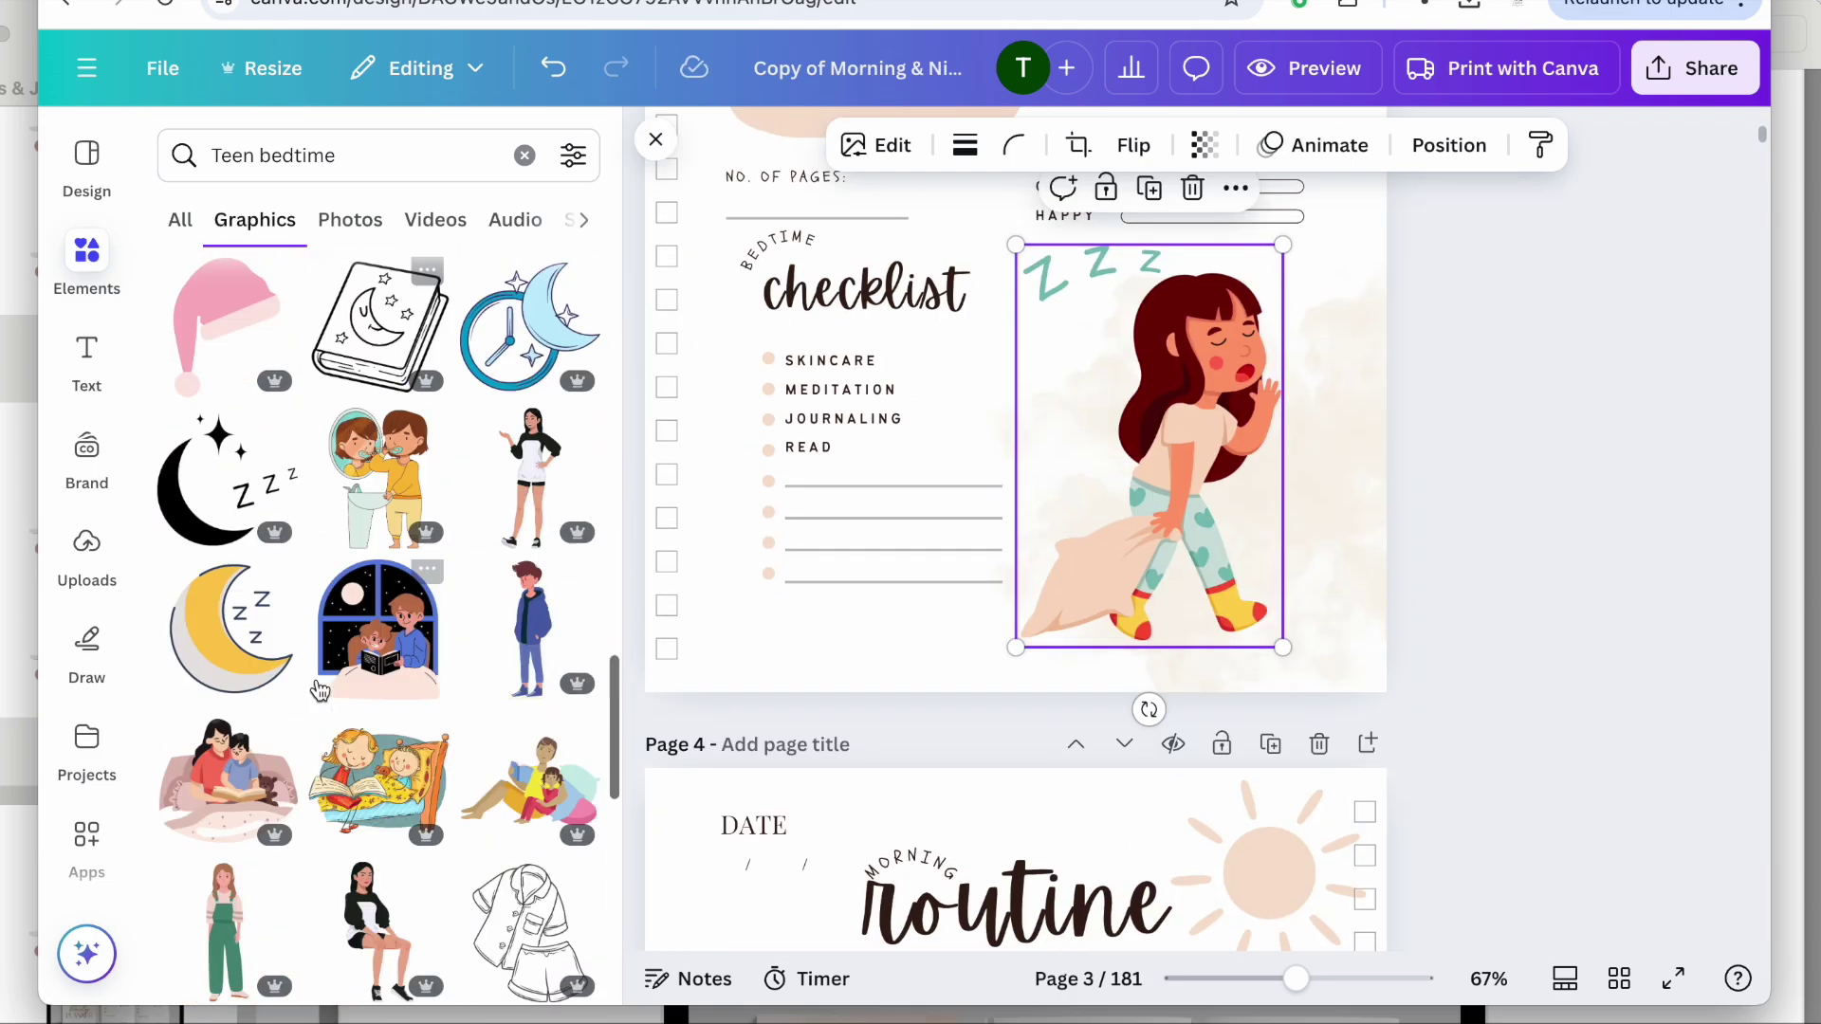
pyautogui.scroll(7, 789, 451)
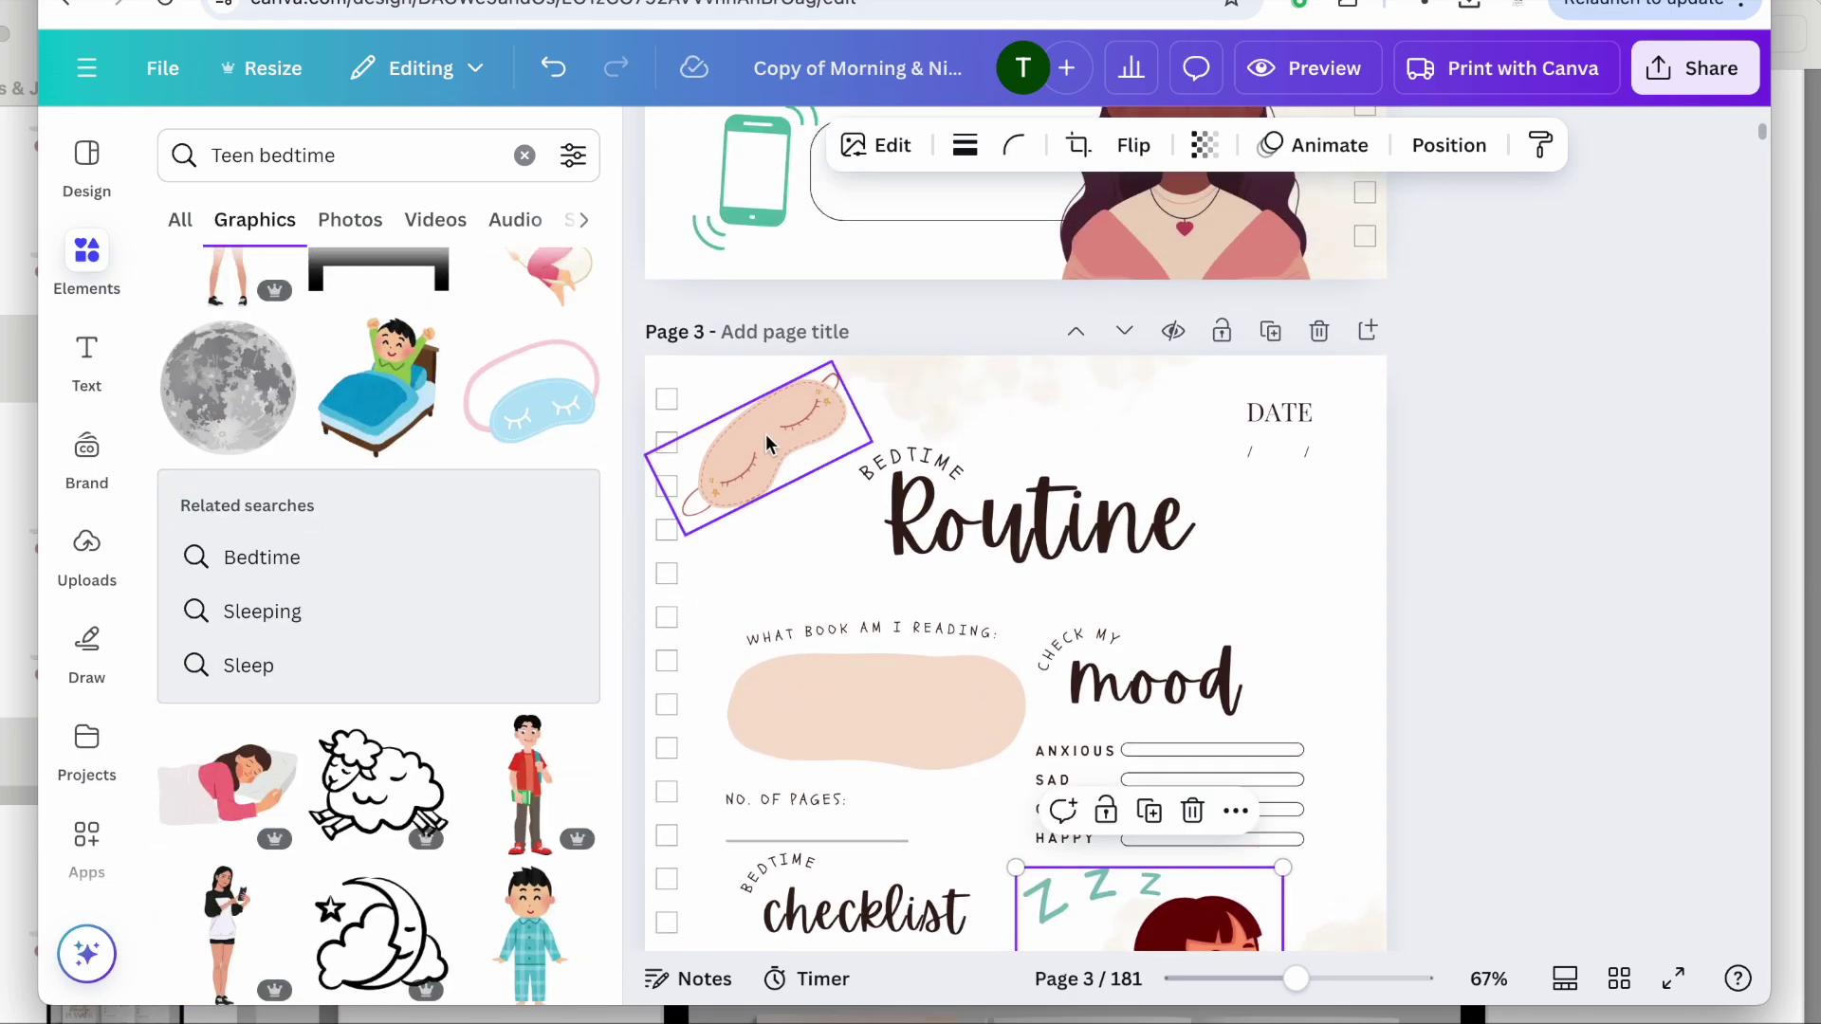
# Swap in the blue sleep mask, shrunk and tilted, at page 3's top-left corner.
pyautogui.click(765, 434)
pyautogui.press('Delete')
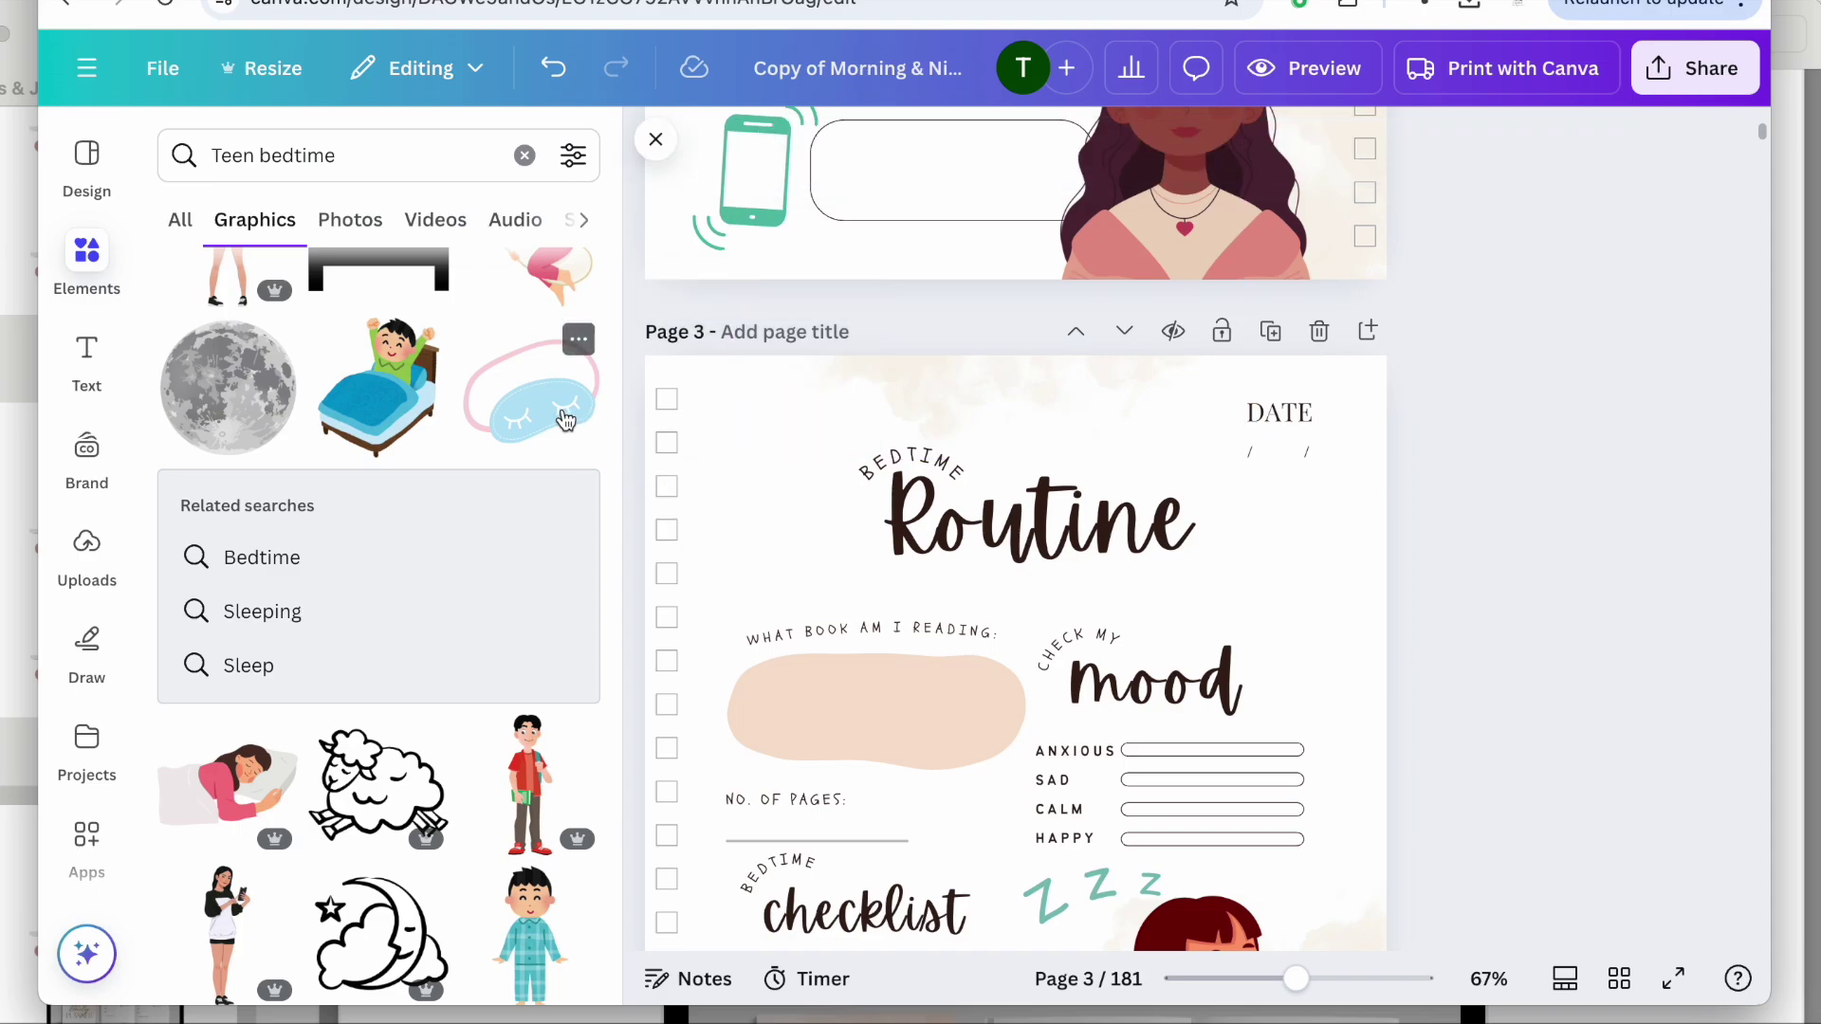
pyautogui.click(531, 389)
pyautogui.moveTo(1023, 874); pyautogui.dragTo(776, 452)
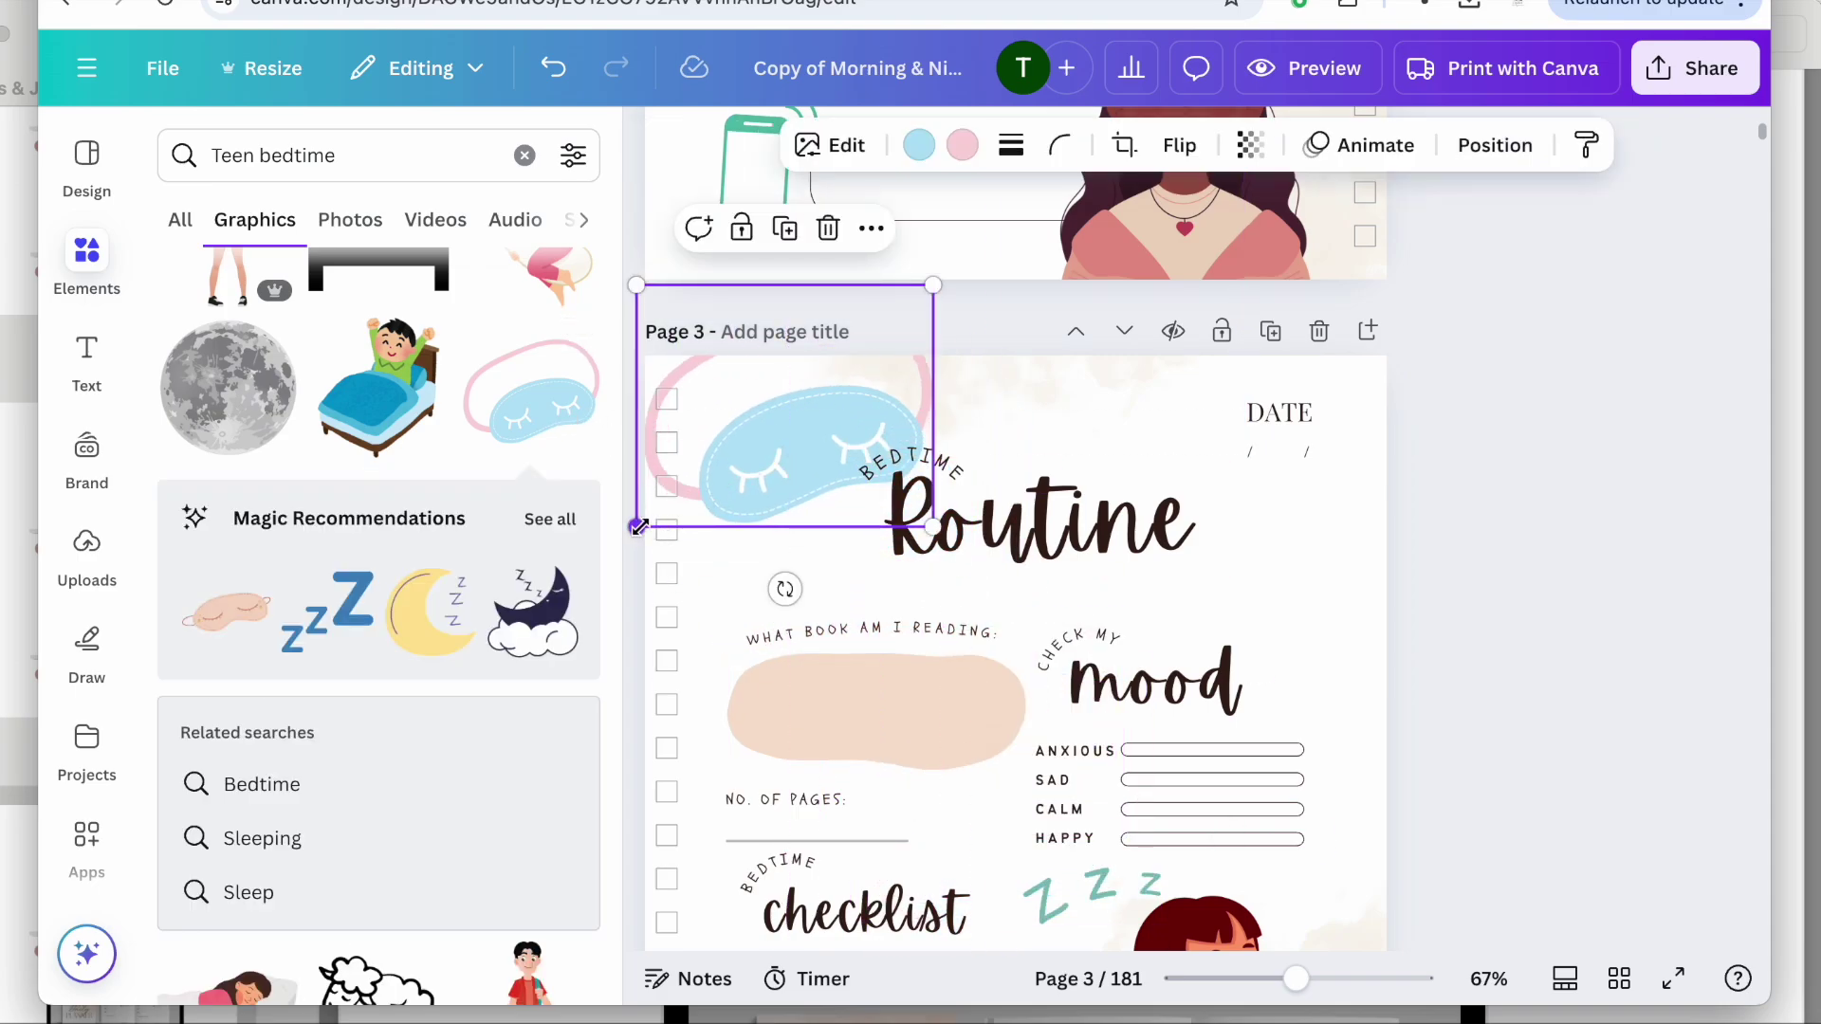
pyautogui.moveTo(638, 527); pyautogui.dragTo(735, 488)
pyautogui.moveTo(813, 398); pyautogui.dragTo(759, 439)
# Set the DATE heading in Schoolbell and undo the unwanted alignment change.
pyautogui.click(1271, 414)
pyautogui.click(912, 156)
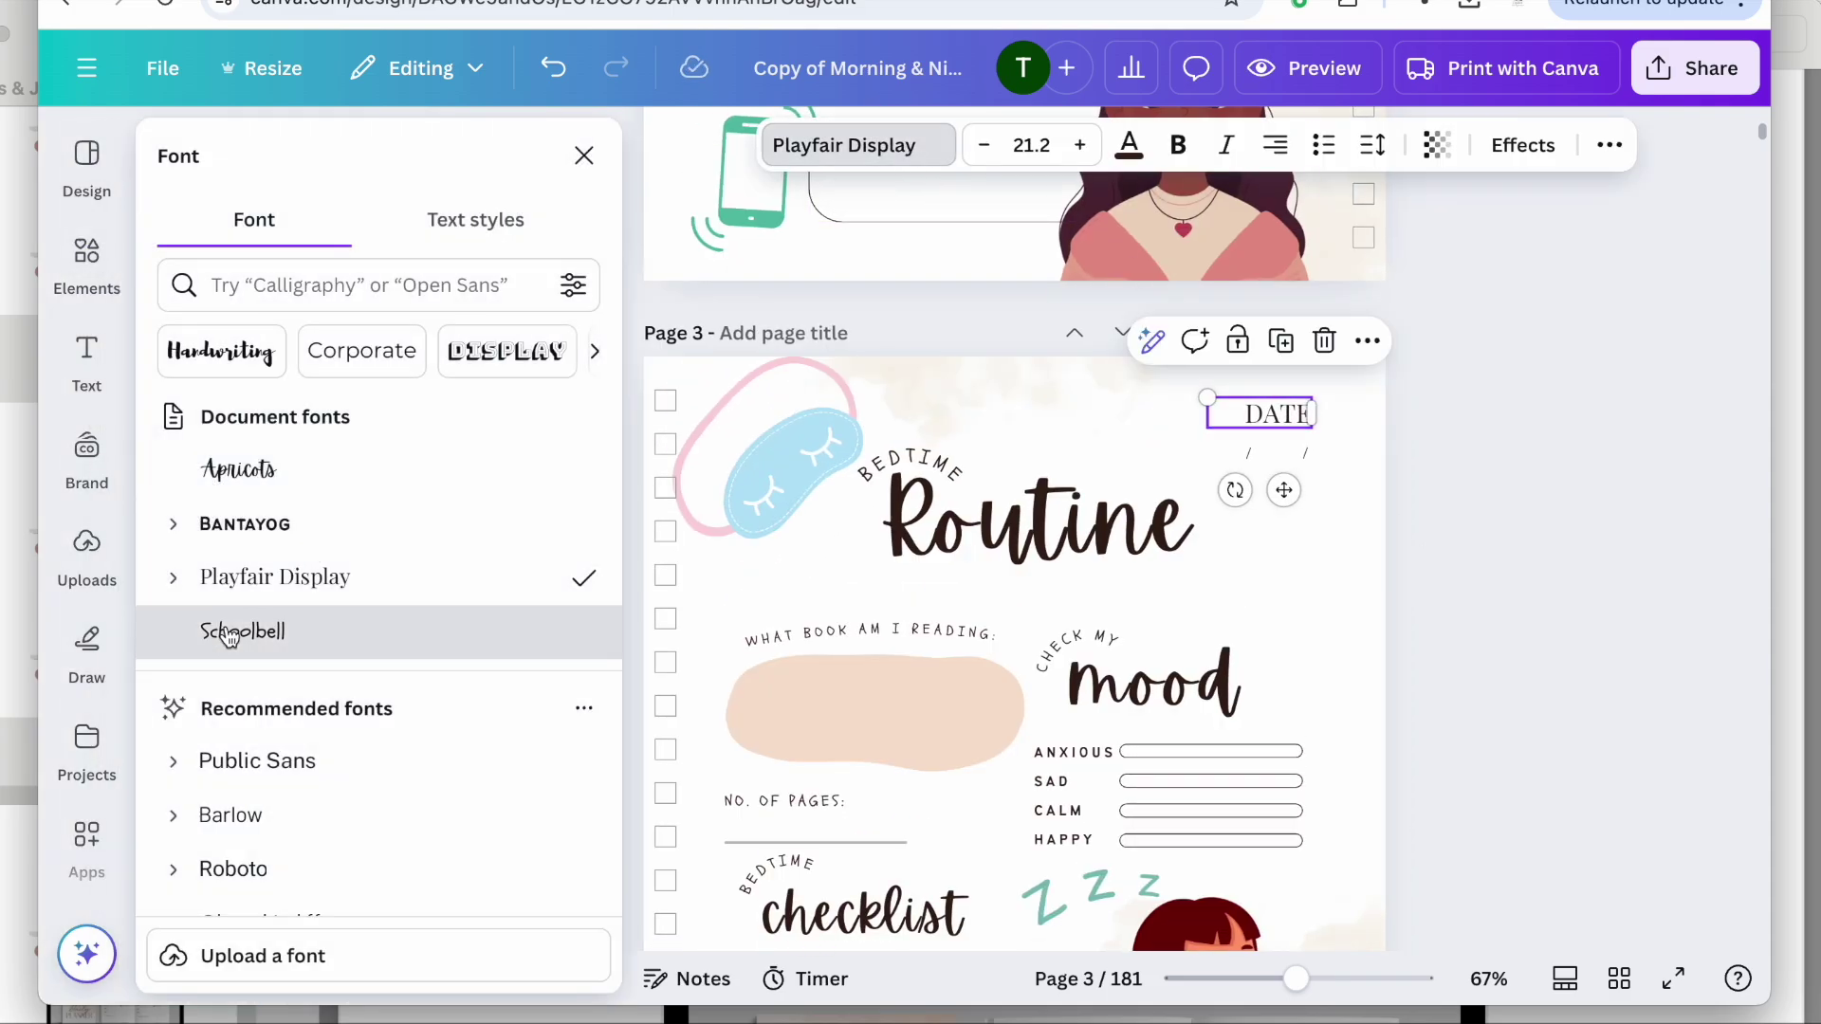
pyautogui.click(229, 632)
pyautogui.press('Escape')
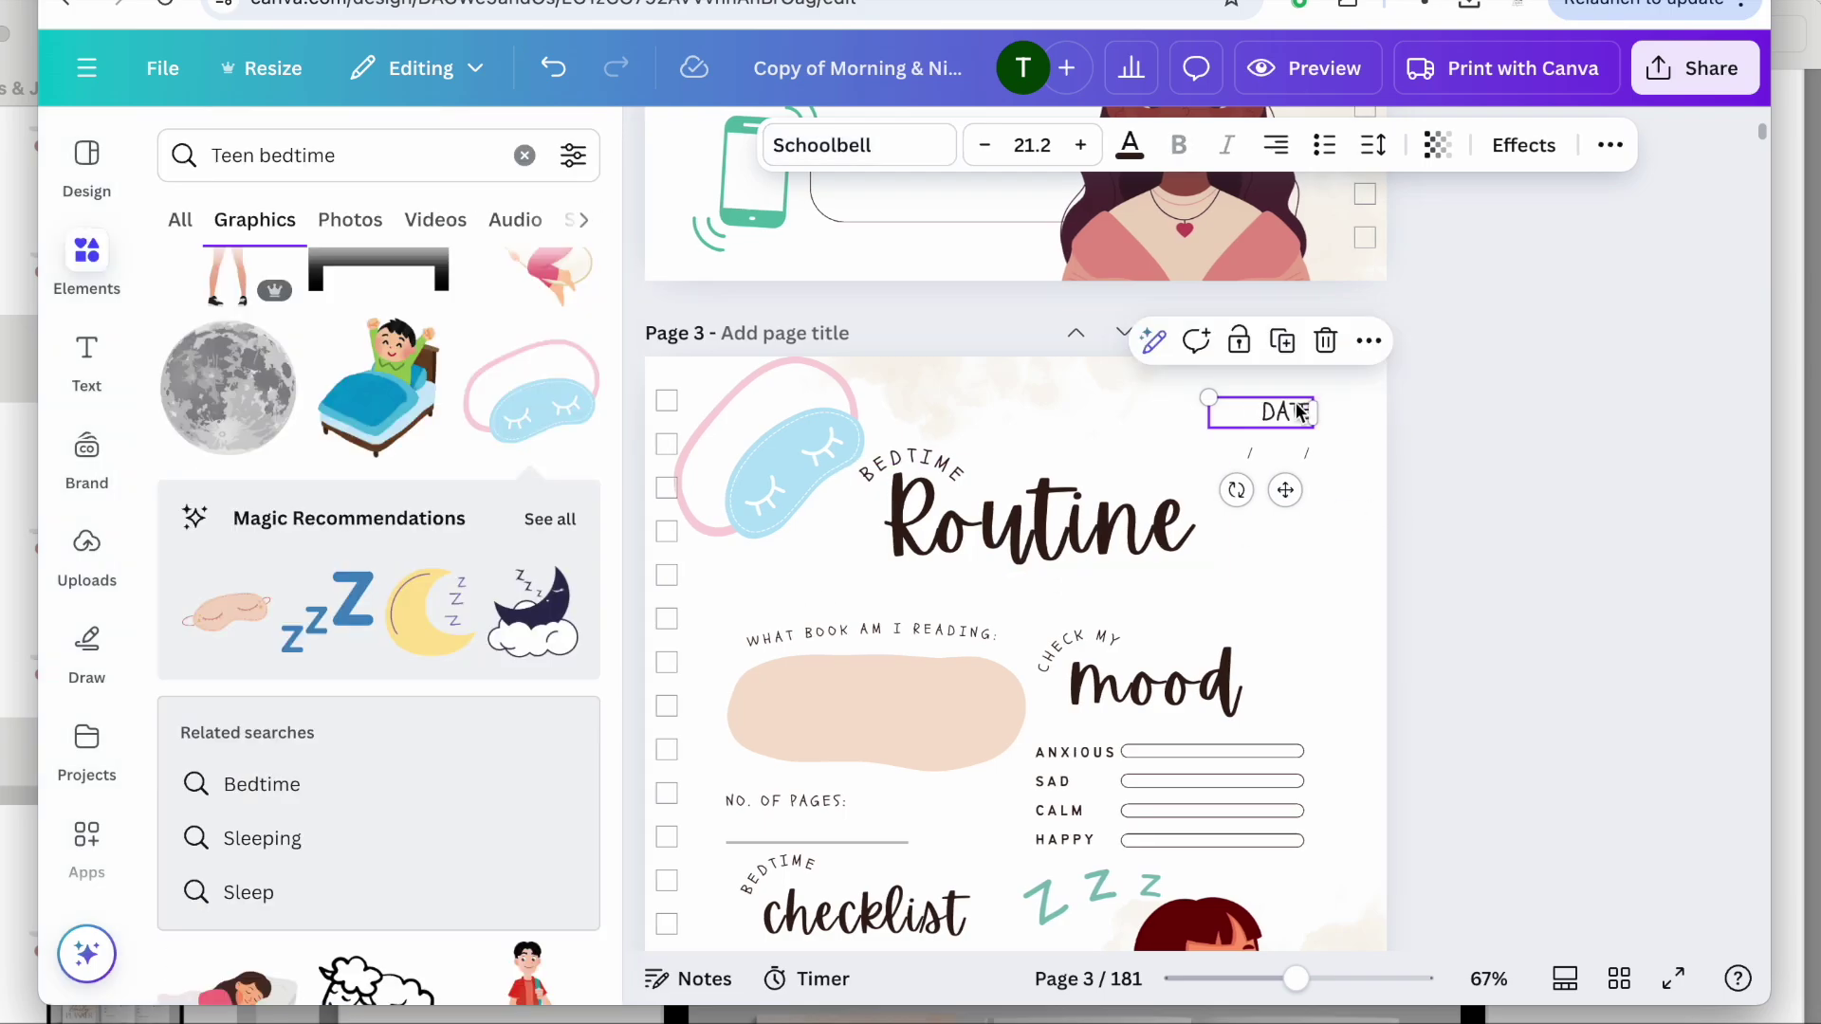
pyautogui.click(1434, 486)
pyautogui.click(1238, 410)
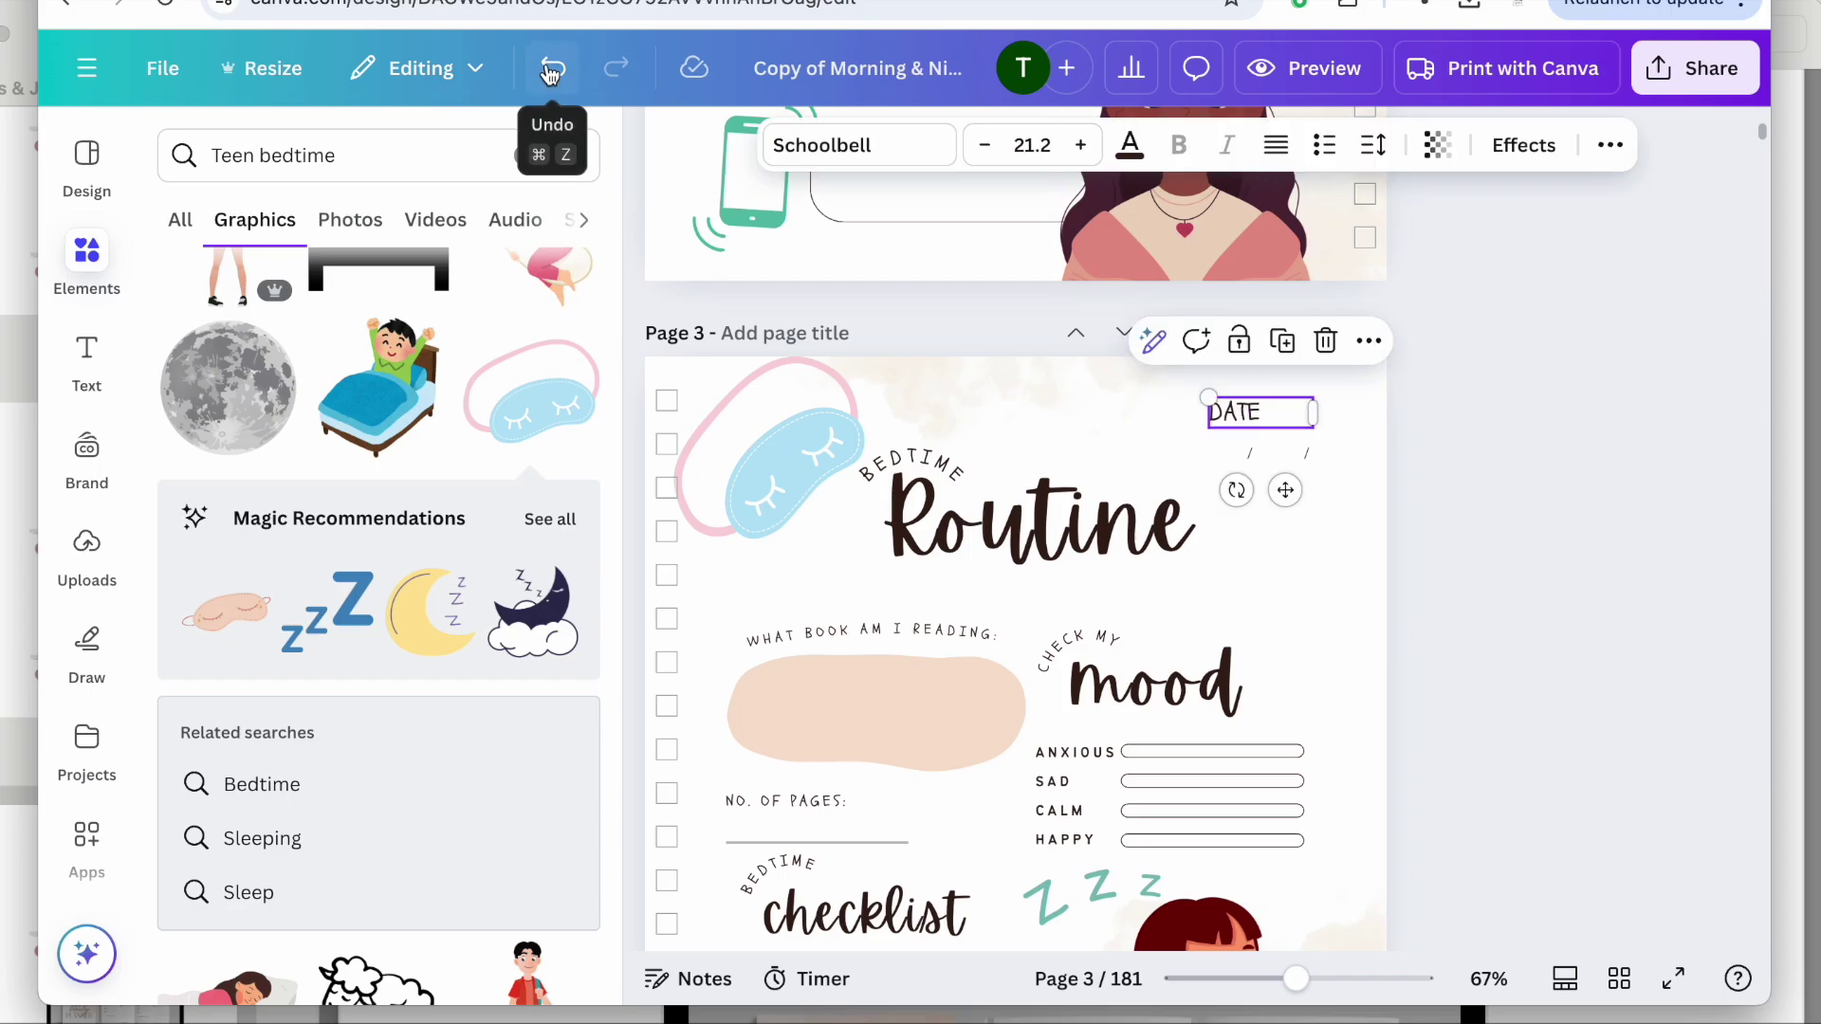
pyautogui.click(551, 73)
pyautogui.press('super+z')
pyautogui.press('super+z')
pyautogui.press('super+z')
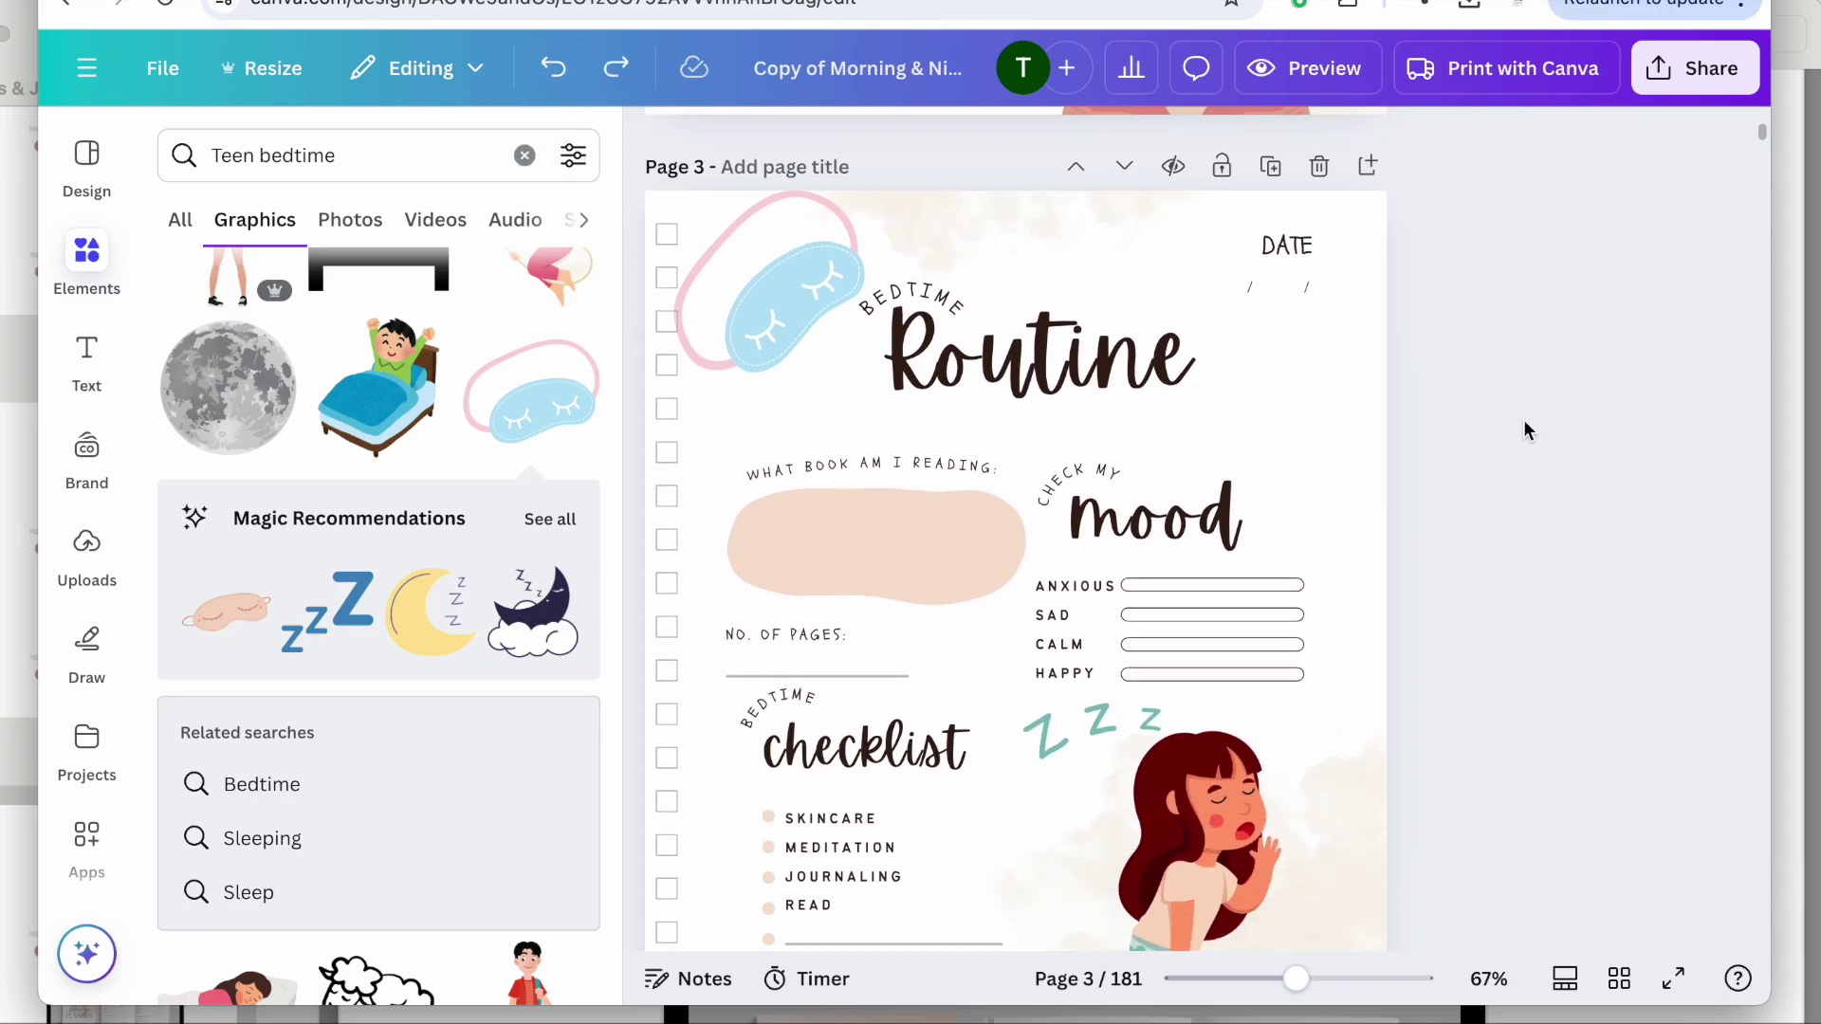
pyautogui.press('super+z')
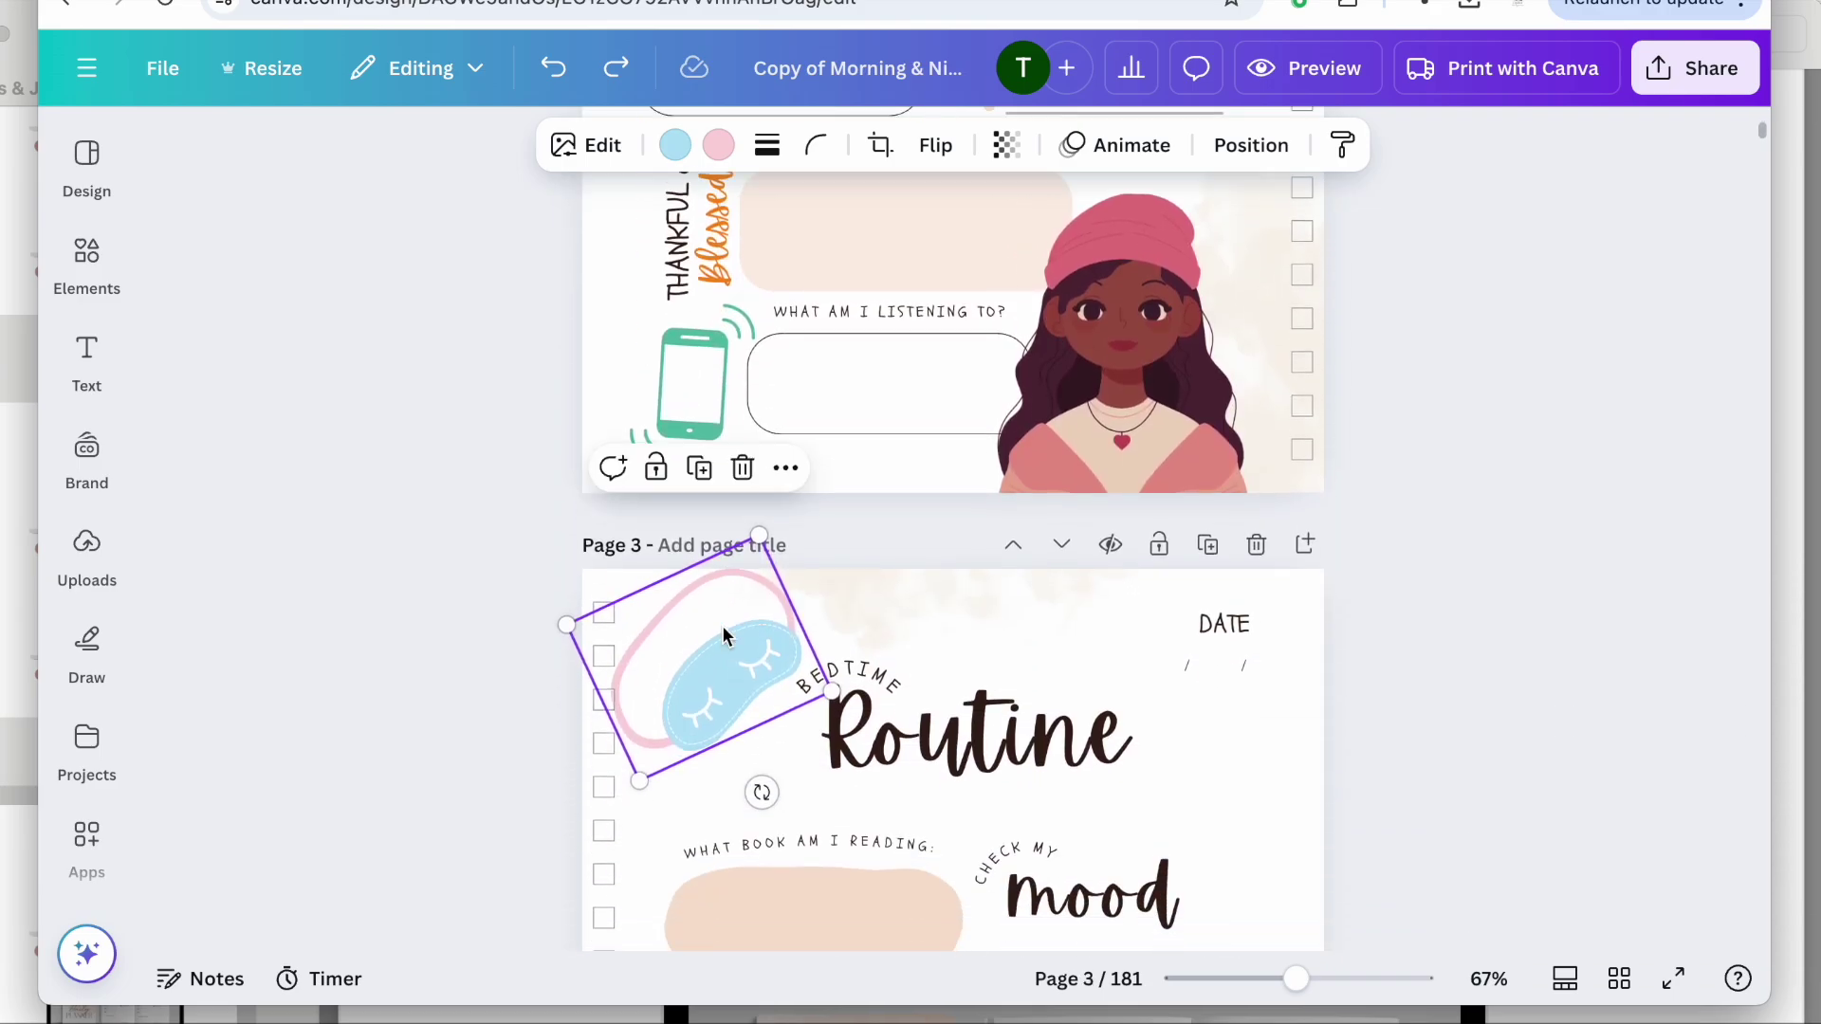
# Turn the sleep mask on page 3 green.
pyautogui.click(675, 151)
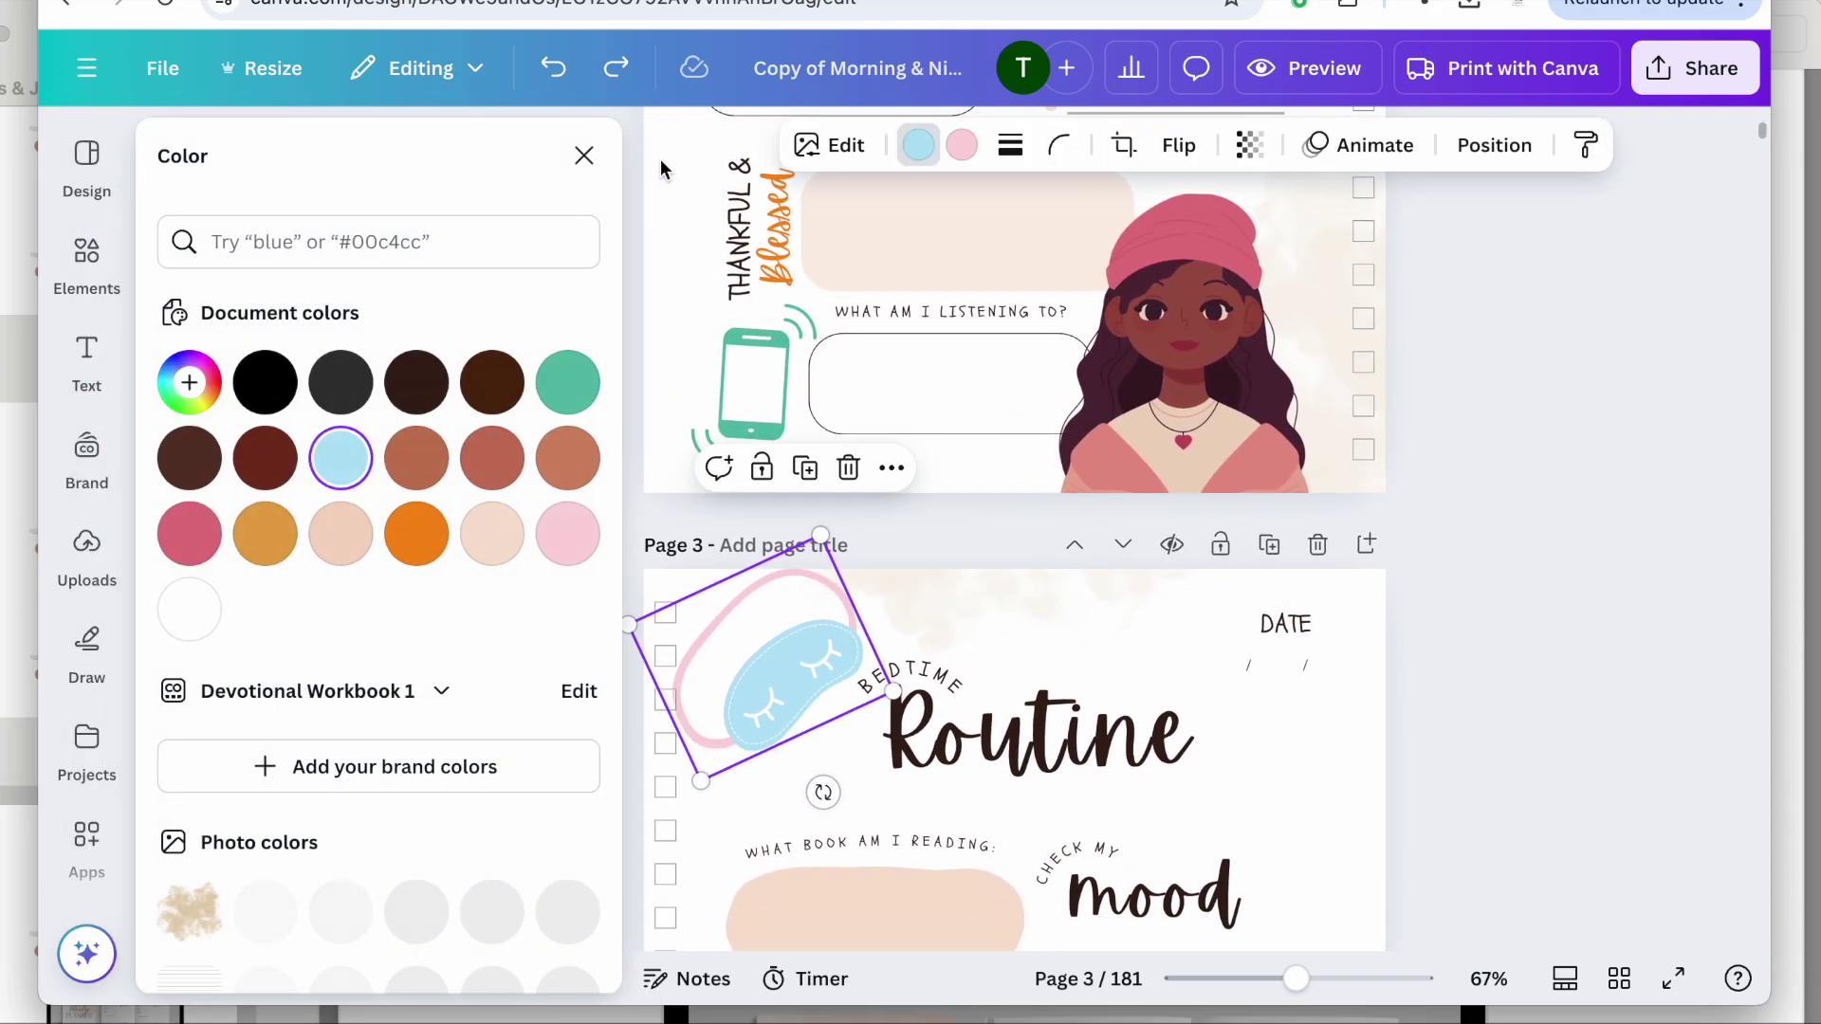
pyautogui.click(567, 382)
pyautogui.scroll(8, 871, 422)
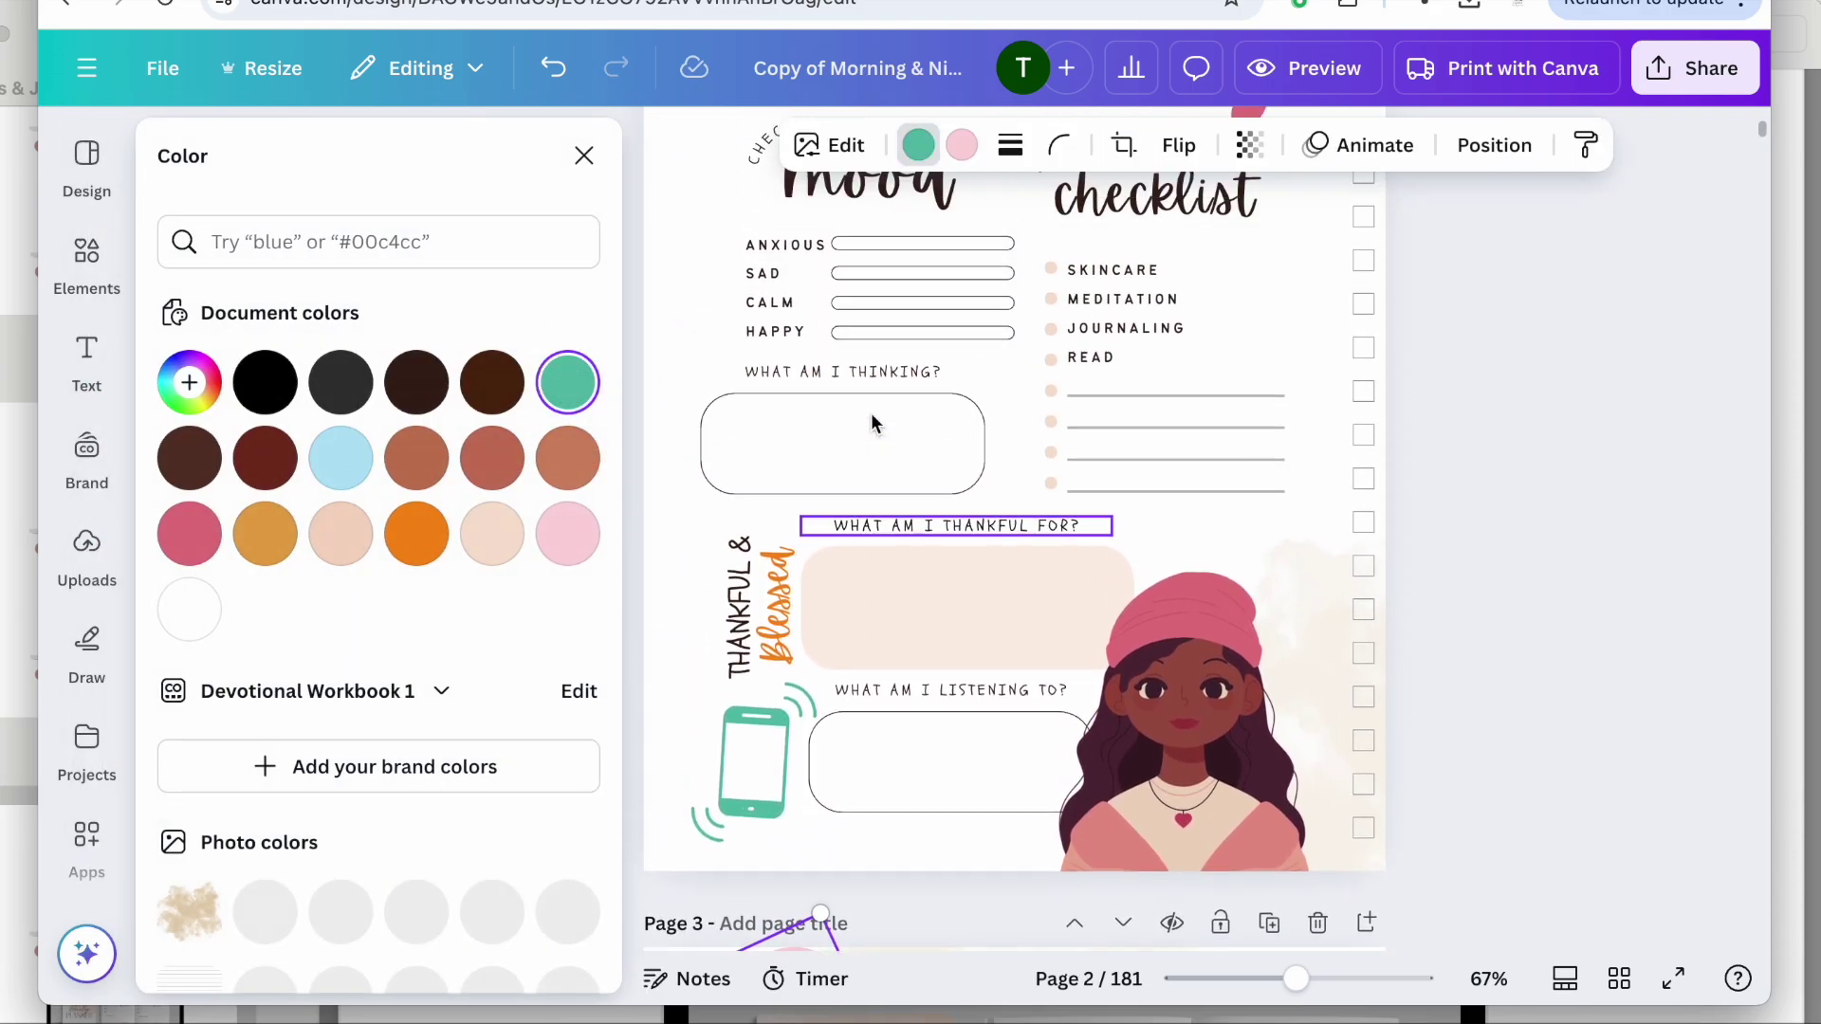
pyautogui.scroll(-4, 871, 422)
pyautogui.scroll(-5, 871, 422)
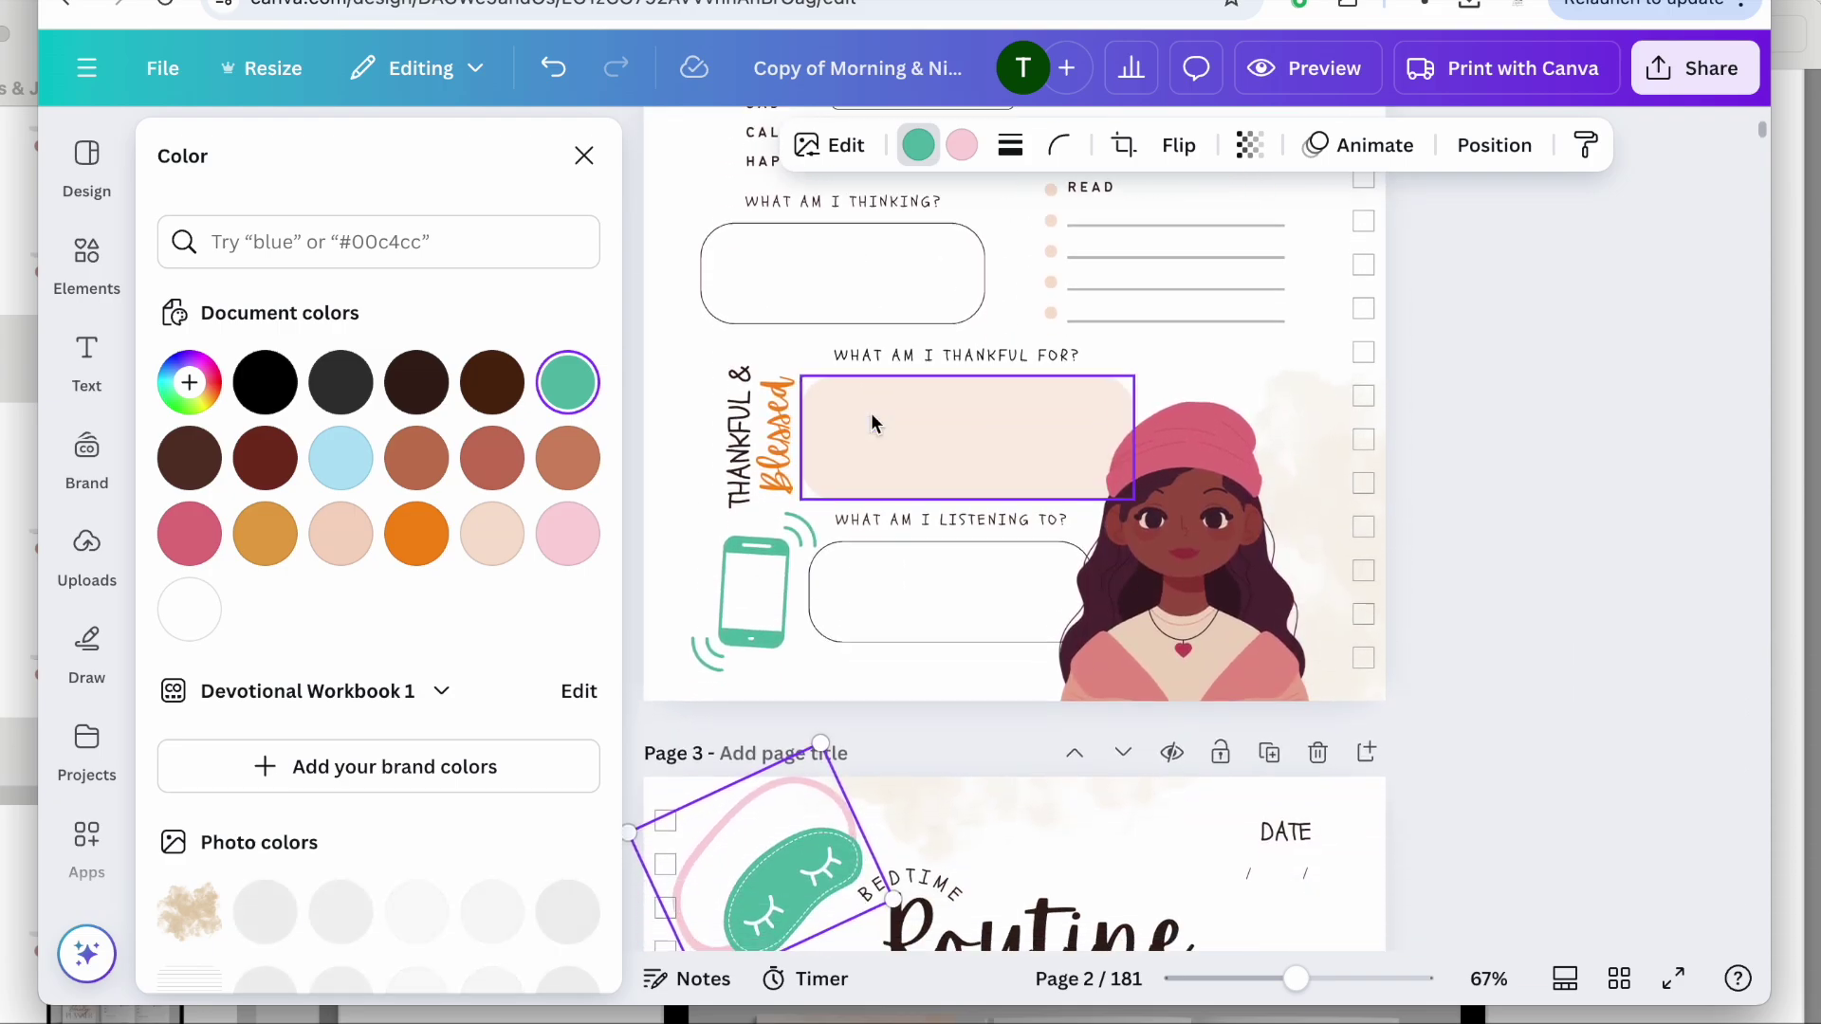
pyautogui.scroll(3, 870, 422)
pyautogui.scroll(5, 870, 413)
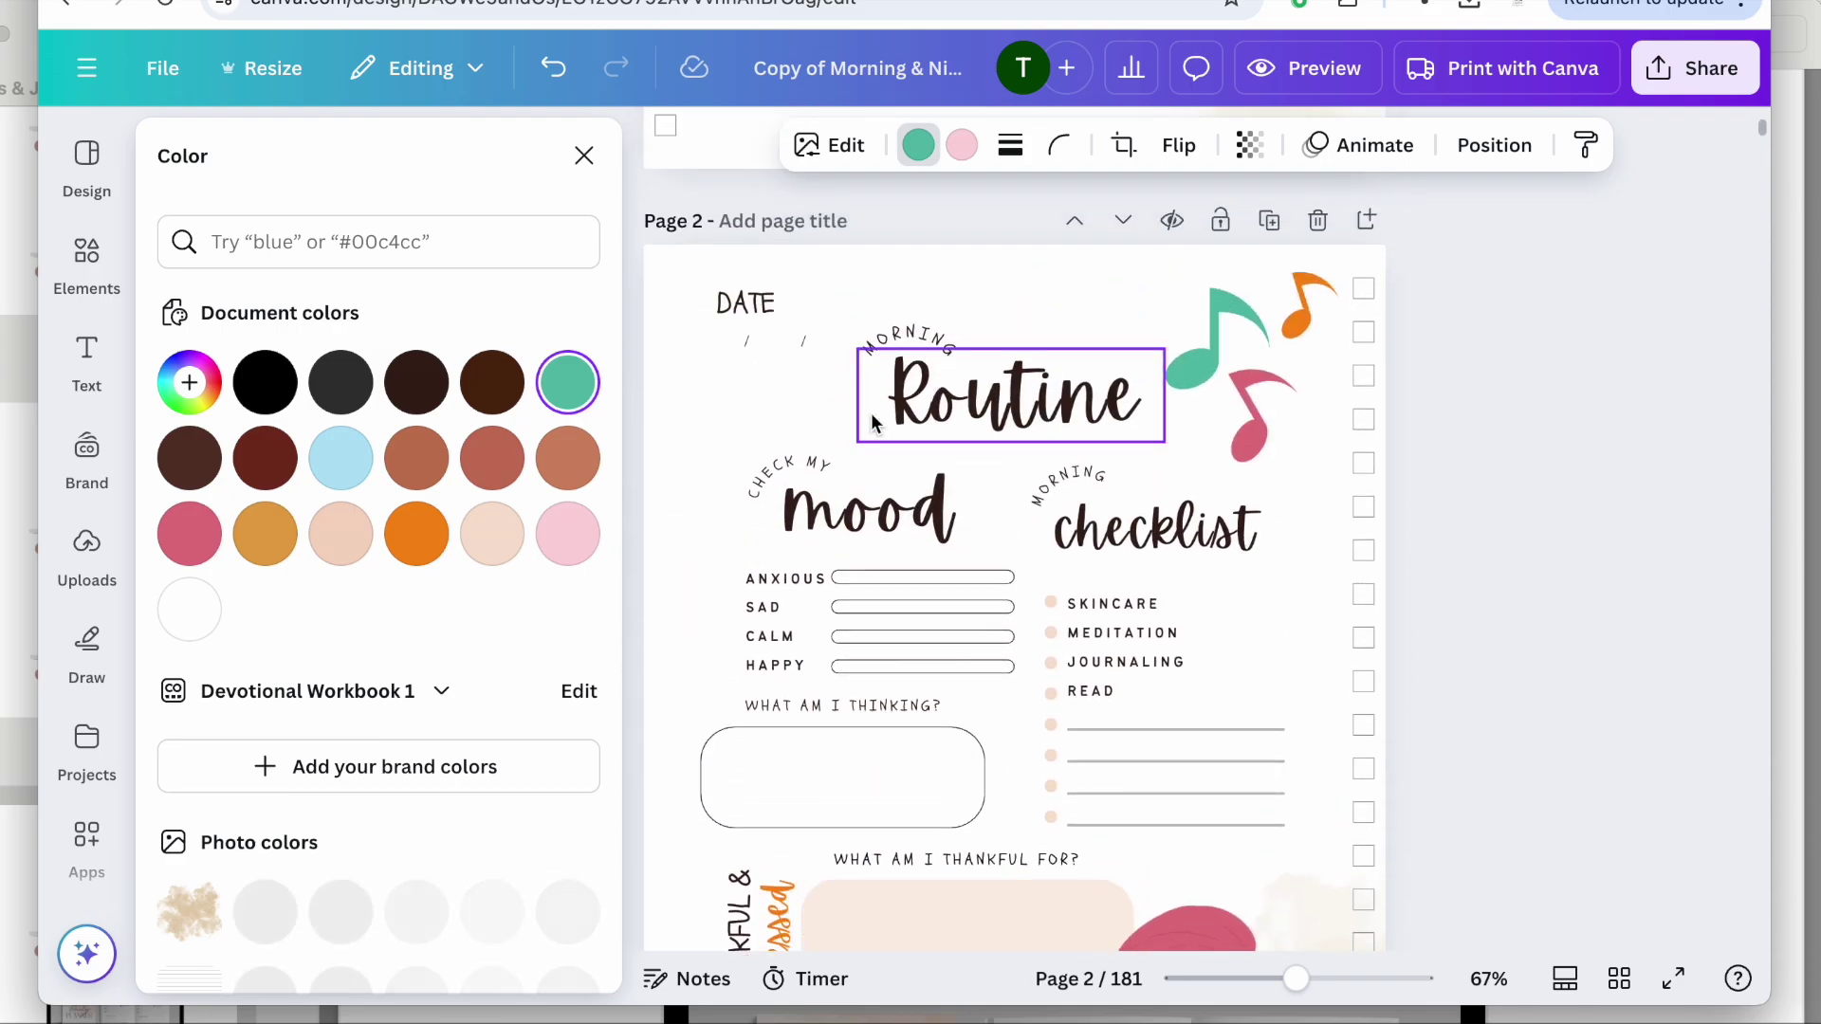
# Colour page 2's headings: Routine pink, mood teal, checklist orange.
pyautogui.click(993, 403)
pyautogui.click(679, 157)
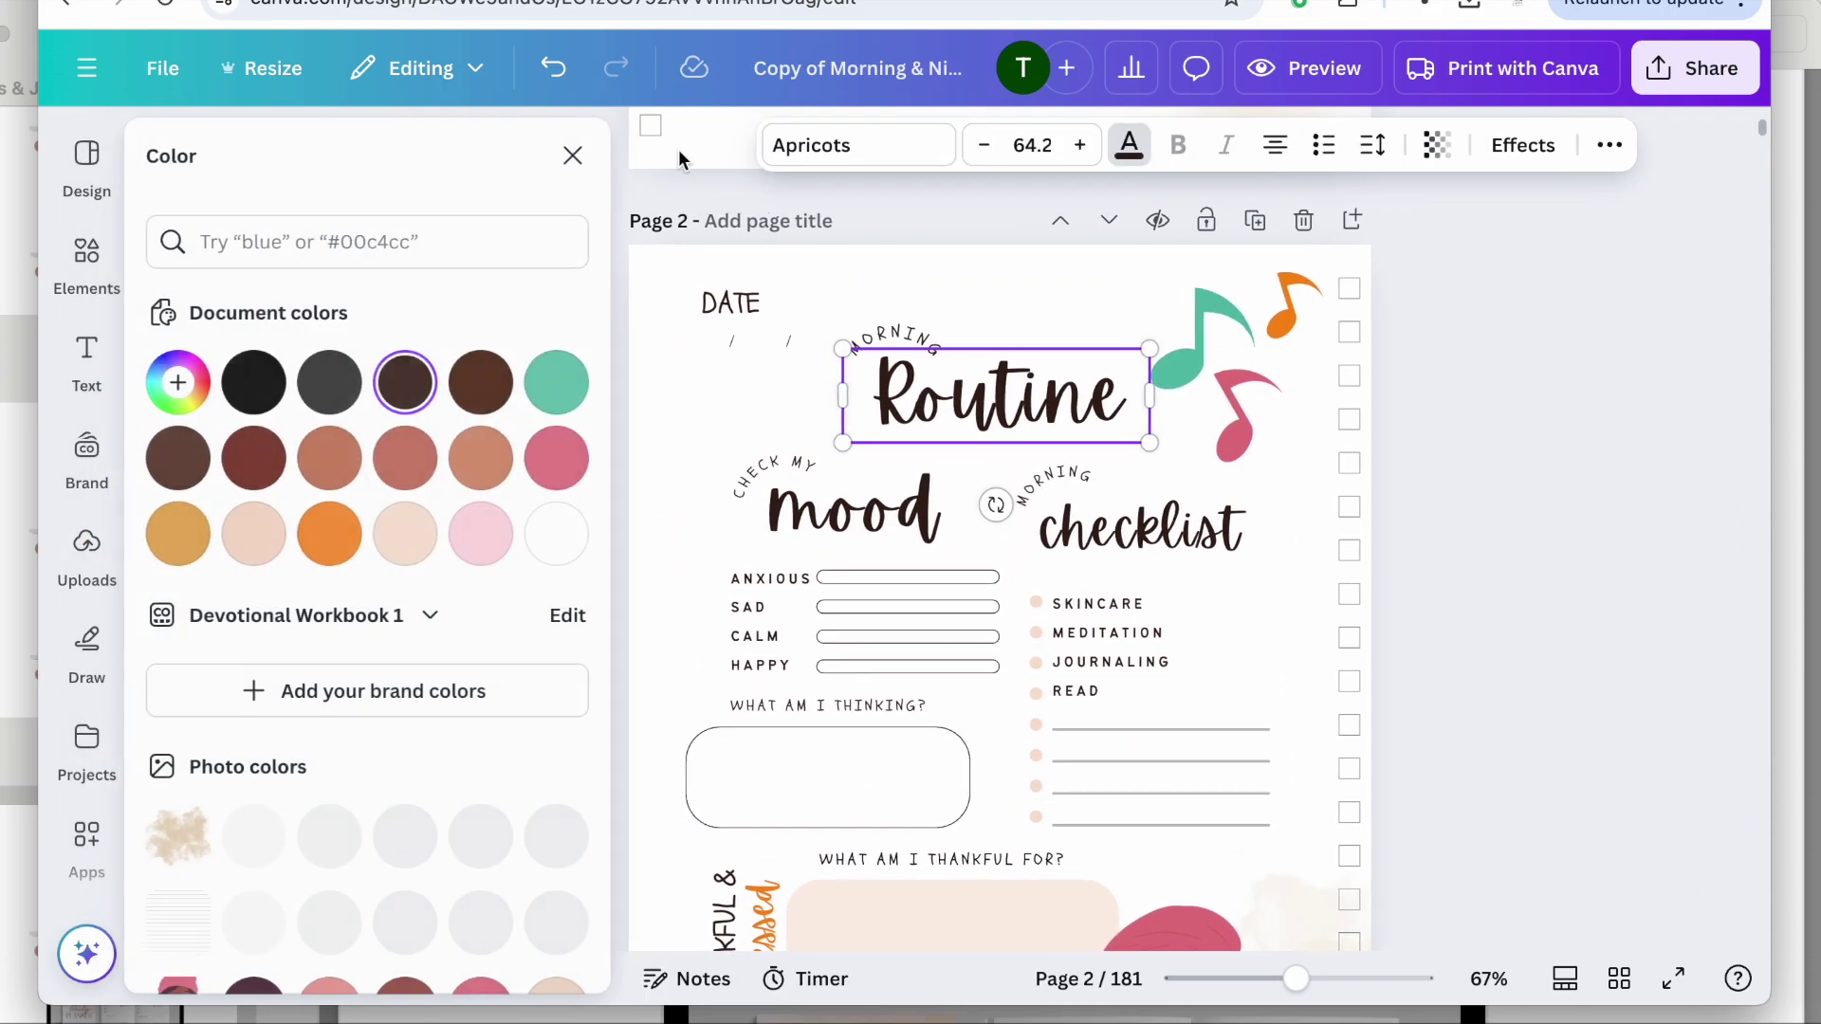
pyautogui.click(567, 459)
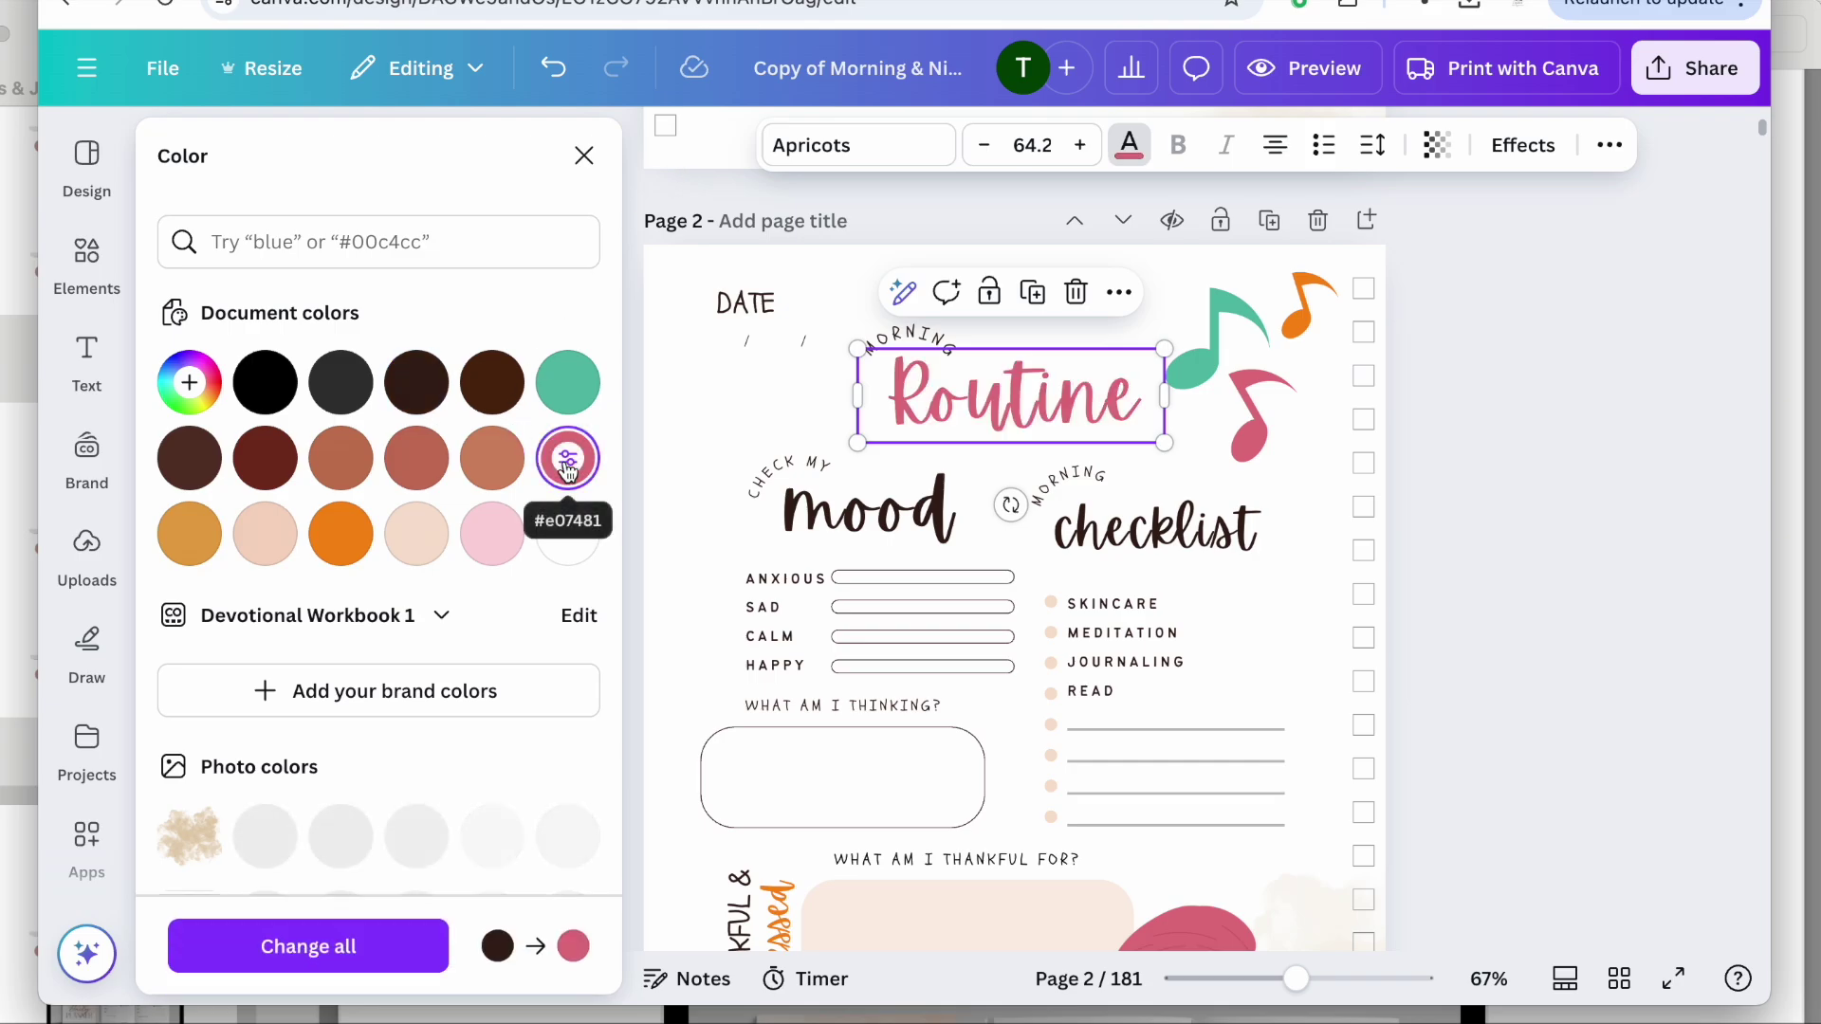
pyautogui.click(882, 512)
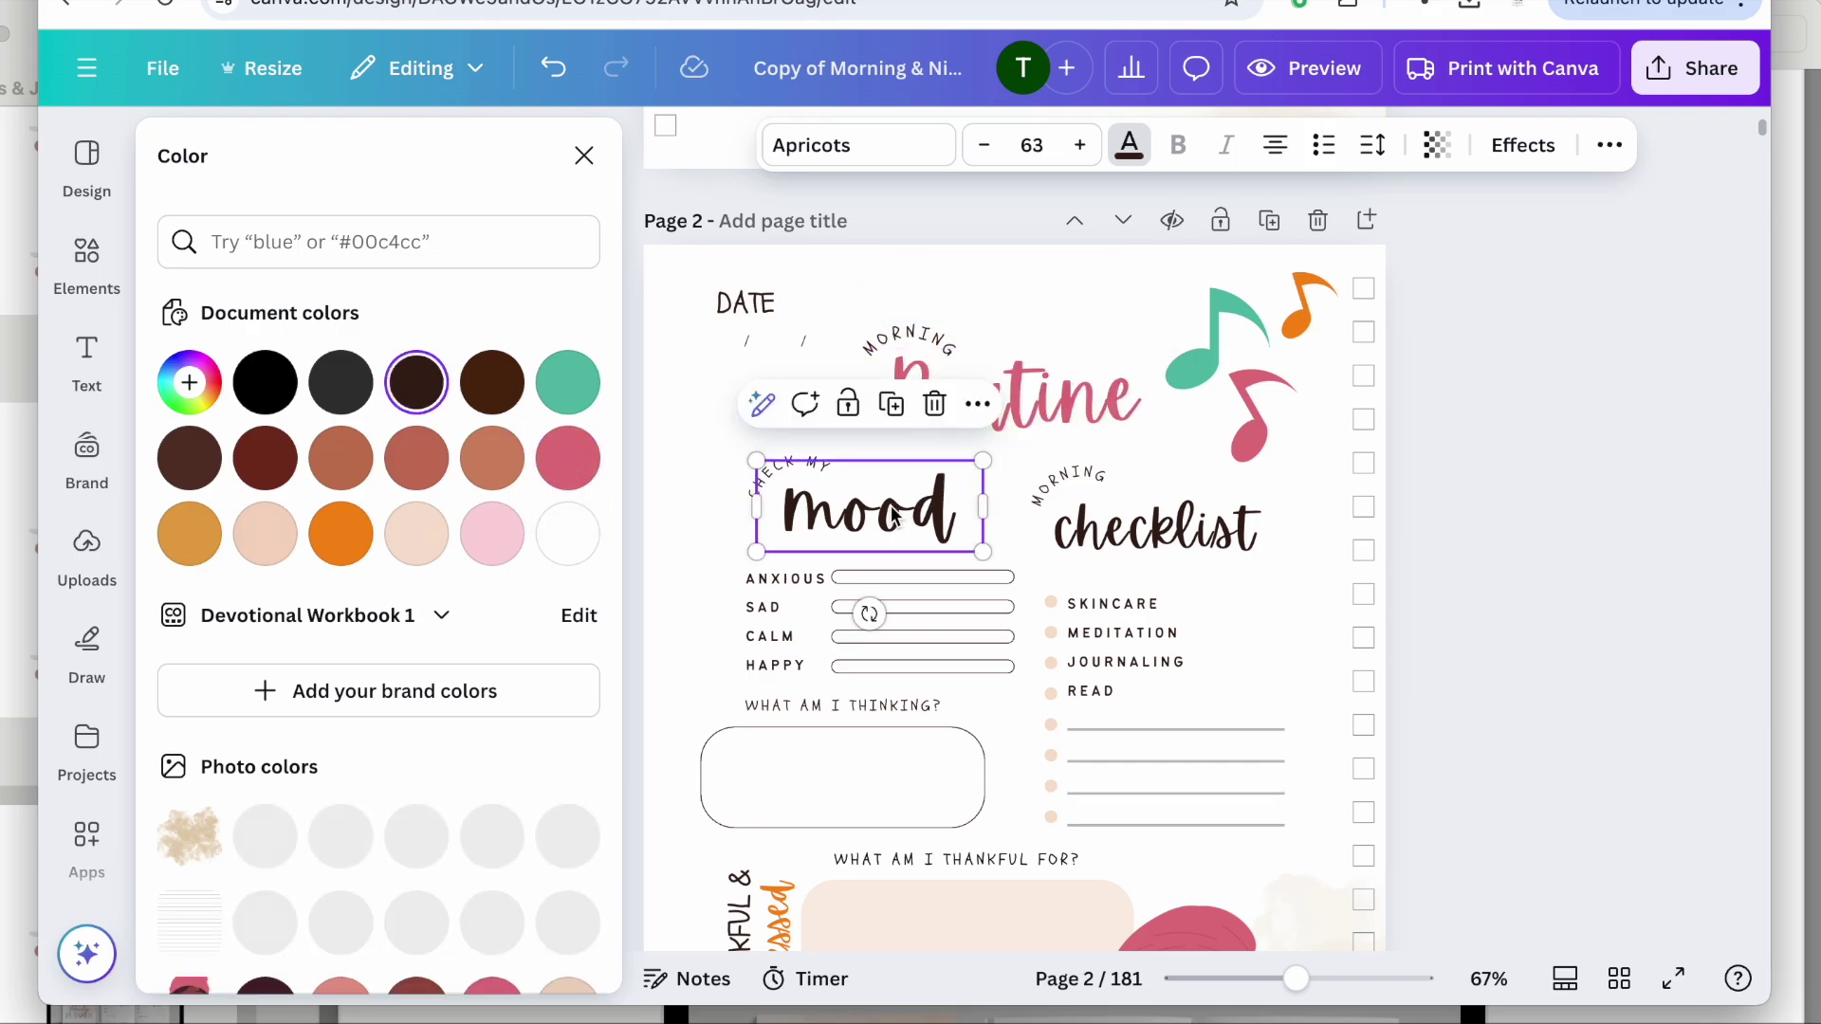
pyautogui.click(567, 382)
pyautogui.click(1103, 494)
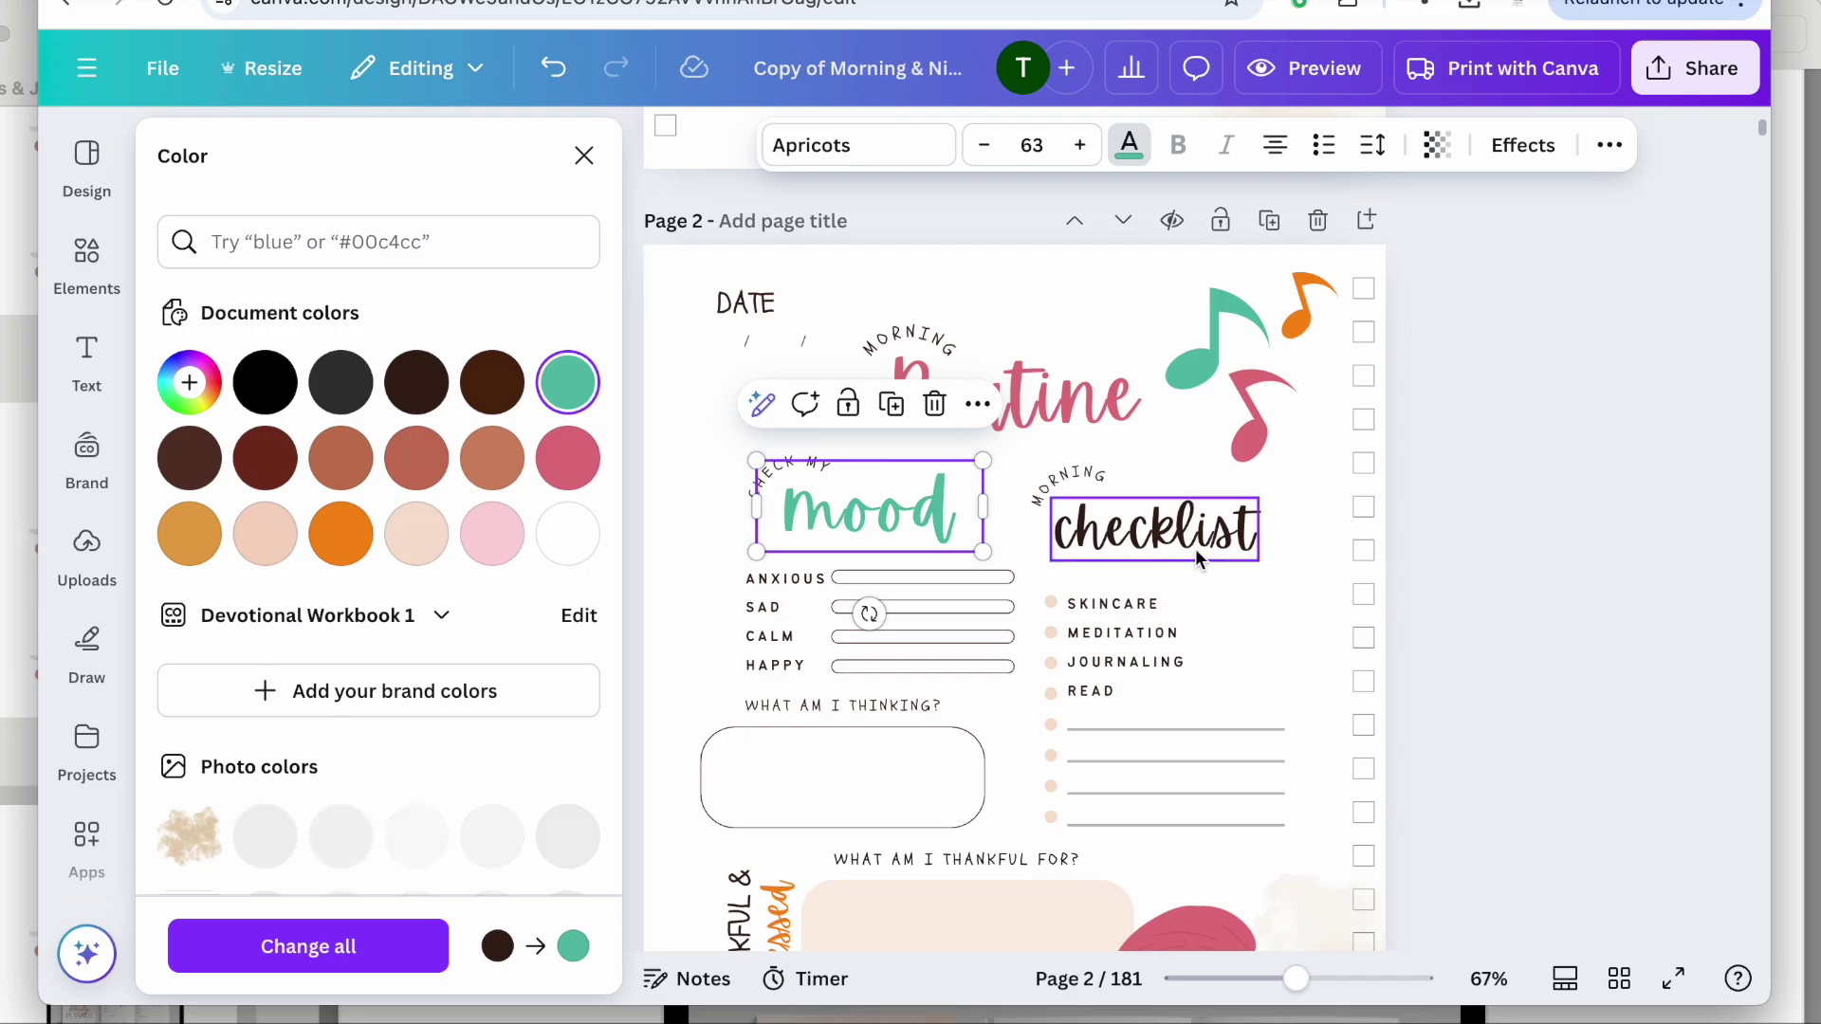
pyautogui.click(336, 550)
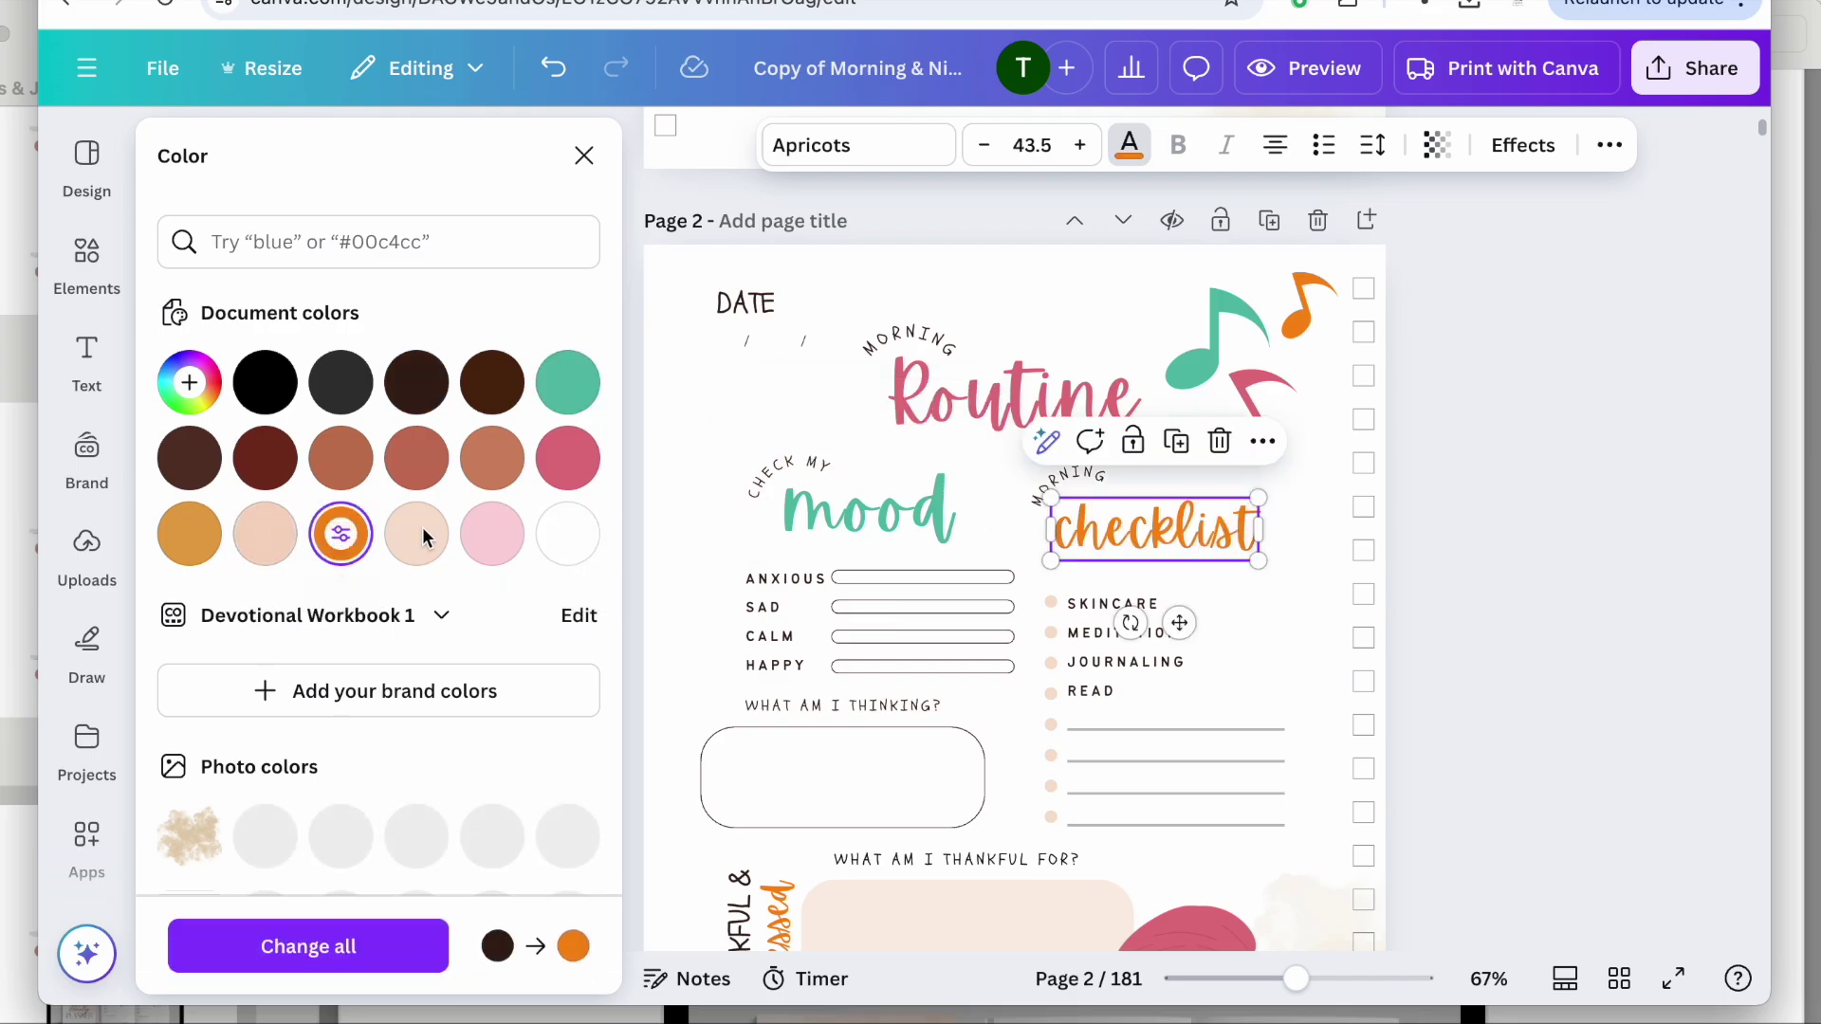
pyautogui.press('Escape')
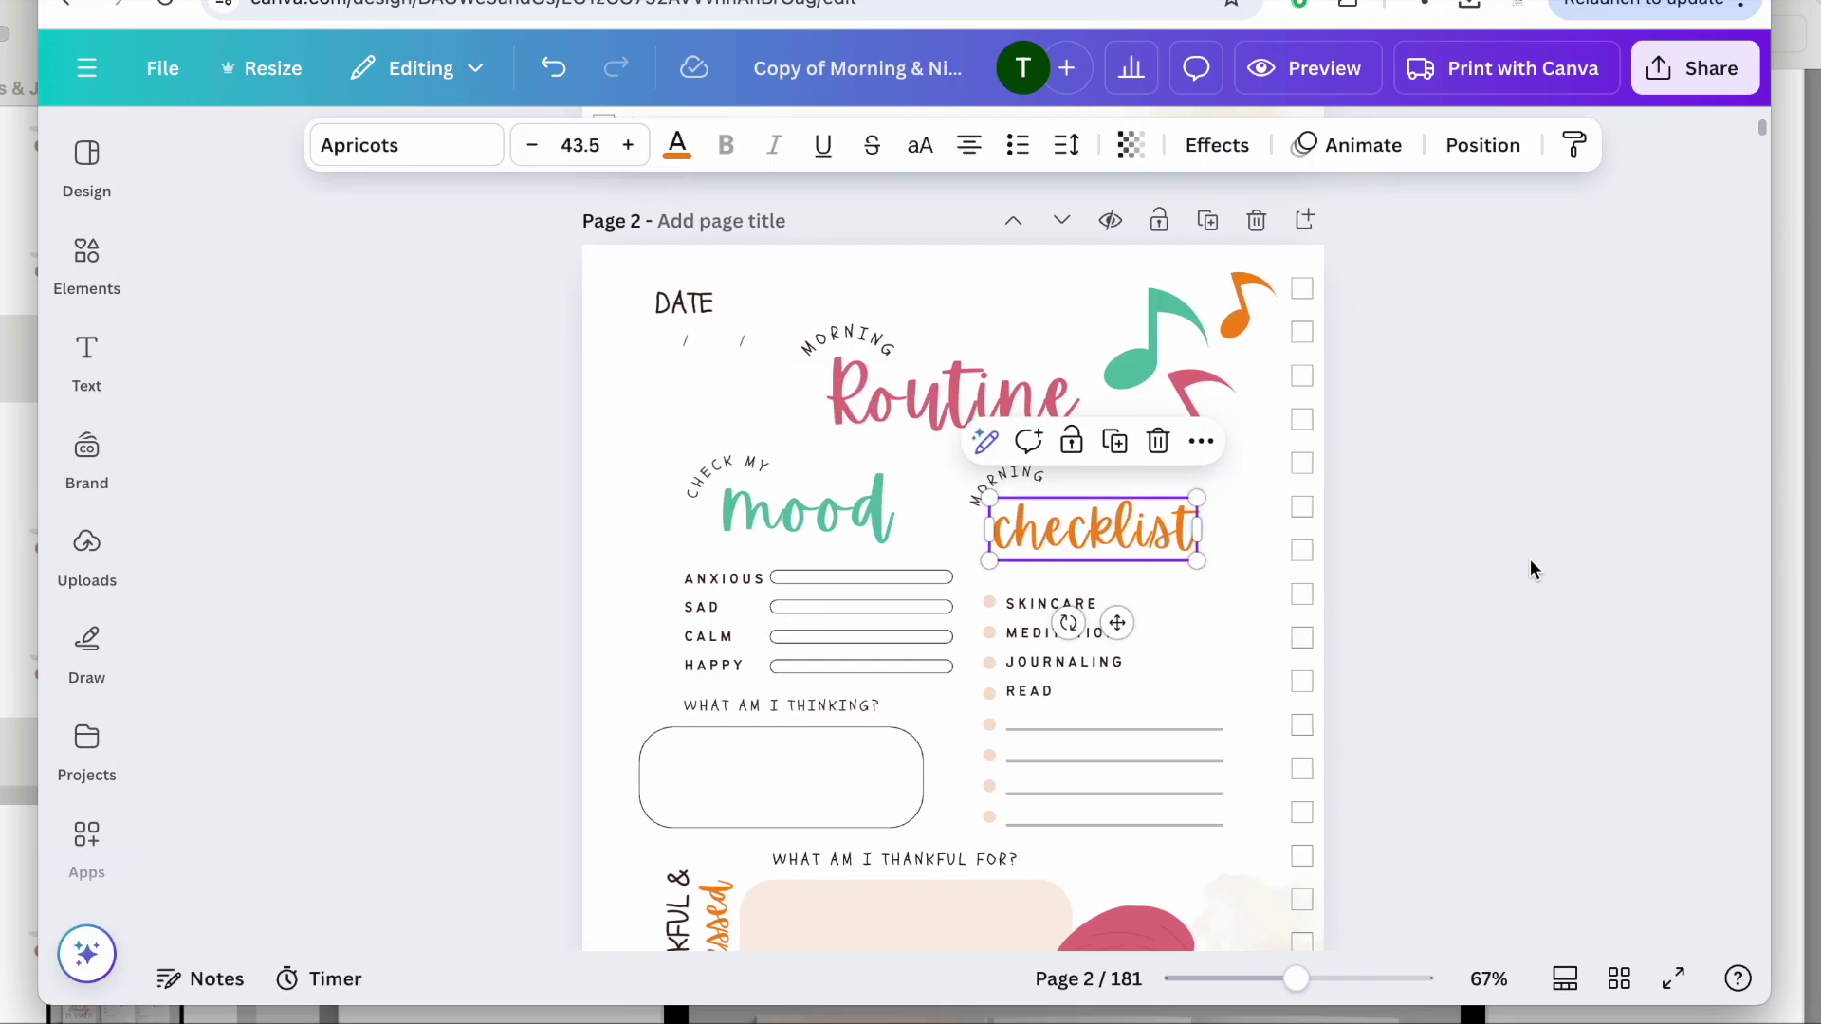
pyautogui.click(1398, 576)
pyautogui.scroll(-2, 1398, 576)
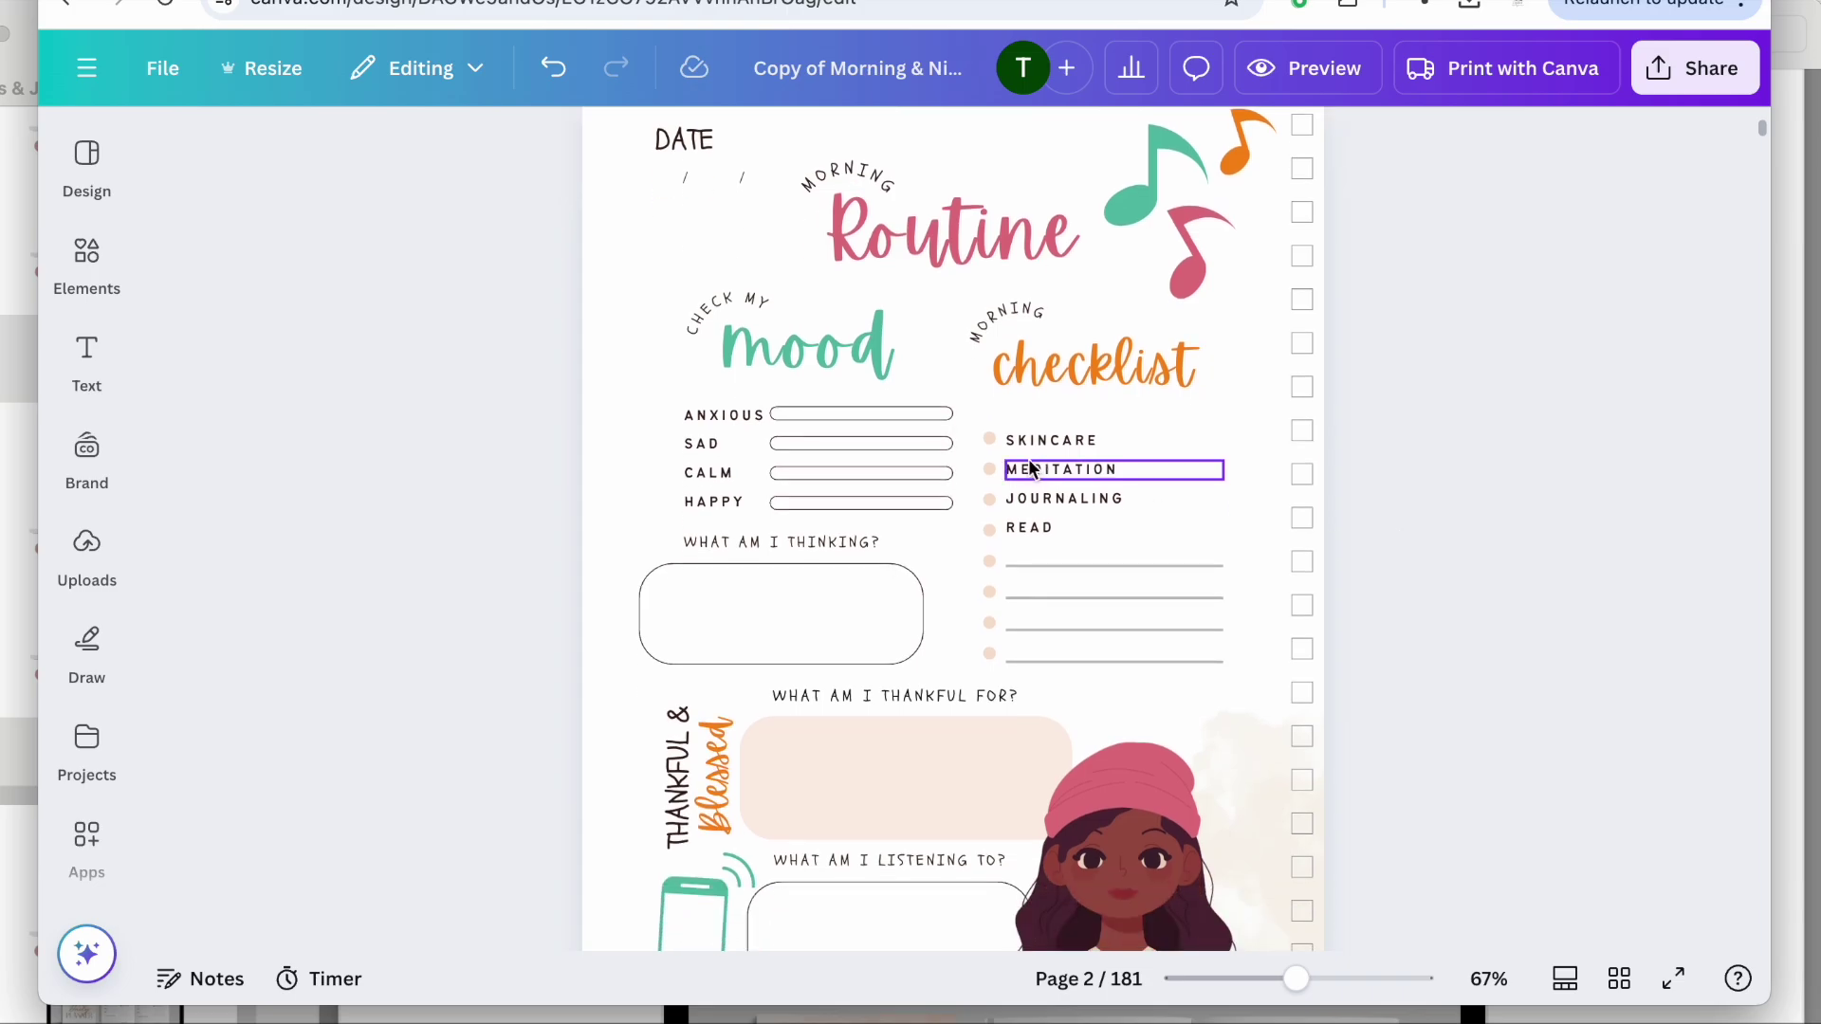
# Make a custom light mint from the SKINCARE bullet dot's colour and apply it with Change all.
pyautogui.click(989, 438)
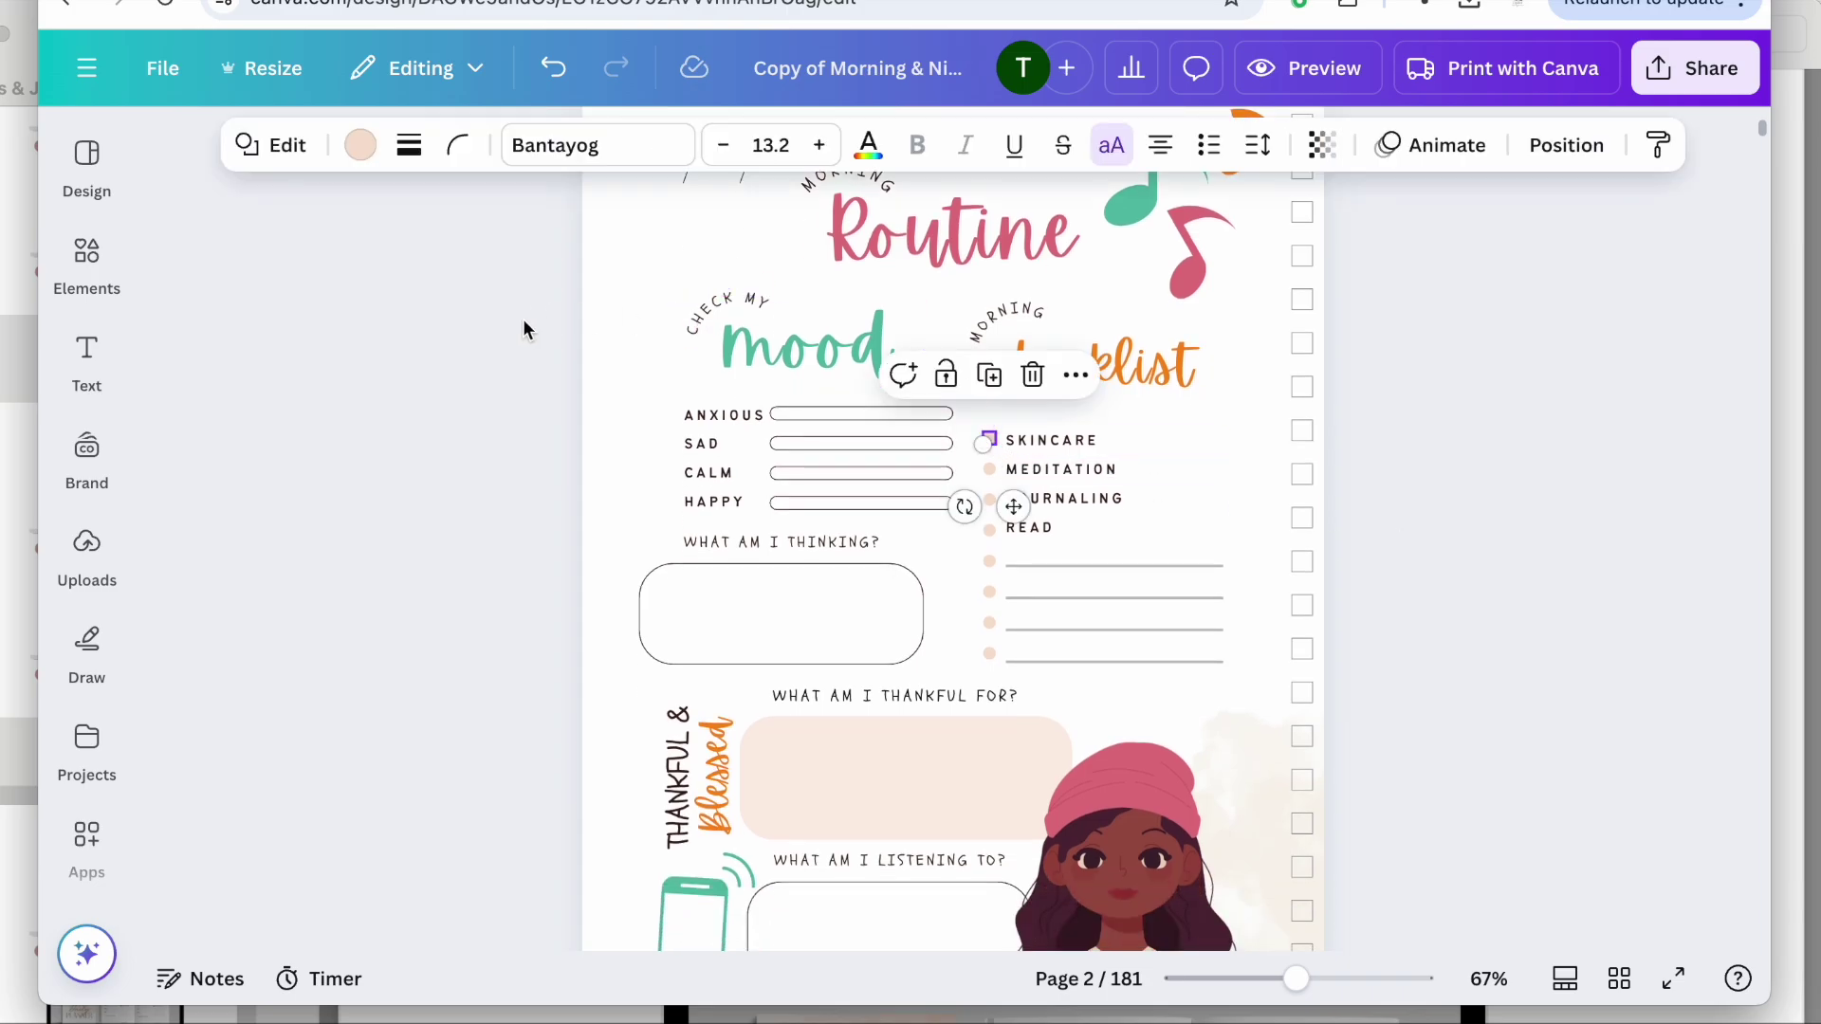
pyautogui.click(359, 144)
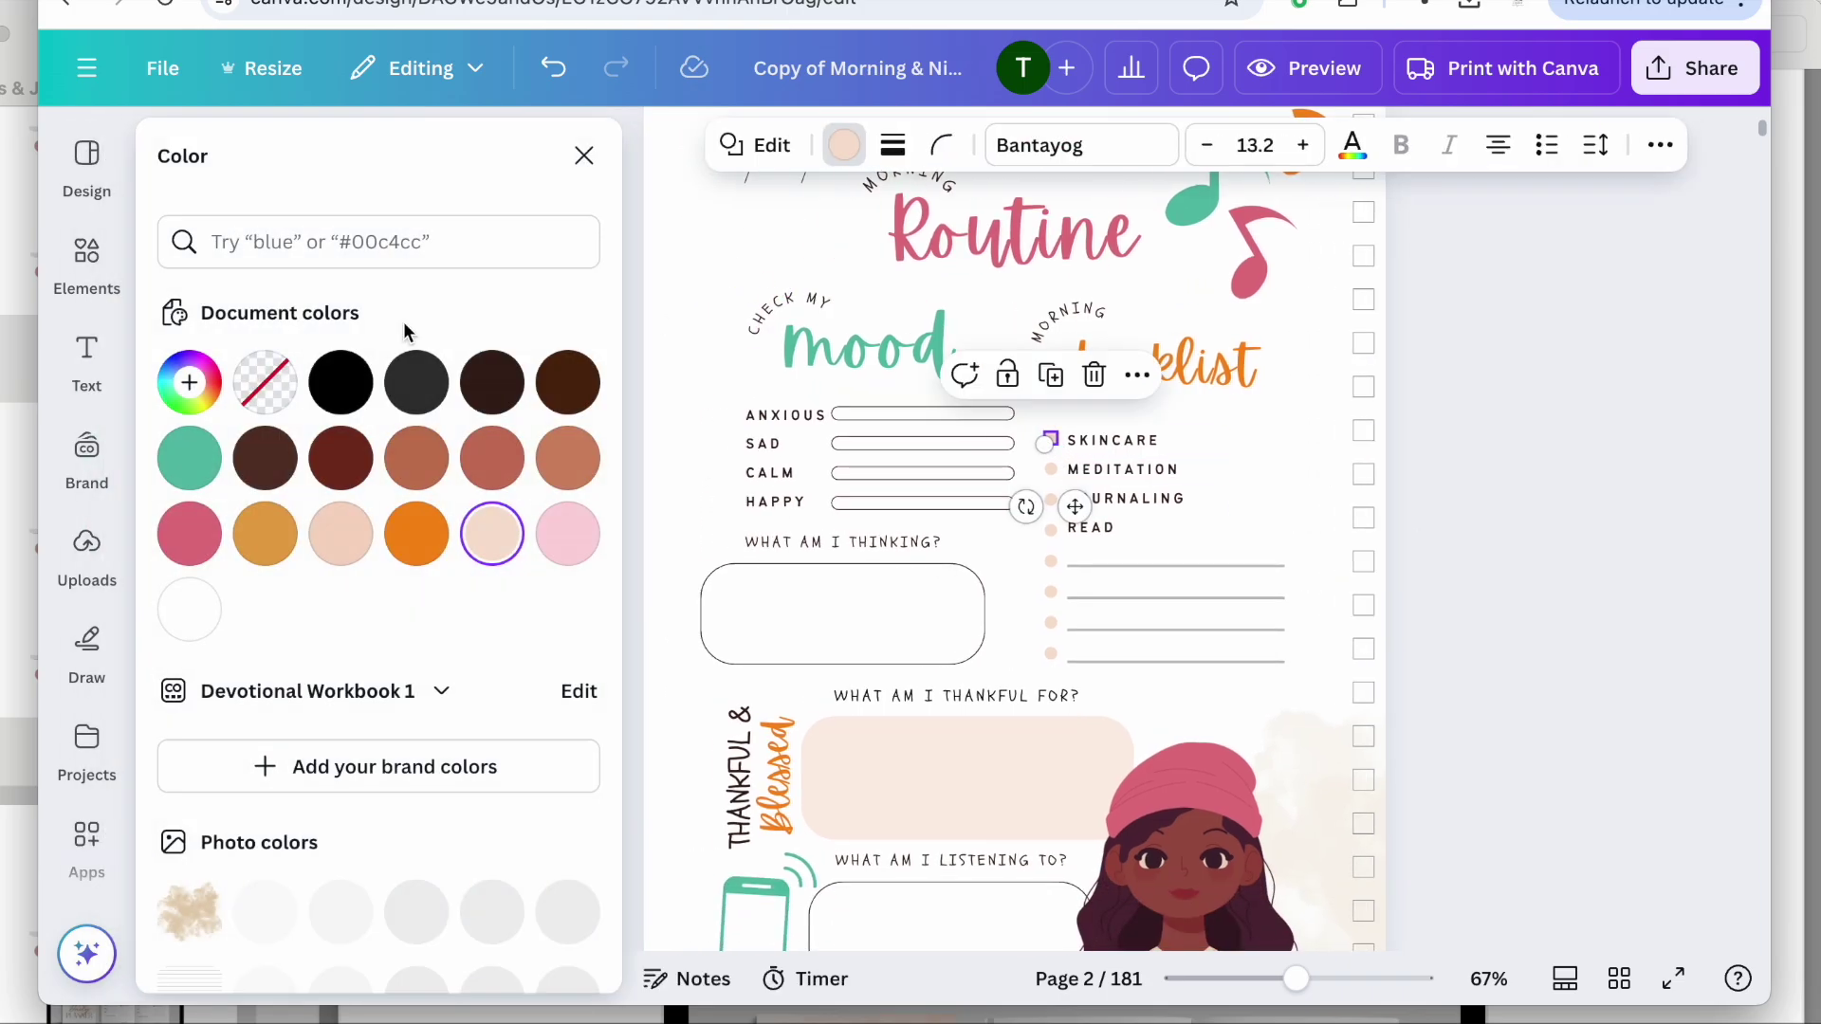
pyautogui.click(188, 462)
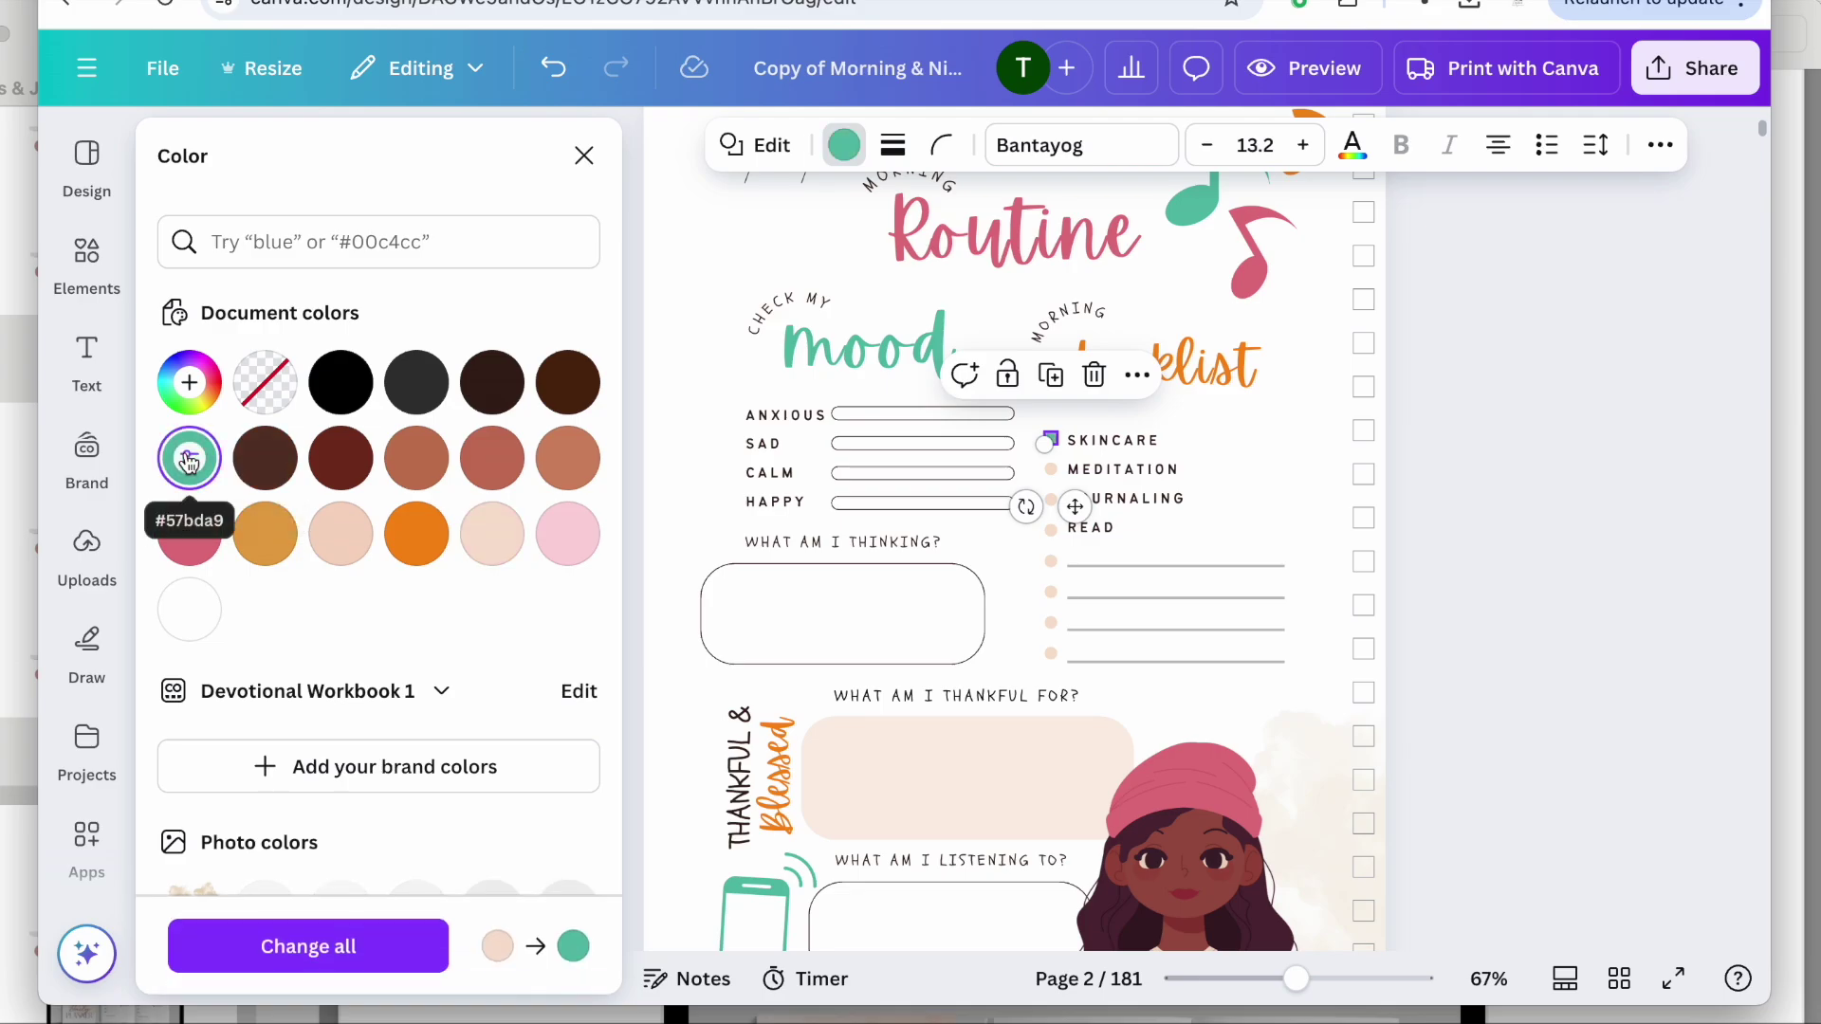
pyautogui.click(189, 382)
pyautogui.moveTo(388, 561); pyautogui.dragTo(314, 522)
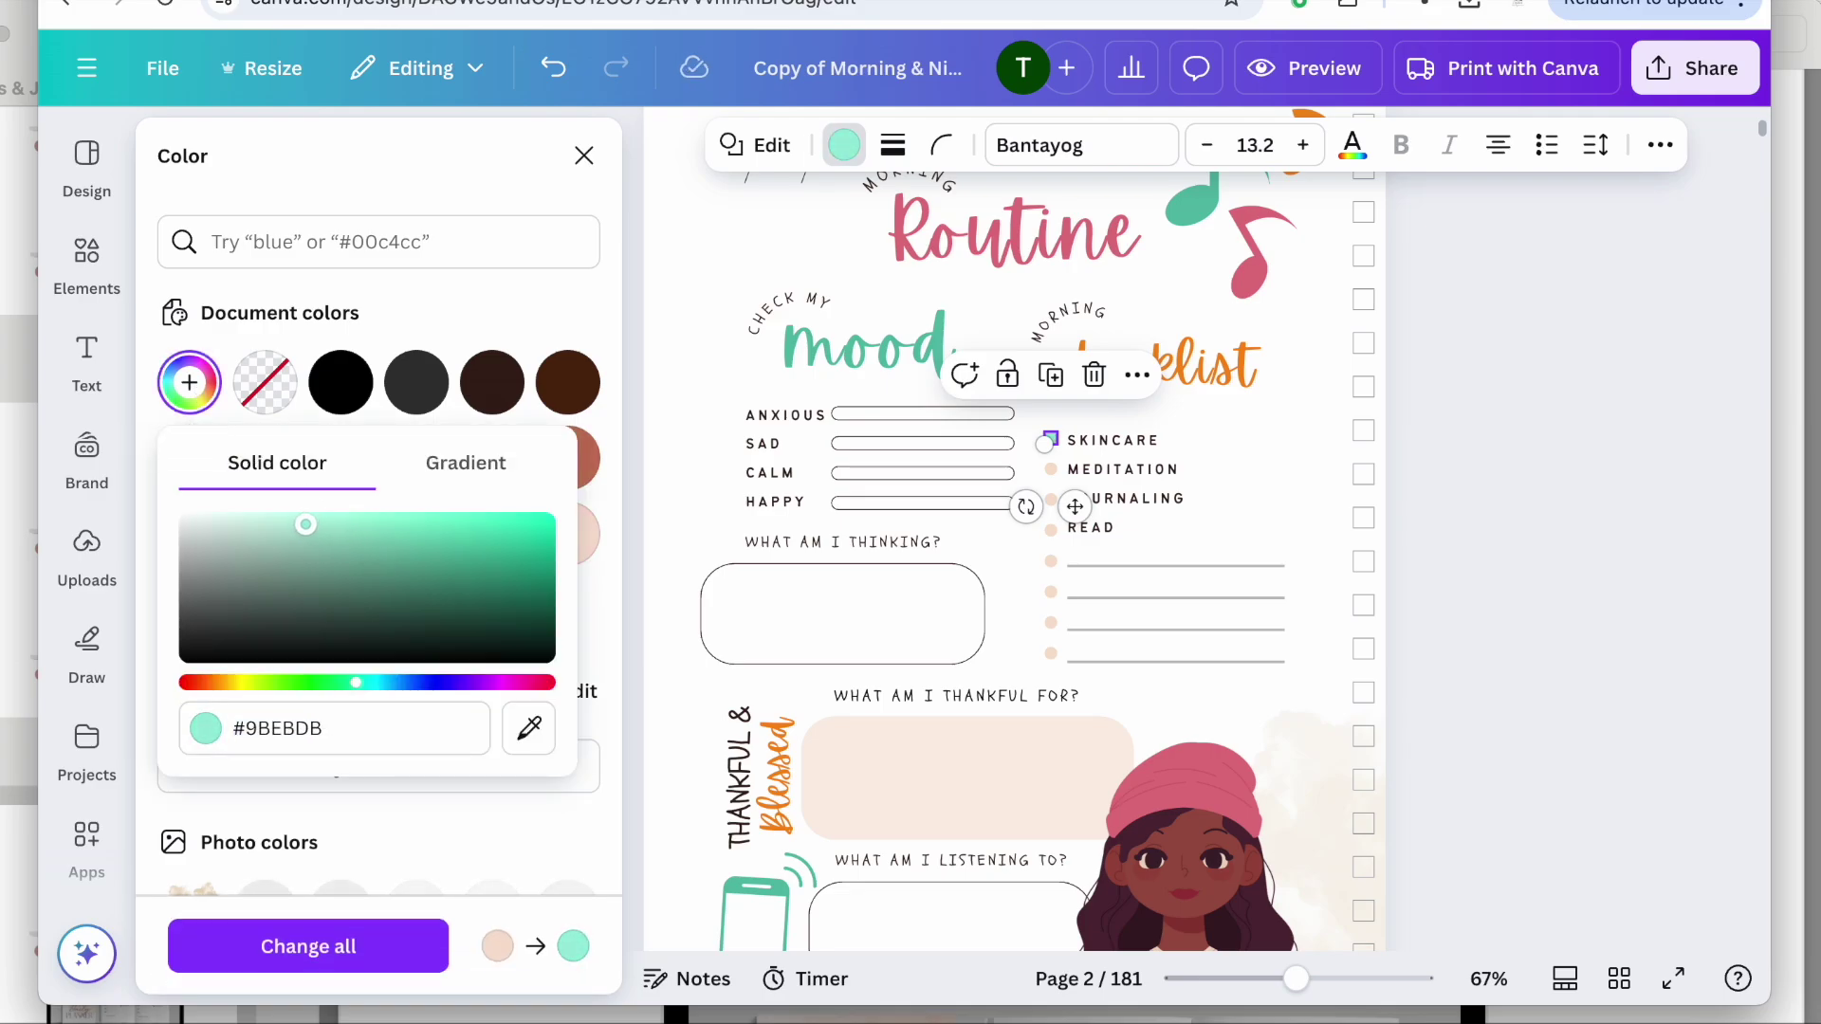
pyautogui.click(306, 944)
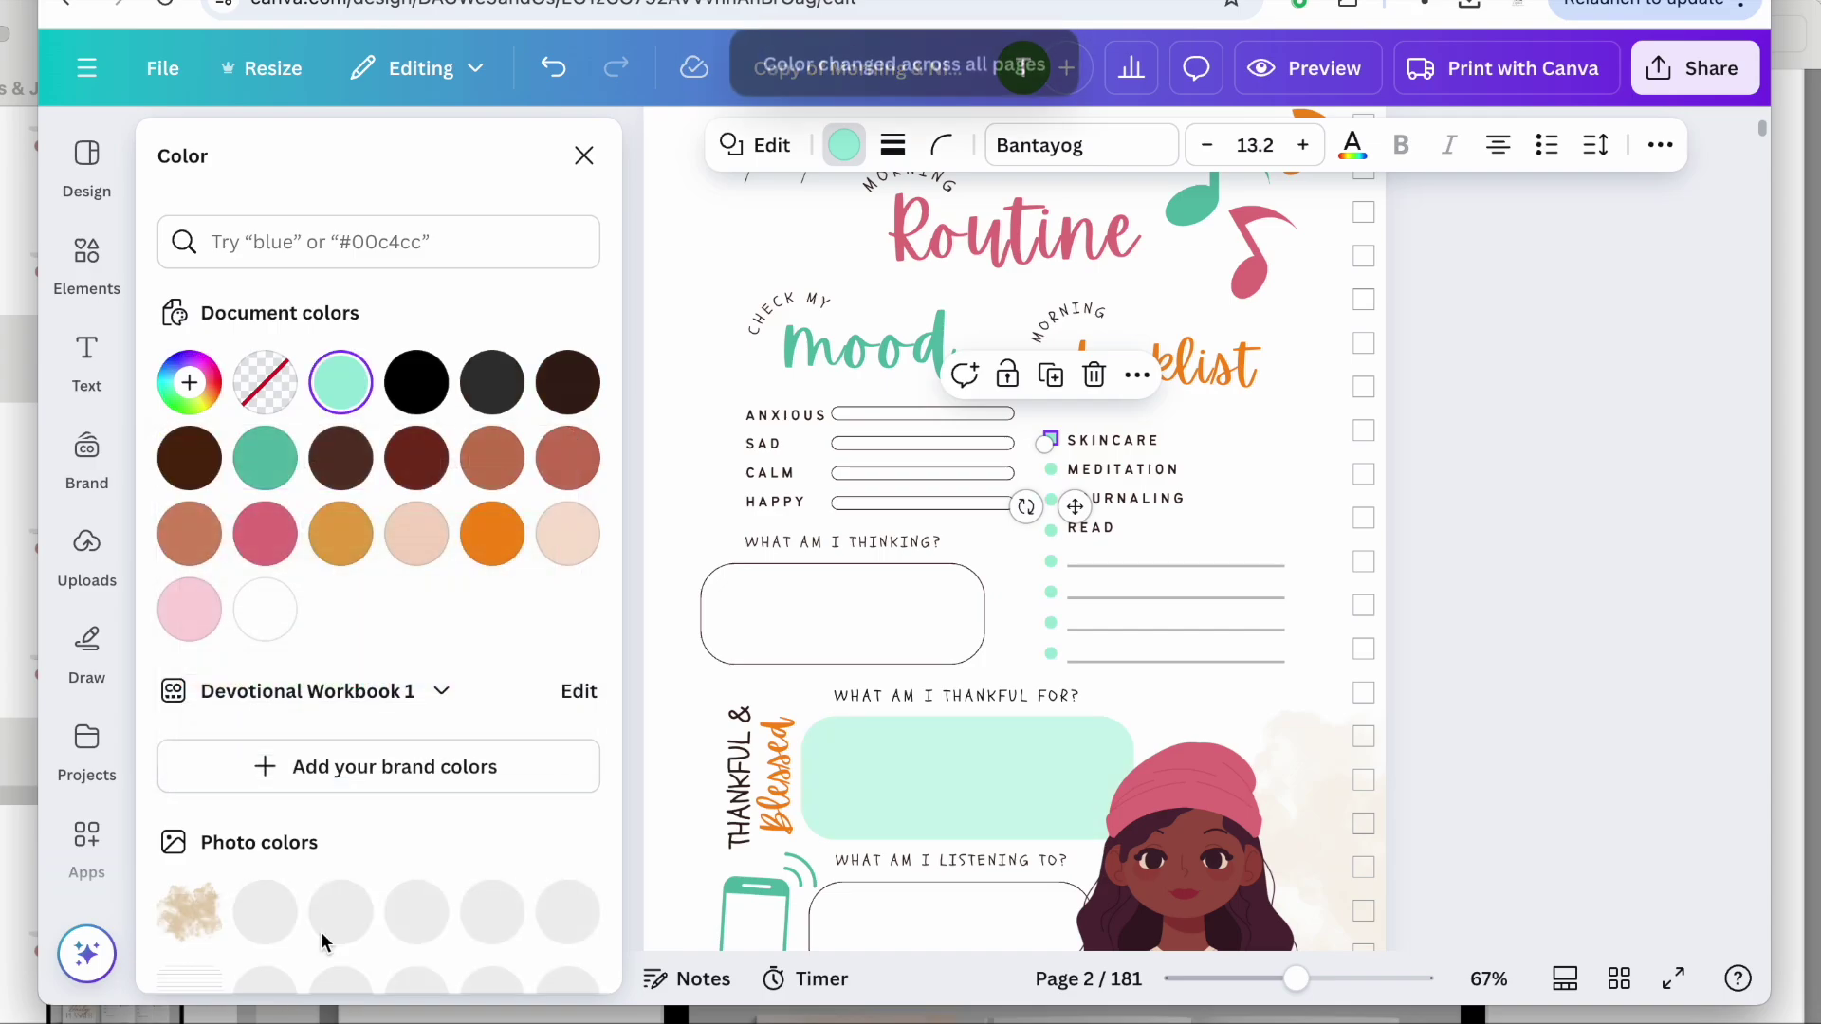
pyautogui.press('Escape')
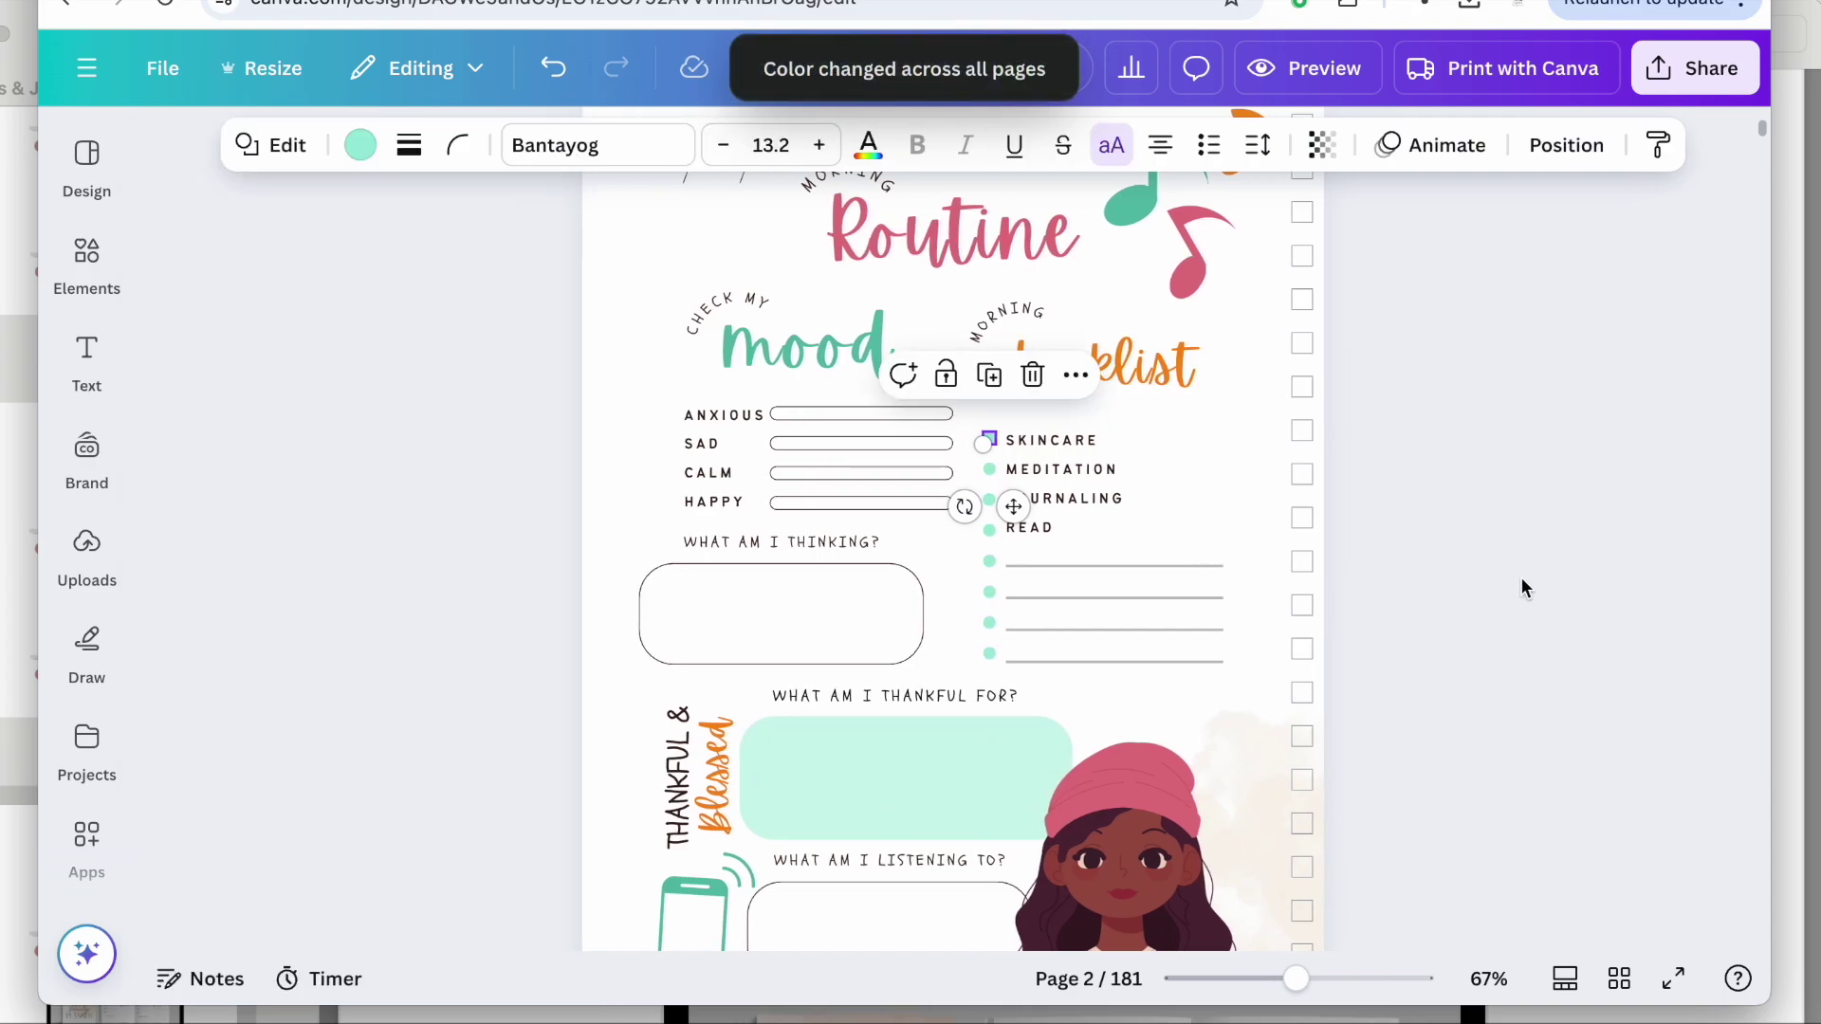
pyautogui.press('Escape')
pyautogui.scroll(-10, 1521, 580)
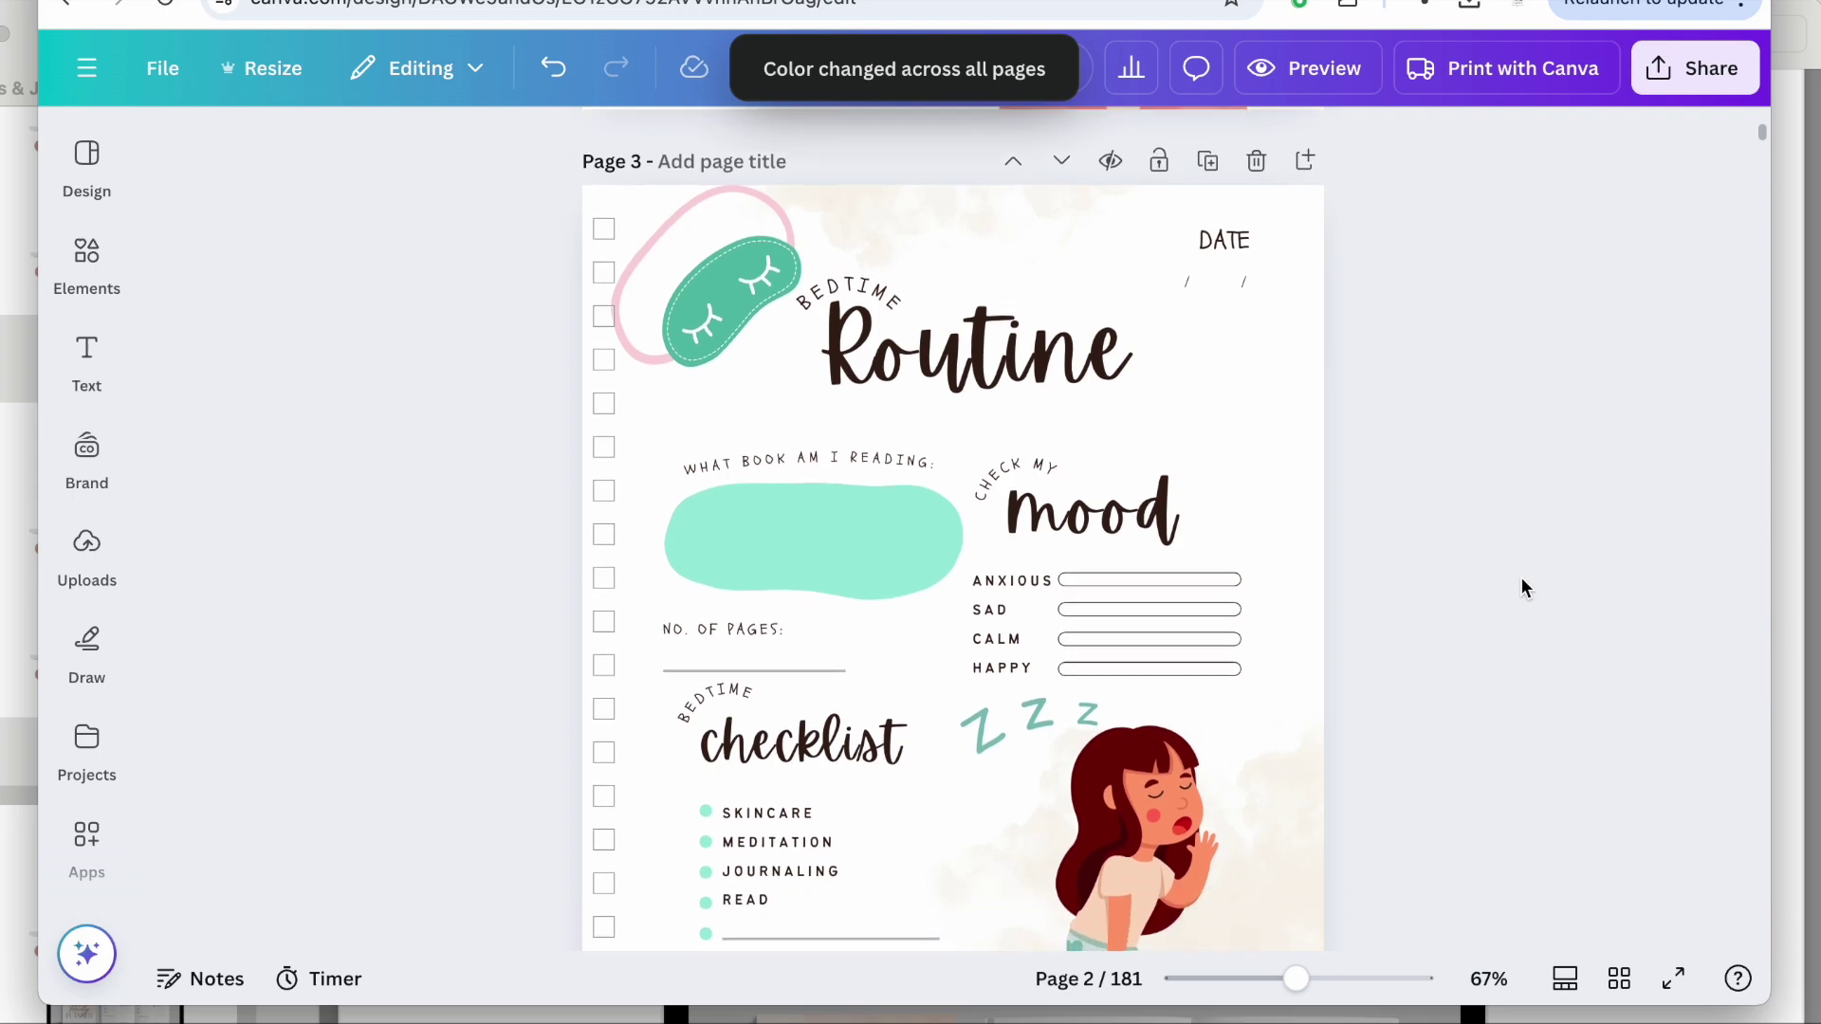
pyautogui.scroll(10, 1521, 579)
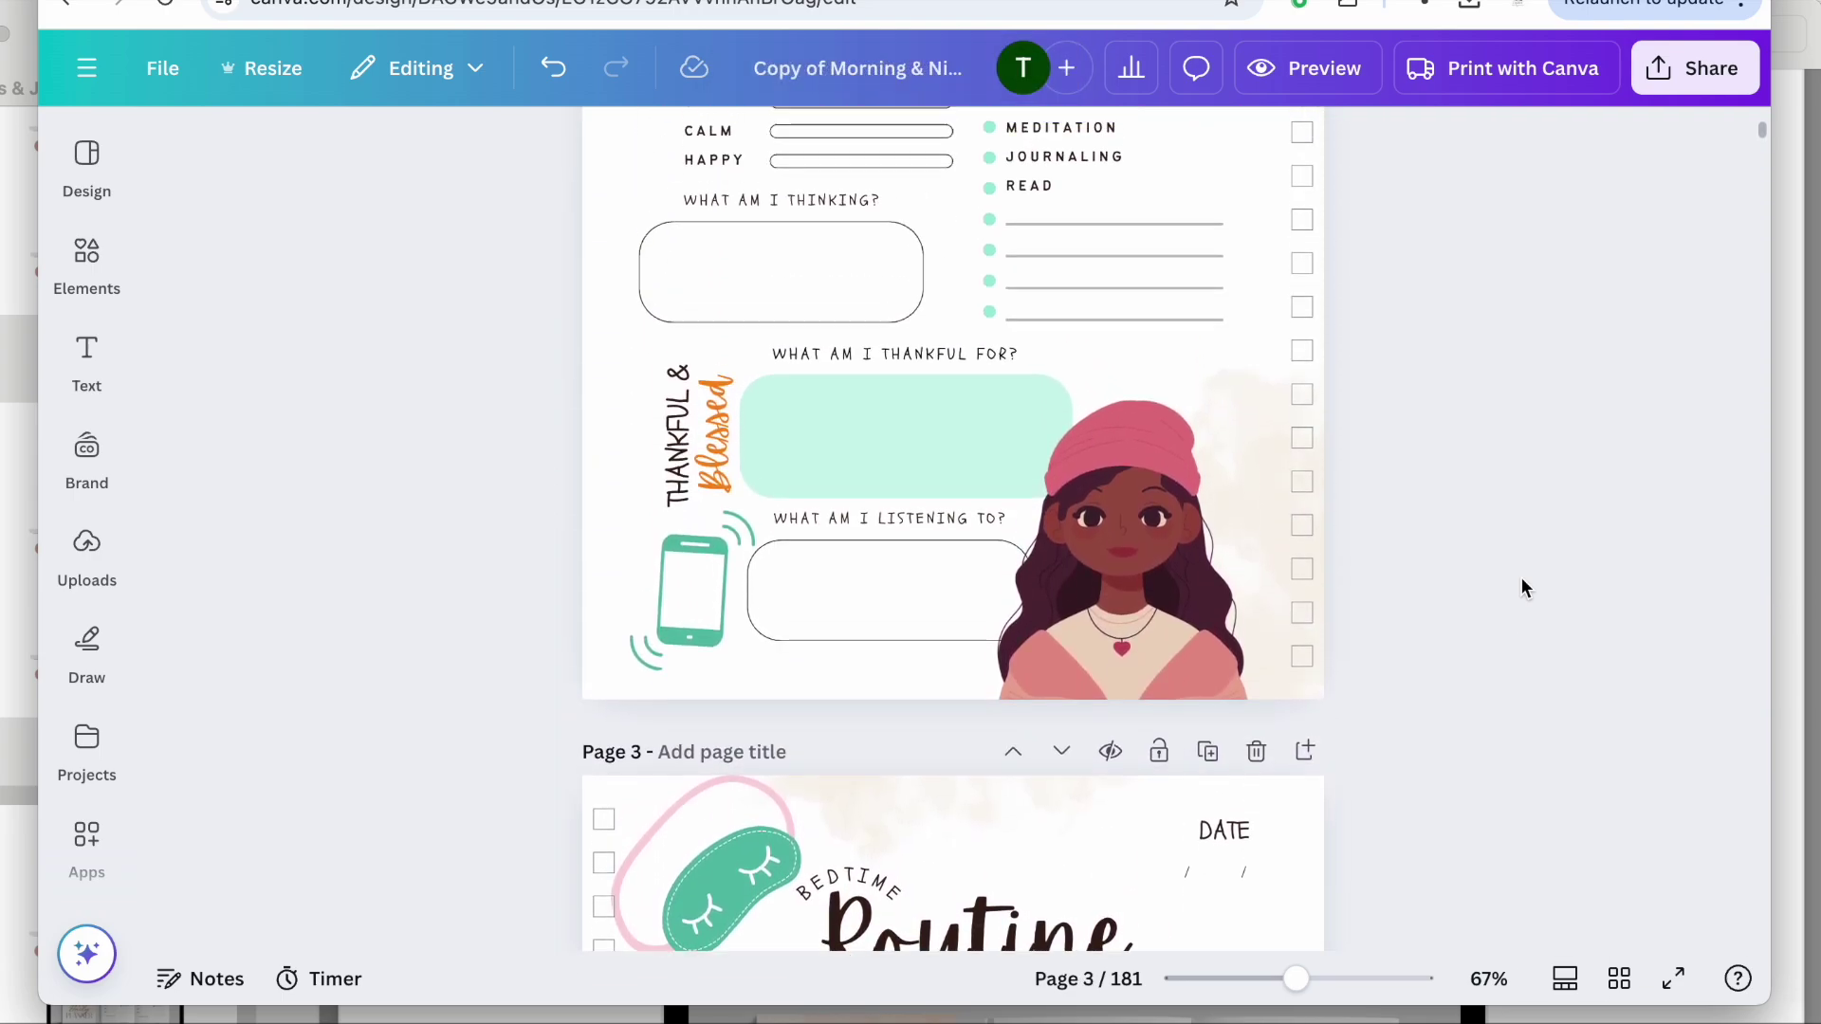
pyautogui.scroll(3, 1521, 577)
pyautogui.scroll(-1, 1521, 578)
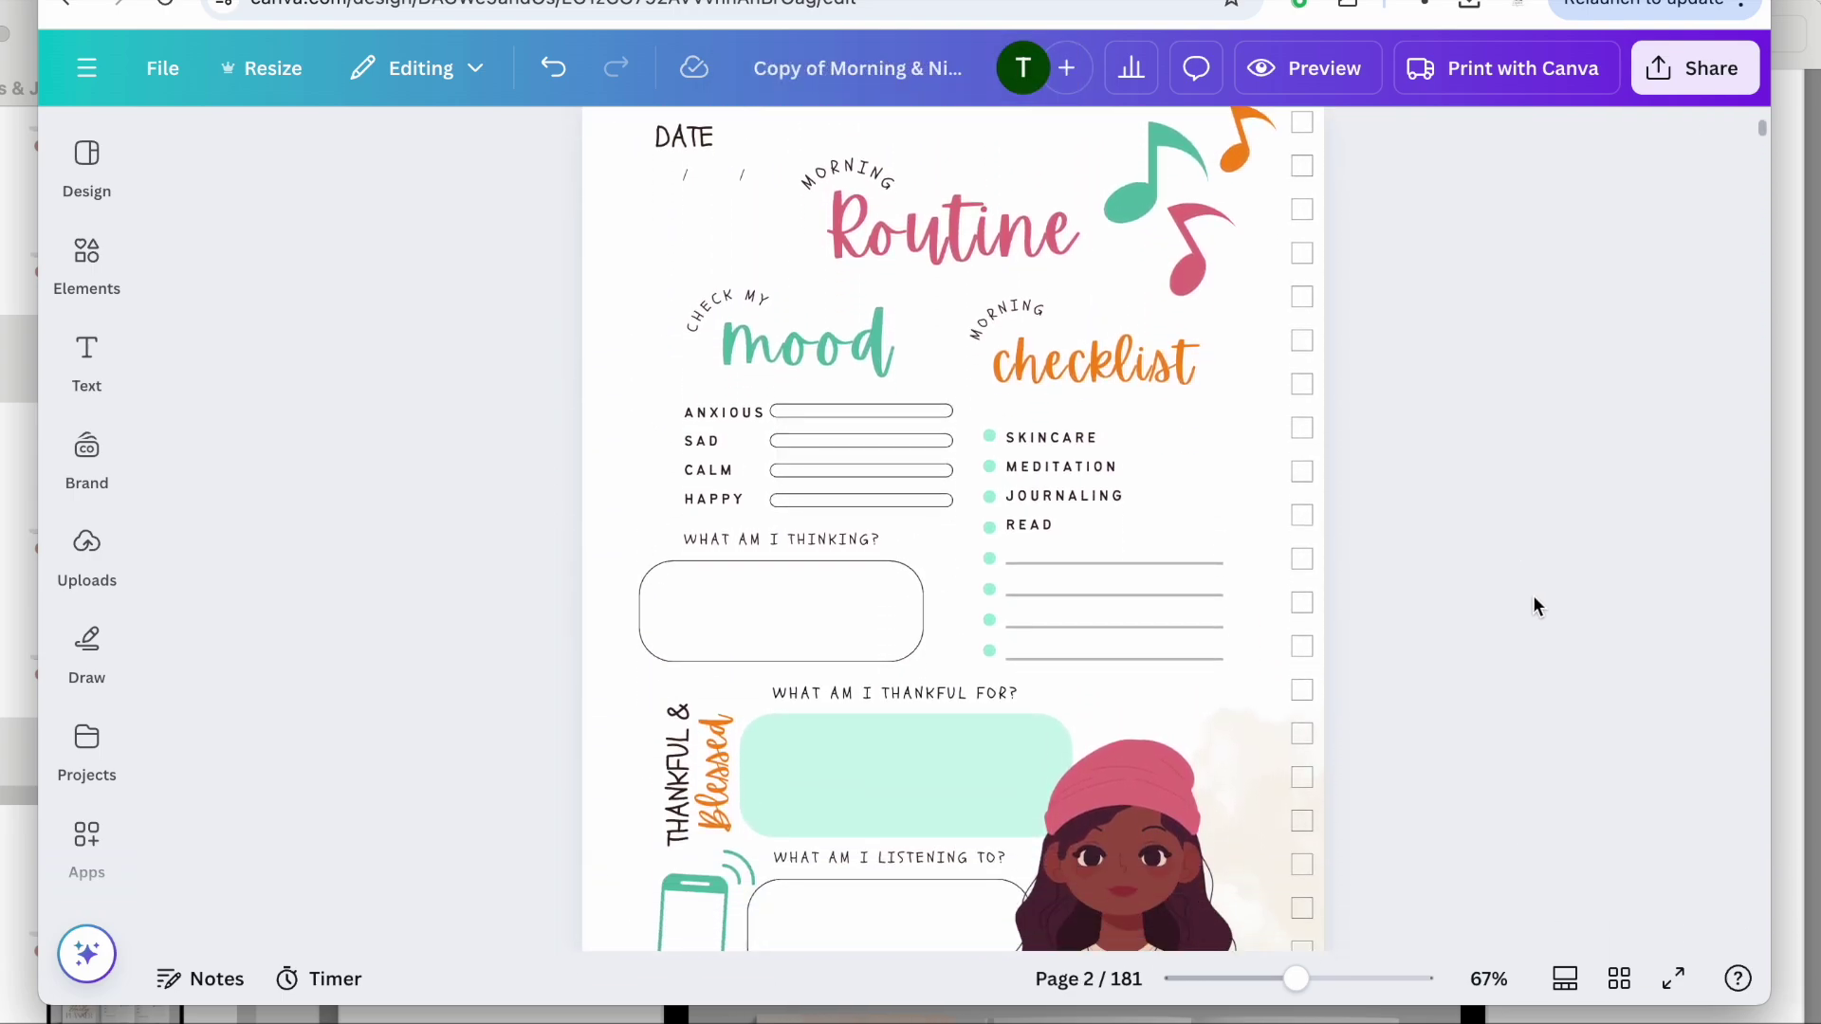
# In the page grid, select pages 4 through 181 and delete them.
pyautogui.click(1619, 981)
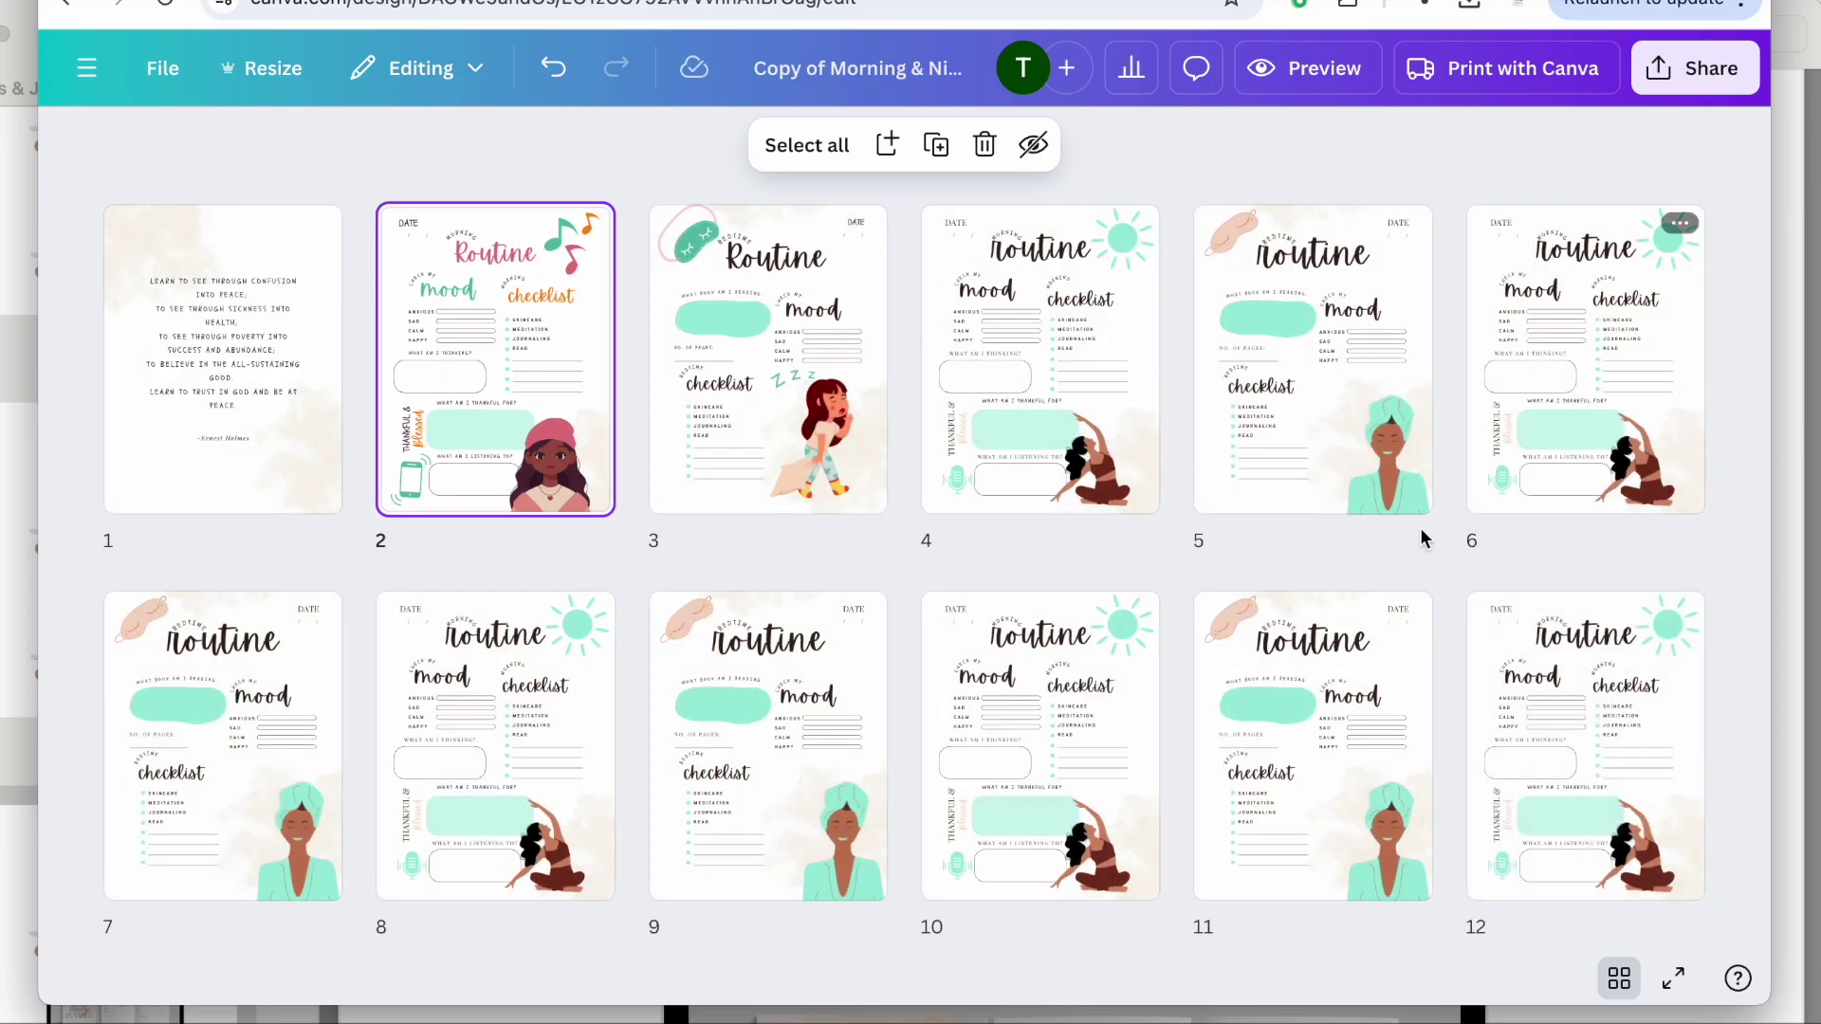
pyautogui.scroll(-1, 1069, 821)
pyautogui.scroll(1, 1068, 822)
pyautogui.scroll(-20, 1055, 446)
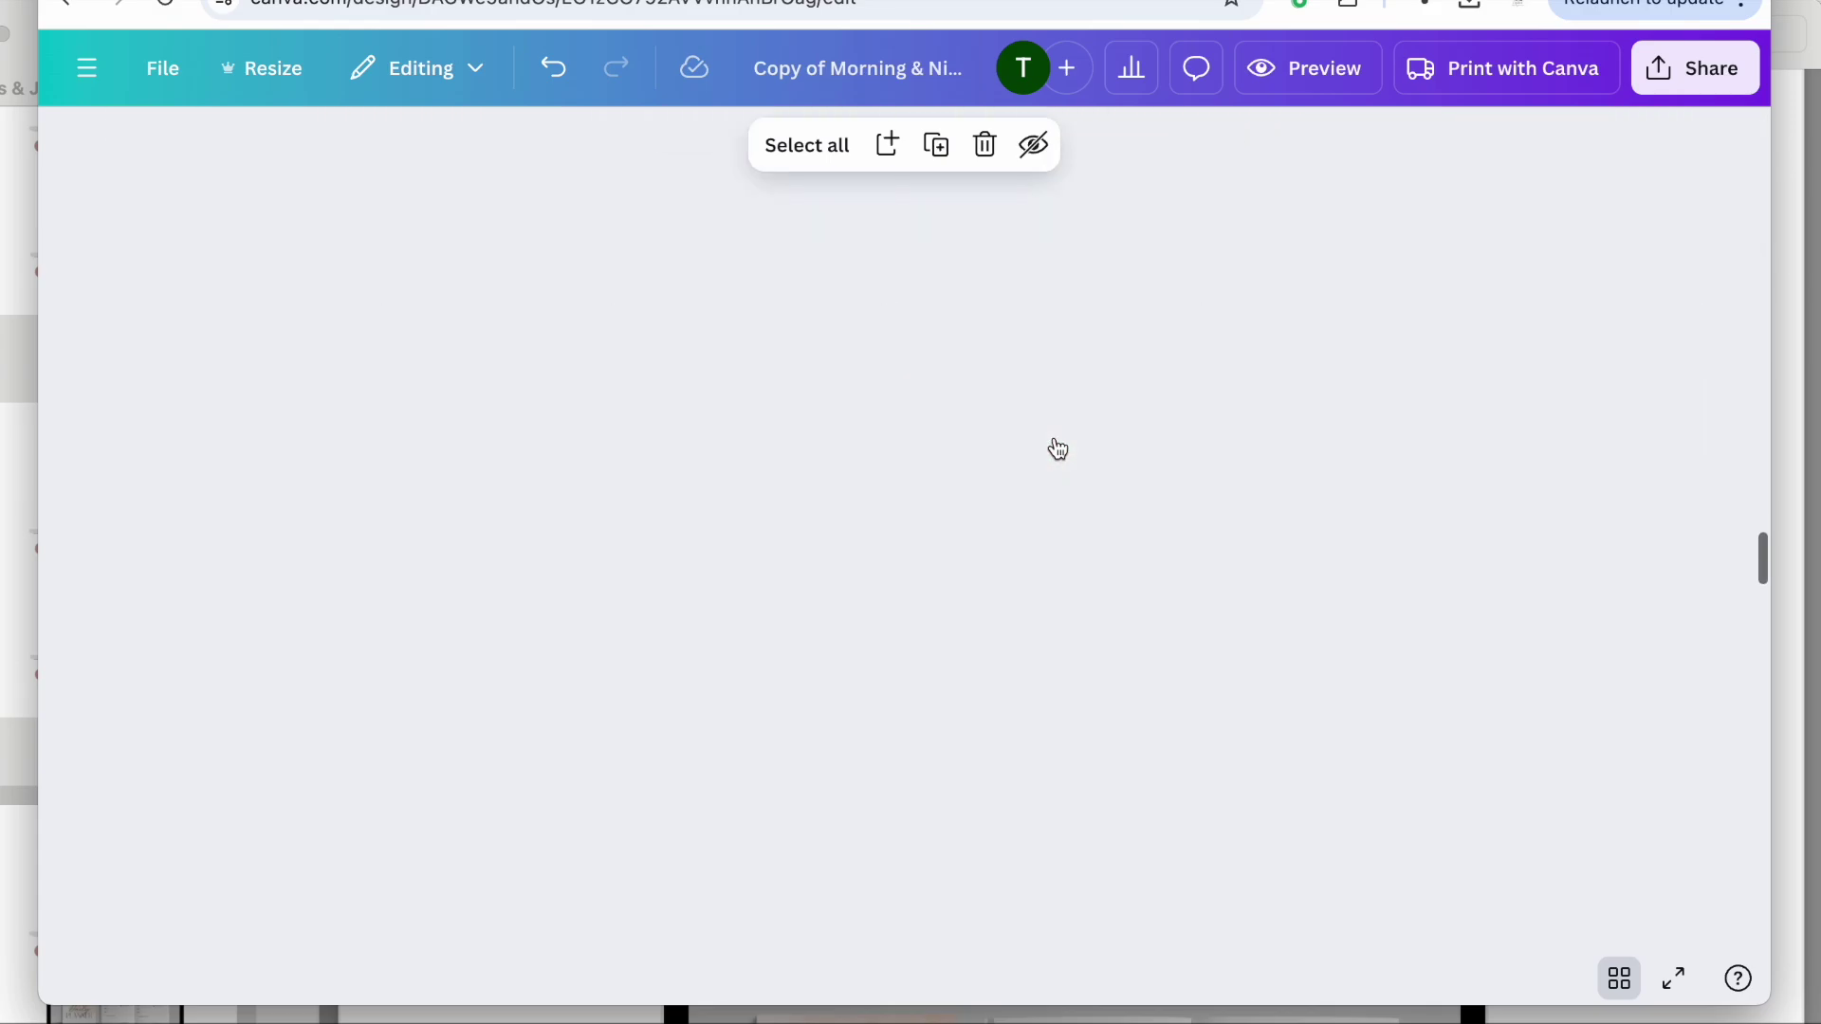
pyautogui.scroll(-5, 1059, 446)
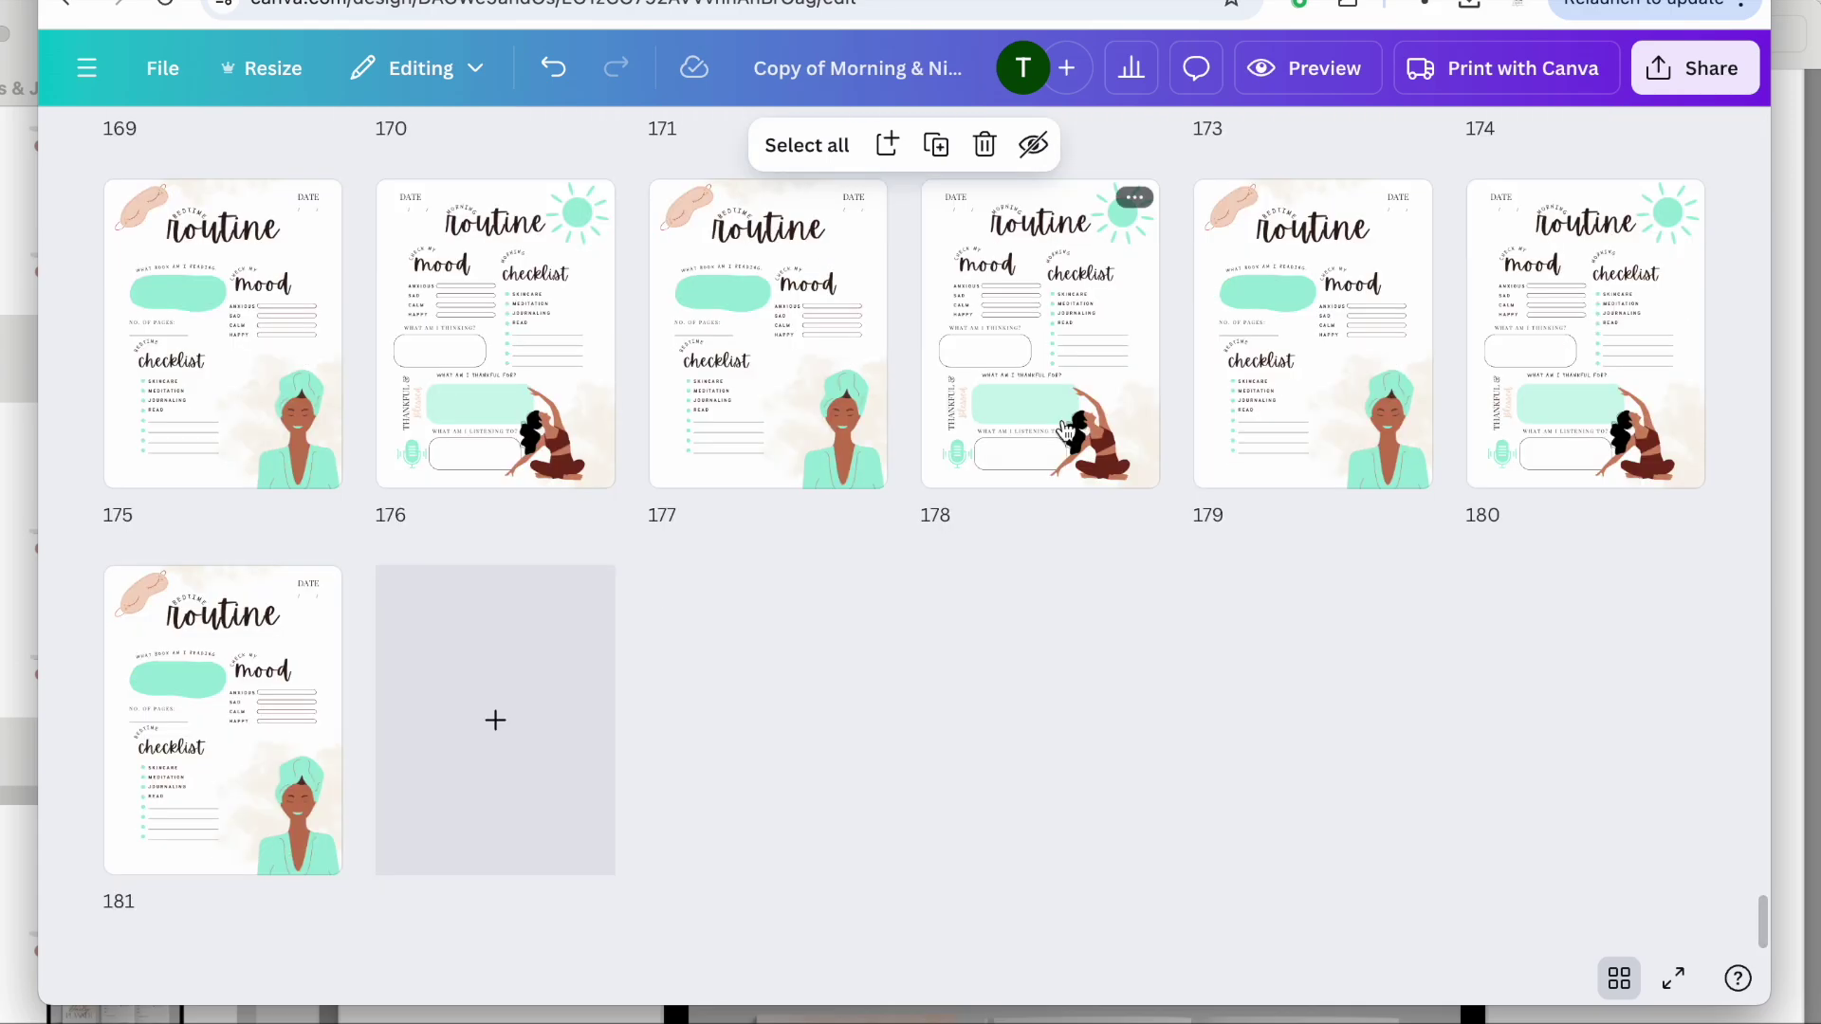
pyautogui.scroll(20, 878, 496)
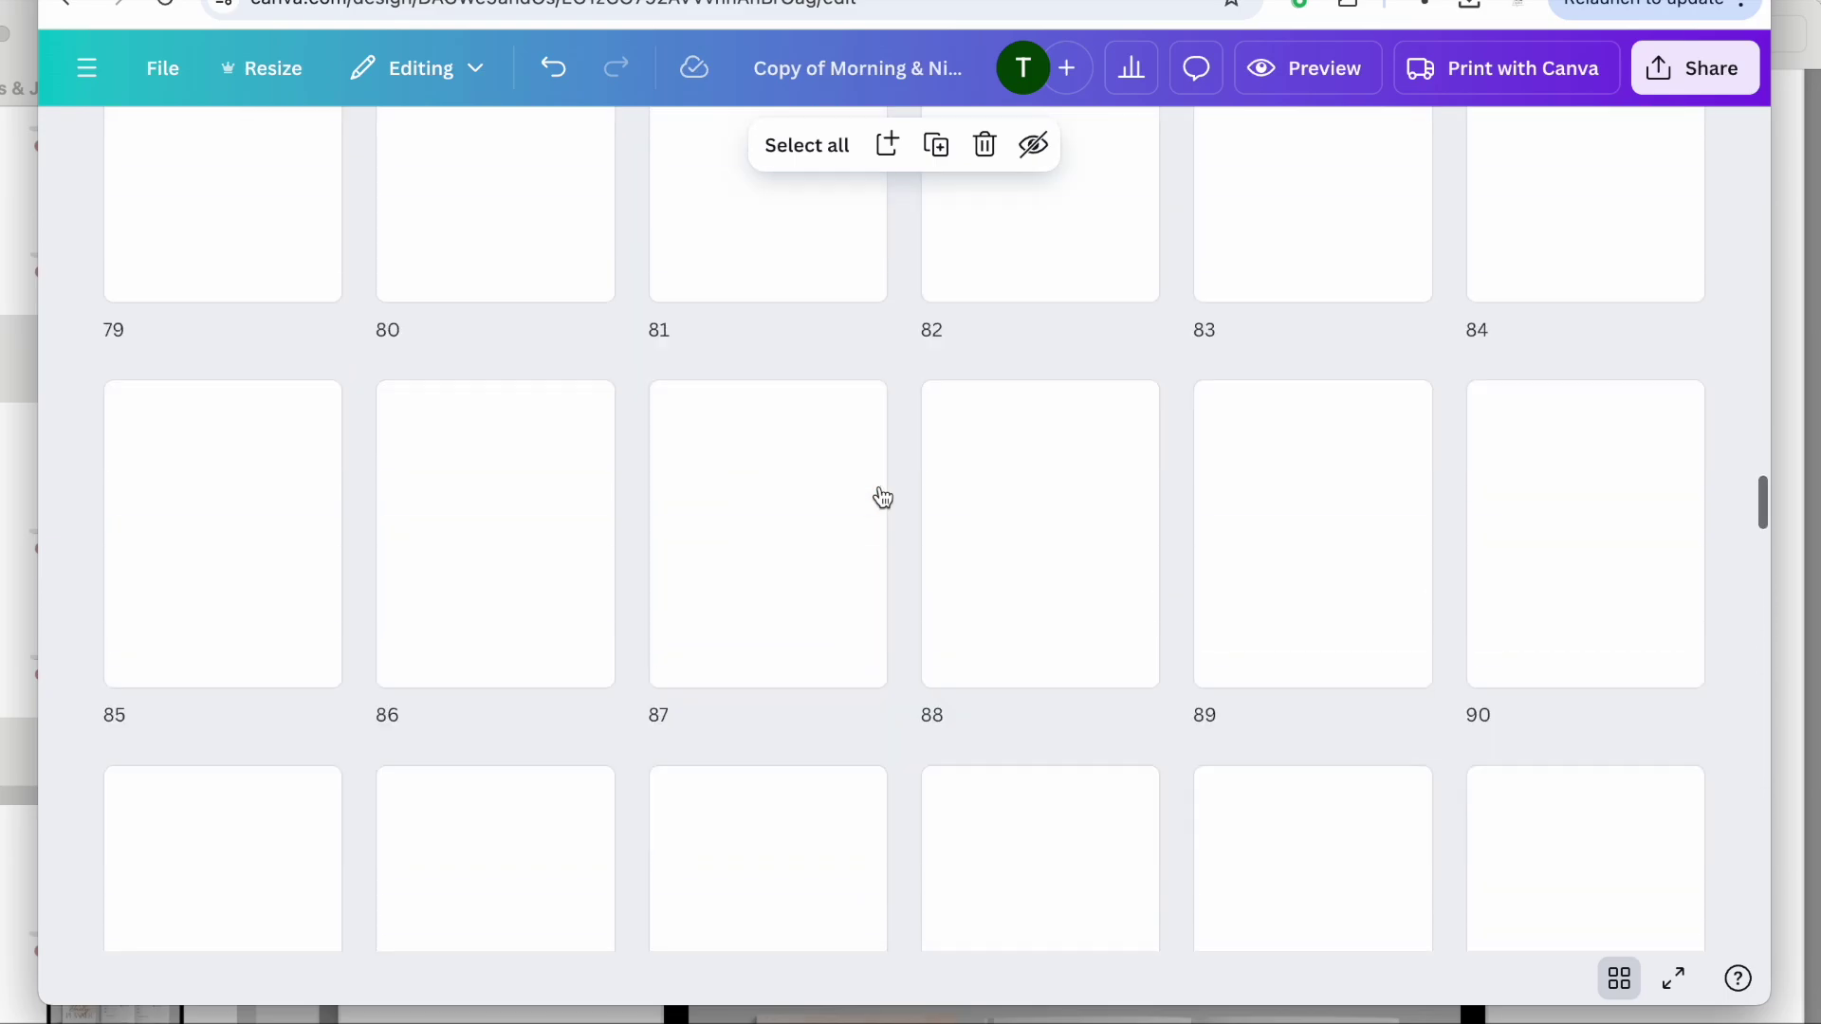
pyautogui.scroll(8, 882, 497)
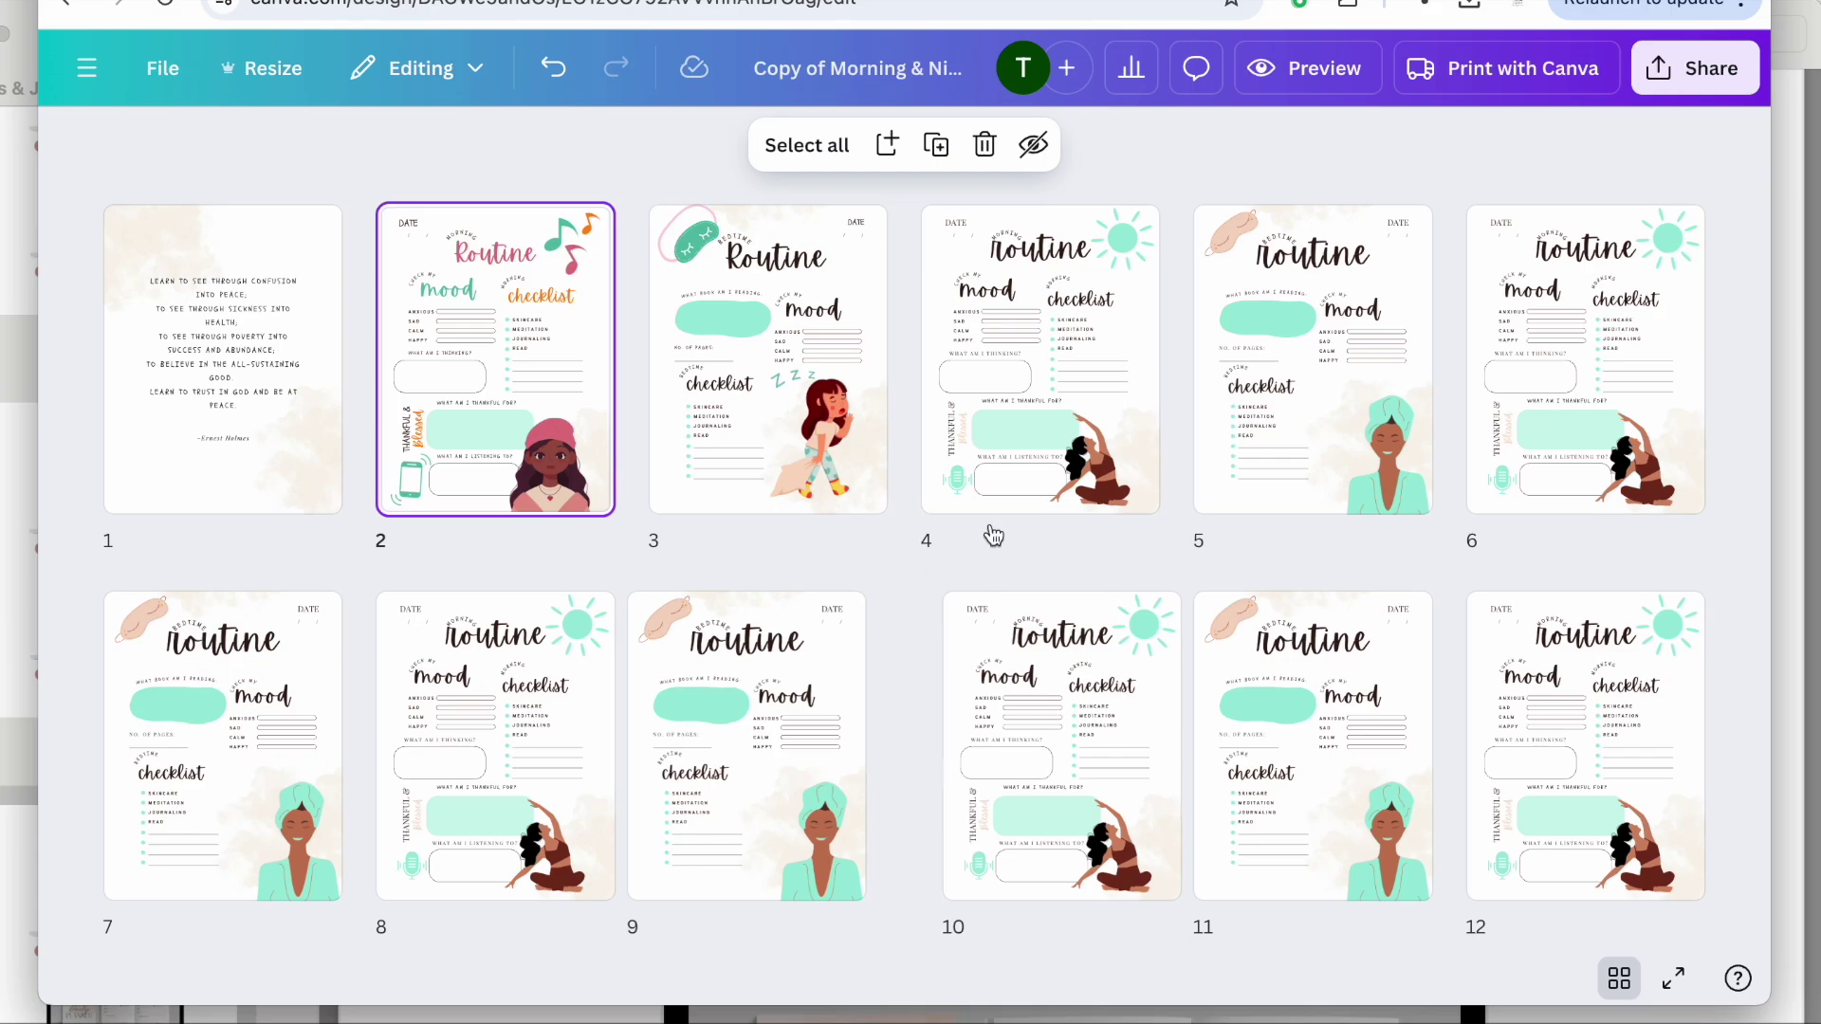
pyautogui.click(1063, 355)
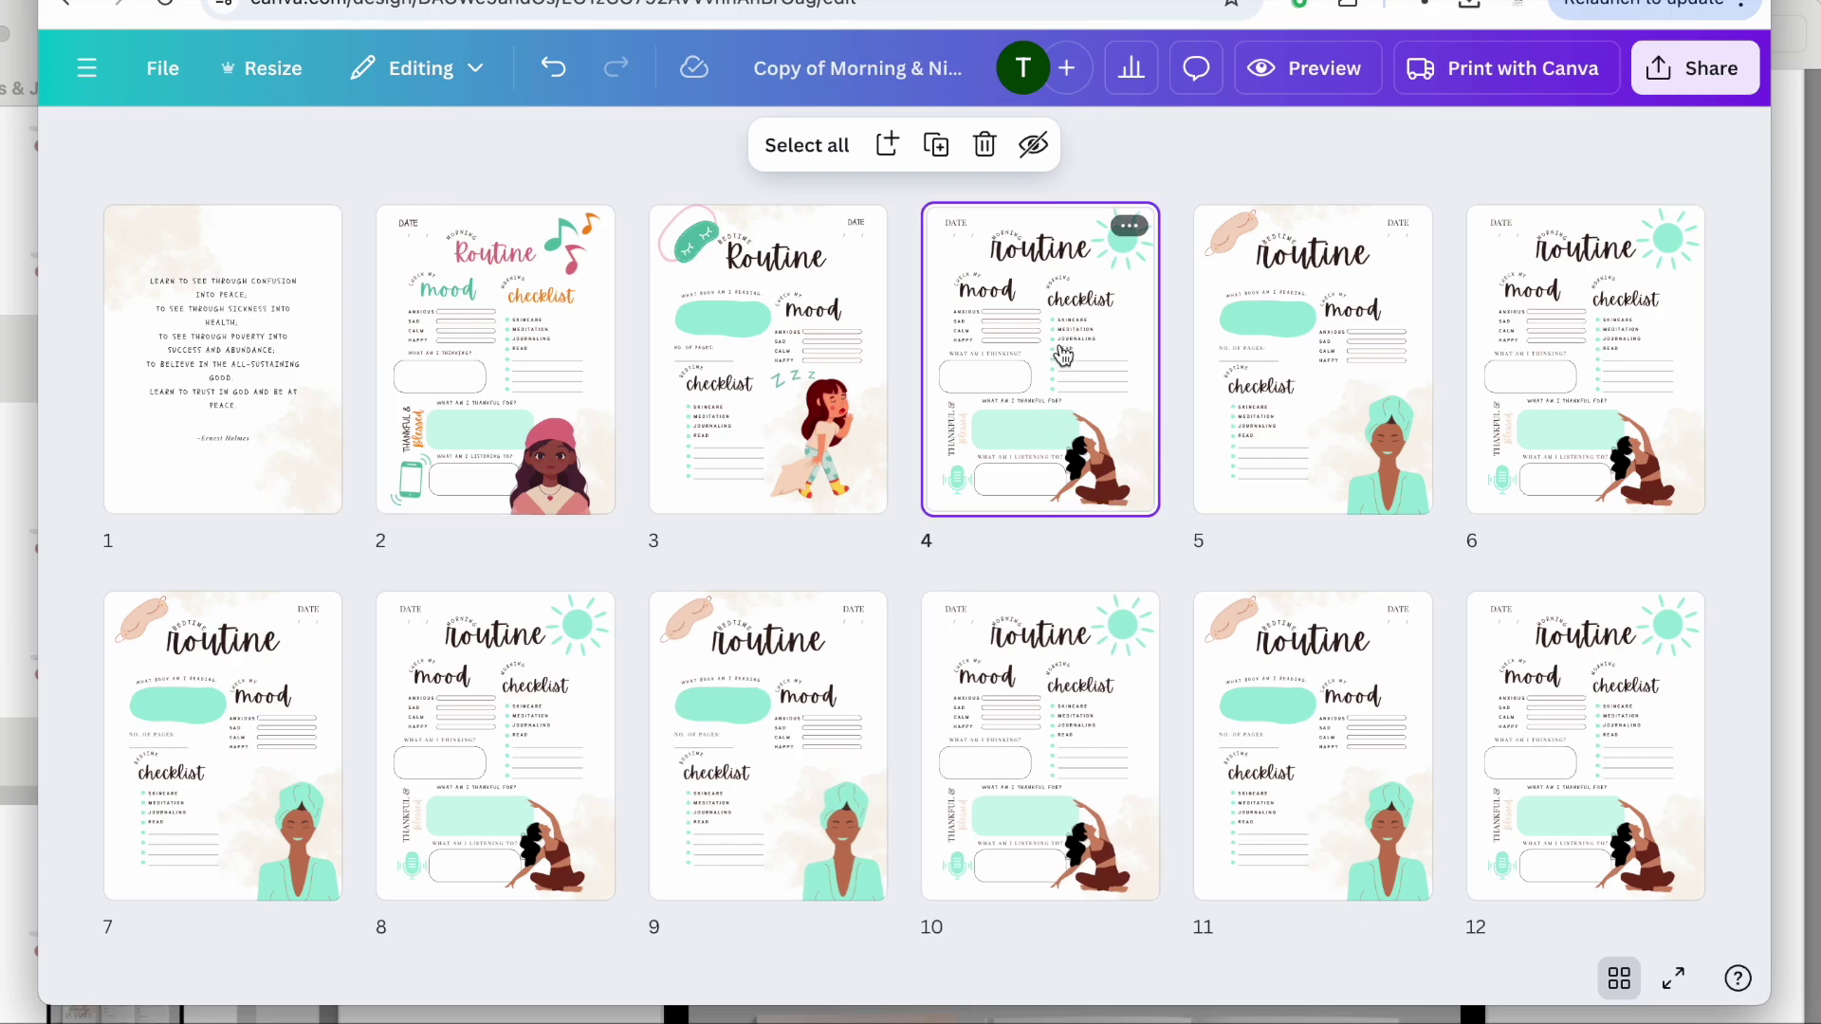
pyautogui.scroll(-14, 1275, 476)
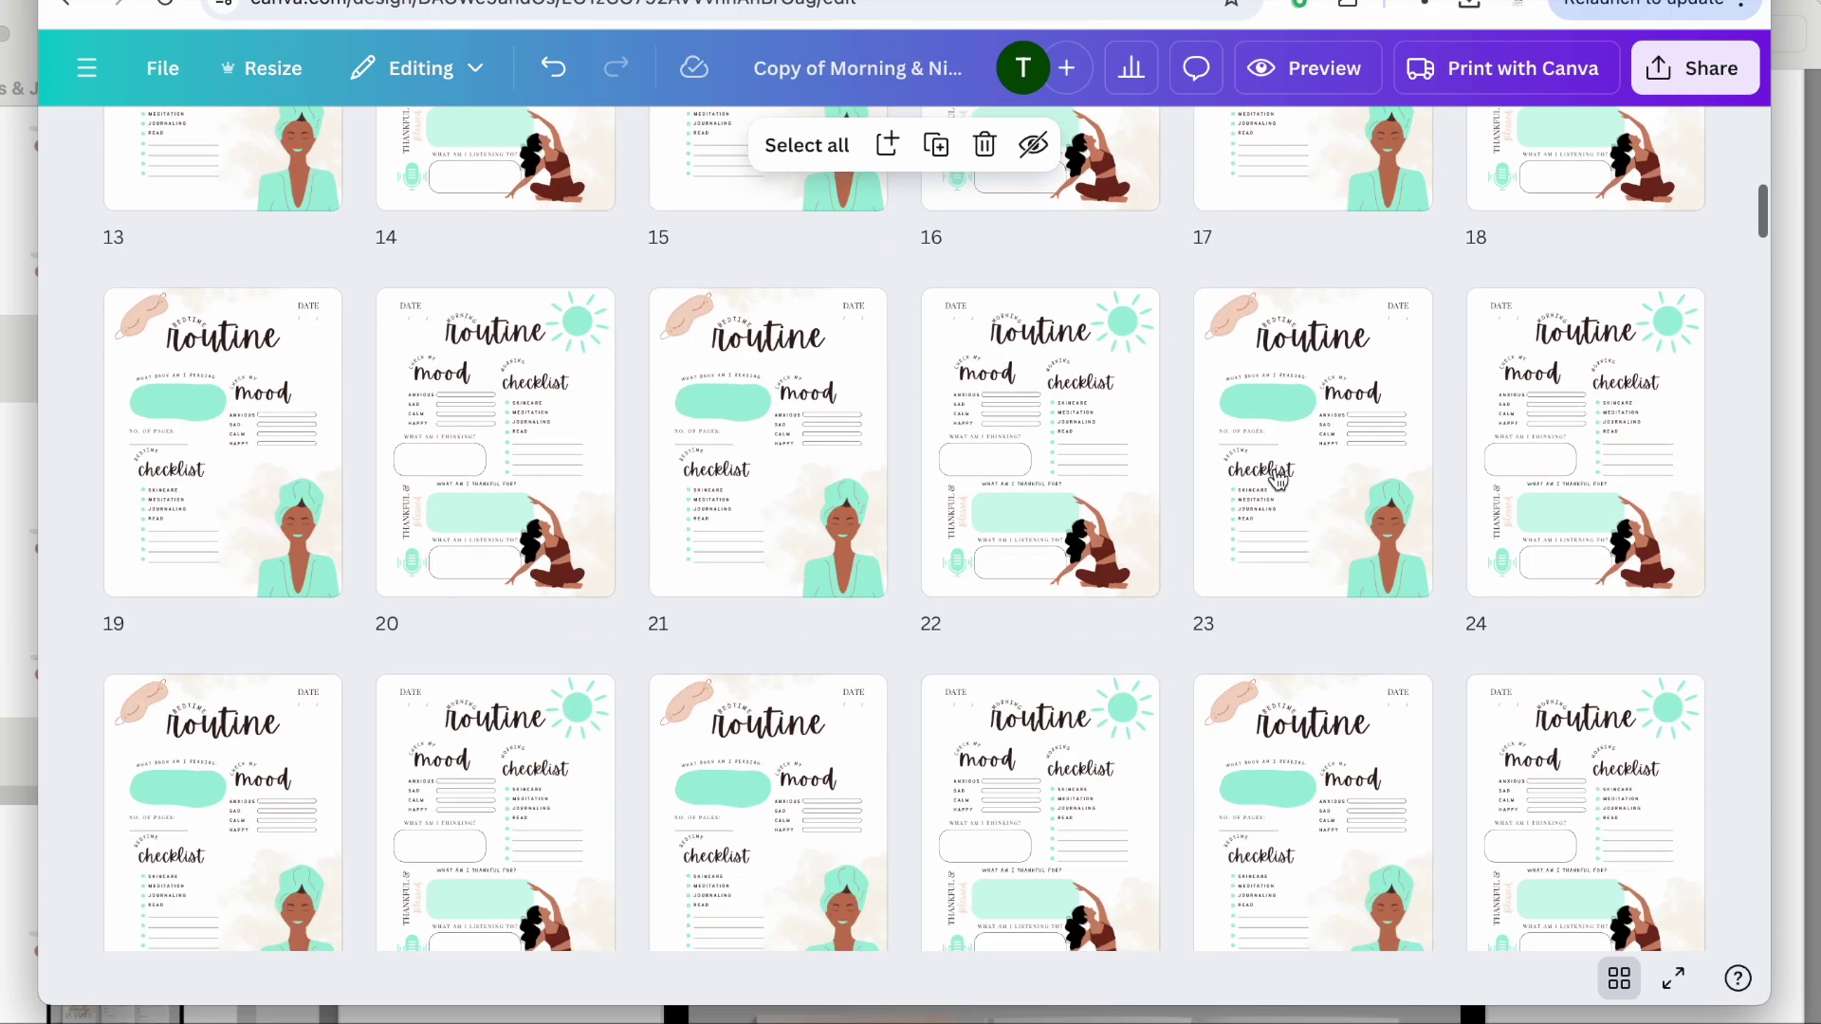
pyautogui.scroll(14, 1278, 469)
pyautogui.scroll(-20, 1280, 457)
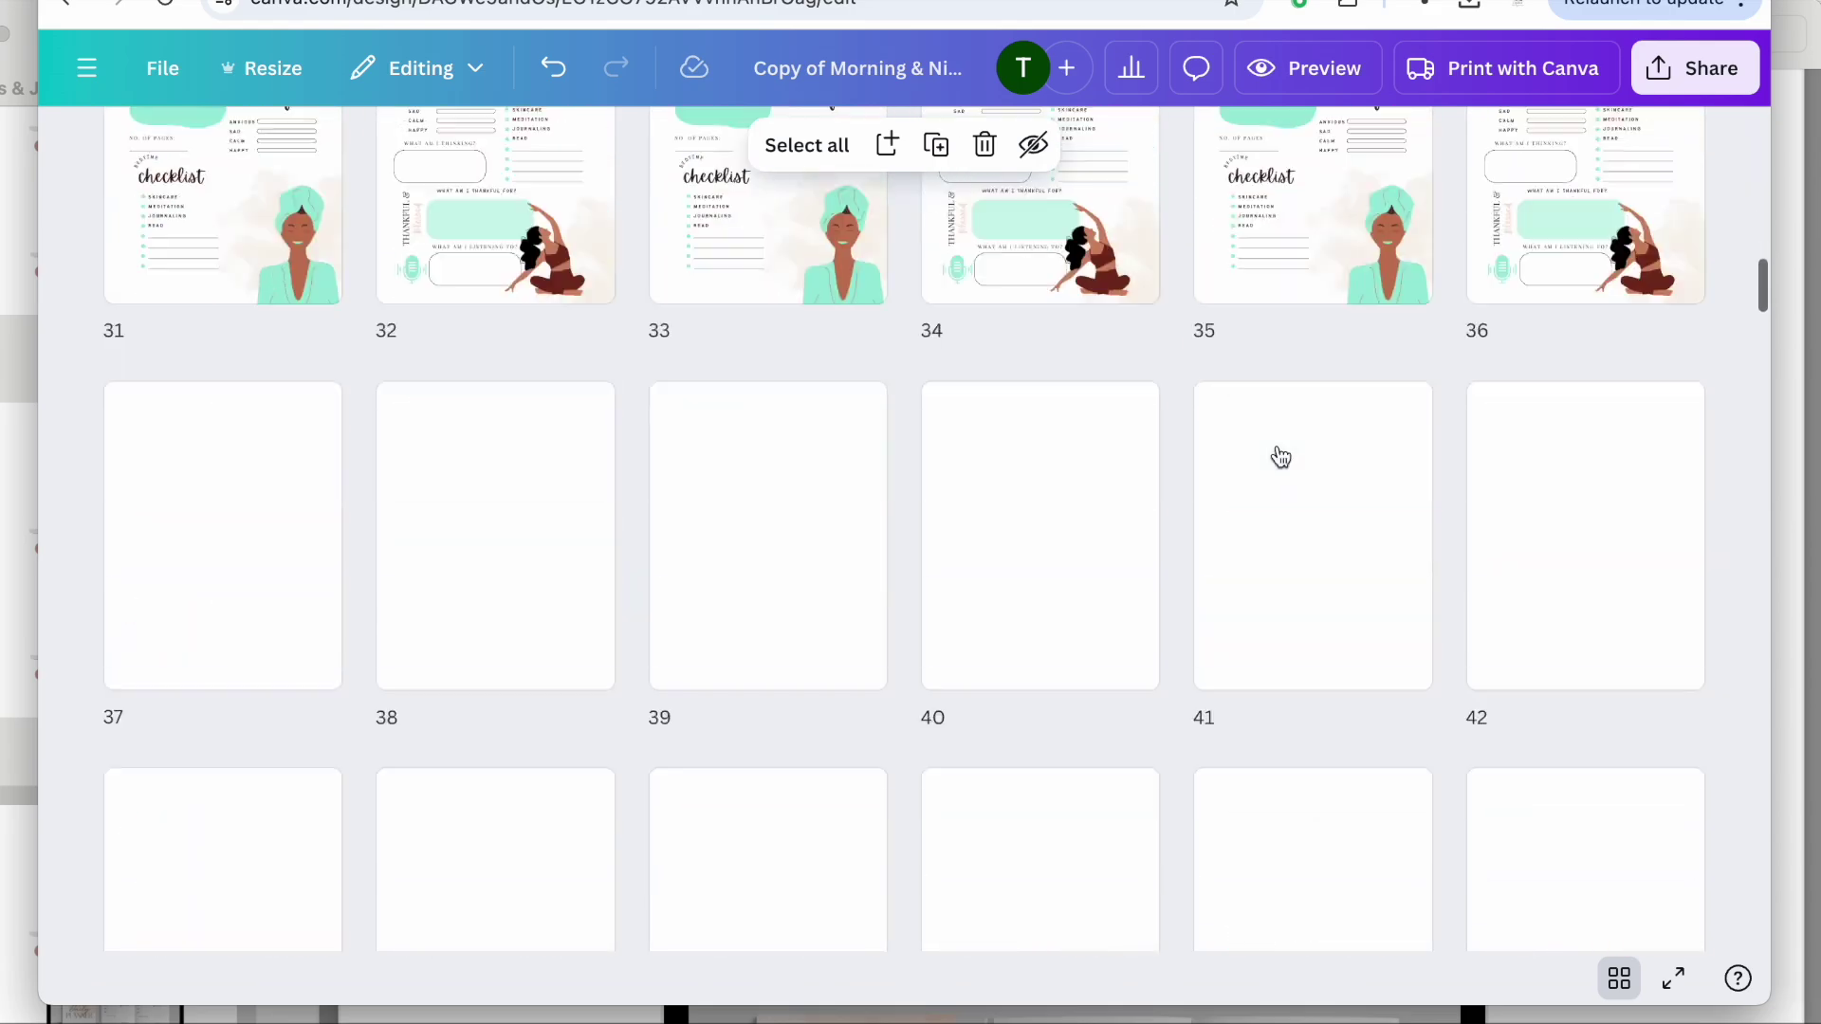
pyautogui.scroll(-5, 1278, 456)
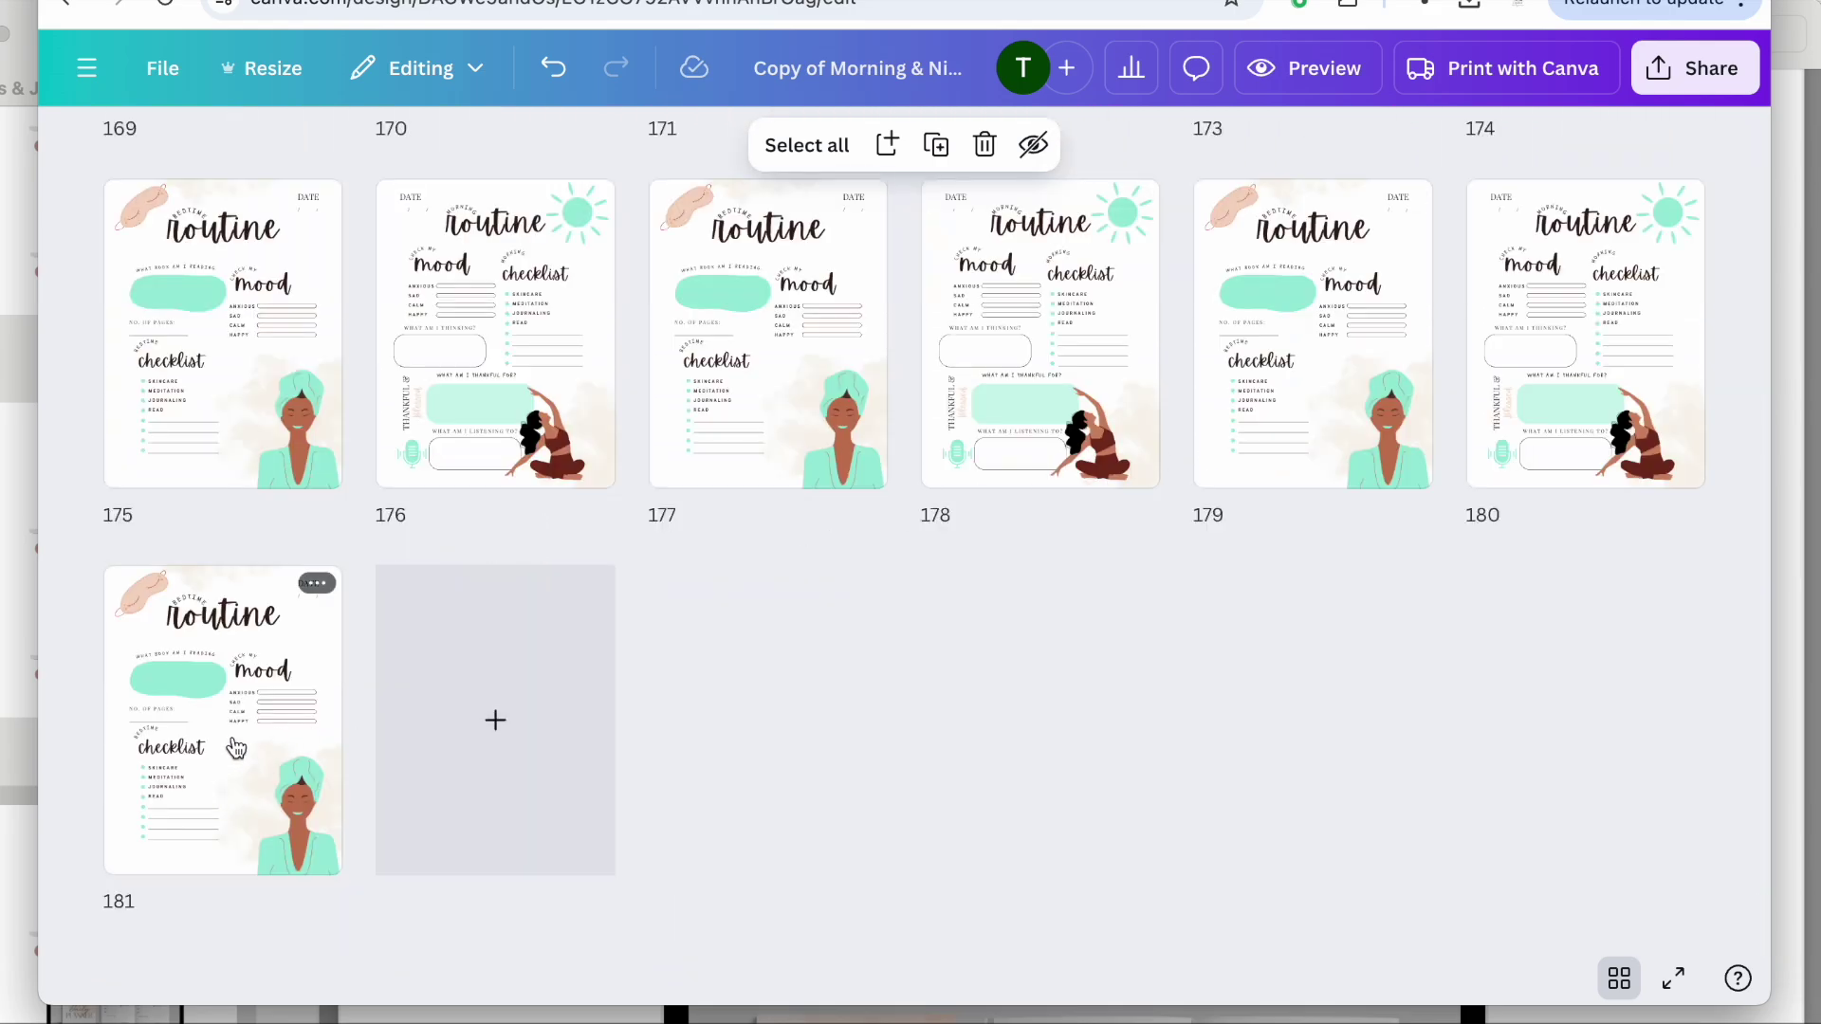
pyautogui.keyDown('shift'); pyautogui.click(237, 749); pyautogui.keyUp('shift')
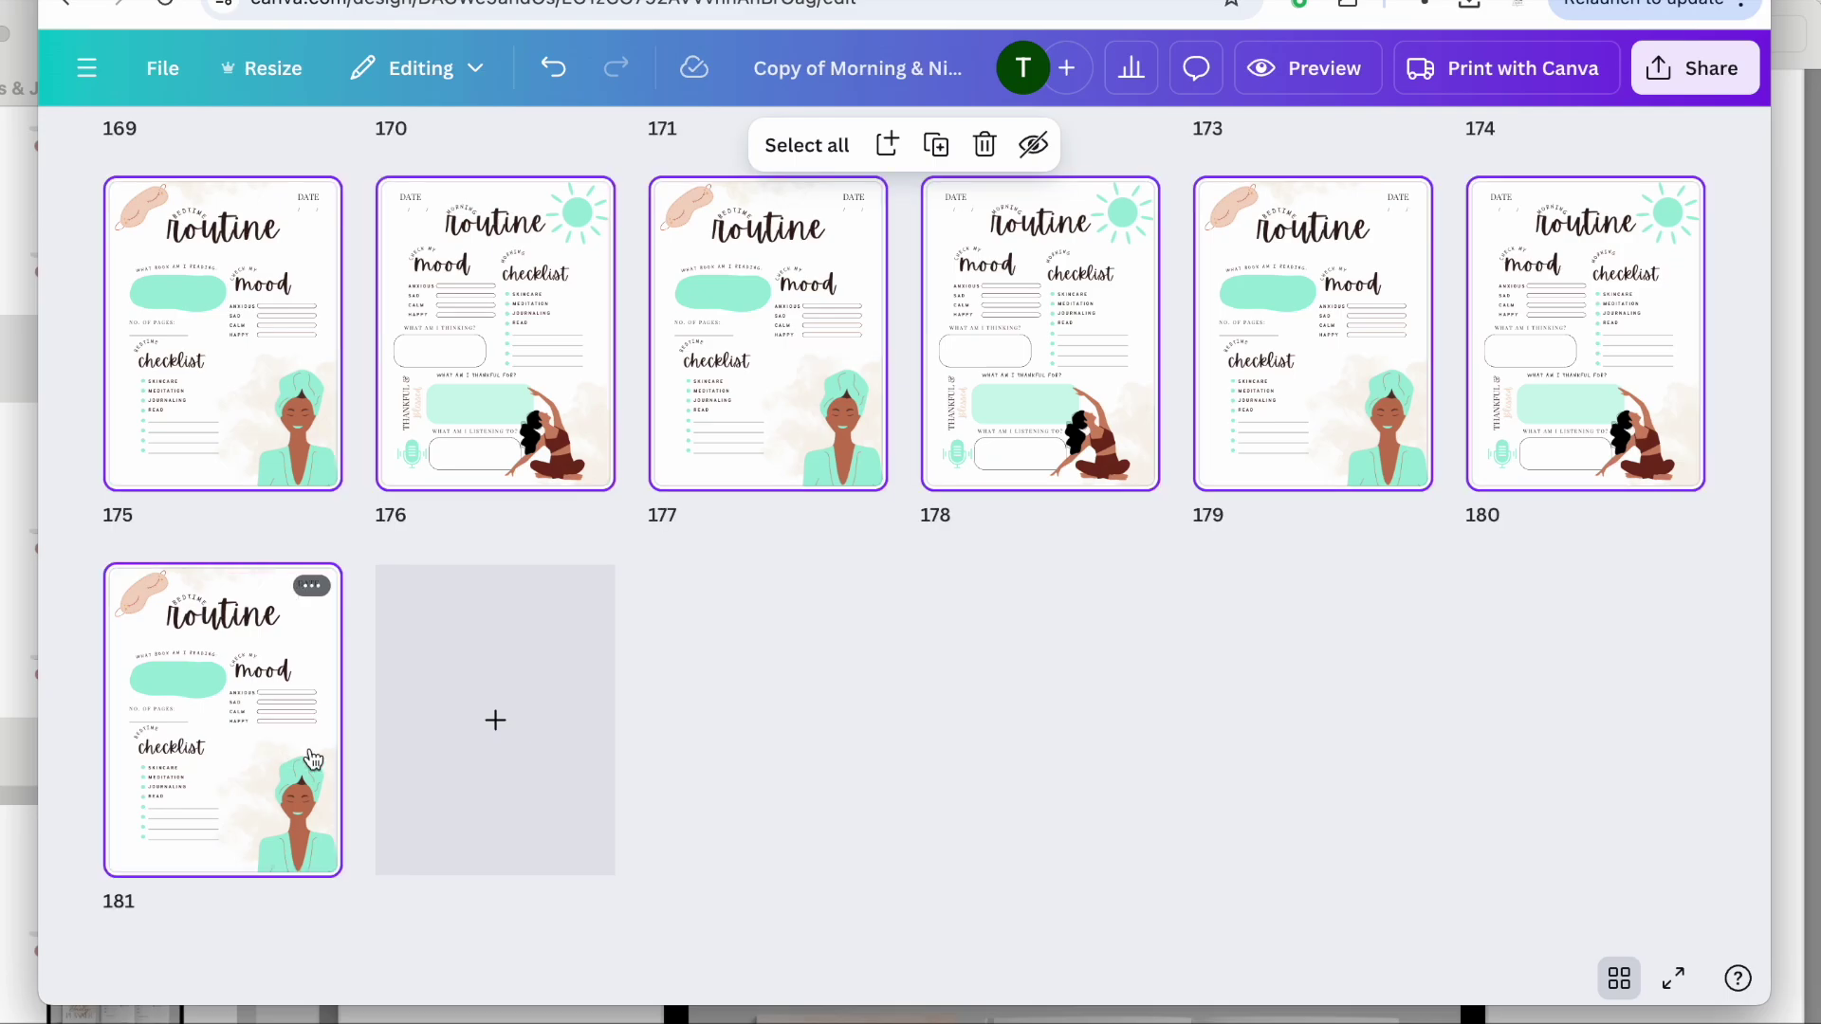
pyautogui.click(989, 149)
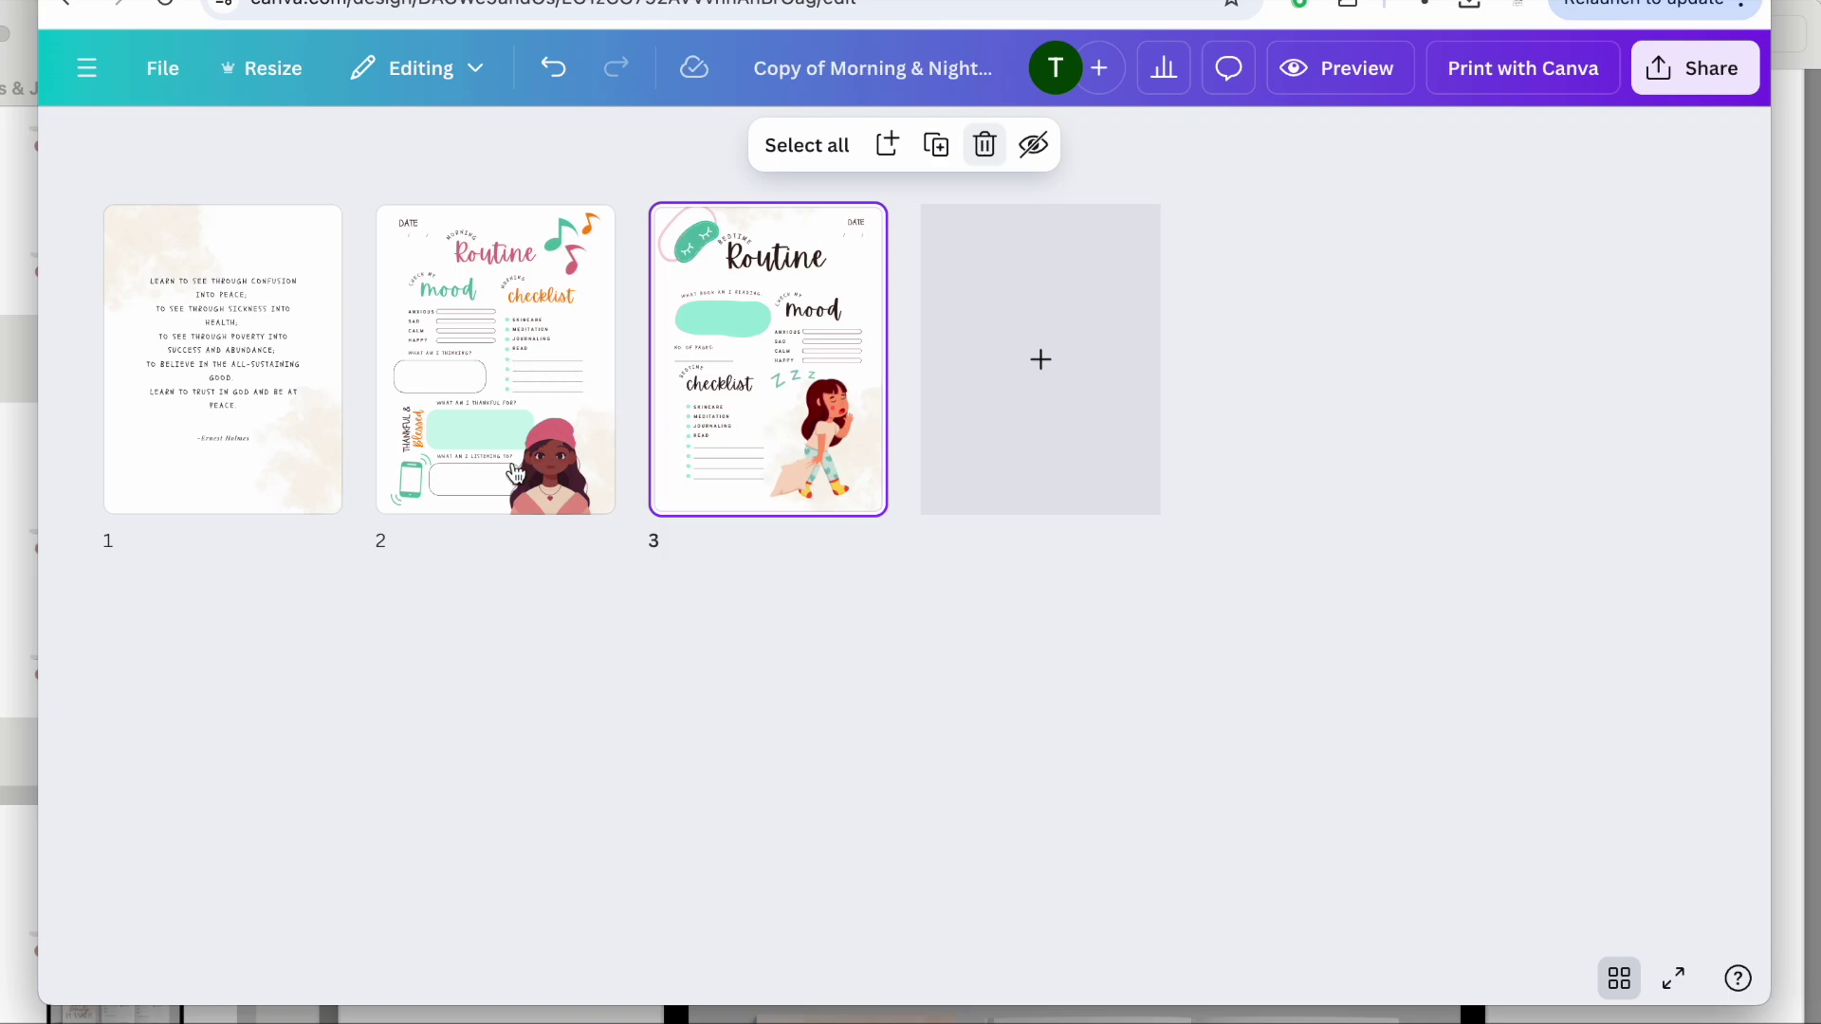
# Duplicate the morning and bedtime page pair repeatedly until the design reaches page 91.
pyautogui.keyDown('shift'); pyautogui.click(583, 447); pyautogui.keyUp('shift')
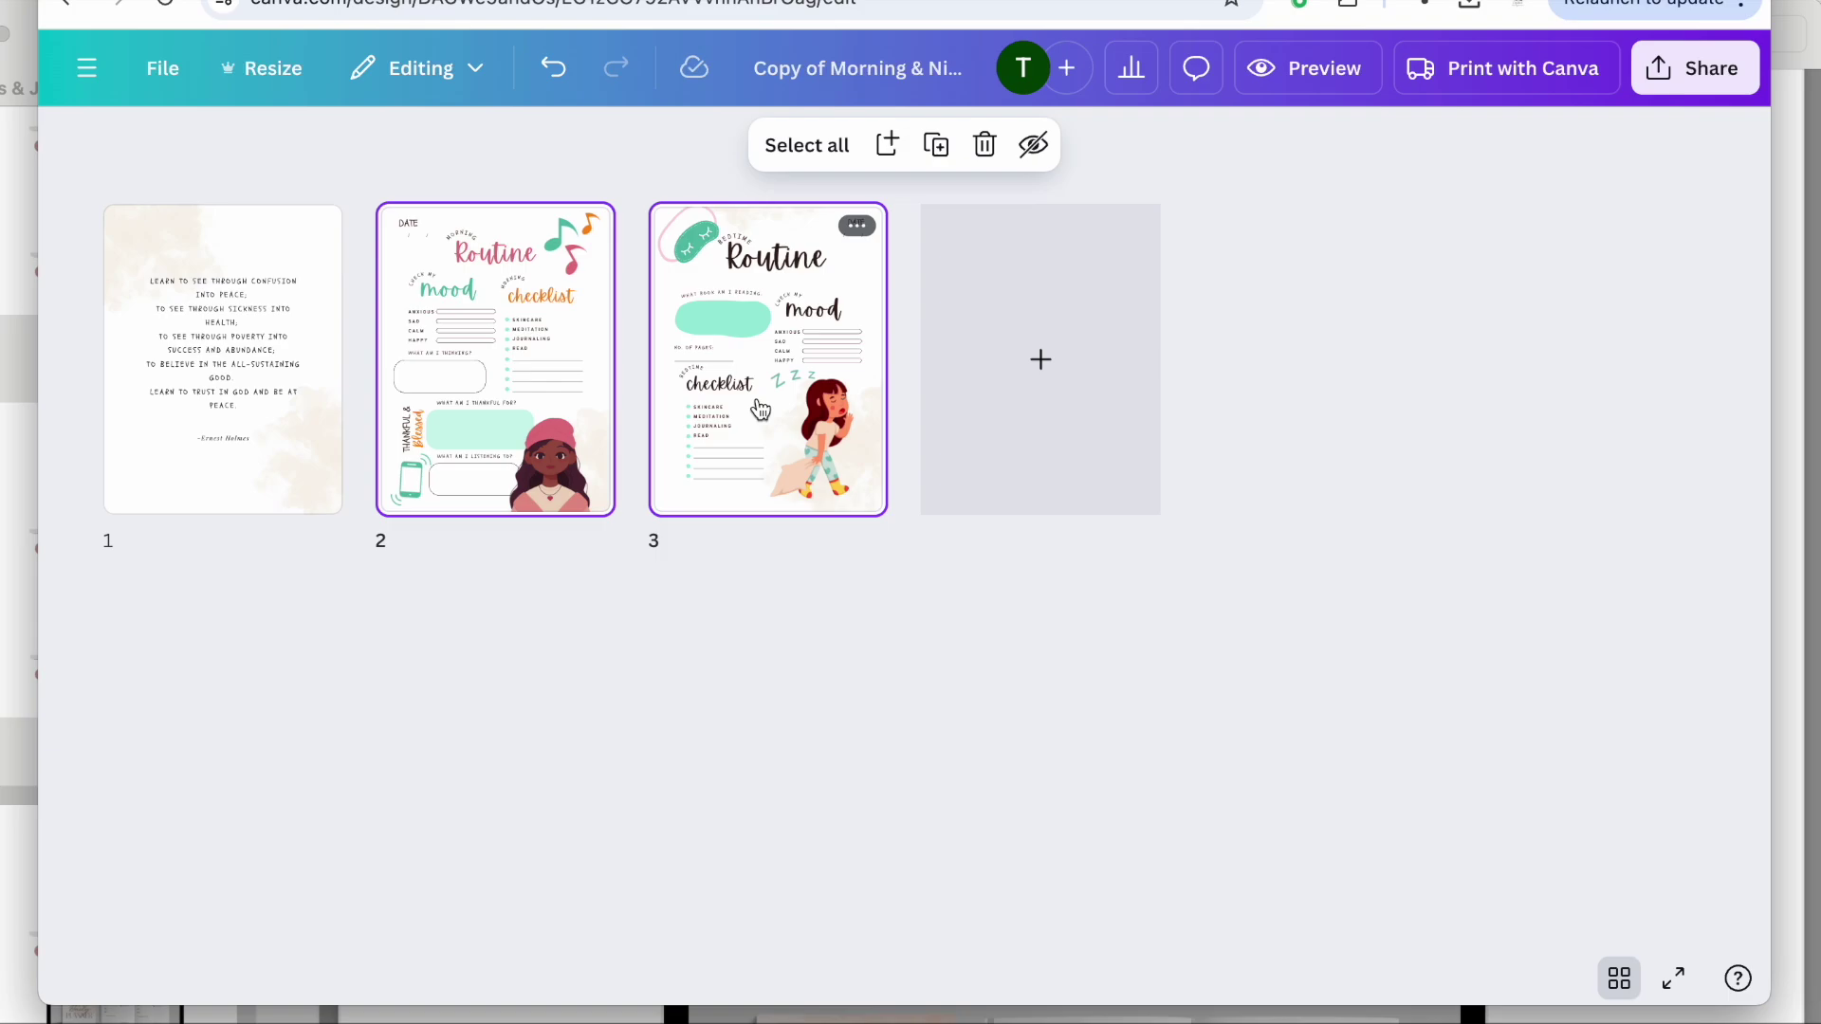
pyautogui.hotkey('ctrl', 'd')
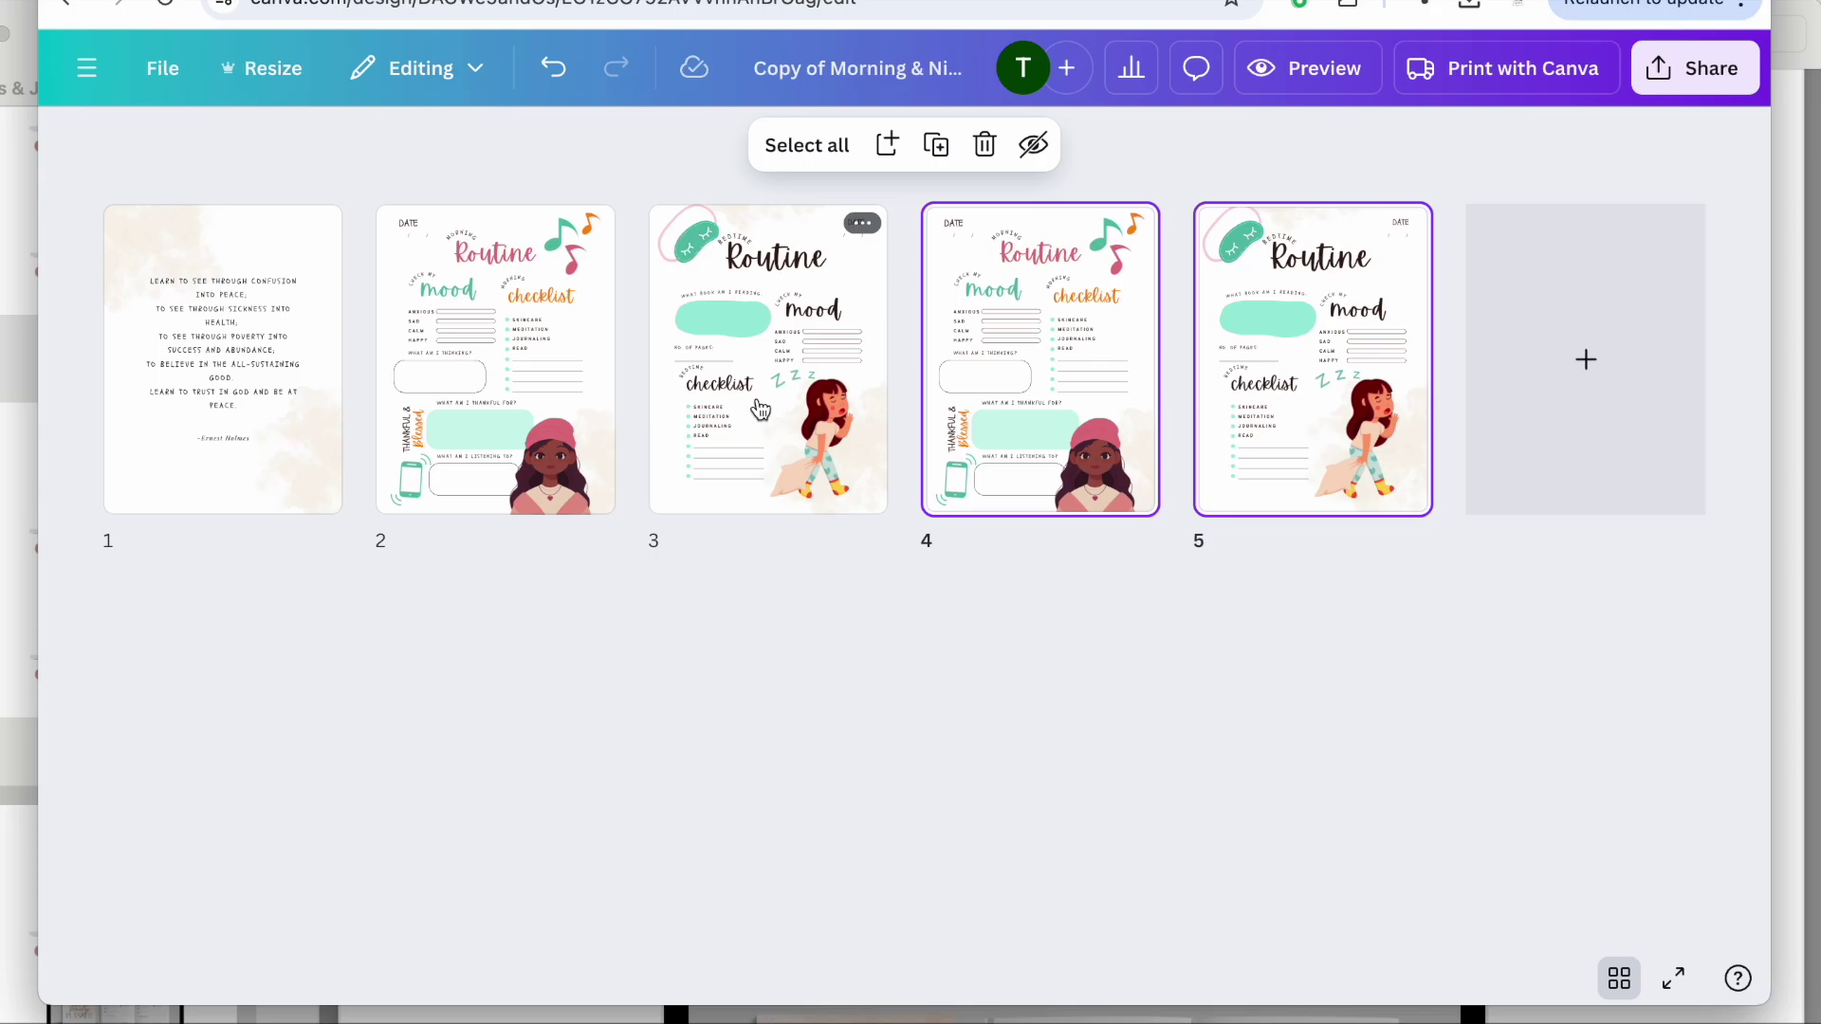
pyautogui.hotkey('ctrl', 'd')
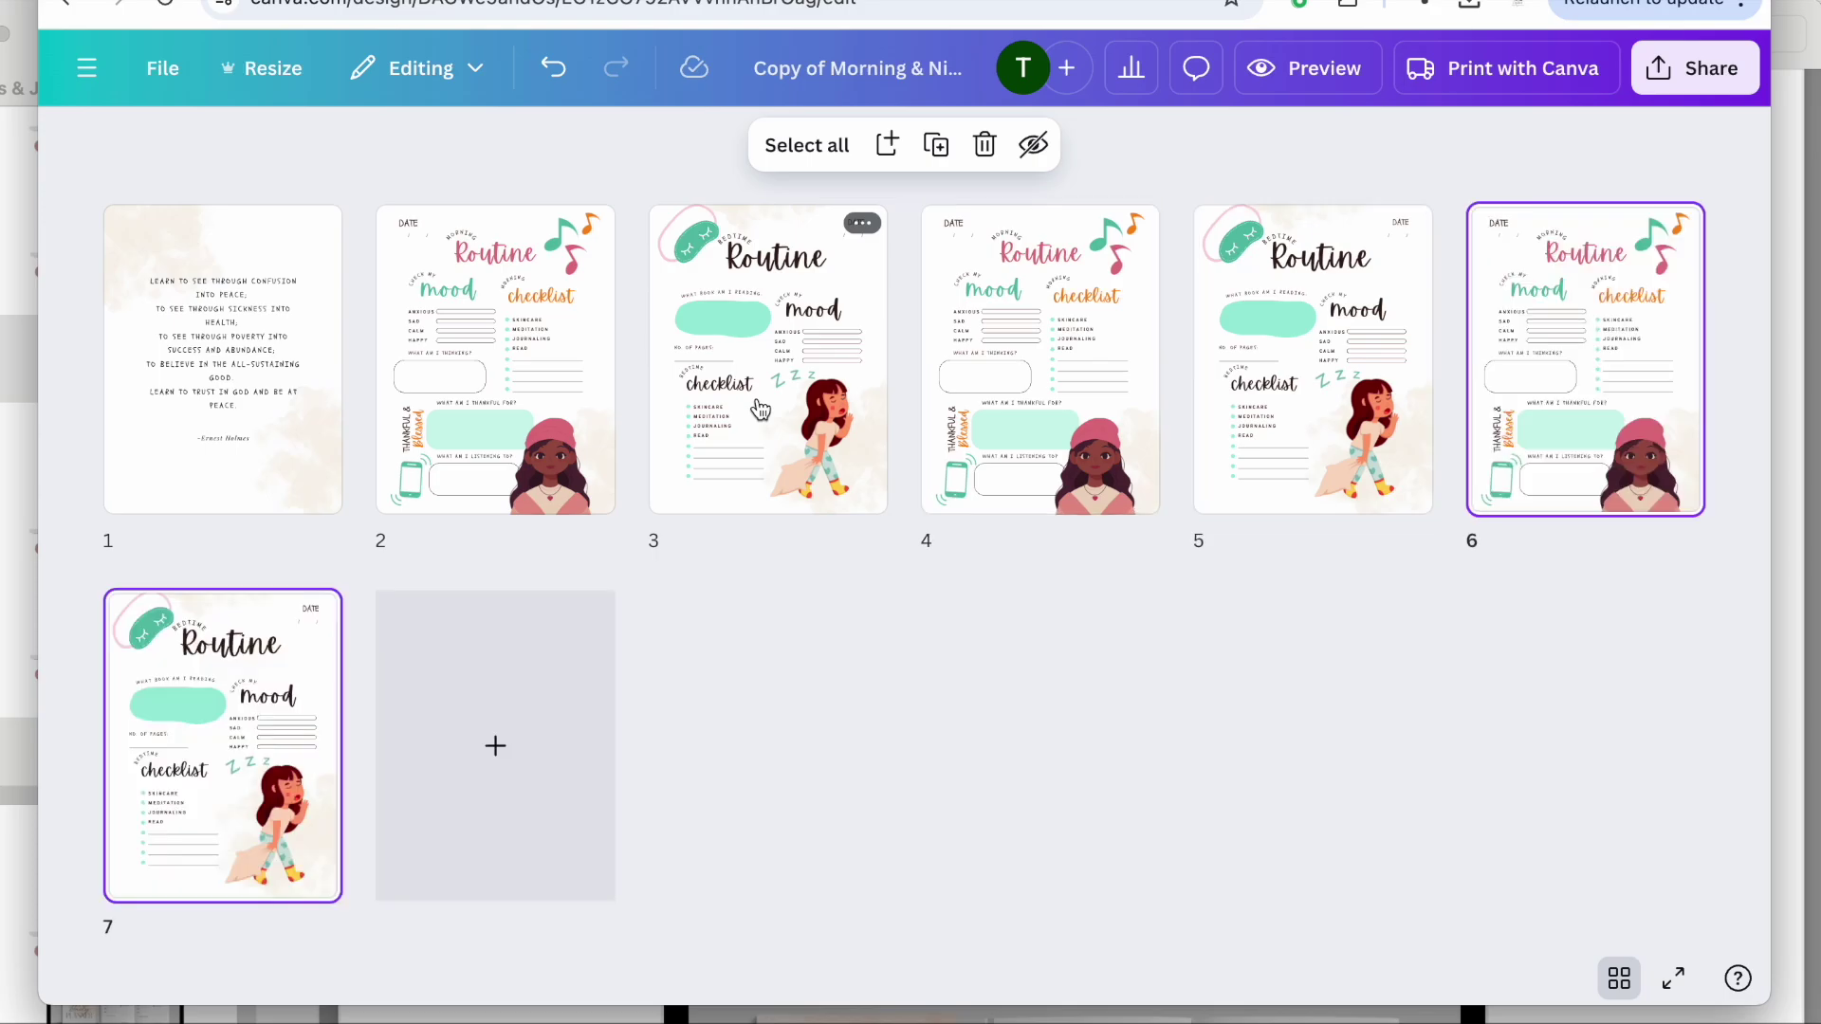
pyautogui.hotkey('ctrl', 'd')
pyautogui.hotkey('ctrl', 'd')
pyautogui.hotkey('ctrl', 'd')
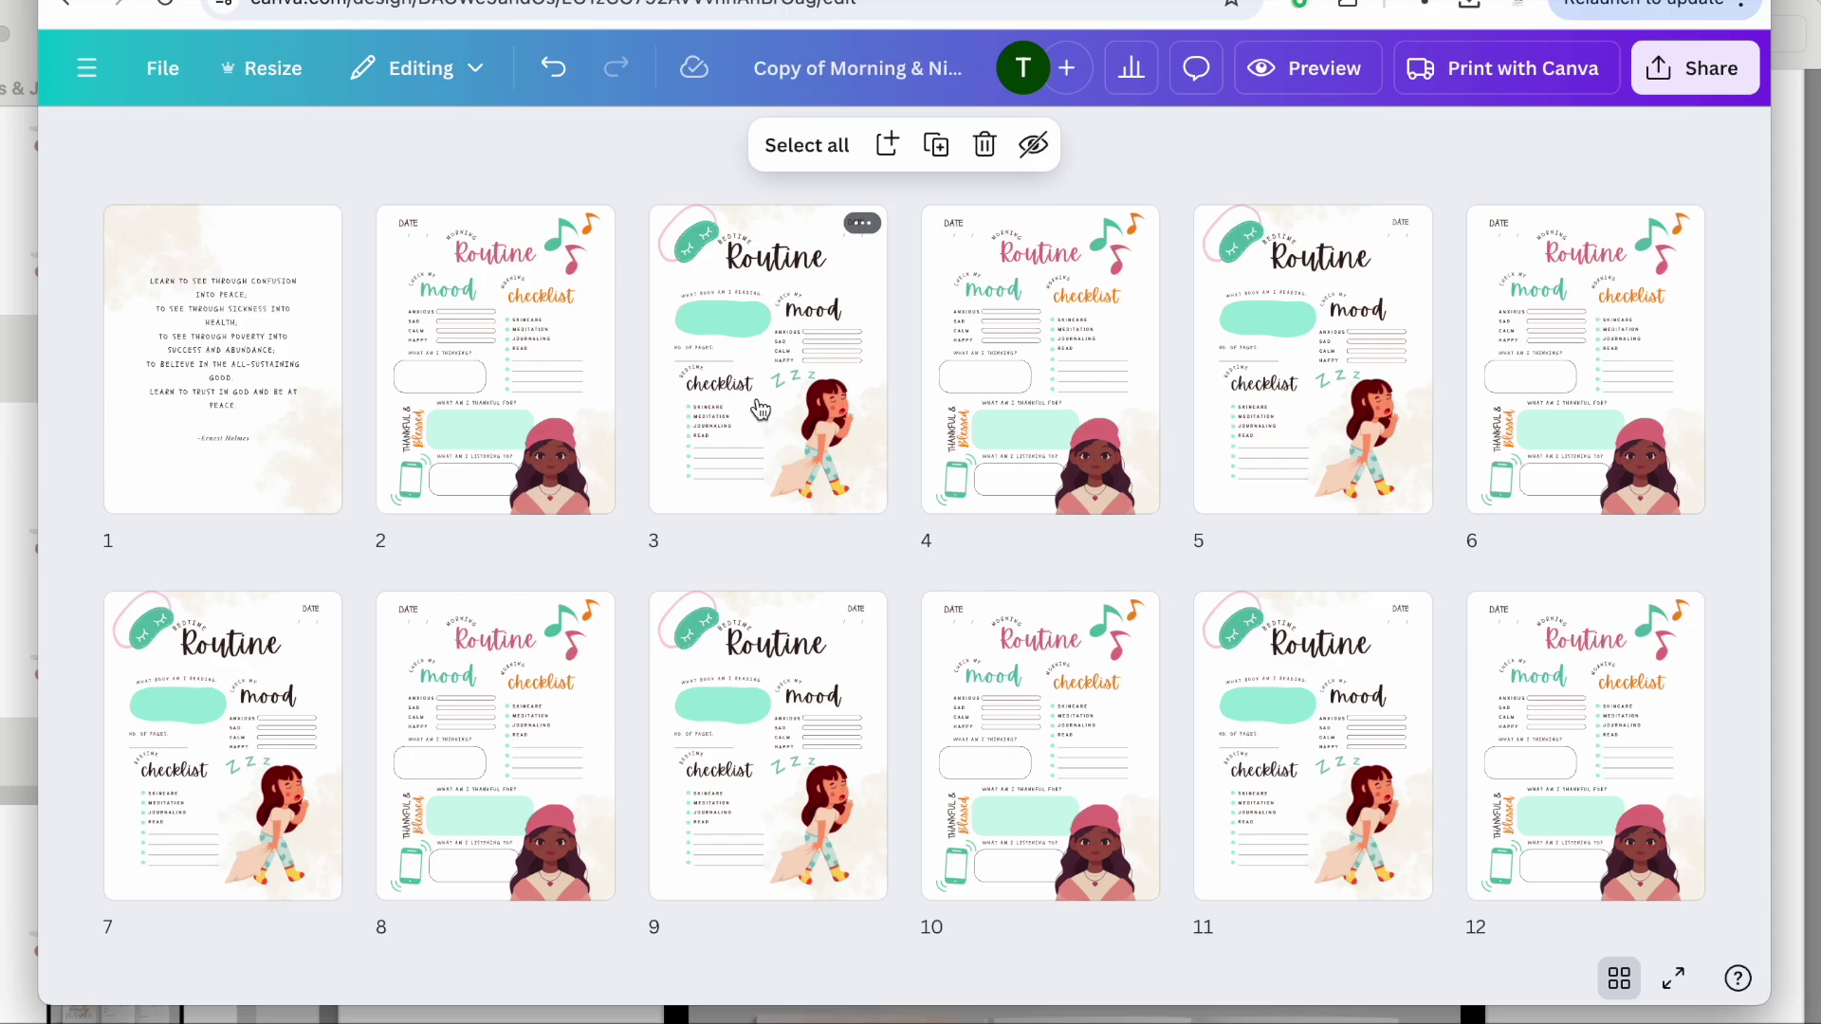
pyautogui.scroll(-15, 760, 409)
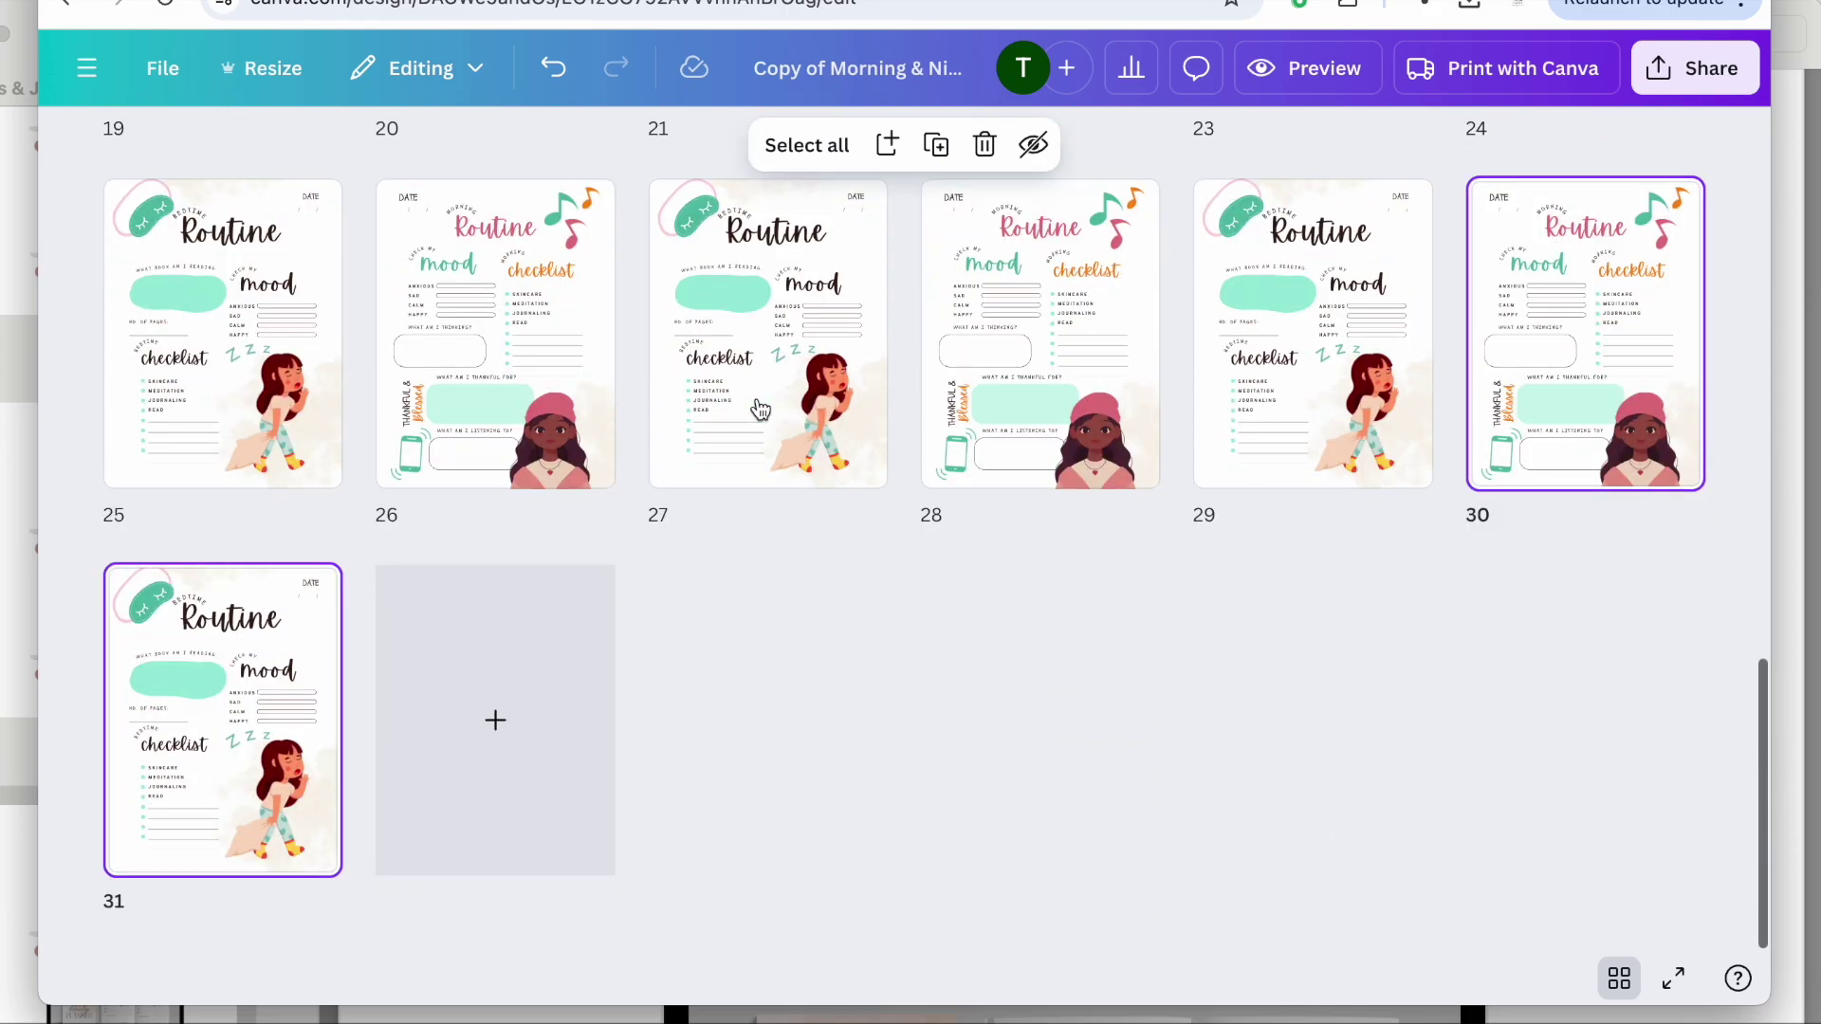
pyautogui.hotkey('ctrl', 'd')
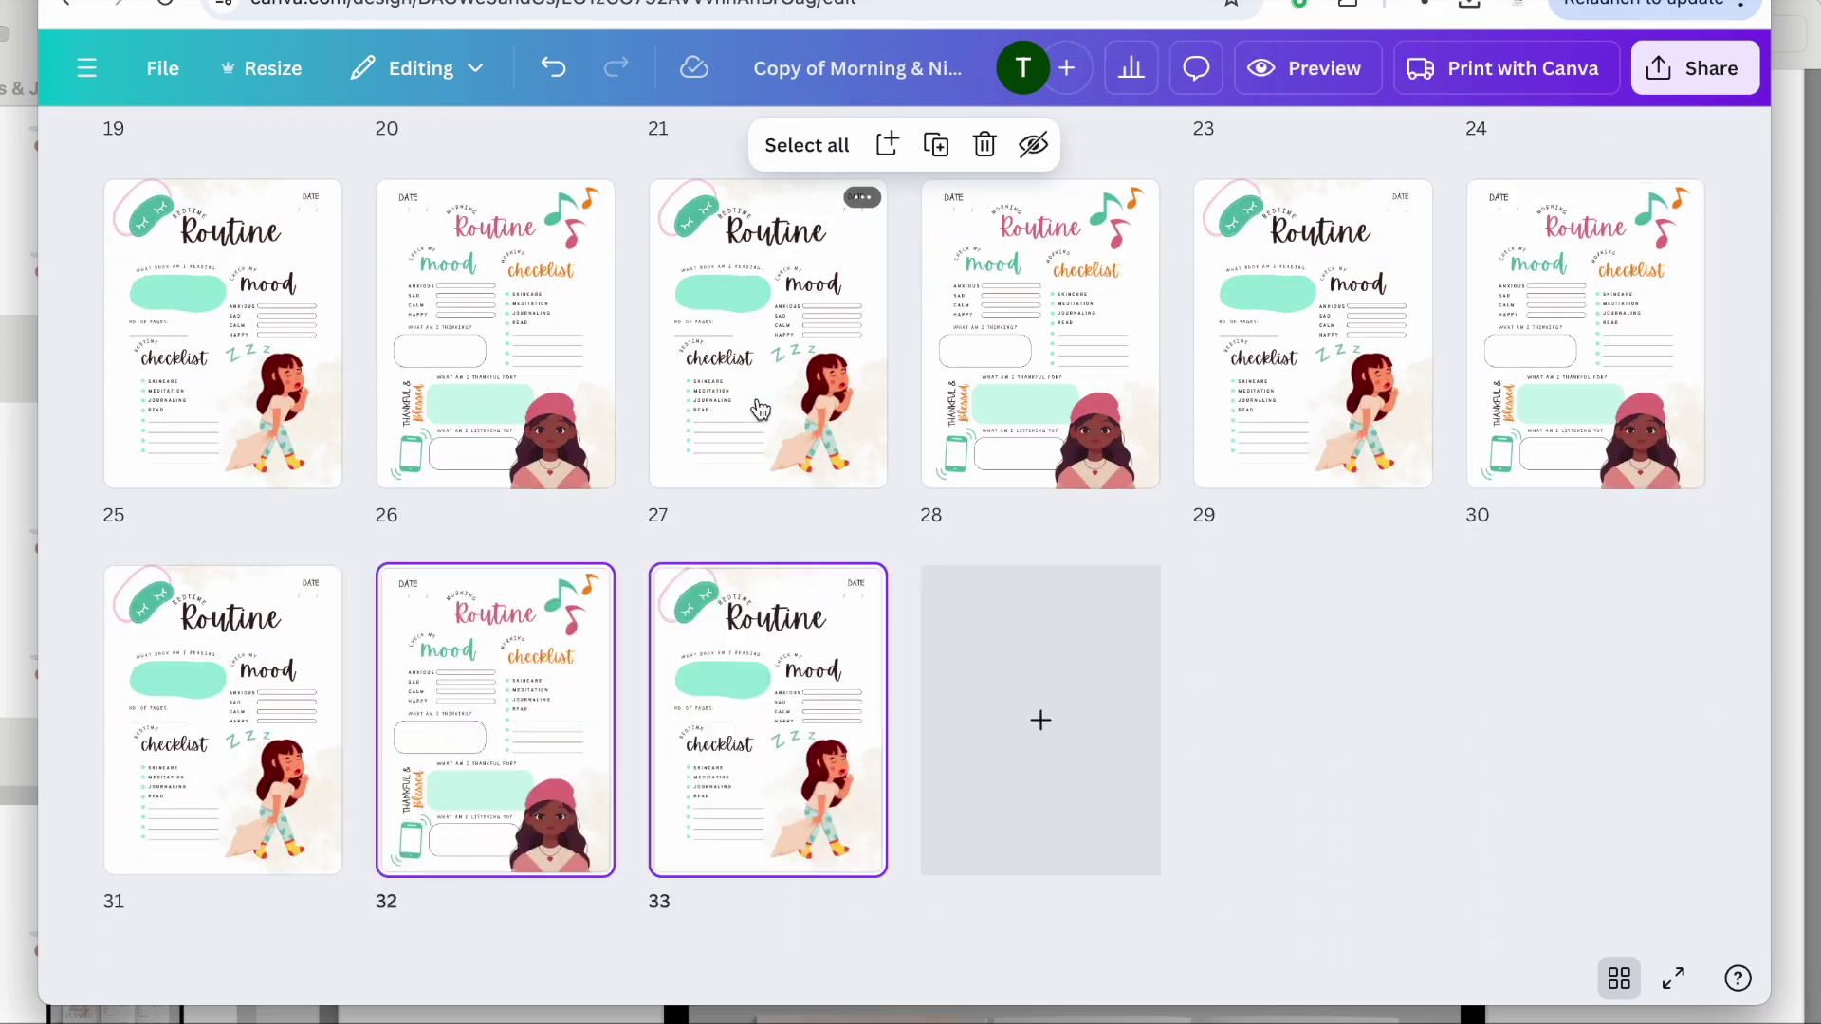
pyautogui.hotkey('ctrl', 'd')
pyautogui.hotkey('ctrl', 'd')
pyautogui.hotkey('ctrl', 'd')
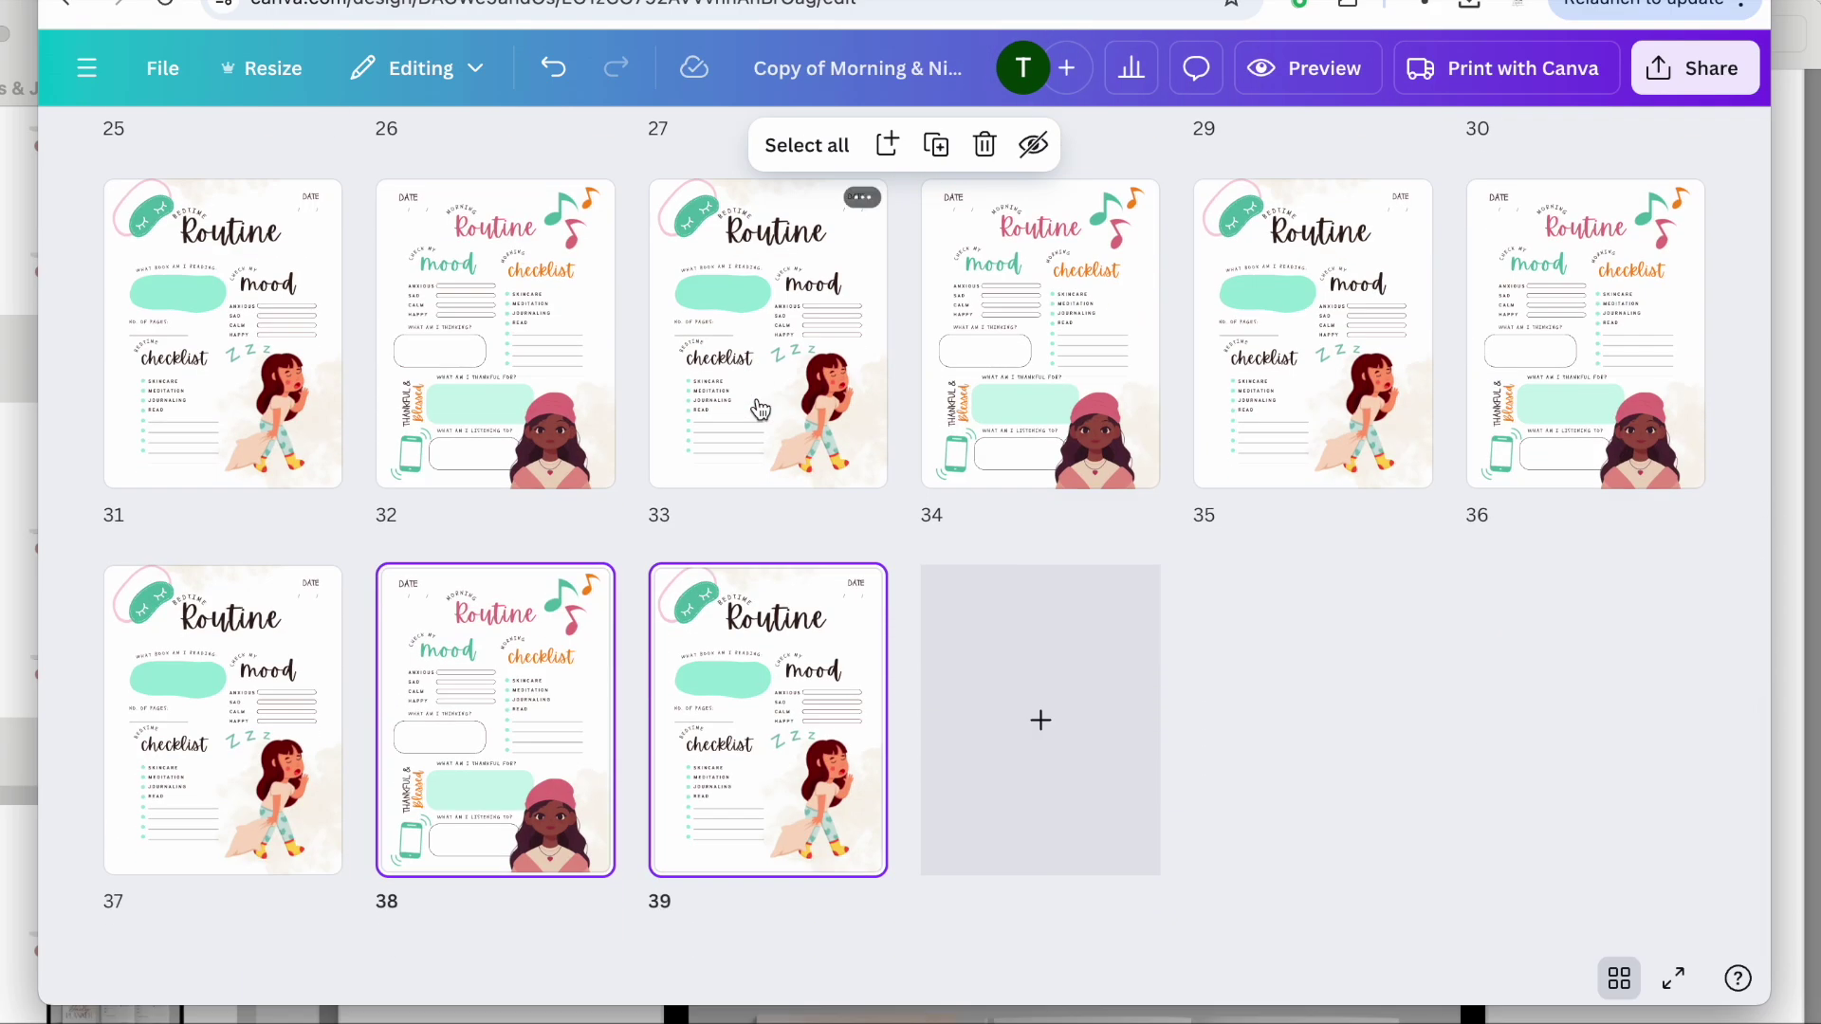
pyautogui.hotkey('ctrl', 'd')
pyautogui.hotkey('ctrl', 'd')
pyautogui.hotkey('ctrl', 'd')
pyautogui.hotkey('ctrl', 'd')
pyautogui.hotkey('ctrl', 'd')
pyautogui.hotkey('ctrl', 'd')
pyautogui.hotkey('ctrl', 'd')
pyautogui.hotkey('ctrl', 'd')
pyautogui.hotkey('ctrl', 'd')
pyautogui.hotkey('ctrl', 'd')
pyautogui.hotkey('ctrl', 'd')
pyautogui.hotkey('ctrl', 'd')
pyautogui.hotkey('ctrl', 'd')
pyautogui.hotkey('ctrl', 'd')
pyautogui.hotkey('ctrl', 'd')
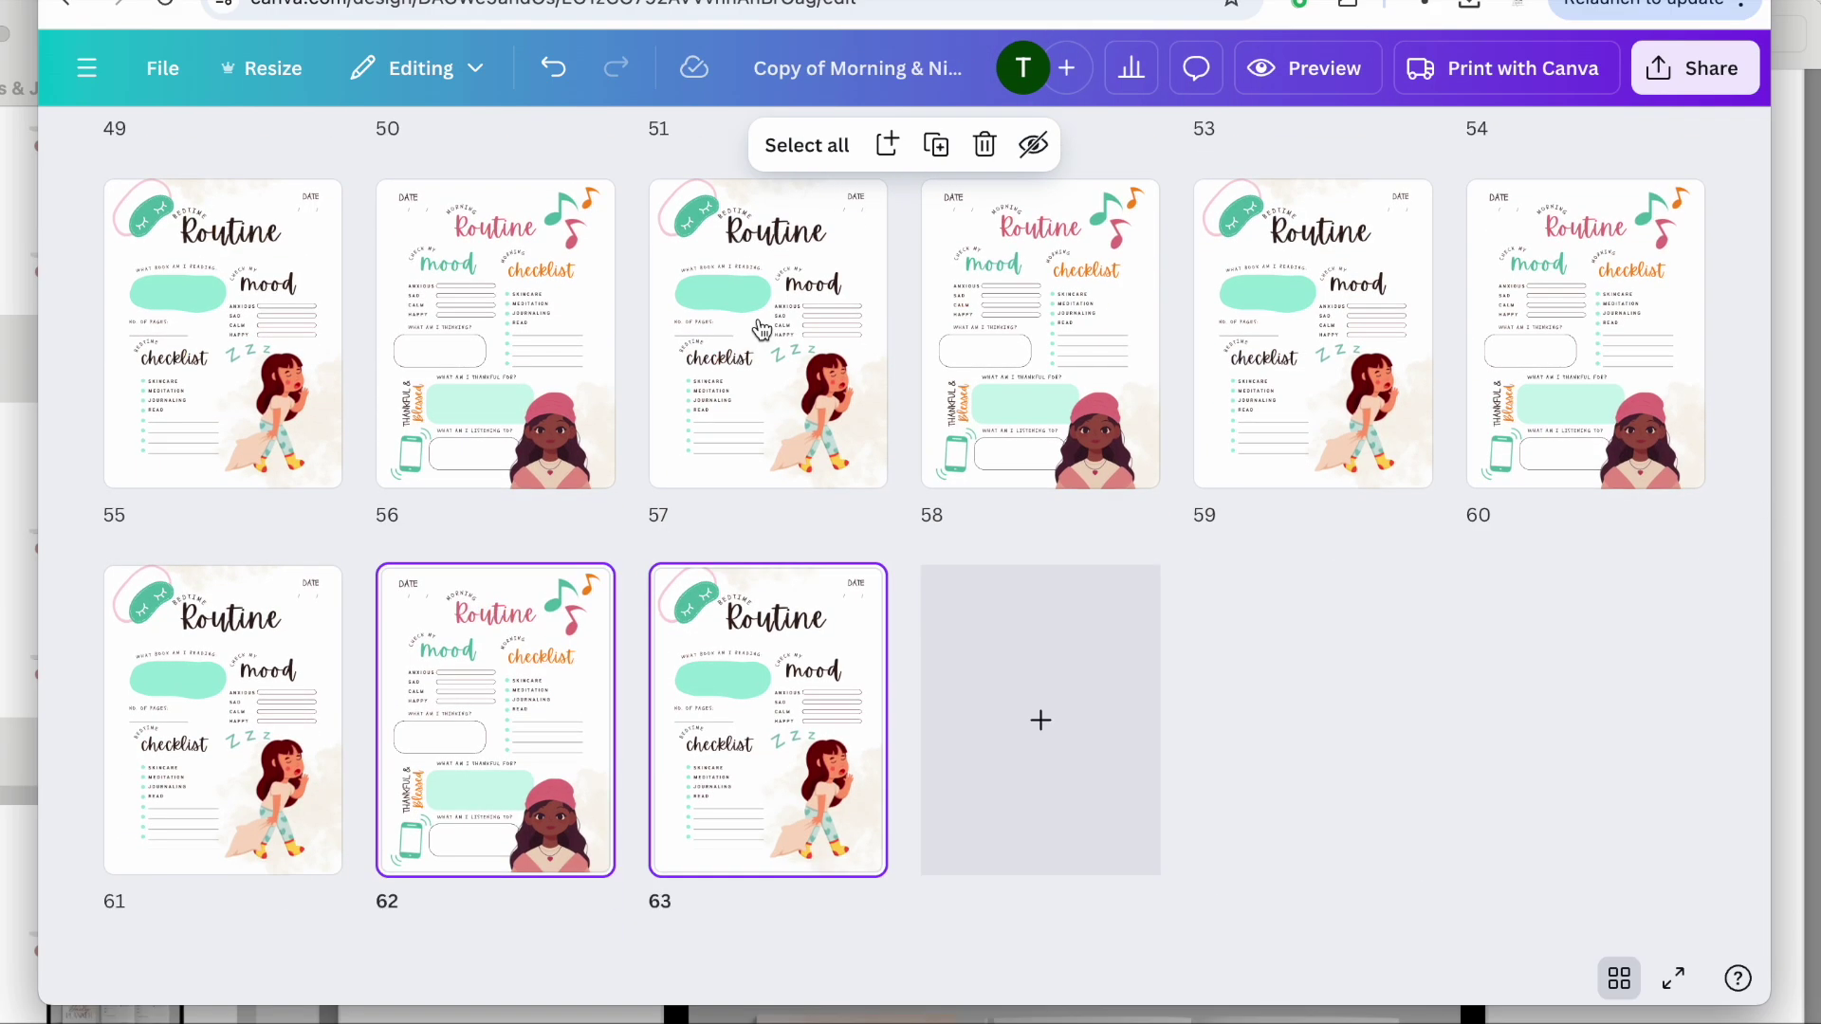
pyautogui.hotkey('ctrl', 'd')
pyautogui.hotkey('ctrl', 'd')
pyautogui.hotkey('ctrl', 'd')
pyautogui.hotkey('ctrl', 'd')
pyautogui.hotkey('ctrl', 'd')
pyautogui.hotkey('ctrl', 'd')
pyautogui.hotkey('ctrl', 'd')
pyautogui.hotkey('ctrl', 'd')
pyautogui.hotkey('ctrl', 'd')
pyautogui.hotkey('ctrl', 'd')
pyautogui.hotkey('ctrl', 'd')
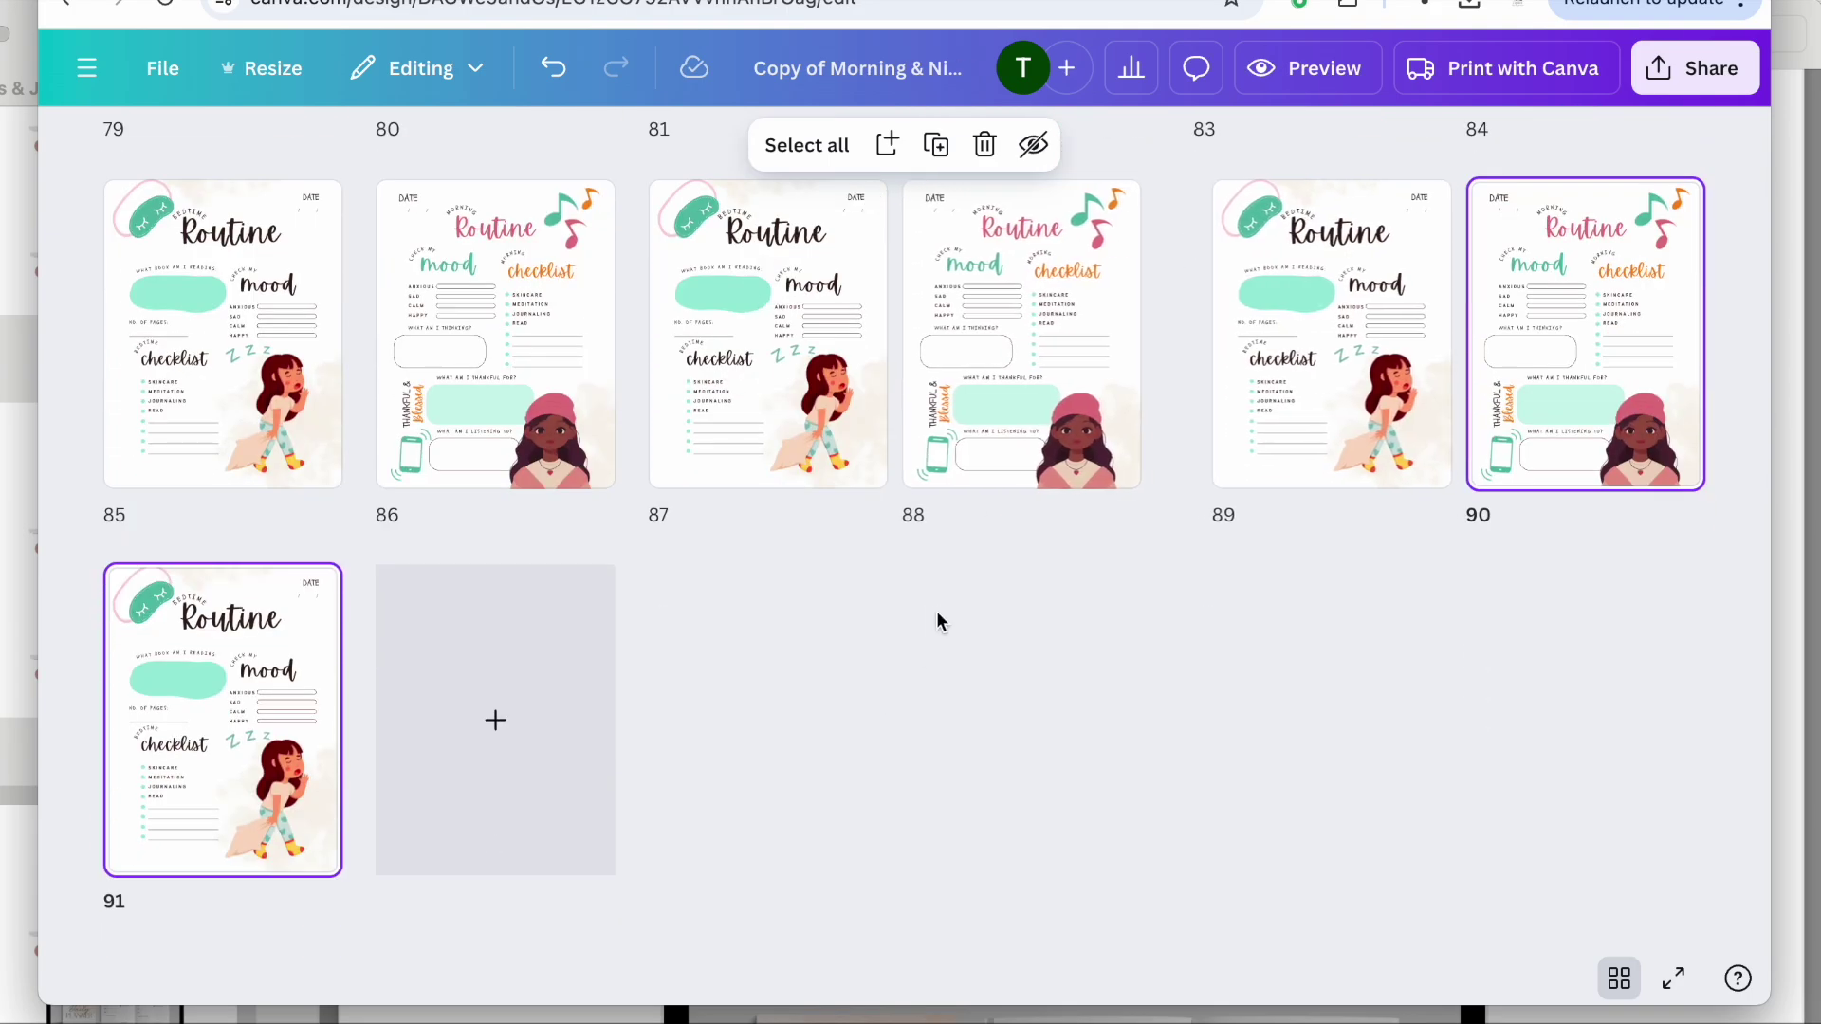
# Select pages 2–91 and duplicate them to reach 181 pages.
pyautogui.click(921, 646)
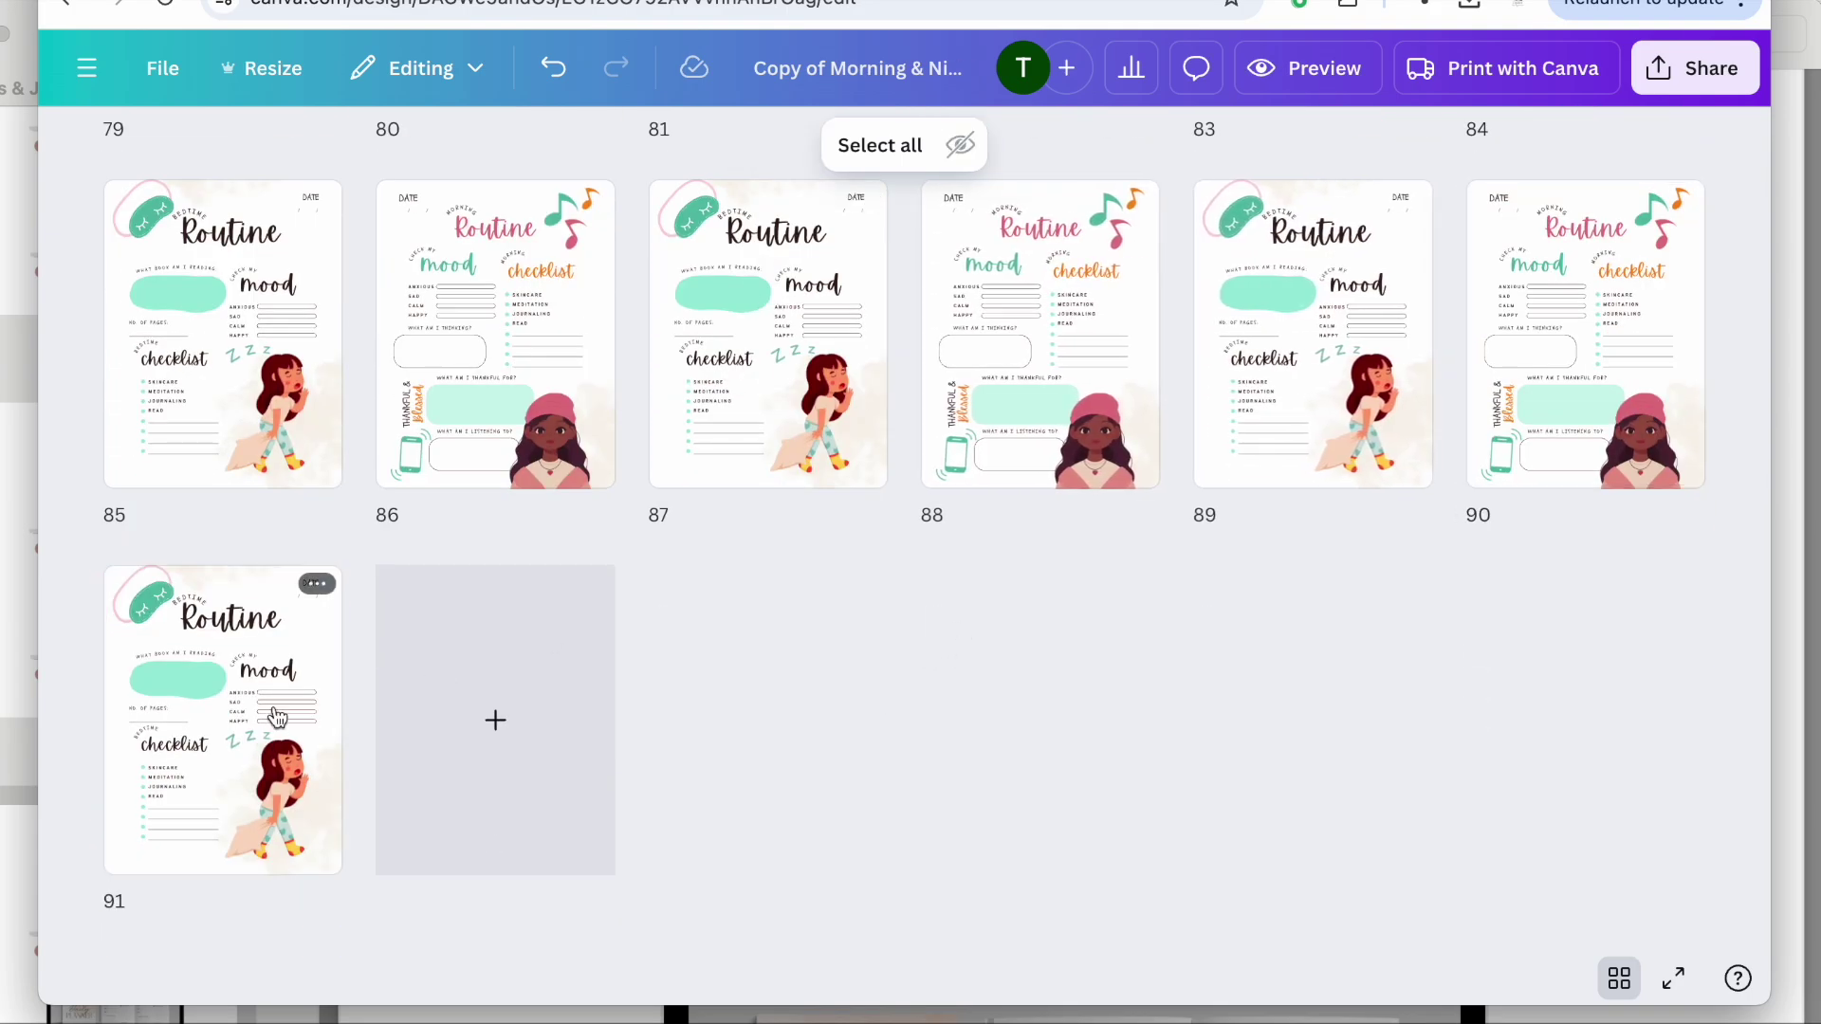
pyautogui.click(211, 726)
pyautogui.scroll(20, 210, 727)
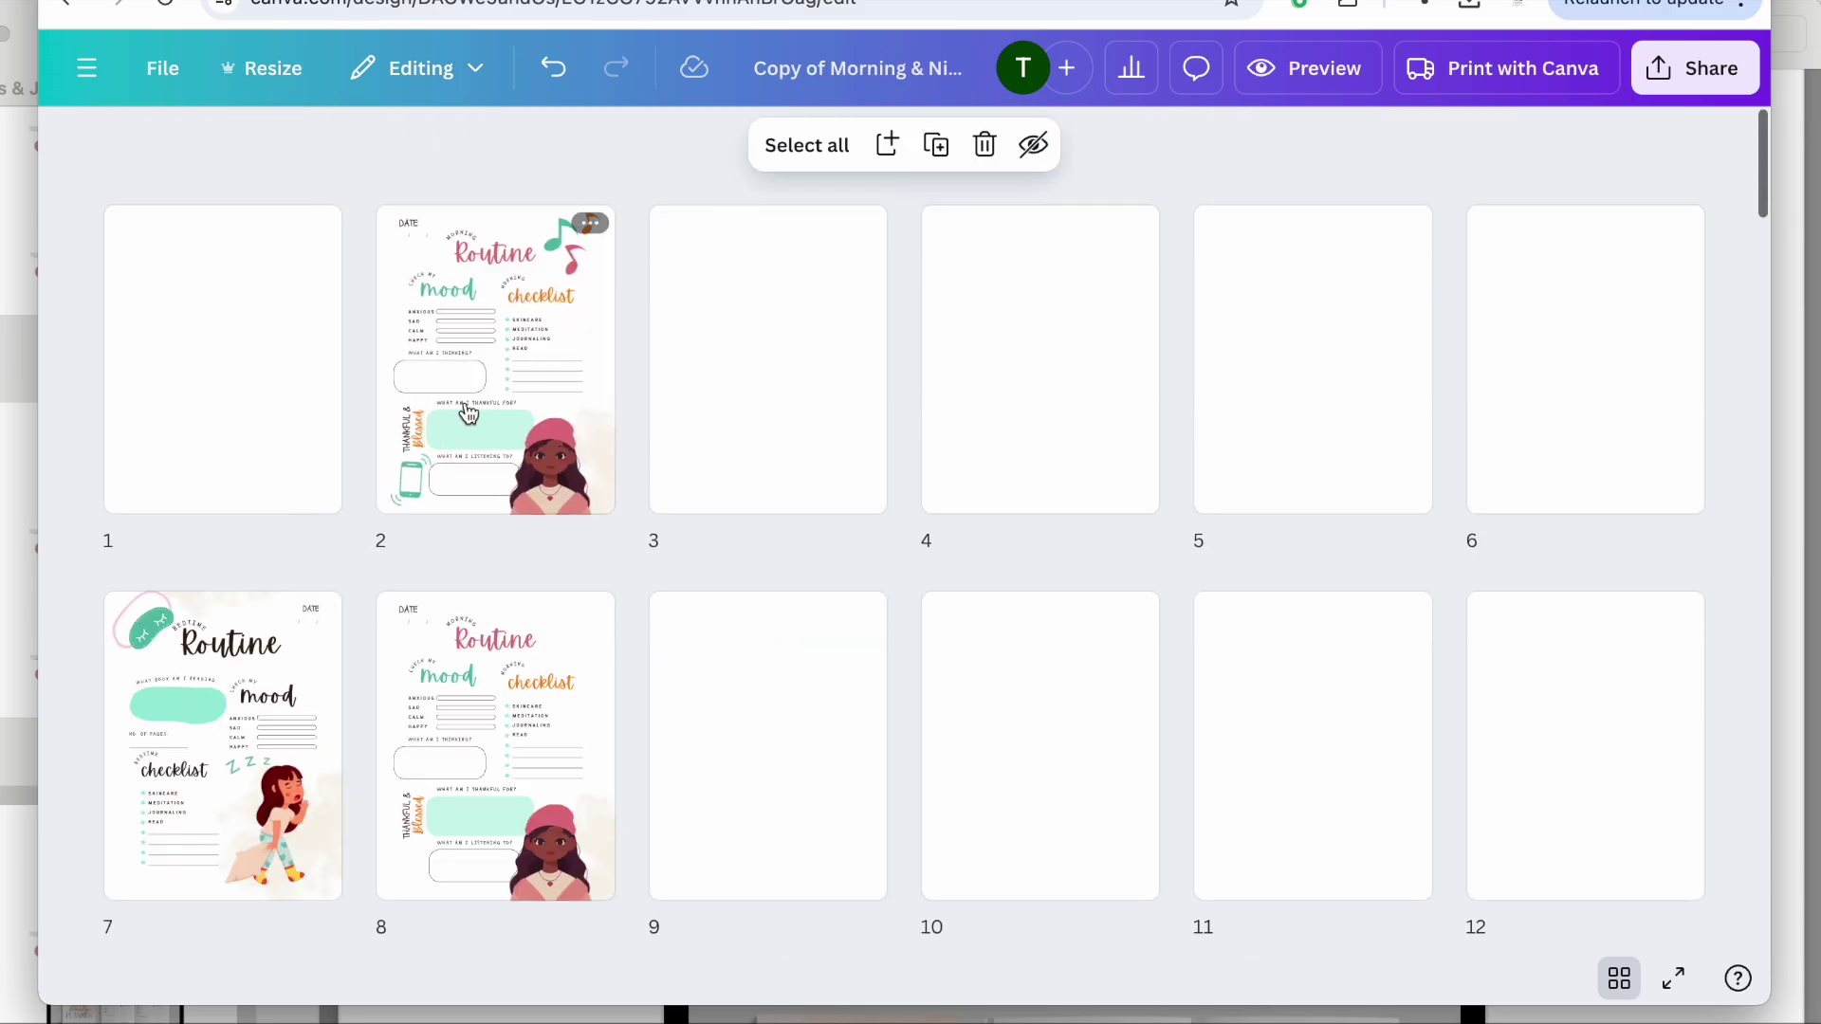
pyautogui.keyDown('shift'); pyautogui.click(495, 397); pyautogui.keyUp('shift')
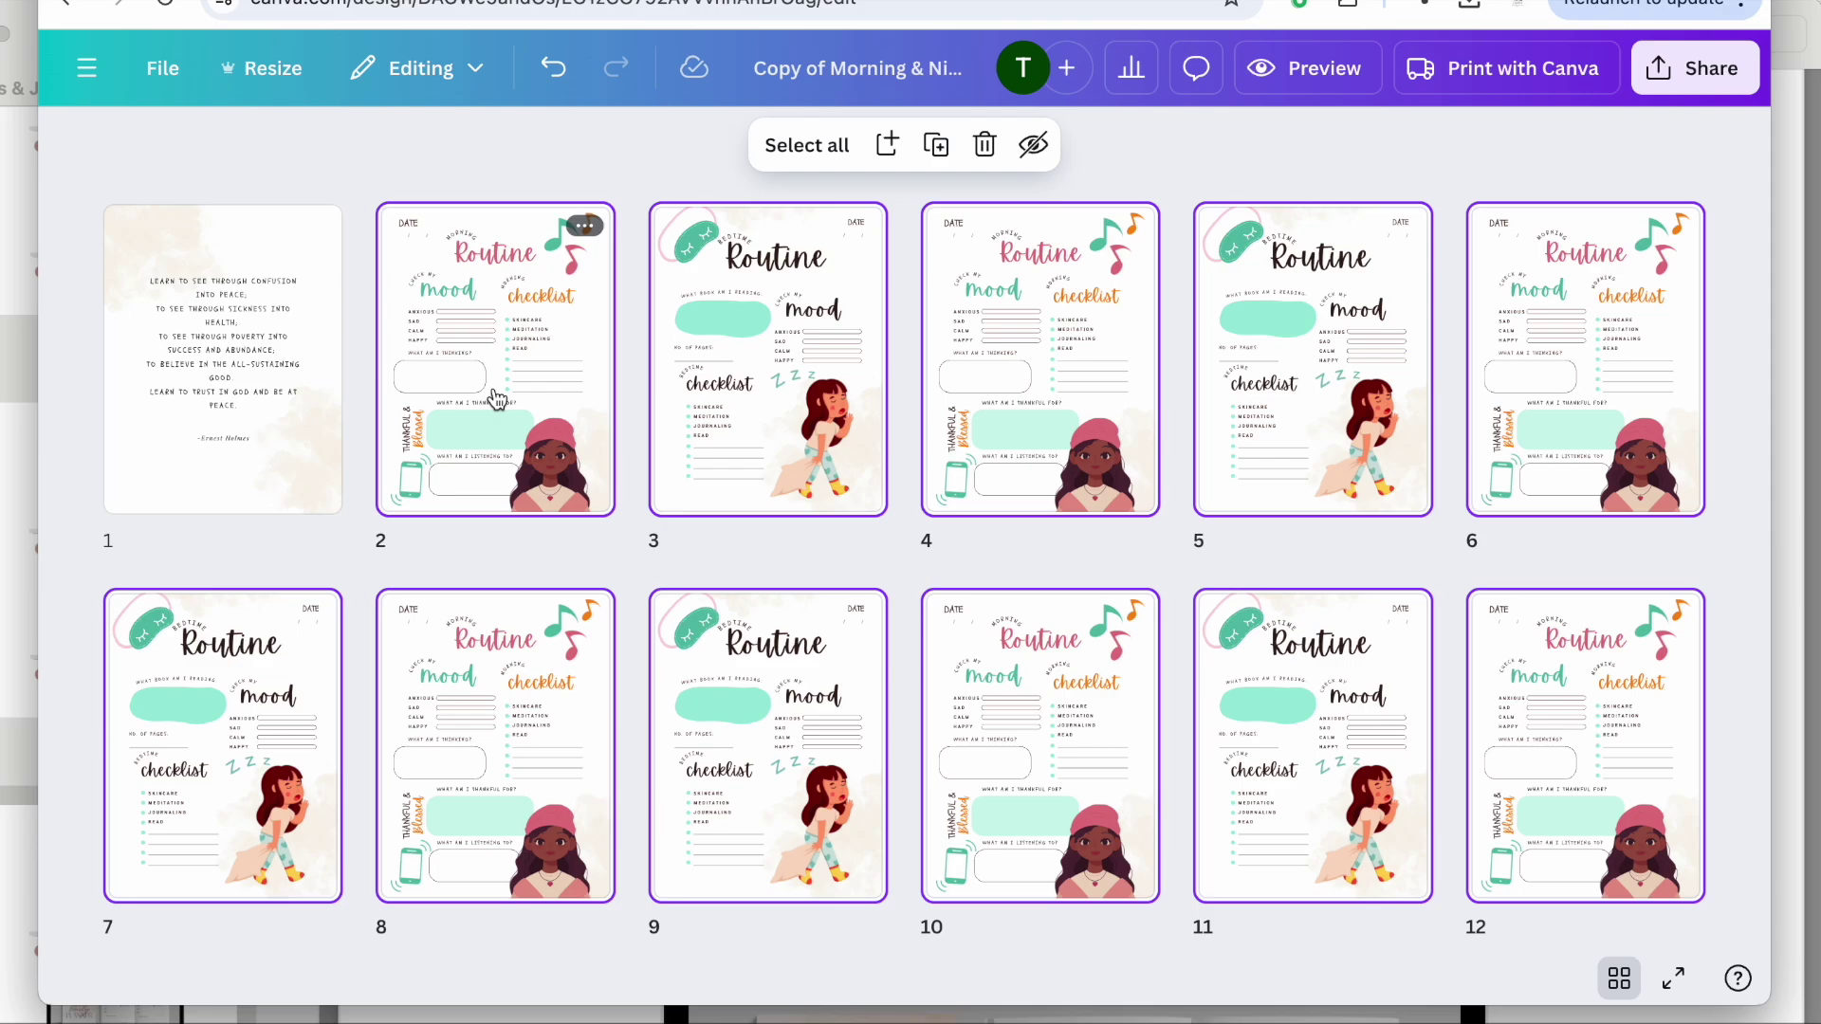
pyautogui.hotkey('ctrl', 'd')
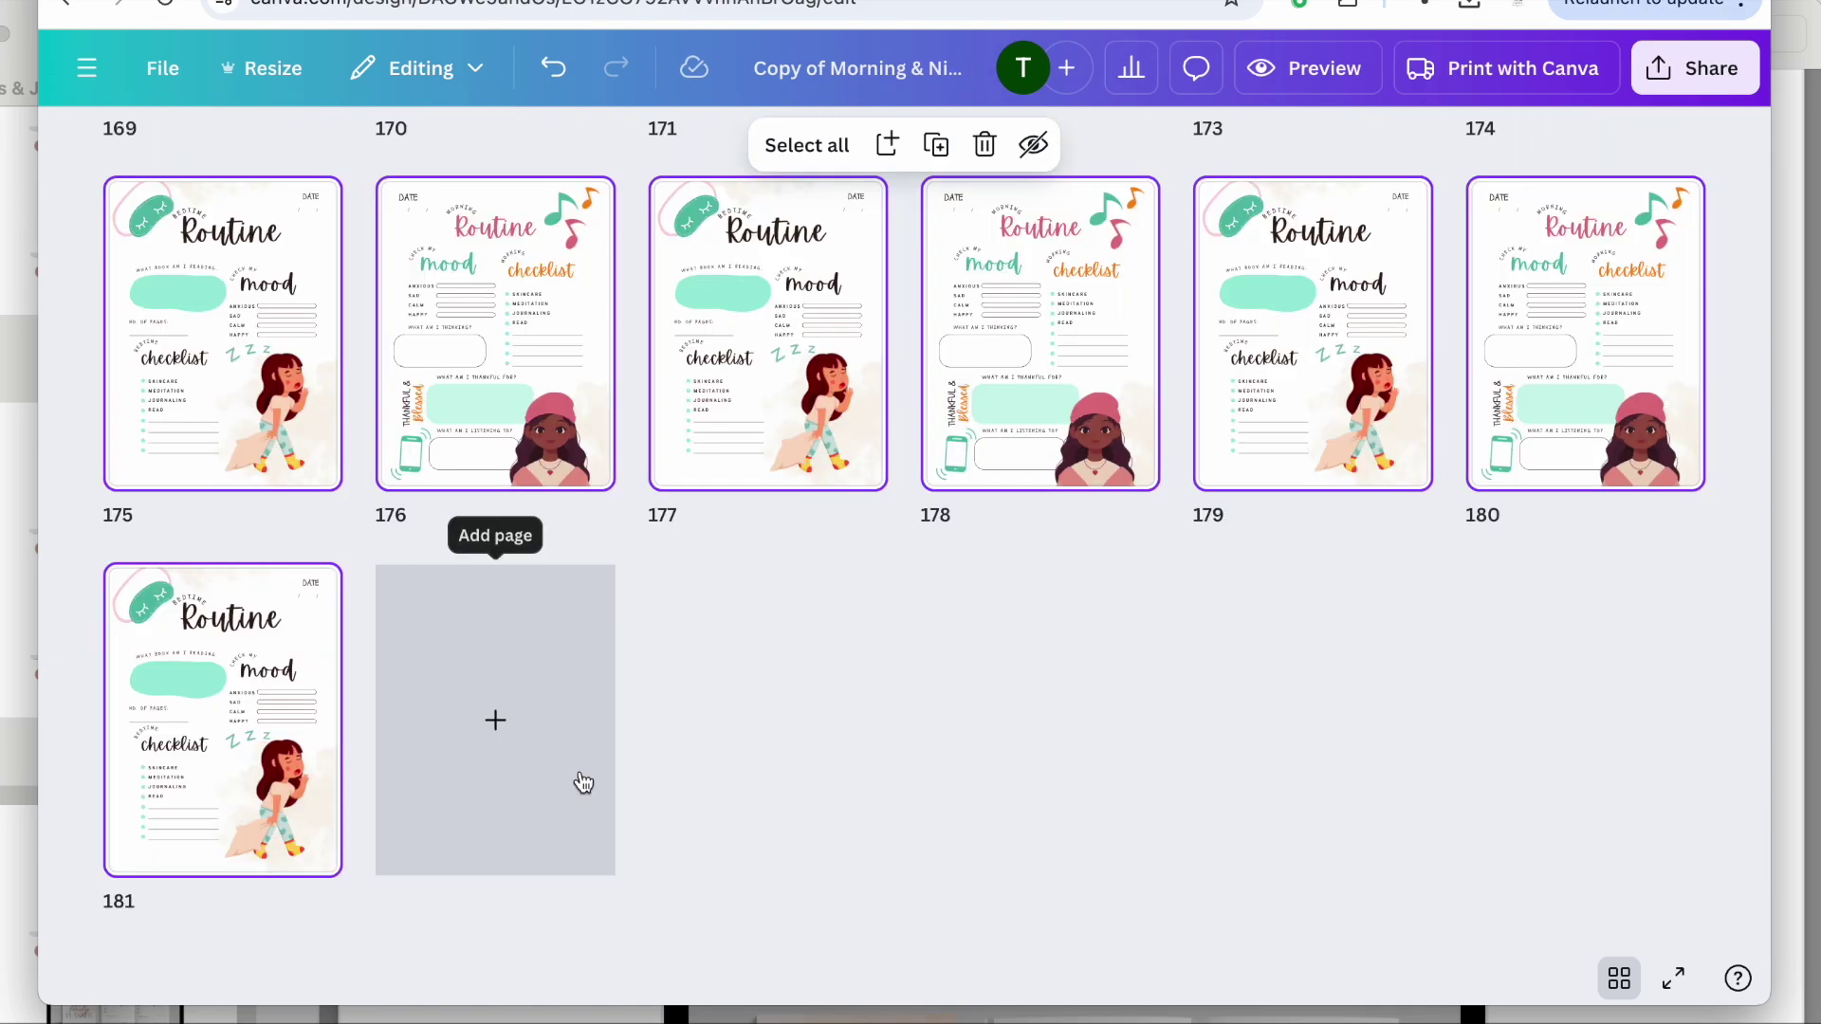
# Scroll the 181-page grid back to the top, then switch to the template PDF in Preview.
pyautogui.click(866, 754)
pyautogui.scroll(20, 865, 755)
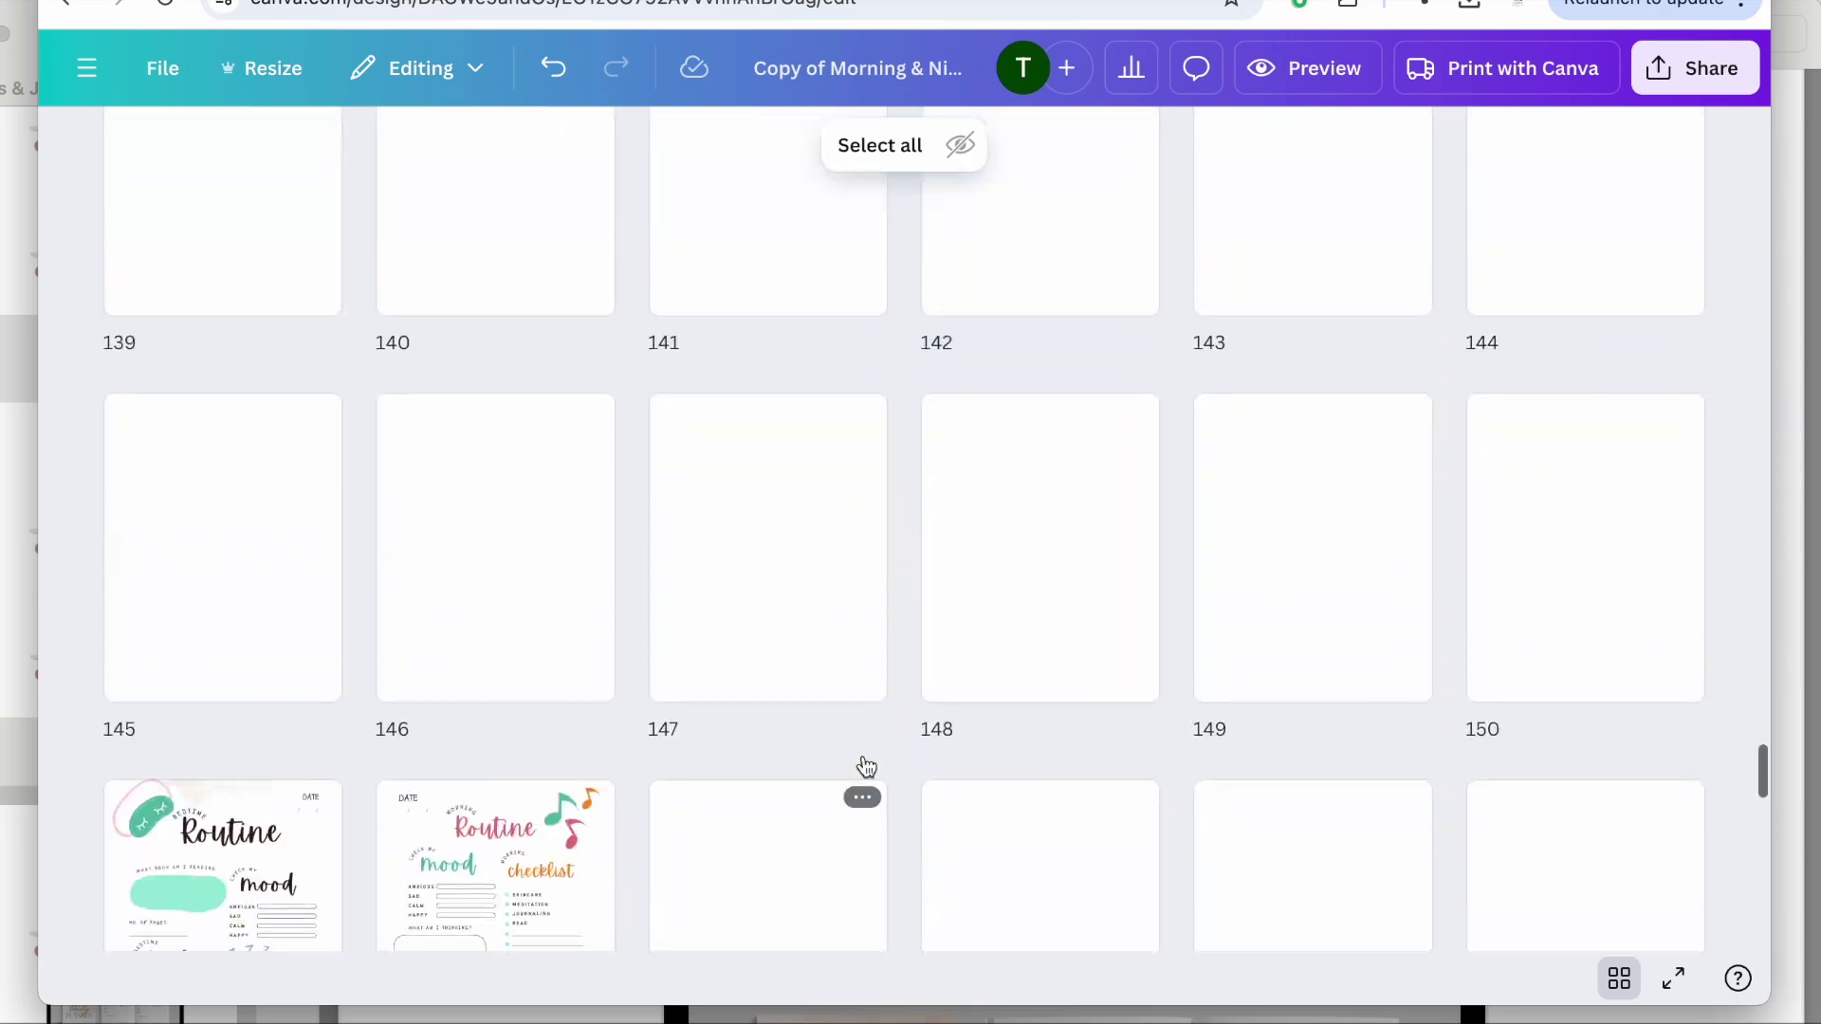
pyautogui.scroll(15, 864, 768)
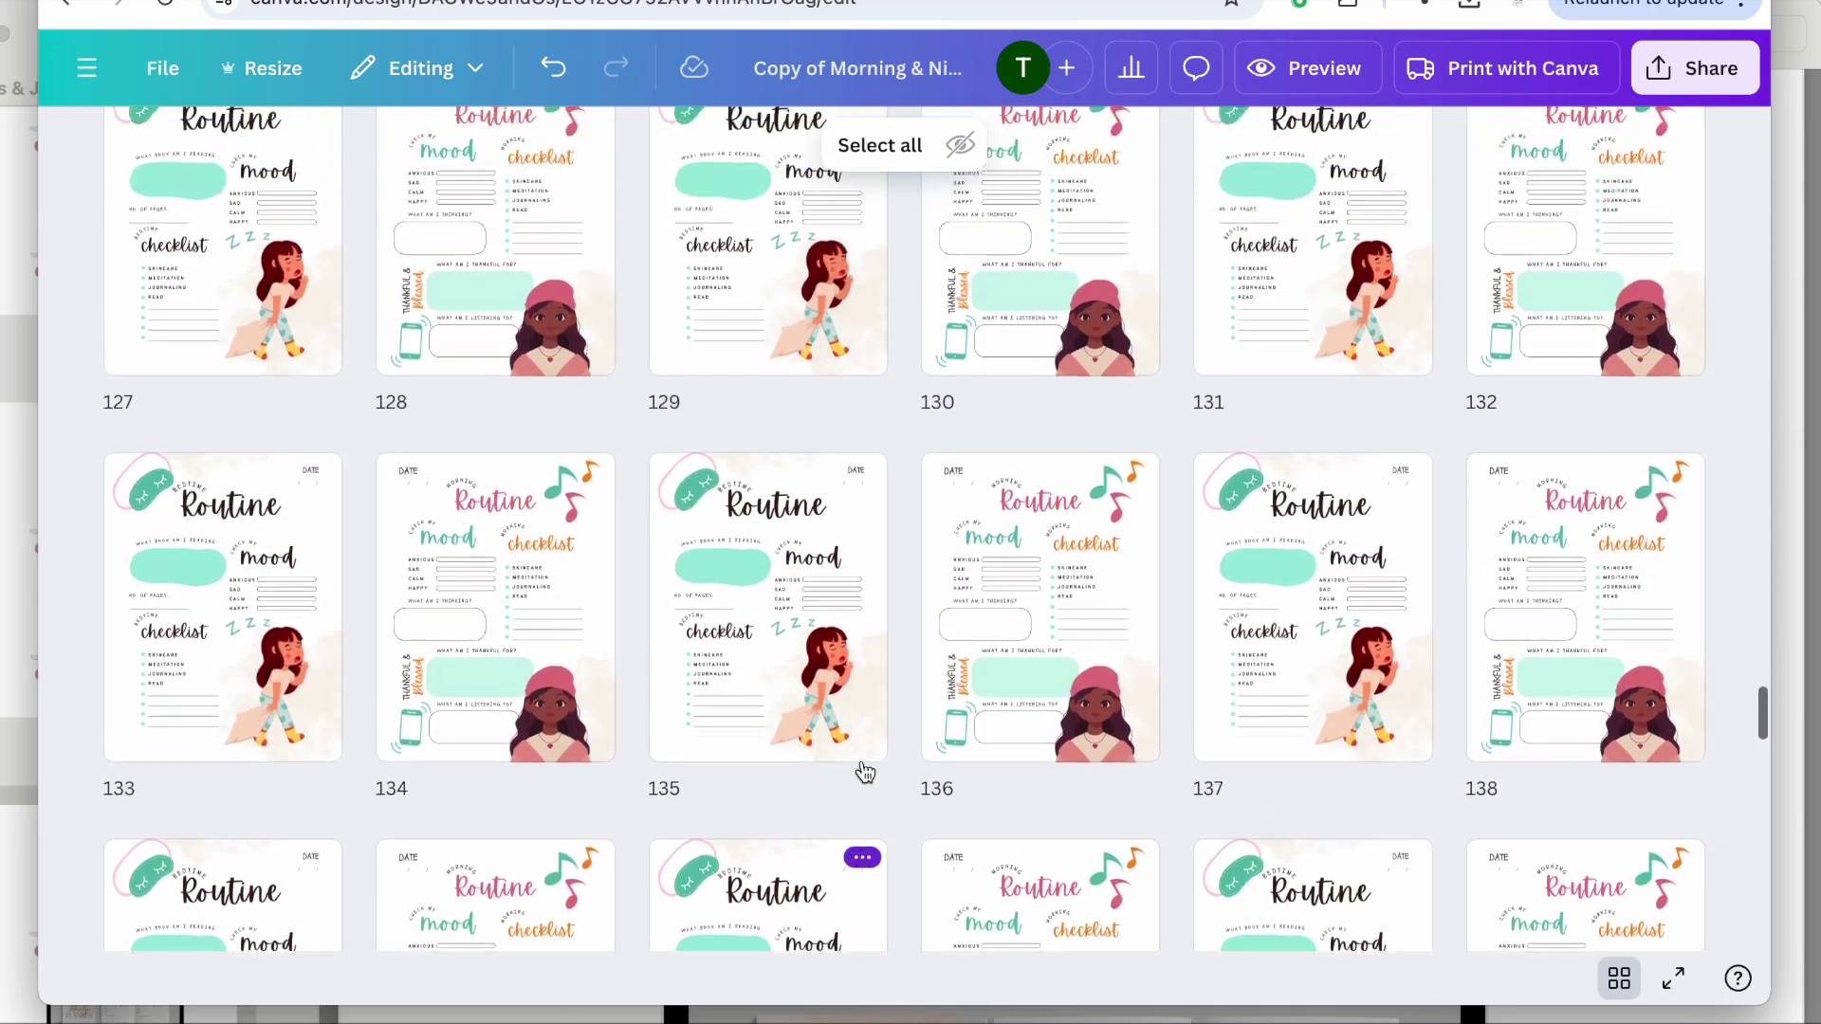
pyautogui.scroll(20, 865, 779)
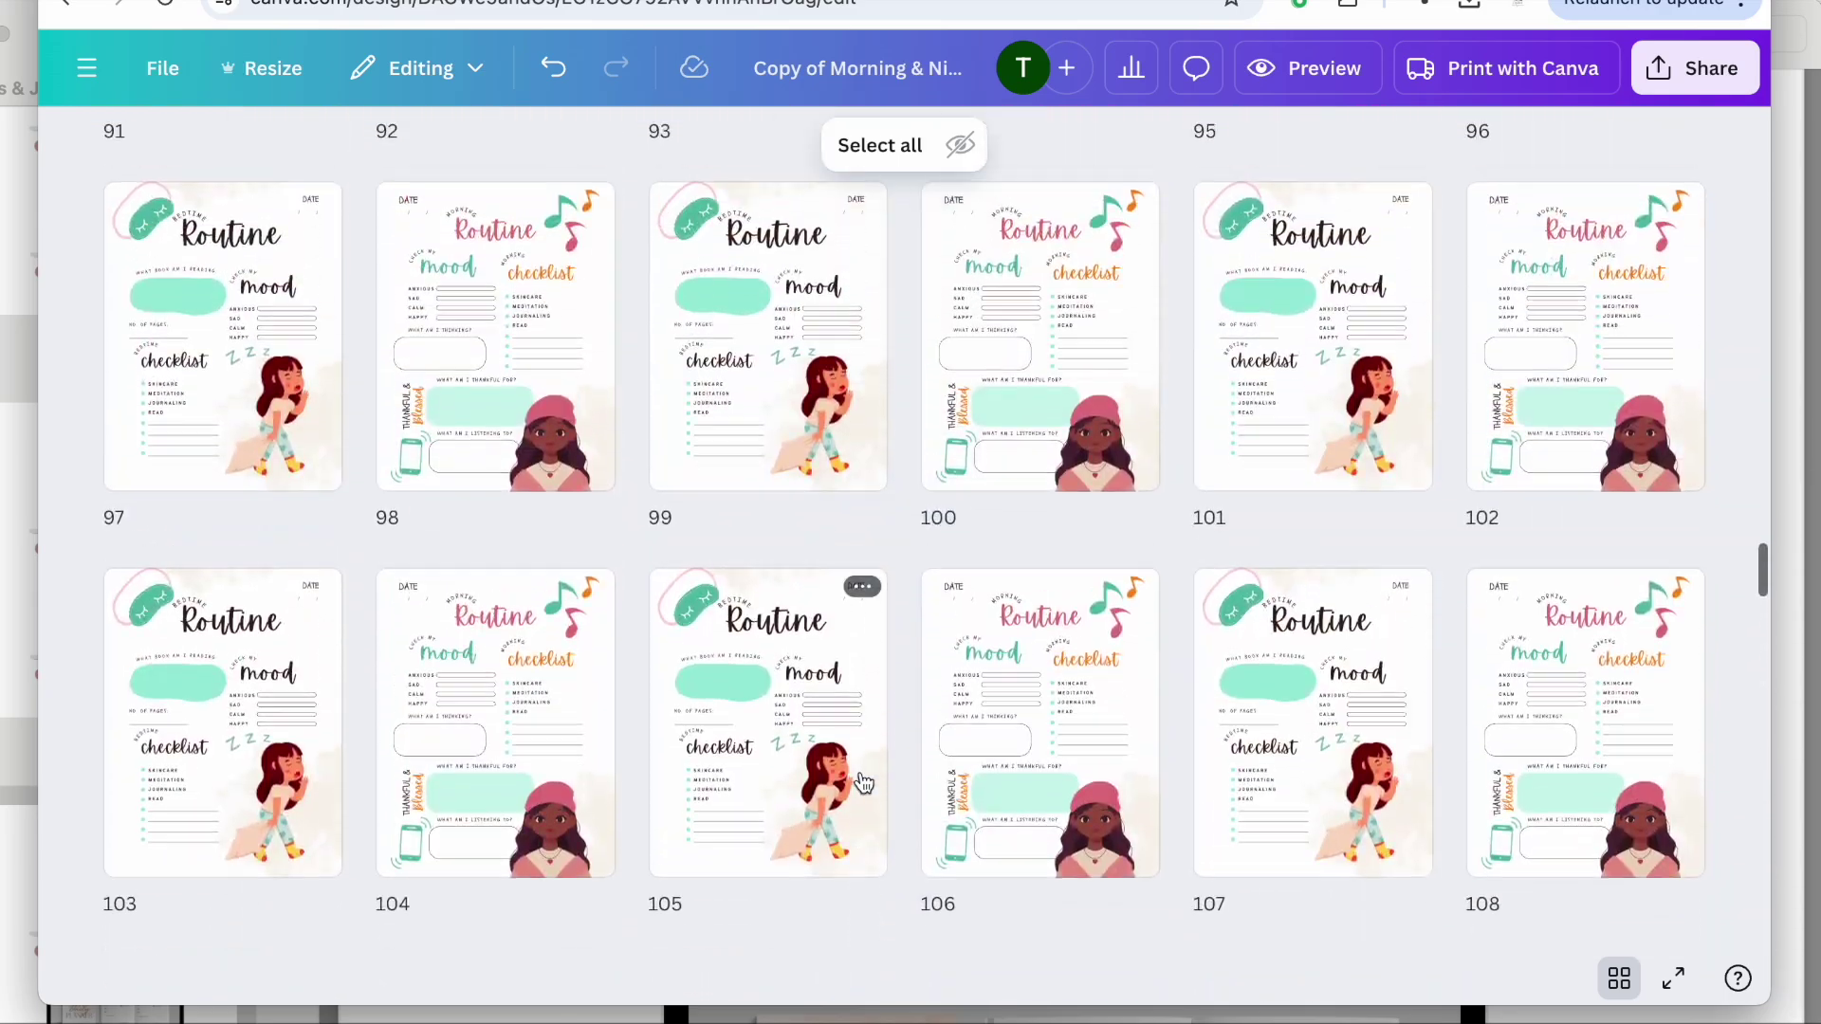
pyautogui.scroll(15, 862, 790)
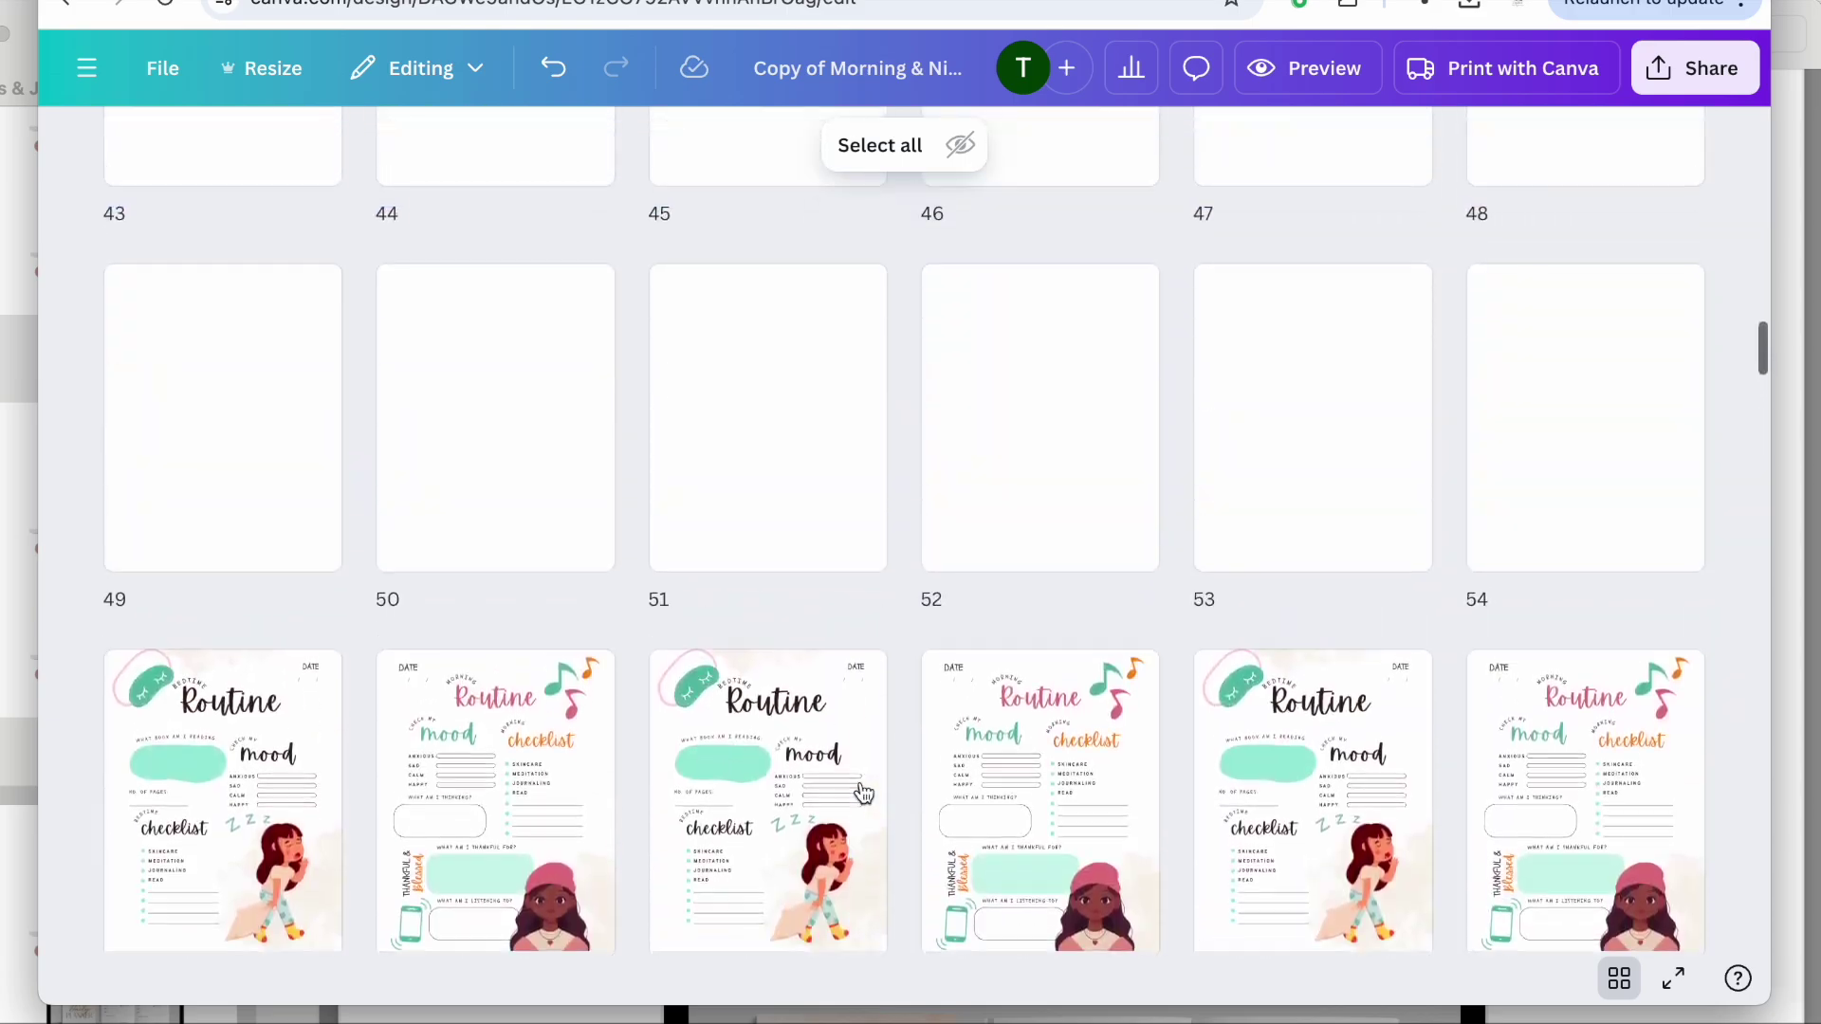
pyautogui.scroll(15, 863, 792)
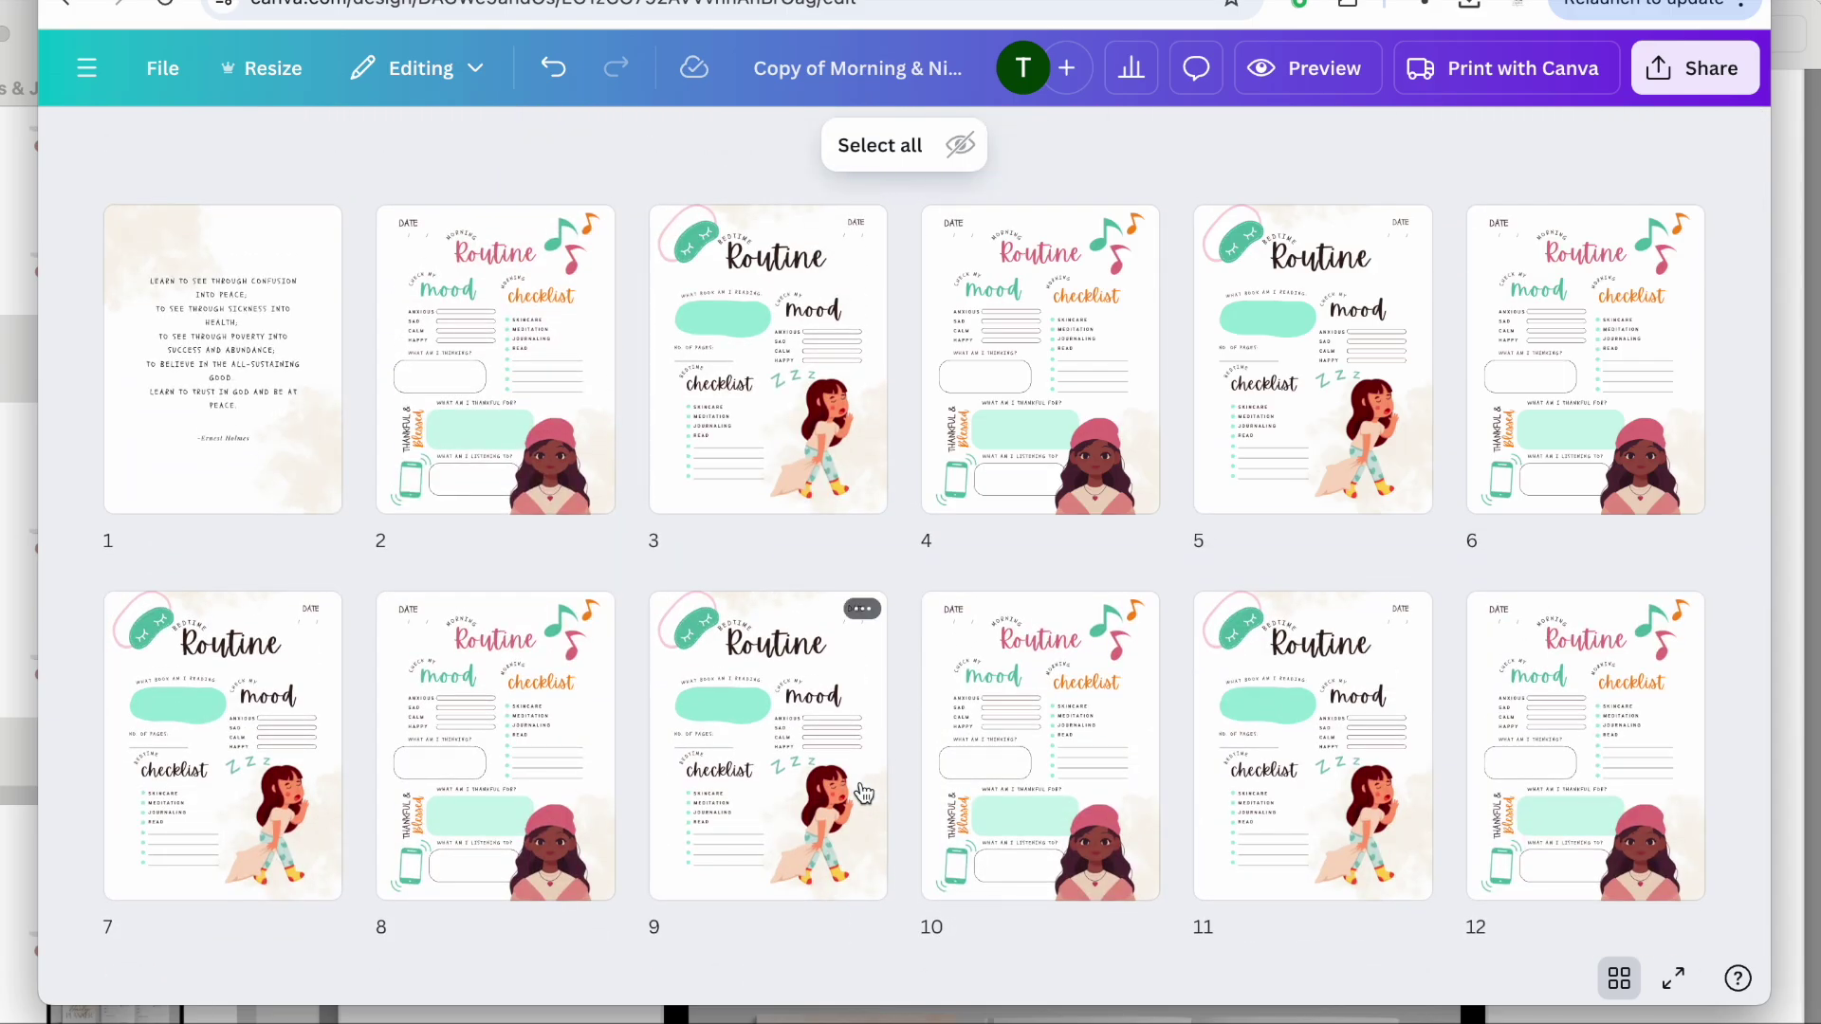
pyautogui.scroll(-1, 863, 792)
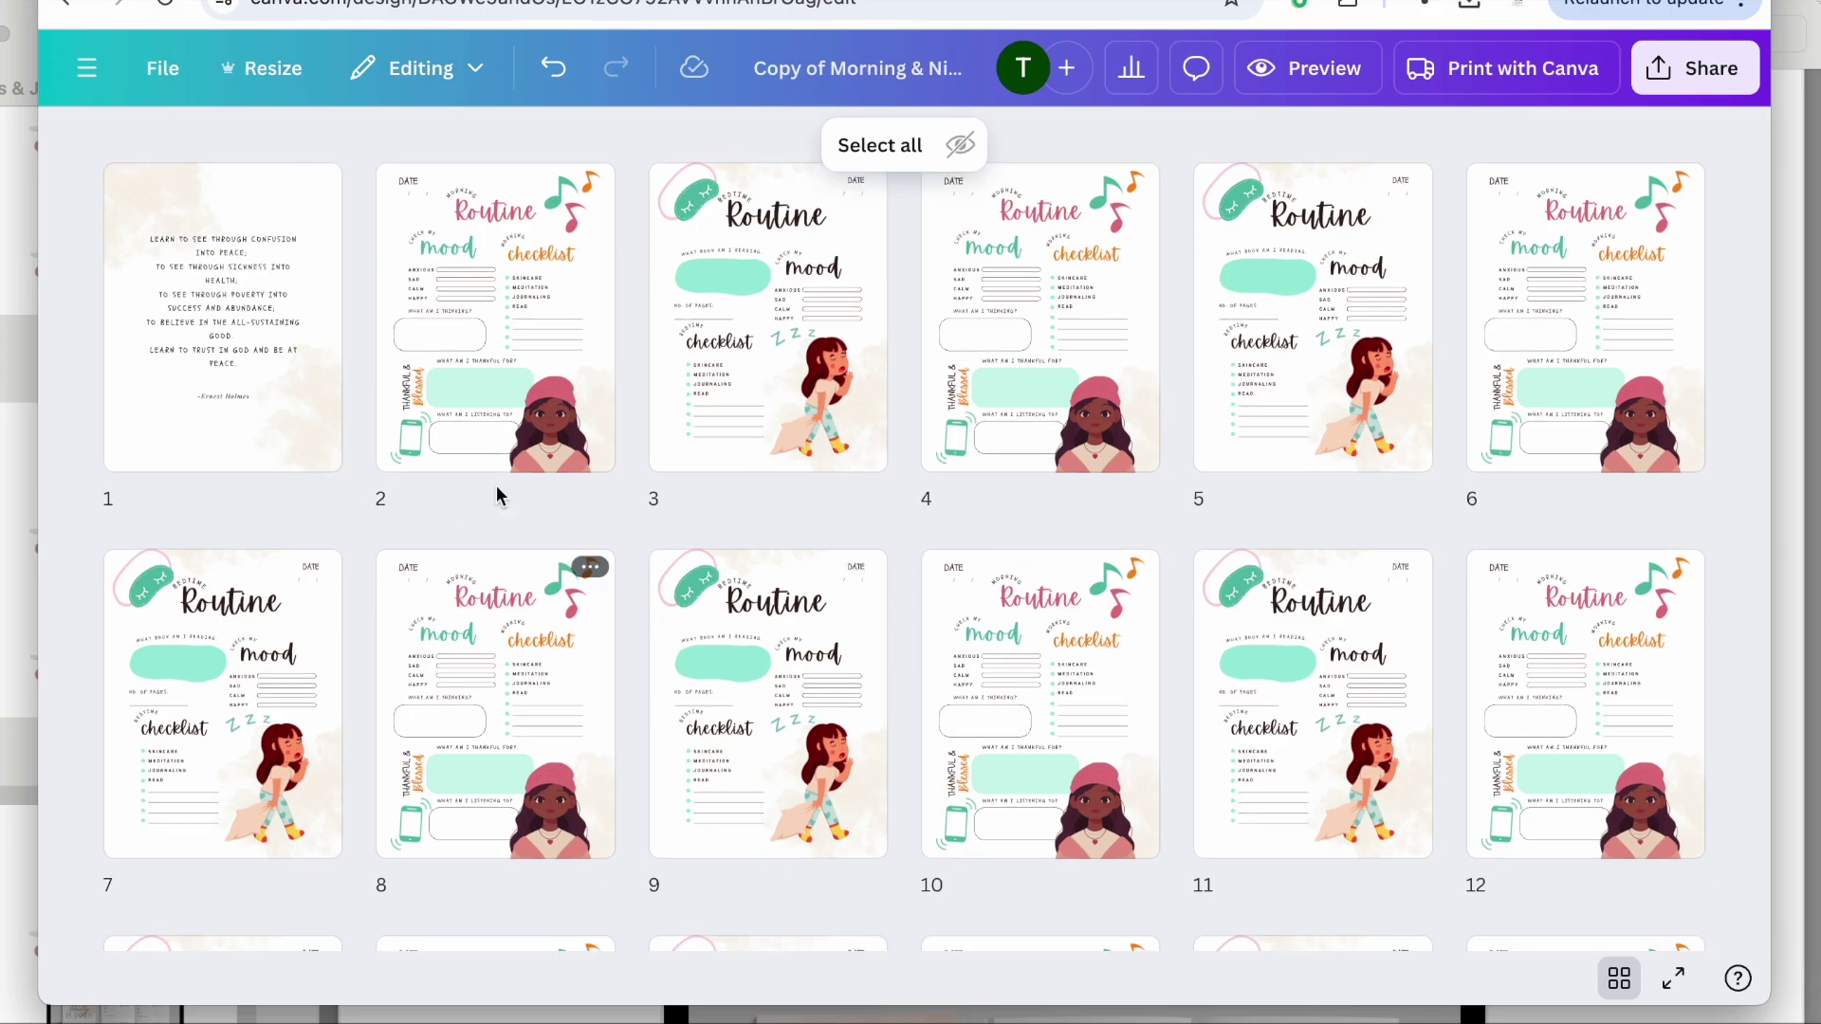
pyautogui.press('super+Tab')
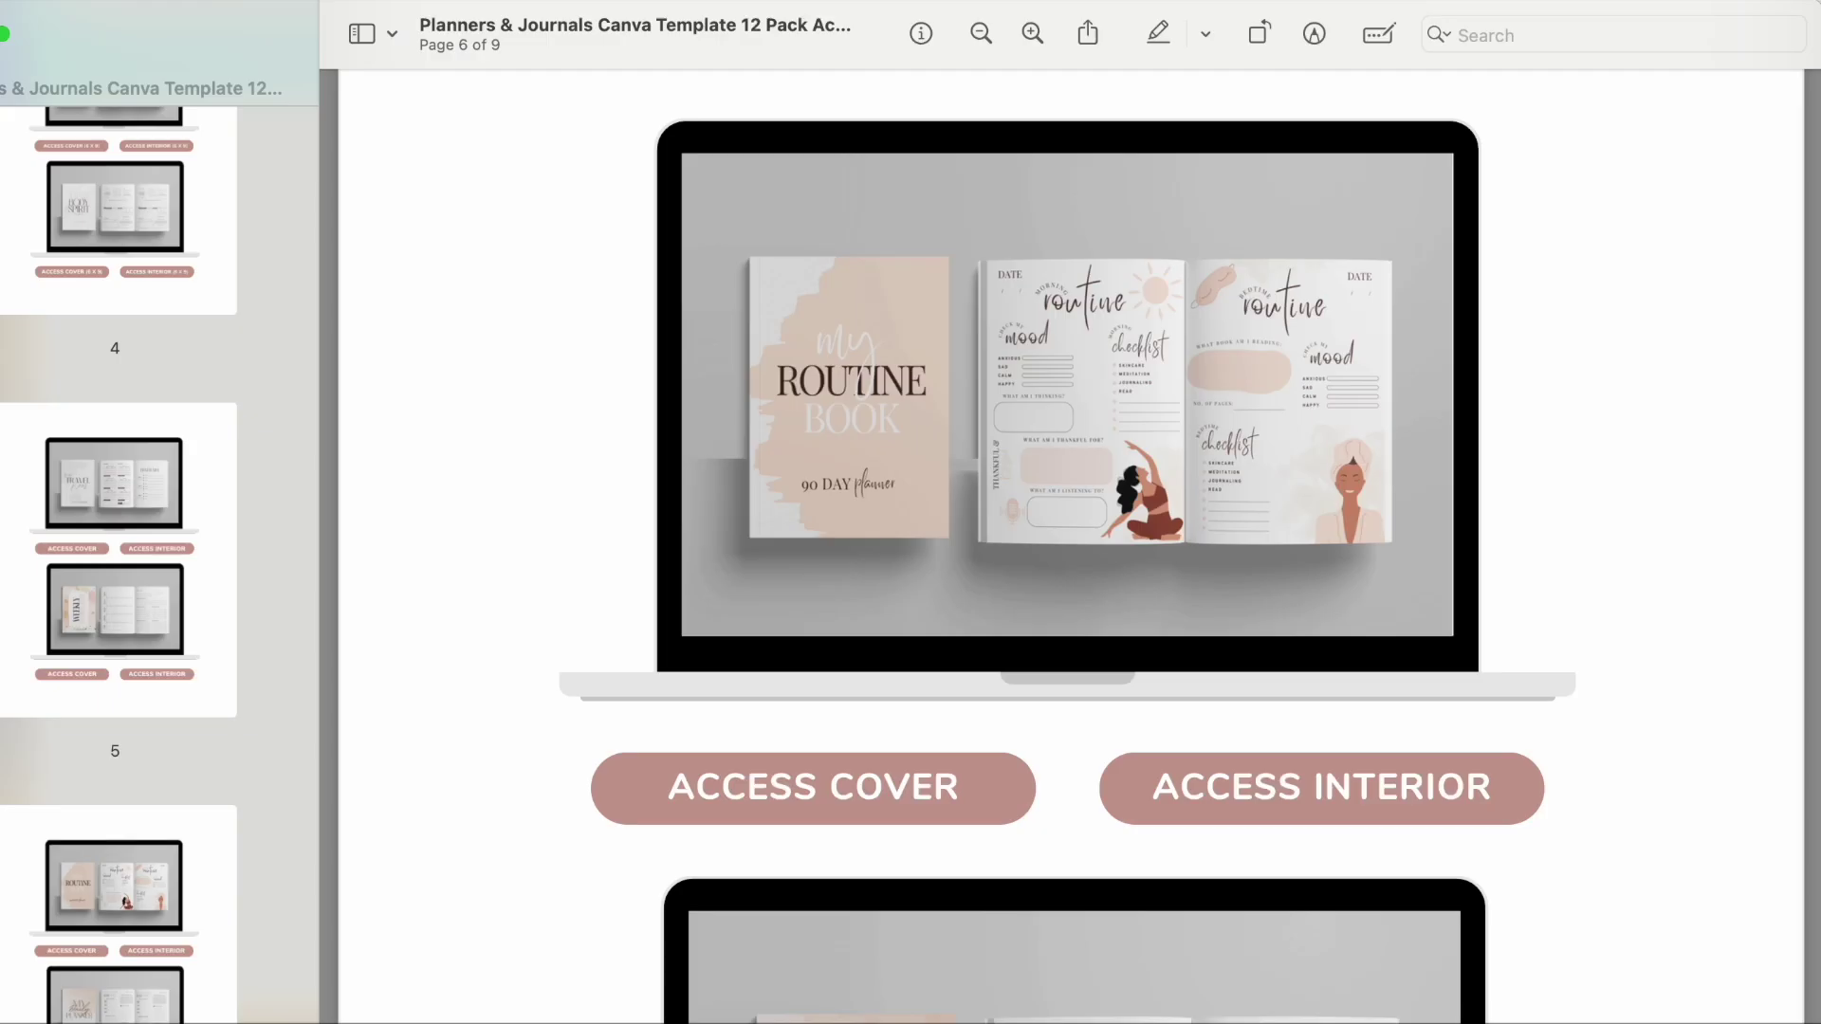
# Follow page 6's ACCESS INTERIOR link and open it in Google Chrome.
pyautogui.click(1262, 796)
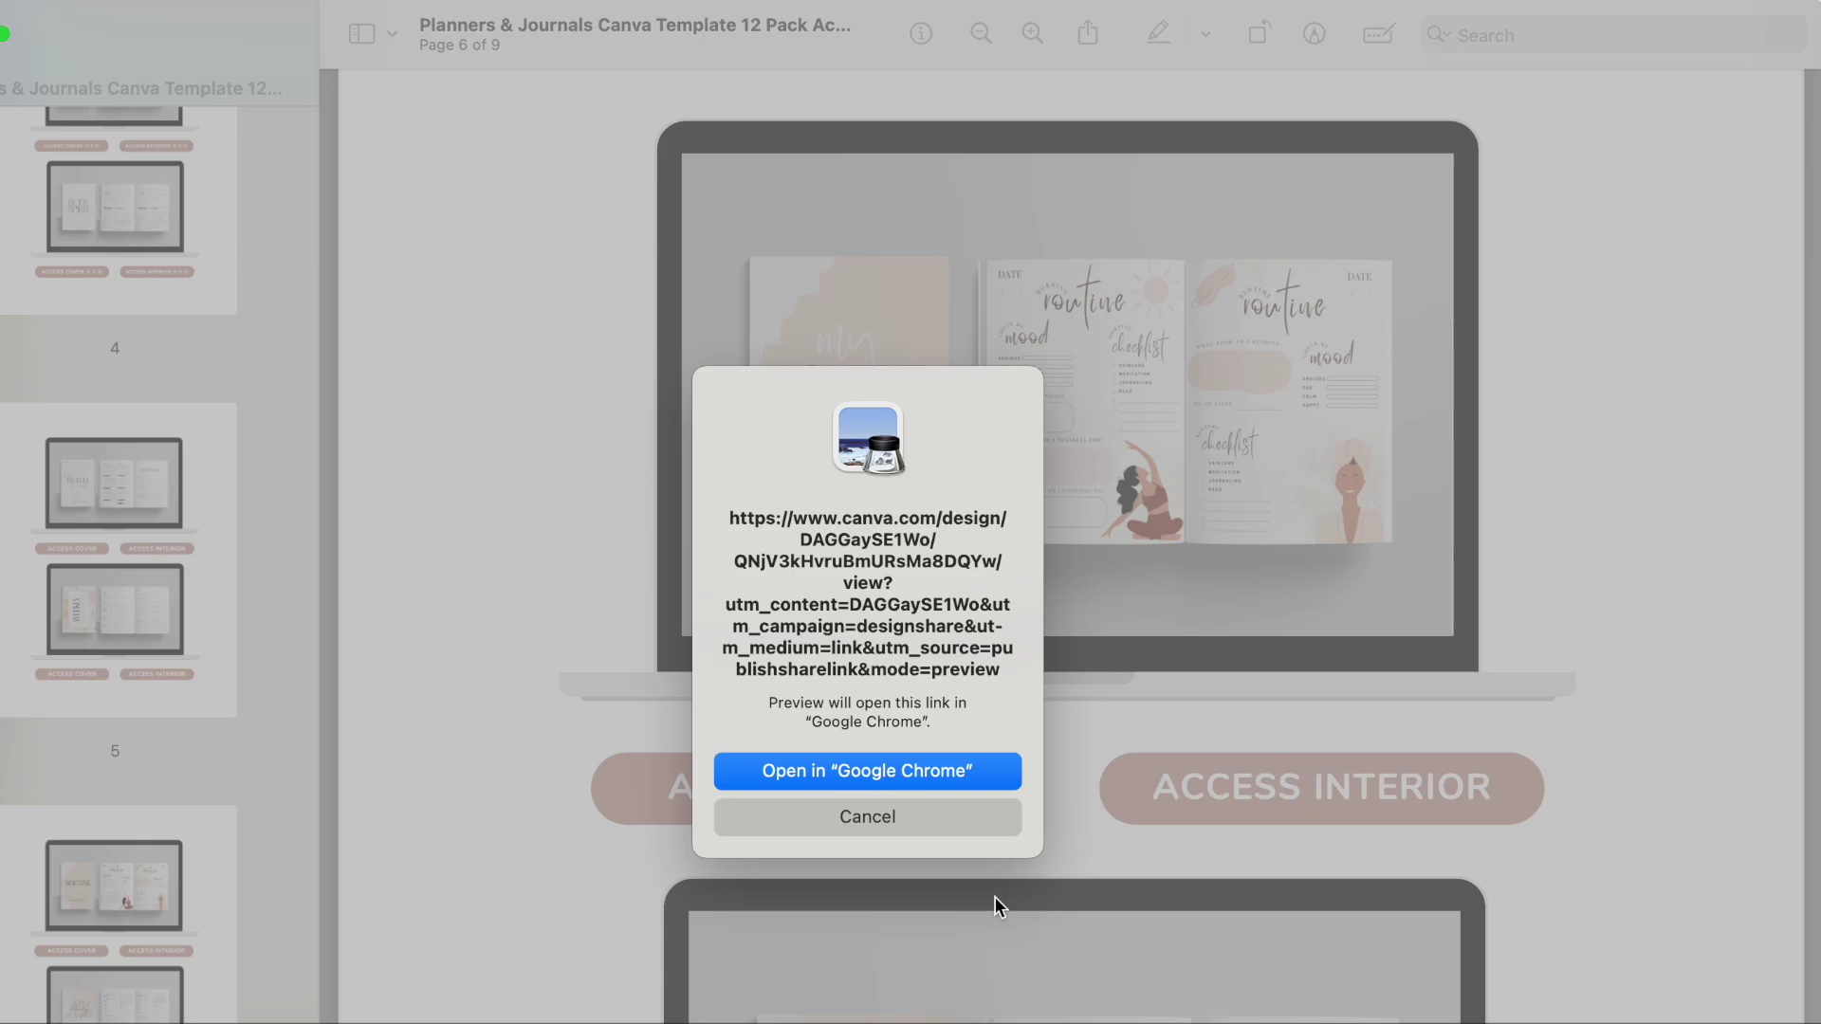
pyautogui.click(908, 770)
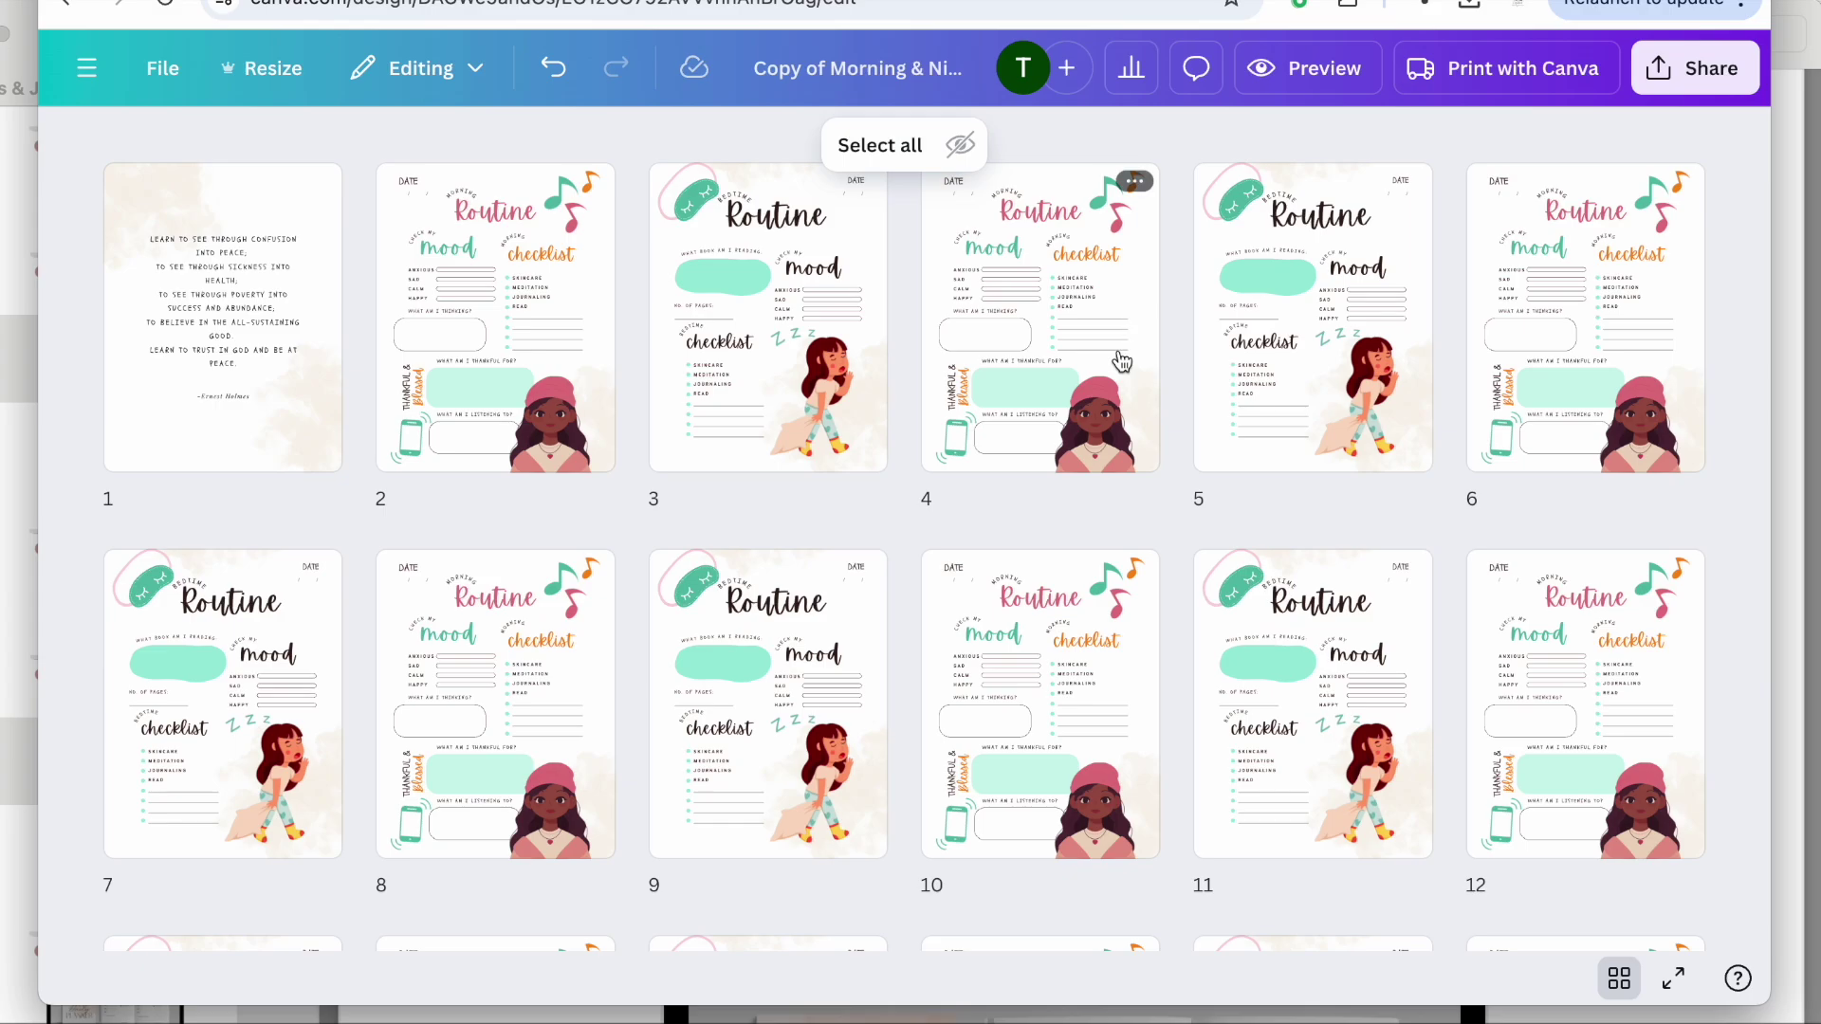
# Open the quote page (page 1) in the editor.
pyautogui.click(249, 344)
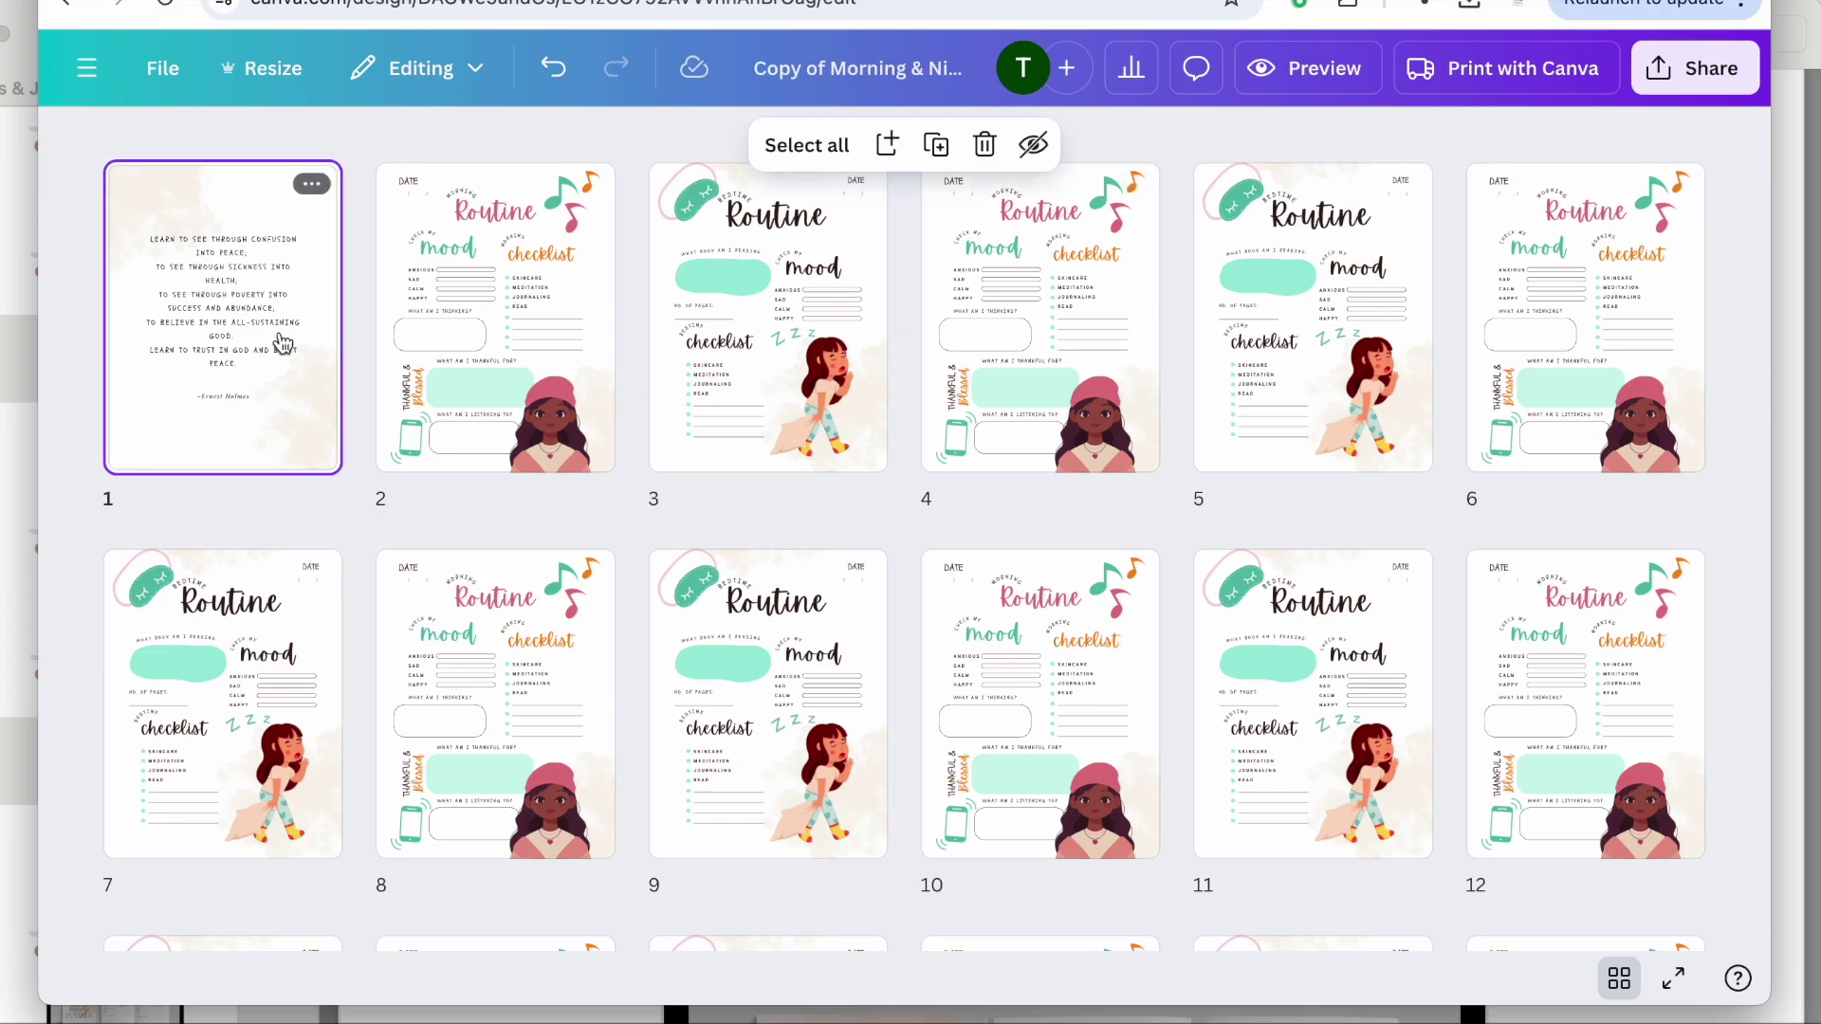
pyautogui.doubleClick(280, 351)
pyautogui.click(817, 549)
pyautogui.scroll(-3, 820, 583)
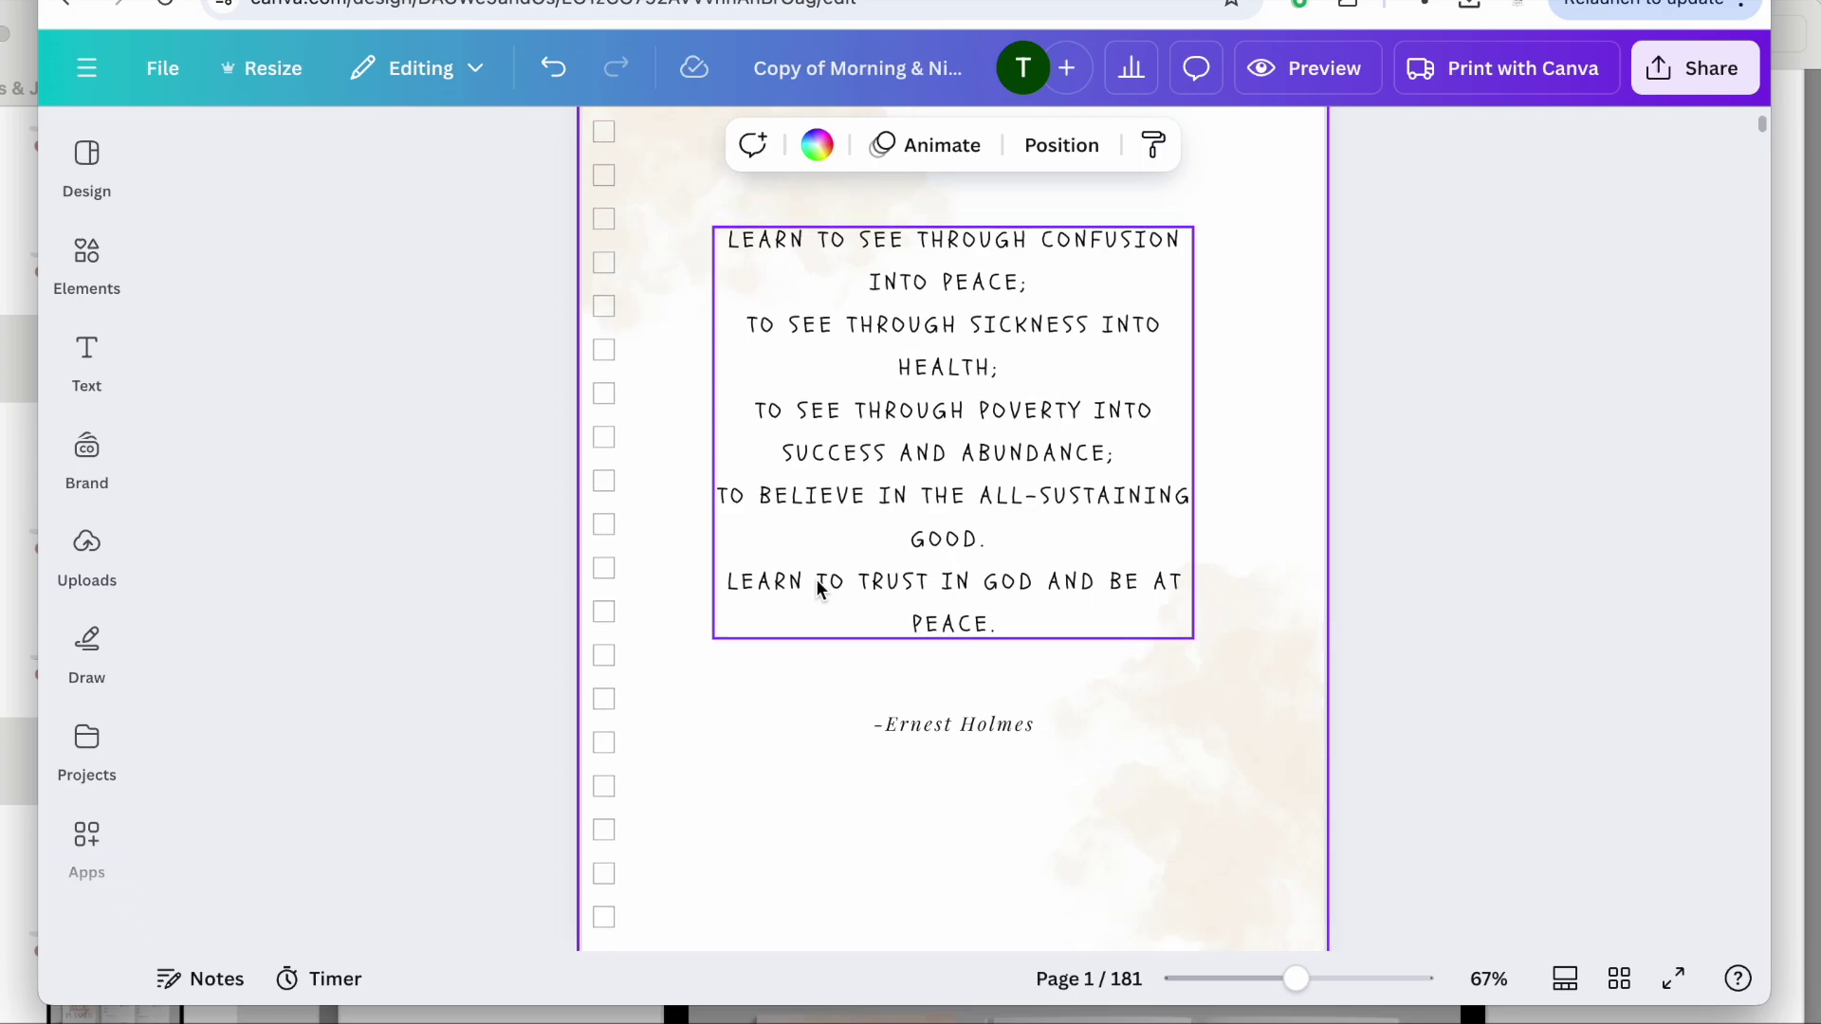
pyautogui.scroll(5, 1043, 631)
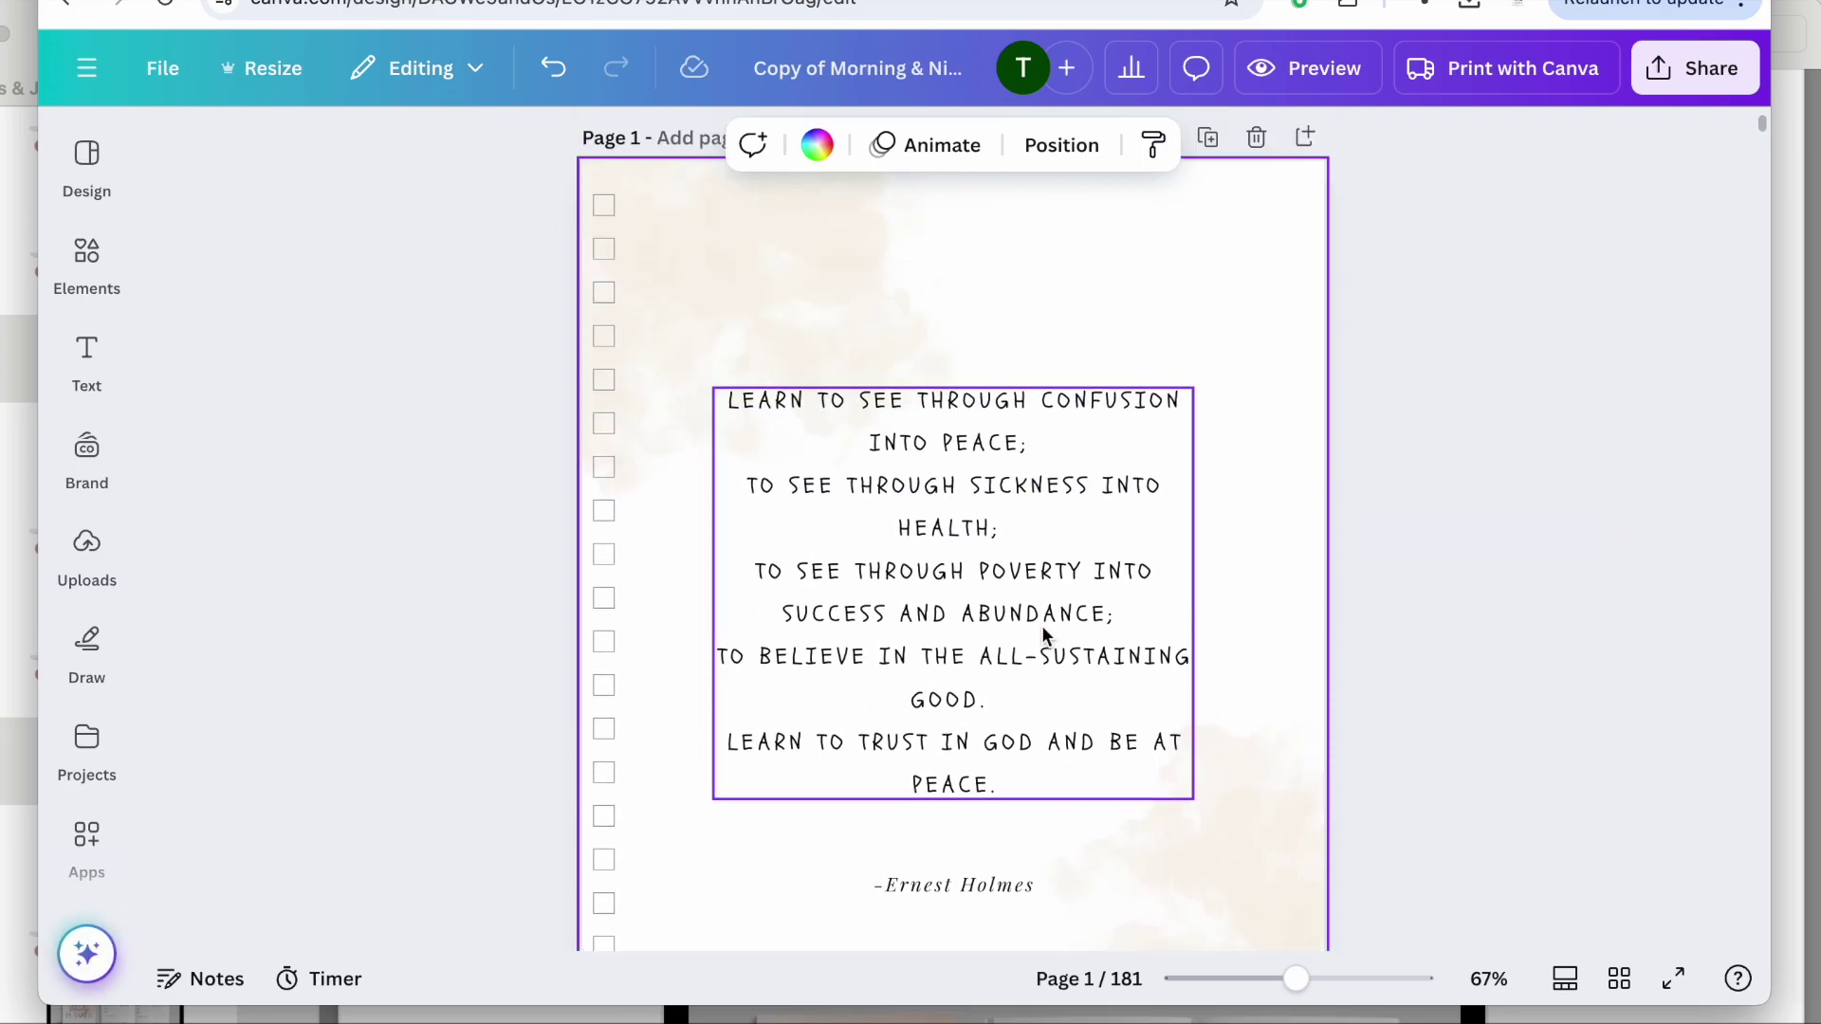
pyautogui.click(903, 317)
# Search the graphics library for 'drawing', then for 'doodles'.
pyautogui.click(86, 450)
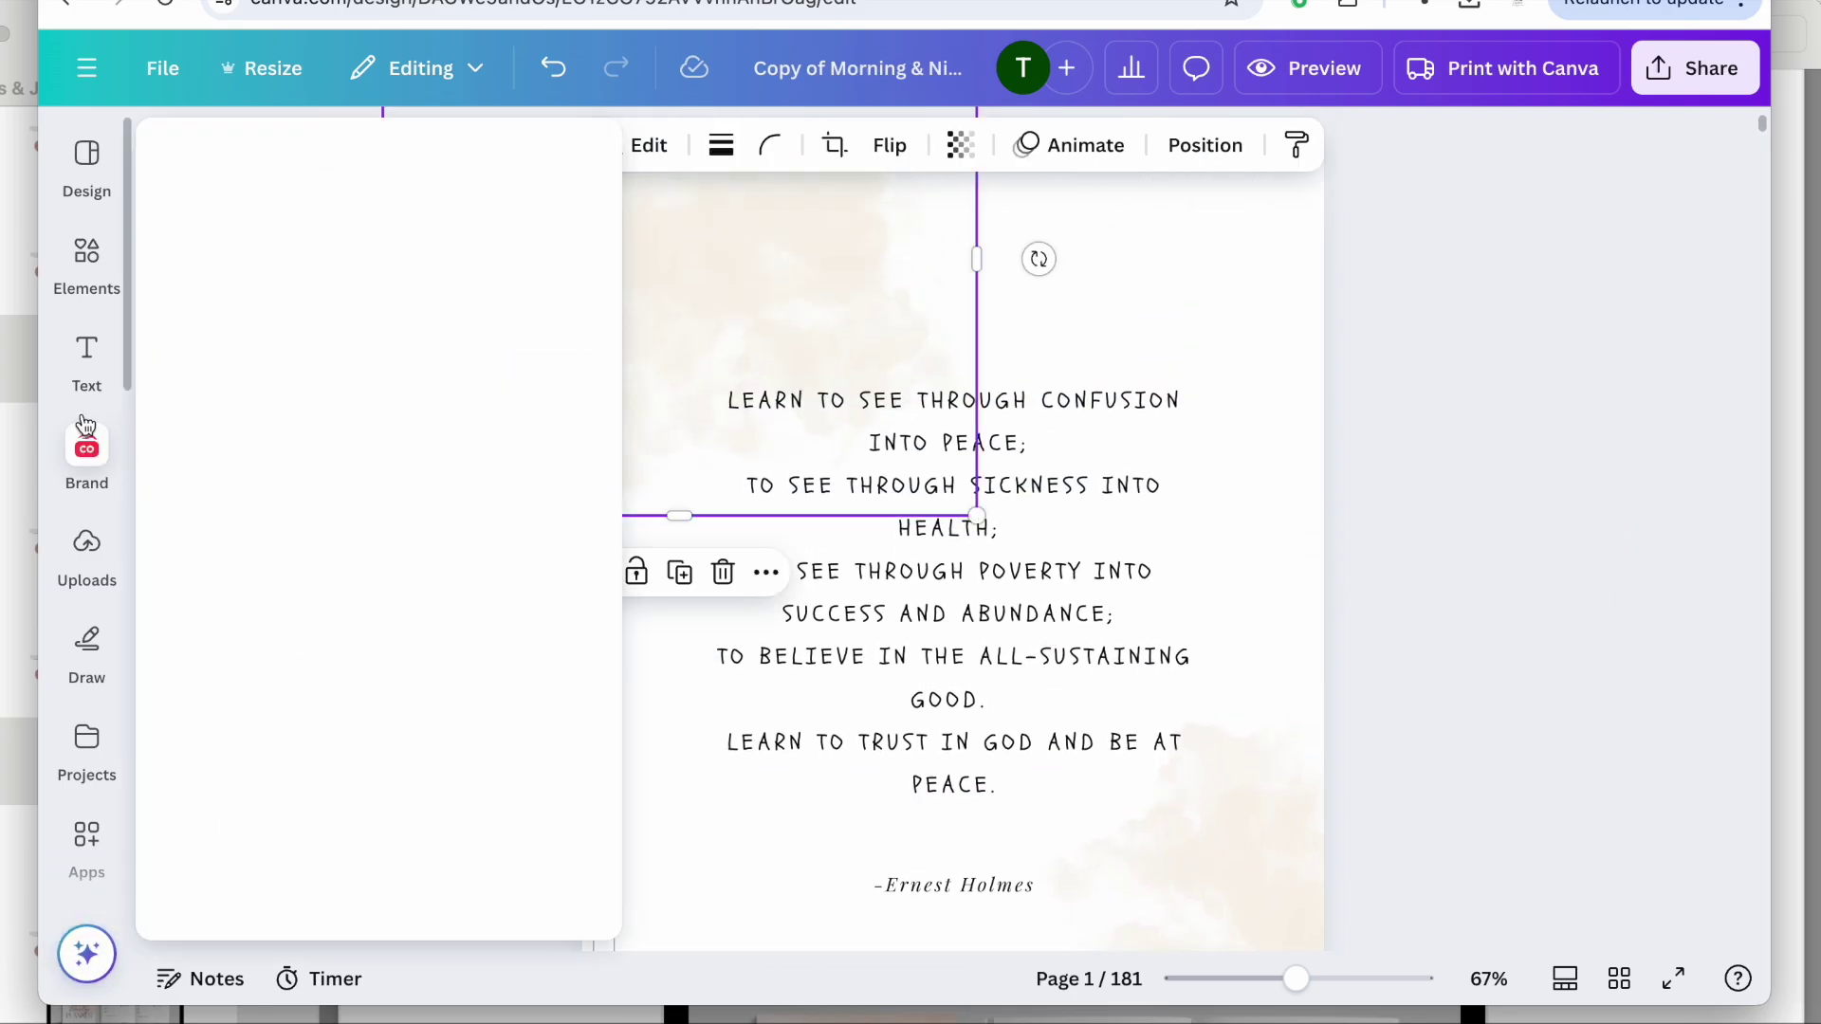
pyautogui.click(94, 285)
pyautogui.click(213, 142)
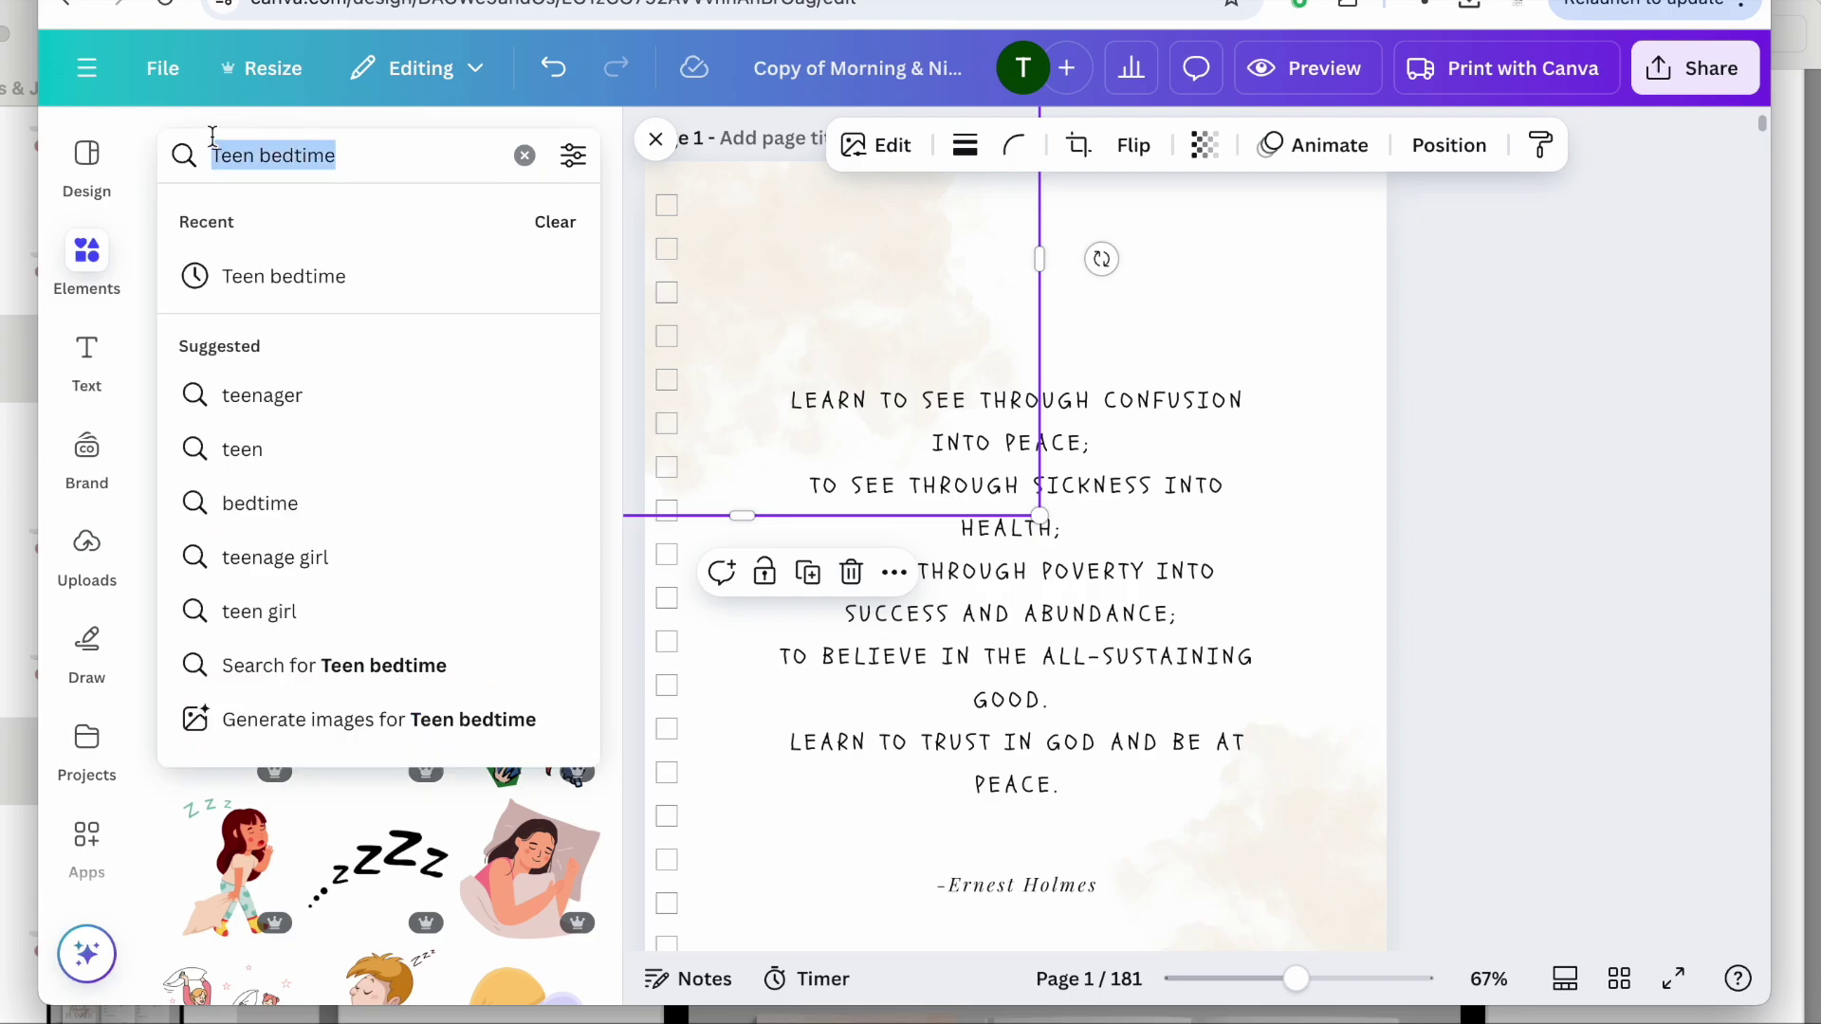
pyautogui.write('drw')
pyautogui.press('BackSpace')
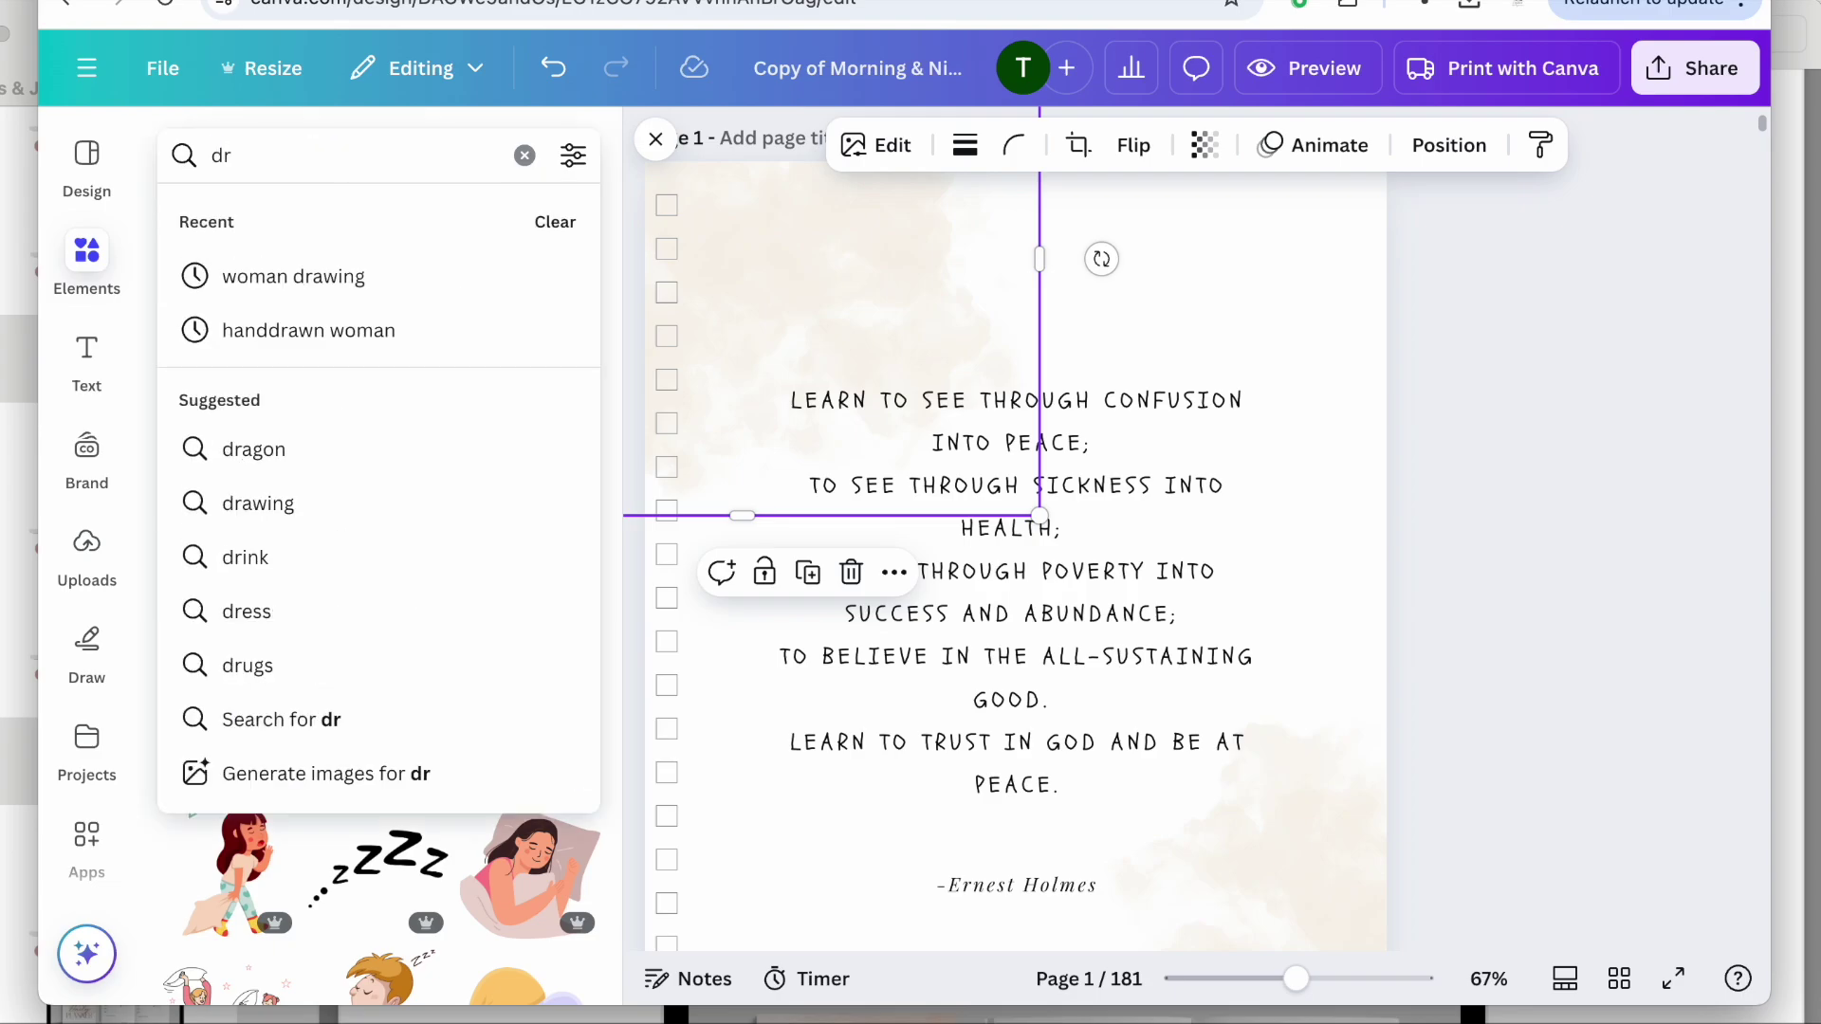
pyautogui.write('awing')
pyautogui.press('Return')
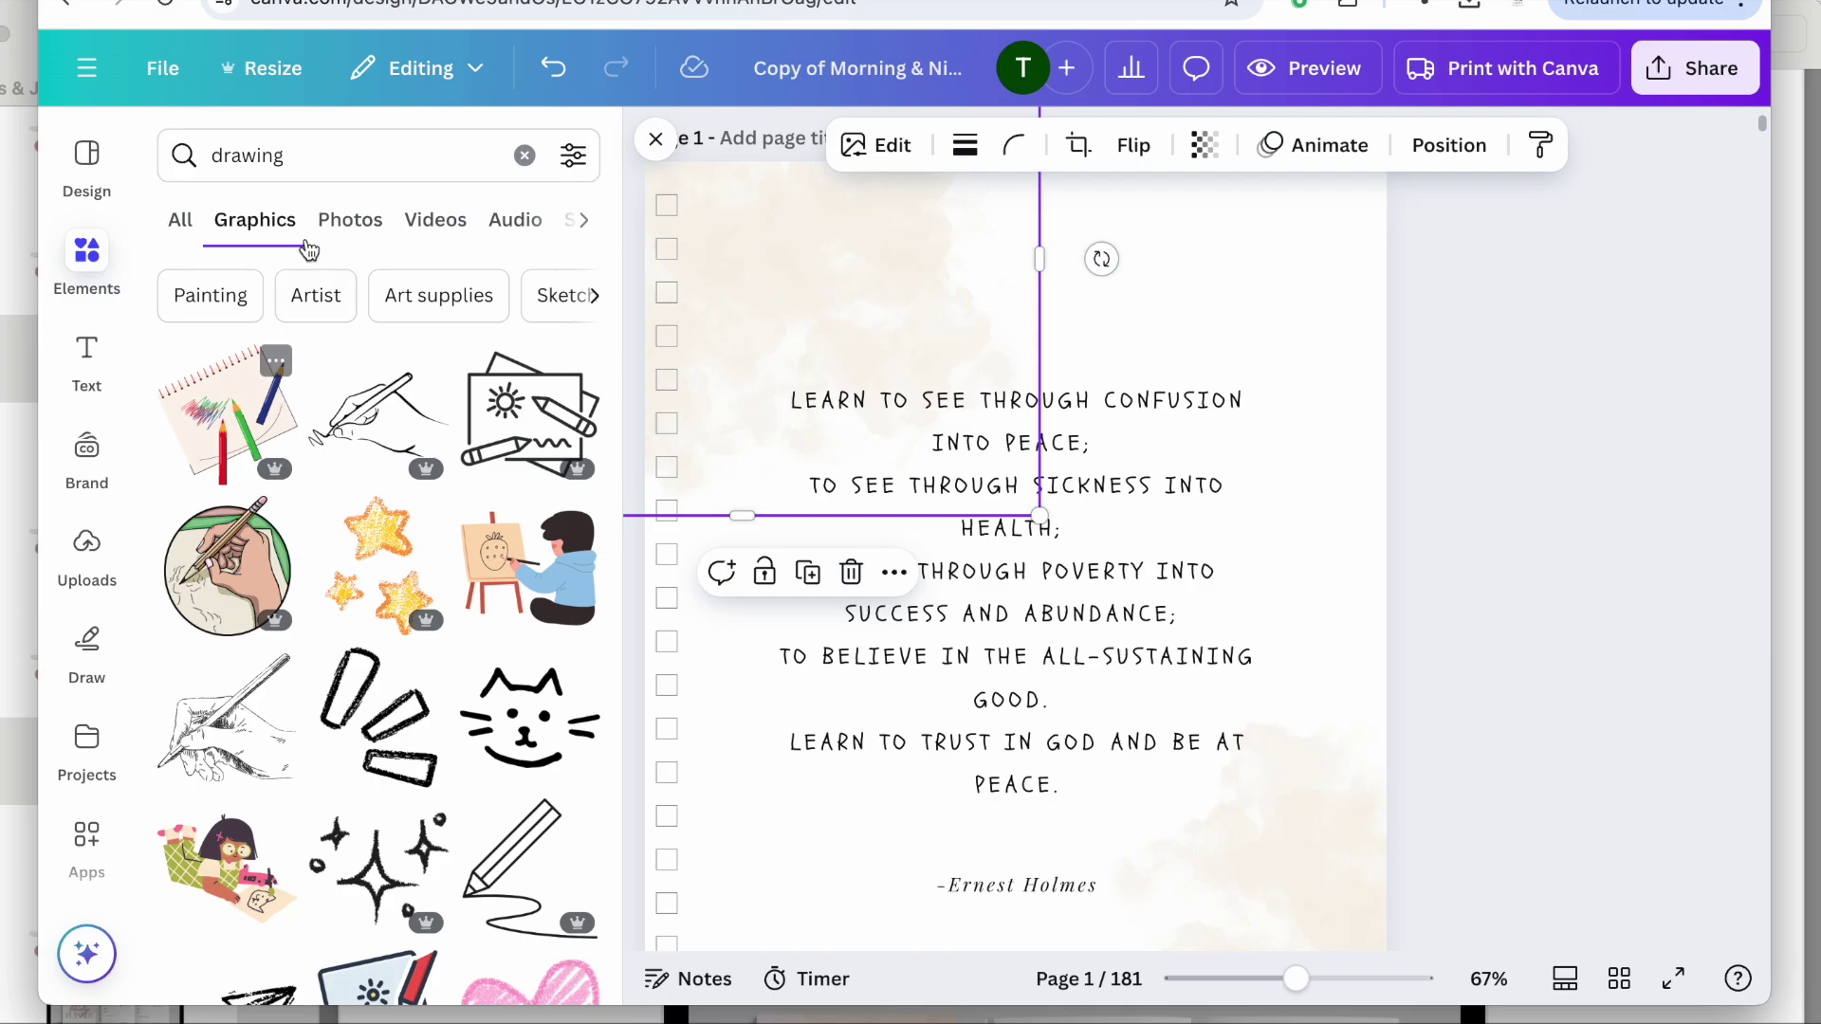
pyautogui.click(159, 158)
pyautogui.write('doodles')
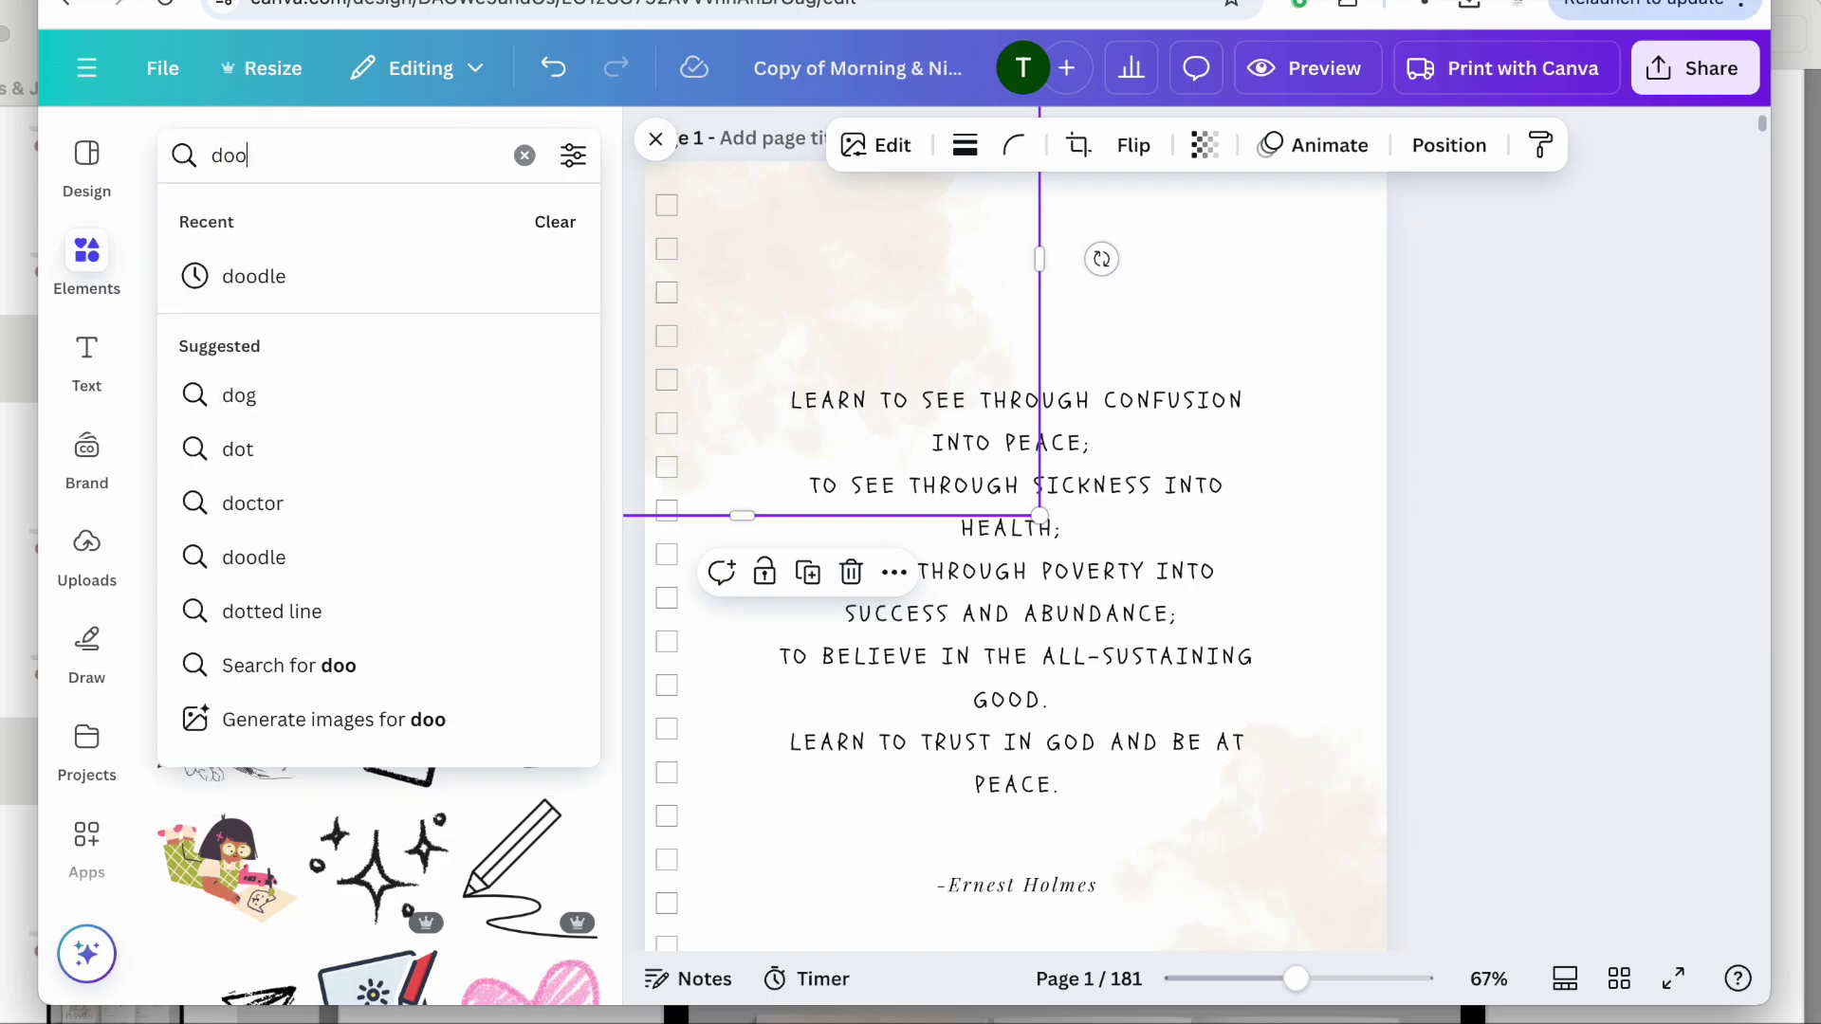
pyautogui.press('Return')
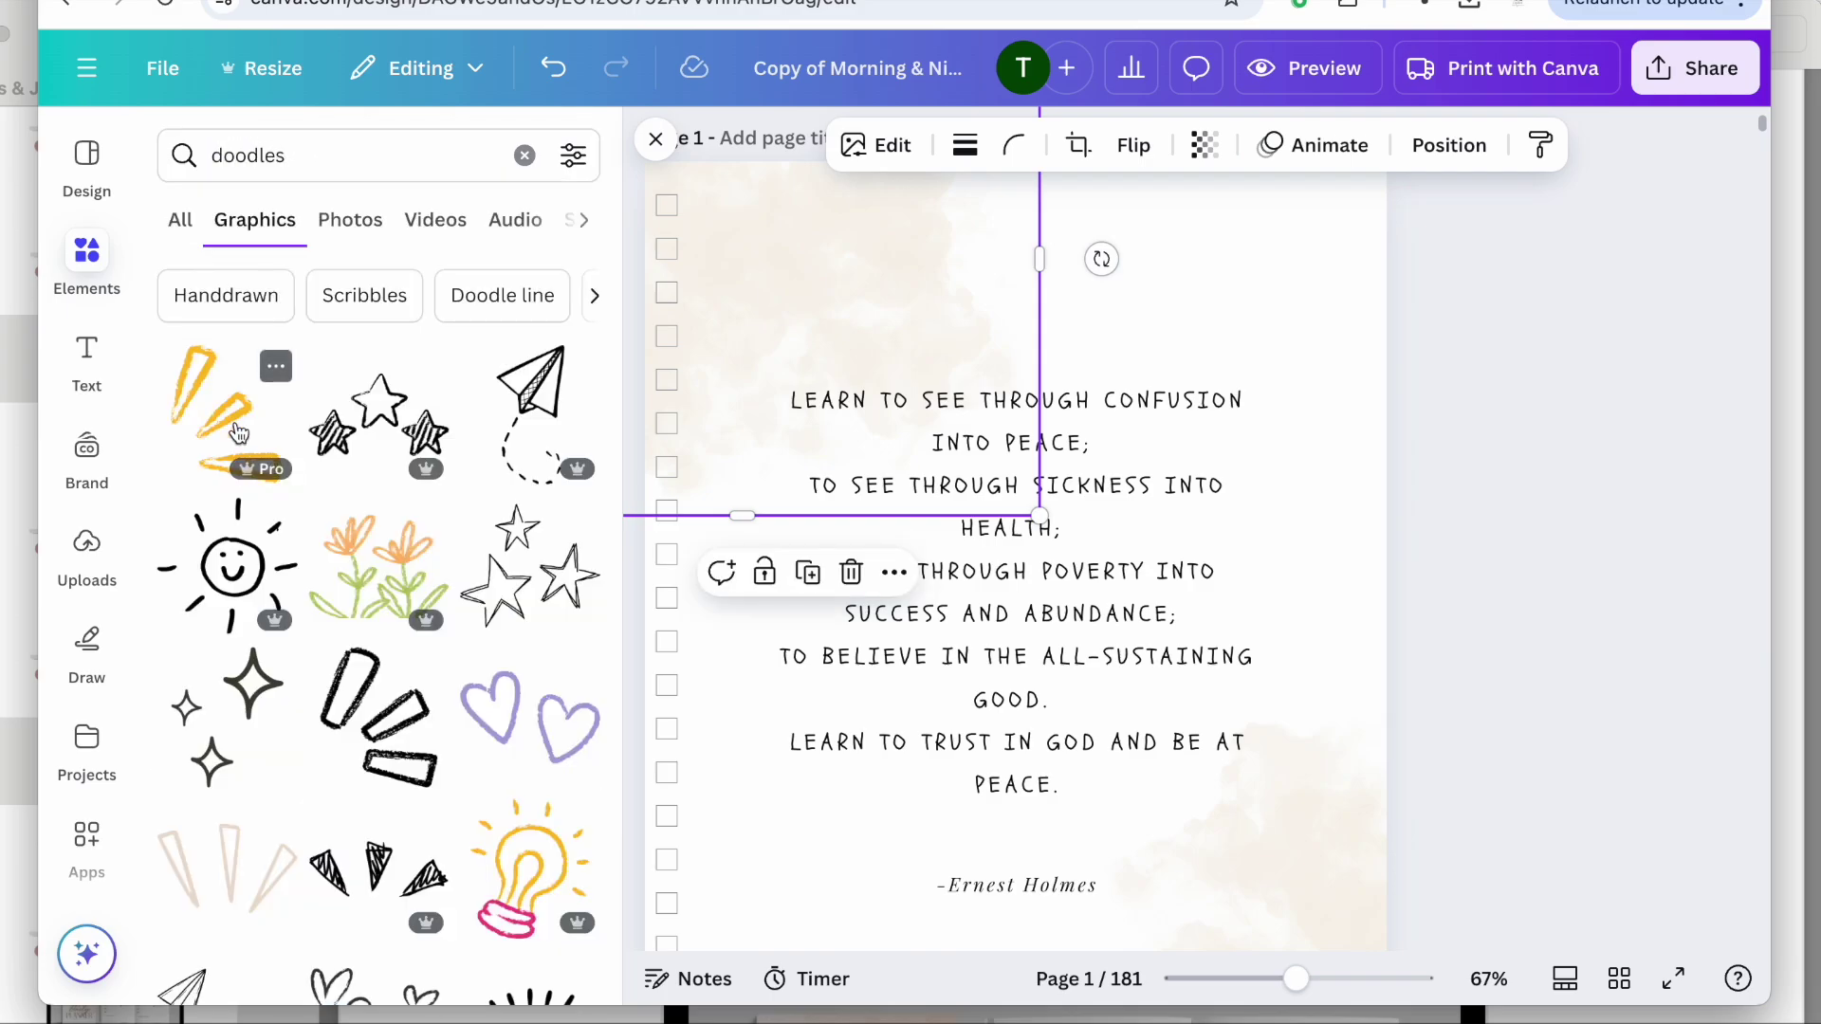
# Delete the top-left and bottom-right watercolour images and add the yellow-lines doodle.
pyautogui.press('Delete')
pyautogui.click(1313, 858)
pyautogui.press('Delete')
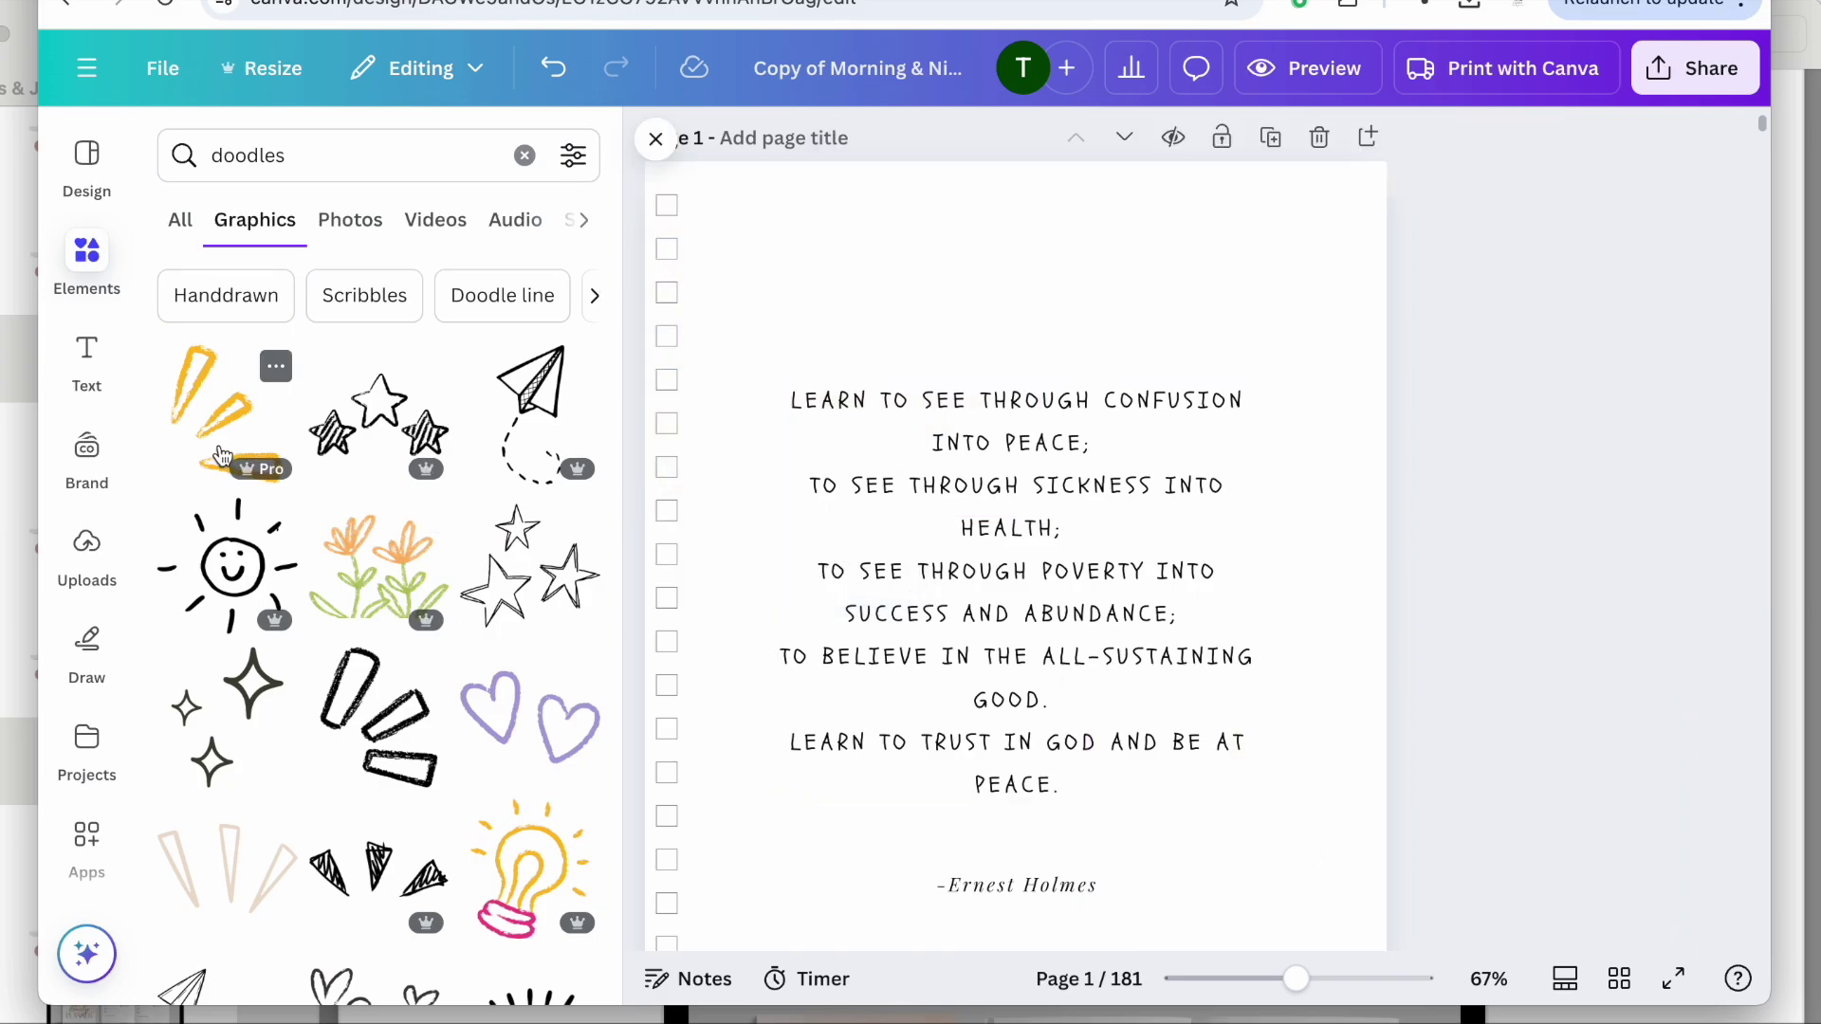
pyautogui.click(223, 412)
# Place the yellow-lines doodle top-right, stars top-left and flowers bottom-right, resized to fit.
pyautogui.moveTo(1068, 763); pyautogui.dragTo(1321, 396)
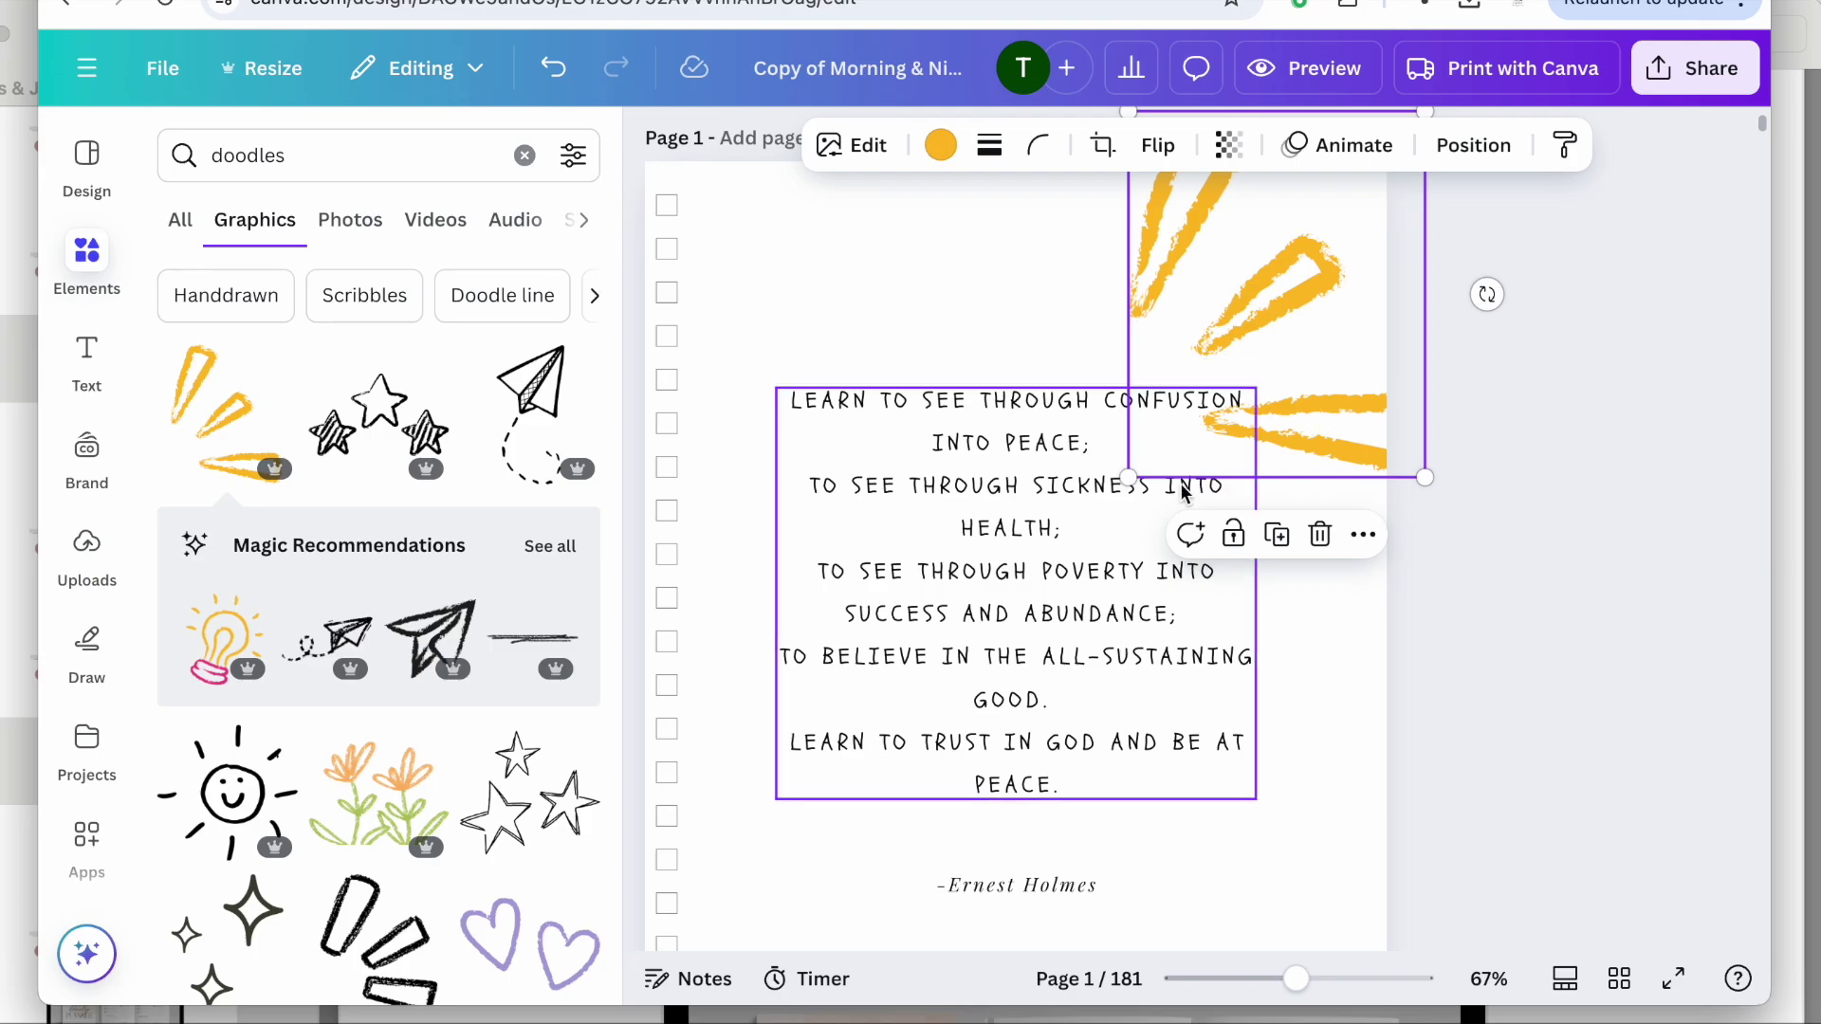
pyautogui.moveTo(1129, 474)
pyautogui.mouseDown()
pyautogui.moveTo(1248, 317)
pyautogui.moveTo(1337, 301)
pyautogui.mouseUp()
pyautogui.moveTo(380, 408); pyautogui.dragTo(863, 275)
pyautogui.moveTo(863, 398); pyautogui.dragTo(825, 379)
pyautogui.click(380, 759)
pyautogui.moveTo(948, 616)
pyautogui.mouseDown()
pyautogui.moveTo(1091, 835)
pyautogui.moveTo(1155, 768)
pyautogui.mouseUp()
pyautogui.scroll(-2, 1091, 834)
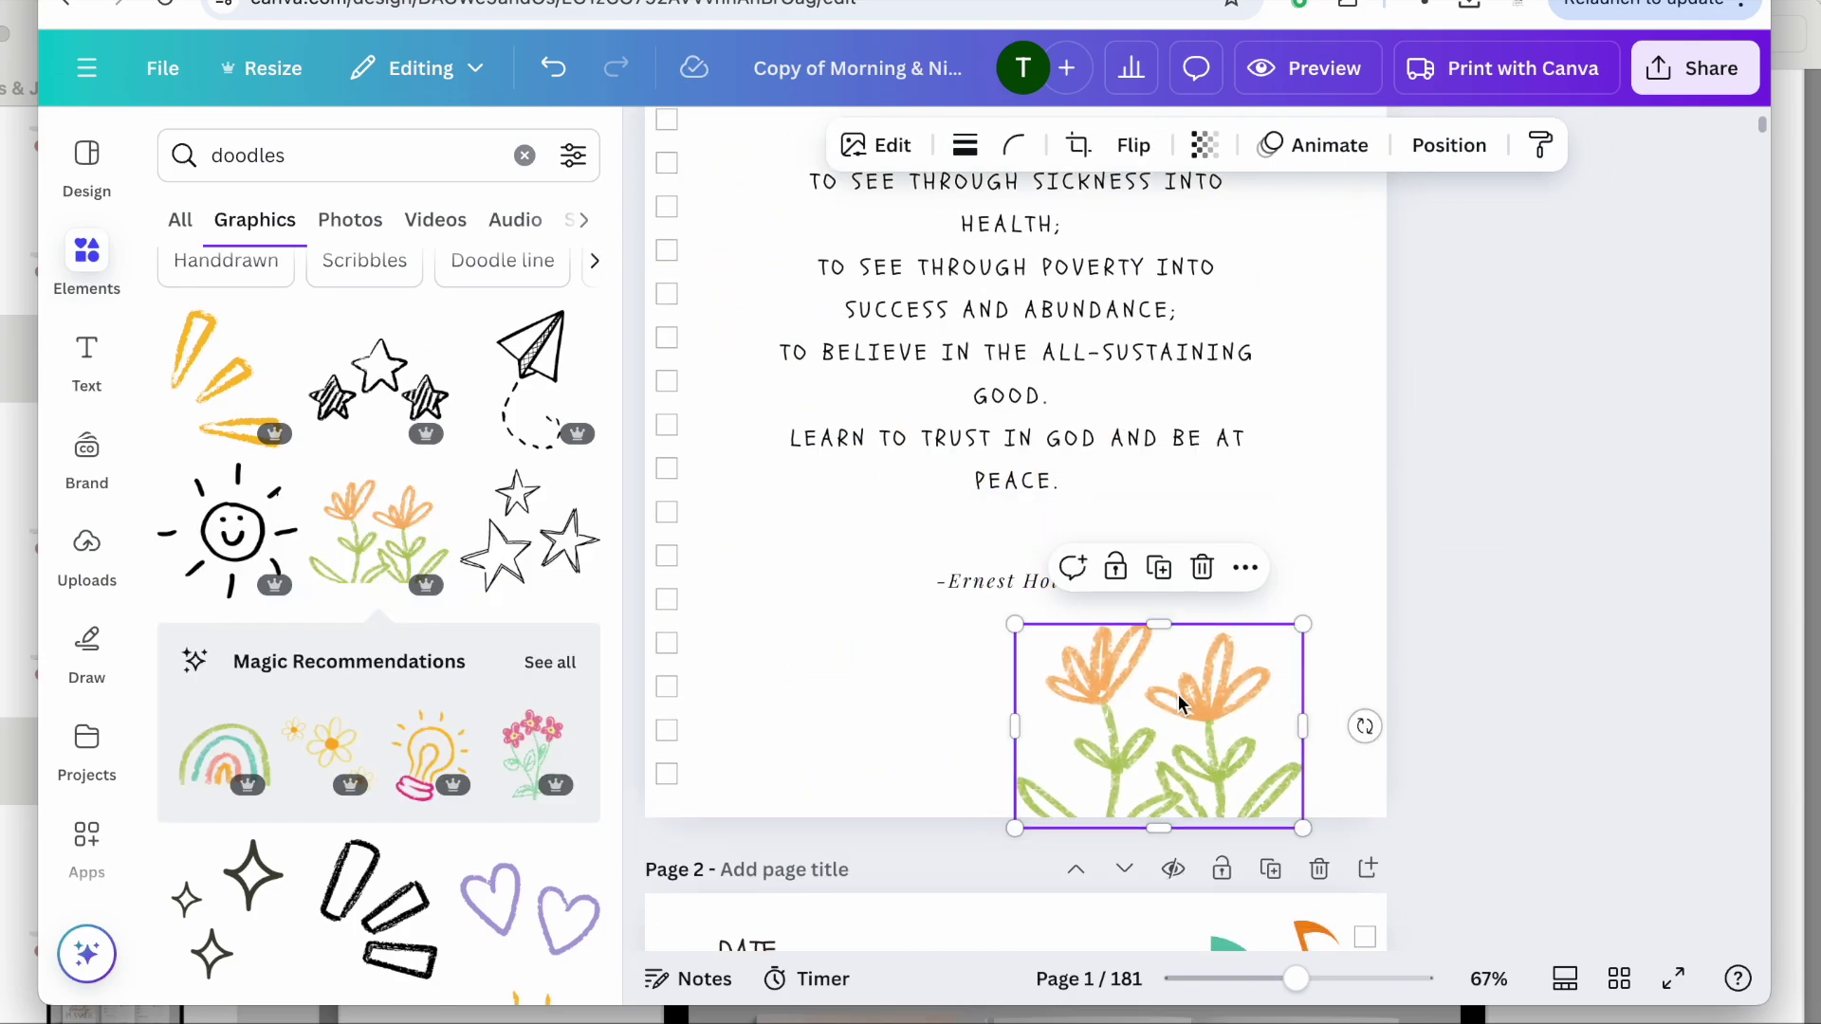
pyautogui.scroll(-7, 380, 664)
pyautogui.moveTo(528, 379); pyautogui.dragTo(854, 550)
# Set the Ernest Holmes credit text in the Schoolbell font.
pyautogui.click(1013, 583)
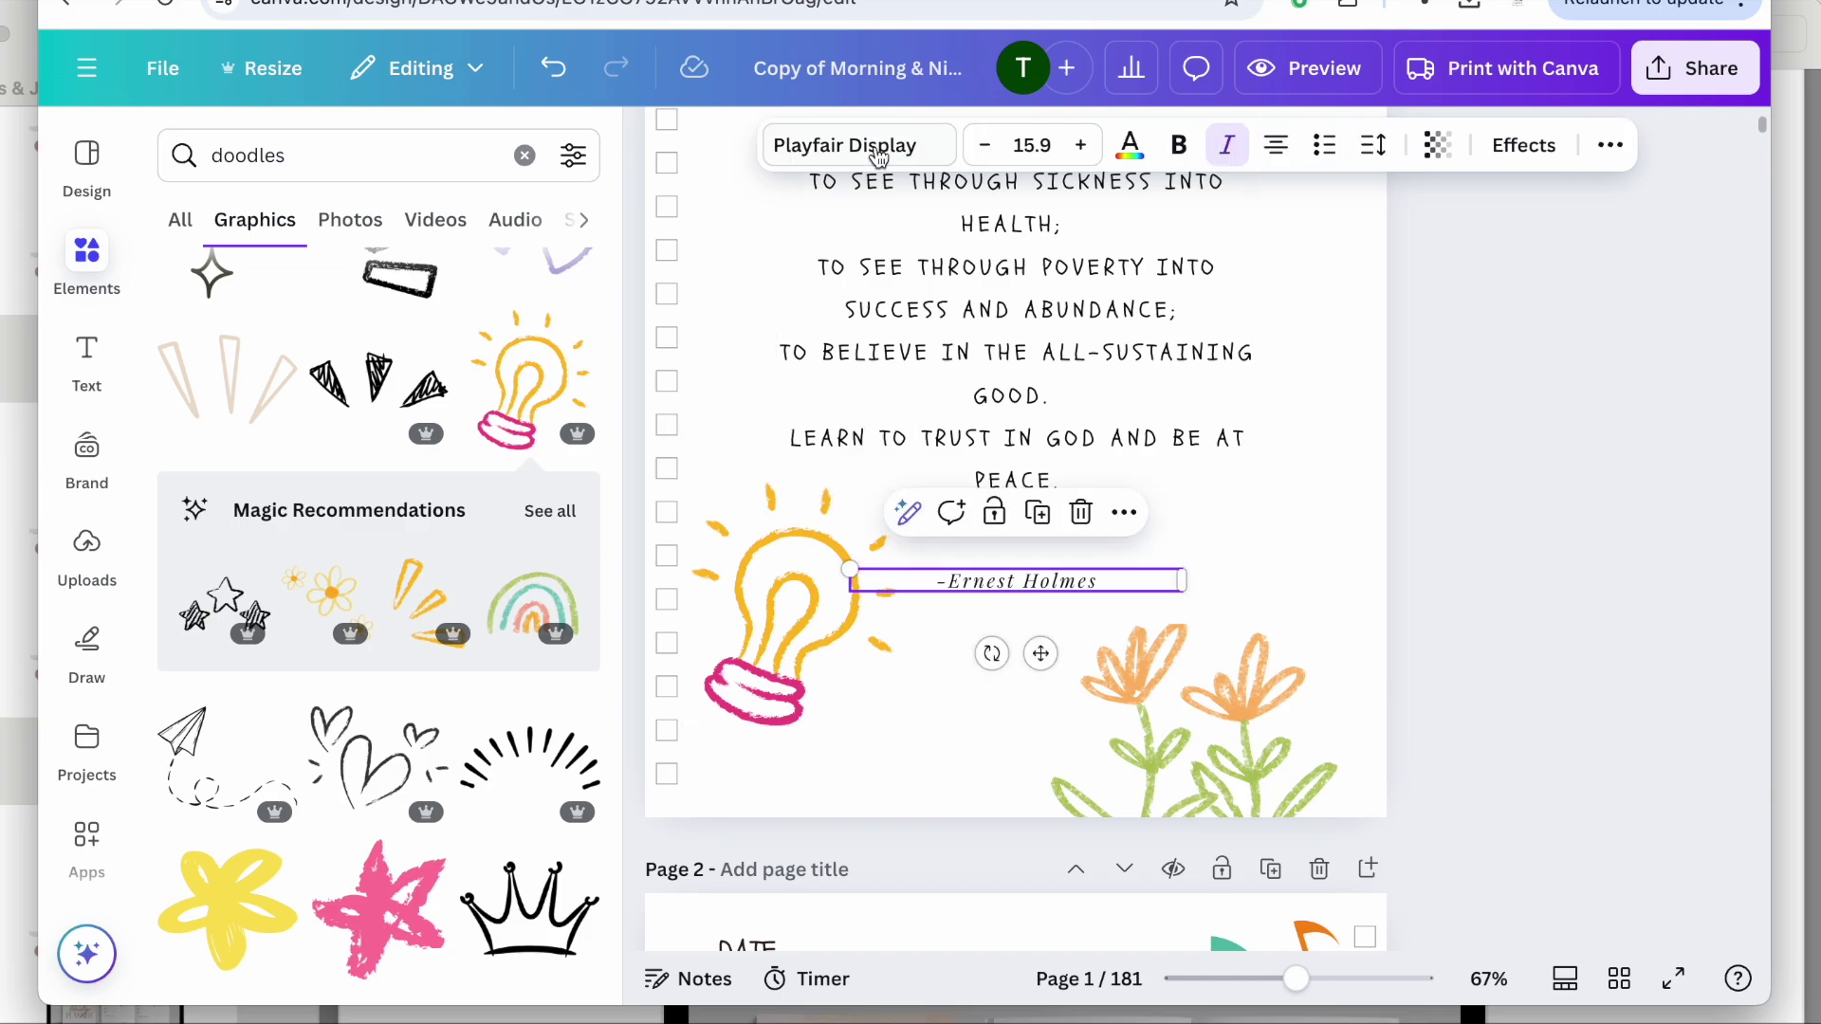
pyautogui.click(891, 145)
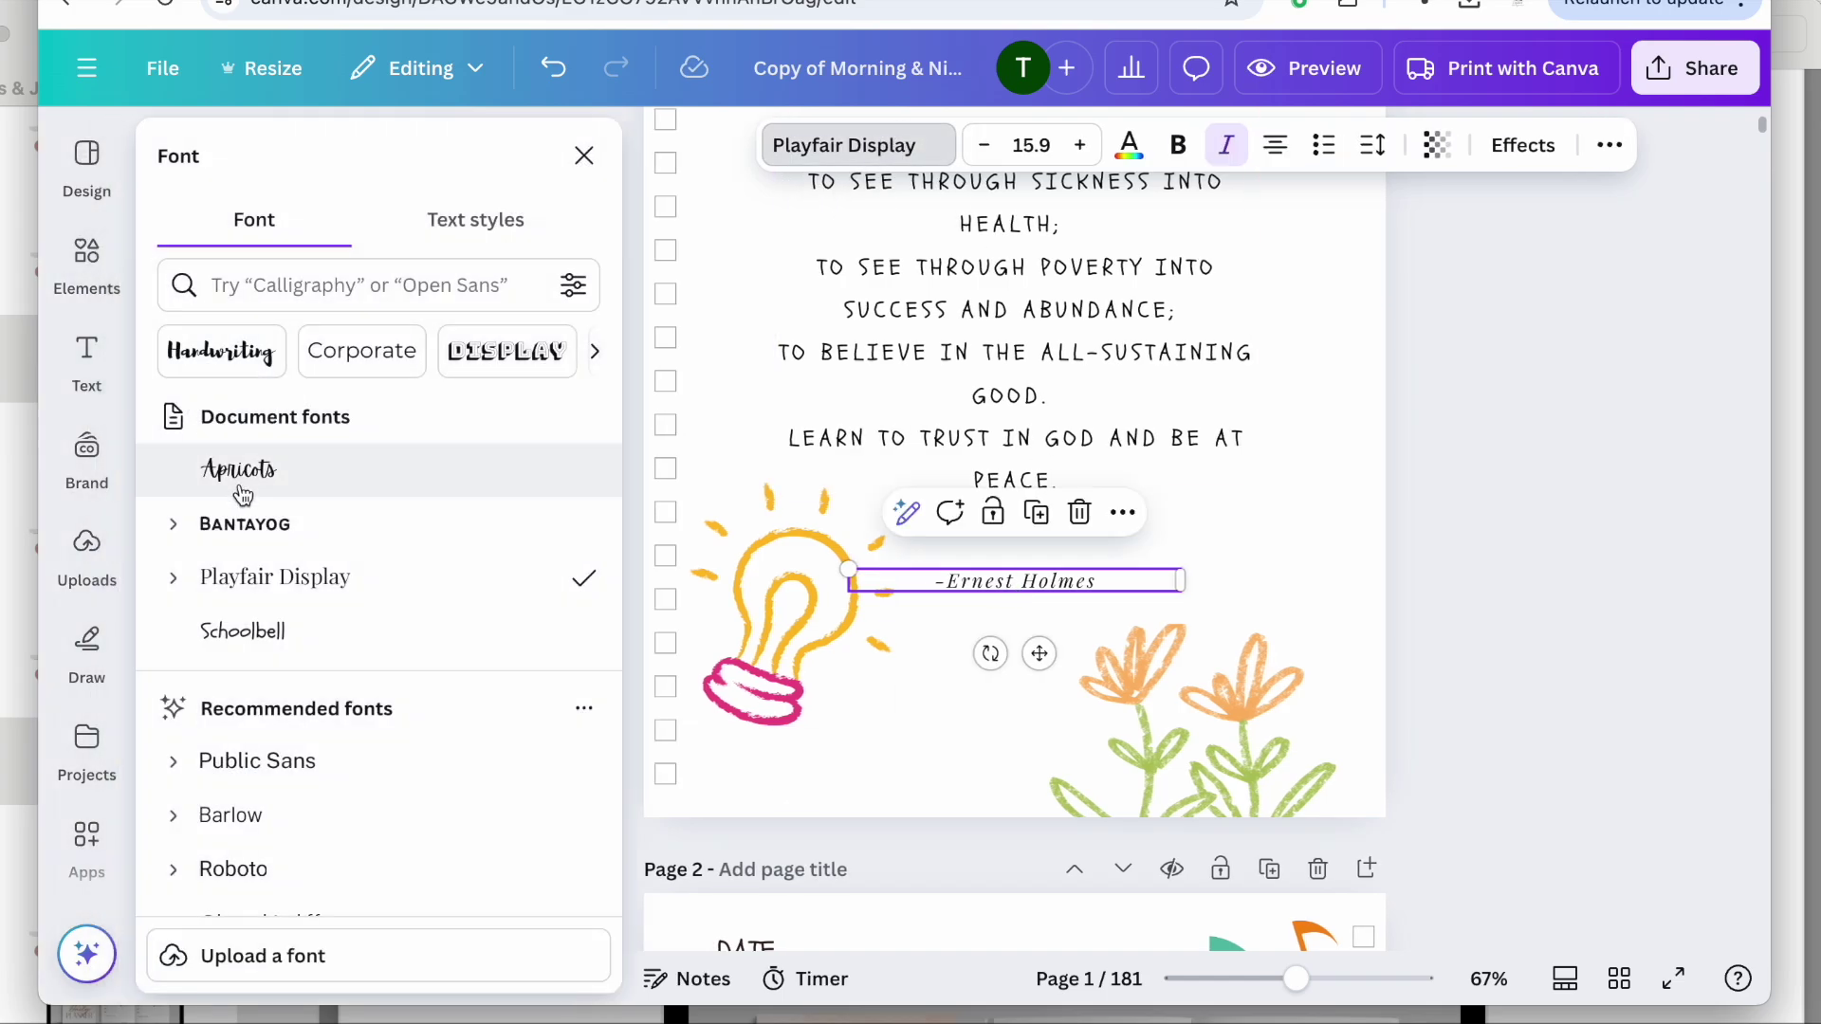
pyautogui.click(243, 631)
pyautogui.click(1464, 548)
pyautogui.scroll(2, 1464, 548)
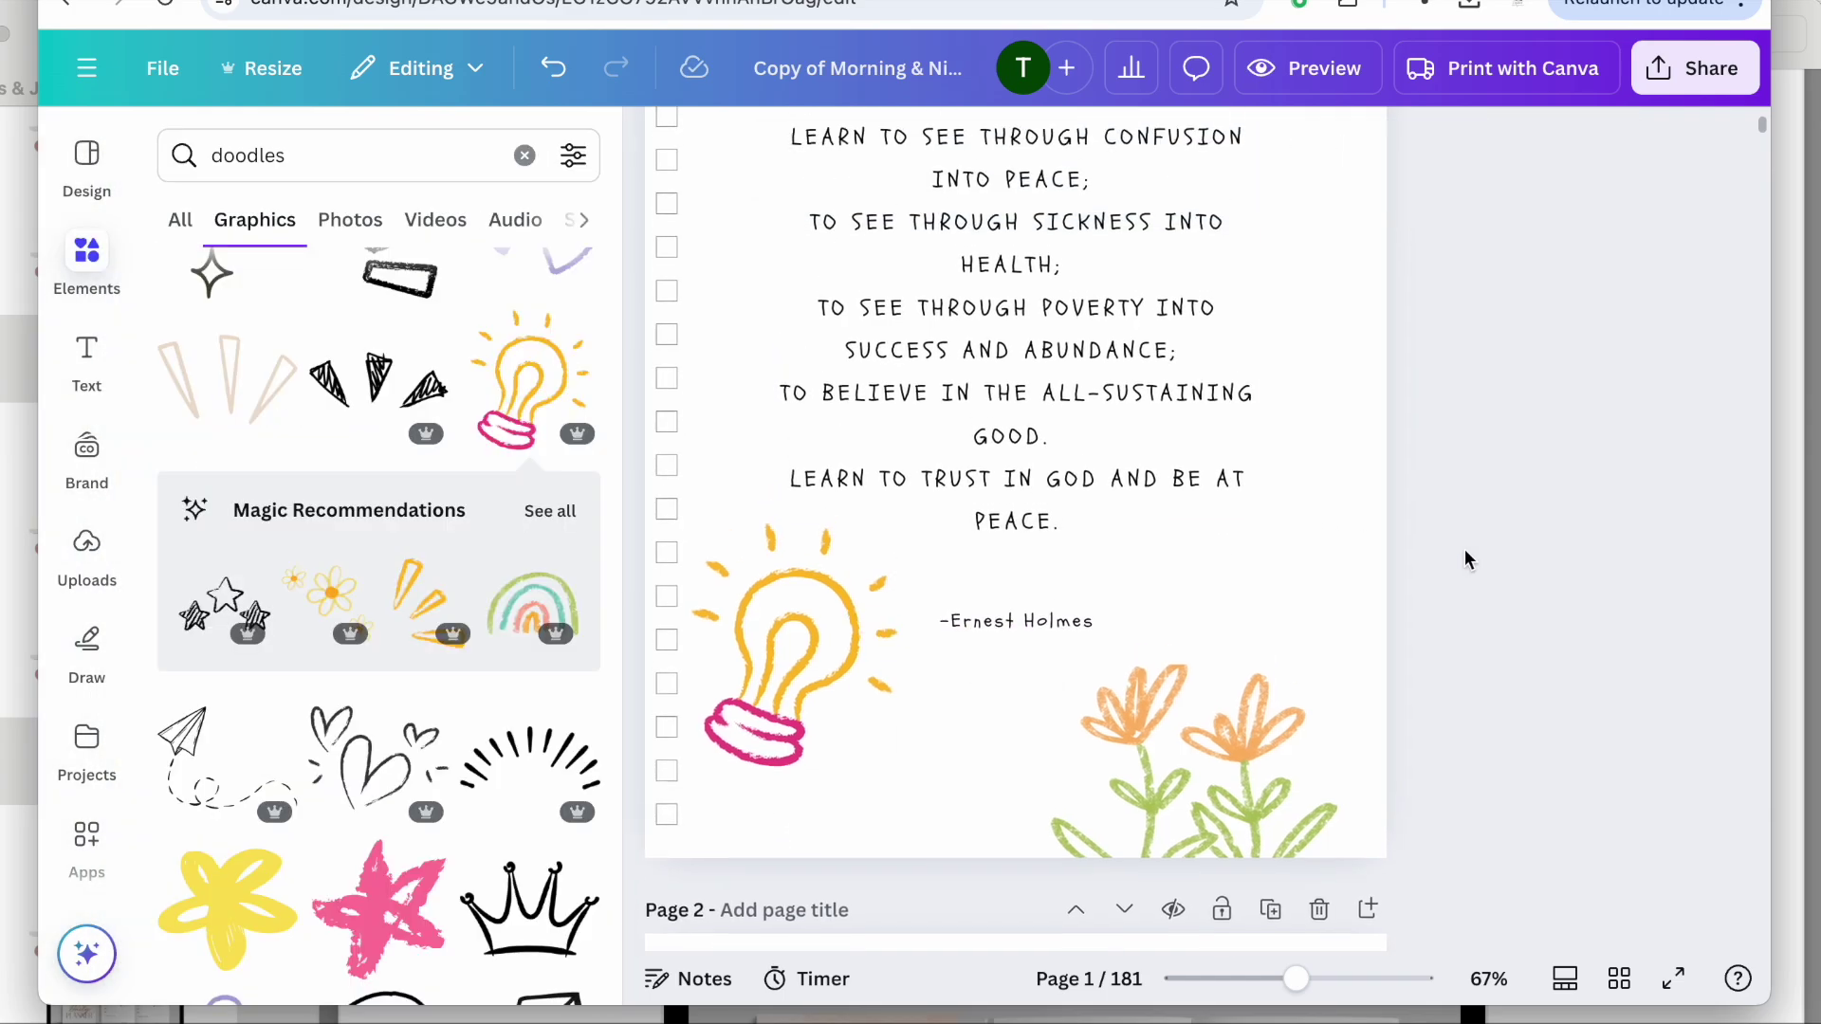
pyautogui.scroll(-4, 1464, 548)
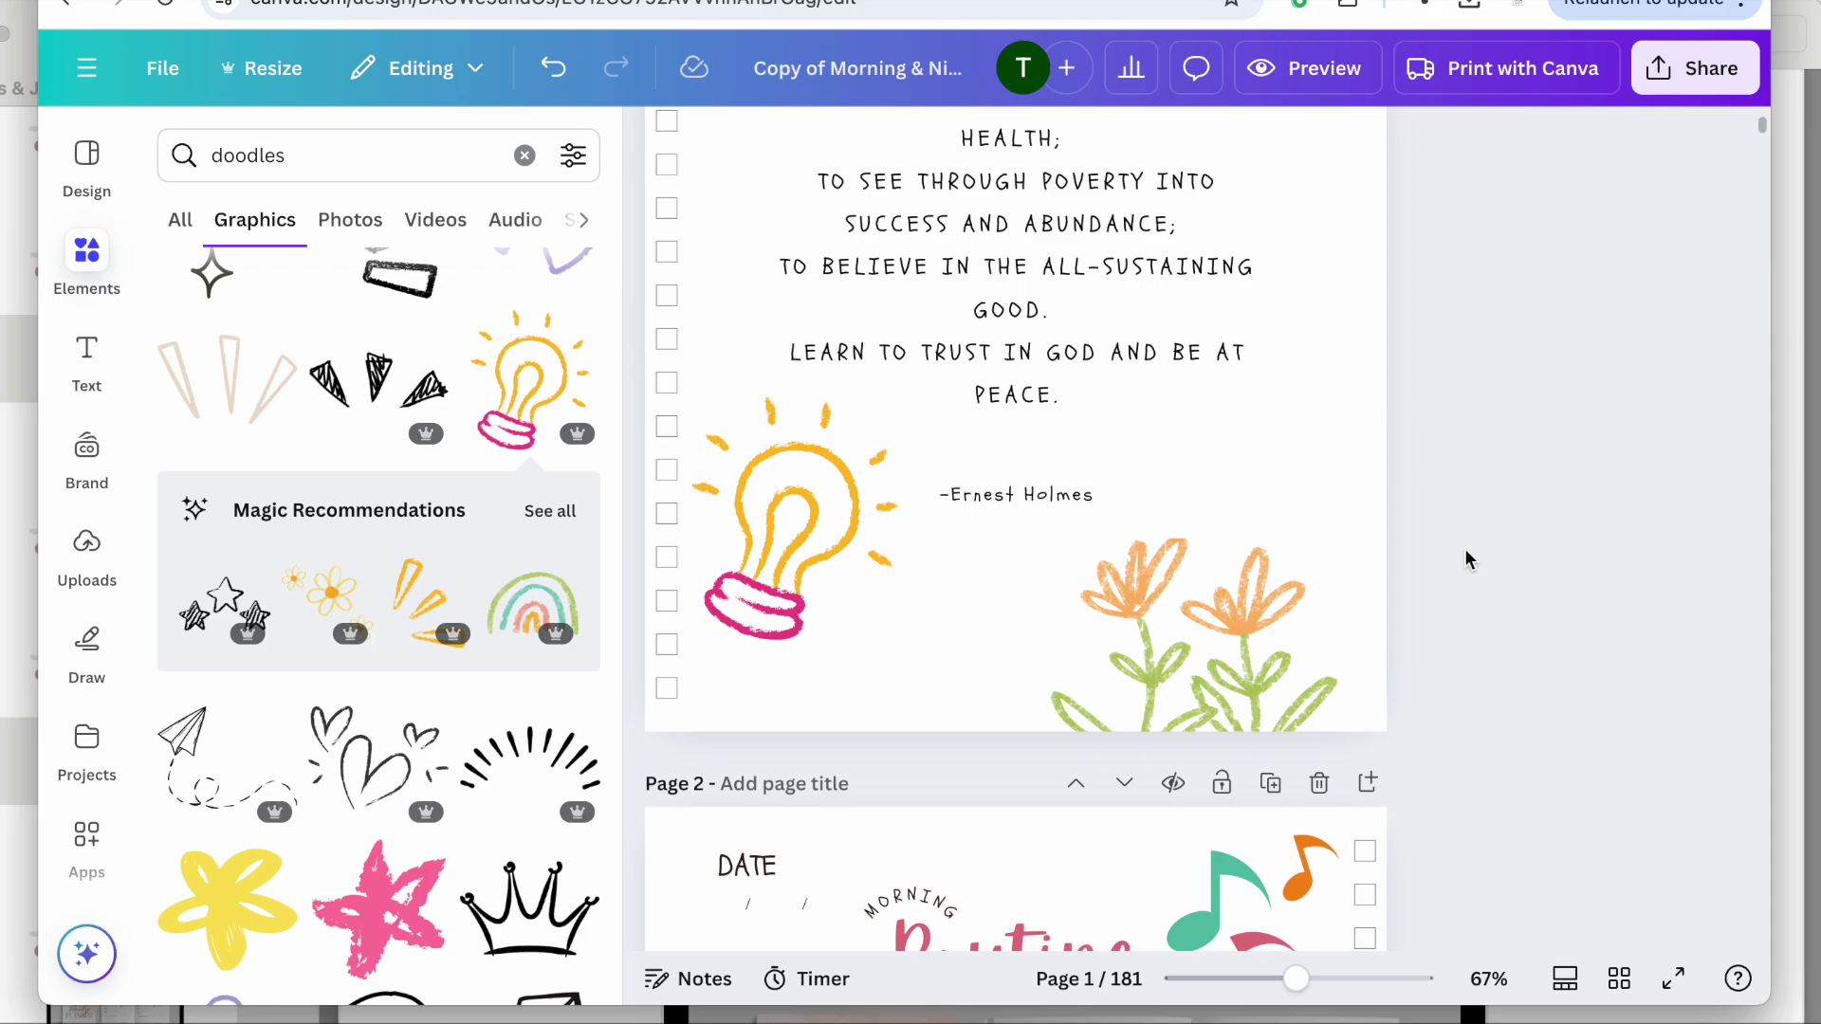
pyautogui.click(1619, 978)
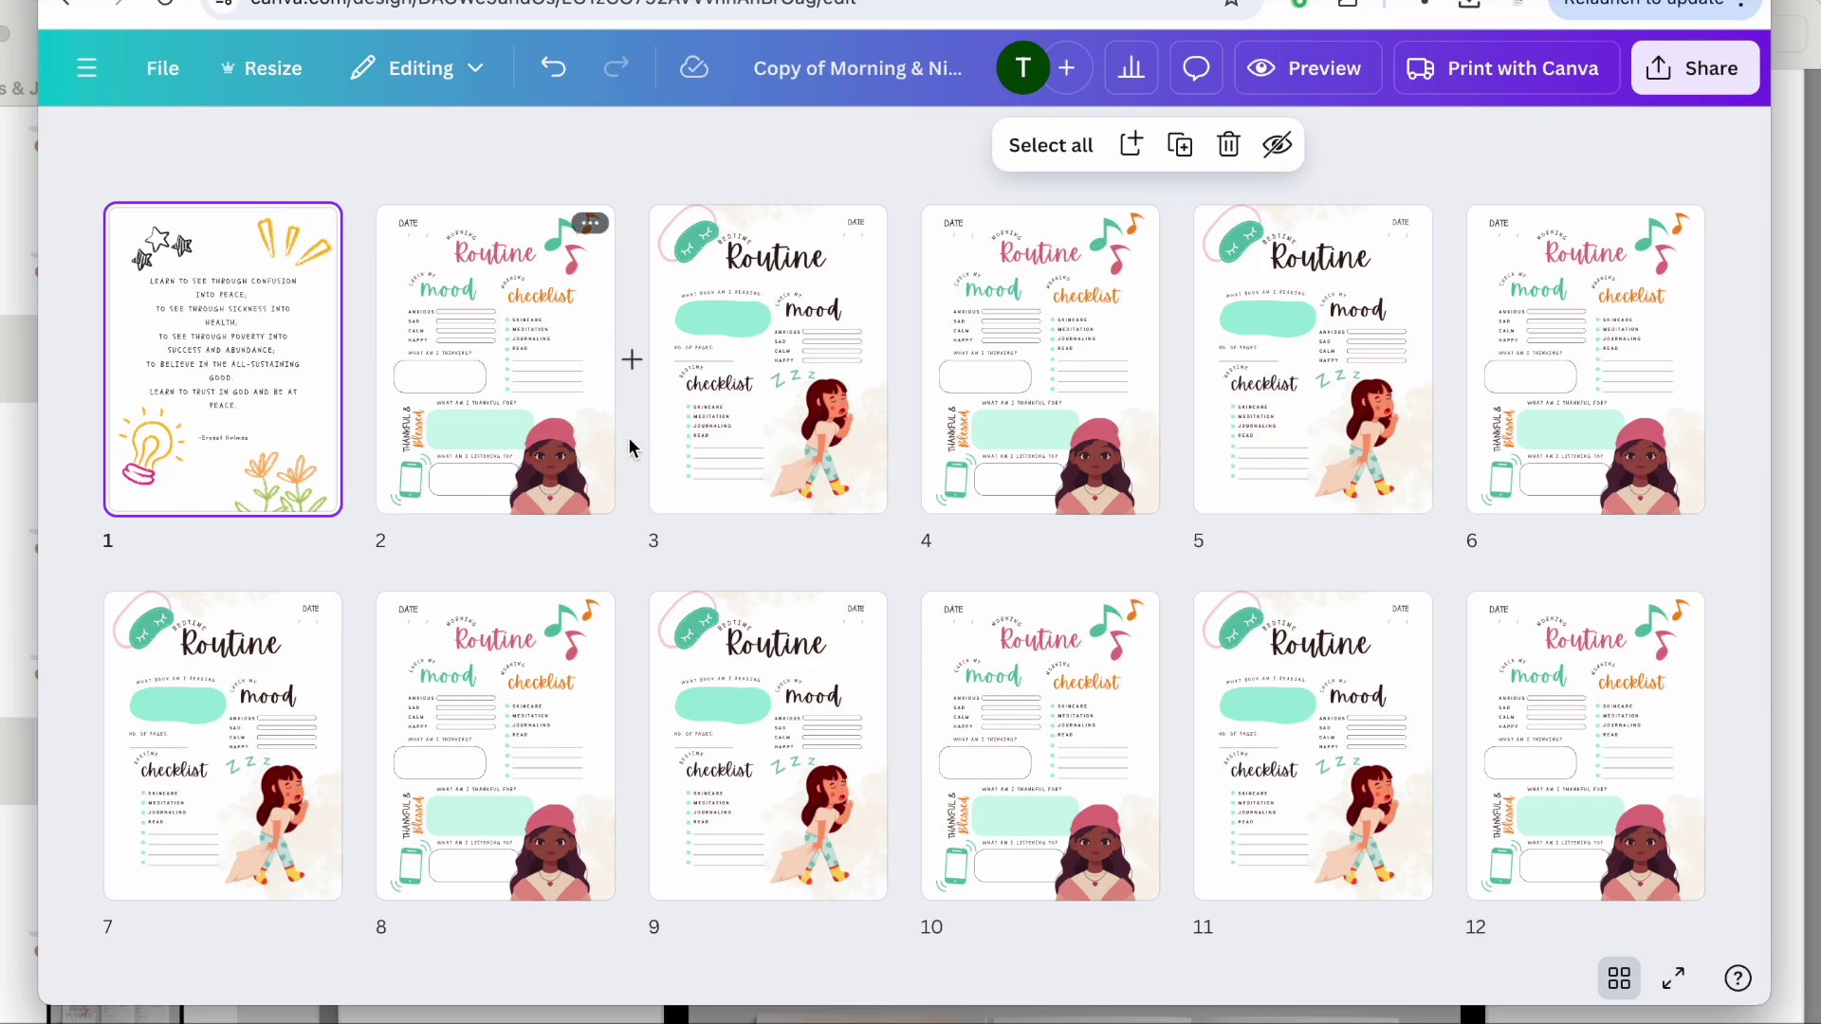
# Export the full 181-page planner as a PDF Print file using the CMYK colour profile.
pyautogui.moveTo(577, 477); pyautogui.dragTo(493, 370)
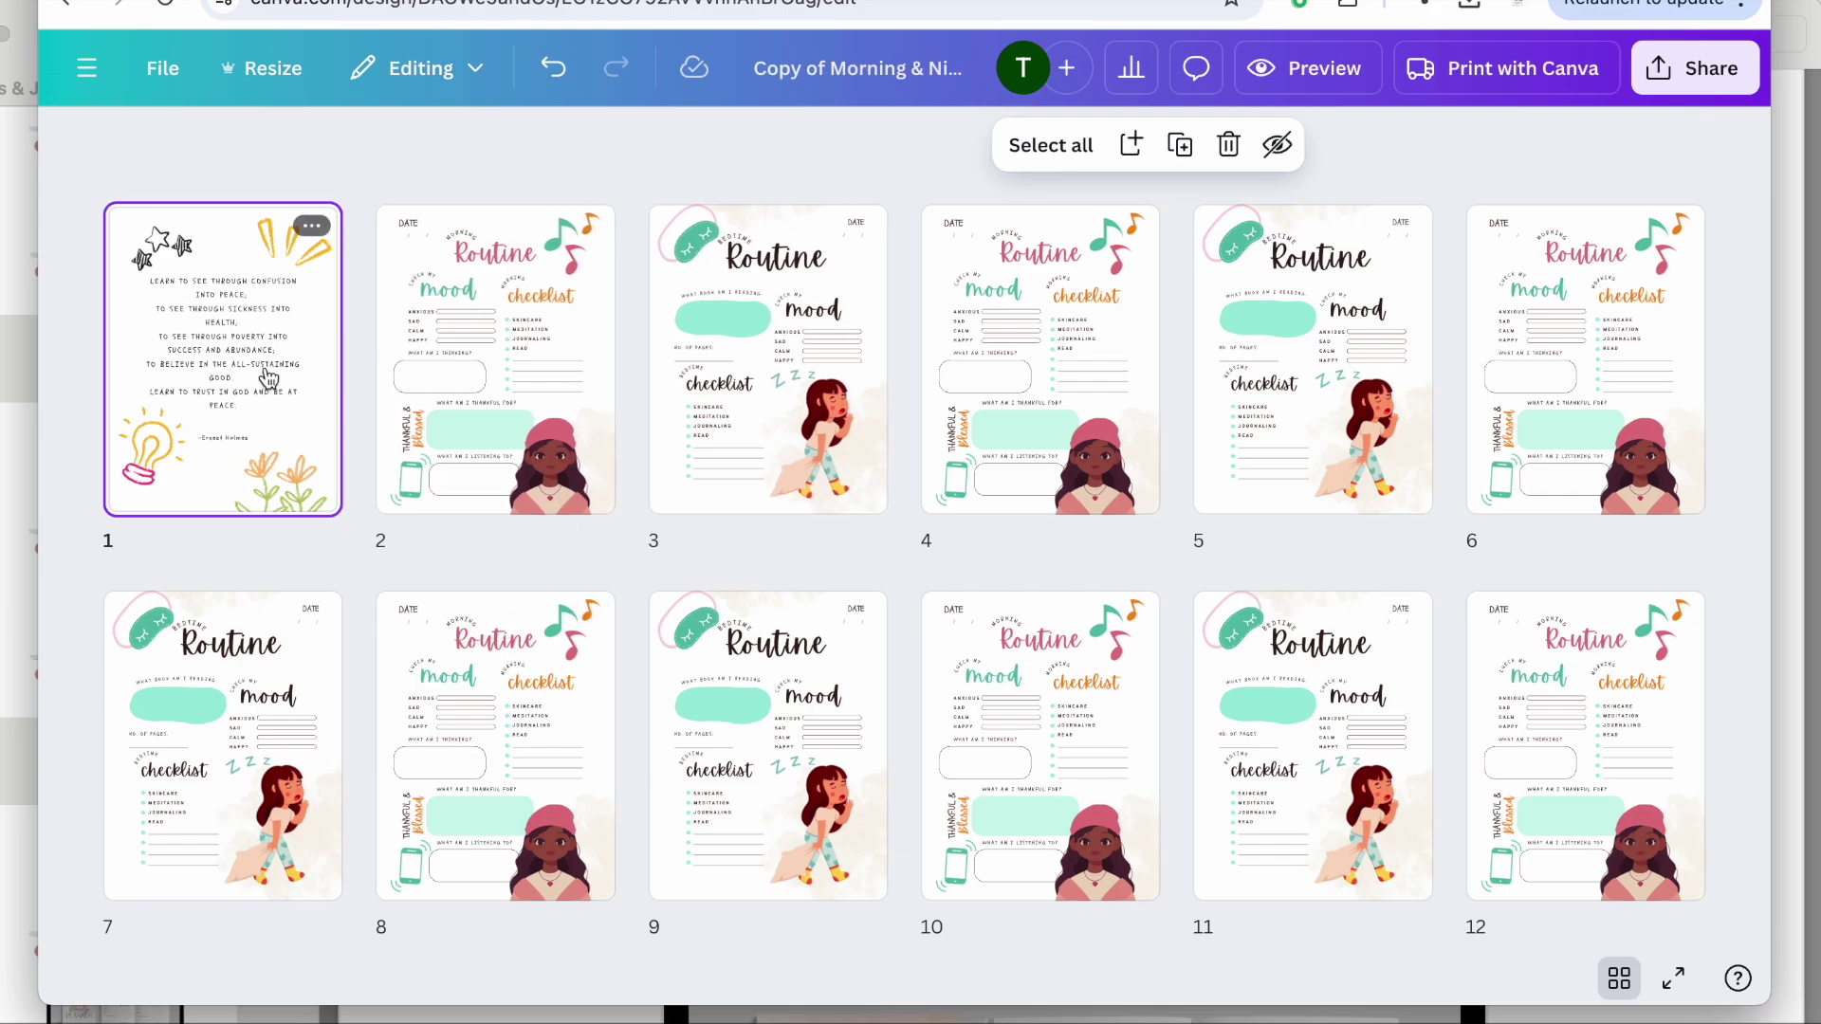
pyautogui.scroll(-20, 667, 415)
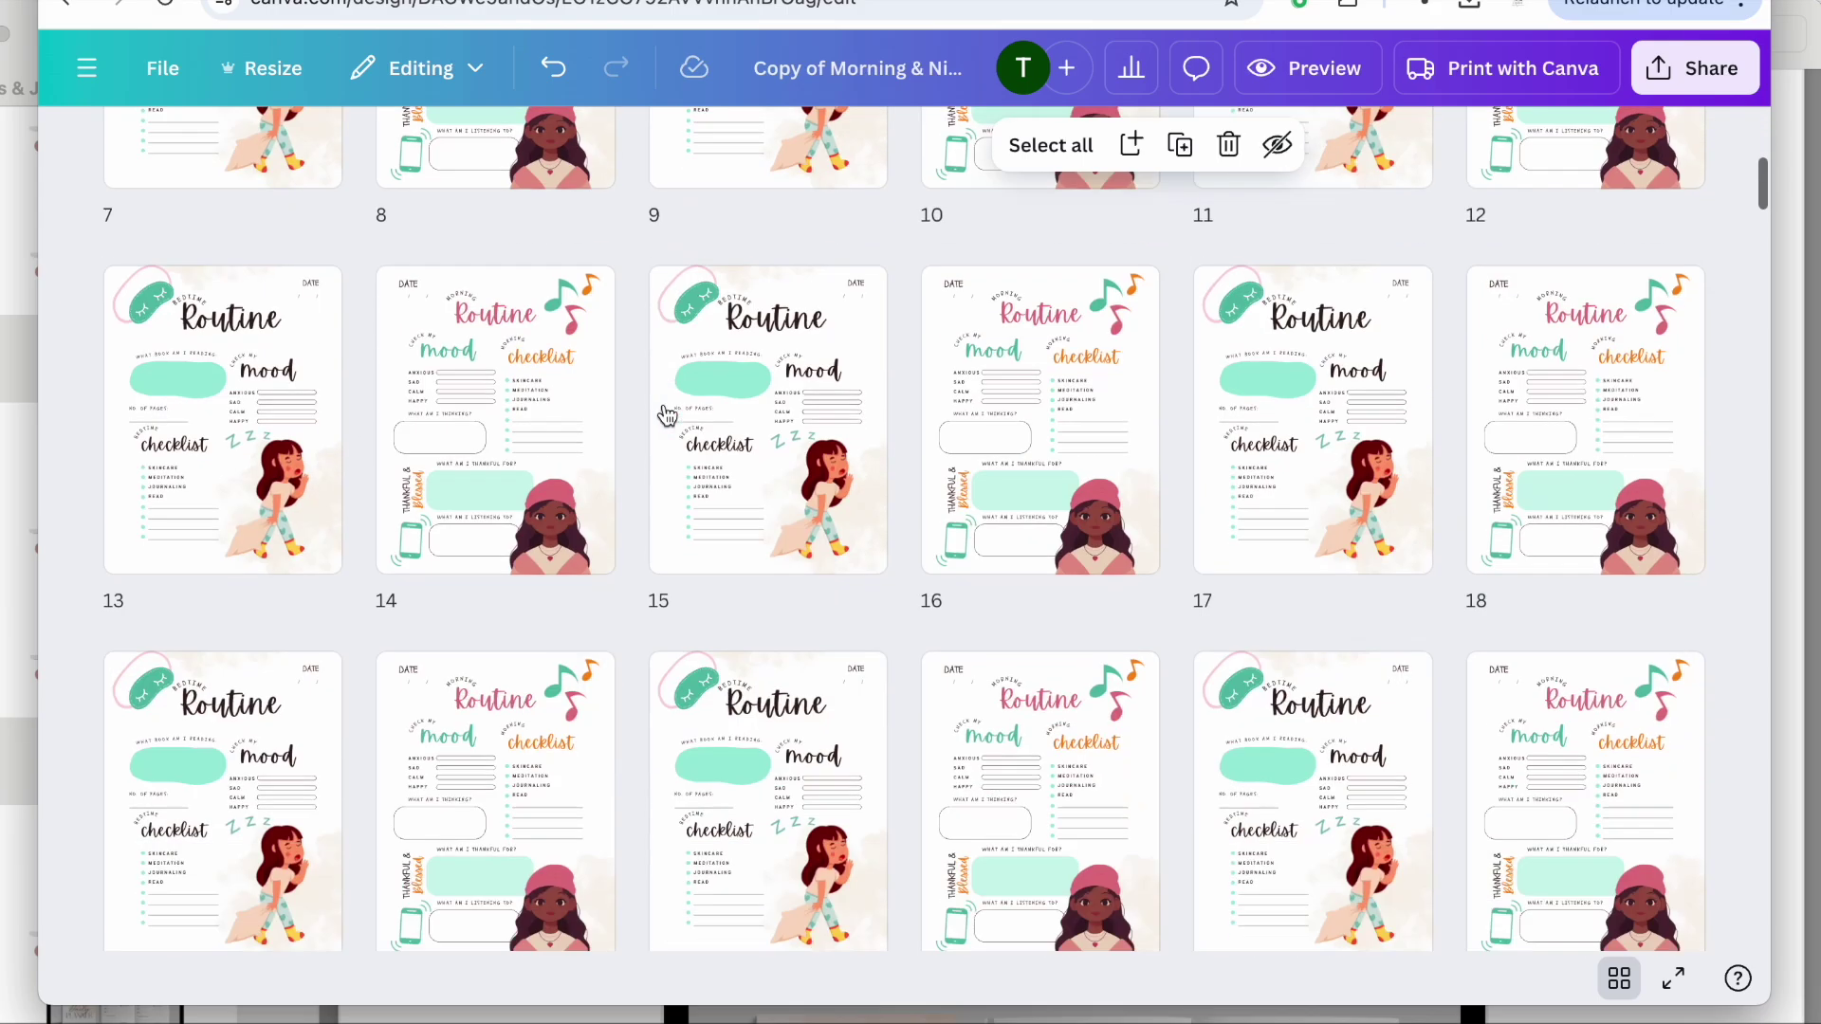
pyautogui.scroll(20, 667, 425)
pyautogui.scroll(1, 667, 425)
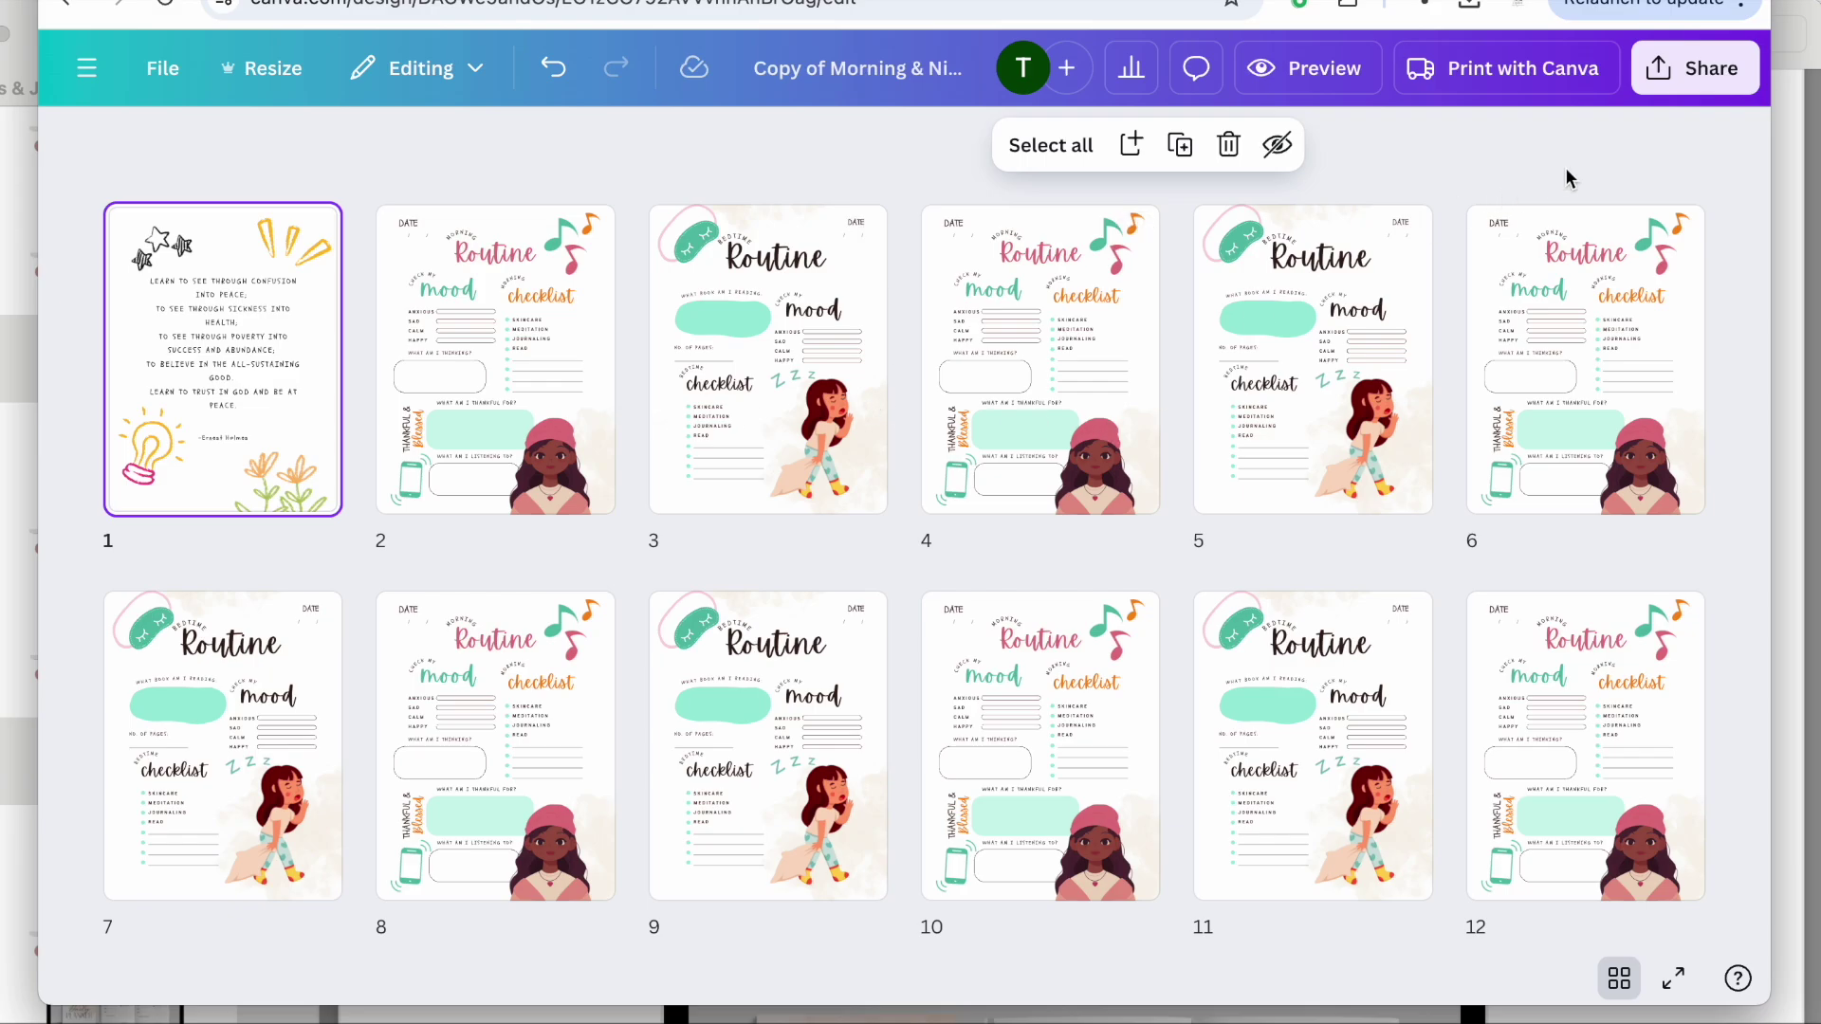
pyautogui.click(1679, 81)
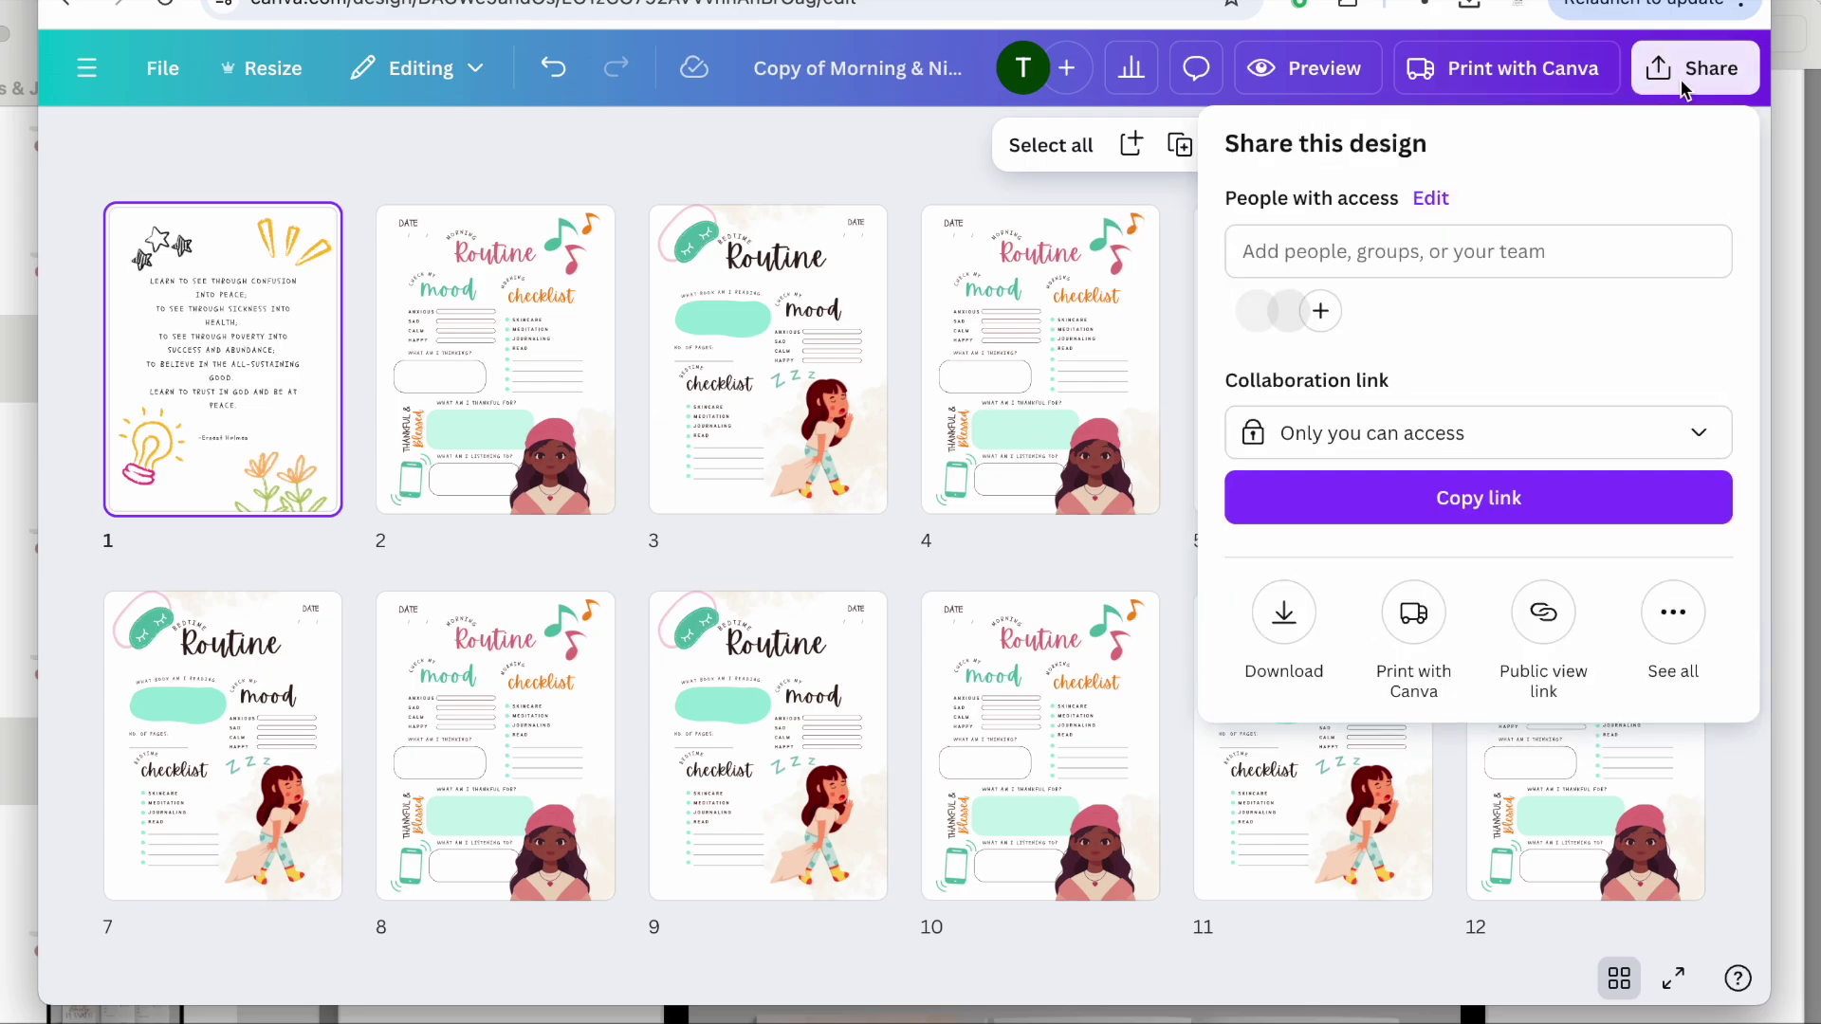
pyautogui.click(1285, 614)
pyautogui.click(1619, 265)
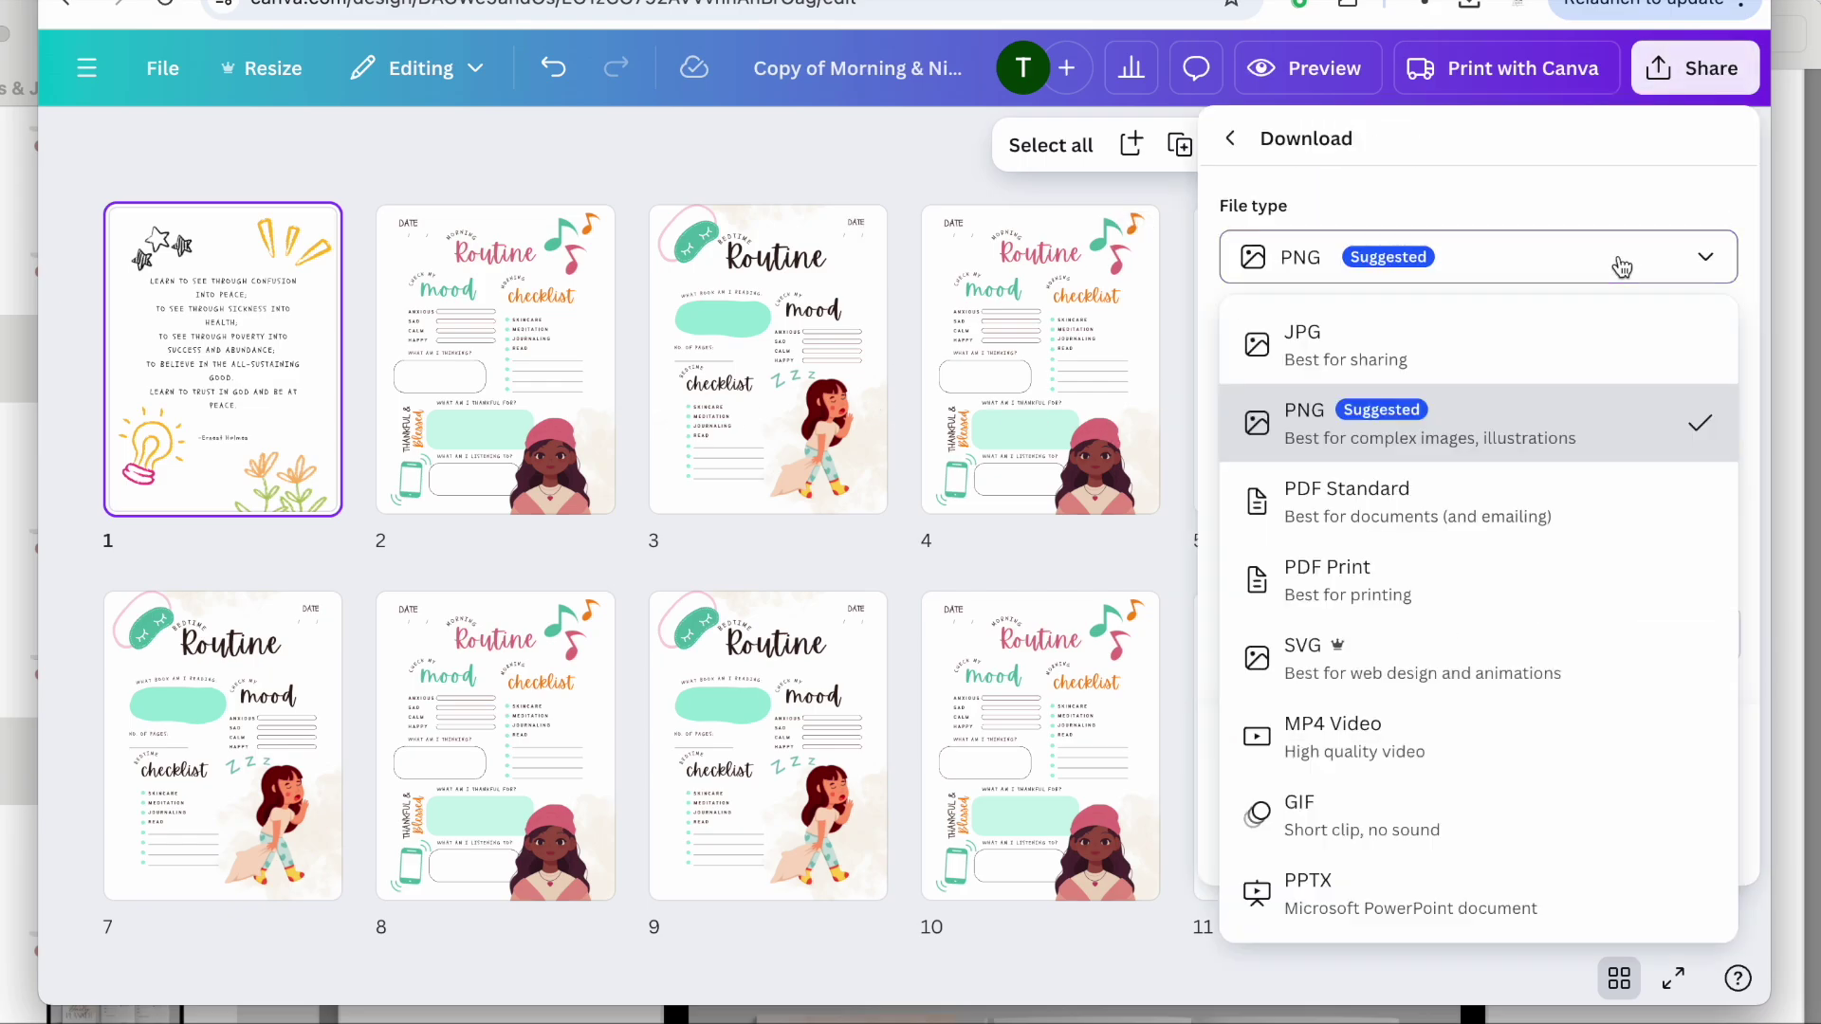
pyautogui.click(1459, 583)
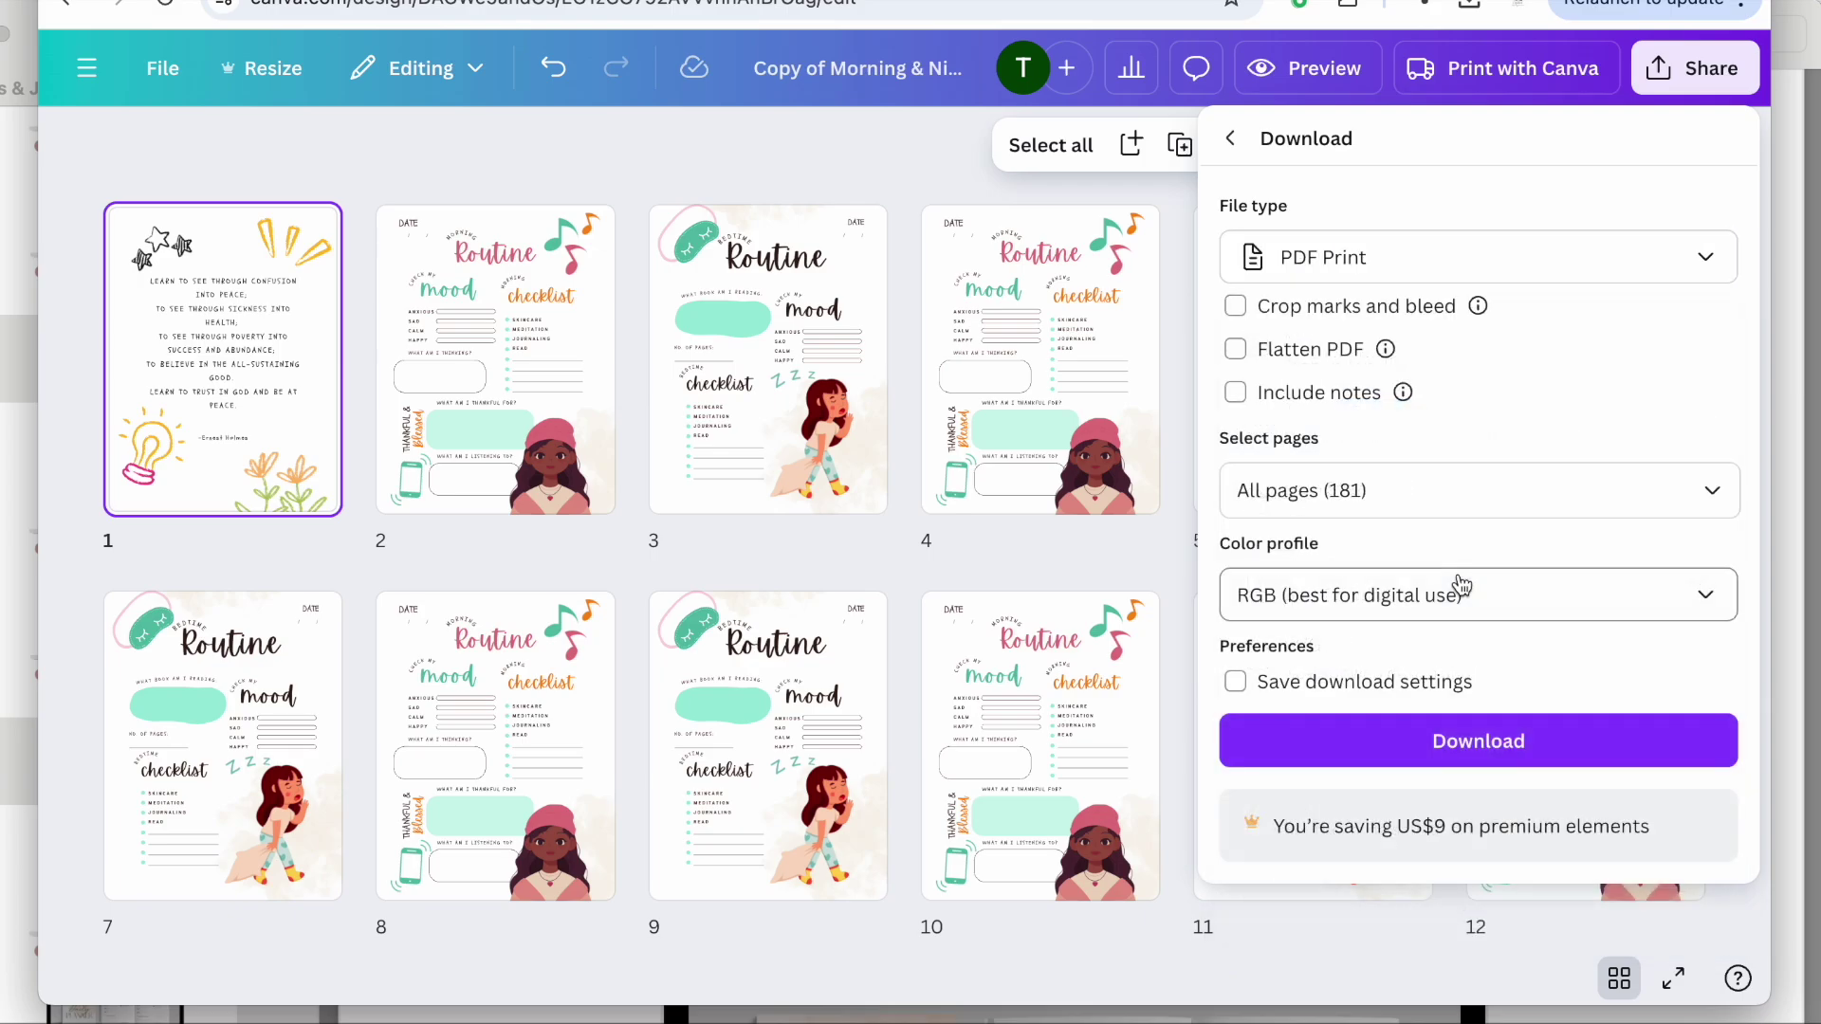
pyautogui.click(1627, 607)
pyautogui.click(1442, 724)
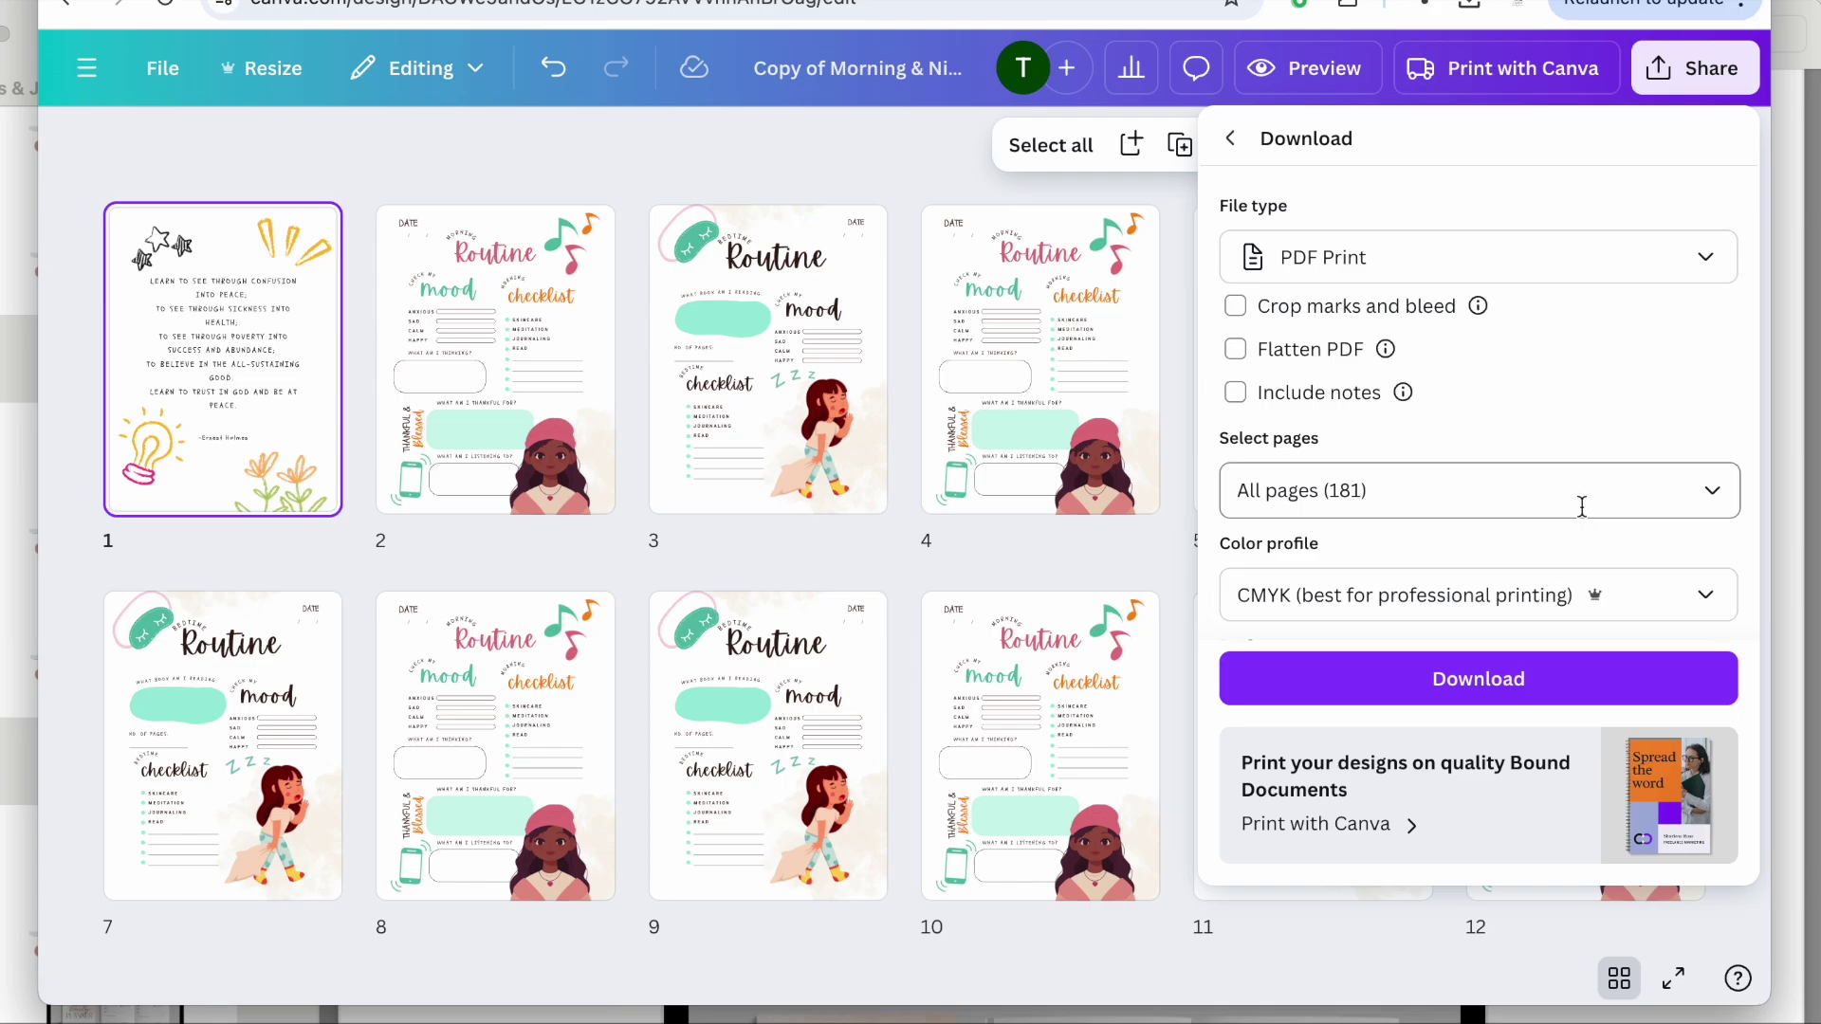
pyautogui.click(1488, 691)
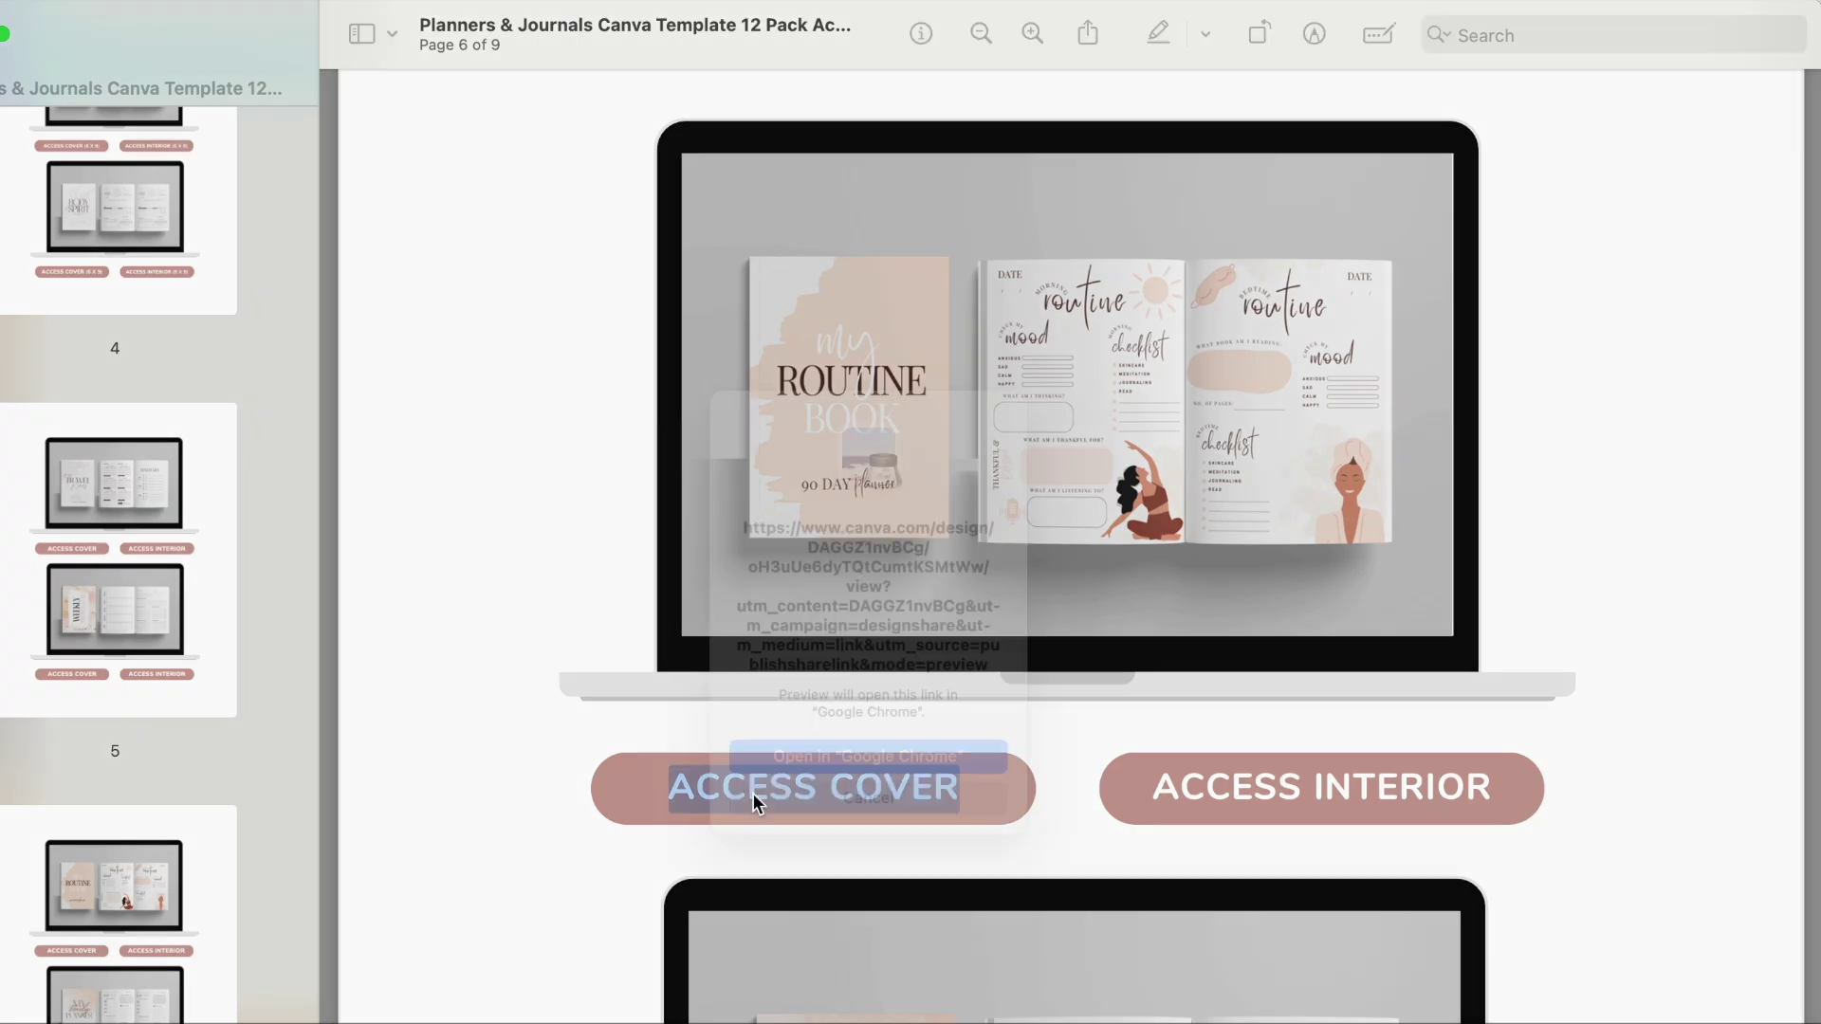
# Open the ACCESS COVER link in Chrome and create a new design from the cover template.
pyautogui.click(749, 799)
pyautogui.click(788, 776)
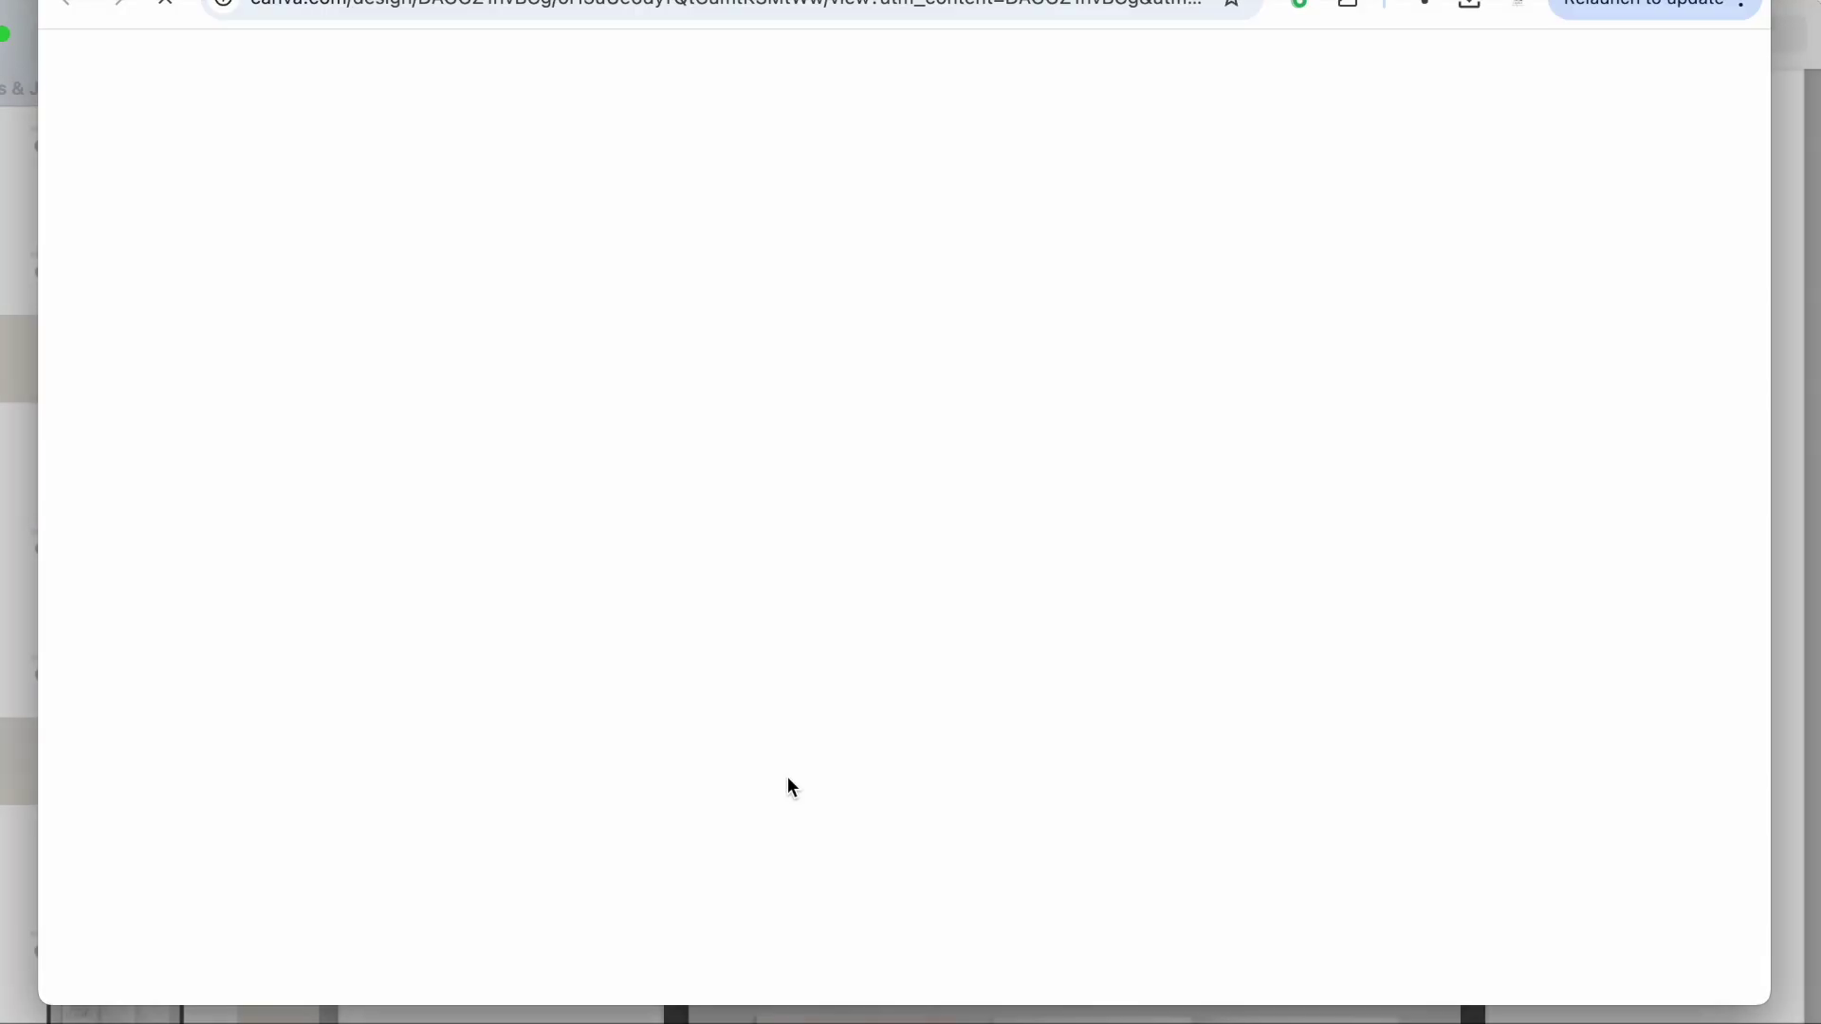
pyautogui.scroll(-3, 734, 897)
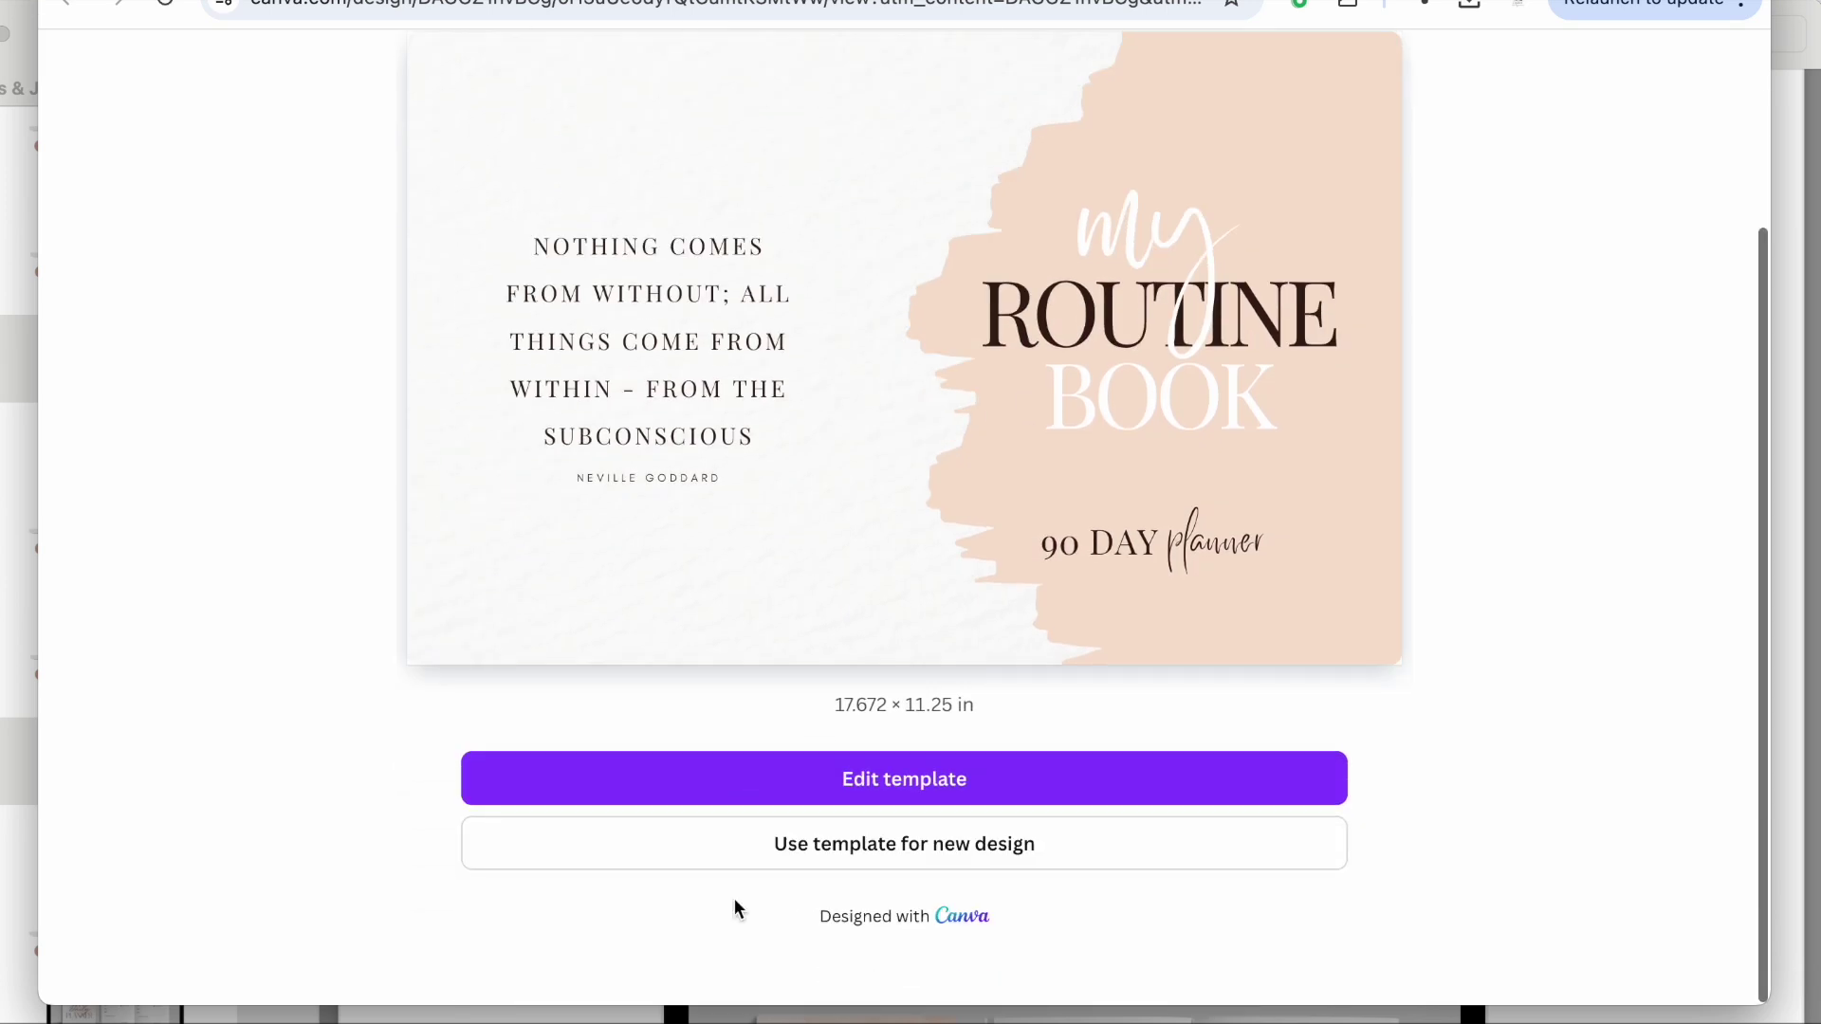
pyautogui.click(866, 854)
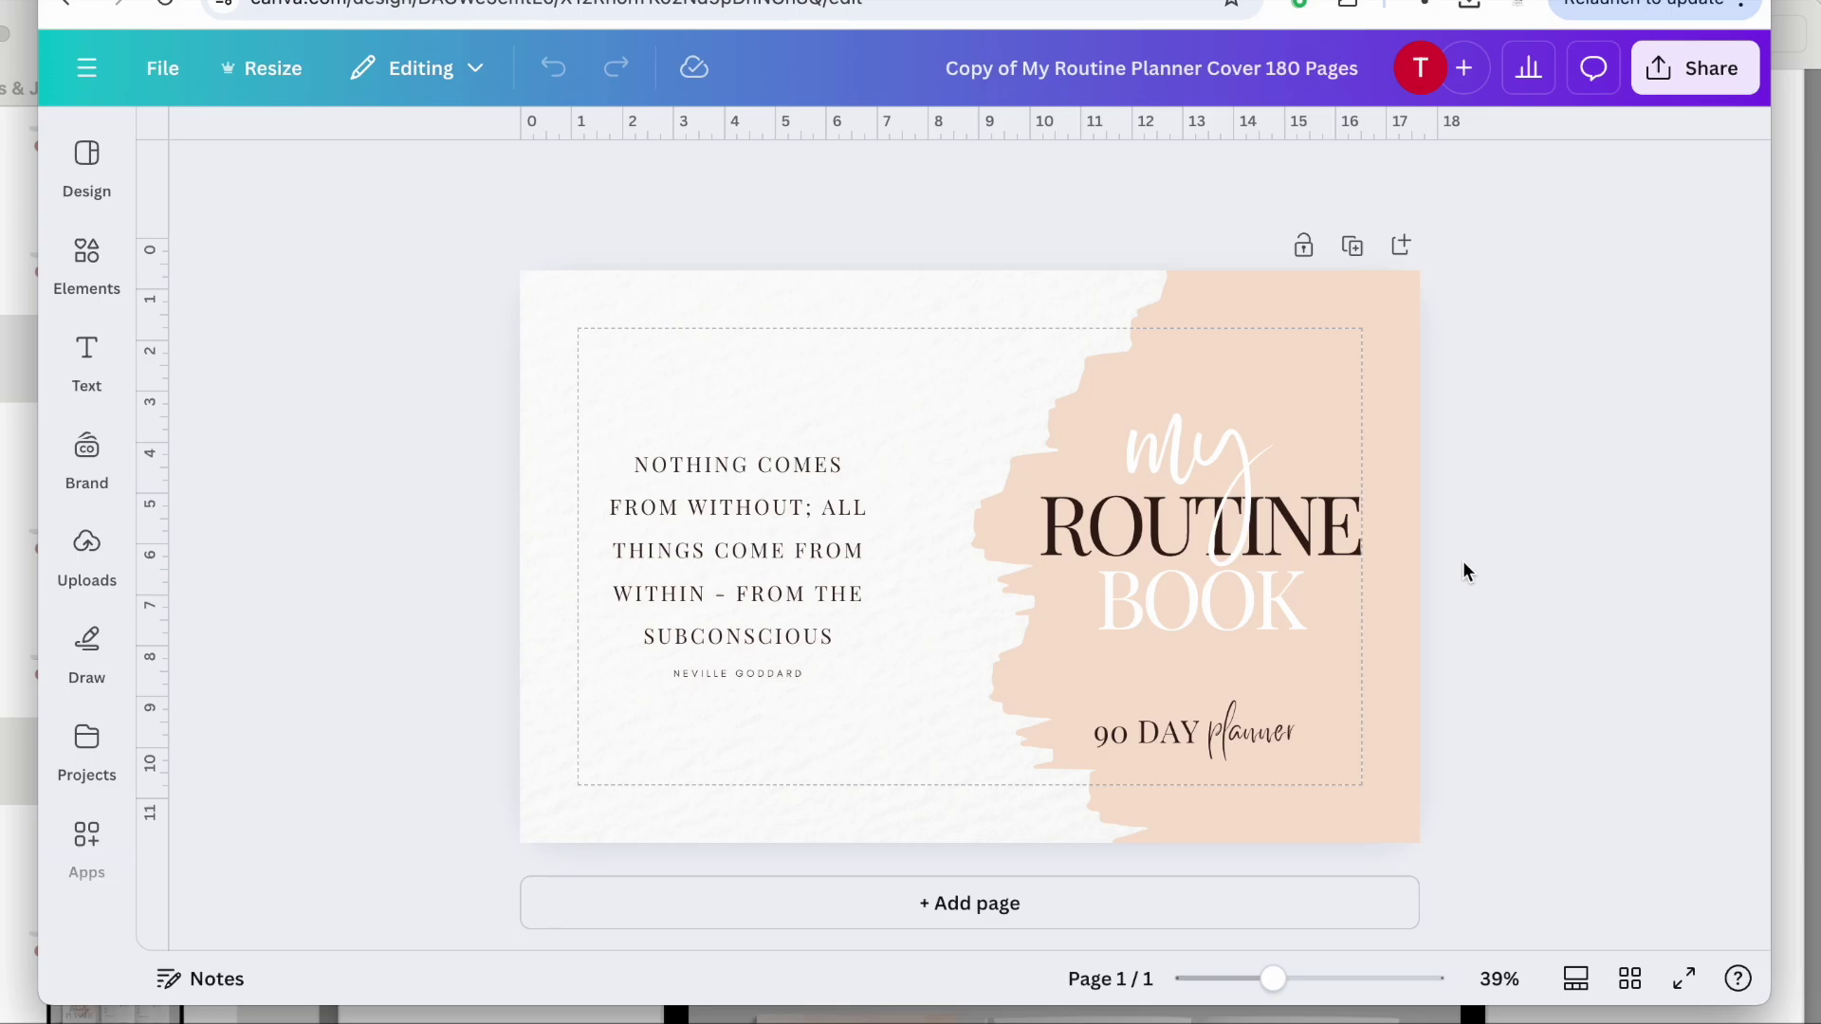
# Set the title word ROUTINE in Schoolbell and BOOK in Apricots.
pyautogui.click(1224, 427)
pyautogui.click(835, 179)
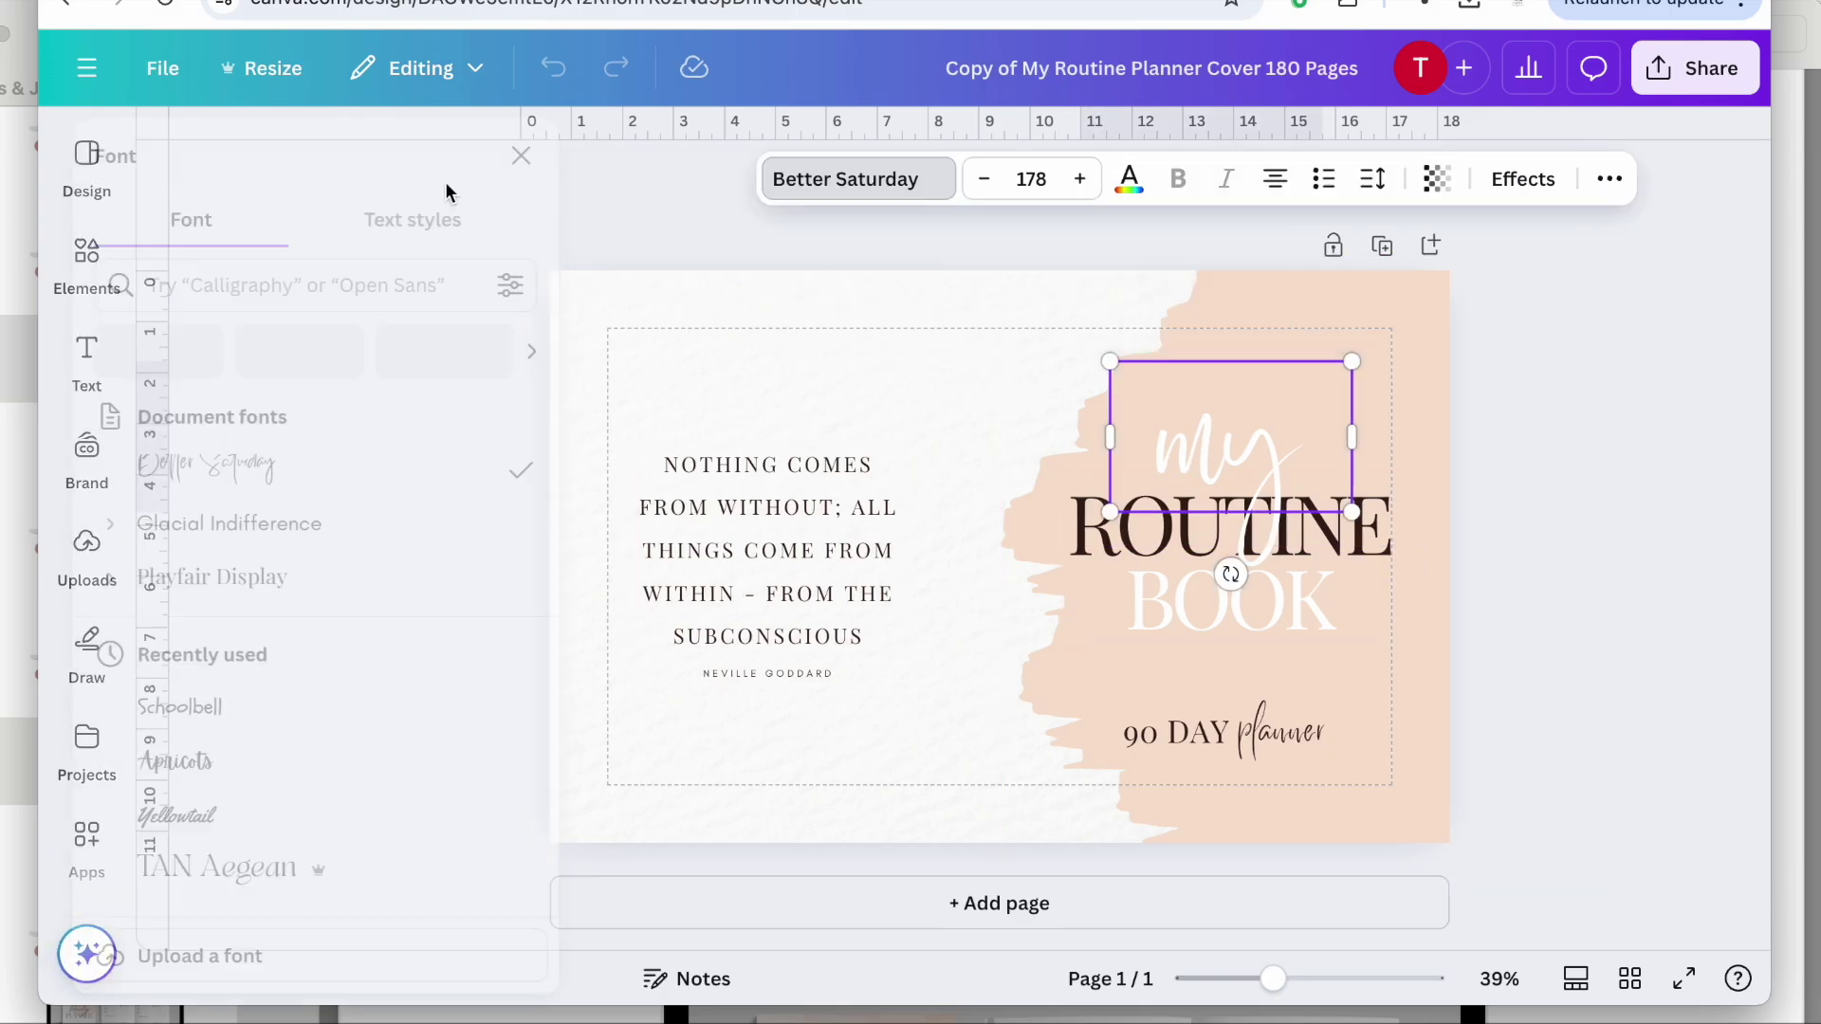
pyautogui.click(1357, 526)
pyautogui.click(242, 706)
pyautogui.click(1304, 606)
# Set 'planner' in Apricots and rearrange it centred below 90 DAY.
pyautogui.click(1356, 732)
pyautogui.click(1299, 732)
pyautogui.click(1408, 732)
pyautogui.click(237, 467)
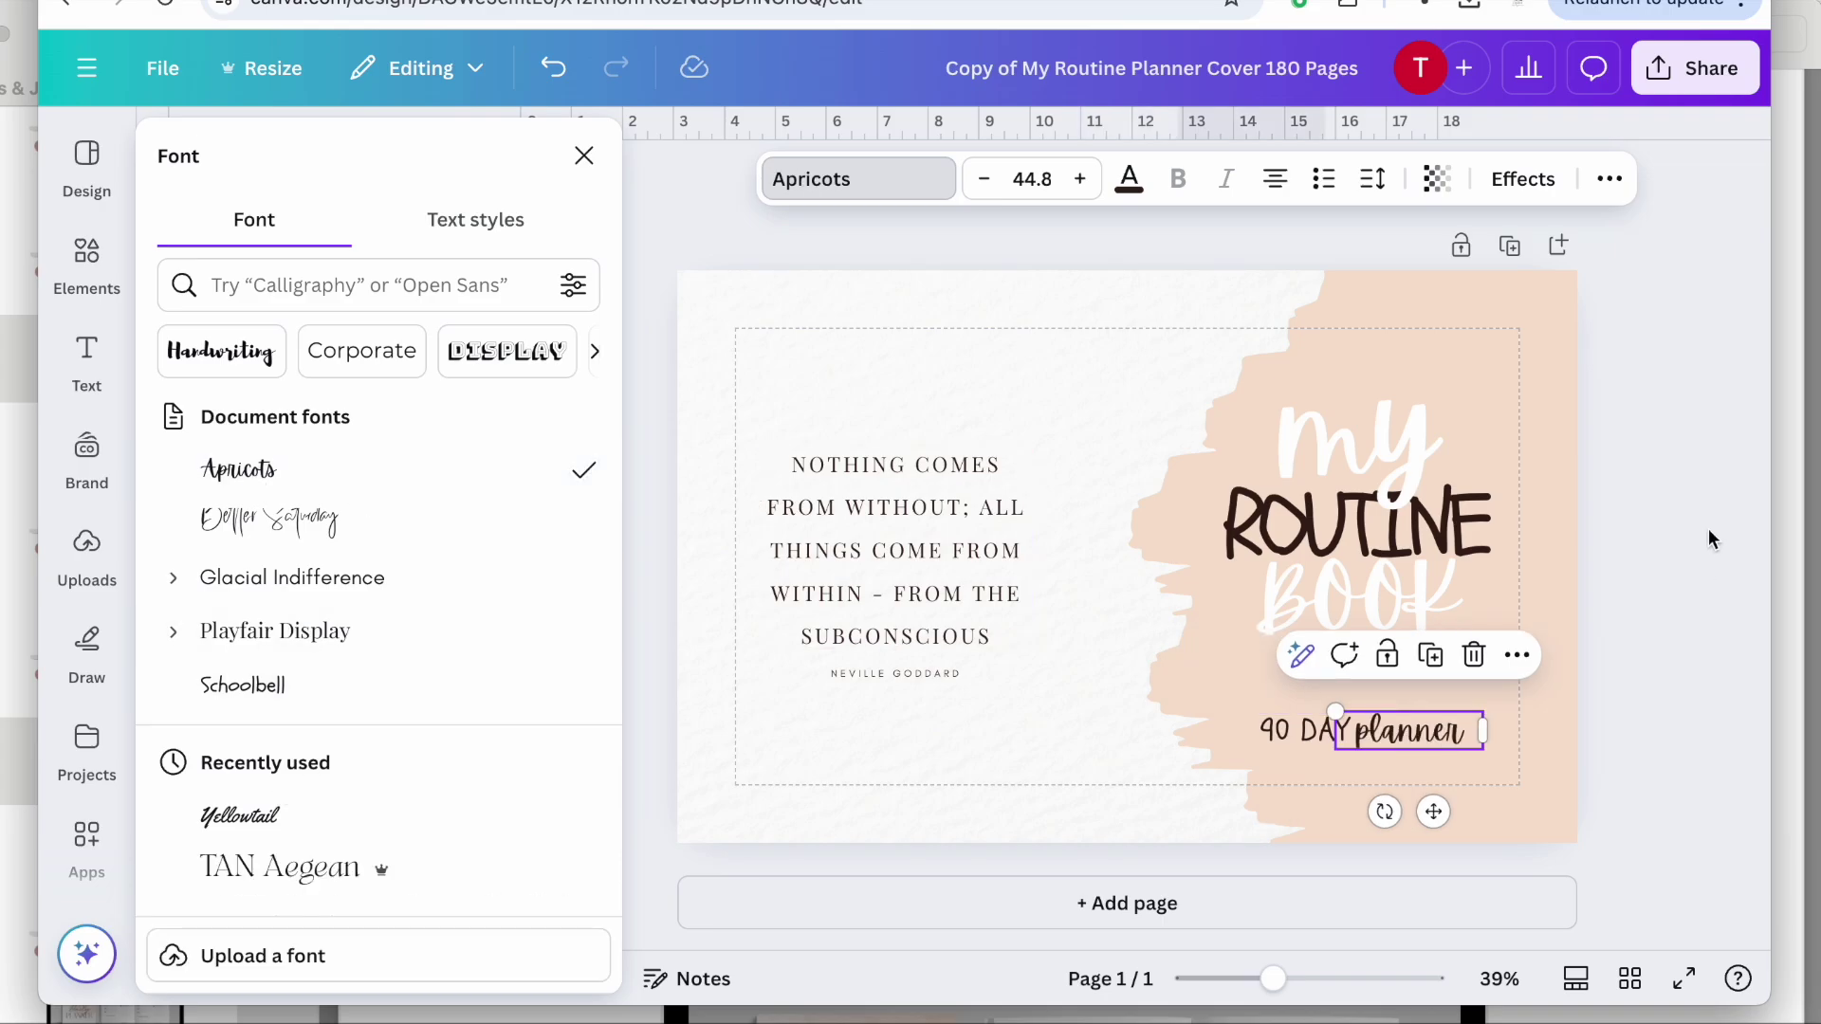
pyautogui.click(1294, 730)
pyautogui.press('Escape')
pyautogui.moveTo(1176, 778); pyautogui.dragTo(1155, 726)
pyautogui.moveTo(1177, 697); pyautogui.dragTo(1176, 695)
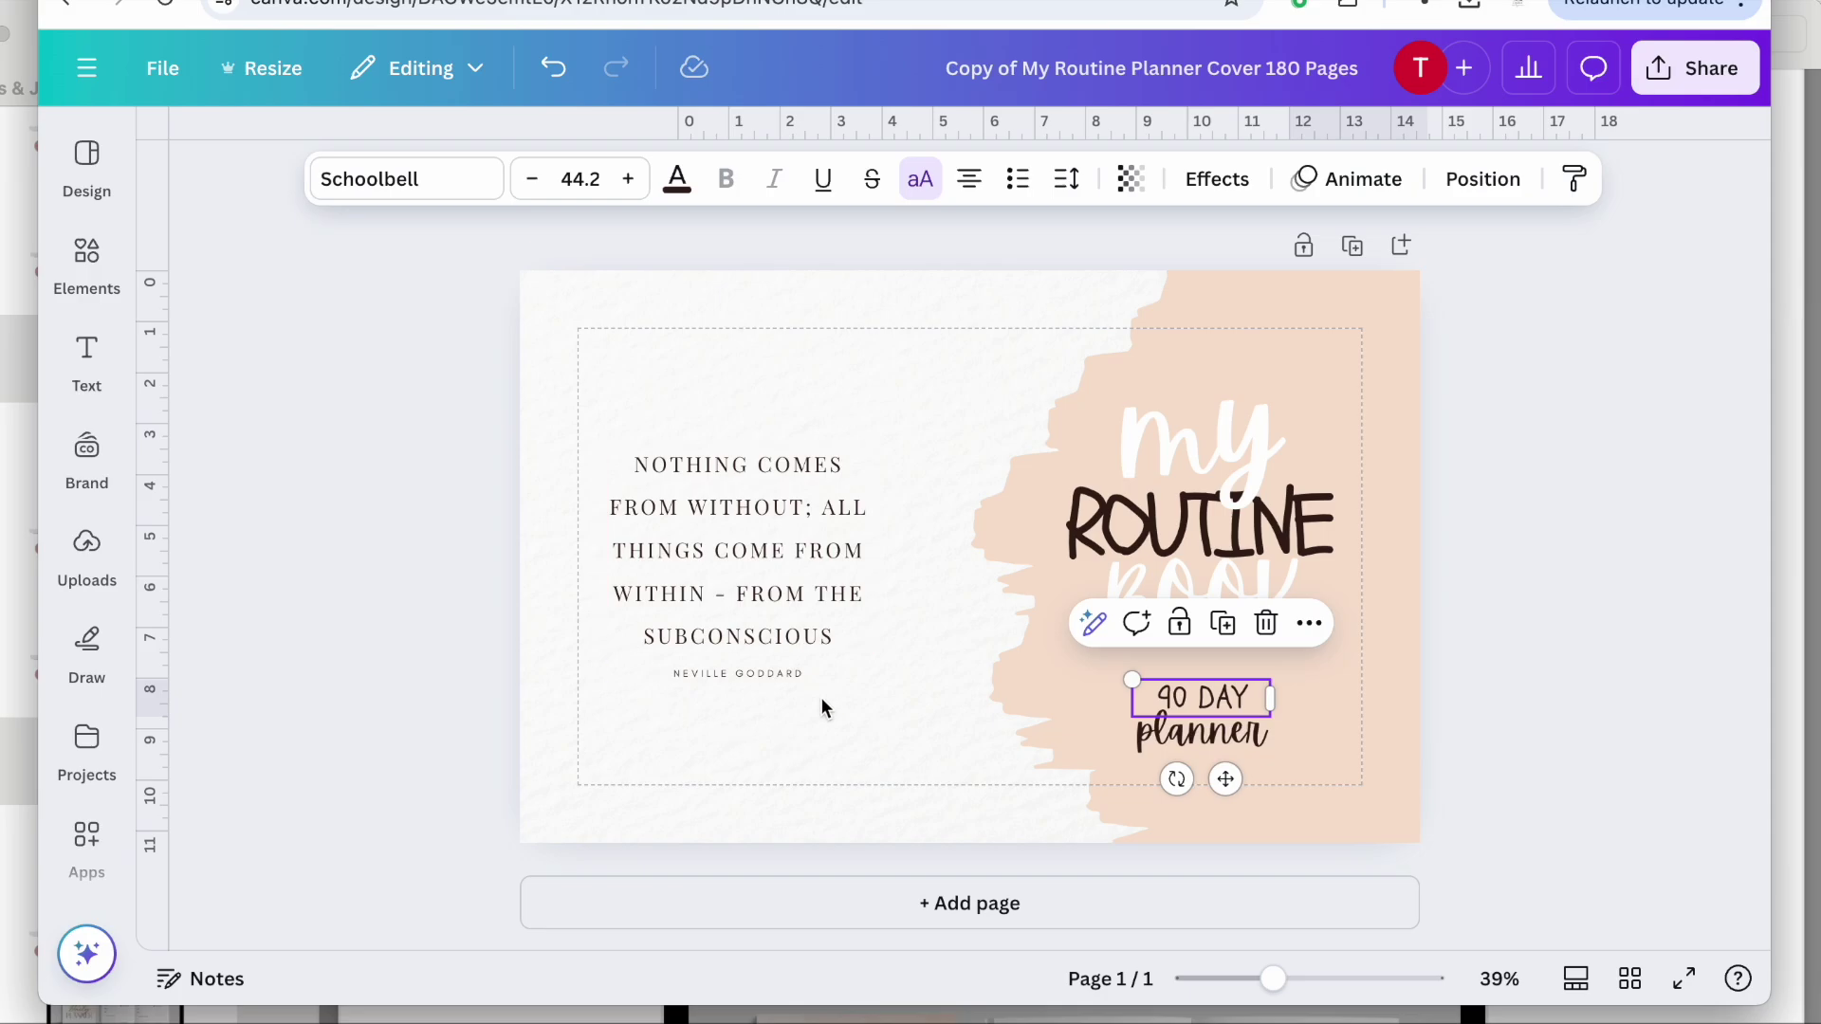
# Switch the quote text to the Schoolbell font.
pyautogui.click(698, 528)
pyautogui.click(422, 195)
pyautogui.click(166, 630)
pyautogui.click(741, 672)
pyautogui.press('Escape')
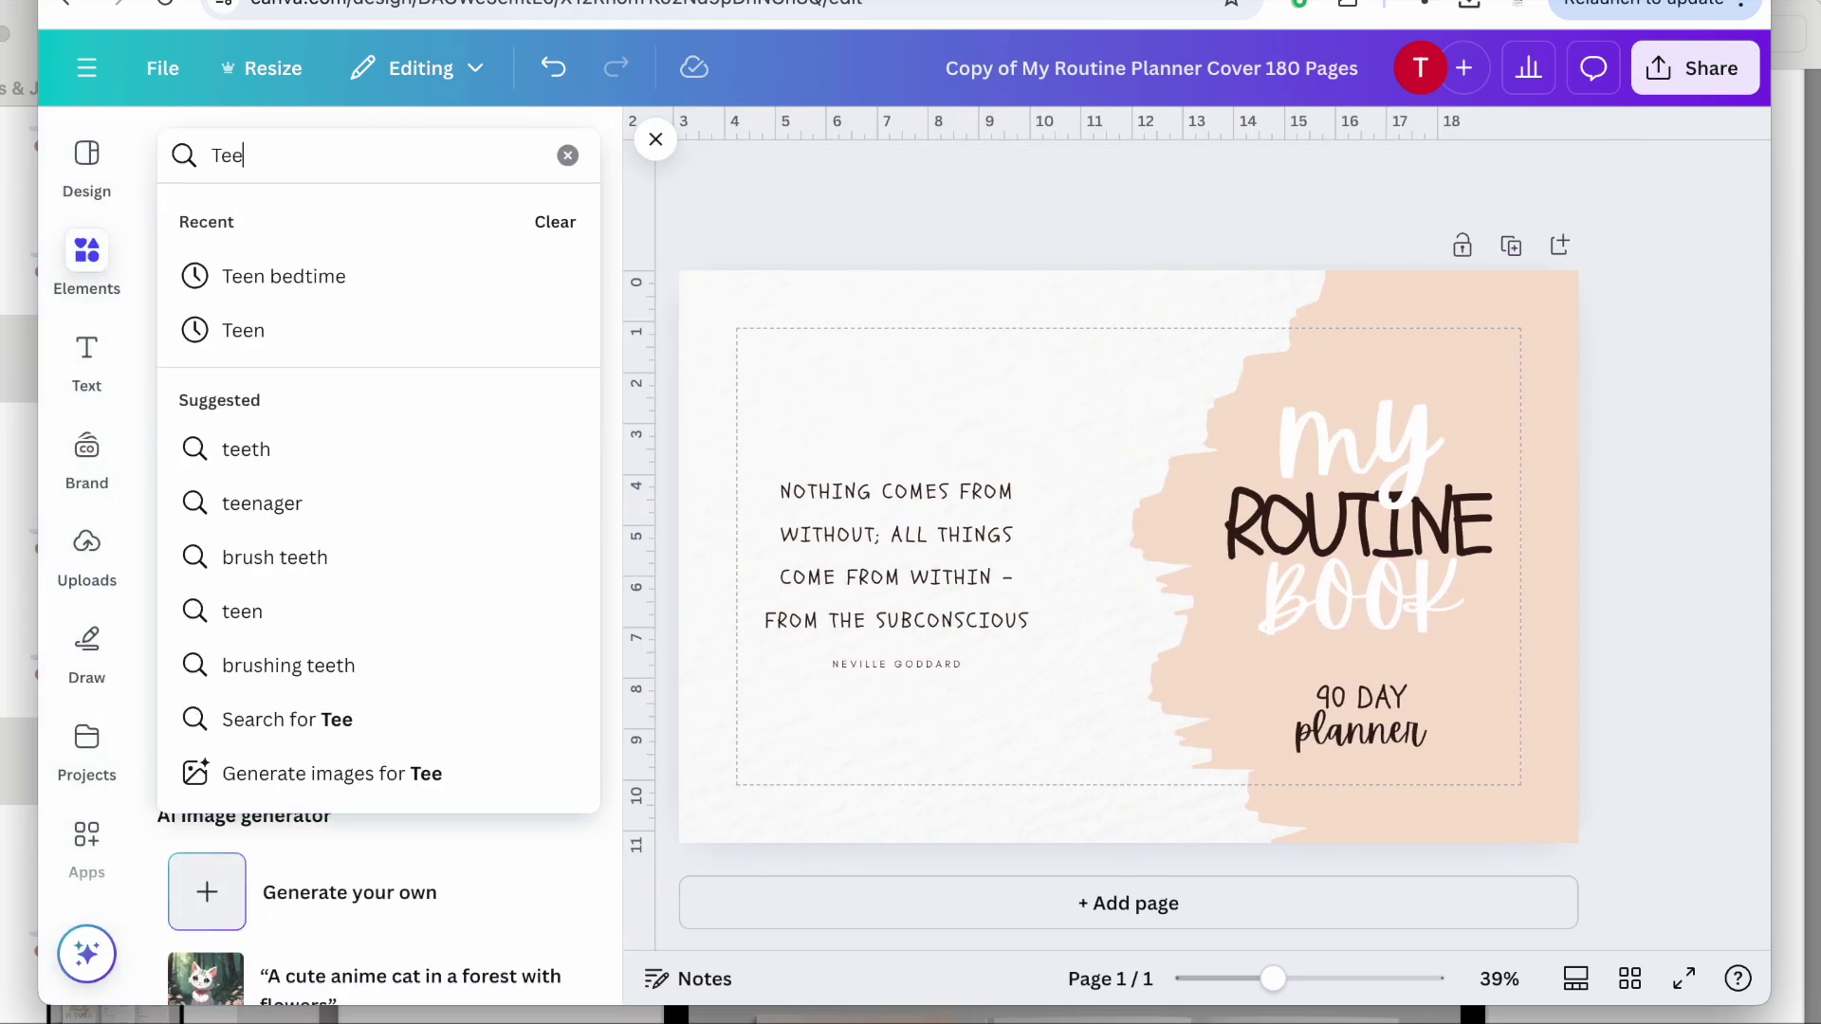
pyautogui.write('n')
pyautogui.press('Return')
# Add the red-jacket girl graphic and turn the MY and BOOK title words pink.
pyautogui.scroll(-5, 284, 616)
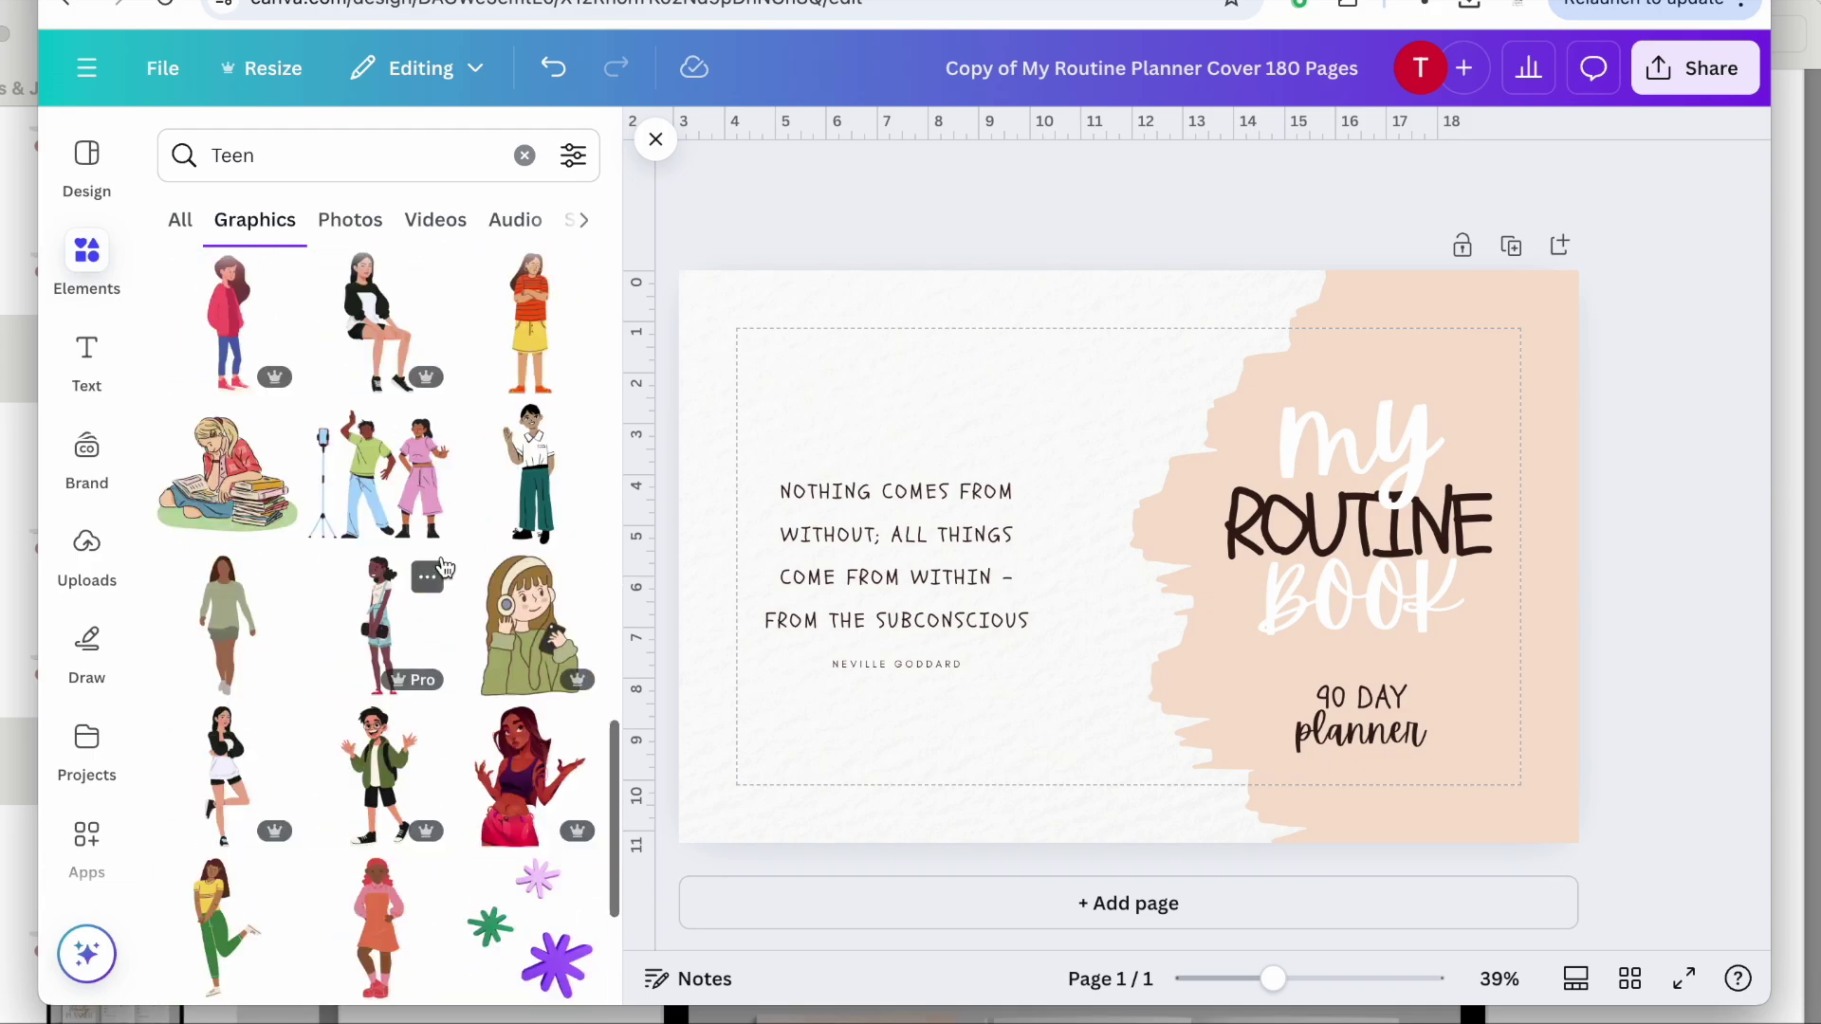
pyautogui.moveTo(228, 370); pyautogui.dragTo(1214, 656)
pyautogui.click(1337, 427)
pyautogui.click(1129, 179)
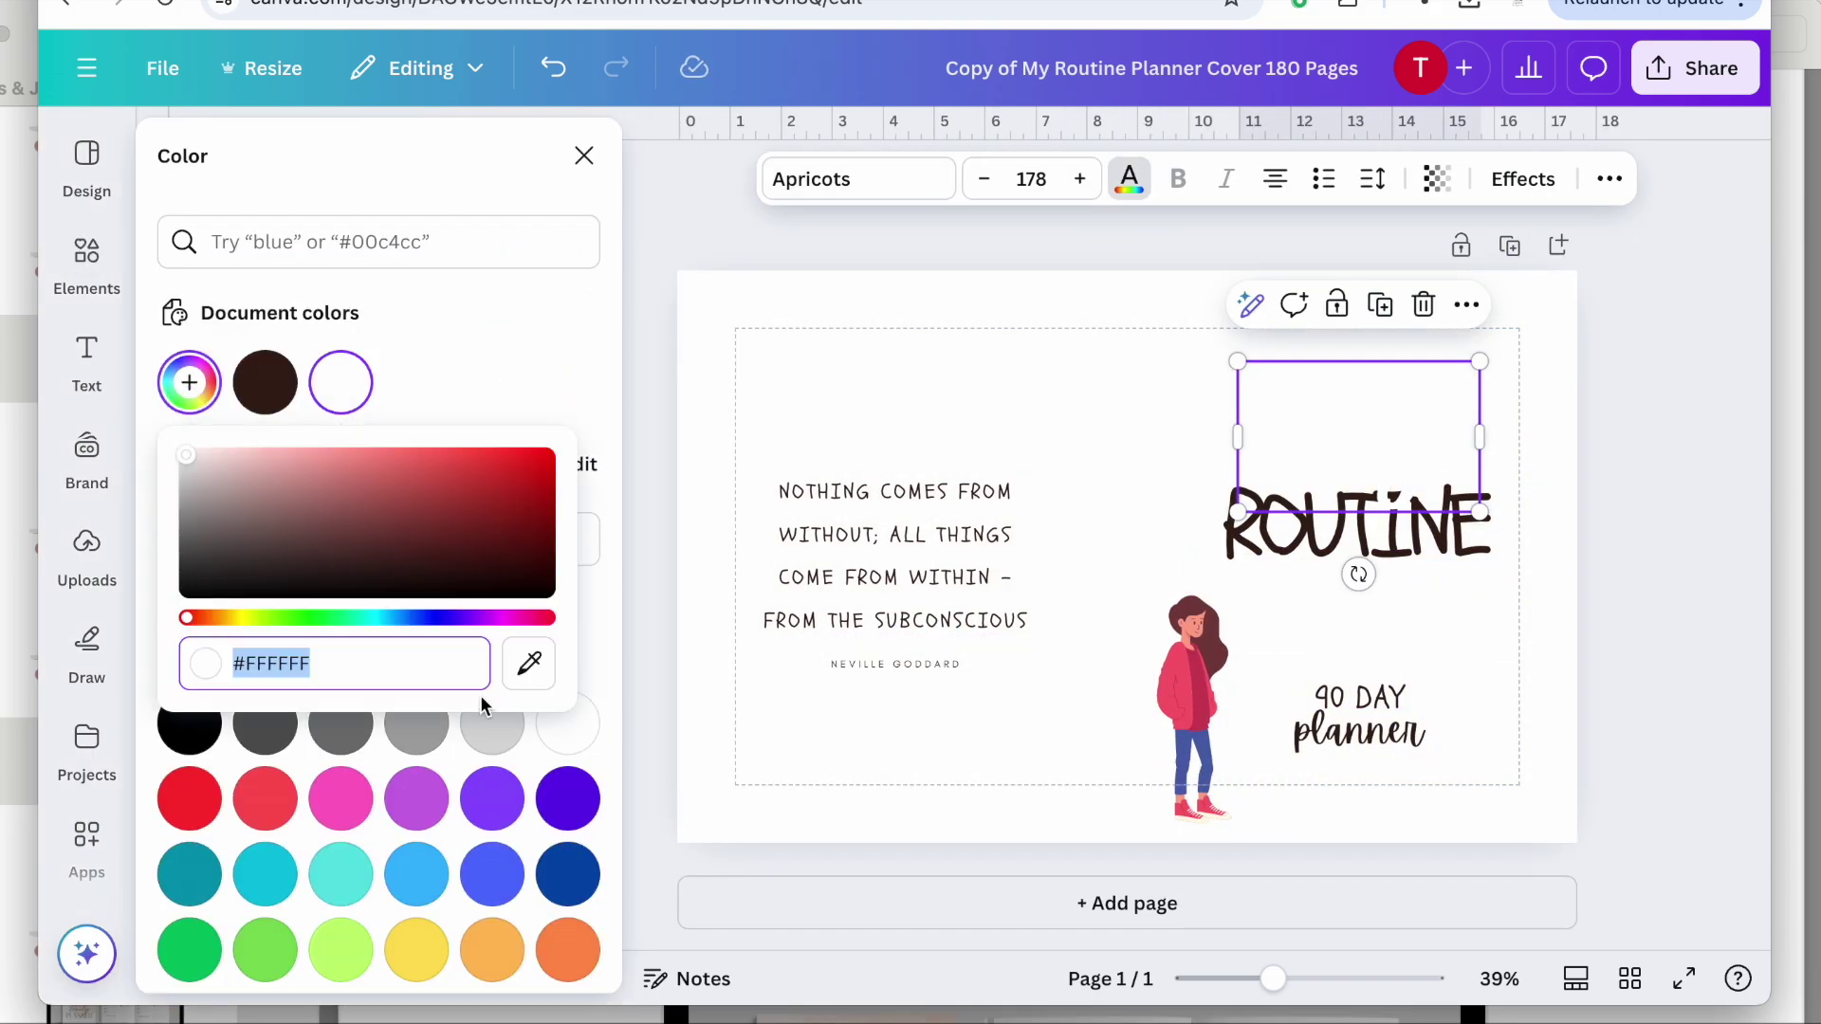
pyautogui.click(265, 374)
# Add the pink-hat girl graphic to the cover and shrink it.
pyautogui.scroll(-5, 298, 664)
pyautogui.scroll(-5, 299, 752)
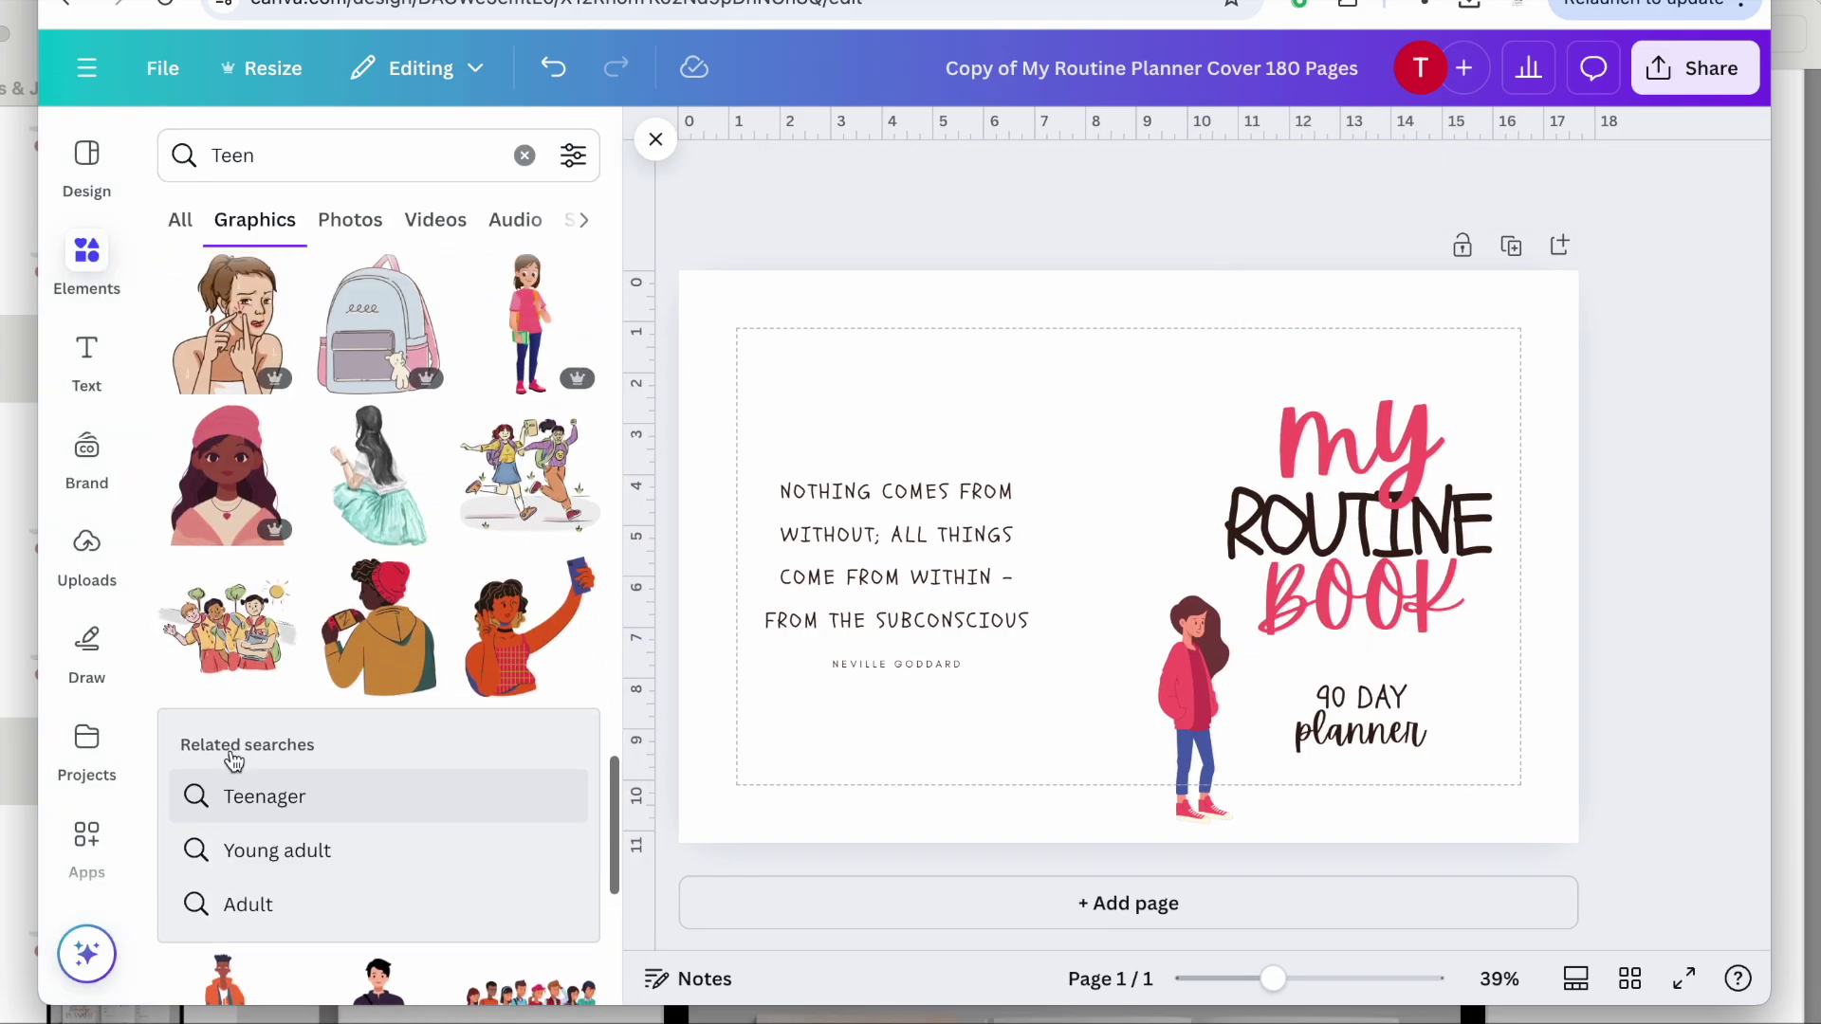
pyautogui.click(227, 474)
pyautogui.moveTo(1166, 821); pyautogui.dragTo(1181, 783)
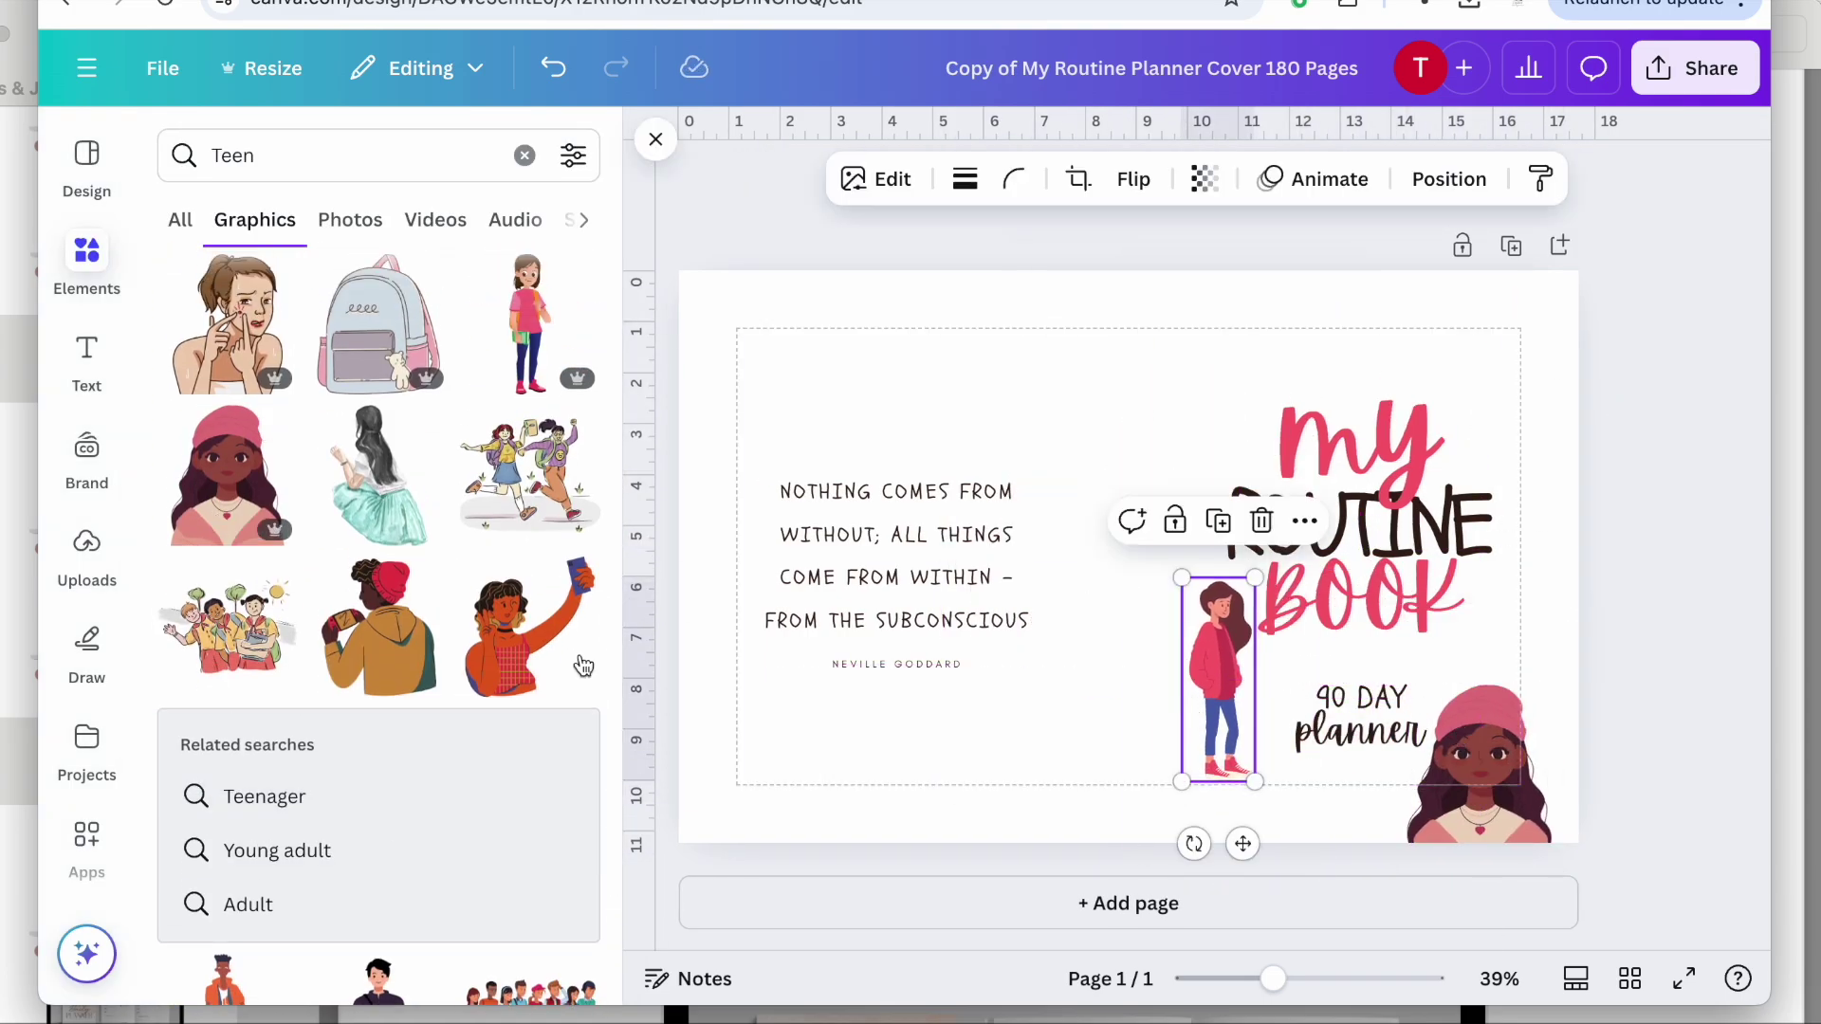
# Search graphics for 'doodle', add hearts and place a yellow flower at top right.
pyautogui.scroll(-5, 313, 771)
pyautogui.click(525, 155)
pyautogui.write('doodle')
pyautogui.press('Return')
pyautogui.click(529, 643)
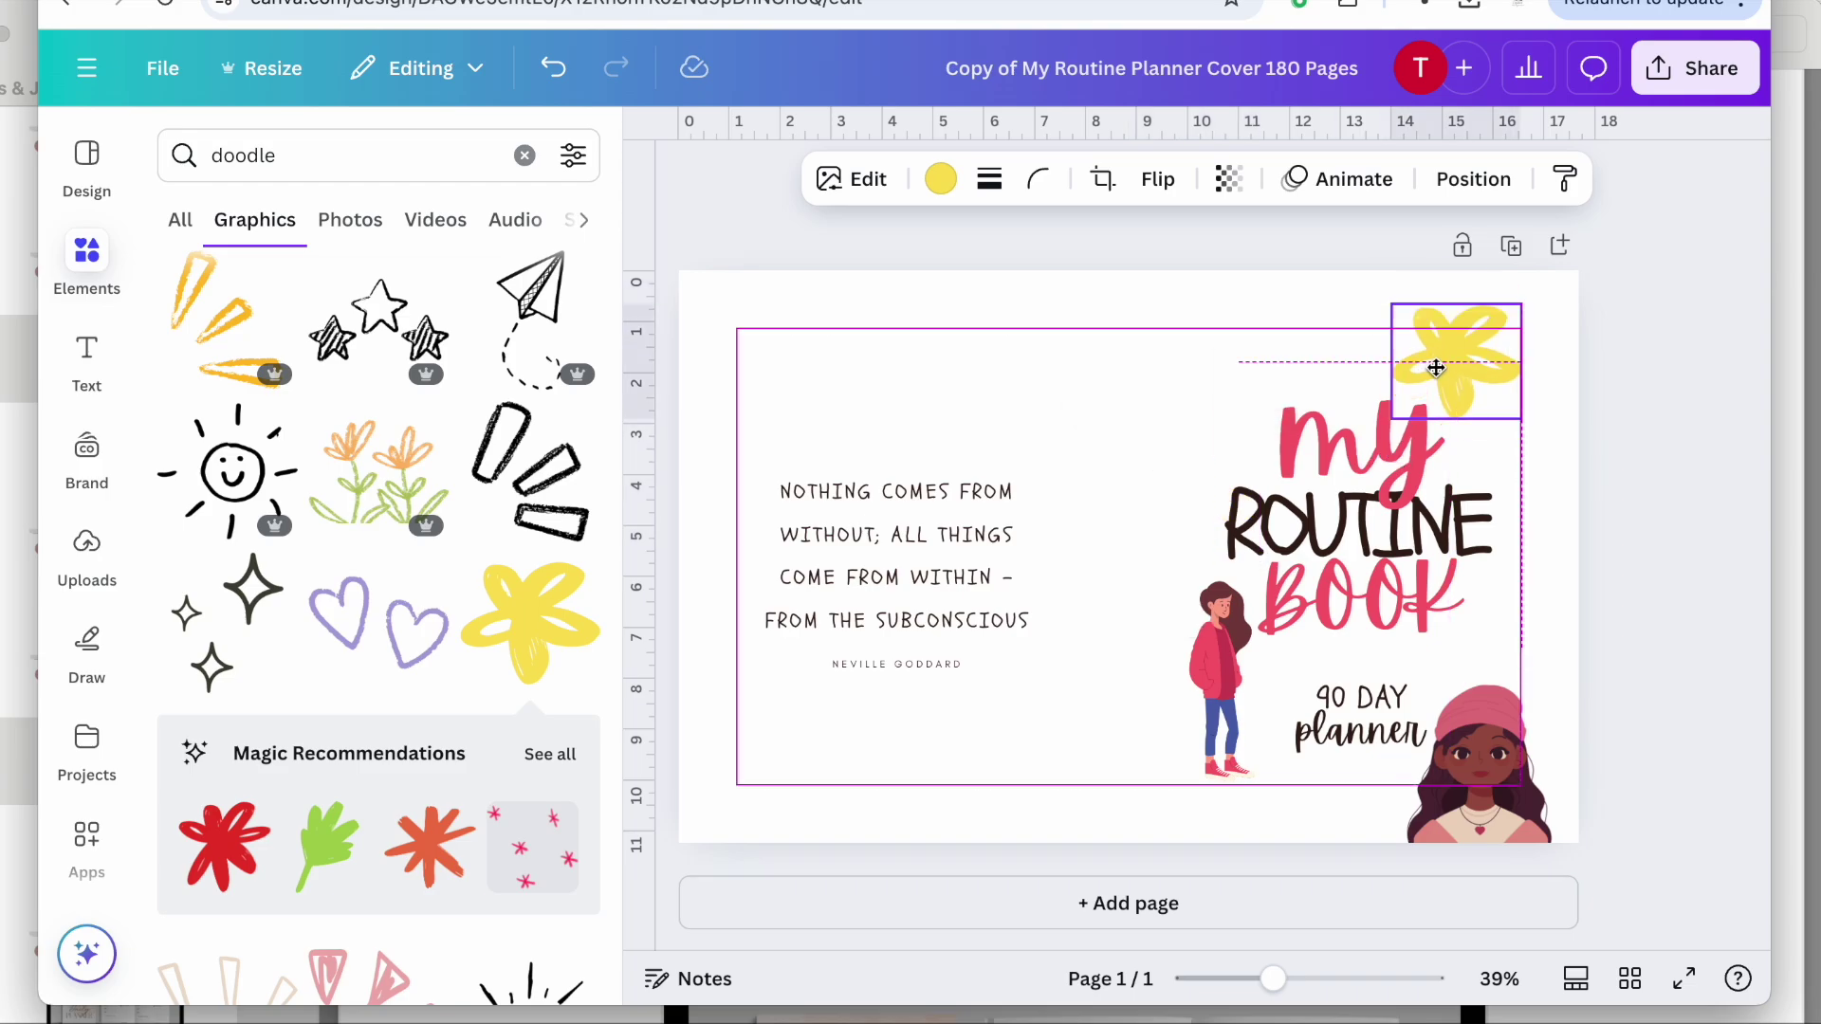
pyautogui.click(377, 626)
pyautogui.moveTo(1219, 479); pyautogui.dragTo(1313, 351)
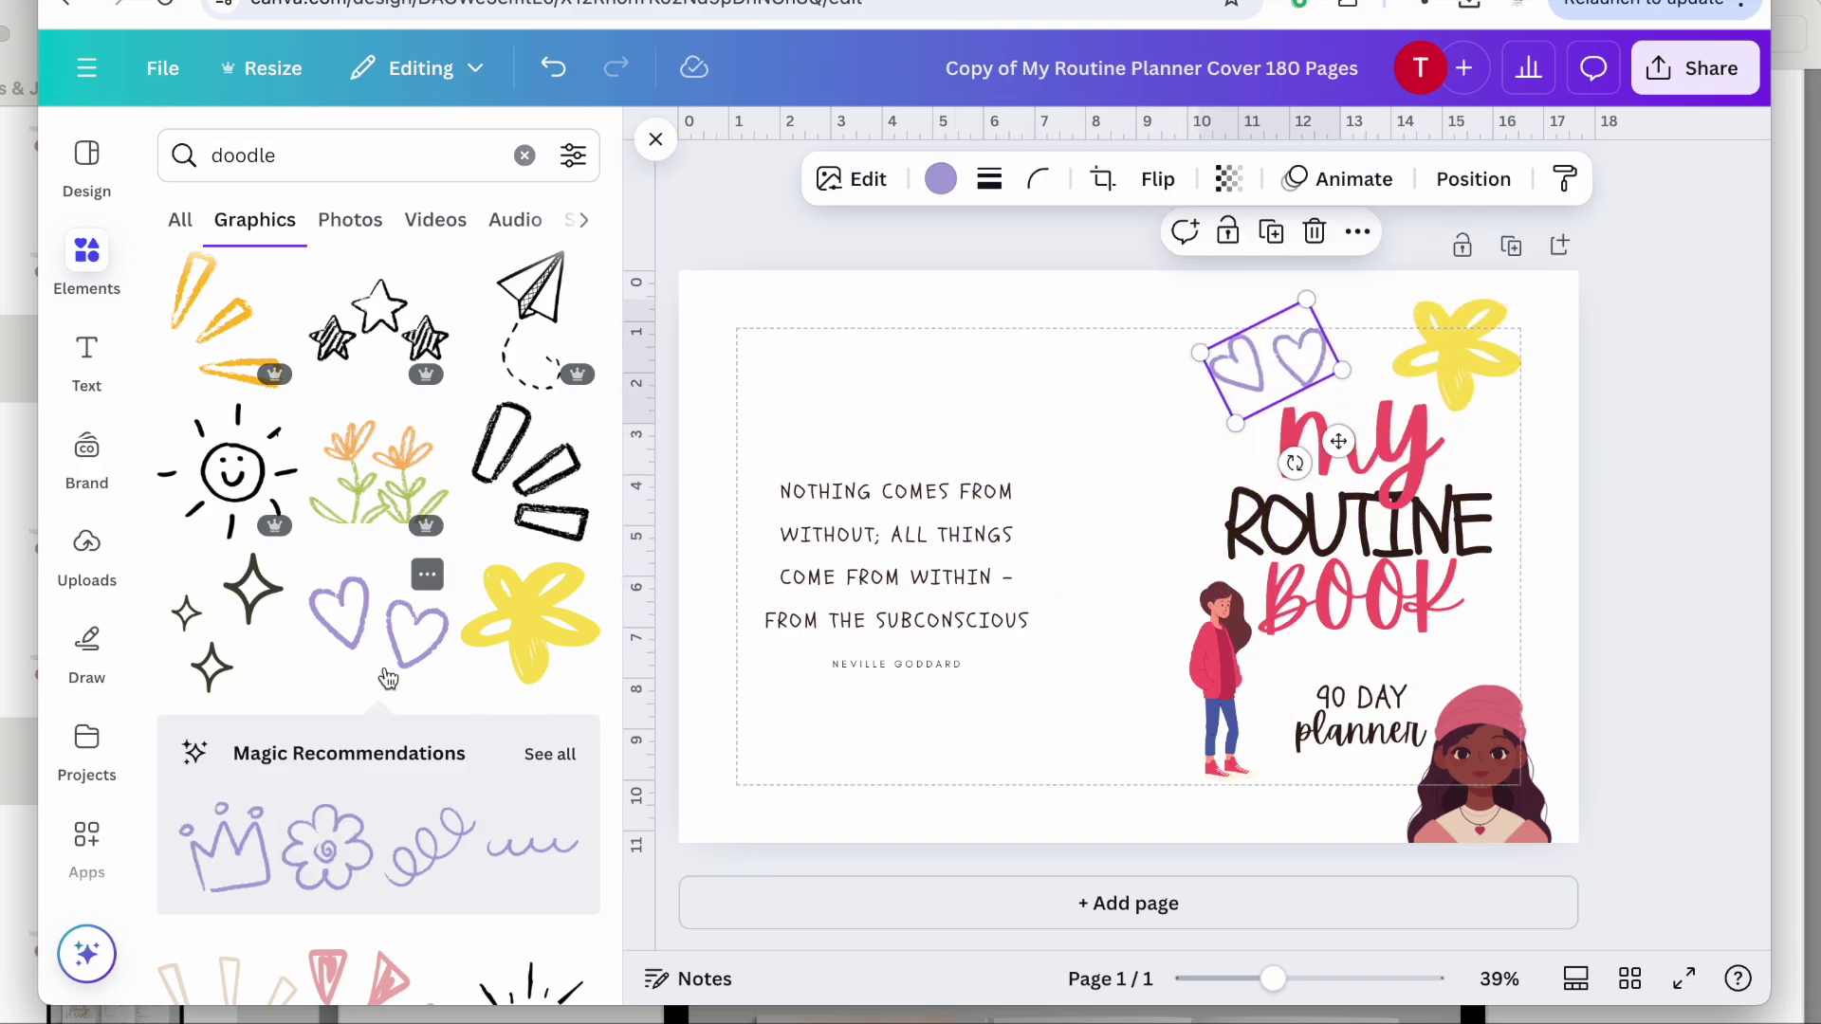
# Add and position the yellow daisy and yellow smiley doodles.
pyautogui.scroll(-5, 195, 670)
pyautogui.click(384, 493)
pyautogui.moveTo(1128, 550); pyautogui.dragTo(1549, 614)
pyautogui.scroll(-5, 429, 738)
pyautogui.click(529, 920)
pyautogui.moveTo(1126, 569); pyautogui.dragTo(1519, 454)
# Add a purple squiggle doodle, shrunk and placed below 'planner'.
pyautogui.scroll(-3, 327, 776)
pyautogui.scroll(-4, 327, 775)
pyautogui.click(411, 528)
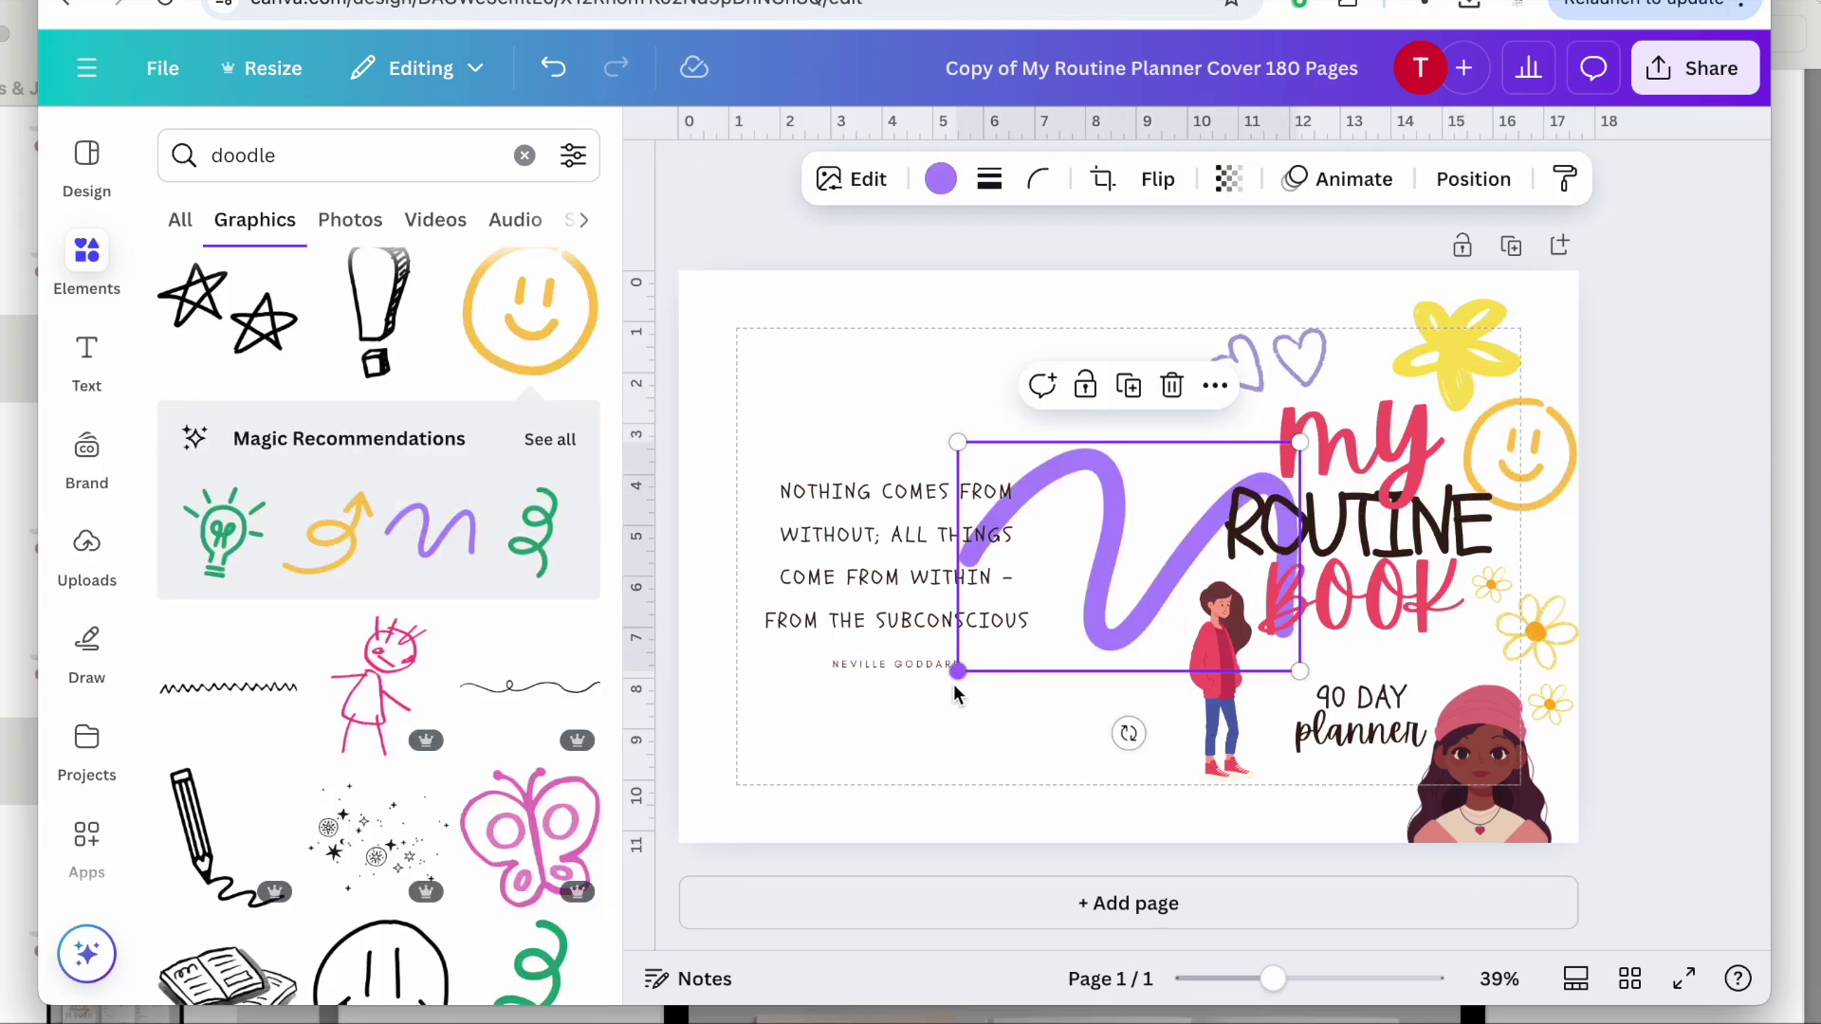
pyautogui.moveTo(960, 679); pyautogui.dragTo(1254, 842)
# Add a leaf-shaped doodle rotated to the left of MY, discarding an unwanted pink one.
pyautogui.scroll(-5, 316, 764)
pyautogui.scroll(-3, 316, 761)
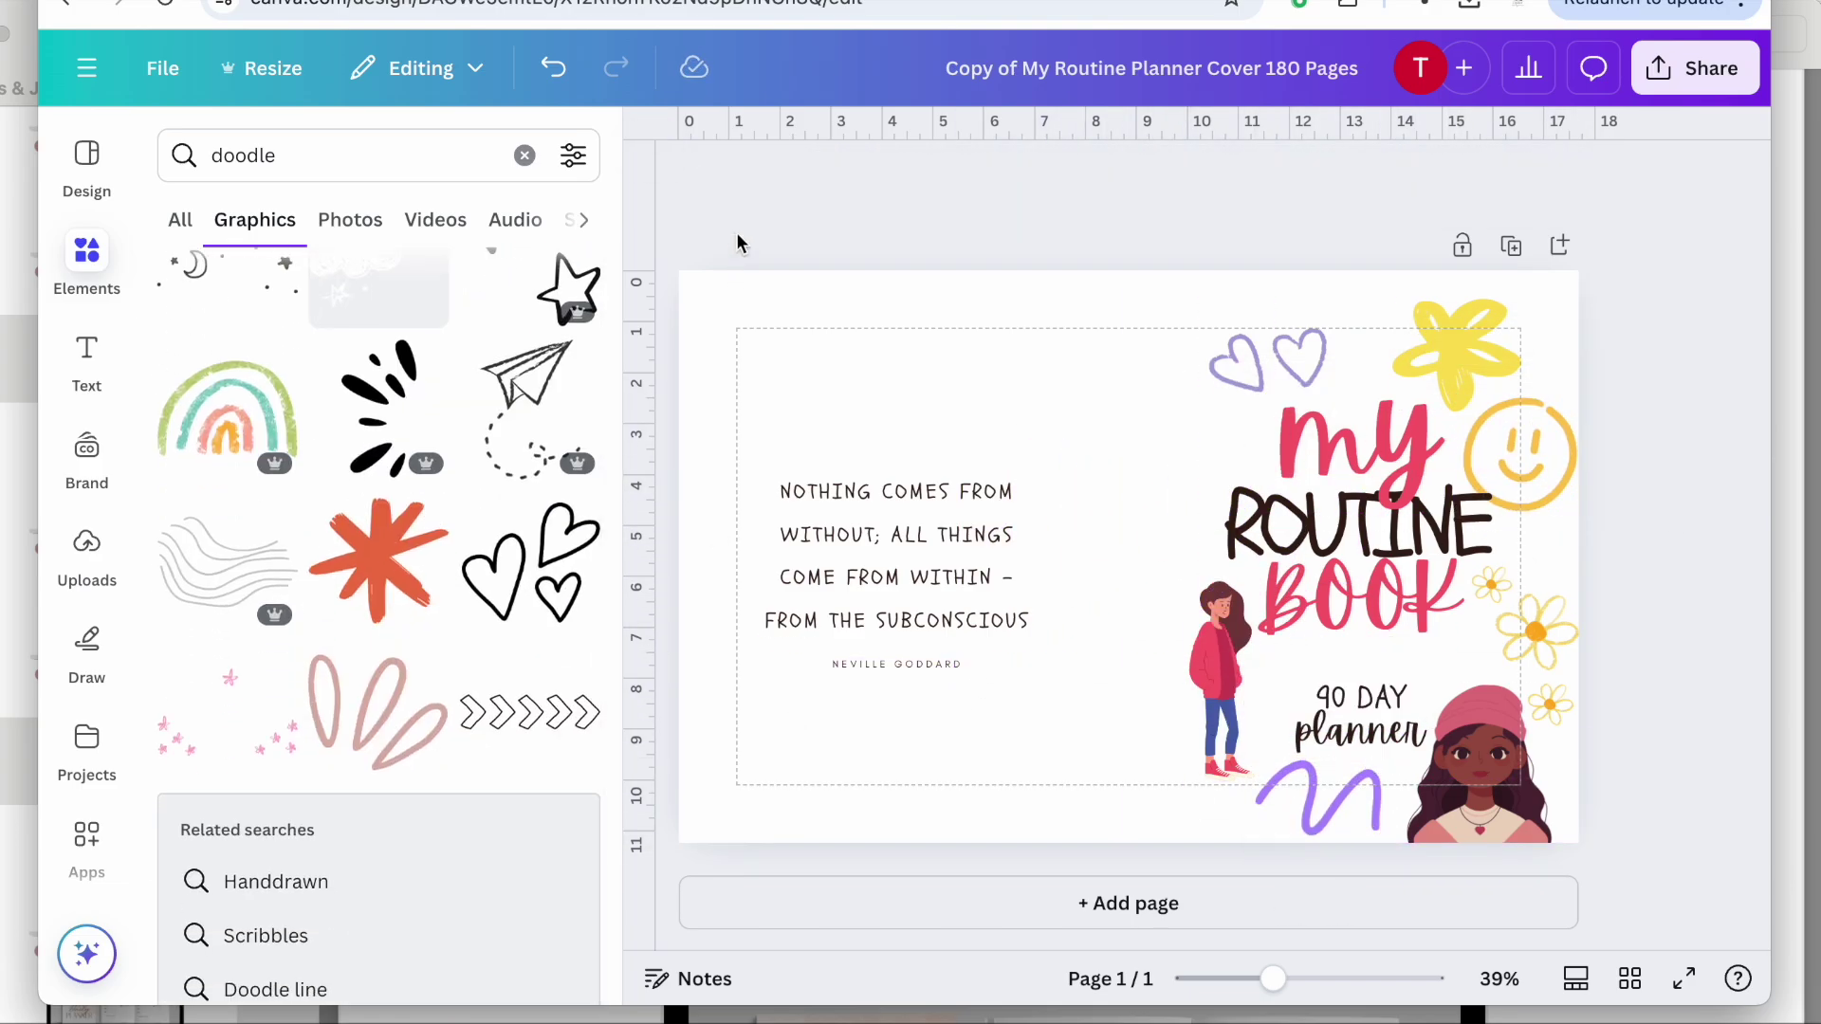
pyautogui.click(227, 616)
pyautogui.hotkey('ctrl', 'z')
pyautogui.click(376, 642)
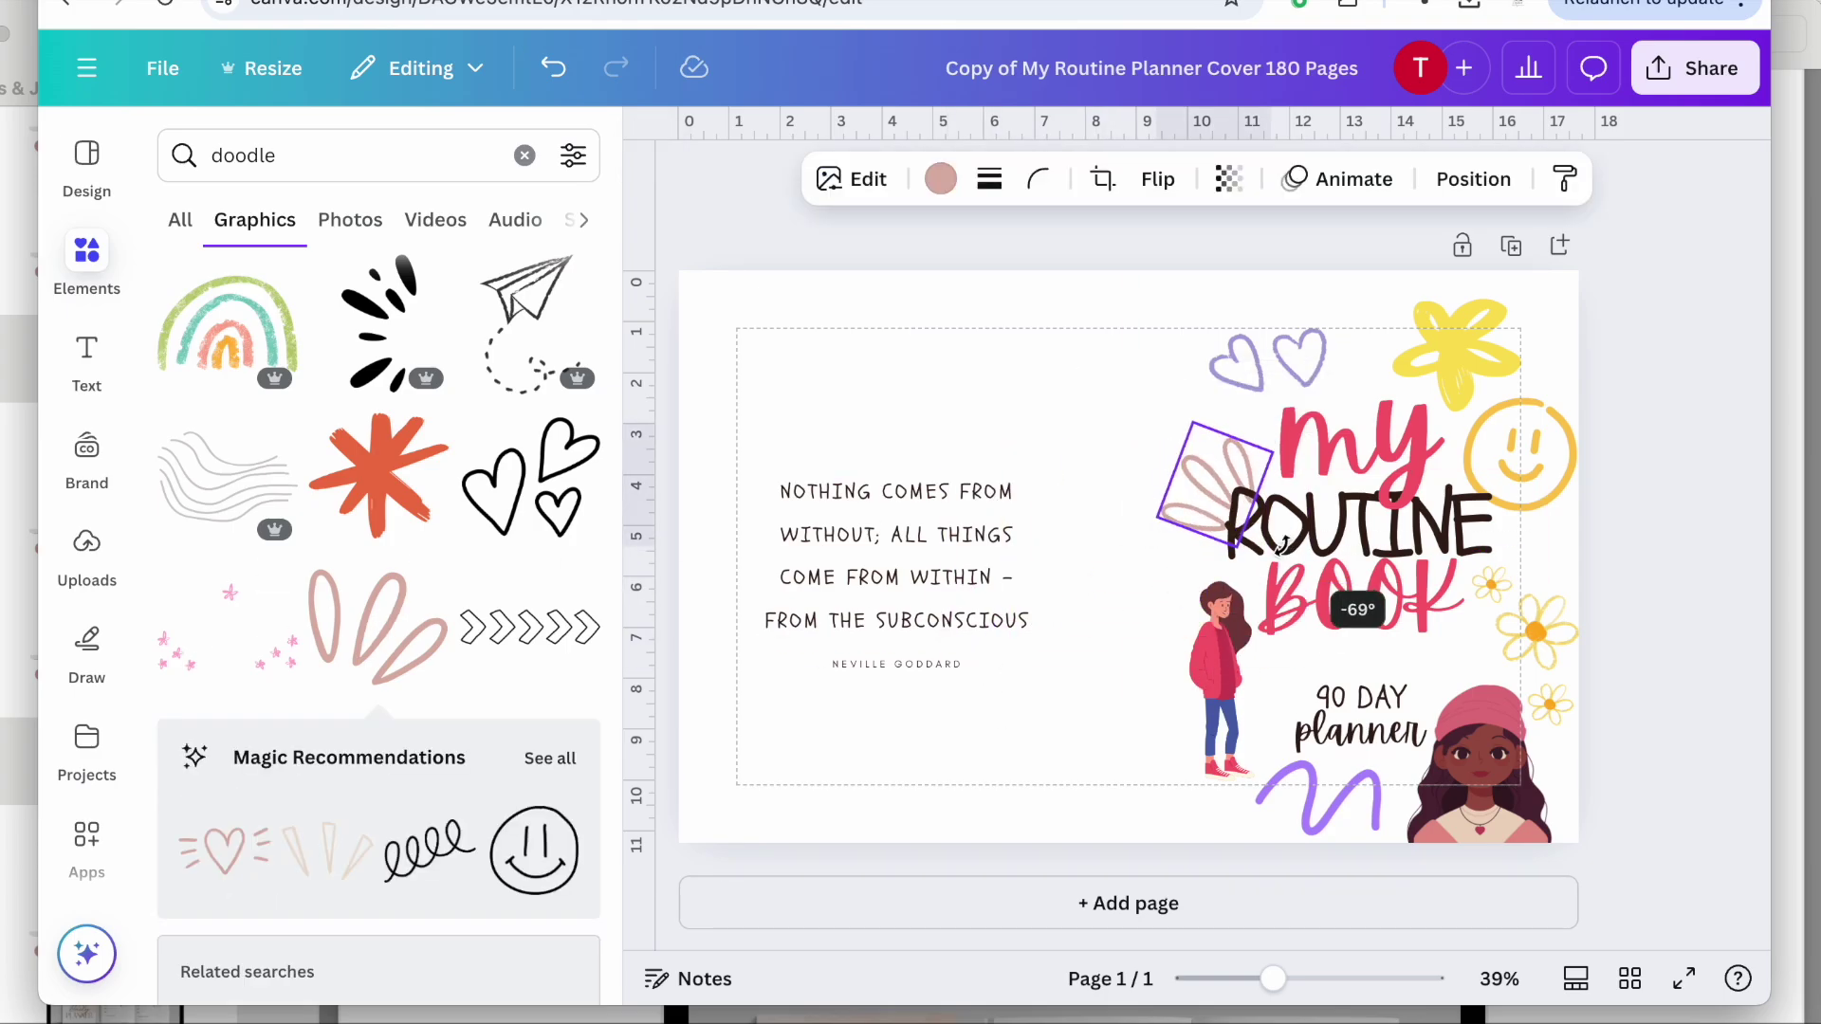
pyautogui.moveTo(1167, 520); pyautogui.dragTo(1200, 455)
# Place a heart speech bubble above the quote and recolour it red.
pyautogui.doubleClick(243, 156)
pyautogui.write('doodle')
pyautogui.press('Return')
pyautogui.click(379, 558)
pyautogui.moveTo(1106, 569); pyautogui.dragTo(890, 410)
pyautogui.click(940, 178)
pyautogui.click(567, 383)
# Place the sparkle cluster at bottom left and a²+b²=c² at top left.
pyautogui.click(86, 265)
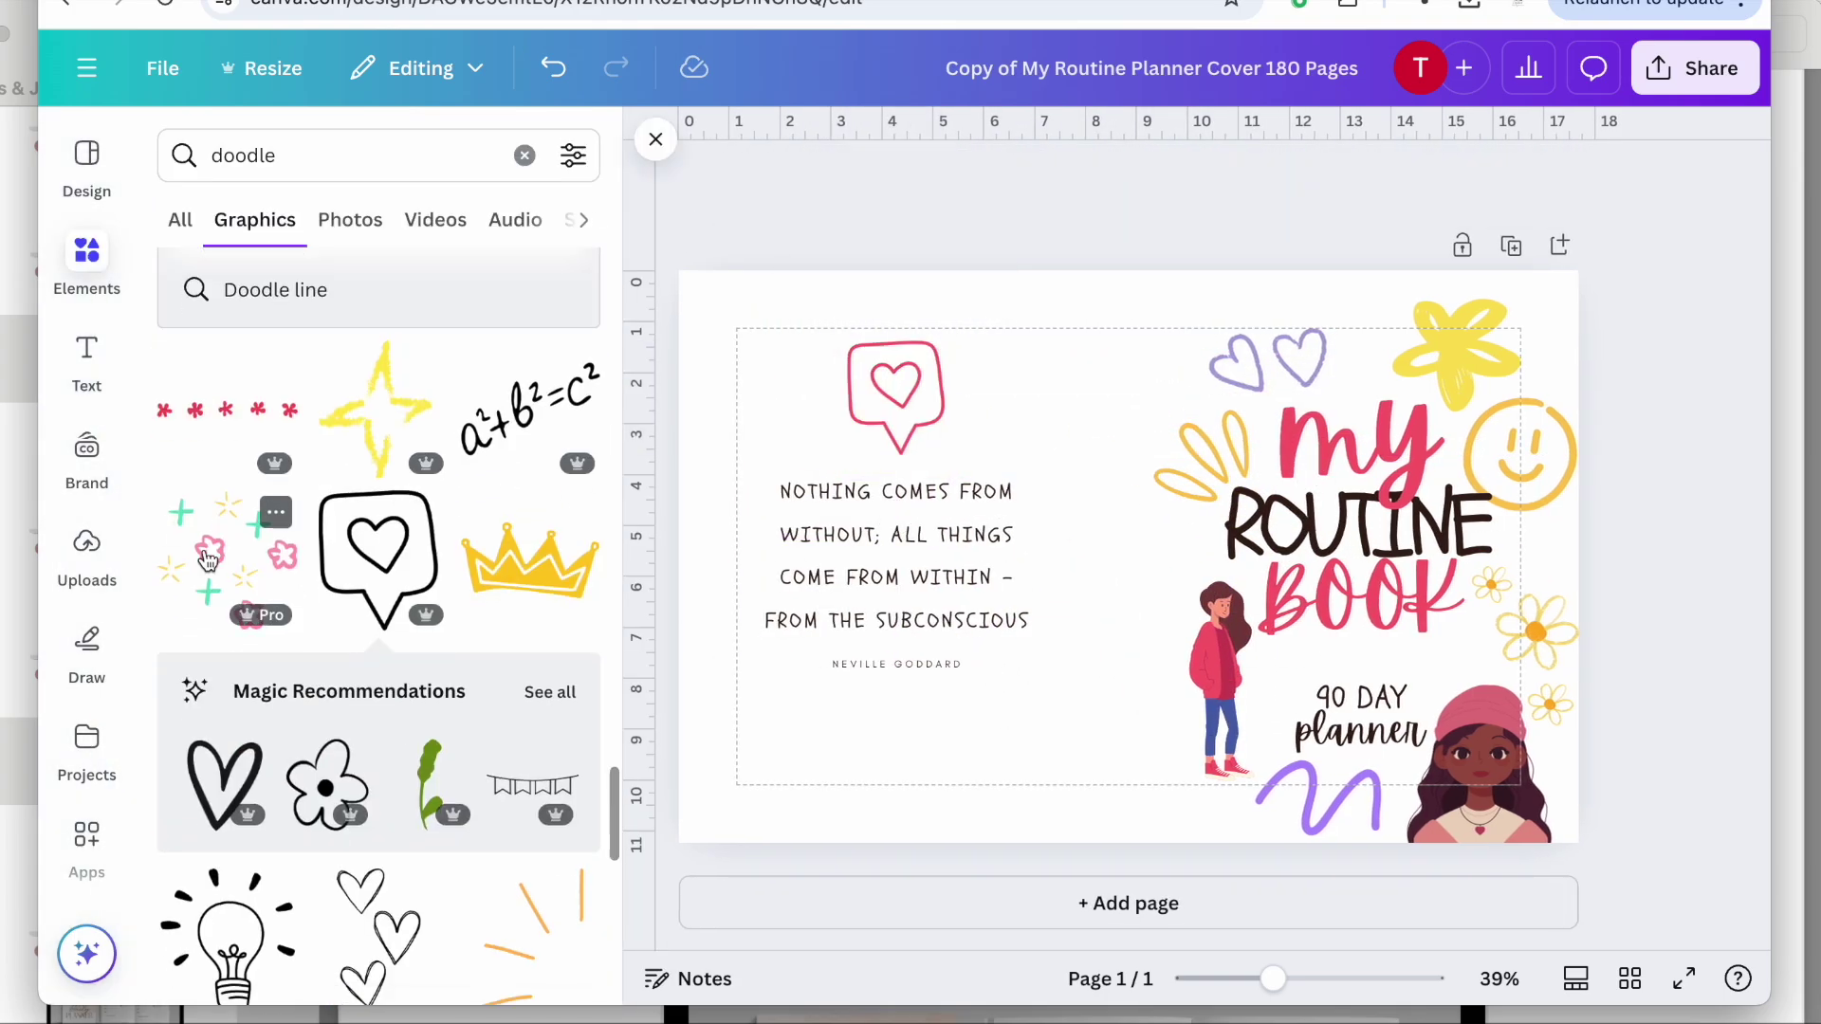
pyautogui.moveTo(212, 549); pyautogui.dragTo(793, 772)
pyautogui.click(895, 178)
pyautogui.click(87, 266)
pyautogui.moveTo(488, 415)
pyautogui.mouseDown()
pyautogui.moveTo(752, 436)
pyautogui.moveTo(752, 370)
pyautogui.mouseUp()
# Add a yellow crown, shrink it, and tilt it below the quote.
pyautogui.click(1130, 256)
pyautogui.click(528, 772)
pyautogui.moveTo(1310, 452); pyautogui.dragTo(1091, 580)
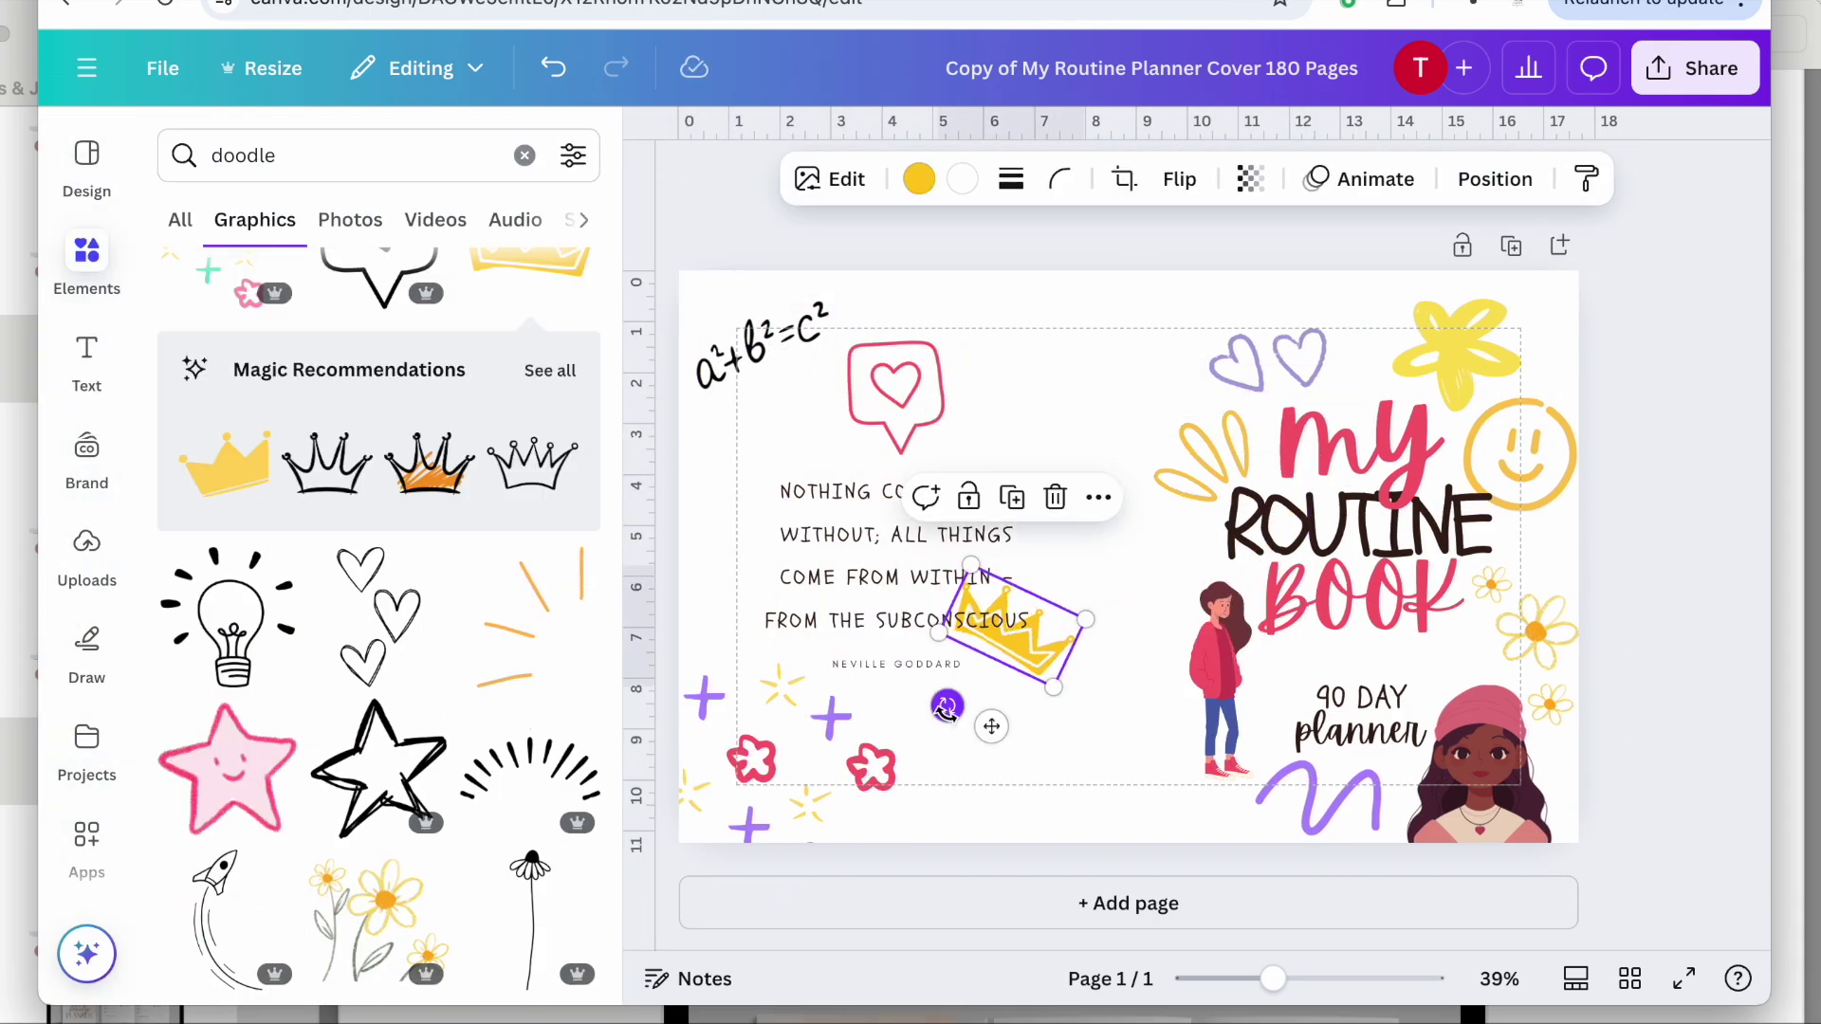
pyautogui.moveTo(1007, 621); pyautogui.dragTo(991, 749)
pyautogui.moveTo(993, 817); pyautogui.dragTo(932, 837)
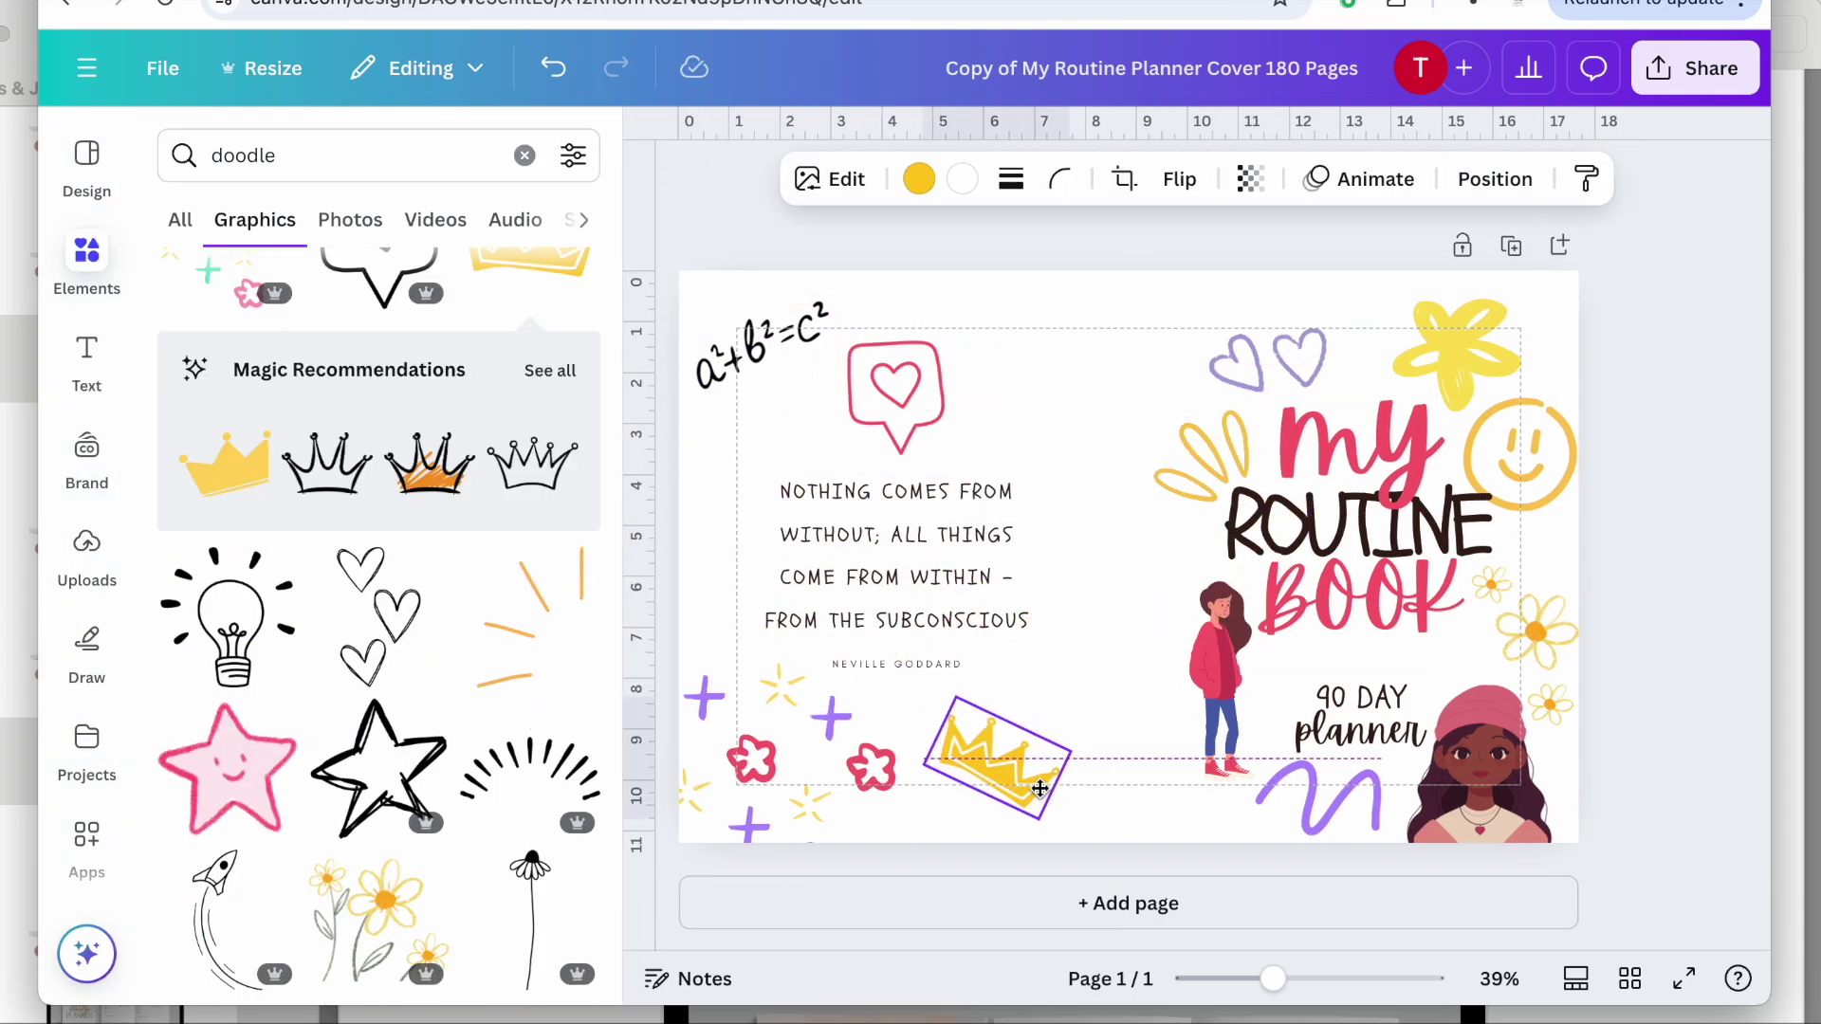
pyautogui.click(1680, 485)
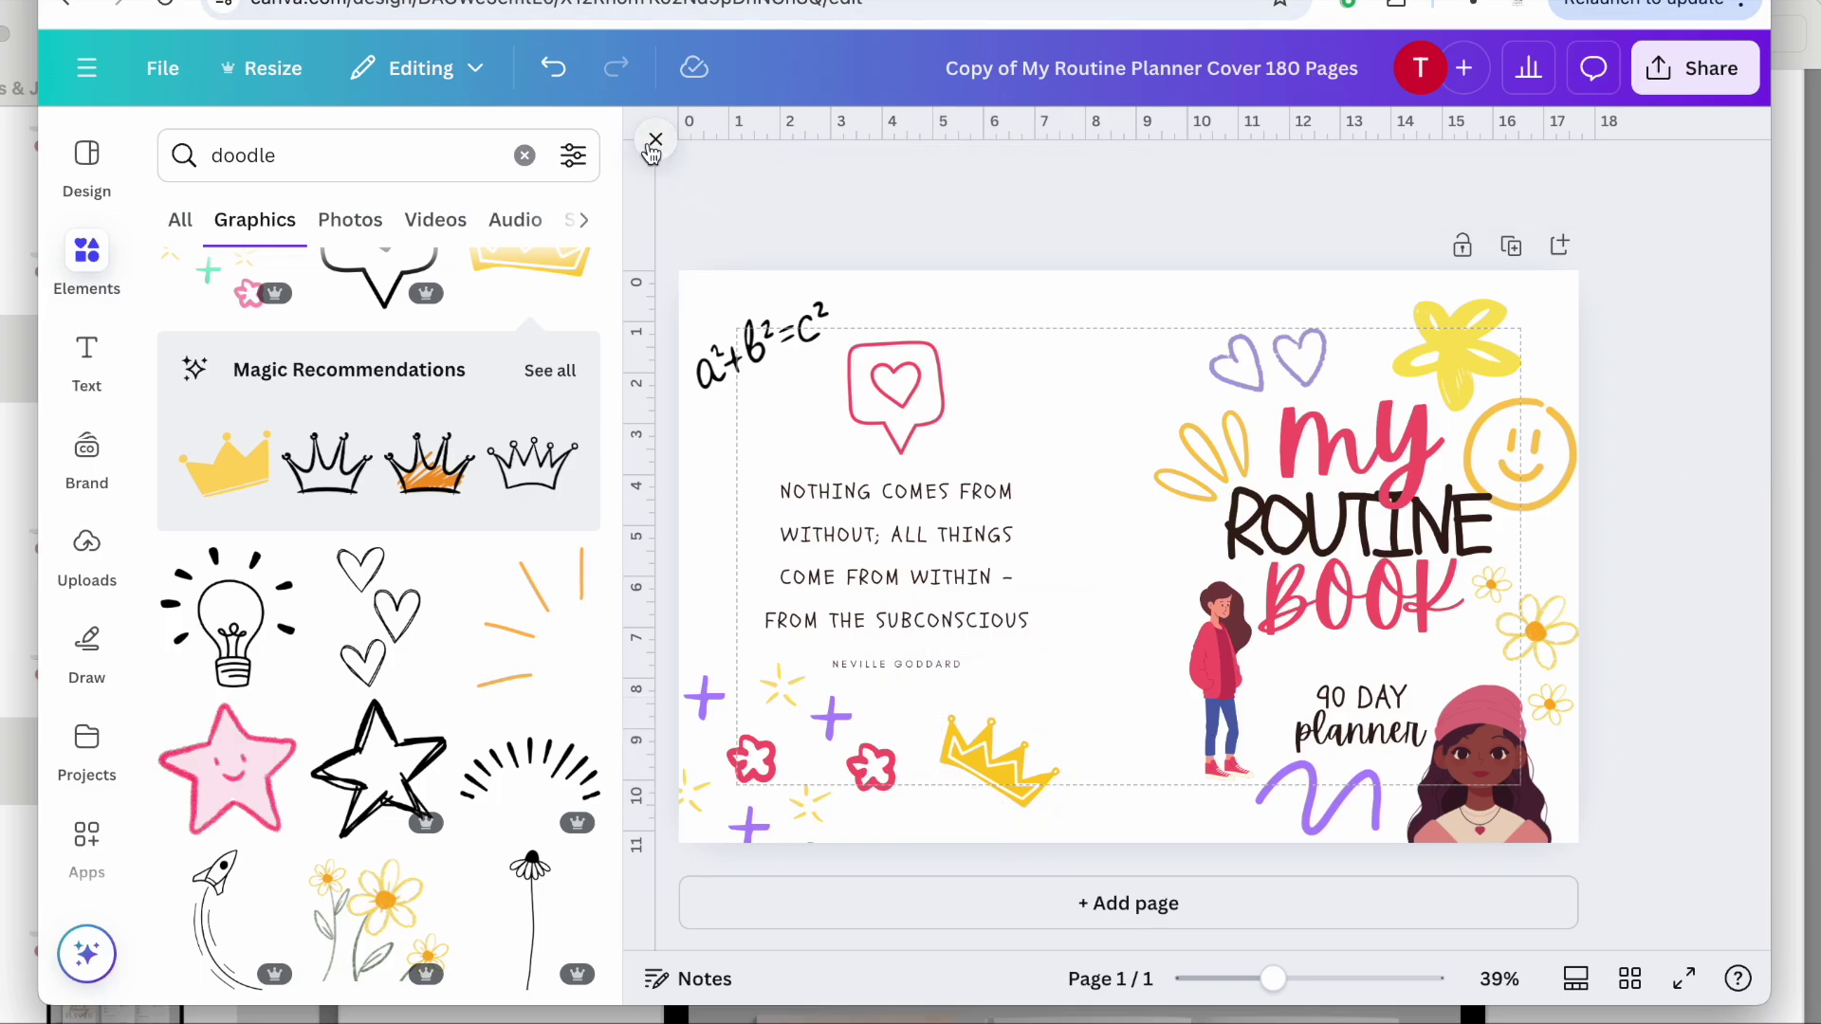
# Open the original My Routine Book cover template from the Preview PDF's ACCESS COVER link in Chrome.
pyautogui.click(633, 142)
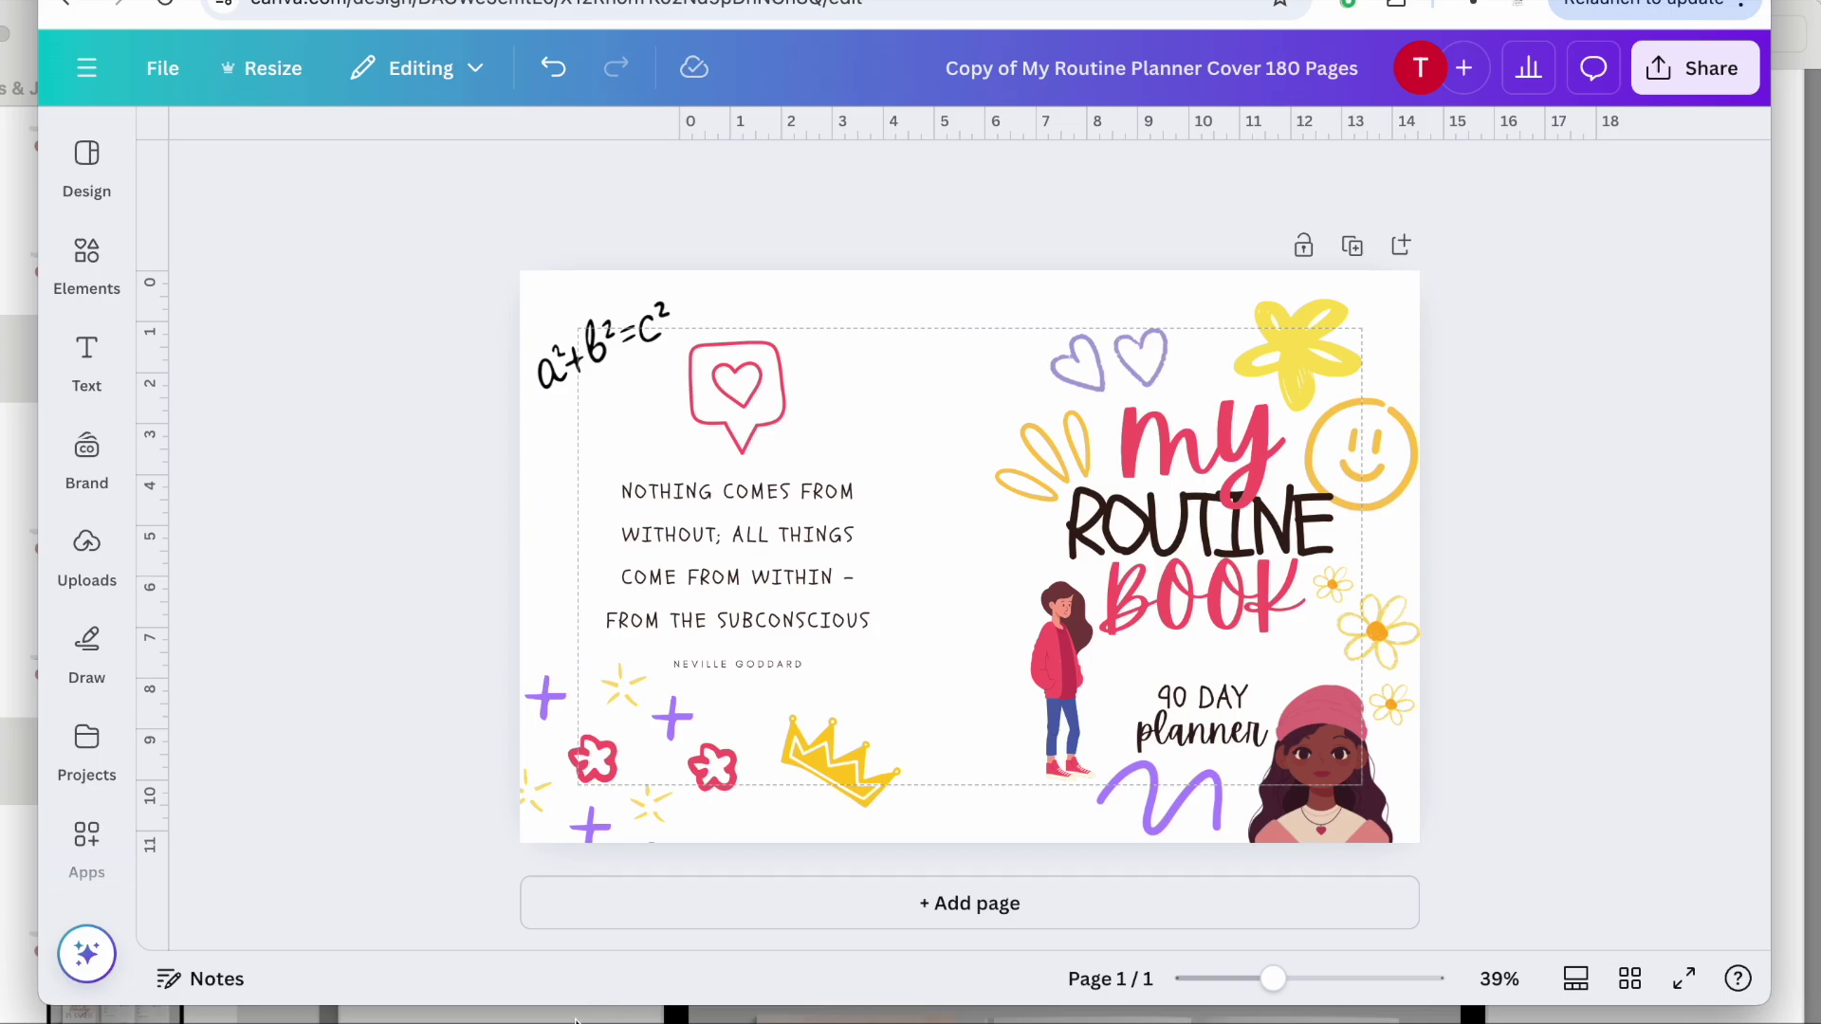
pyautogui.click(517, 1015)
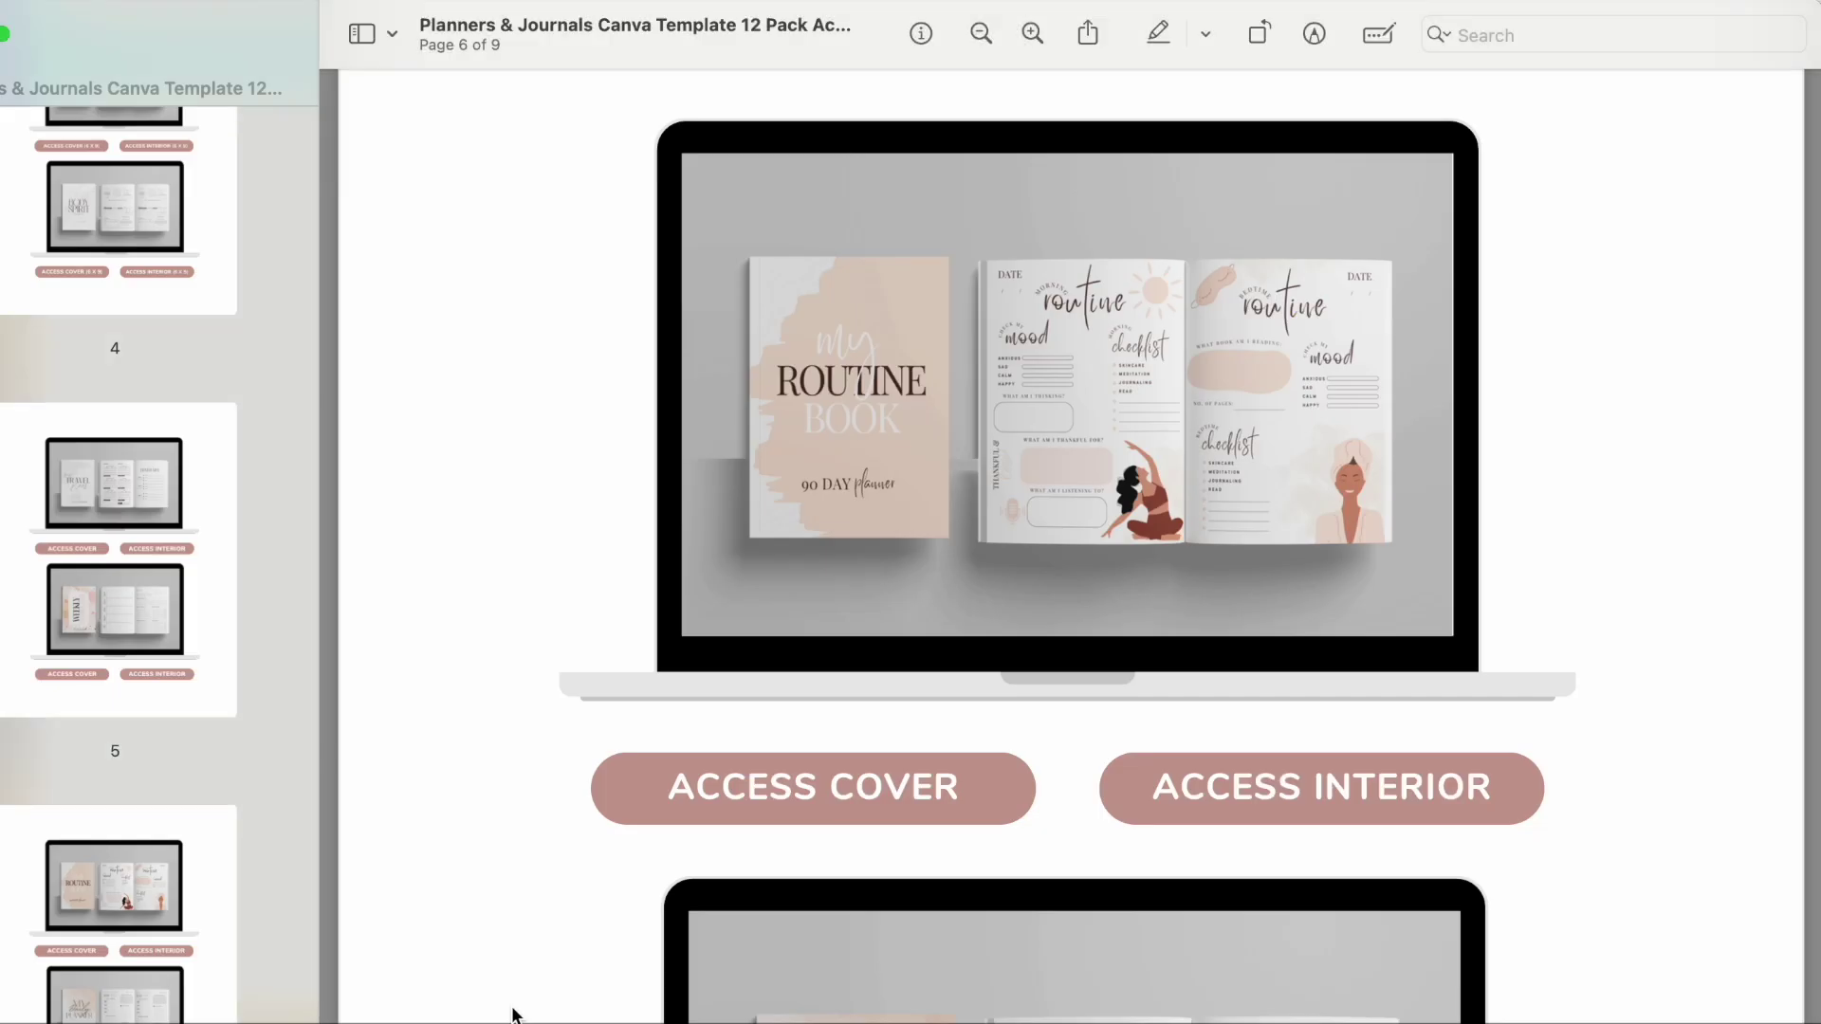
pyautogui.click(784, 779)
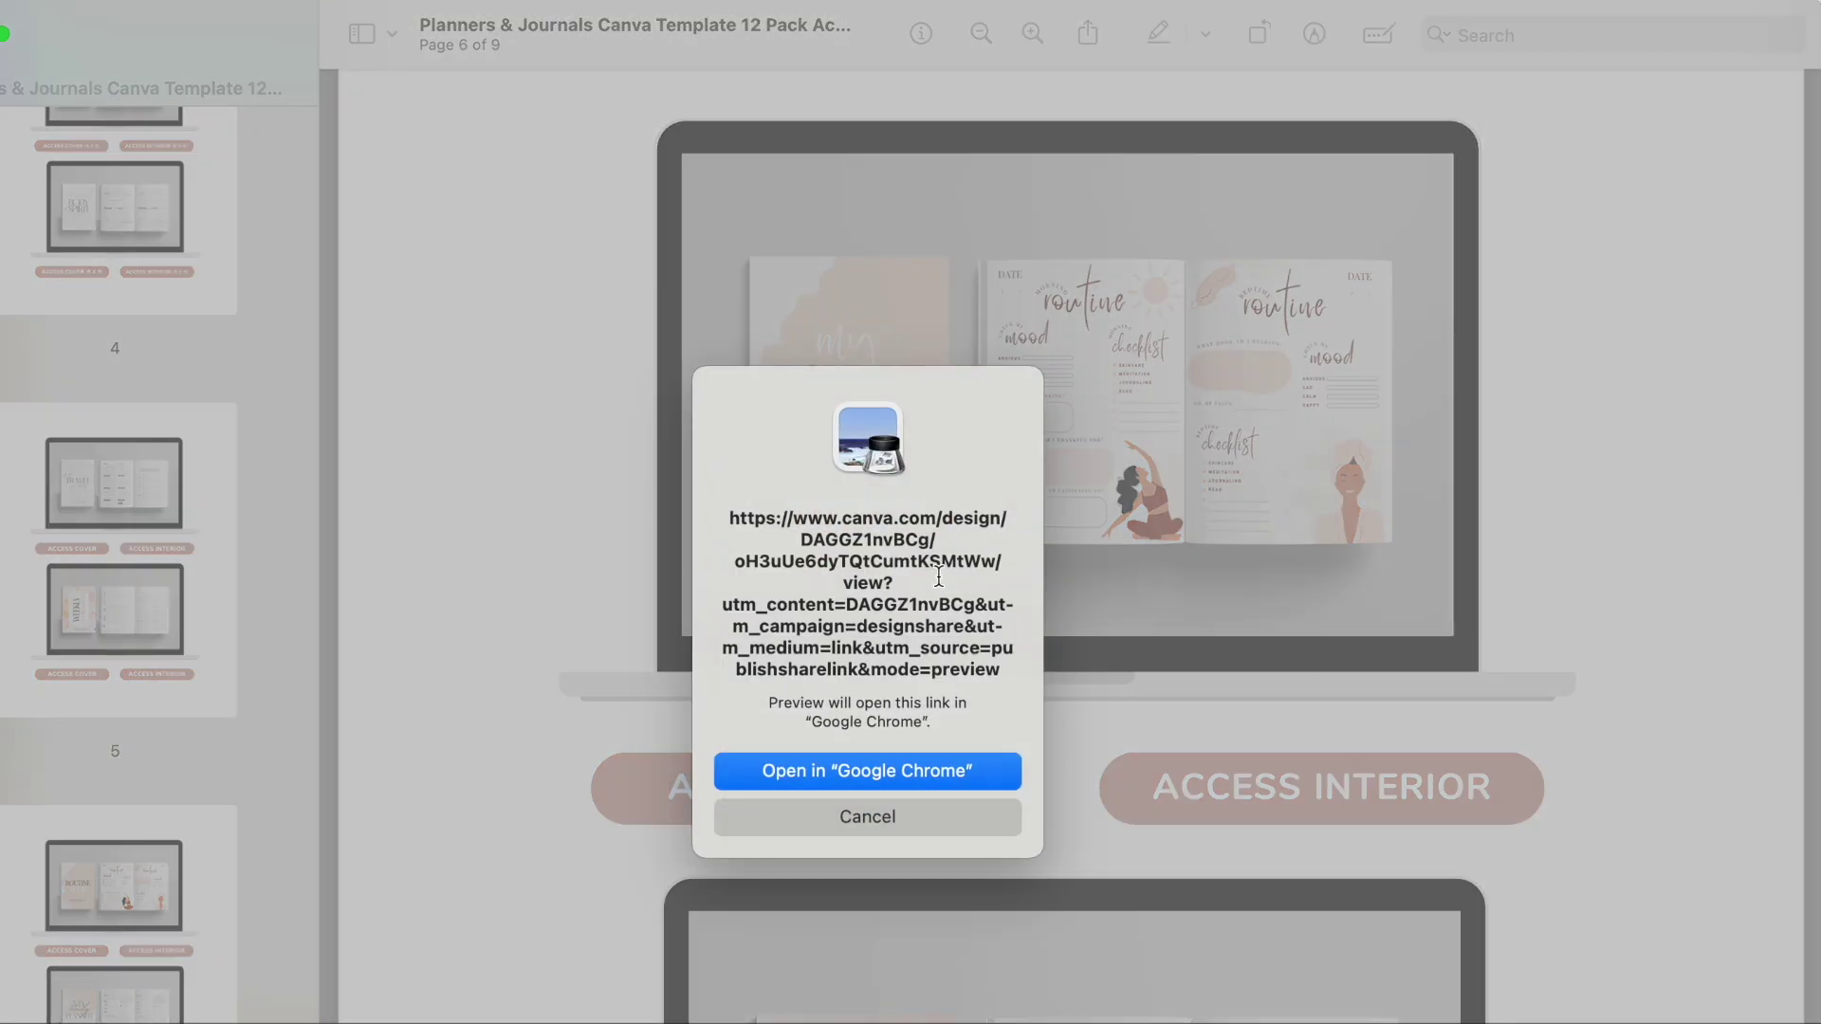
pyautogui.click(806, 779)
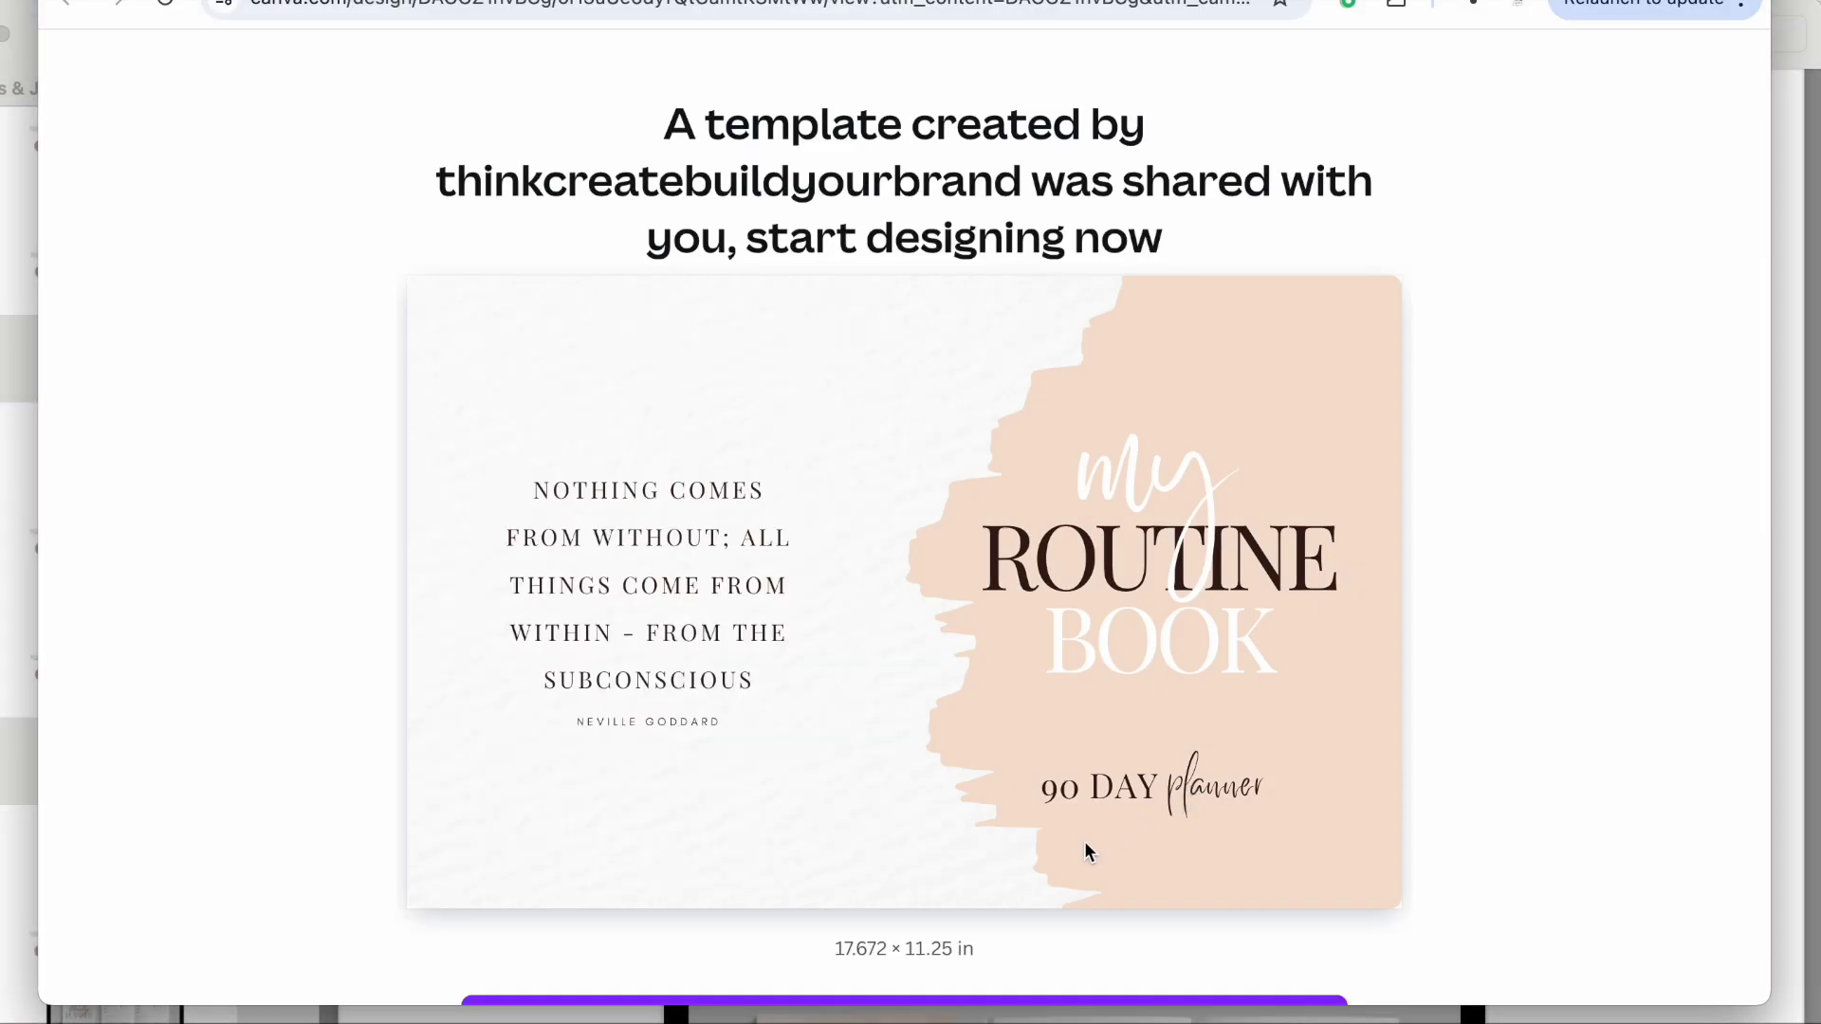
pyautogui.scroll(-1, 1083, 840)
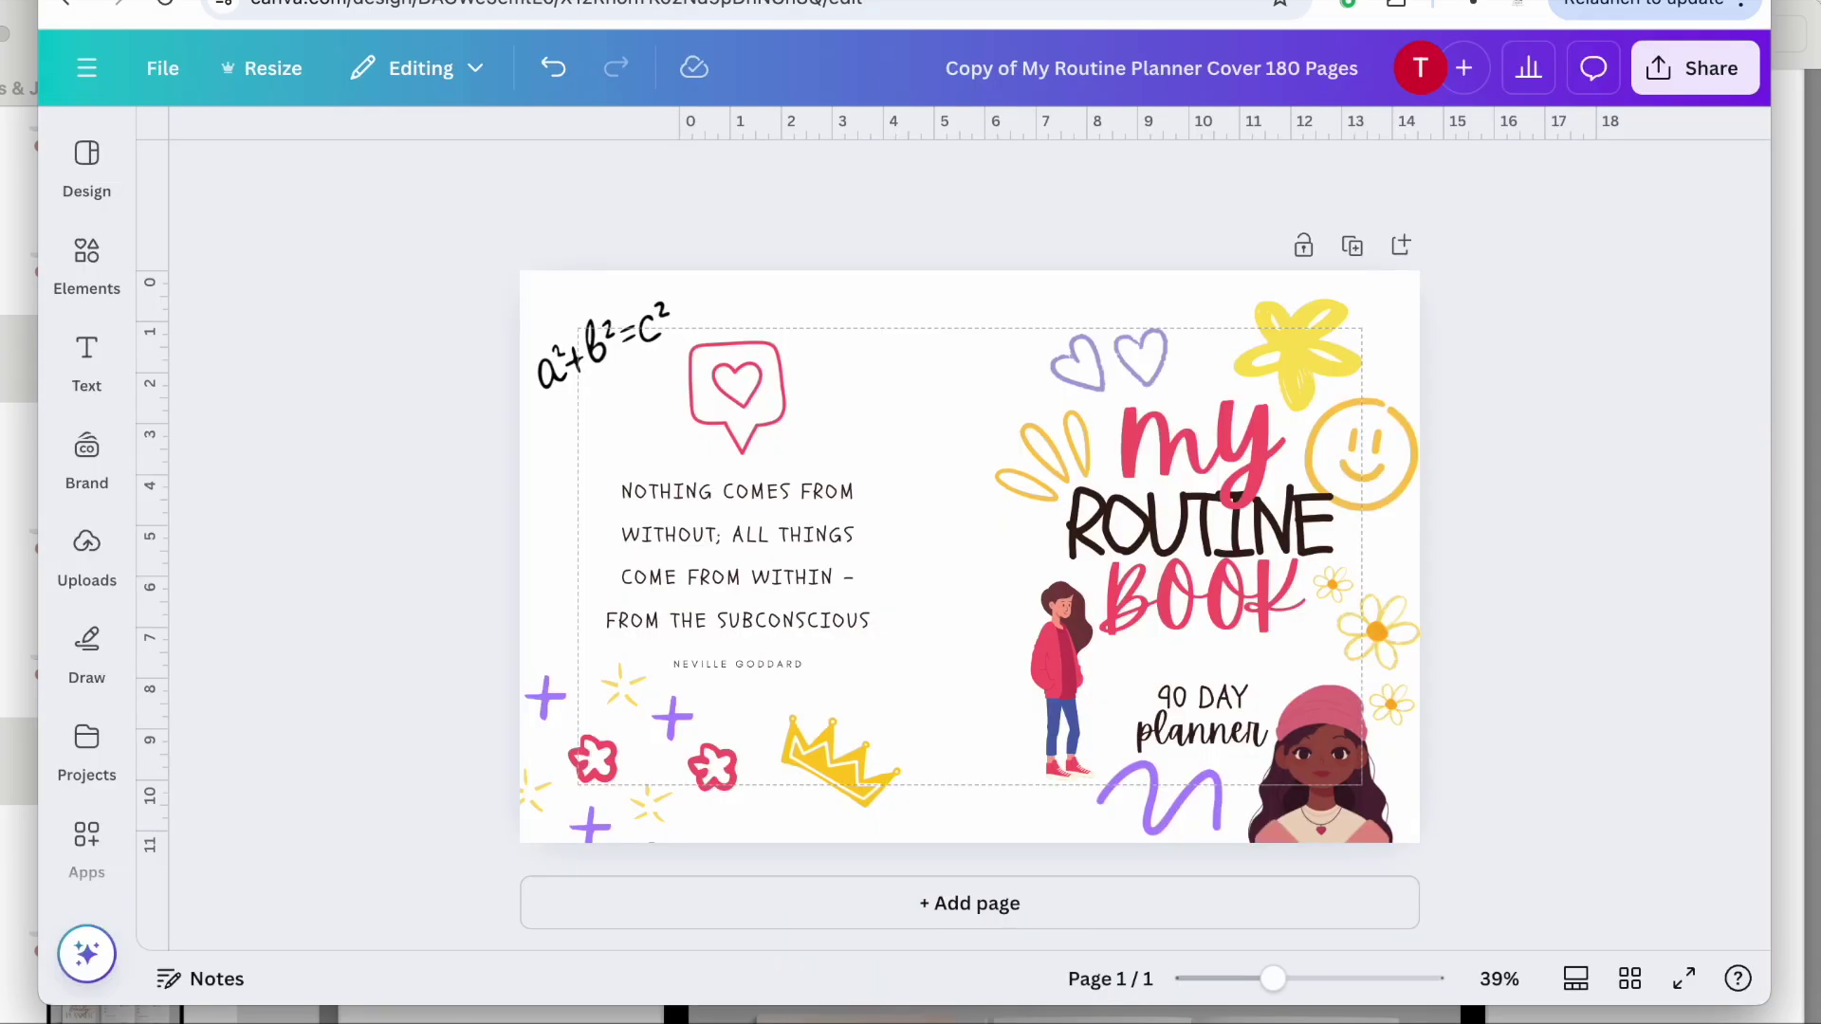
# Export the doodle-decorated cover as a PDF Print file in CMYK.
pyautogui.click(1687, 90)
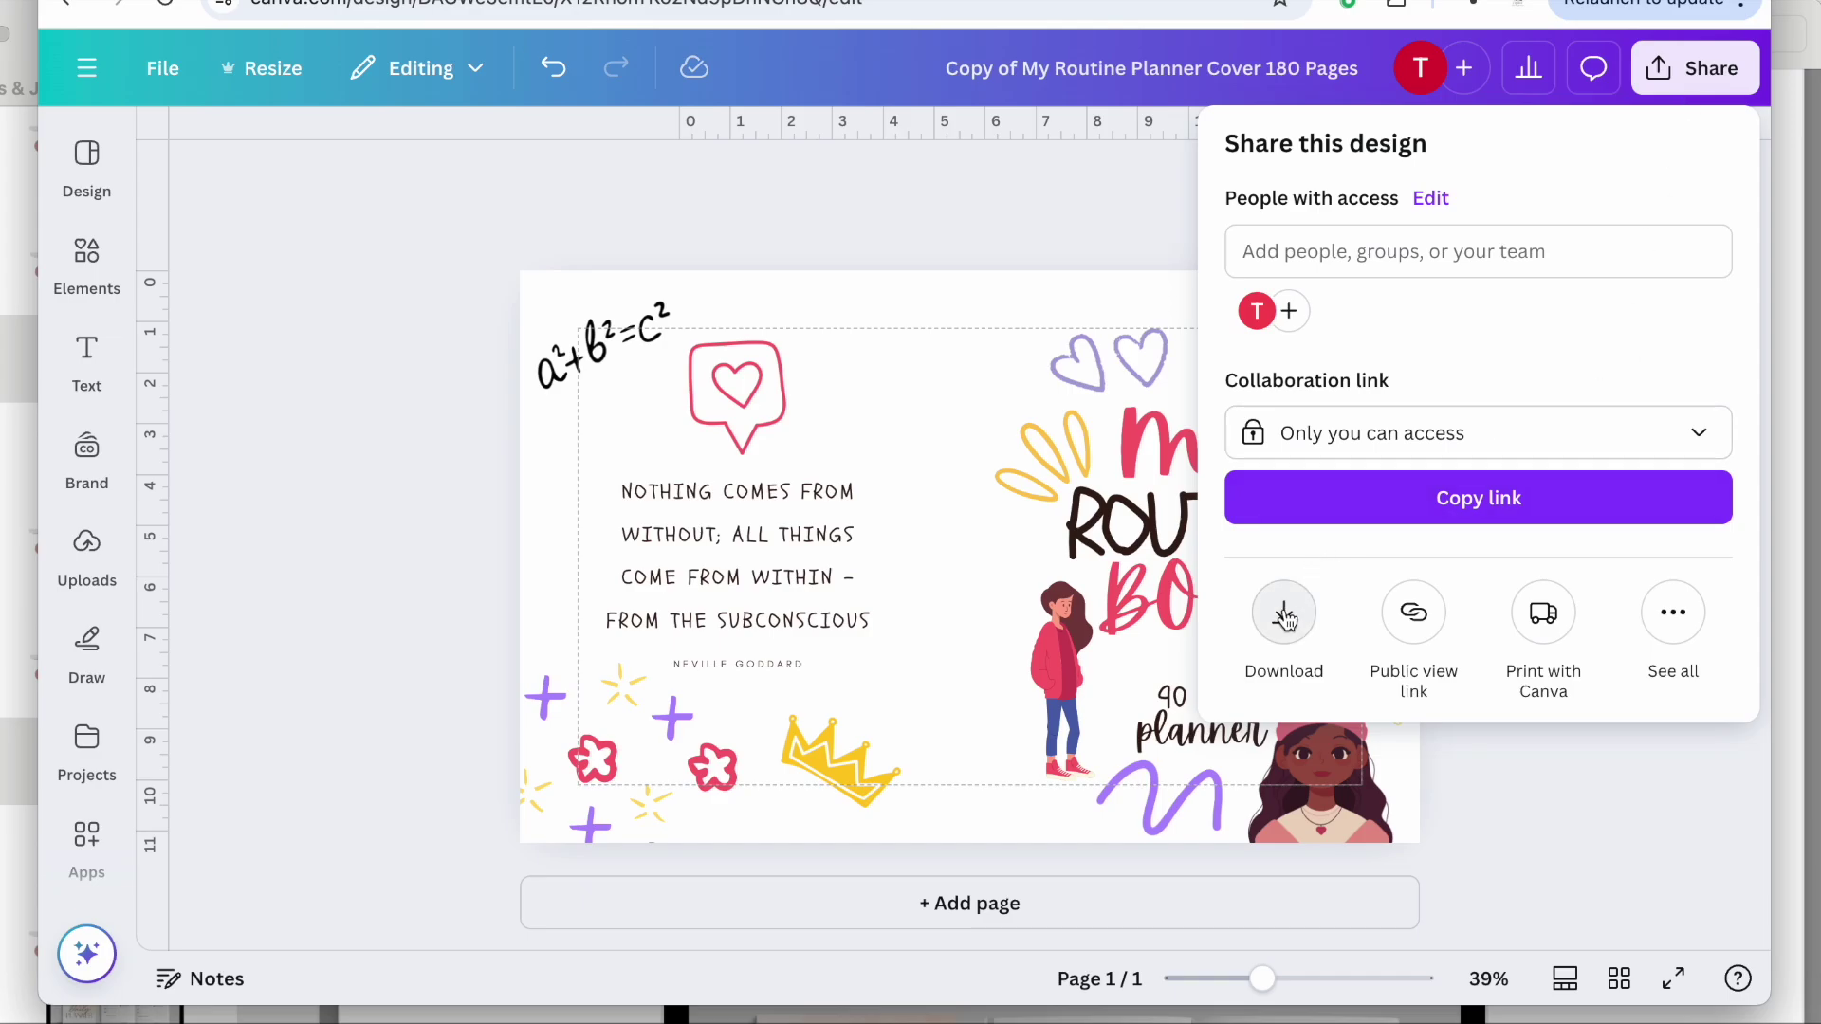
pyautogui.click(1285, 616)
pyautogui.click(1640, 264)
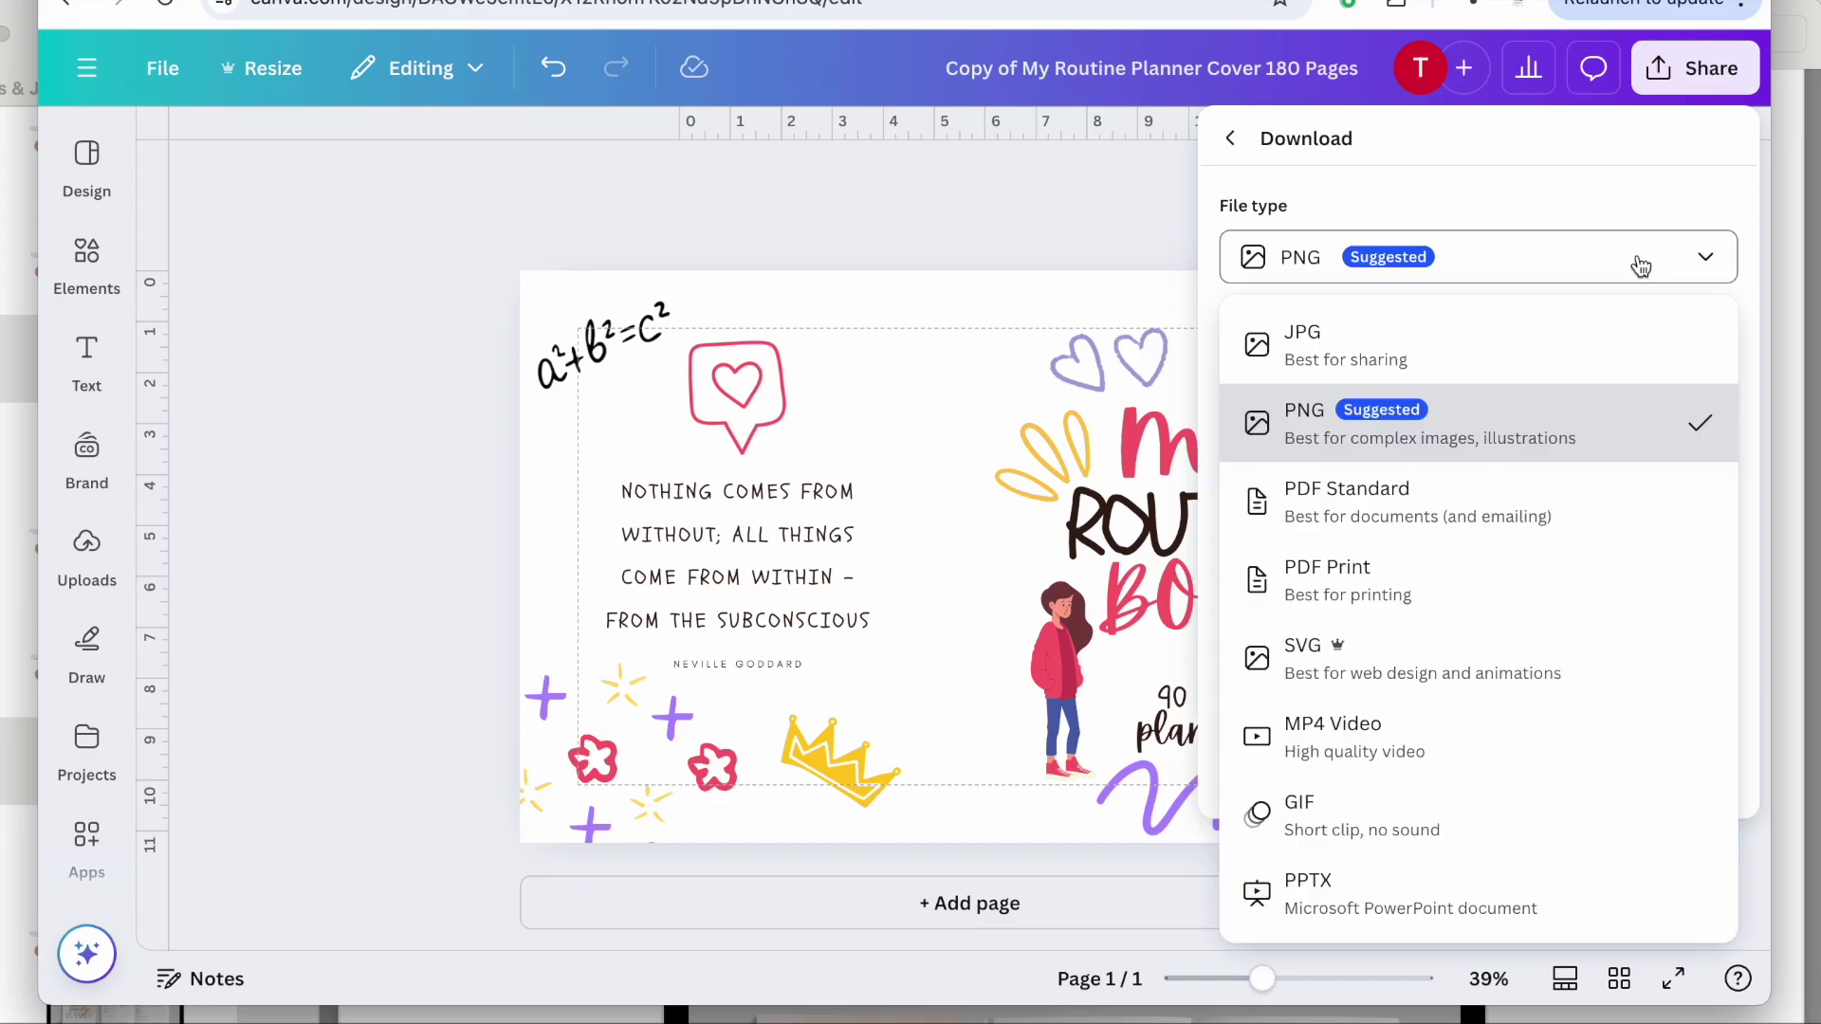
pyautogui.click(1518, 522)
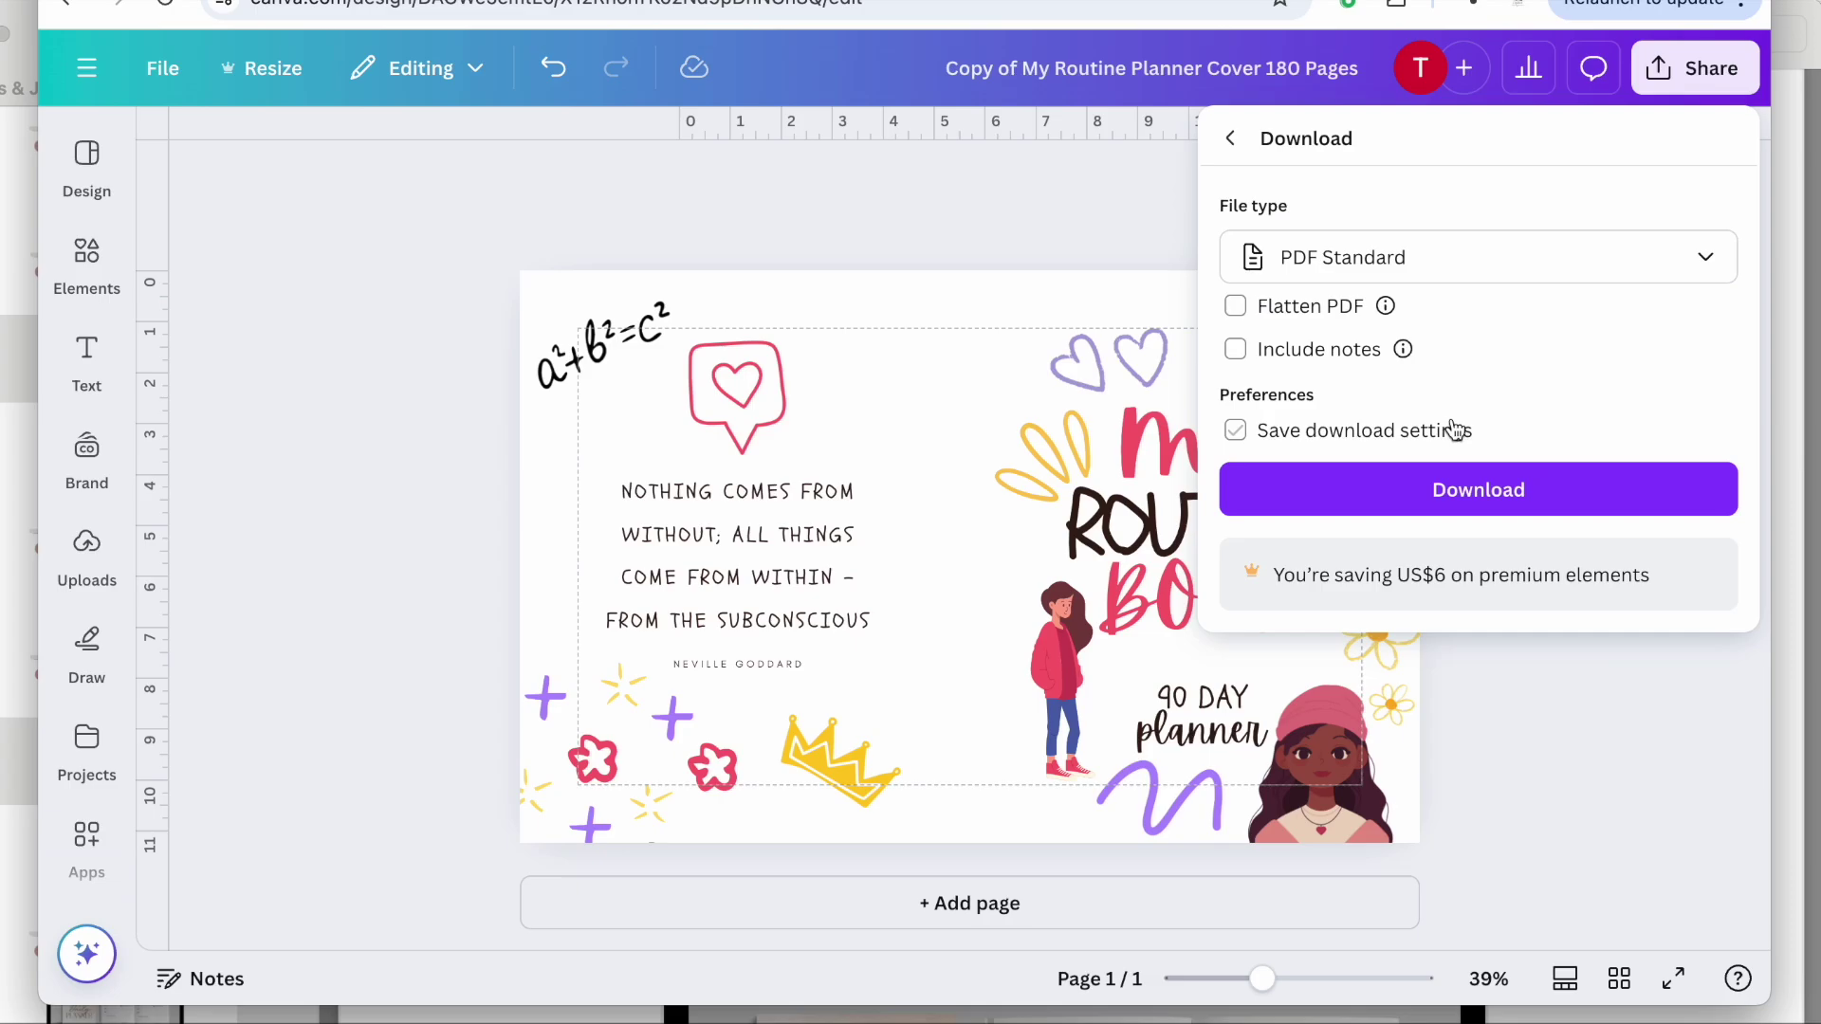
pyautogui.click(1666, 268)
pyautogui.click(1435, 587)
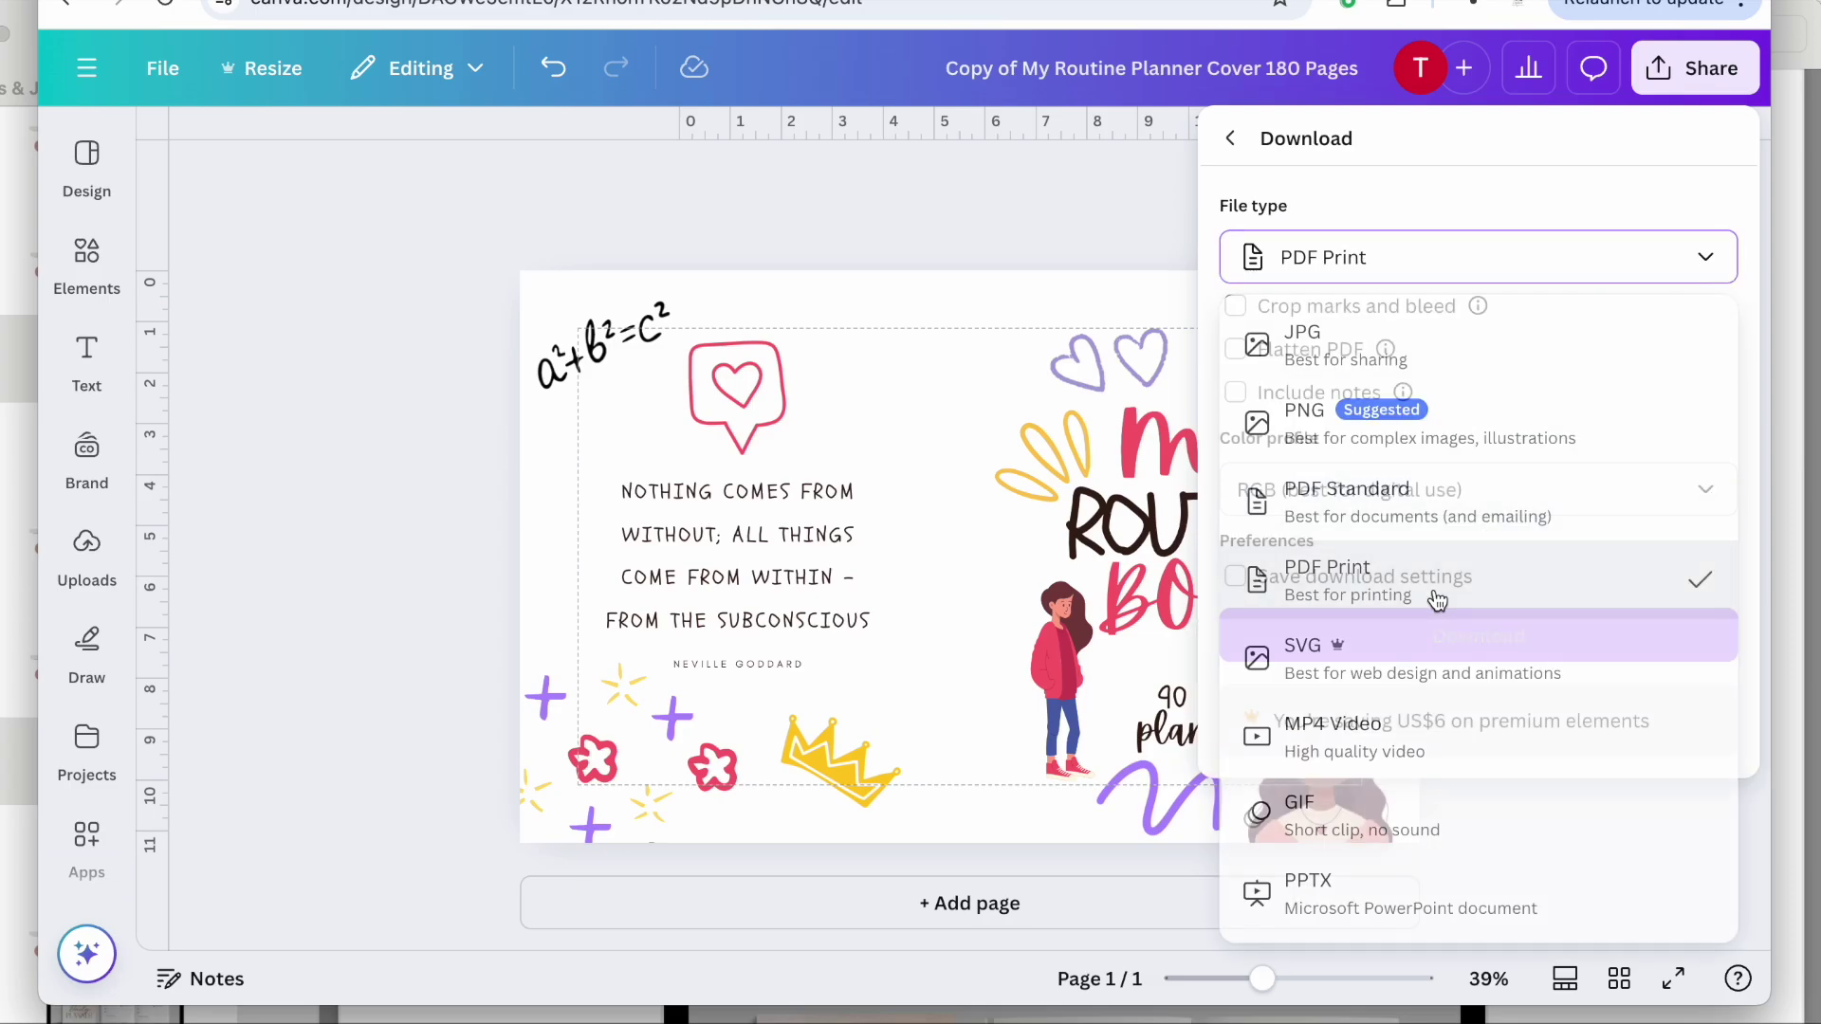
pyautogui.click(1434, 500)
pyautogui.click(1365, 620)
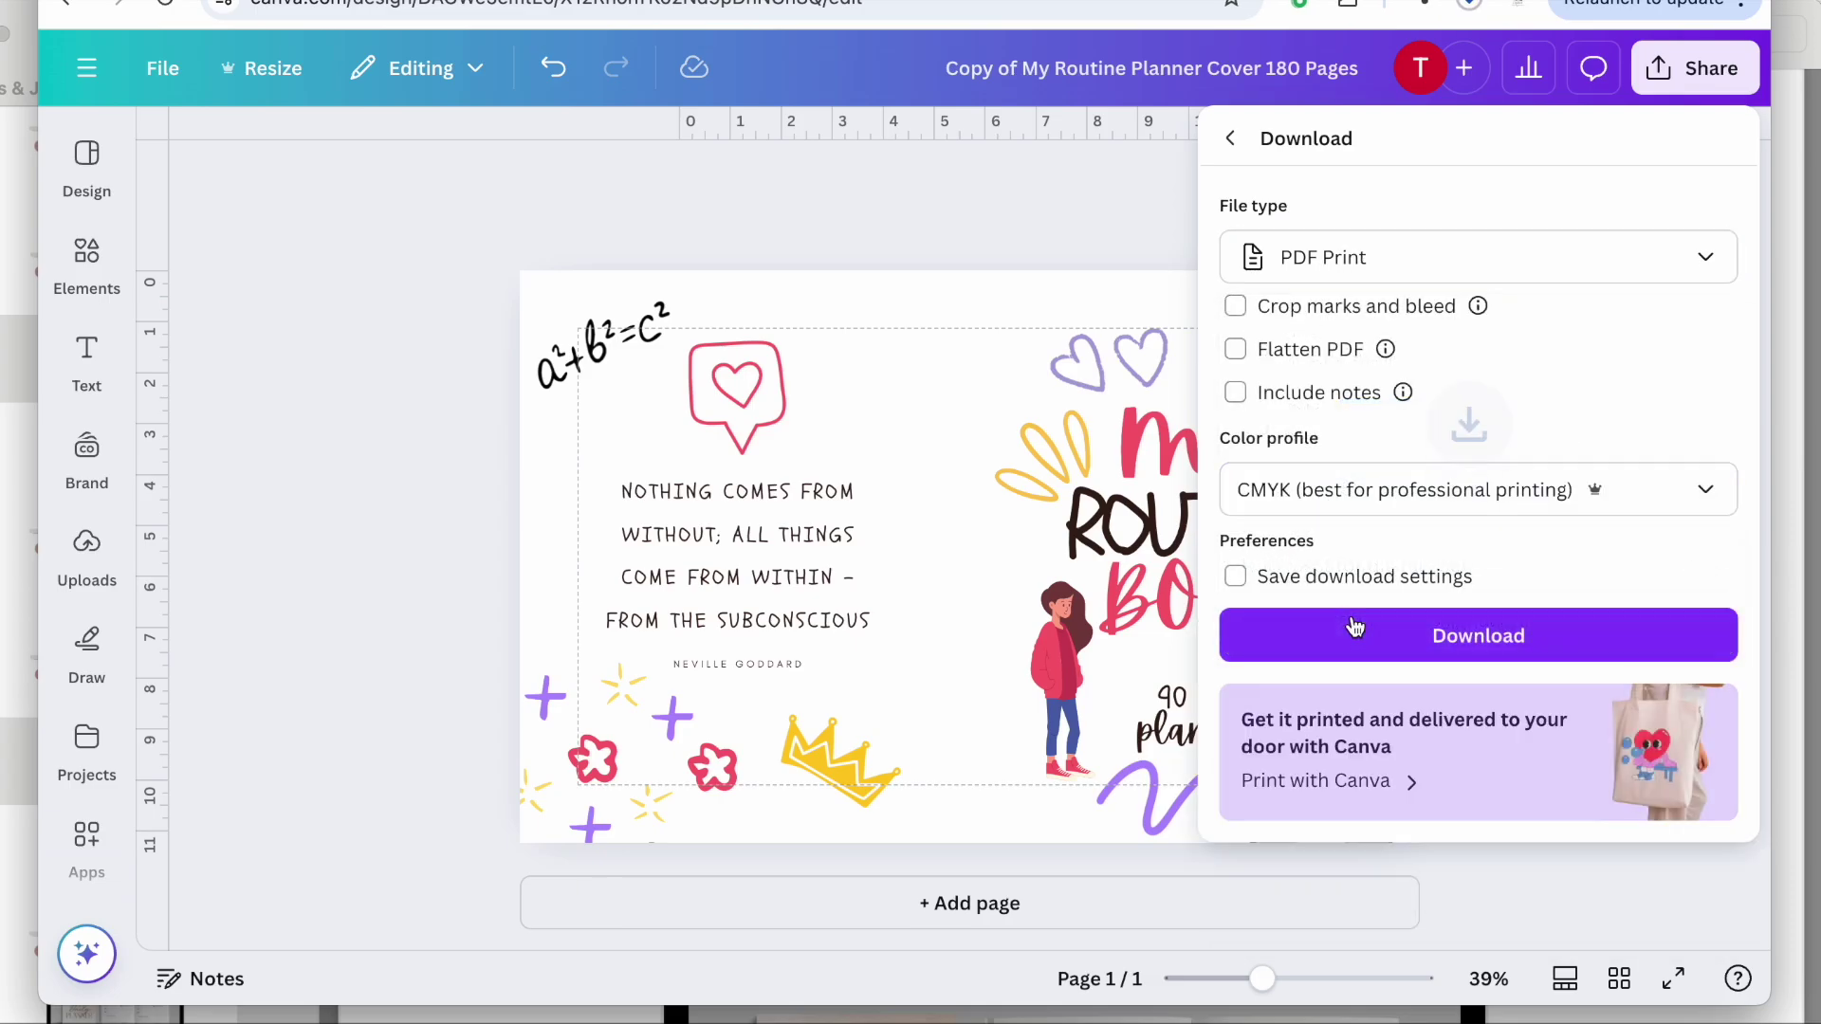
pyautogui.click(1356, 634)
pyautogui.click(1475, 652)
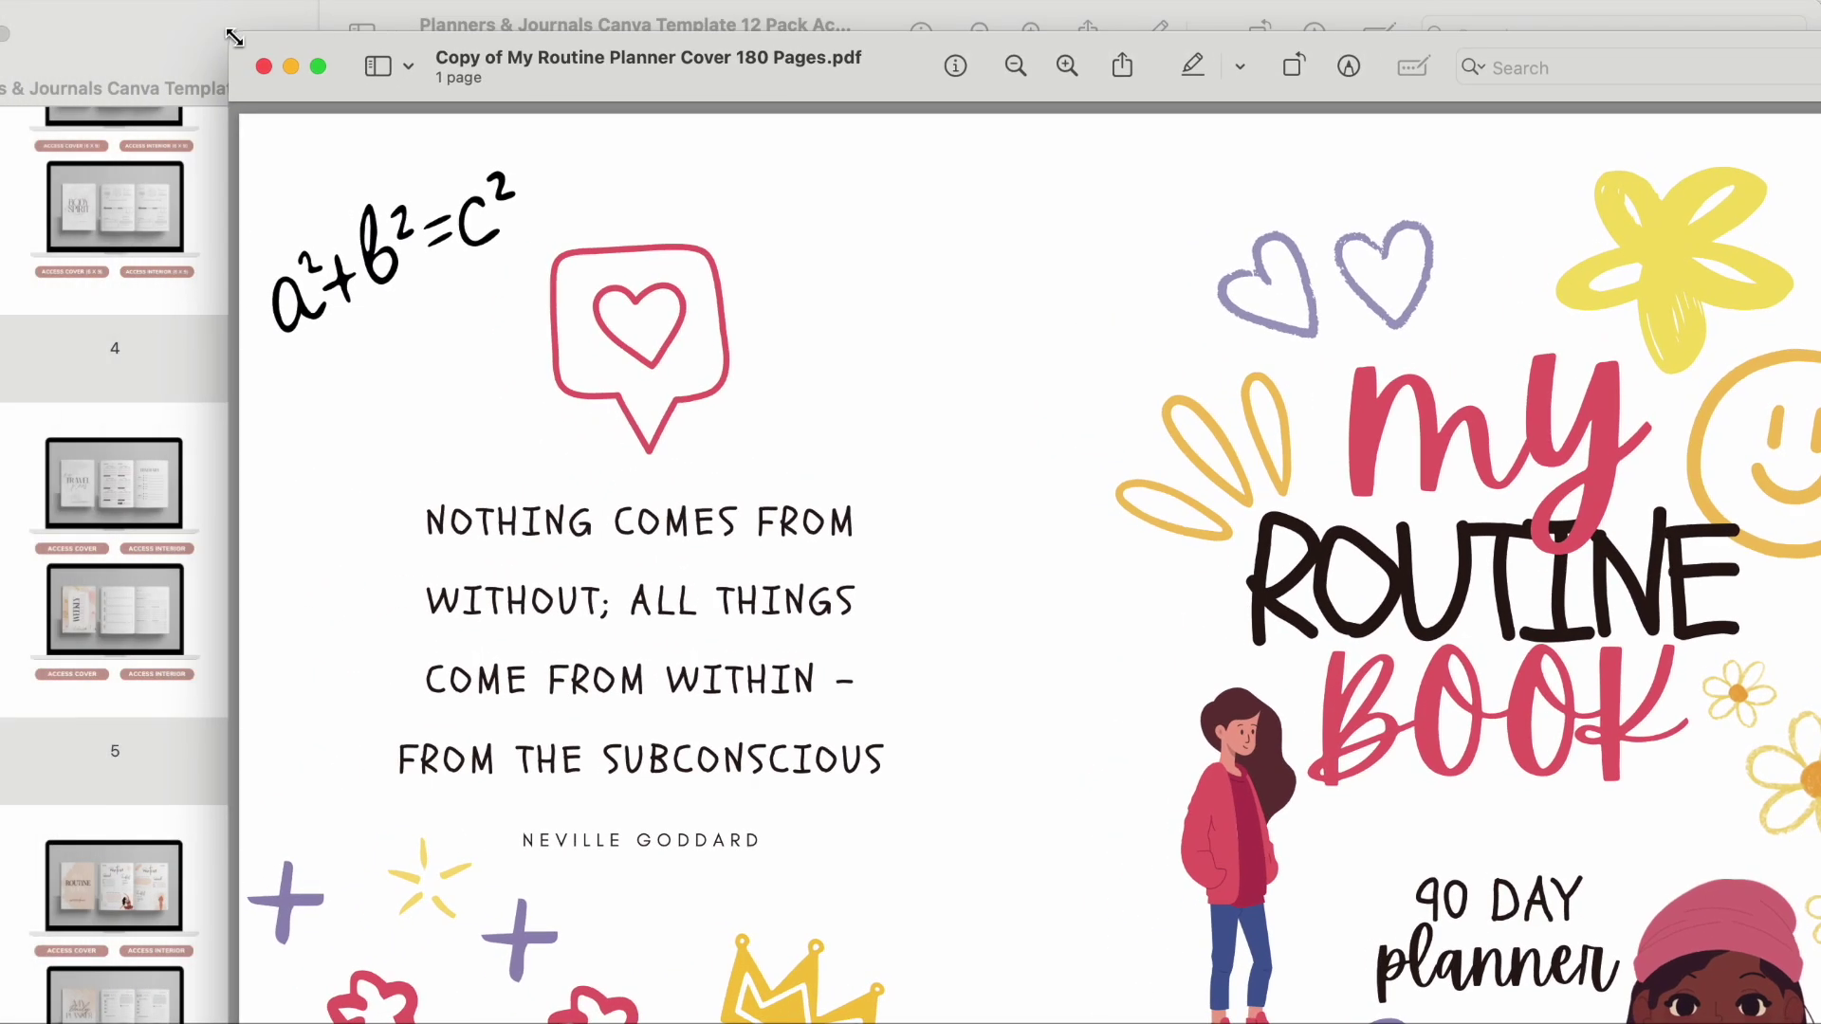
# Scroll through the downloaded cover and planner pages in full-screen Preview.
pyautogui.scroll(-1, 906, 512)
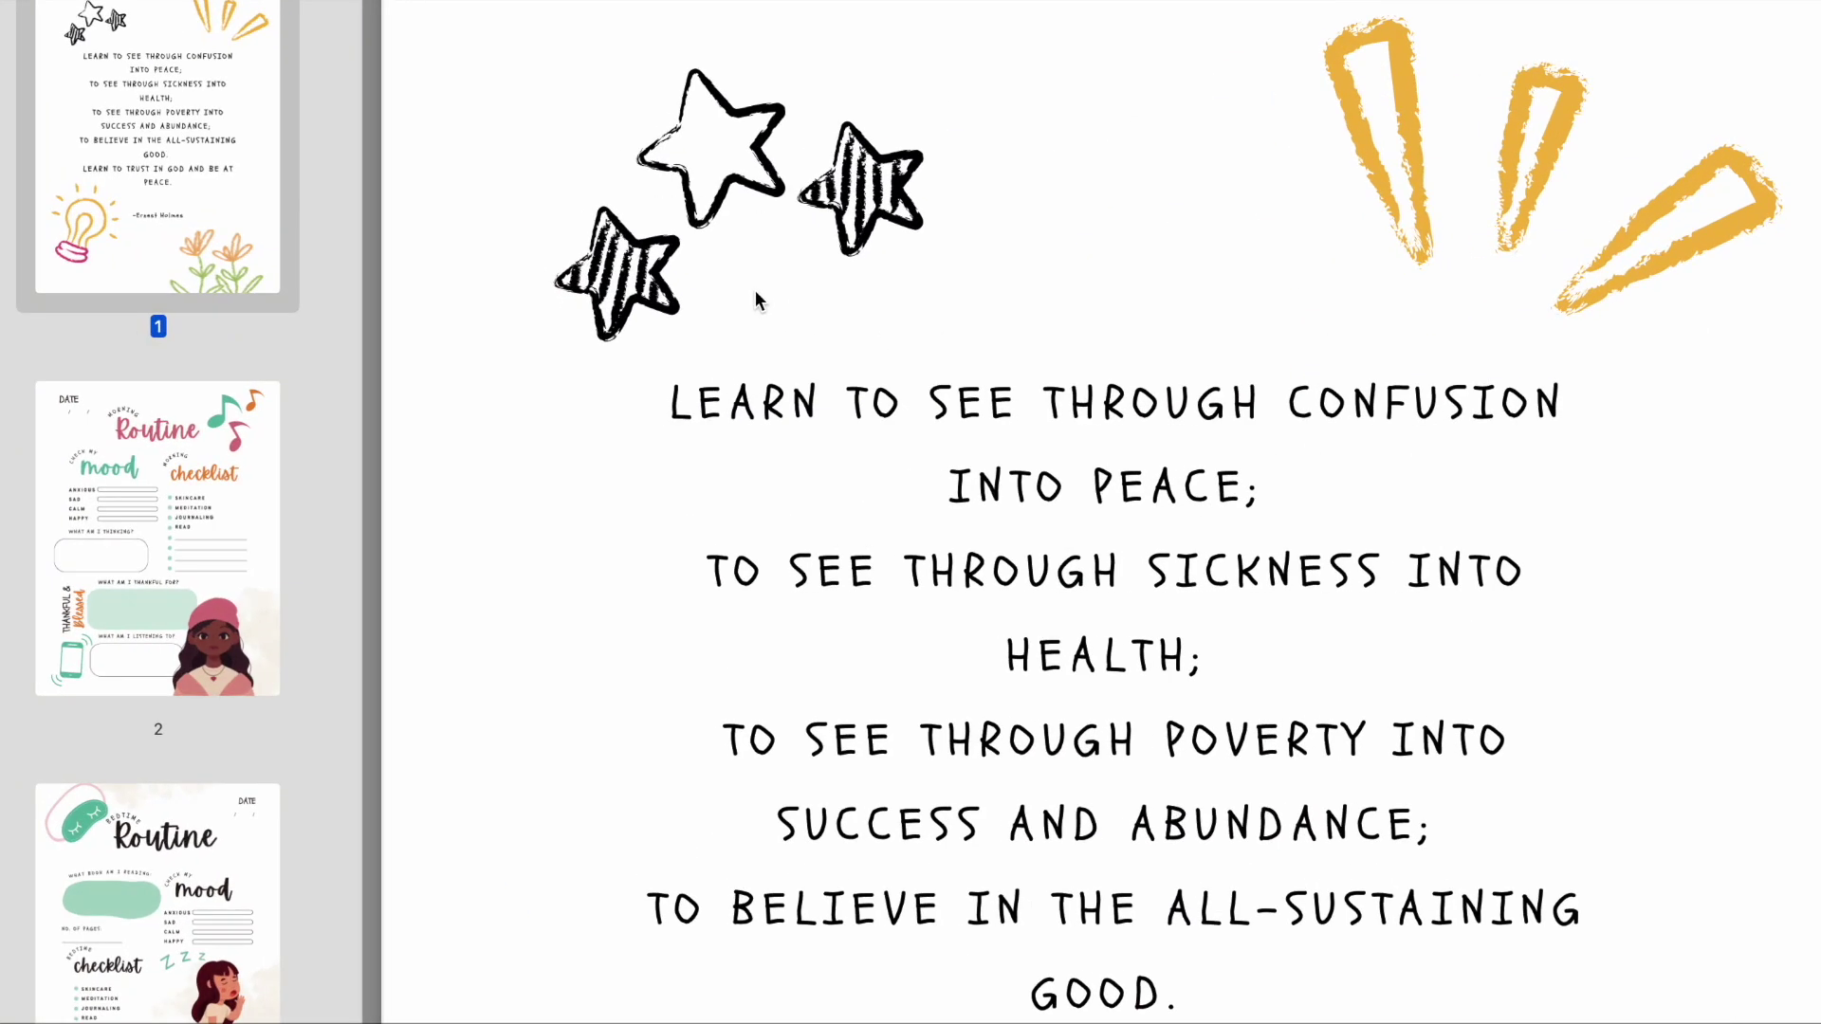
pyautogui.scroll(-5, 755, 292)
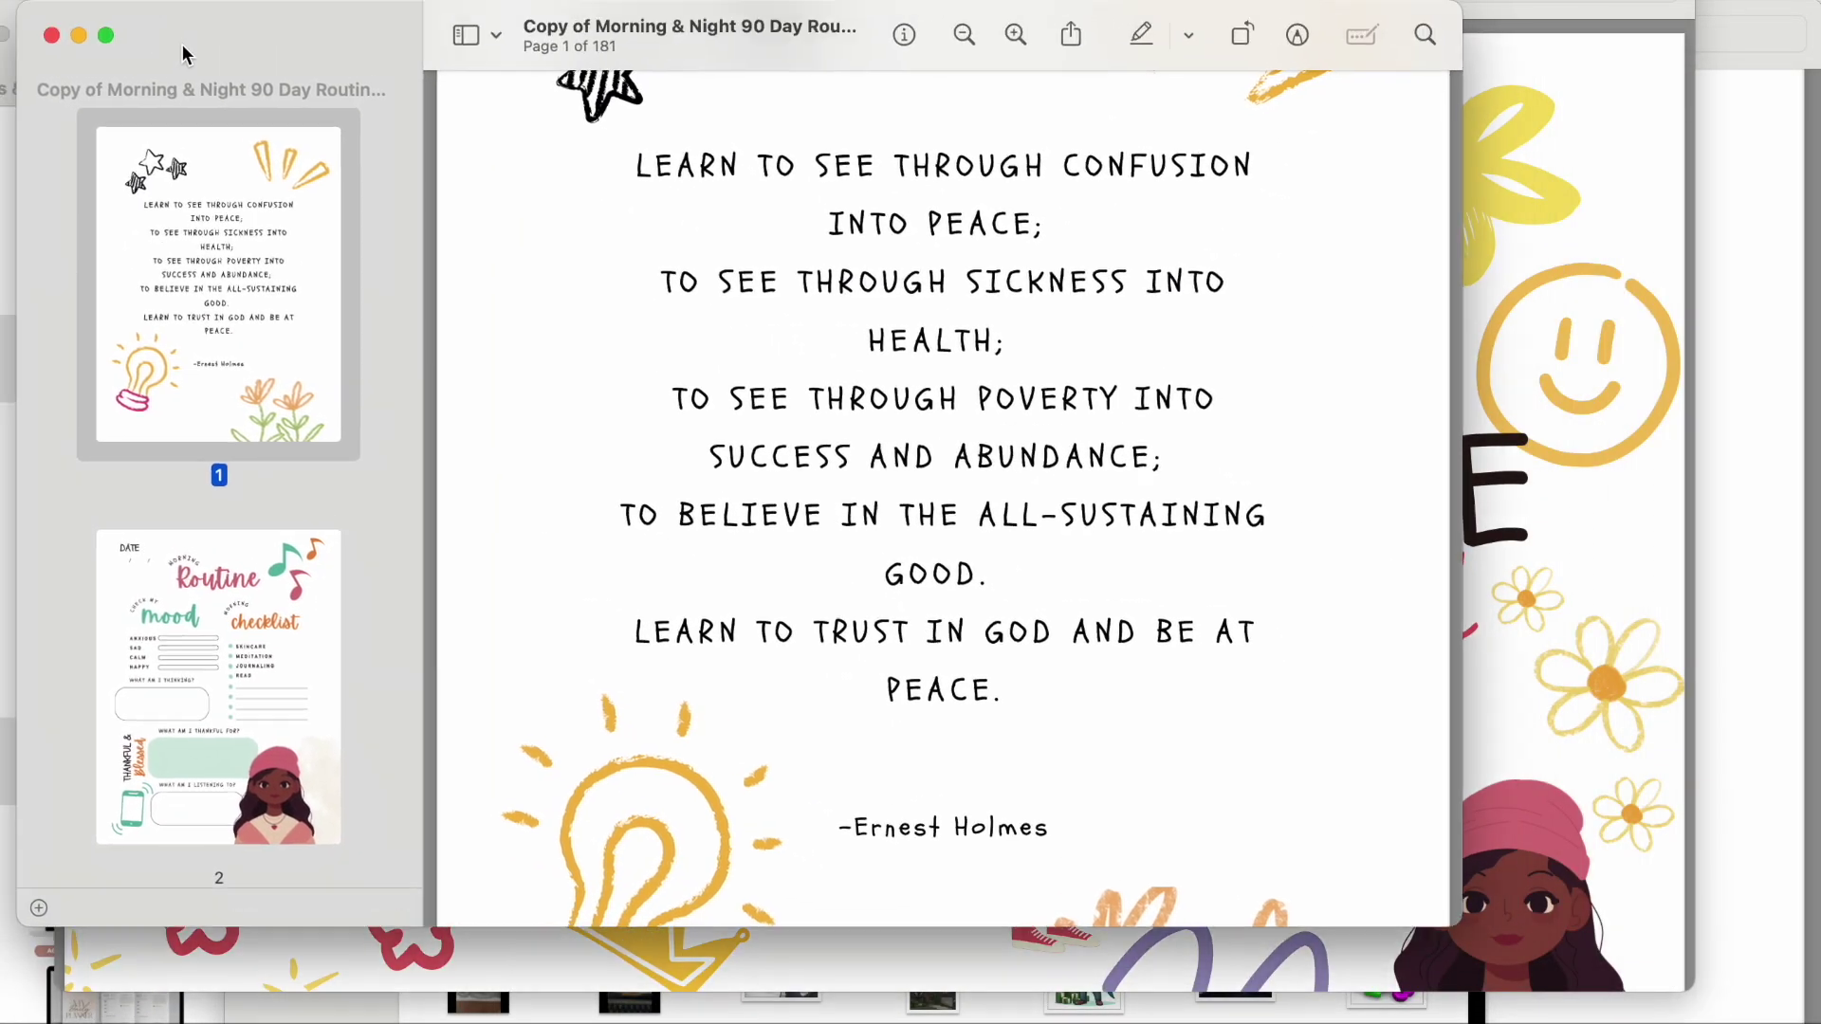
pyautogui.moveTo(183, 54); pyautogui.dragTo(209, 102)
pyautogui.scroll(3, 681, 374)
pyautogui.scroll(-15, 681, 373)
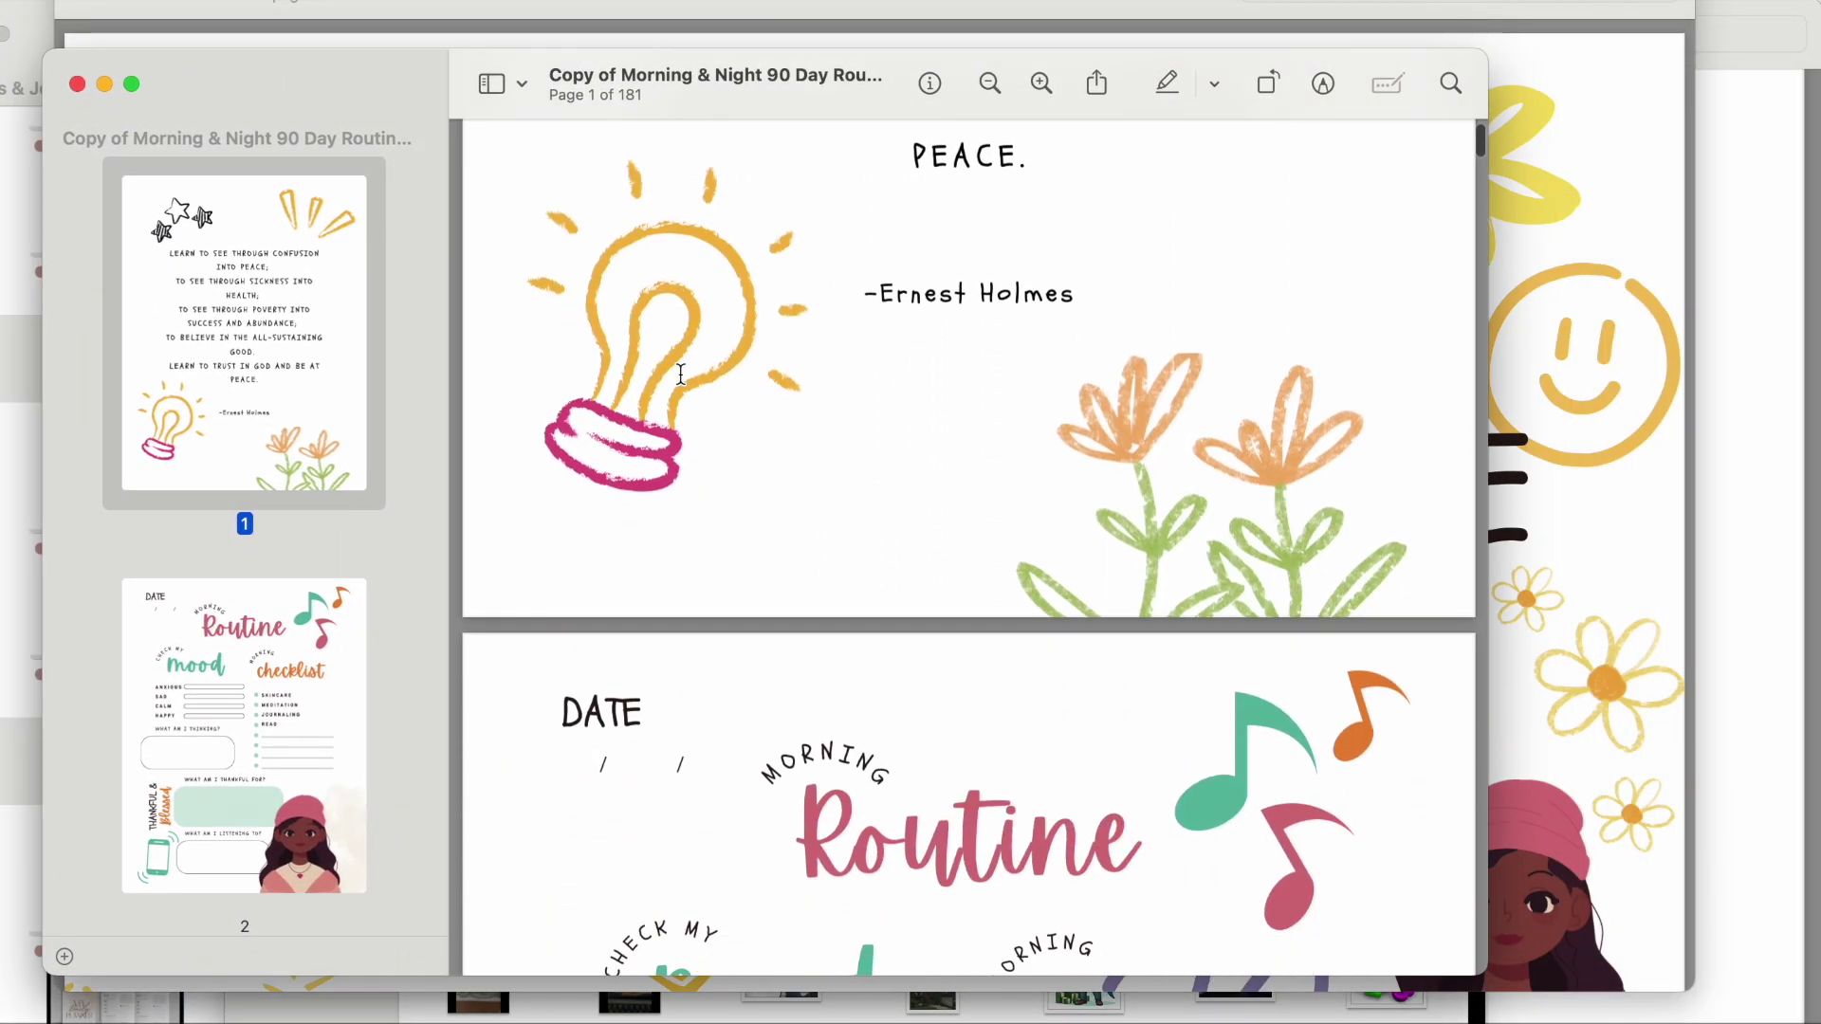
pyautogui.scroll(-20, 681, 374)
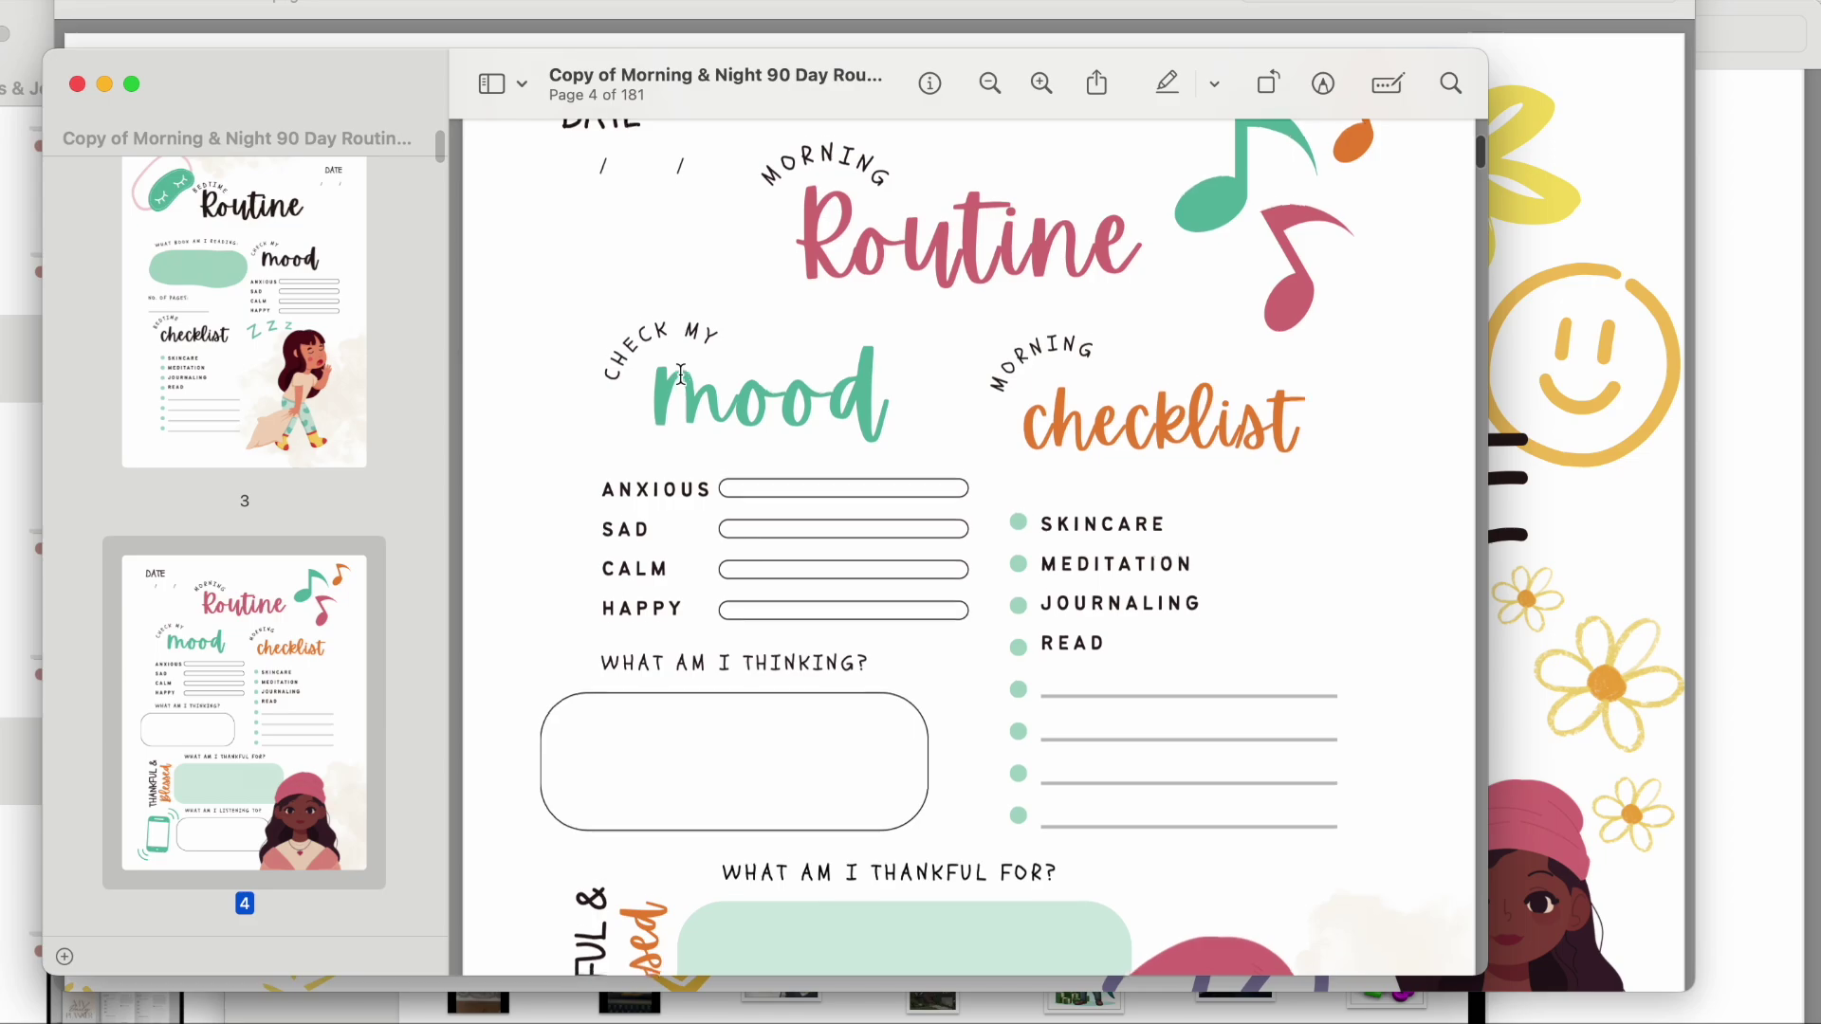
pyautogui.scroll(-15, 681, 374)
pyautogui.scroll(12, 681, 374)
pyautogui.scroll(-15, 681, 373)
pyautogui.scroll(20, 681, 373)
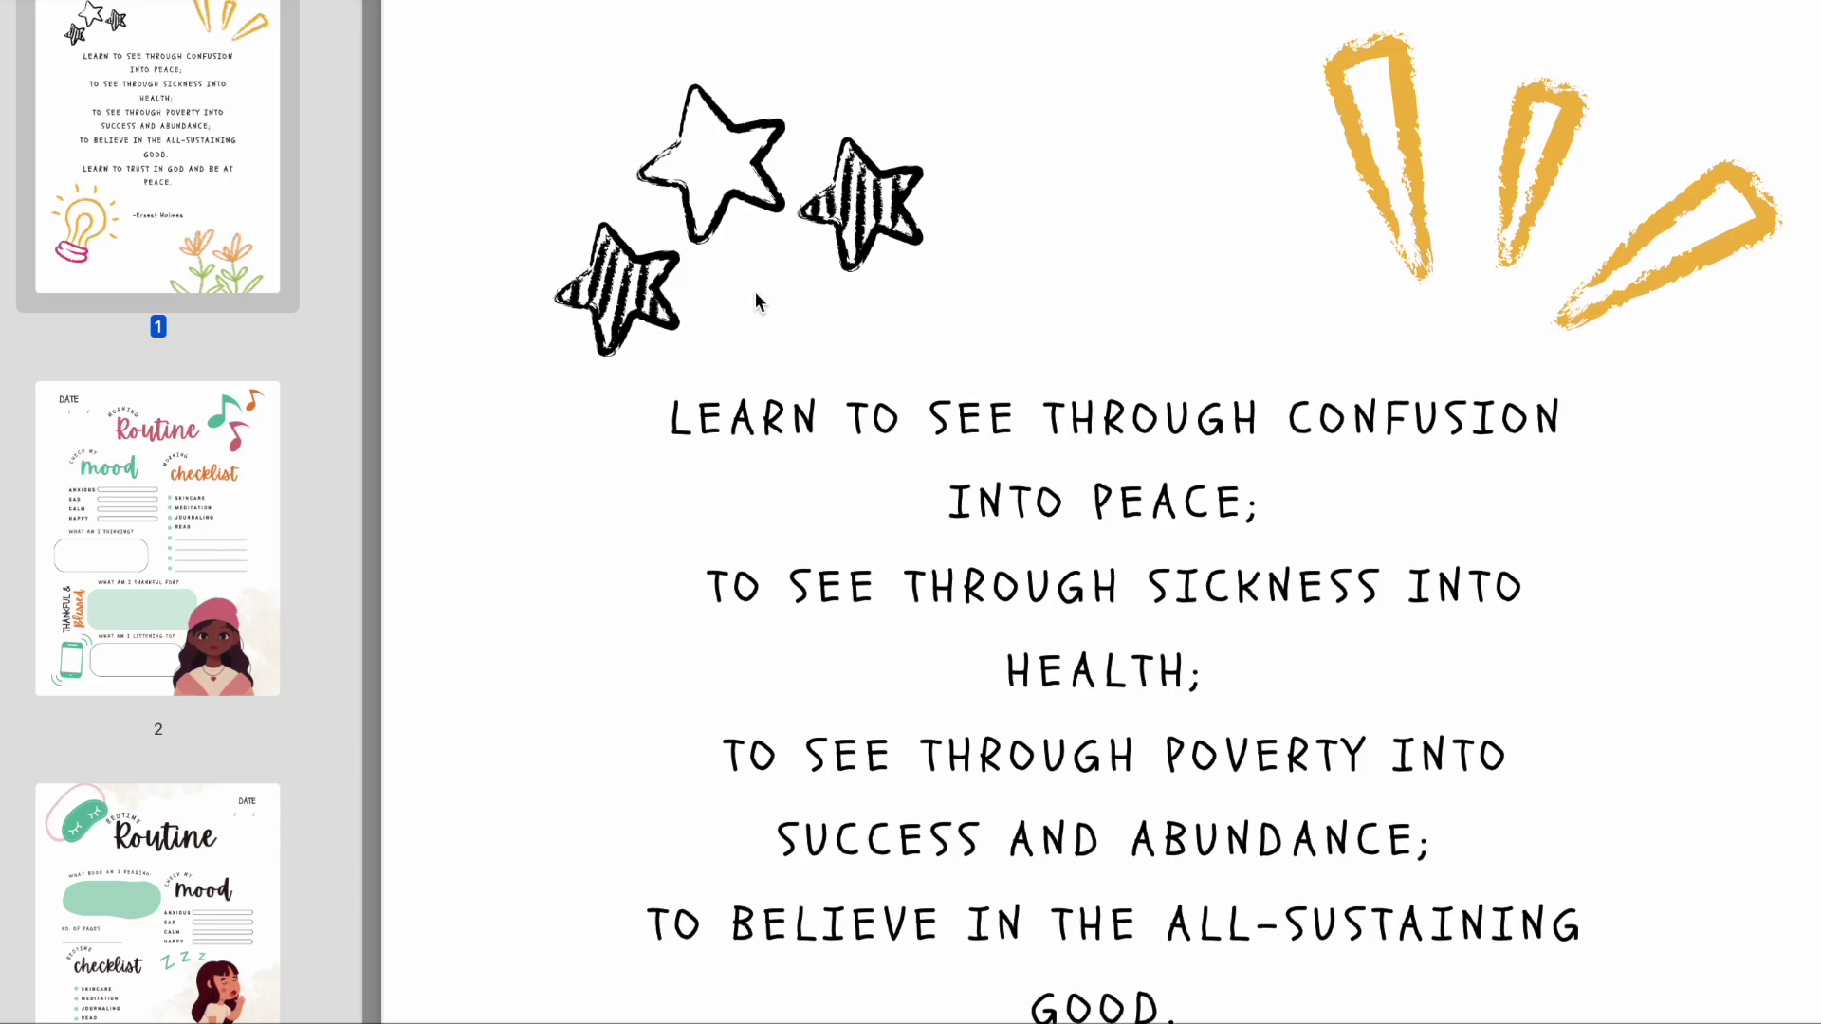
pyautogui.scroll(-3, 755, 292)
pyautogui.scroll(-2, 756, 294)
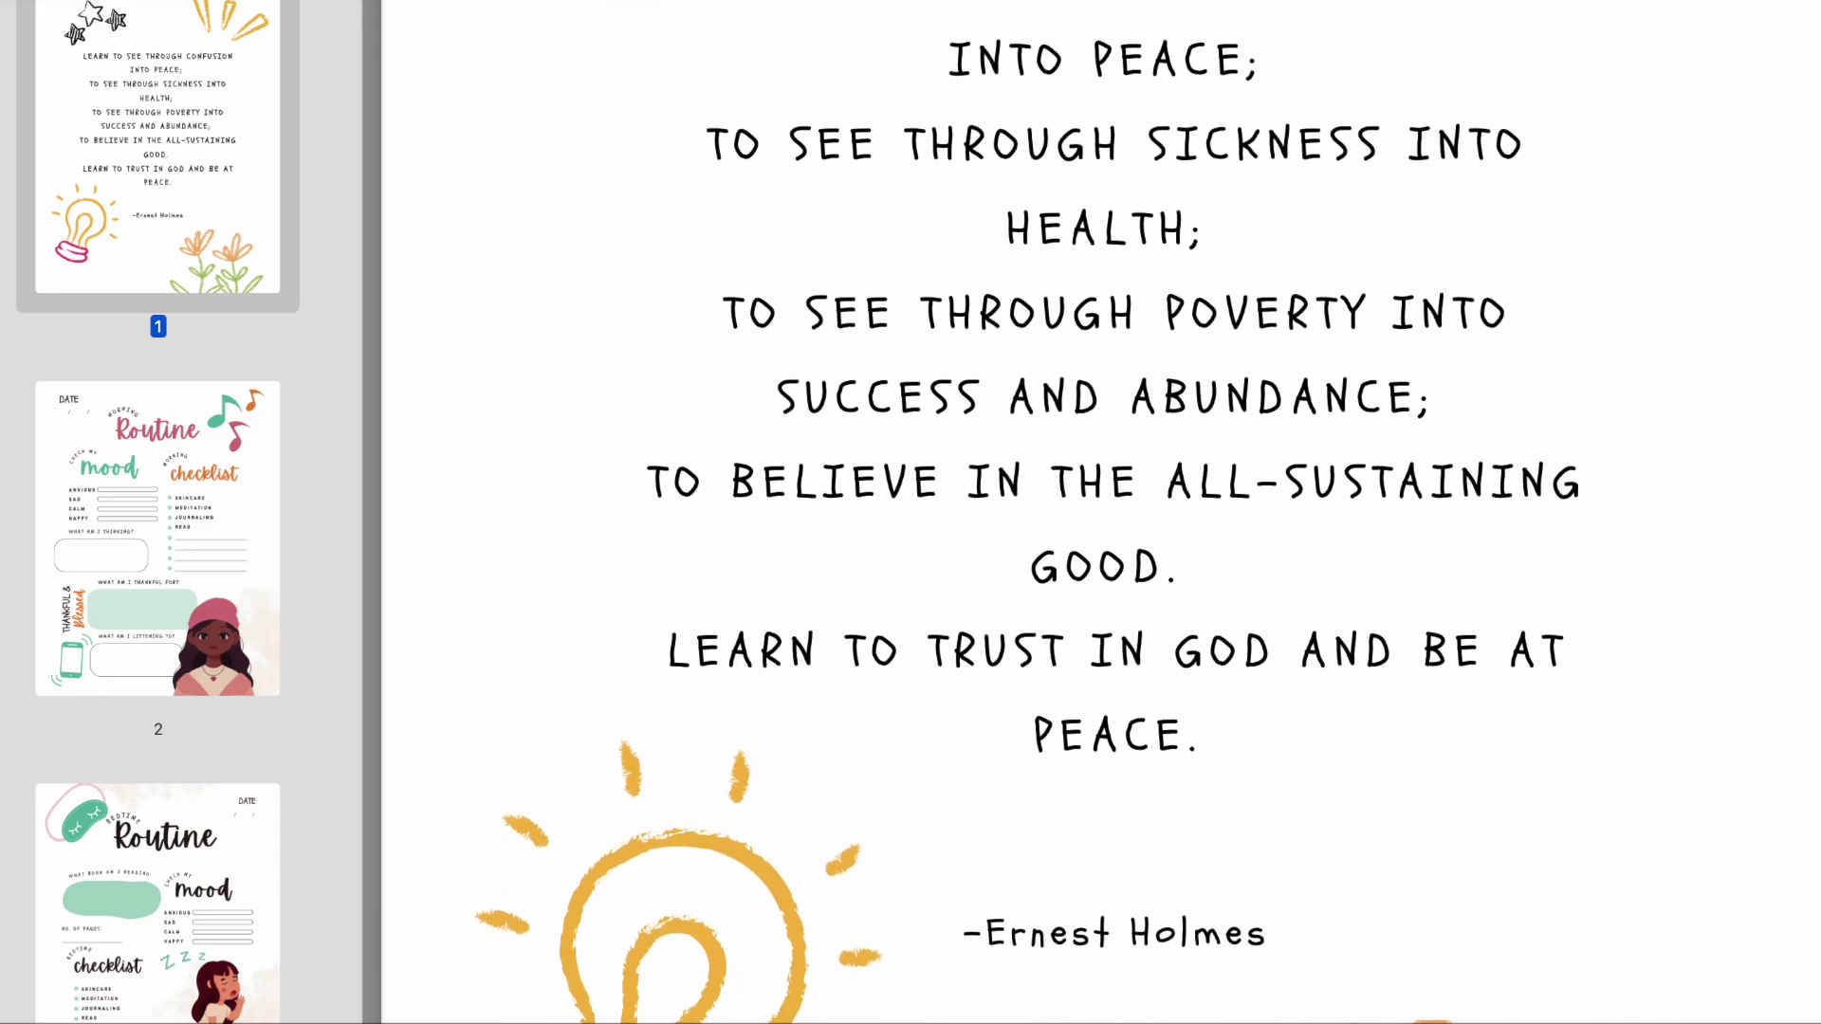
# Exit full screen, move the planner window to the upper left, and keep browsing pages.
pyautogui.press('Escape')
pyautogui.moveTo(579, 188); pyautogui.dragTo(205, 85)
pyautogui.scroll(-10, 679, 371)
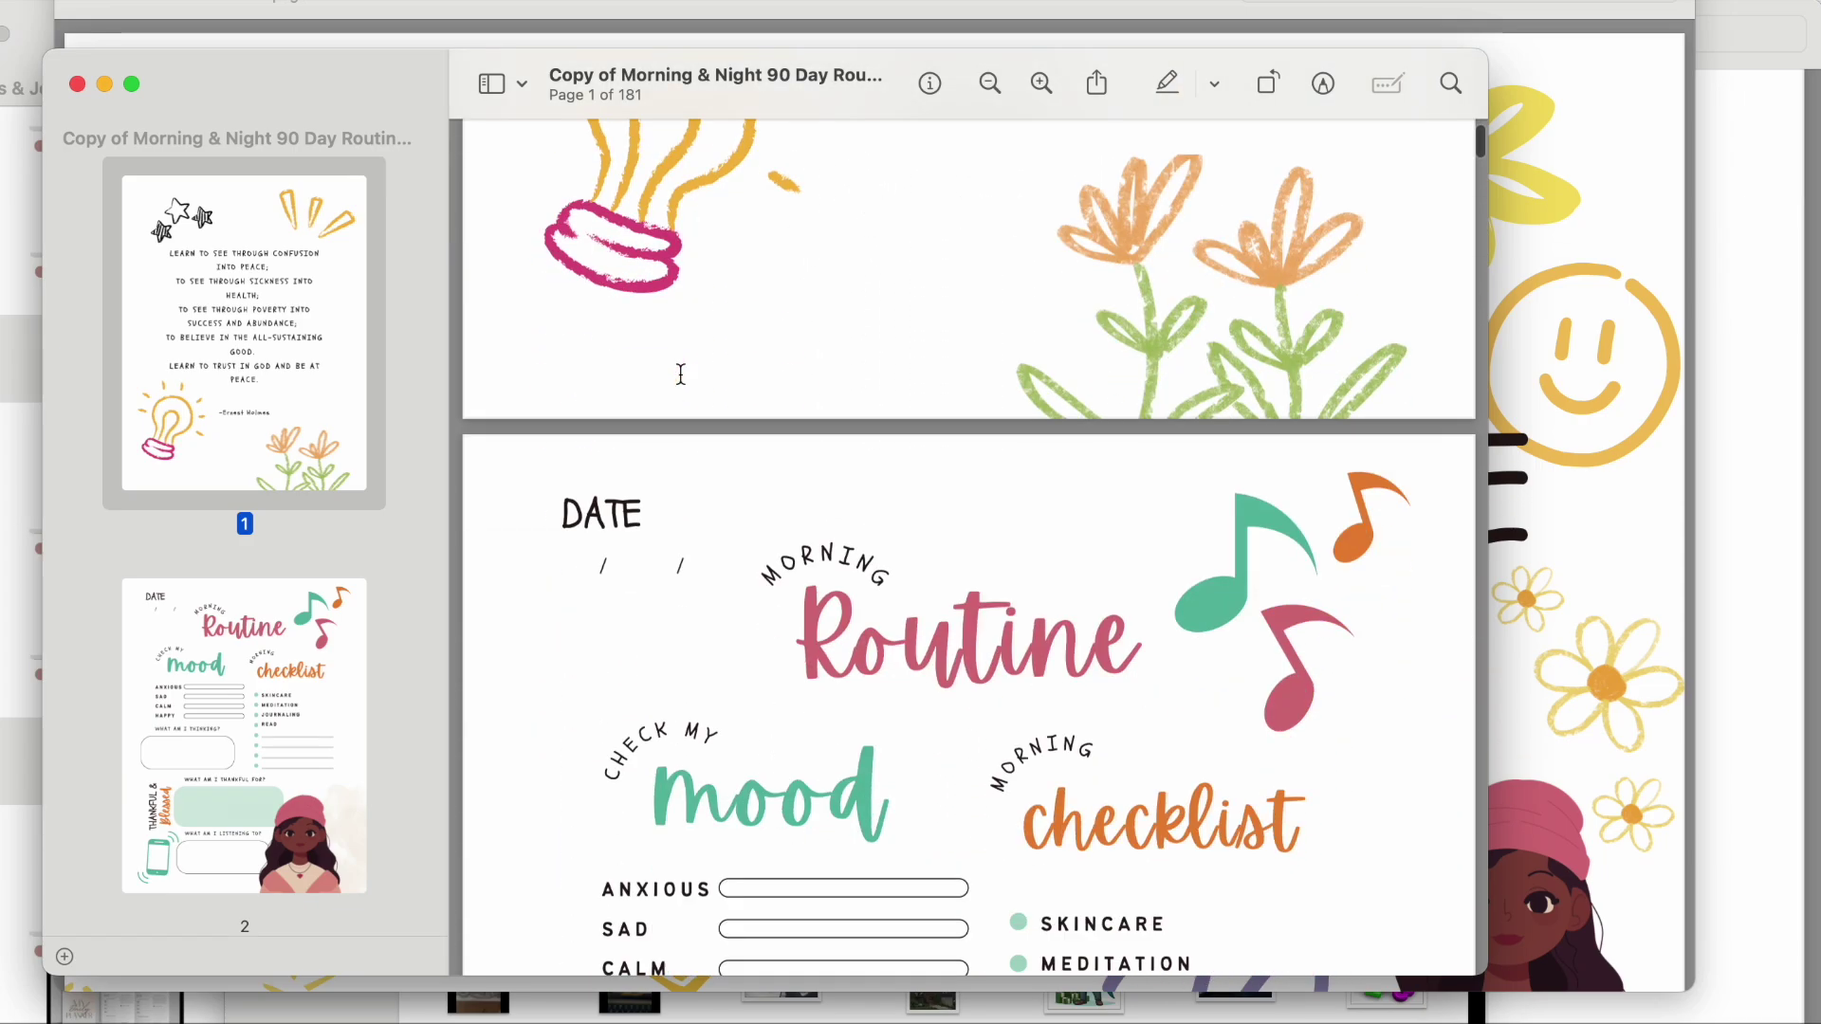
pyautogui.scroll(-20, 680, 373)
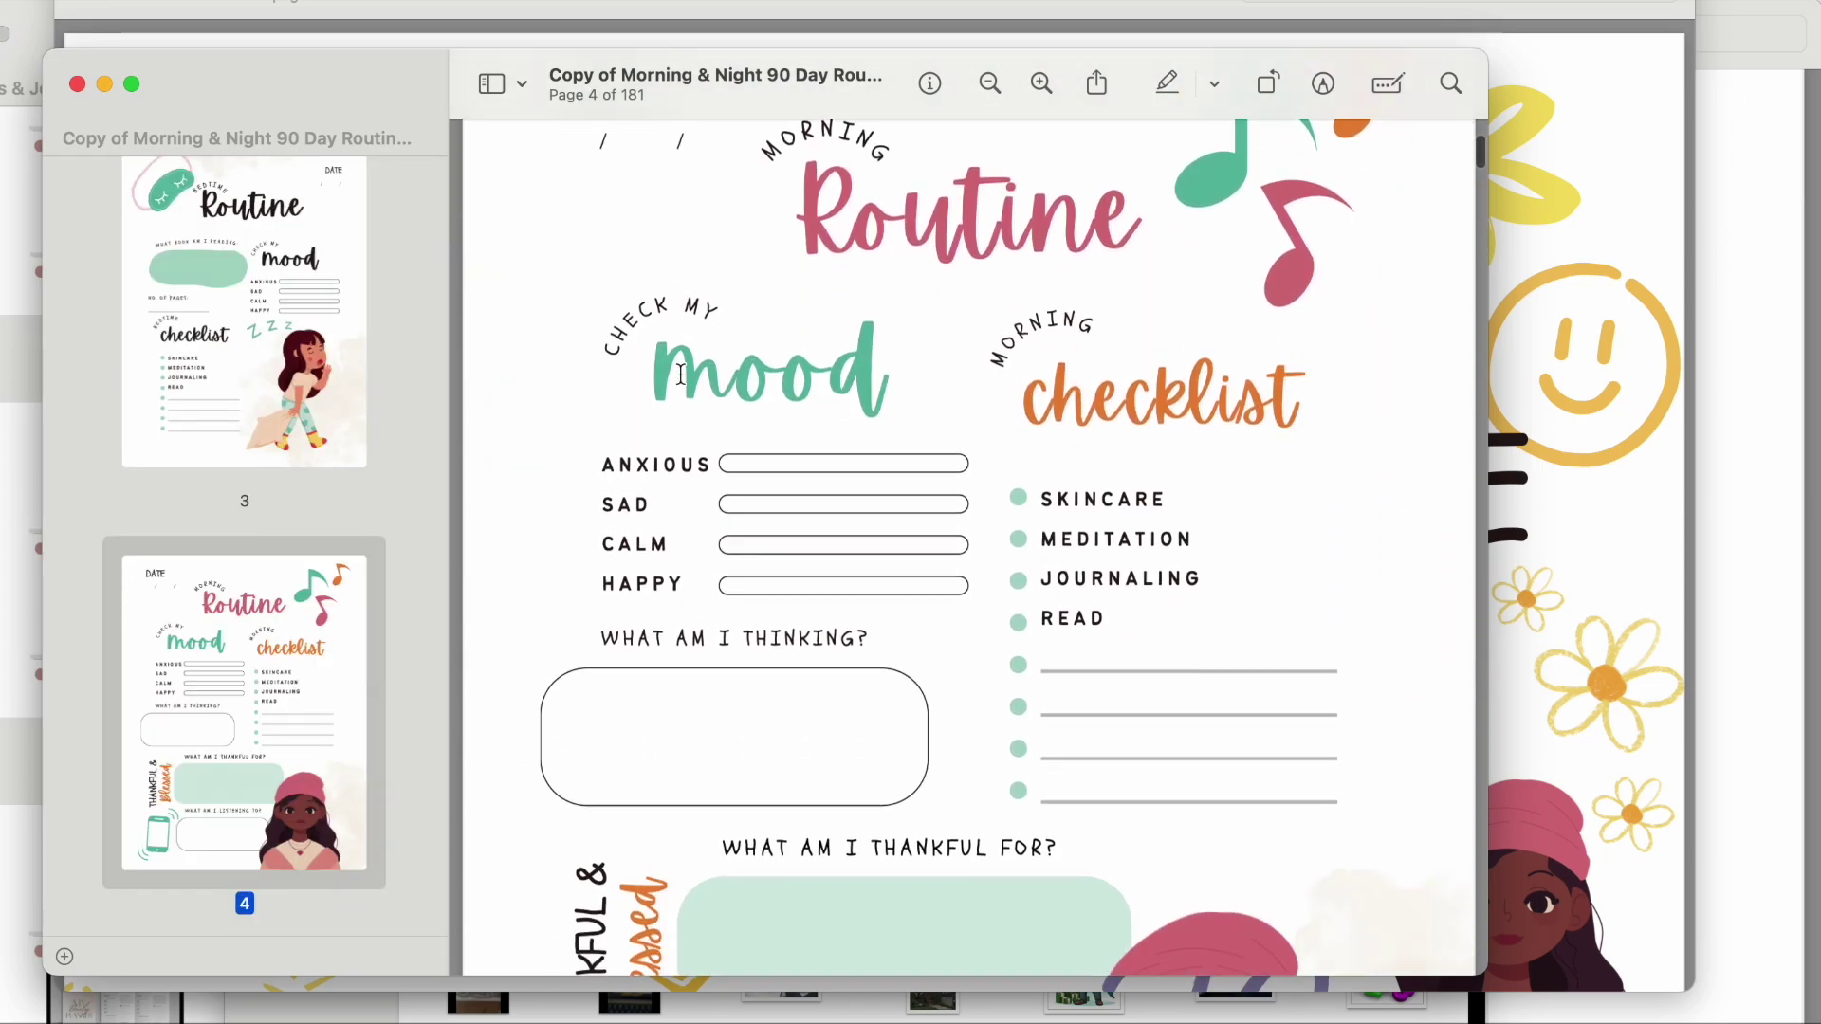
pyautogui.scroll(-15, 680, 373)
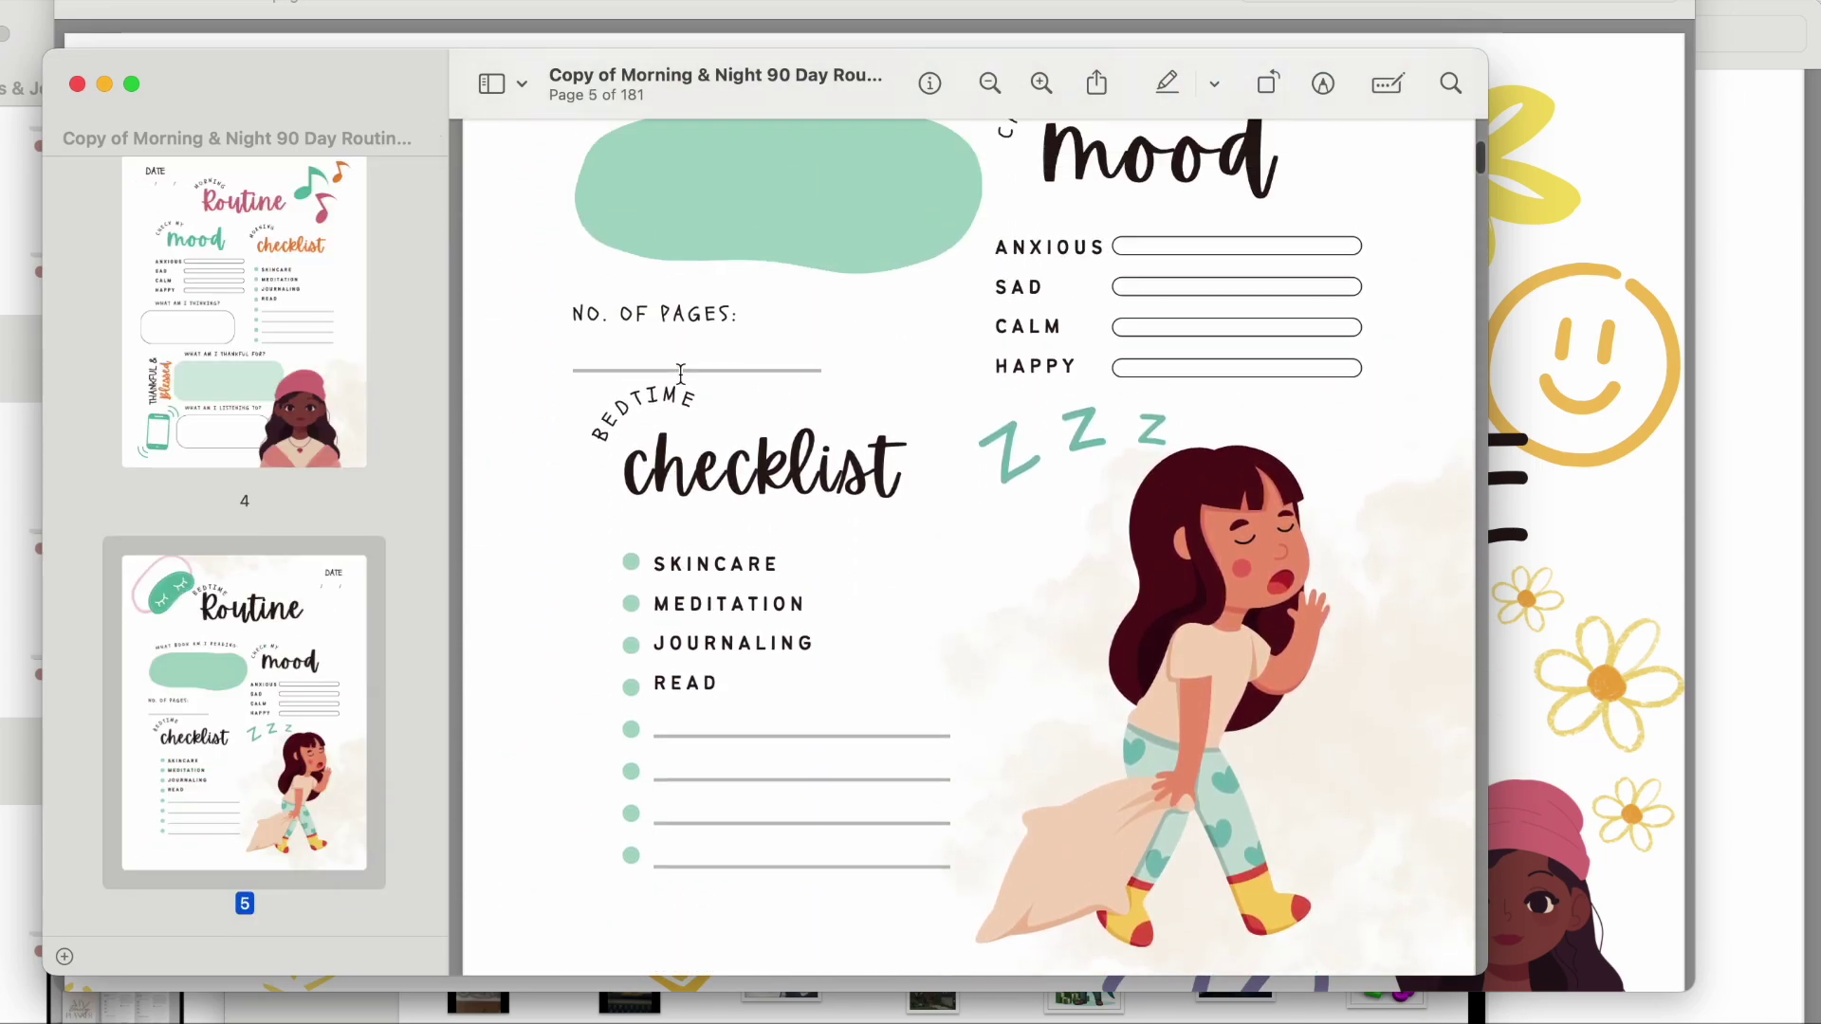
pyautogui.scroll(-10, 677, 379)
pyautogui.scroll(15, 677, 379)
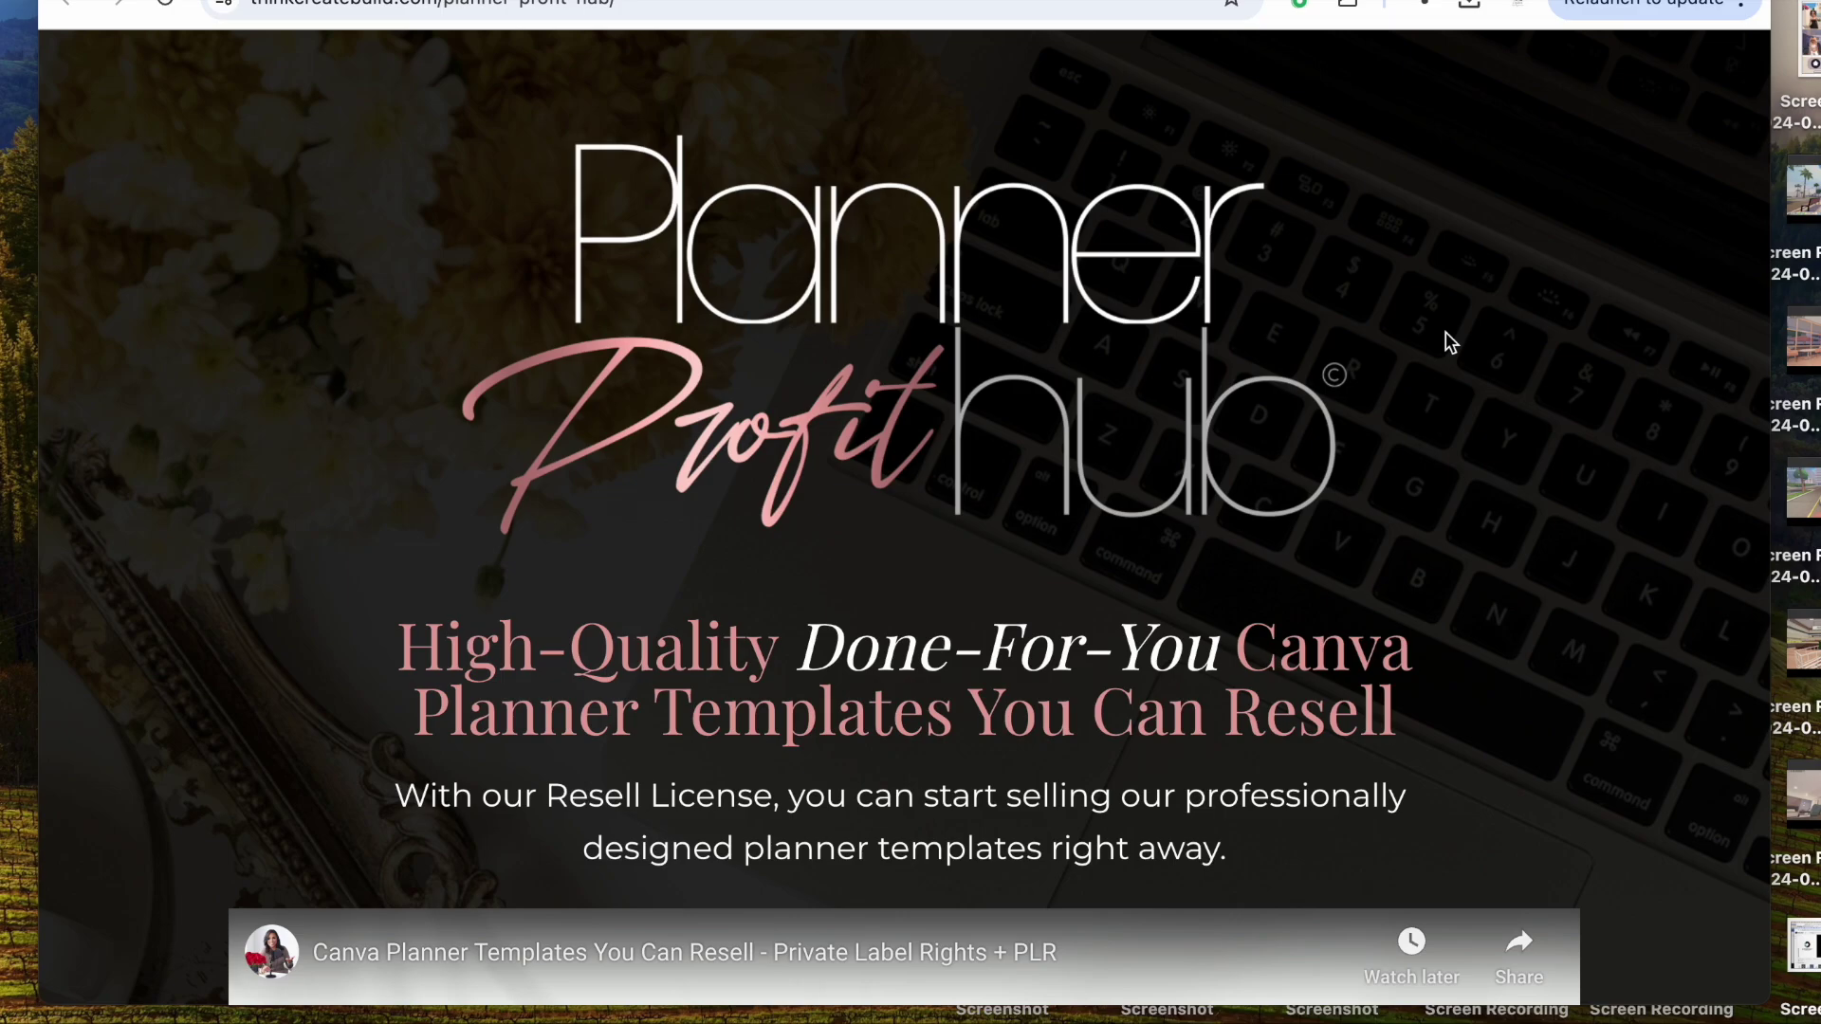
# Open the GAIN INSTANT ACCESS pricing popup showing the $197 resell and $79 no-resell plans.
pyautogui.scroll(-8, 1259, 752)
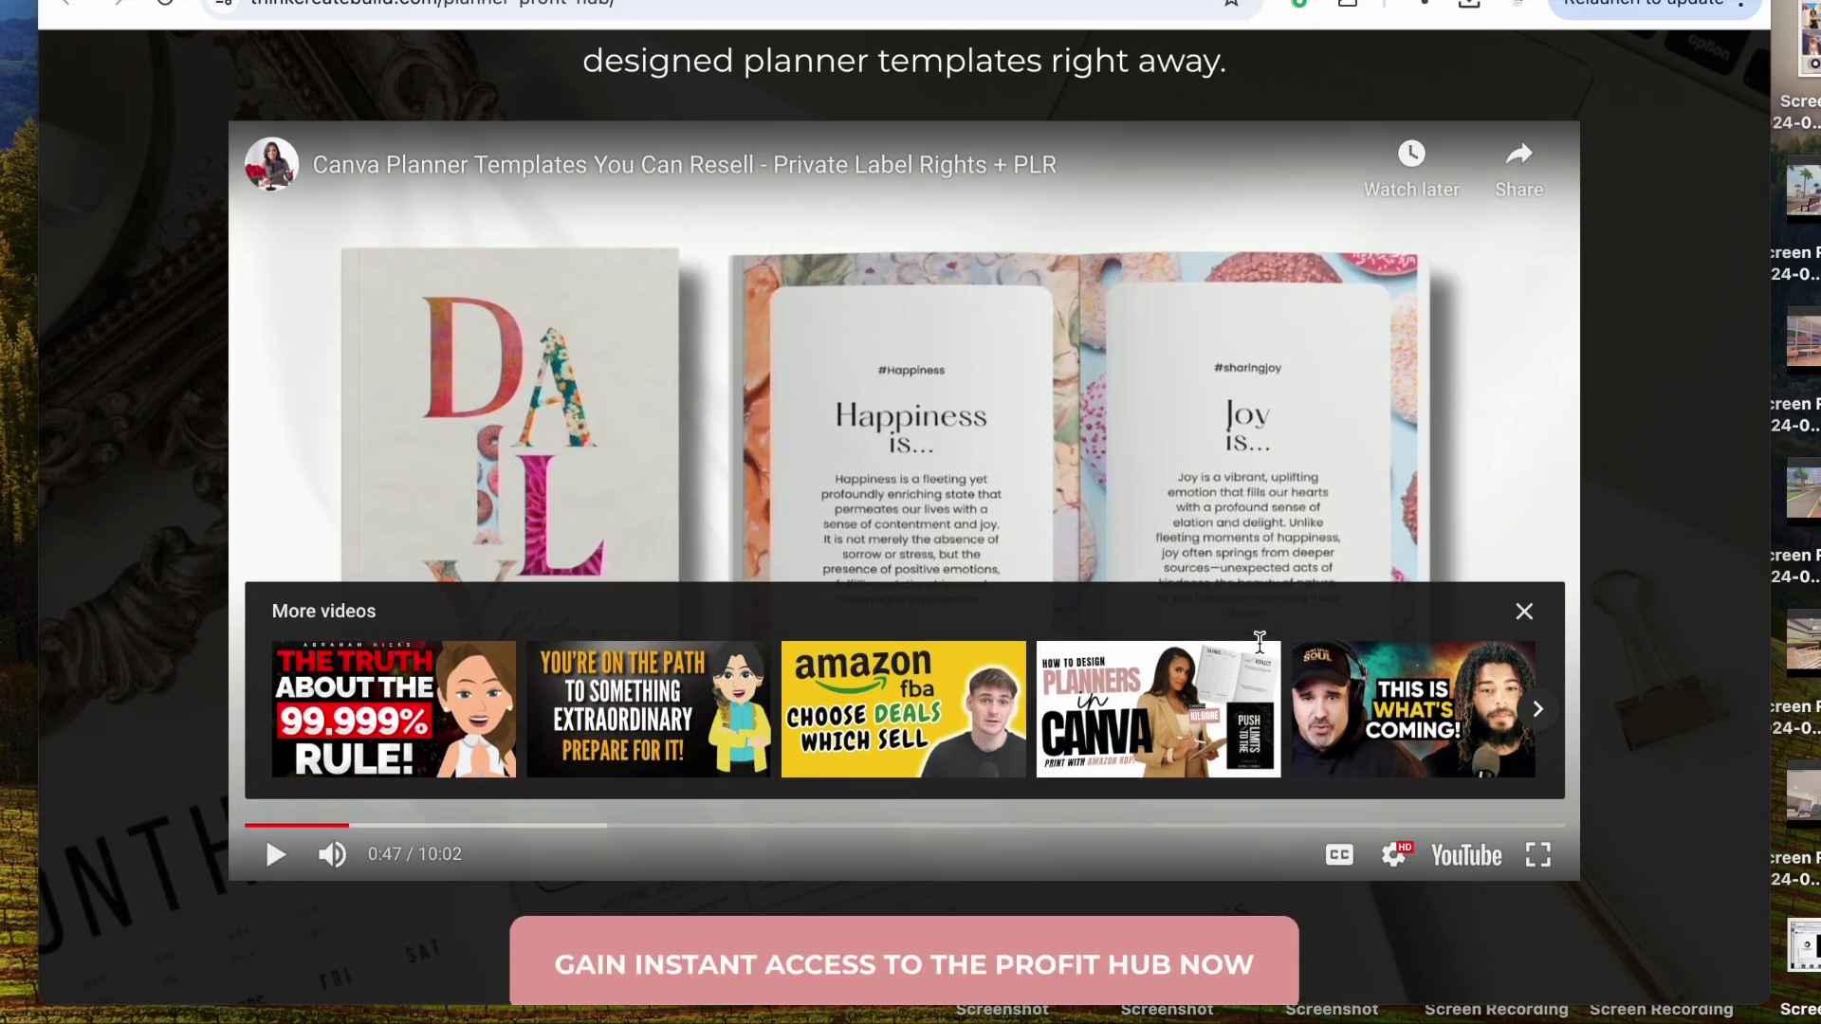
pyautogui.scroll(-4, 1260, 642)
pyautogui.click(976, 610)
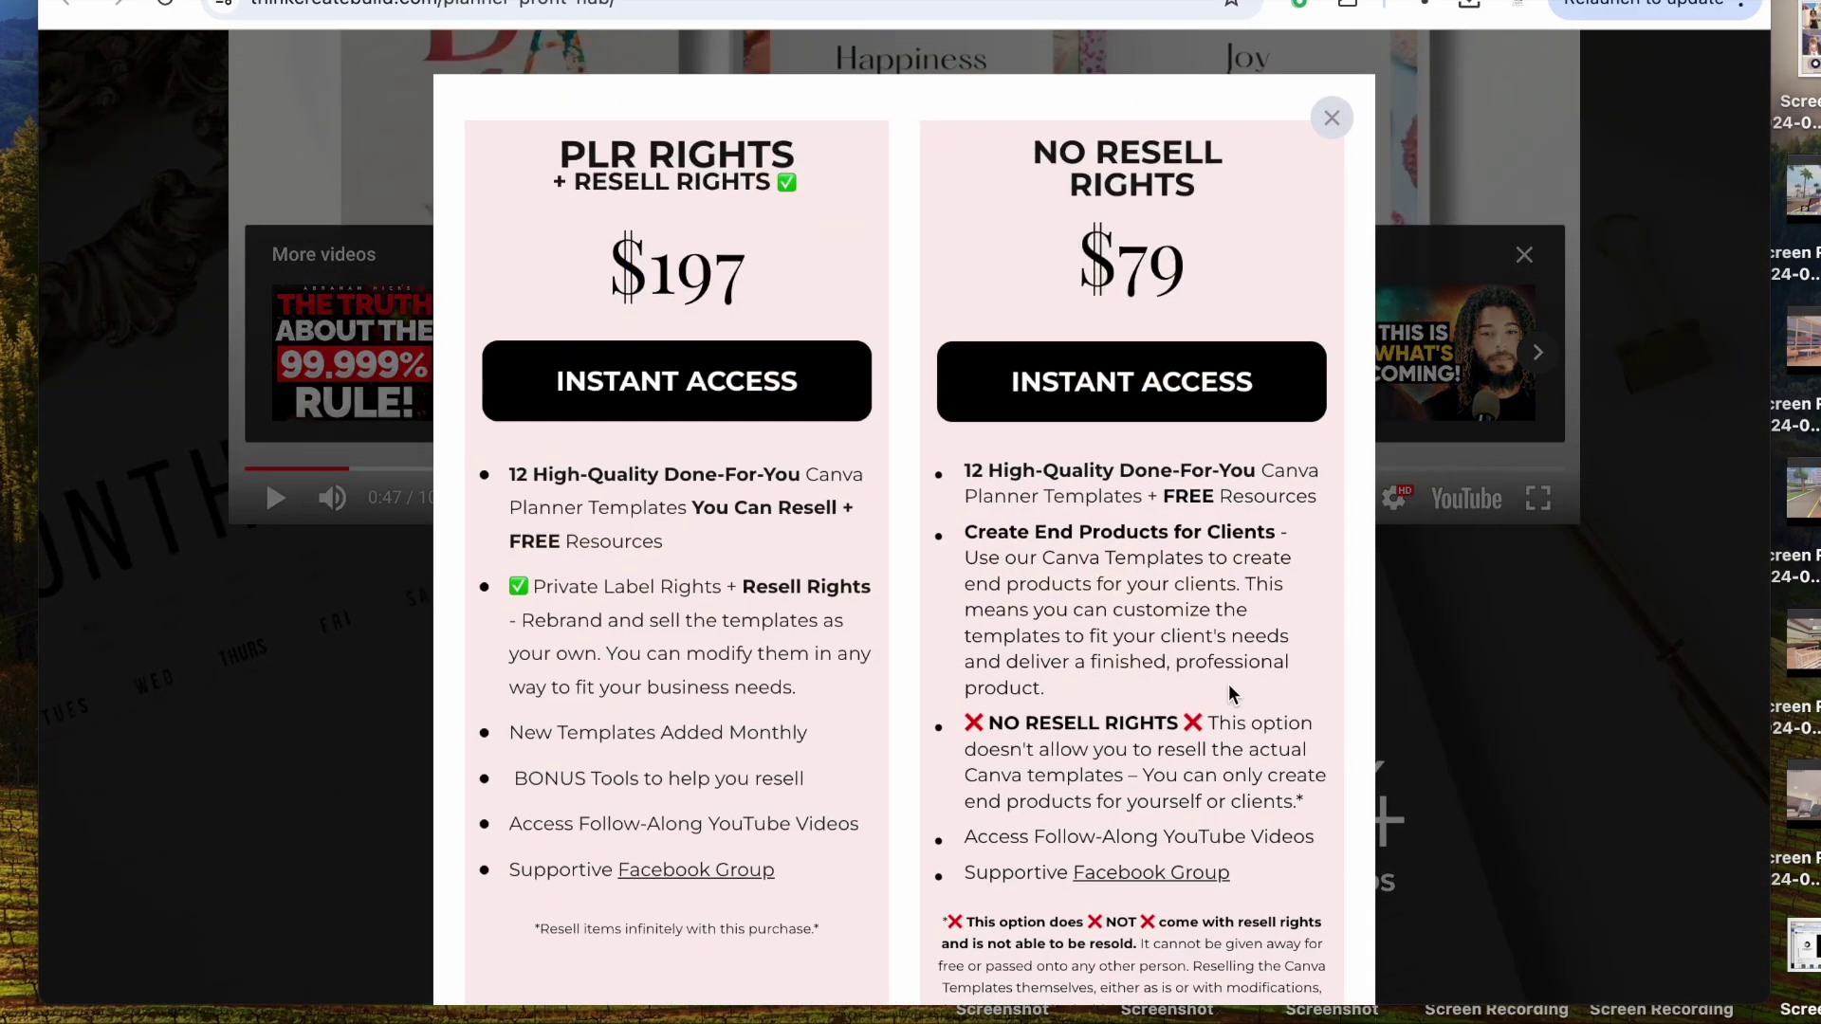
pyautogui.scroll(-1, 1227, 684)
pyautogui.scroll(1, 1227, 685)
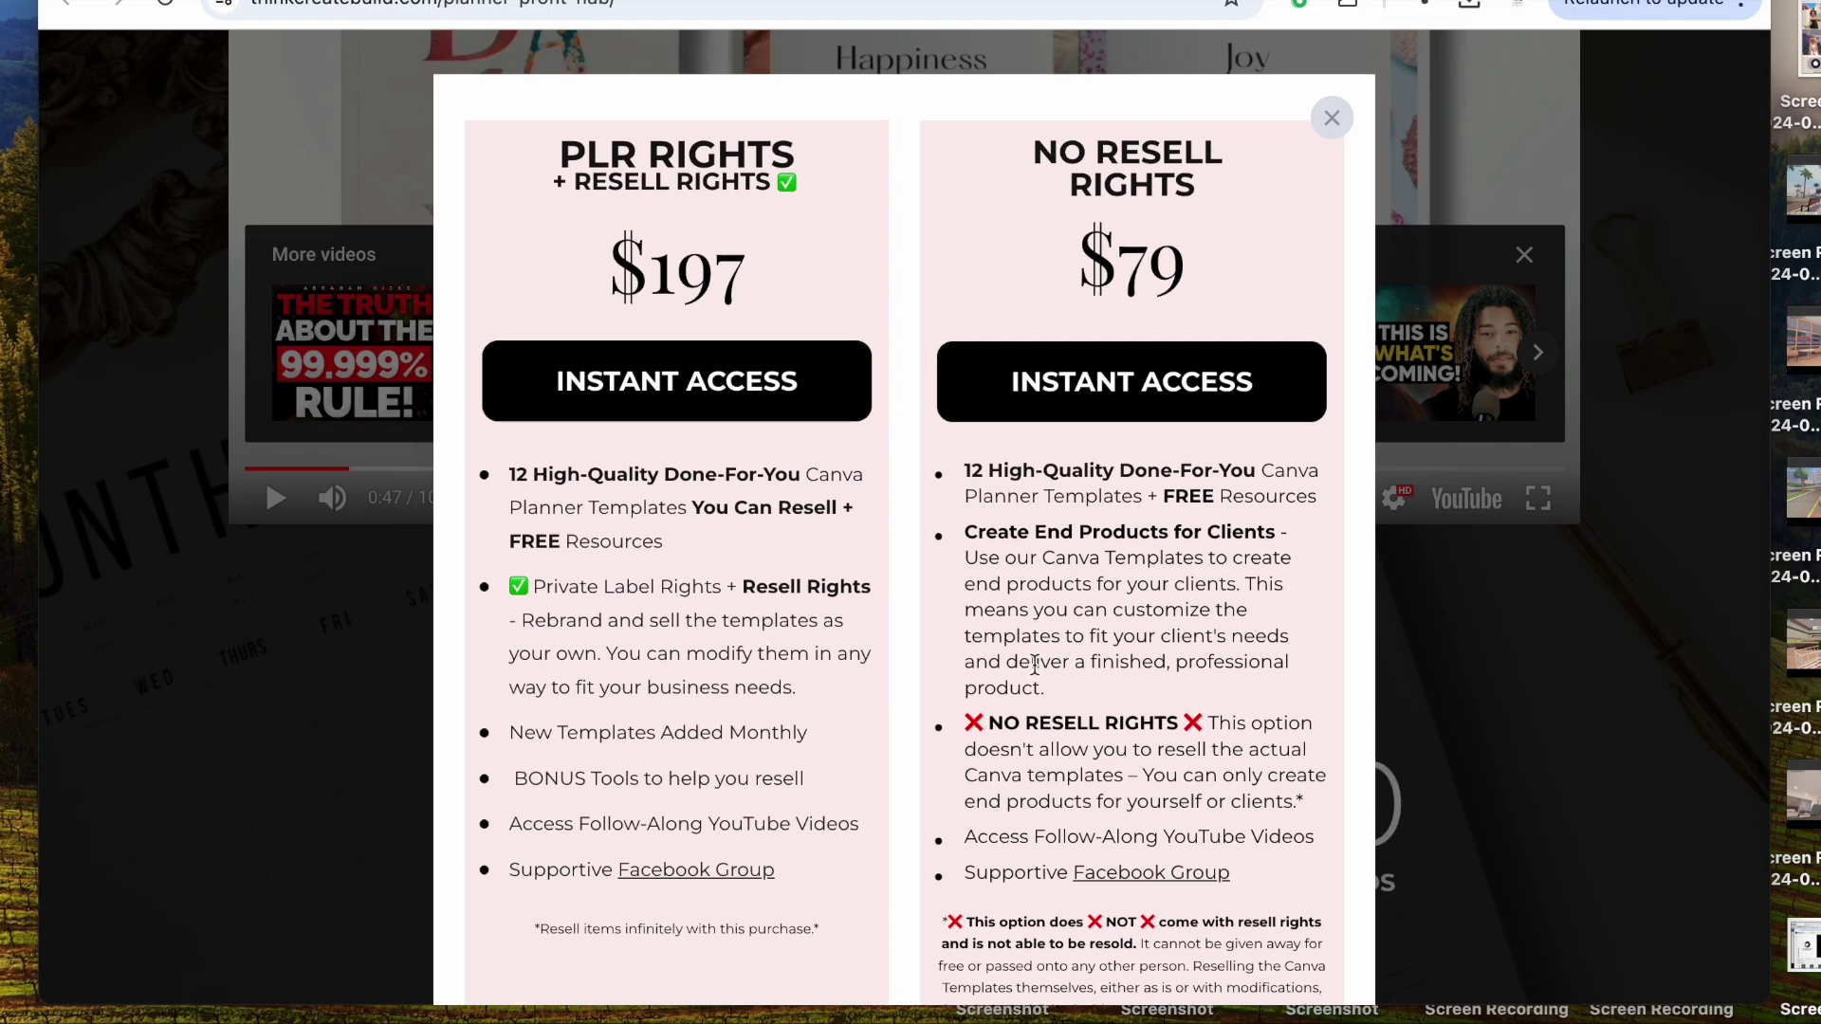